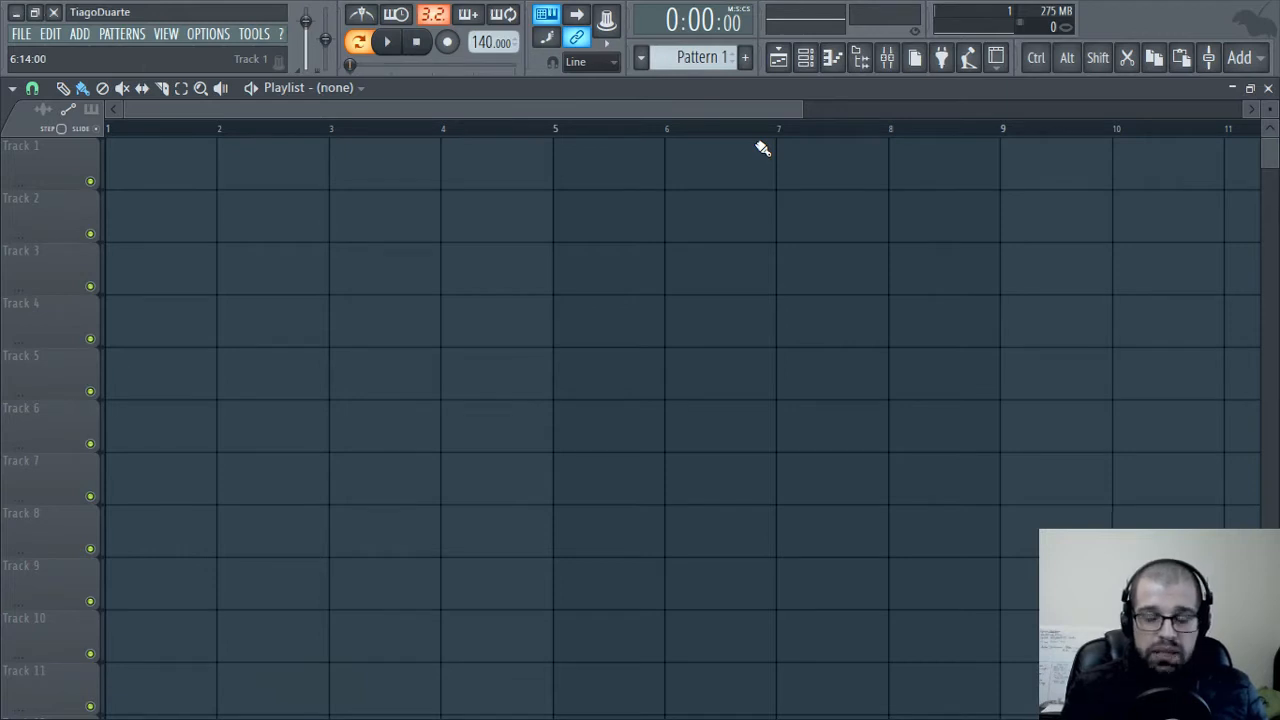
Close the playlist and load the splitEnhancer effect into the first slot of the Master mixer track
left_click(1268, 88)
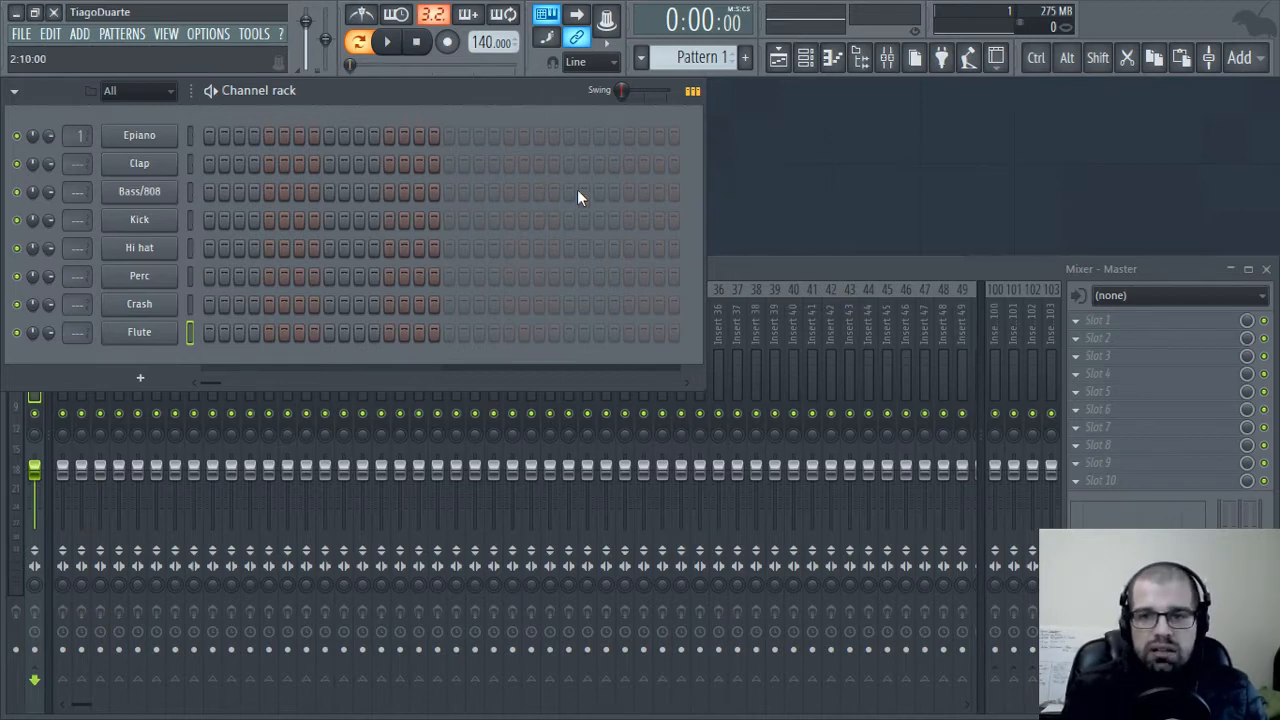
left_click(1112, 320)
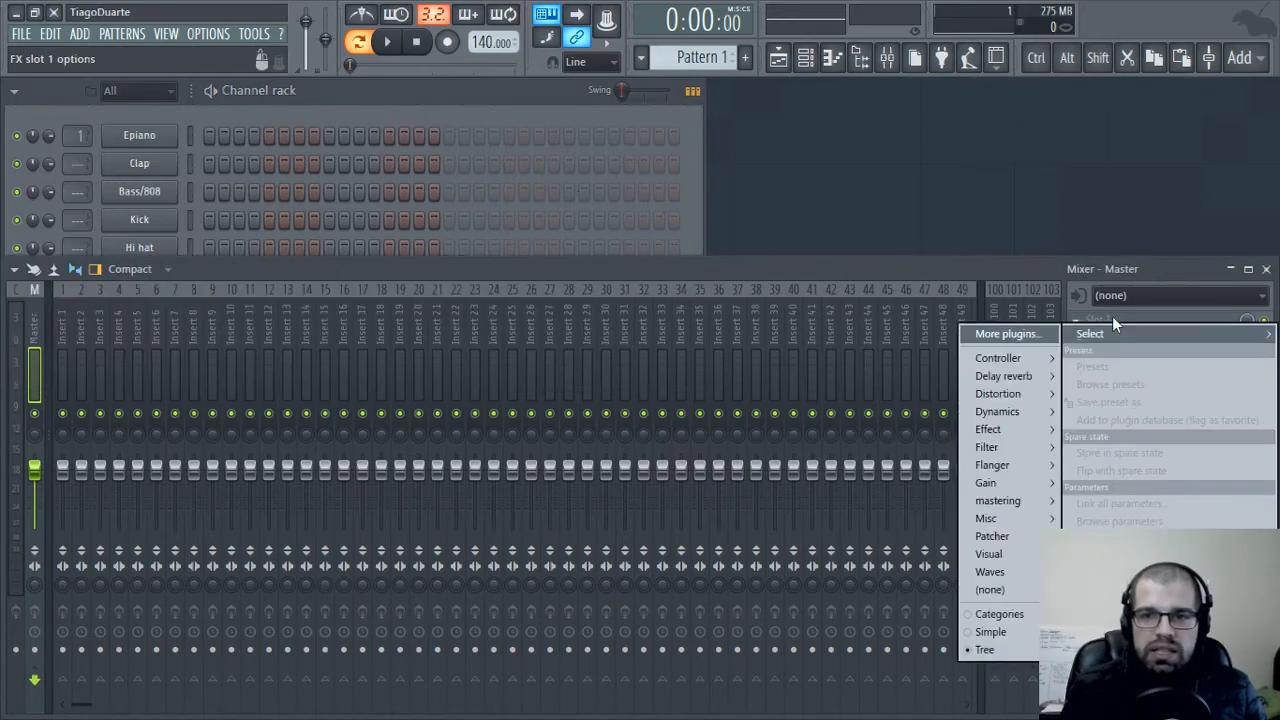
mouse_move(1008, 429)
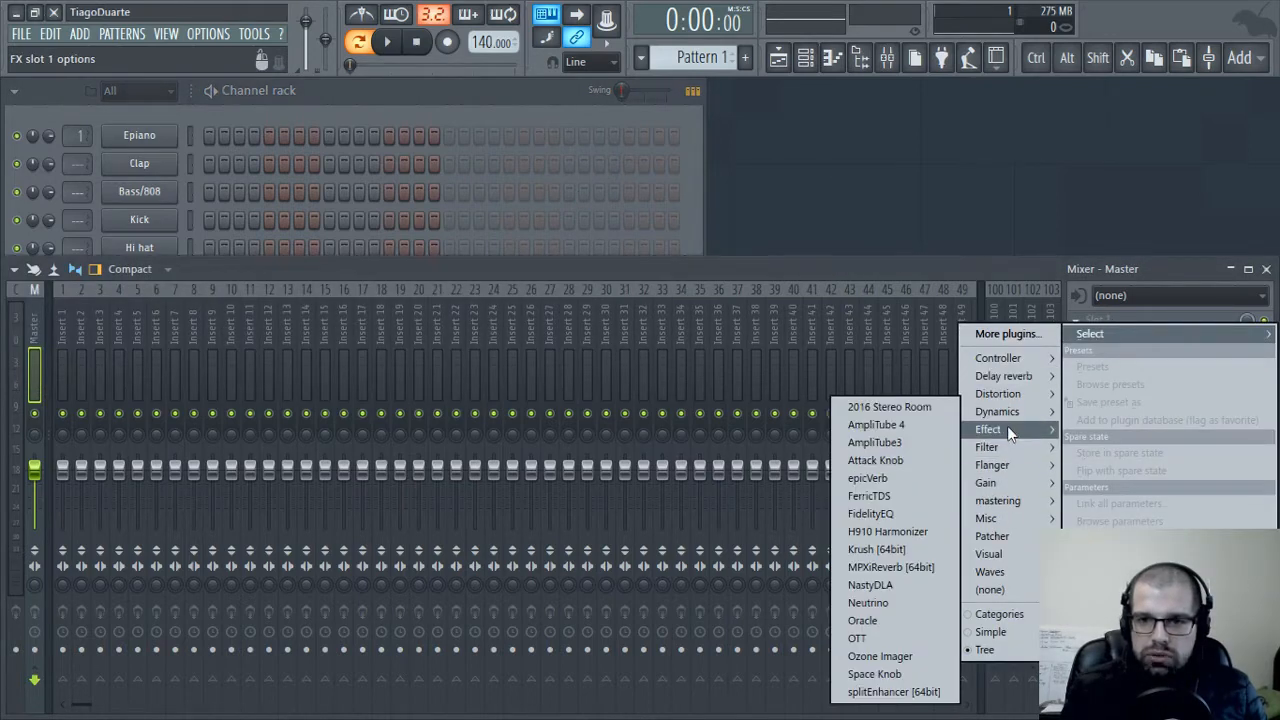
left_click(890, 691)
left_click_drag(315, 143, 668, 135)
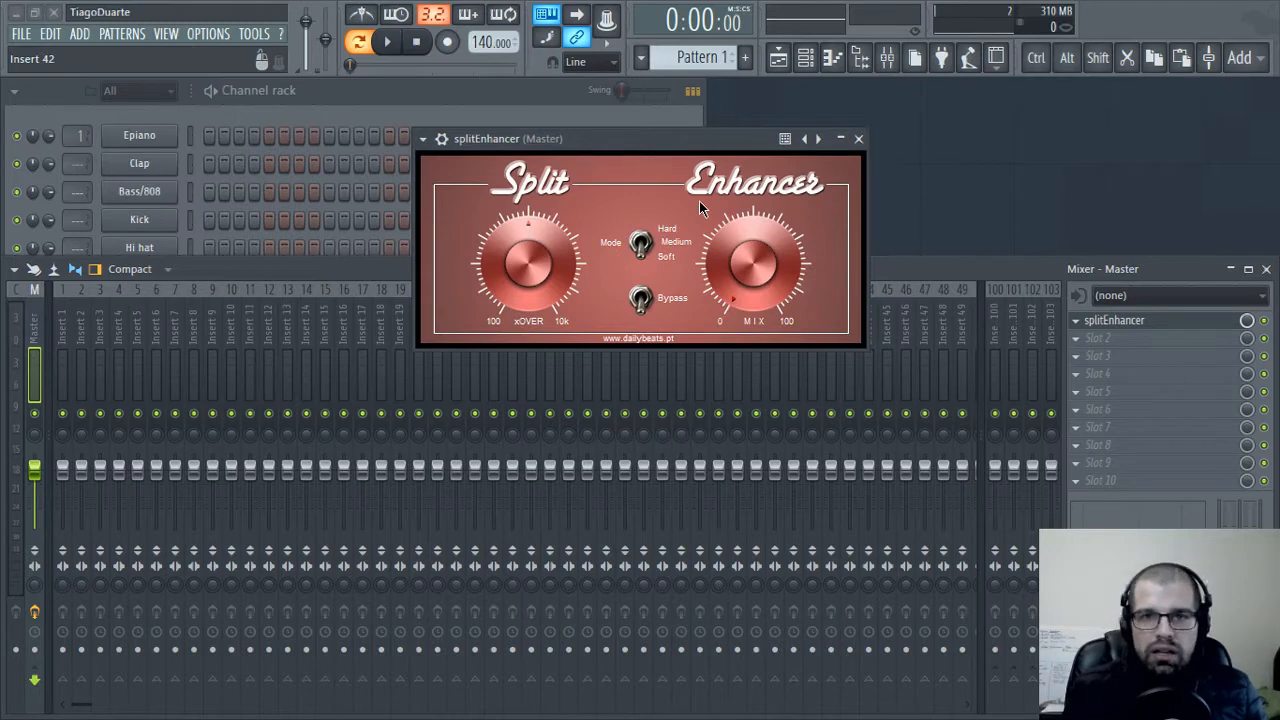
left_click(858, 138)
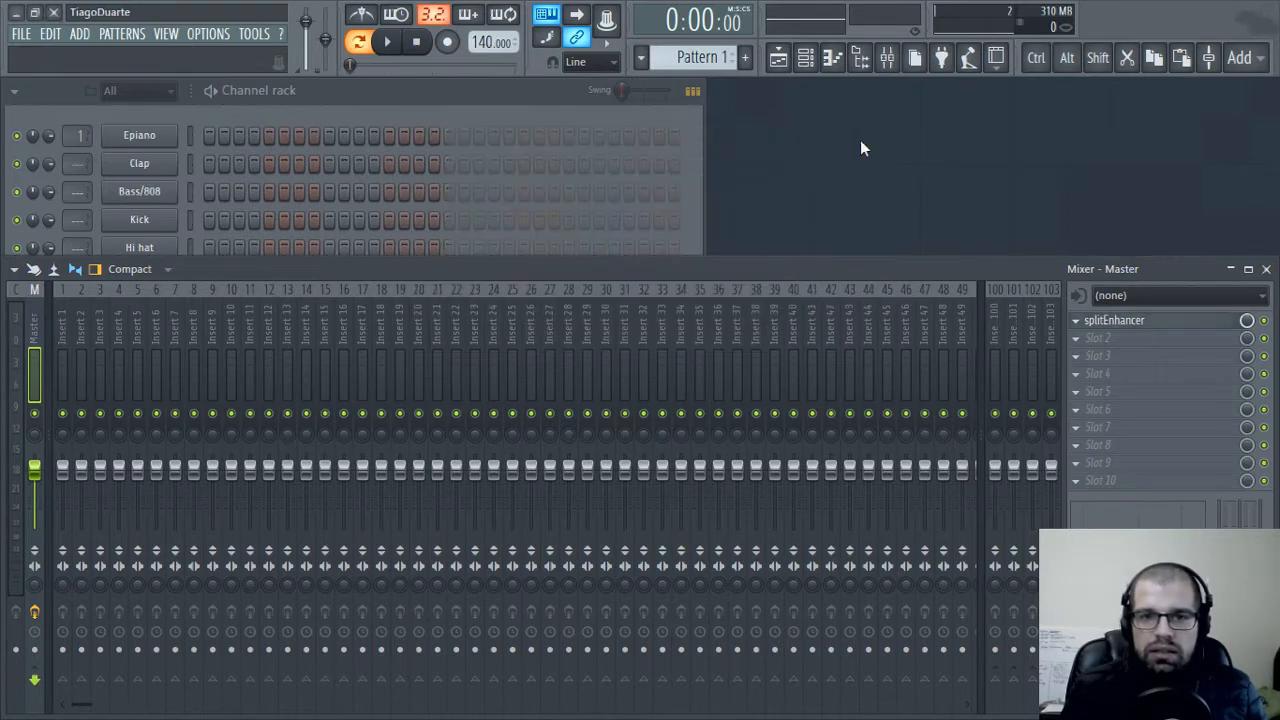
Load the Electric preset from the Keyboard instruments pack onto the Epiano channel and close its plugin window
left_click(438, 107)
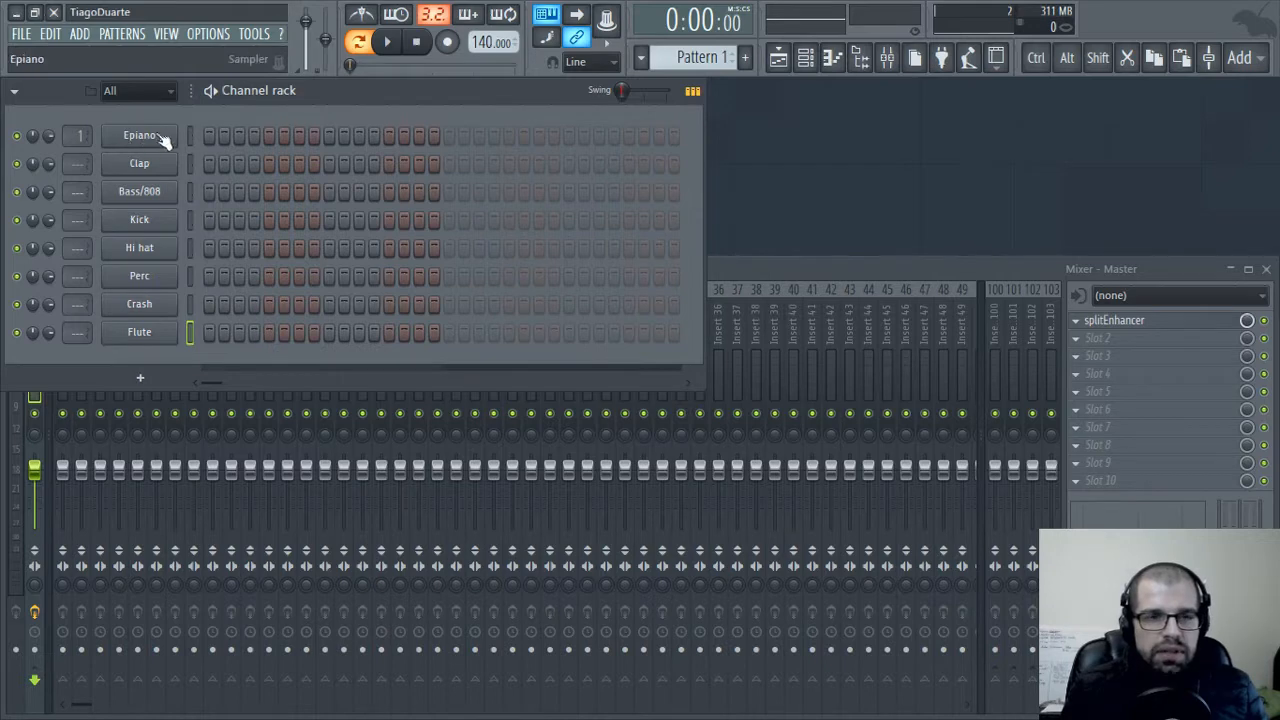
left_click(860, 58)
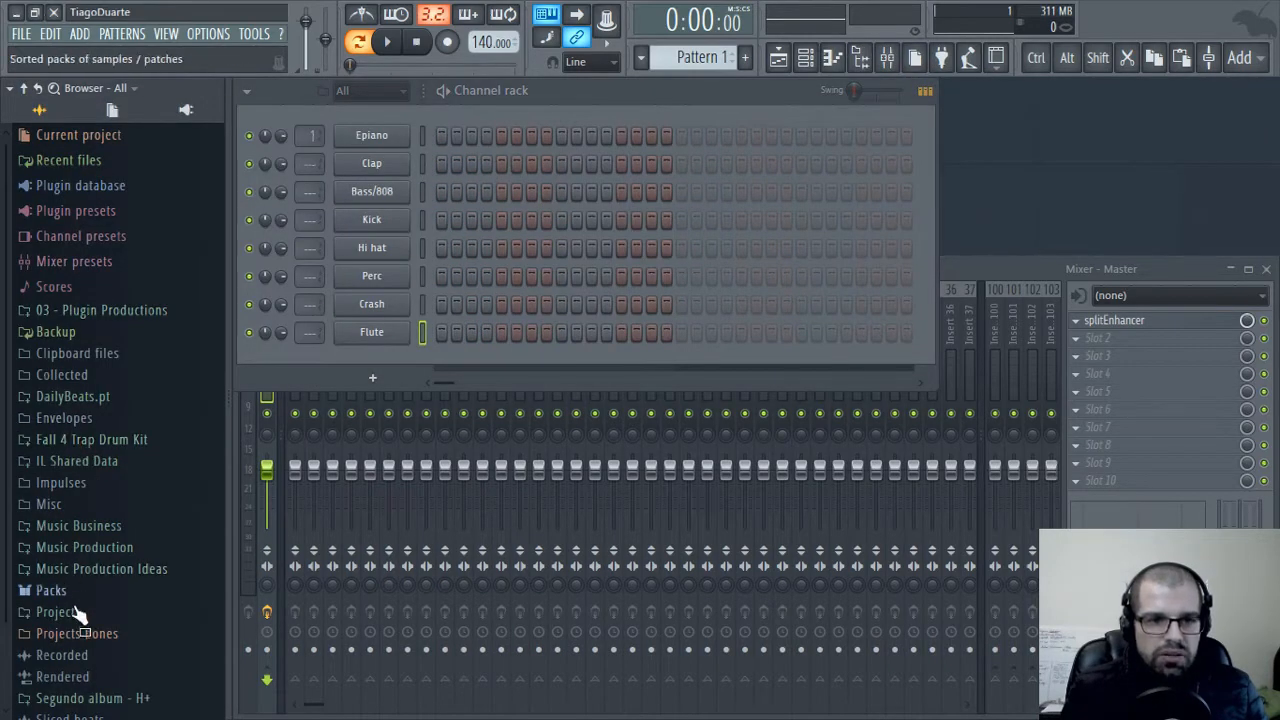
left_click(50, 590)
scroll(108, 500, "down", 4)
left_click(100, 407)
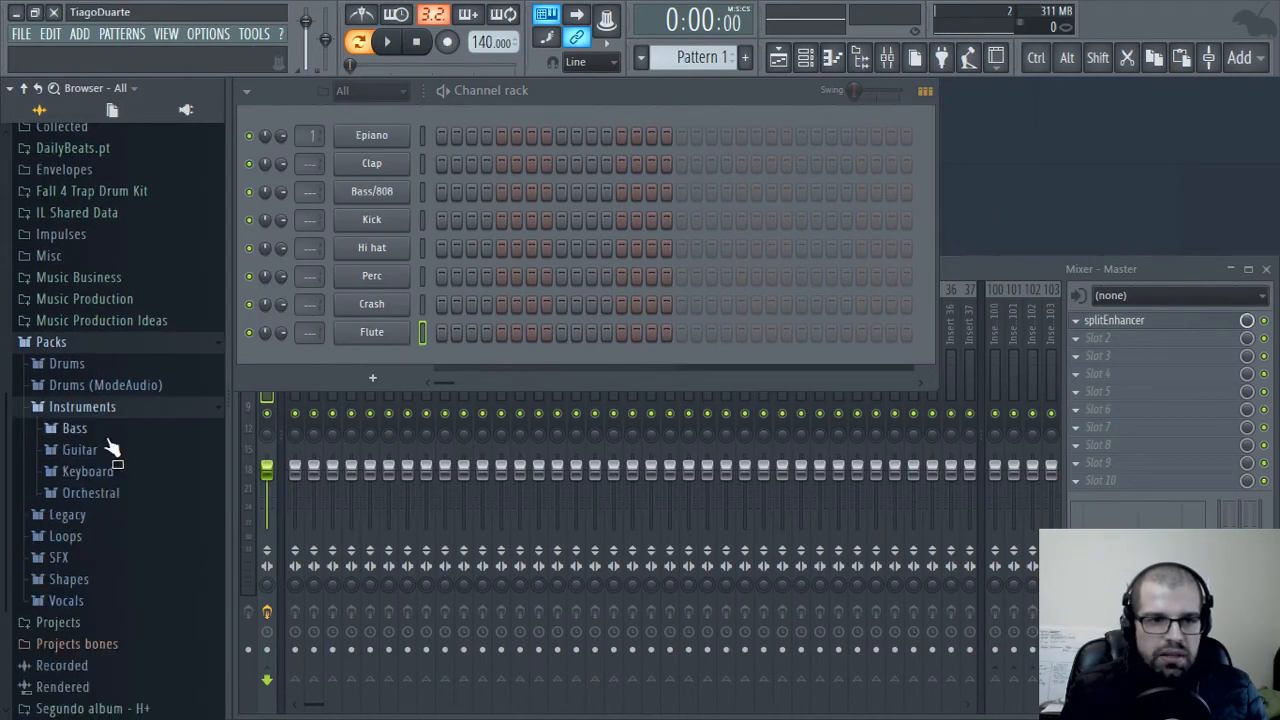
left_click(88, 471)
left_click_drag(92, 512, 418, 186)
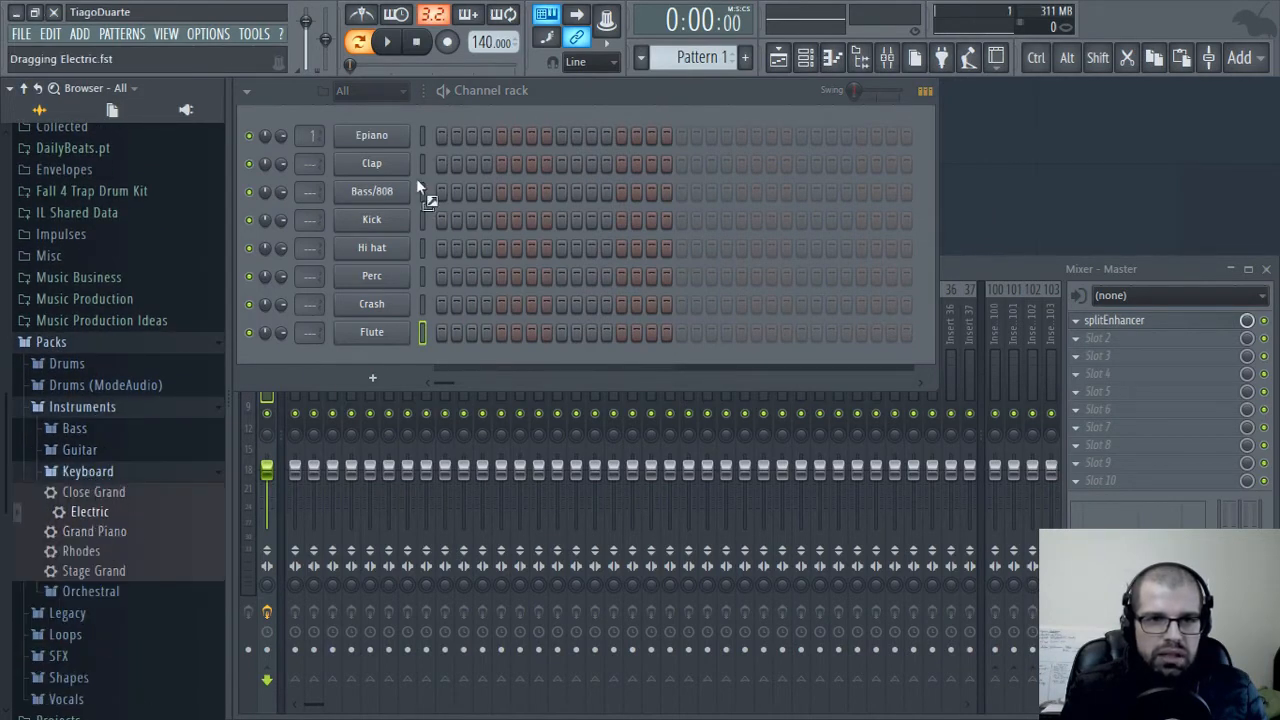
left_click_drag(363, 138, 365, 138)
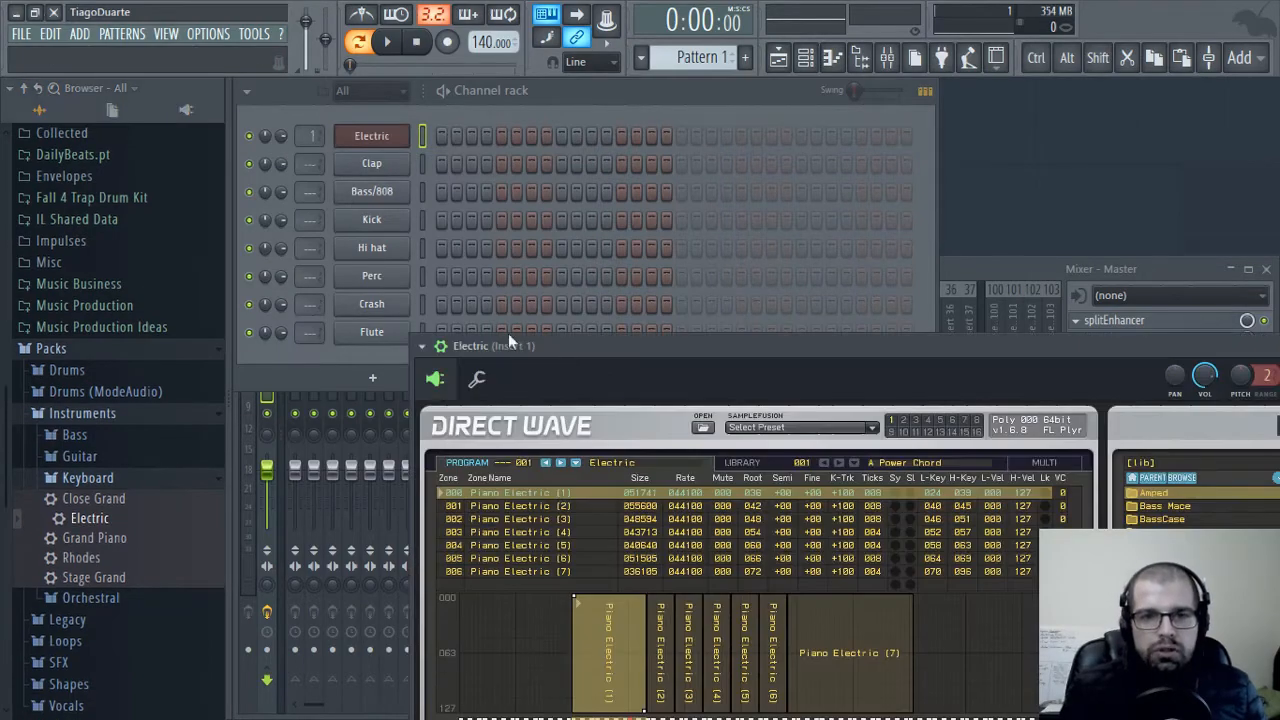
left_click_drag(693, 340, 574, 104)
left_click(1217, 109)
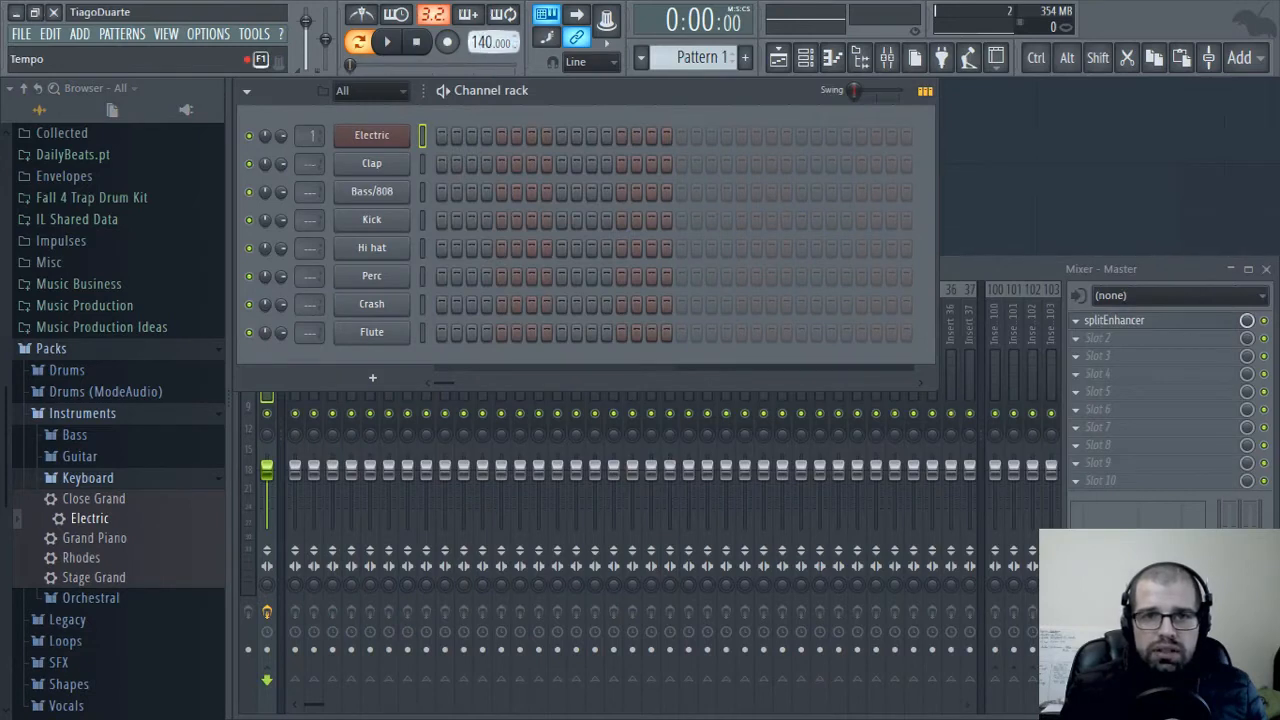
Set the project tempo to 138 BPM and open the piano roll of the Electric channel
left_click_drag(484, 42, 484, 47)
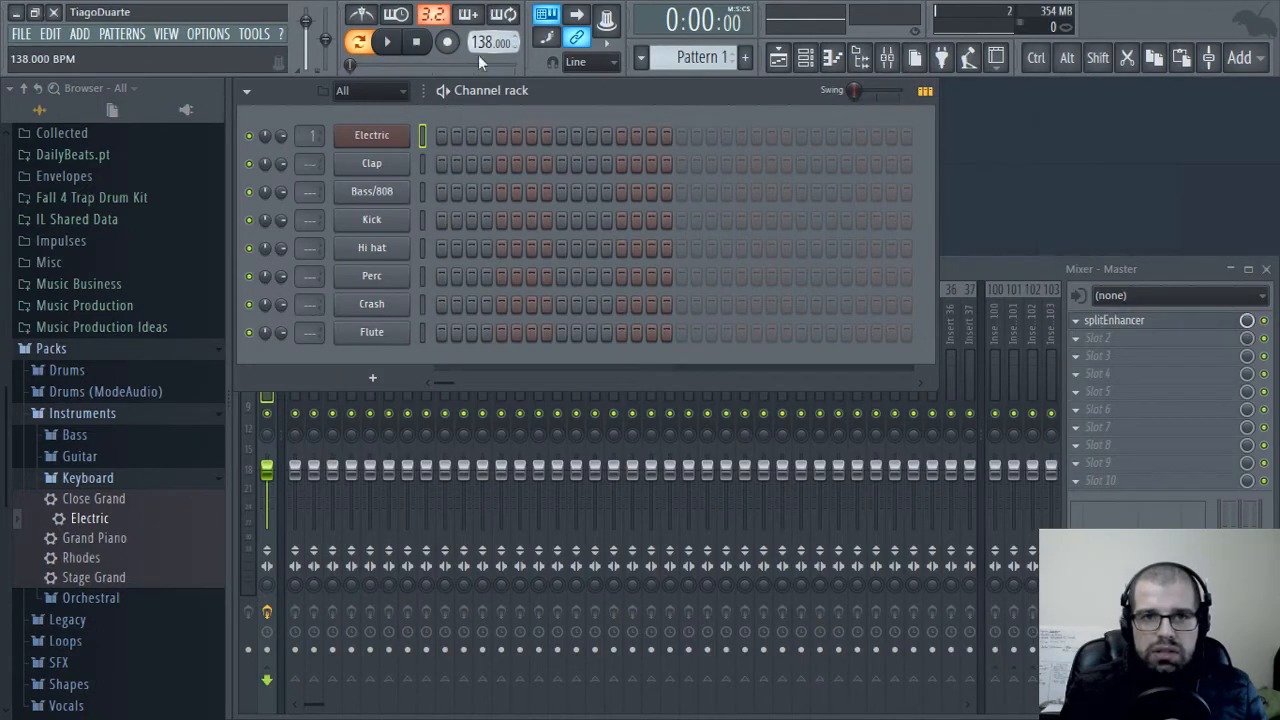
right_click(375, 134)
left_click(472, 134)
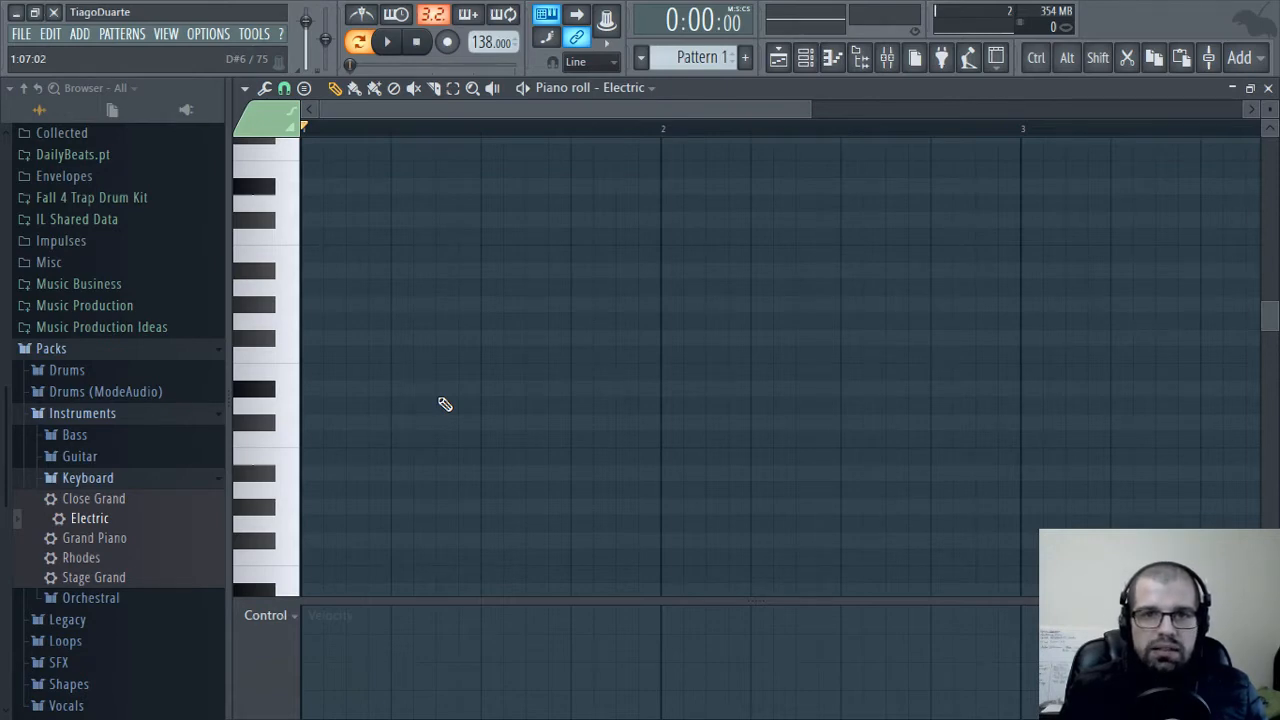
Set the root note of the piano roll's scale highlighting to C
left_click(260, 391)
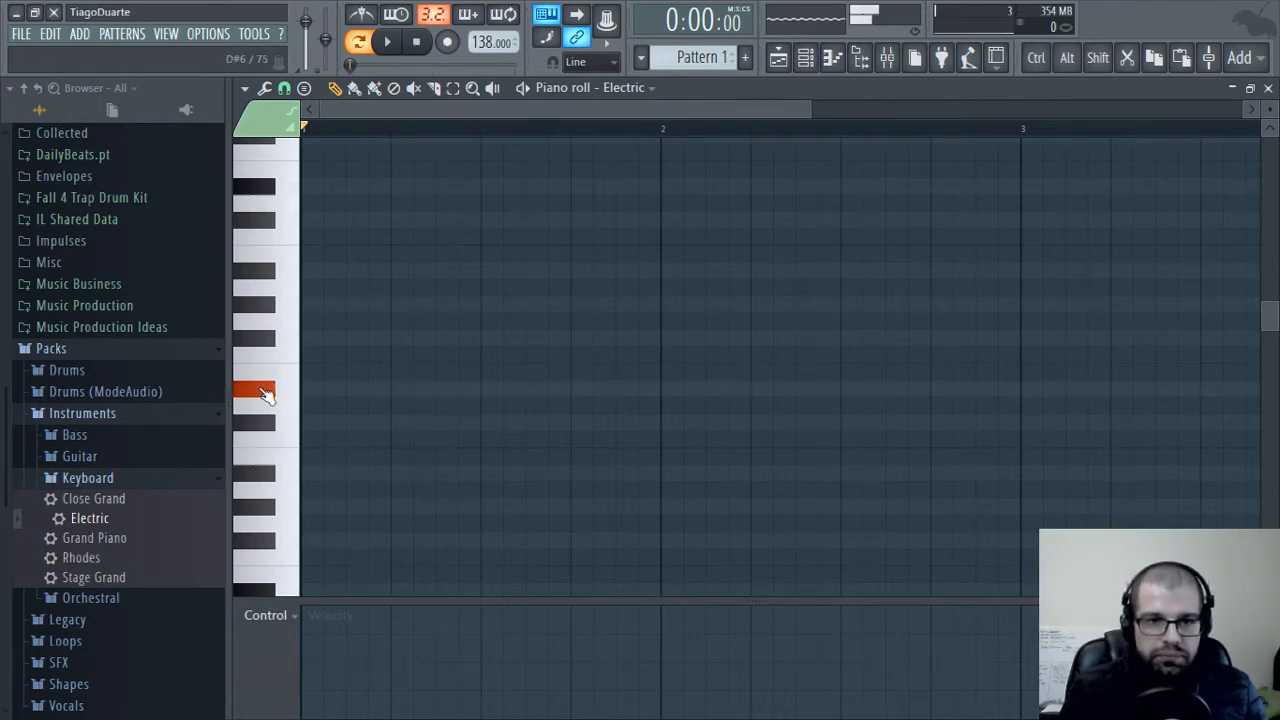
left_click(289, 95)
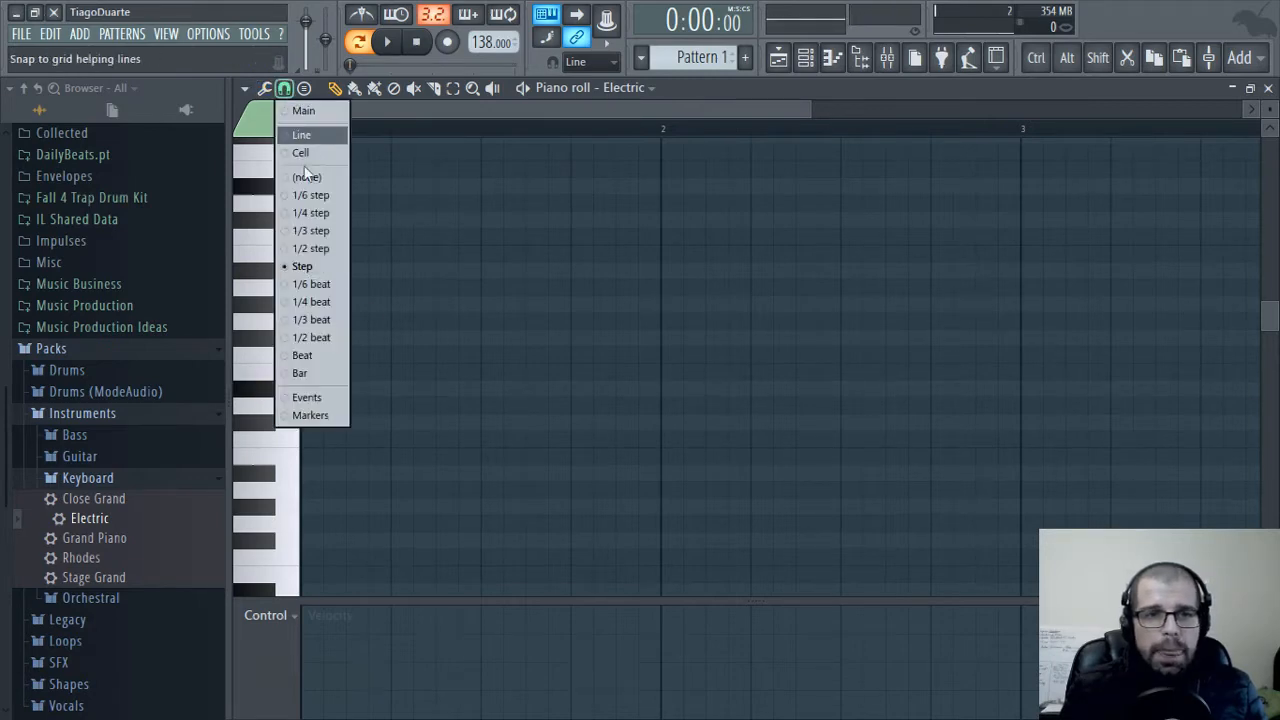
left_click(265, 92)
left_click(245, 89)
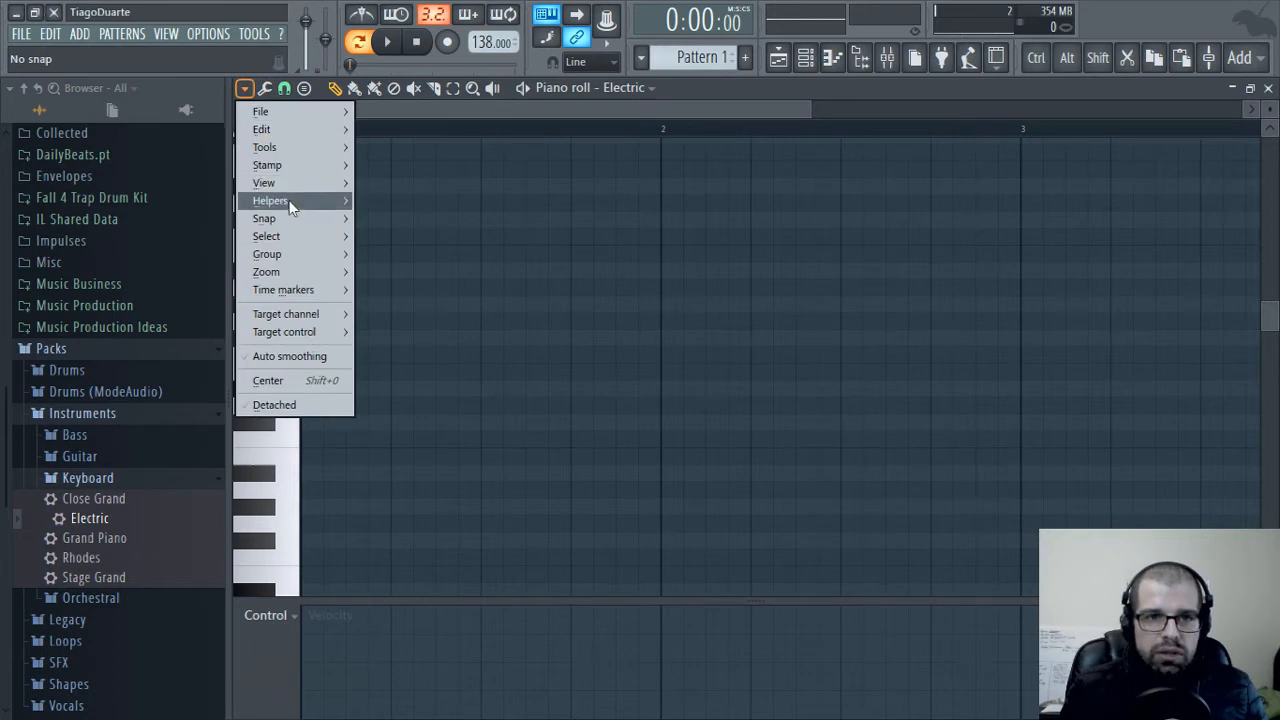
mouse_move(291, 206)
mouse_move(492, 219)
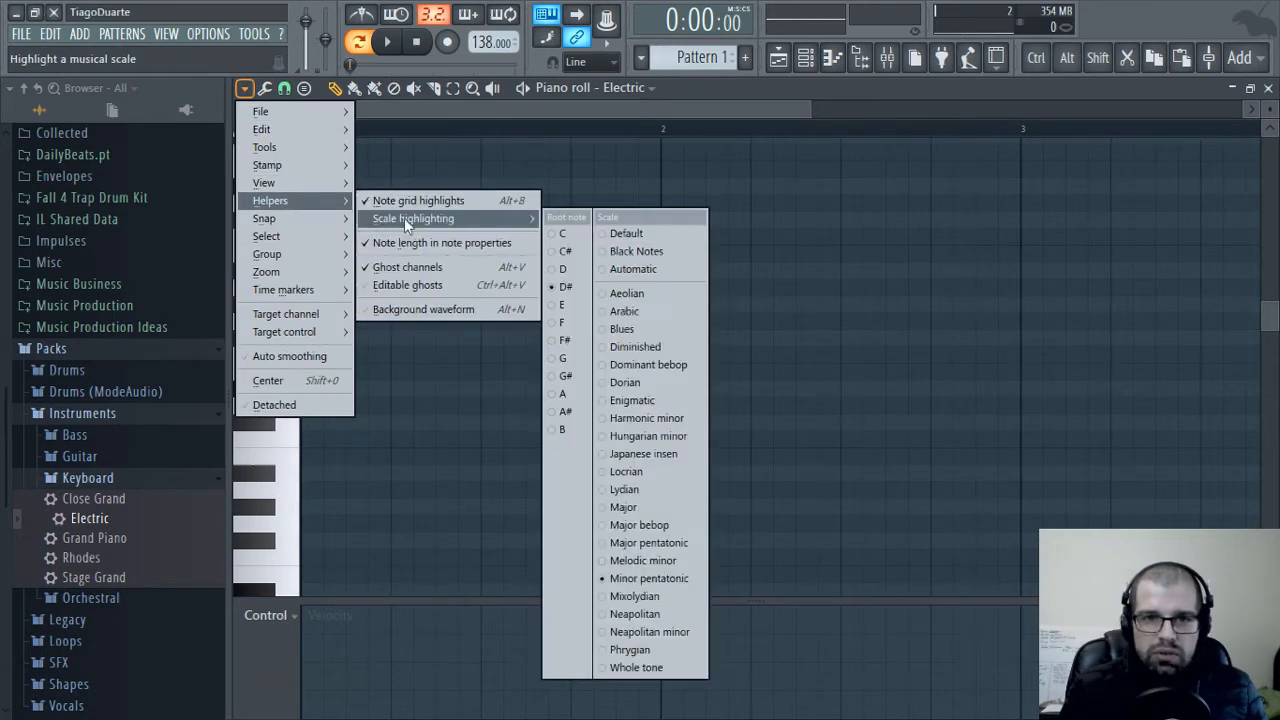
left_click(562, 240)
Draw a 12-step chord of C6, D#6, G6 and C7 at the start of bar 1 and play it back
left_click(330, 440)
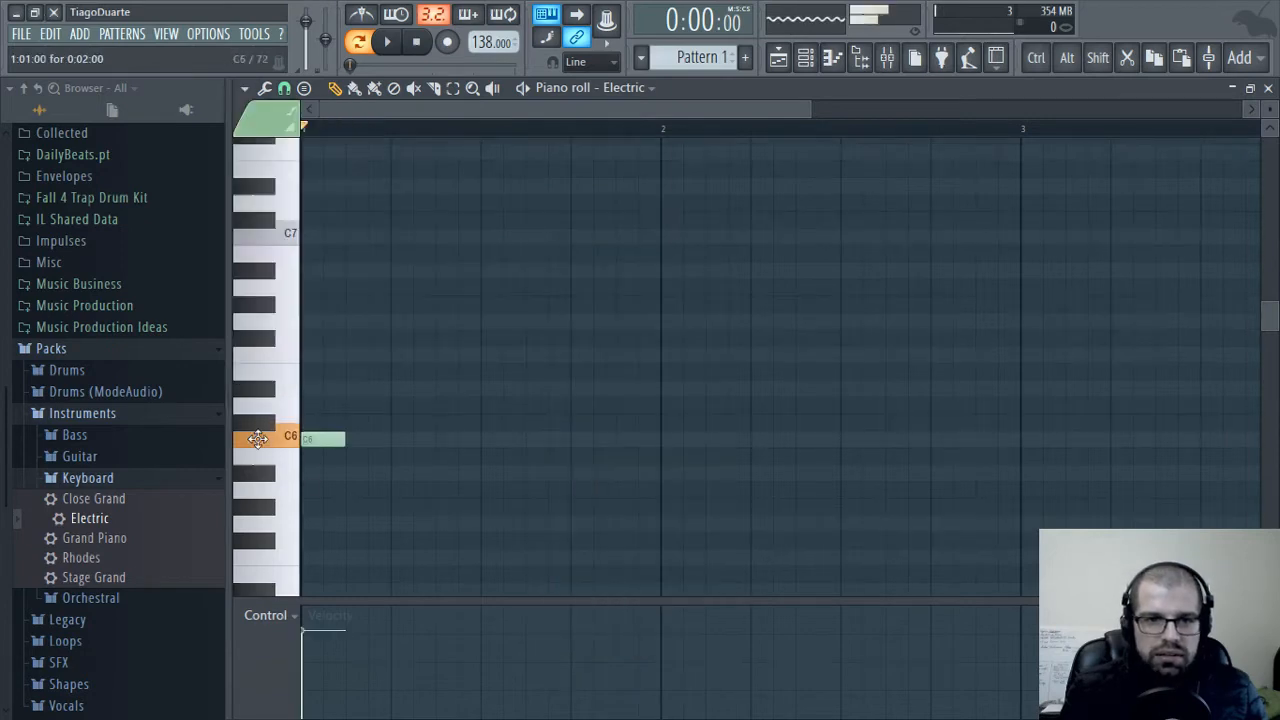
left_click_drag(342, 441, 570, 441)
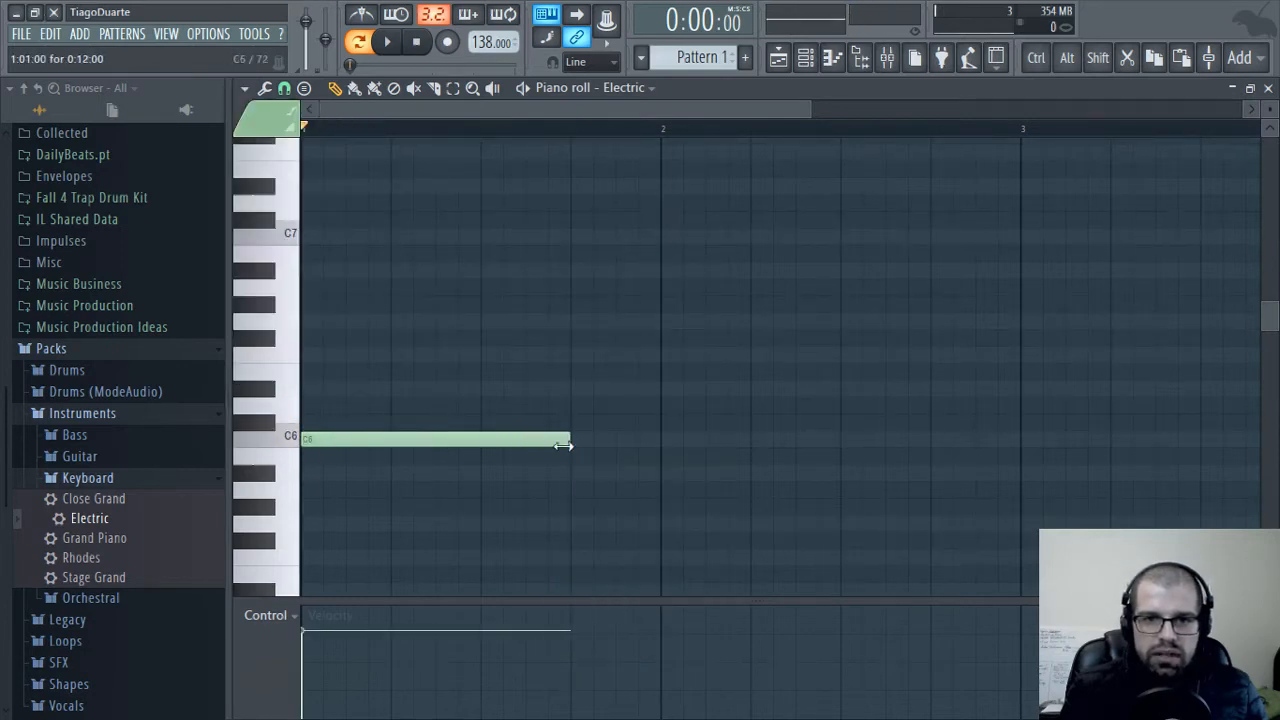
left_click(306, 389)
left_click(351, 320)
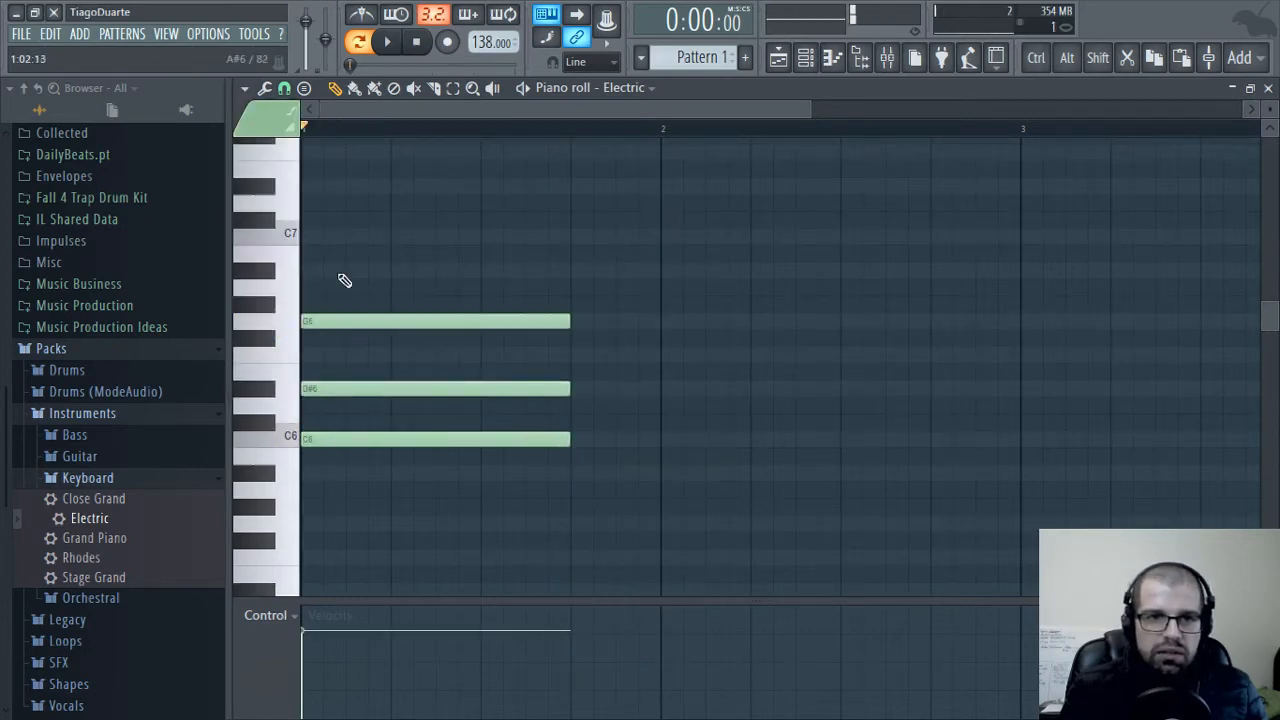
left_click(306, 236)
key("space")
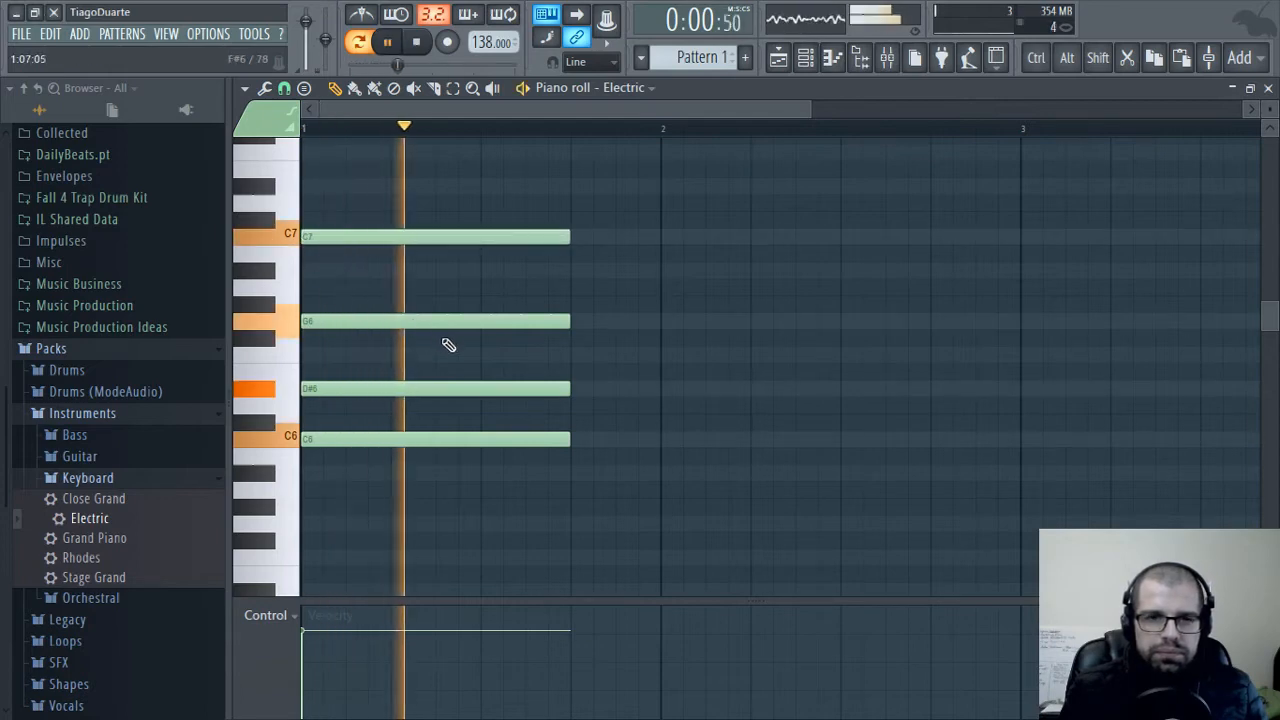
key("space")
scroll(574, 371, "down", 3)
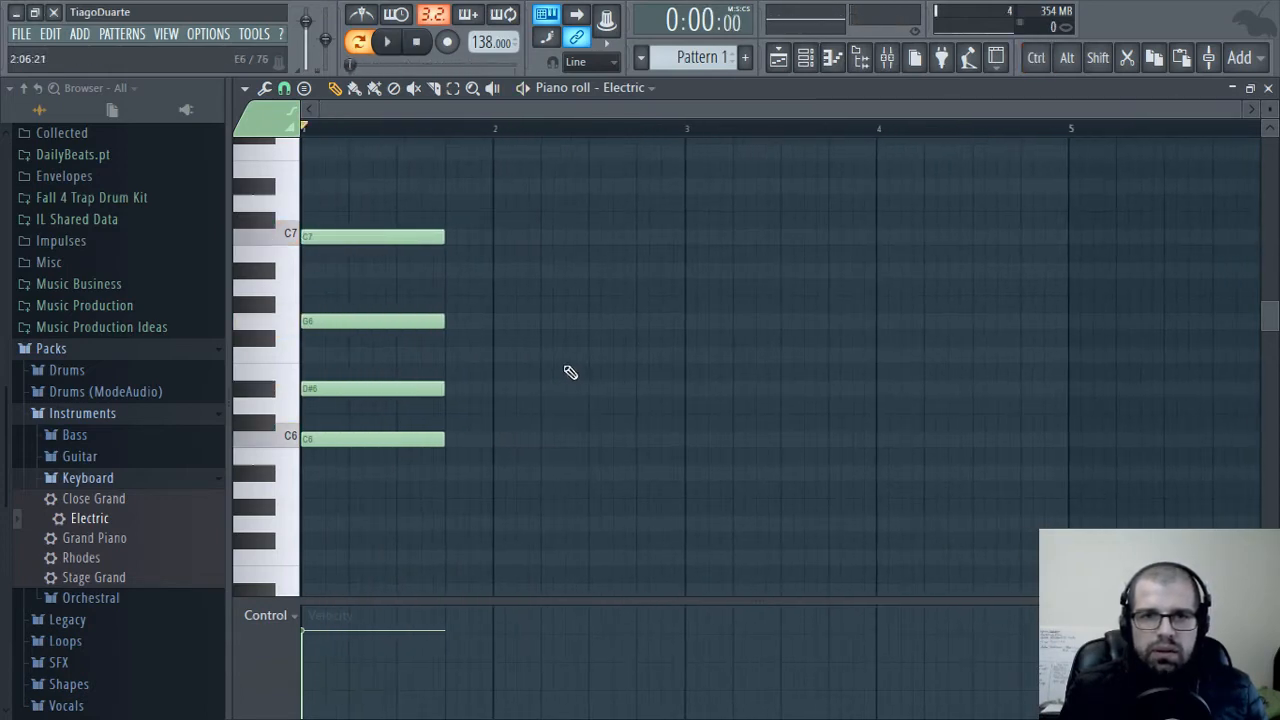
key("space")
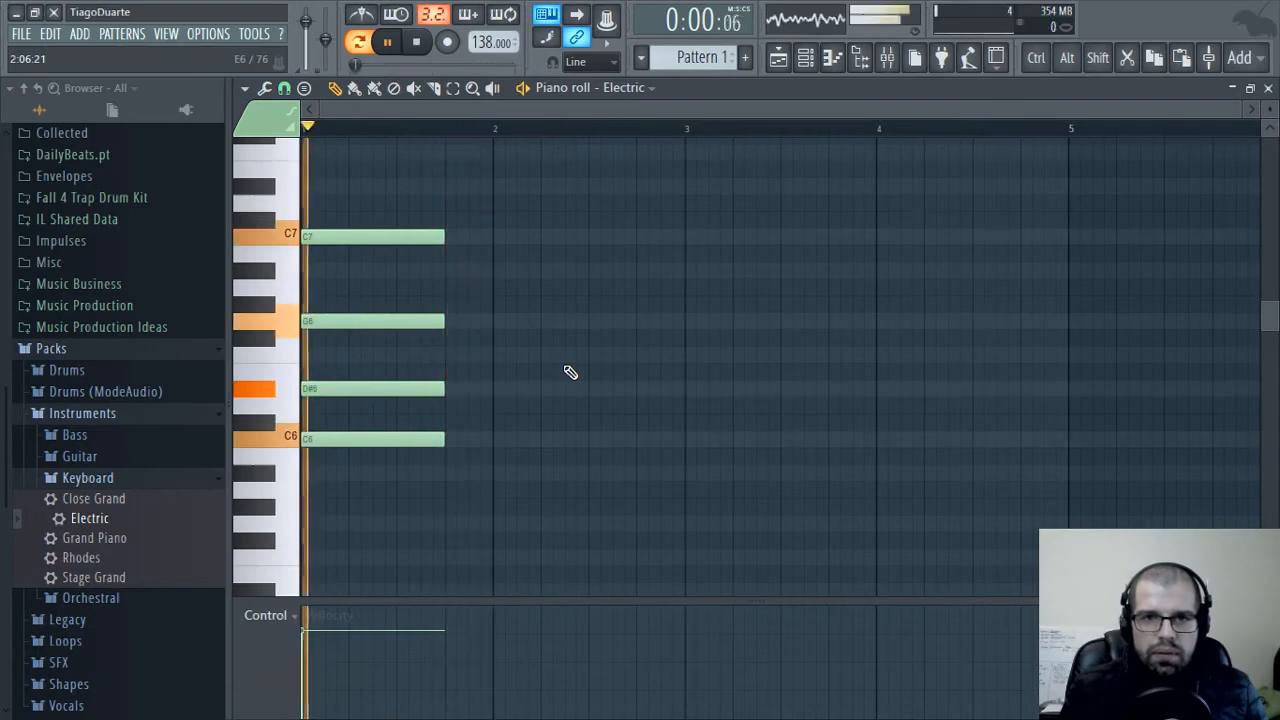
key("space")
Copy the first chord directly after itself, two semitones lower, on A#5, C#6, F6 and A#6
left_click_drag(468, 184, 395, 515)
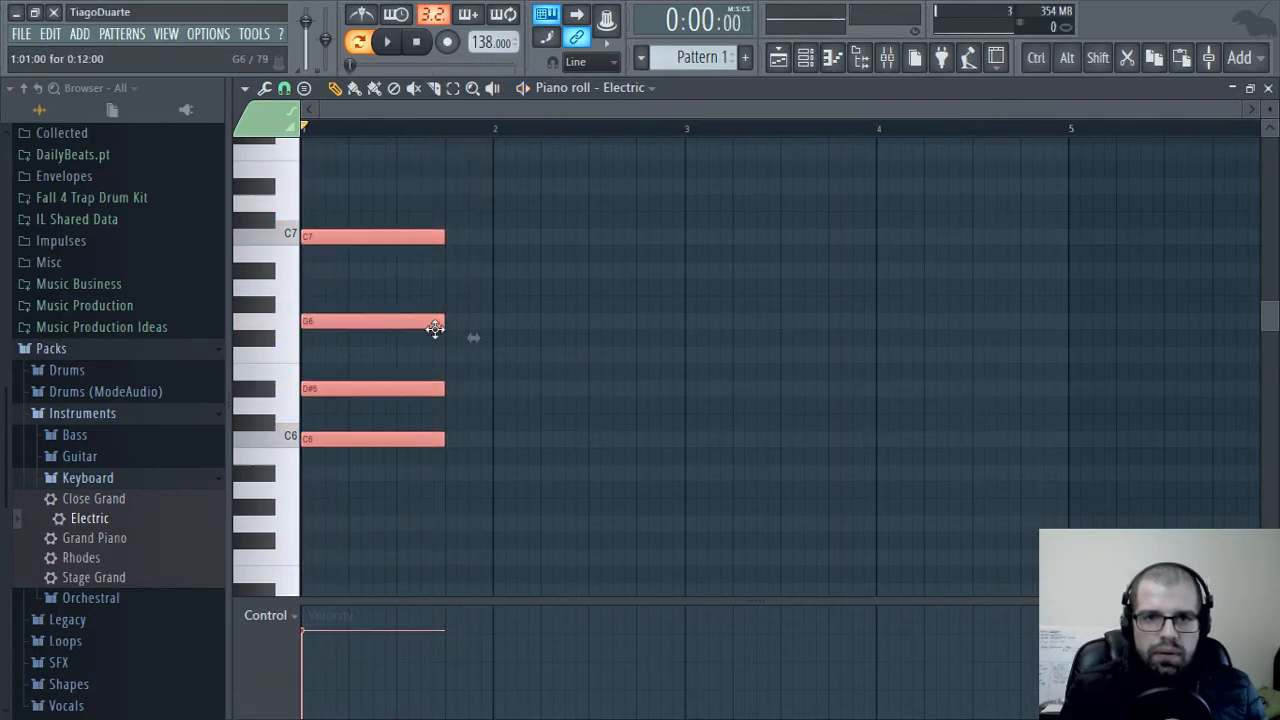
left_click_drag(323, 320, 469, 354)
left_click(493, 412, "ctrl")
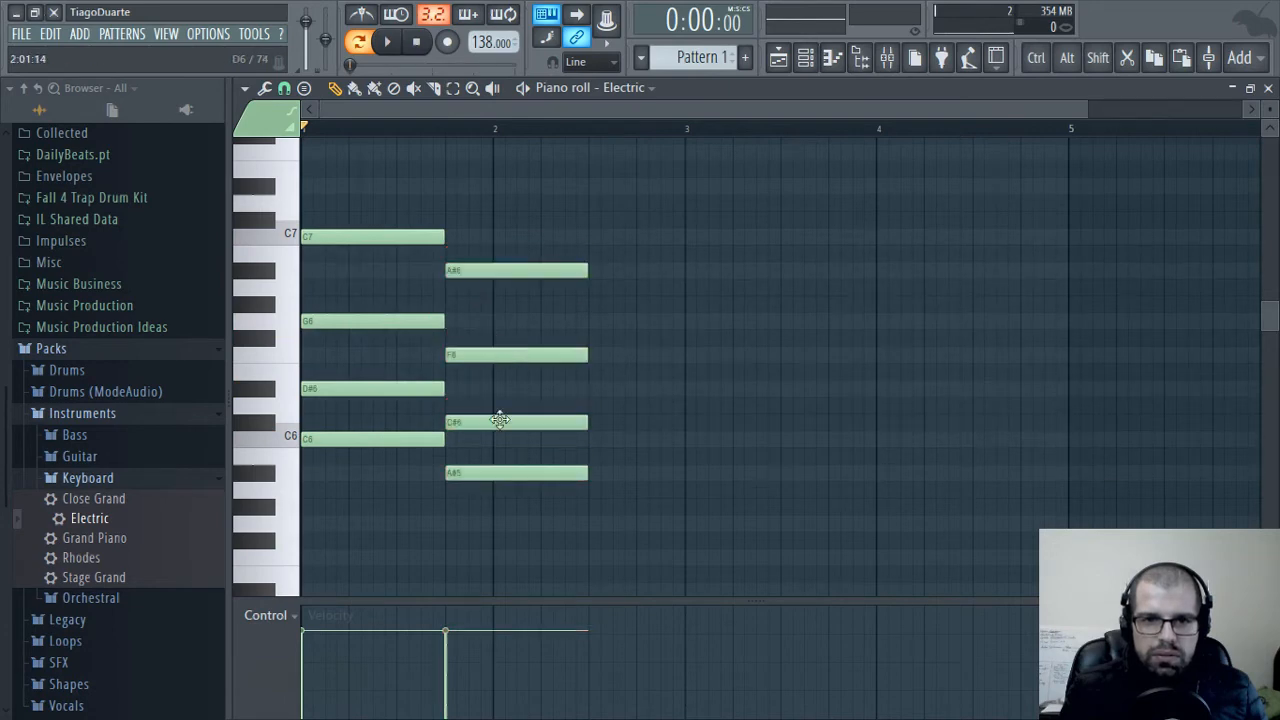
mouse_move(497, 420)
left_mouse_down()
mouse_move(548, 406)
mouse_move(457, 420)
mouse_move(474, 422)
left_mouse_up()
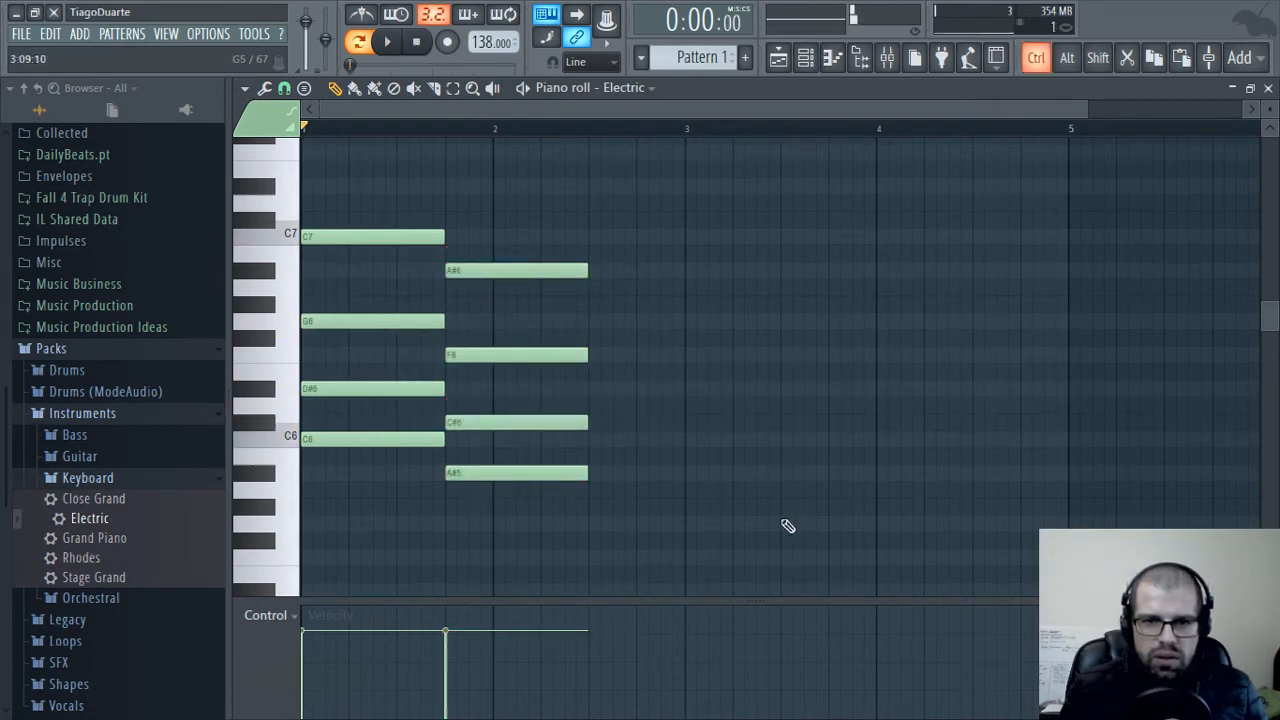
Lengthen the second chord's notes to end at the start of bar 3 and play both chords
left_click_drag(681, 513, 680, 270)
left_click(843, 337, "ctrl")
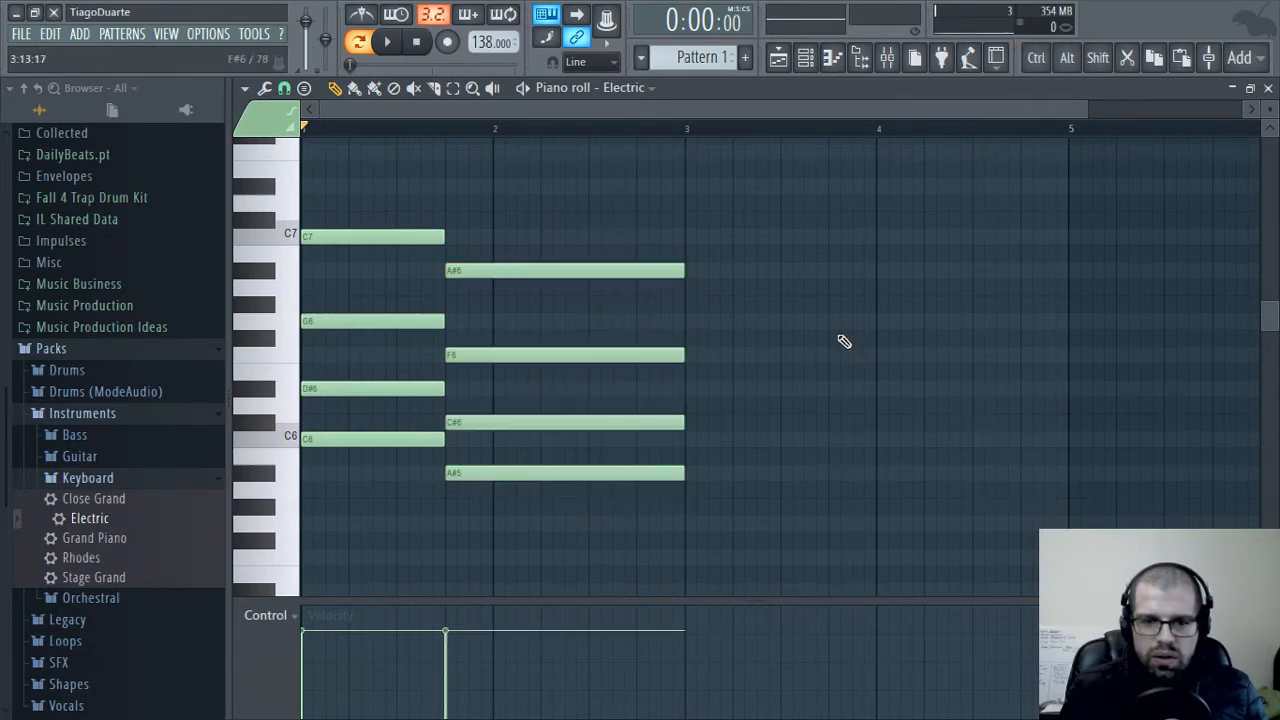
key("space")
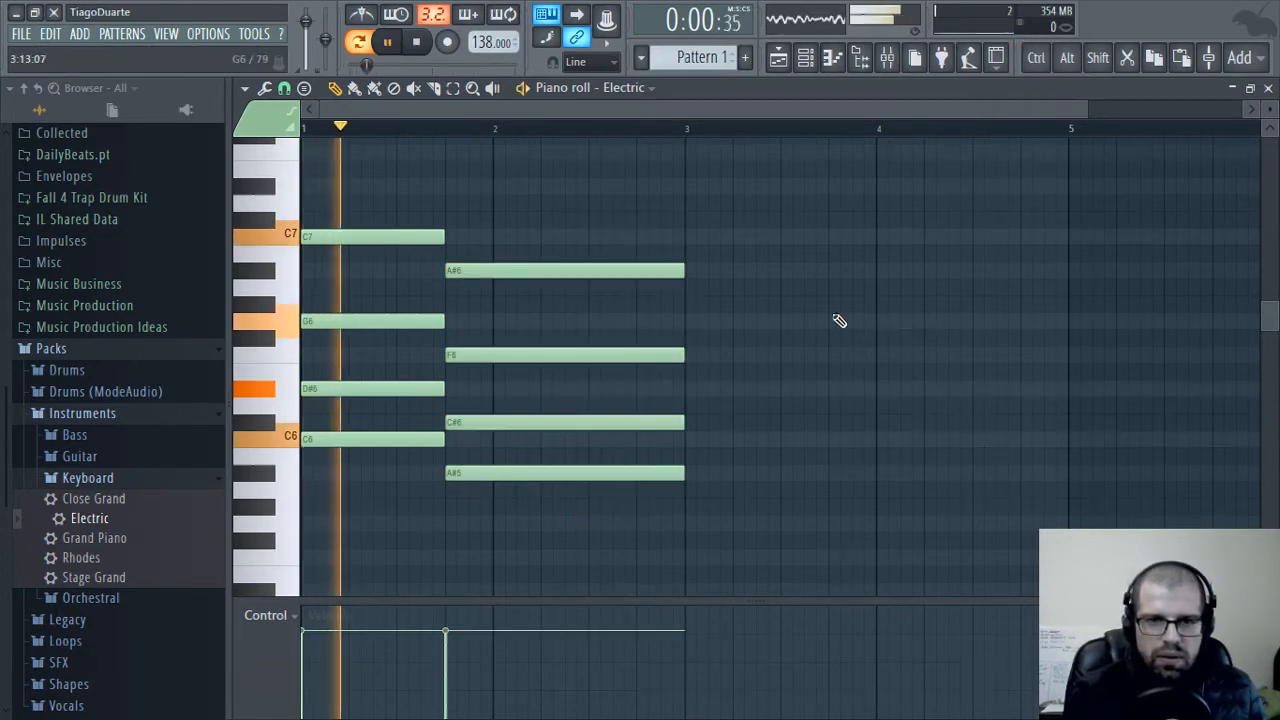
key("space")
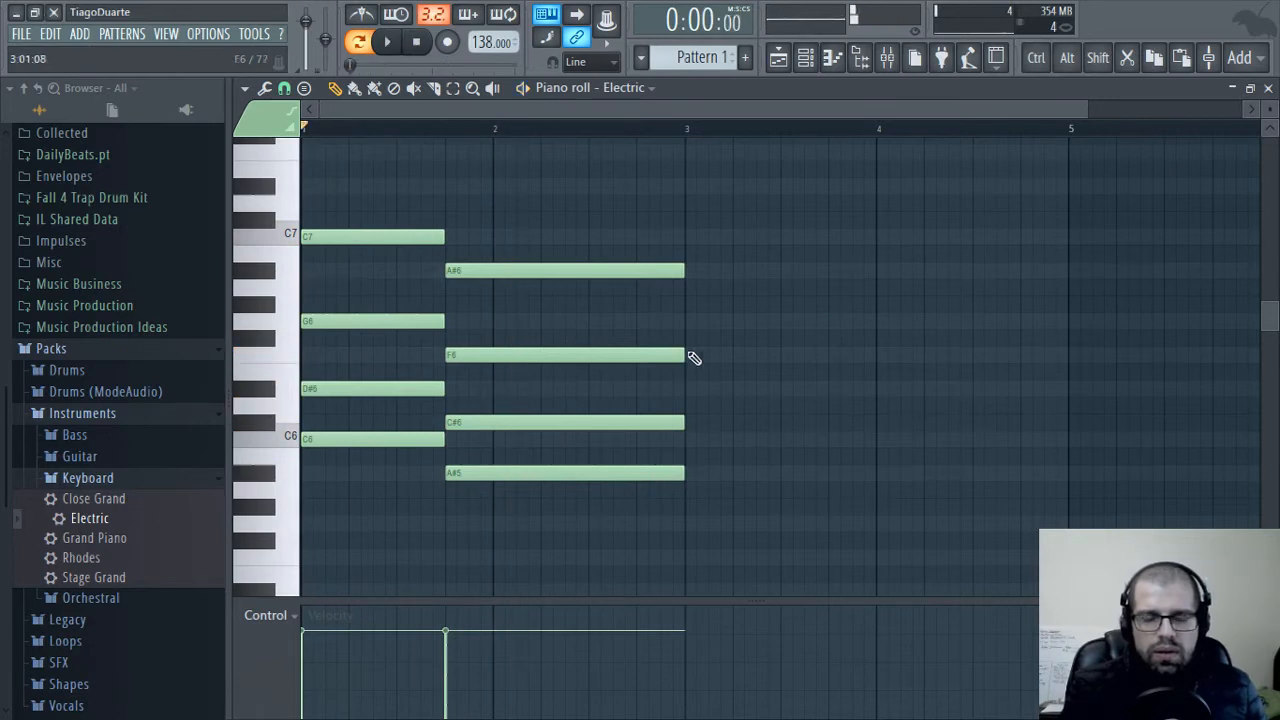
Transpose the second chord up to D#6, G6, A#6 and D#7 and play back the progression
left_click_drag(580, 196, 520, 546)
left_click_drag(518, 473, 503, 380)
left_click(503, 378, "ctrl")
left_click(481, 322)
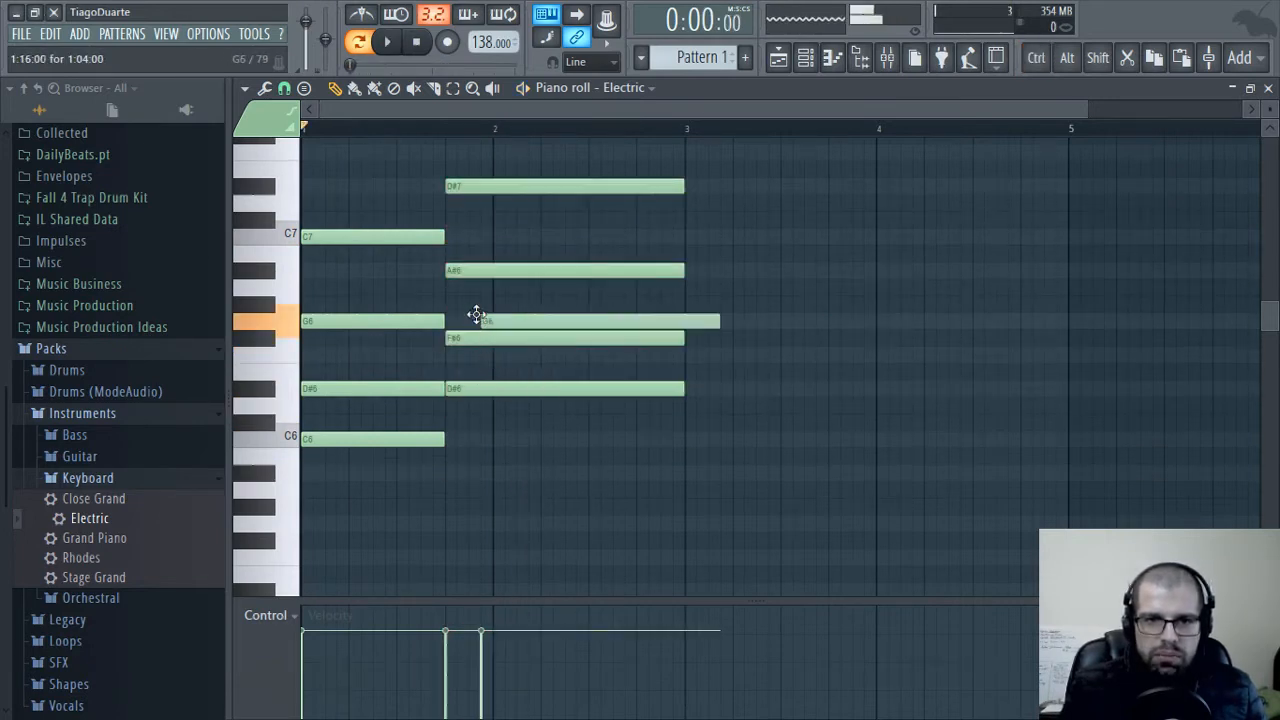
right_click(514, 323)
left_click_drag(476, 335, 480, 321)
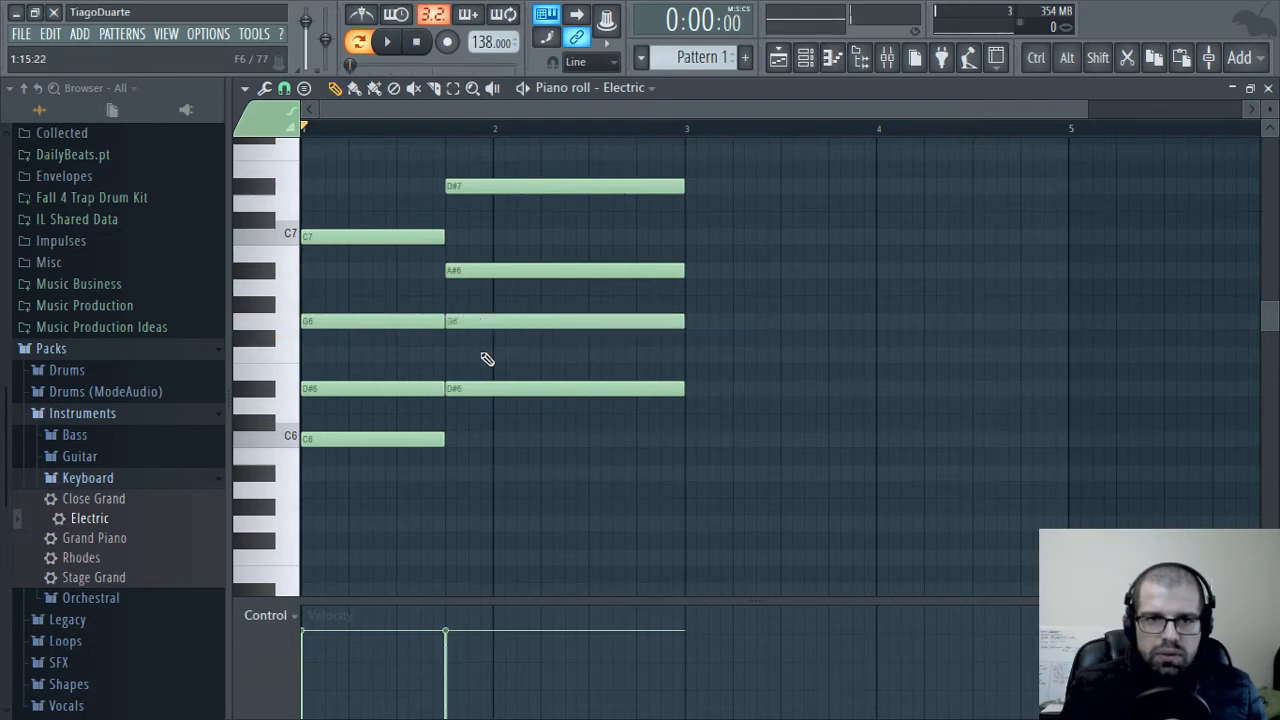
key("space")
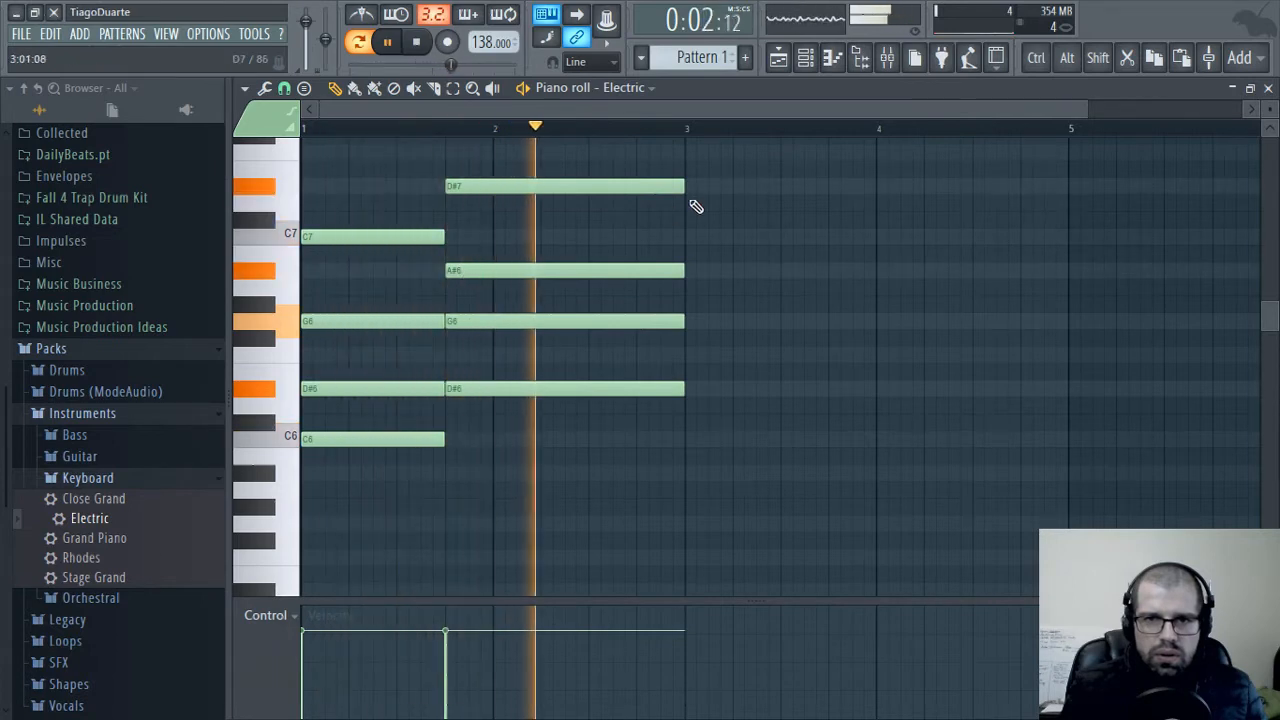
key("space")
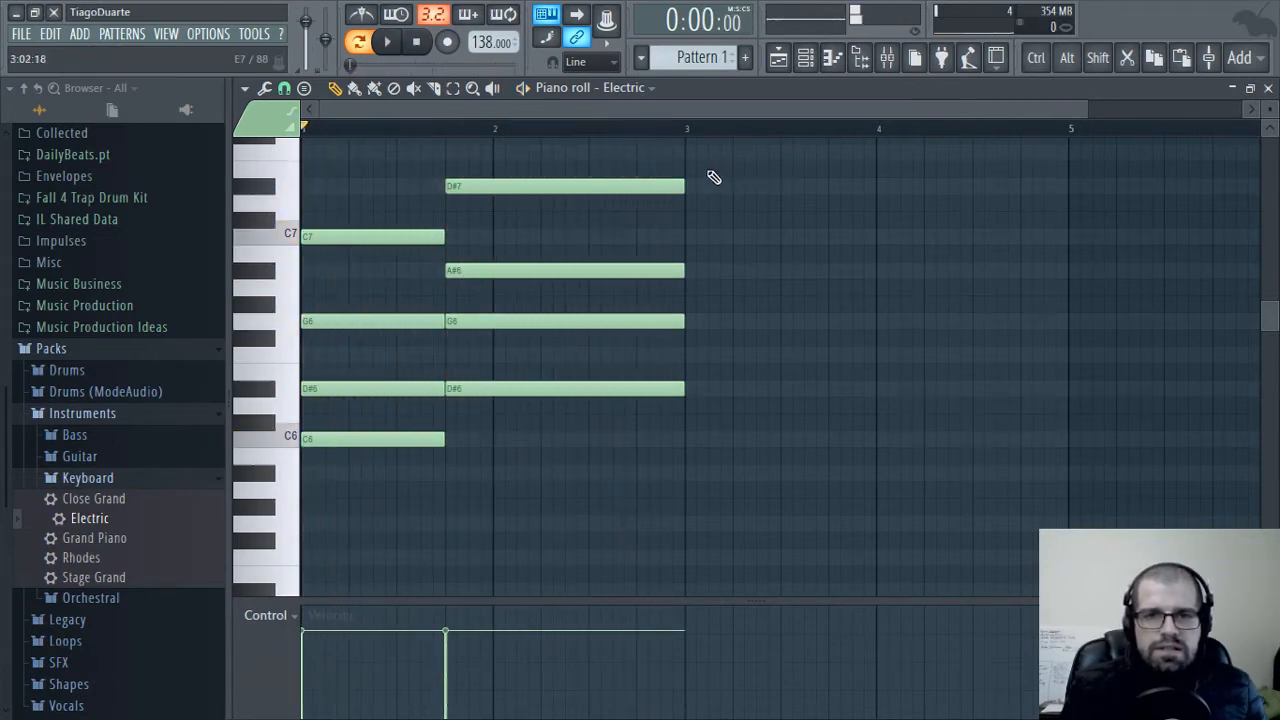
Duplicate both chords so the copy fills bars 3 and 4
left_click_drag(724, 143, 318, 574, "ctrl")
left_click_drag(363, 440, 731, 429, "shift")
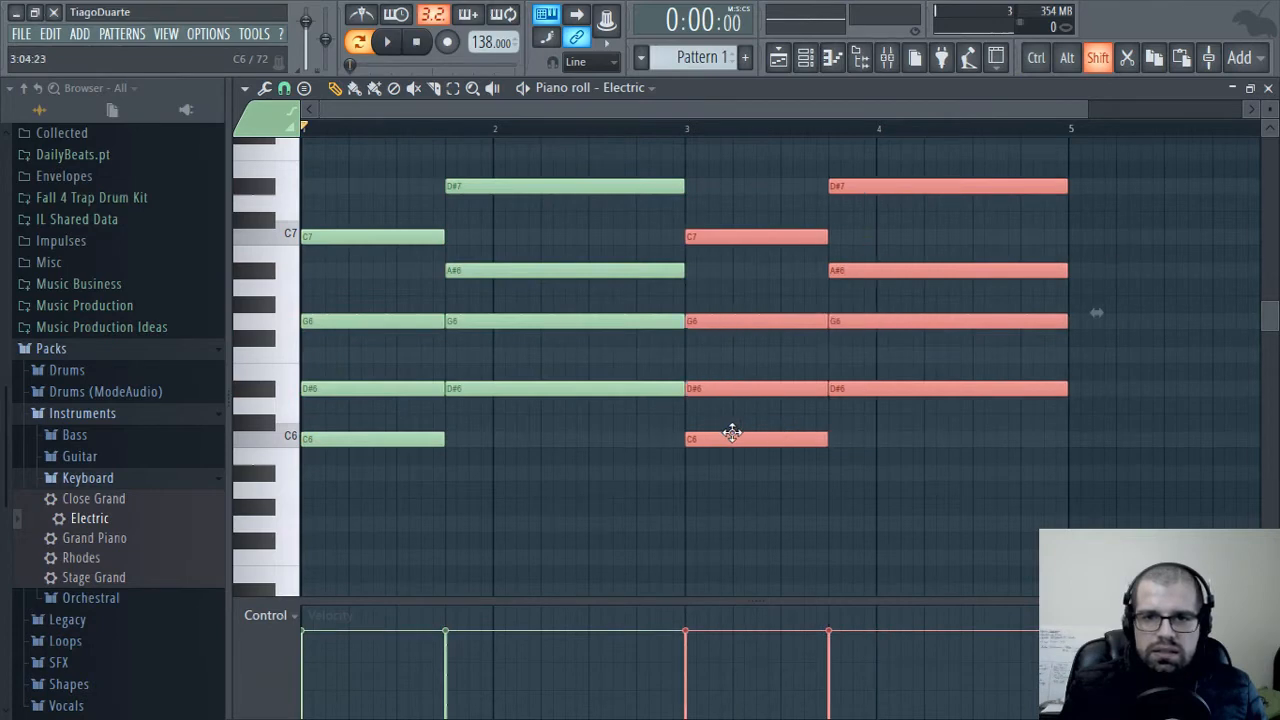
left_click(960, 446)
left_click_drag(960, 446, 638, 438)
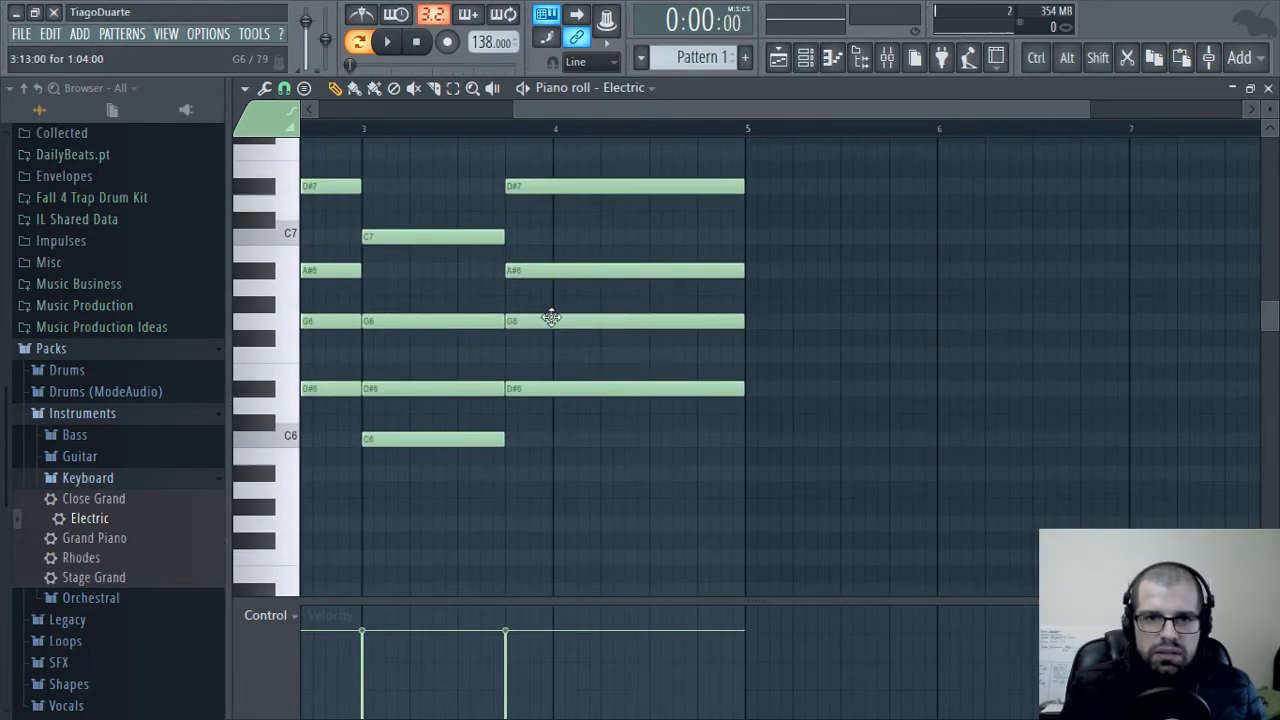
Move the last chord's D#6 down to C6 and its D#7 down to C7, and play back the progression
left_click_drag(563, 391, 562, 443)
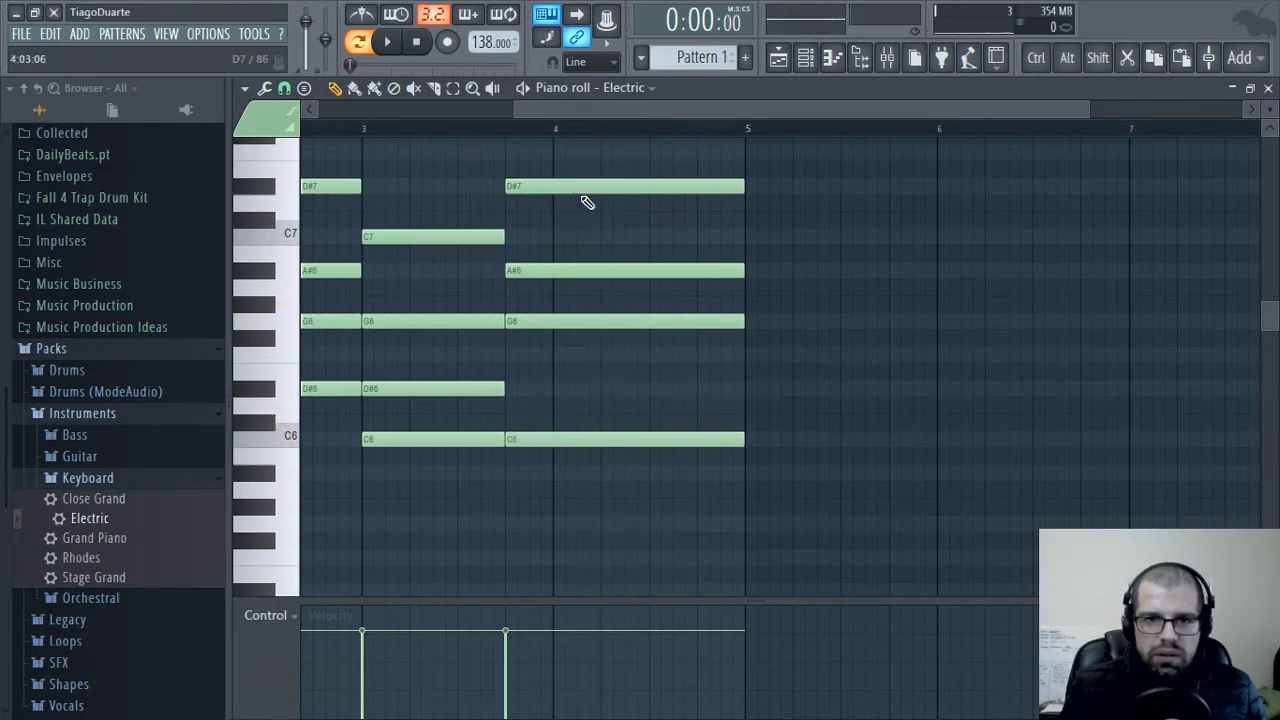
left_click_drag(588, 214, 586, 237)
left_click(603, 212, "alt")
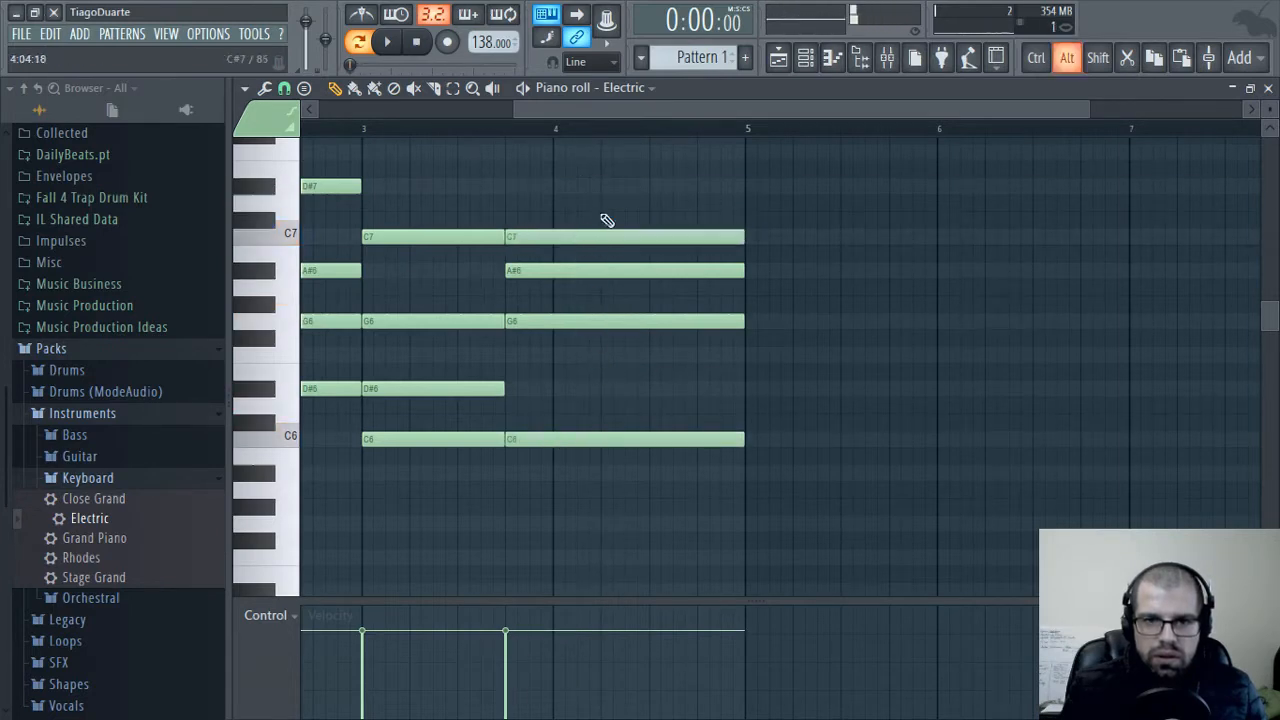
key("space")
left_click_drag(512, 297, 845, 331)
scroll(602, 376, "down", 1)
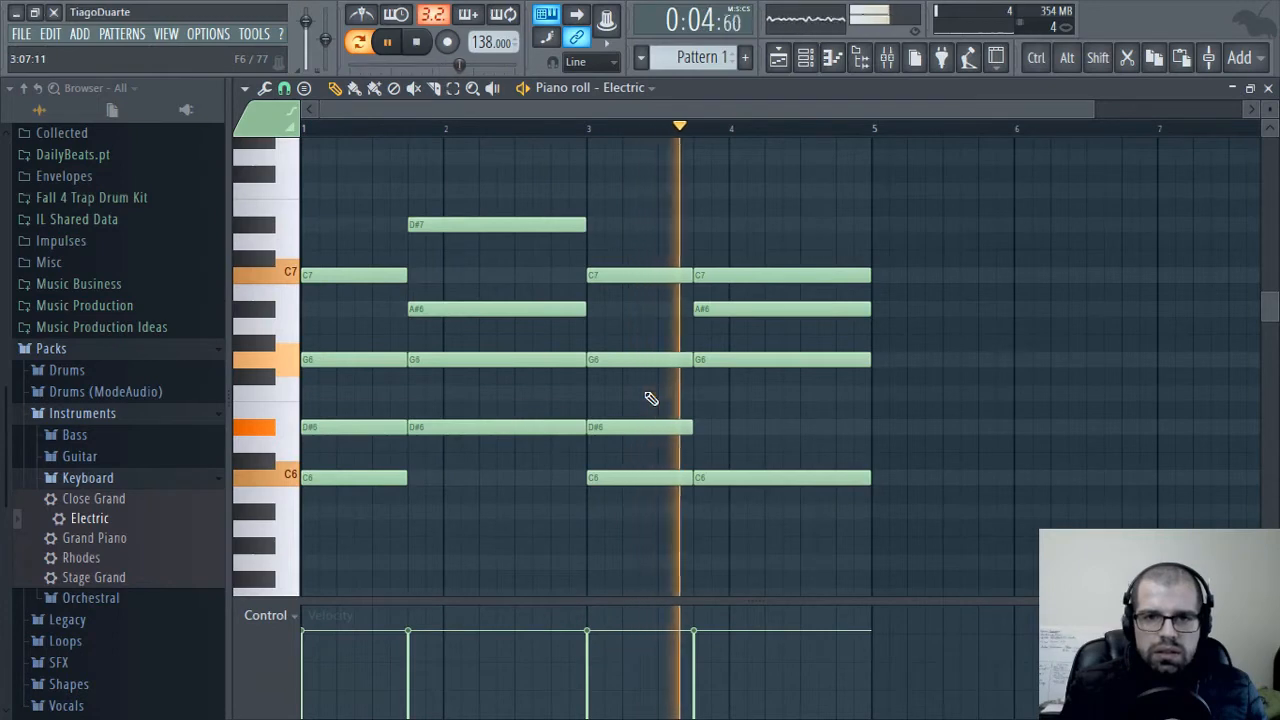
key("space")
Raise the last chord's C7 to D#7 and lower its G6 to F6, playing the progression after each change
left_click_drag(714, 277, 724, 216)
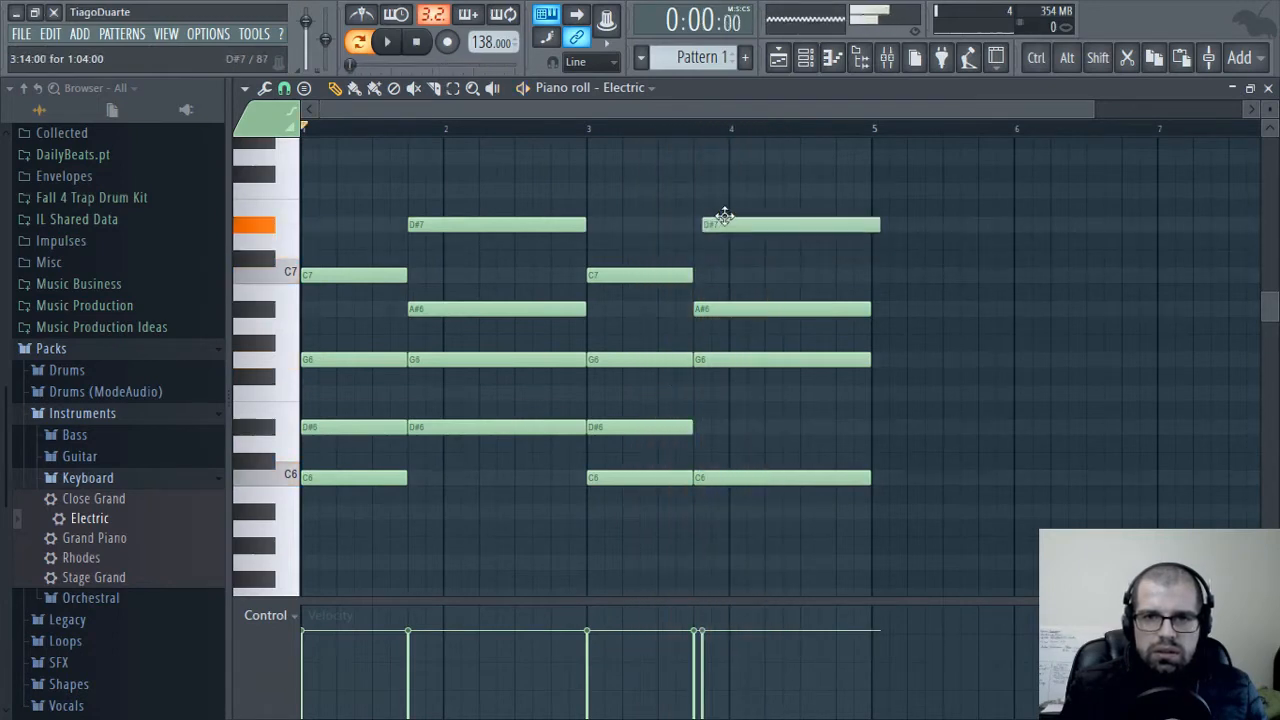
key("space")
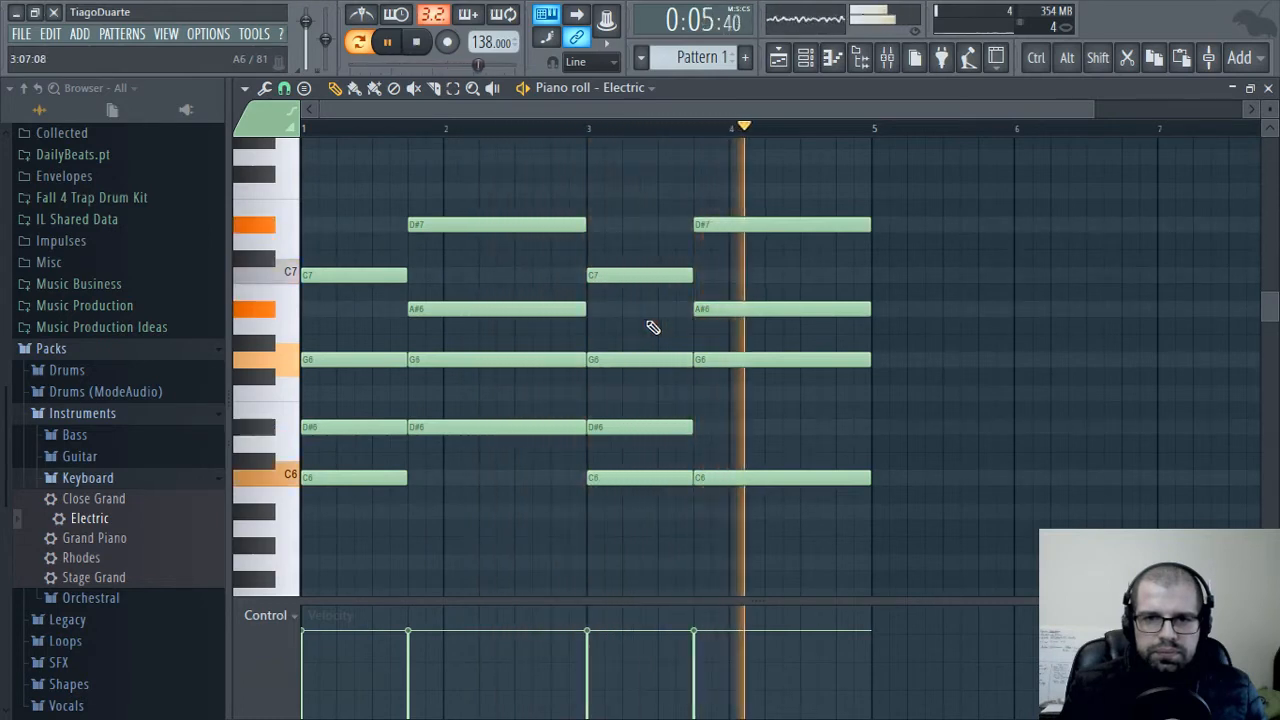
key("space")
left_click_drag(745, 358, 737, 393)
key("space")
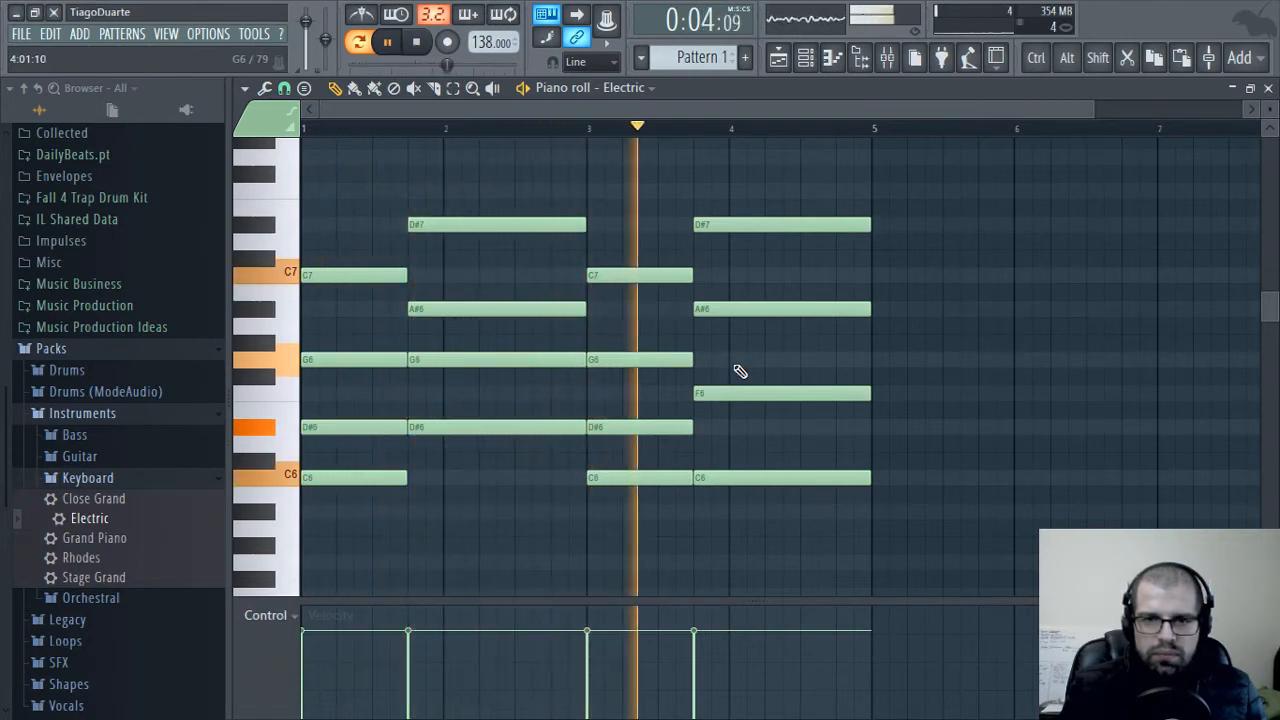
key("space")
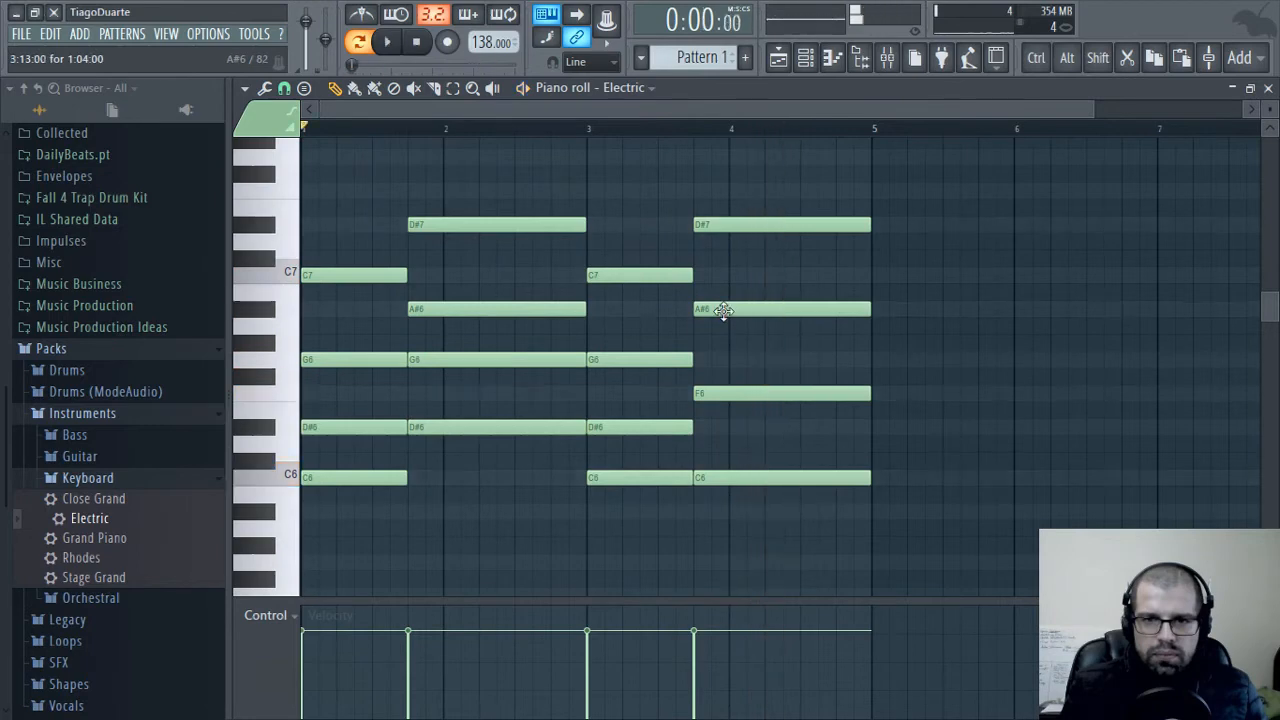
Try the last chord with A6 instead of A#6, play it back and restore the A#6
left_click_drag(723, 309, 723, 328)
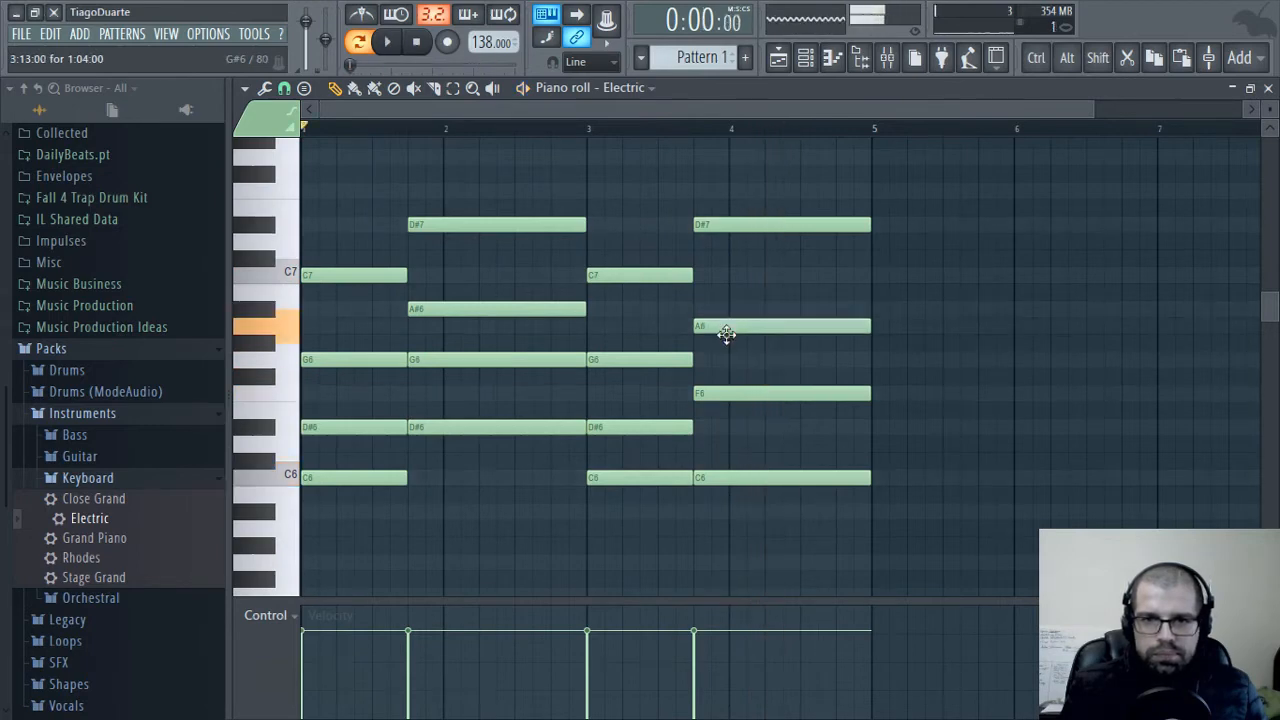
key("space")
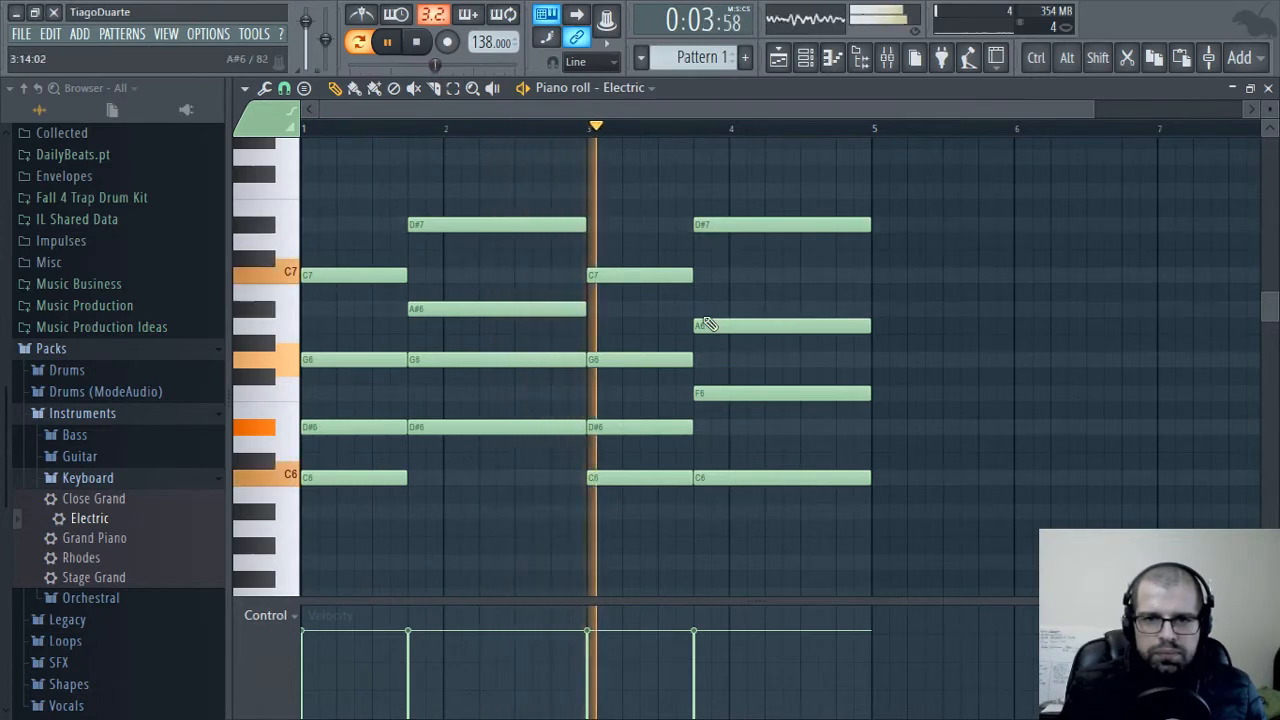
key("space")
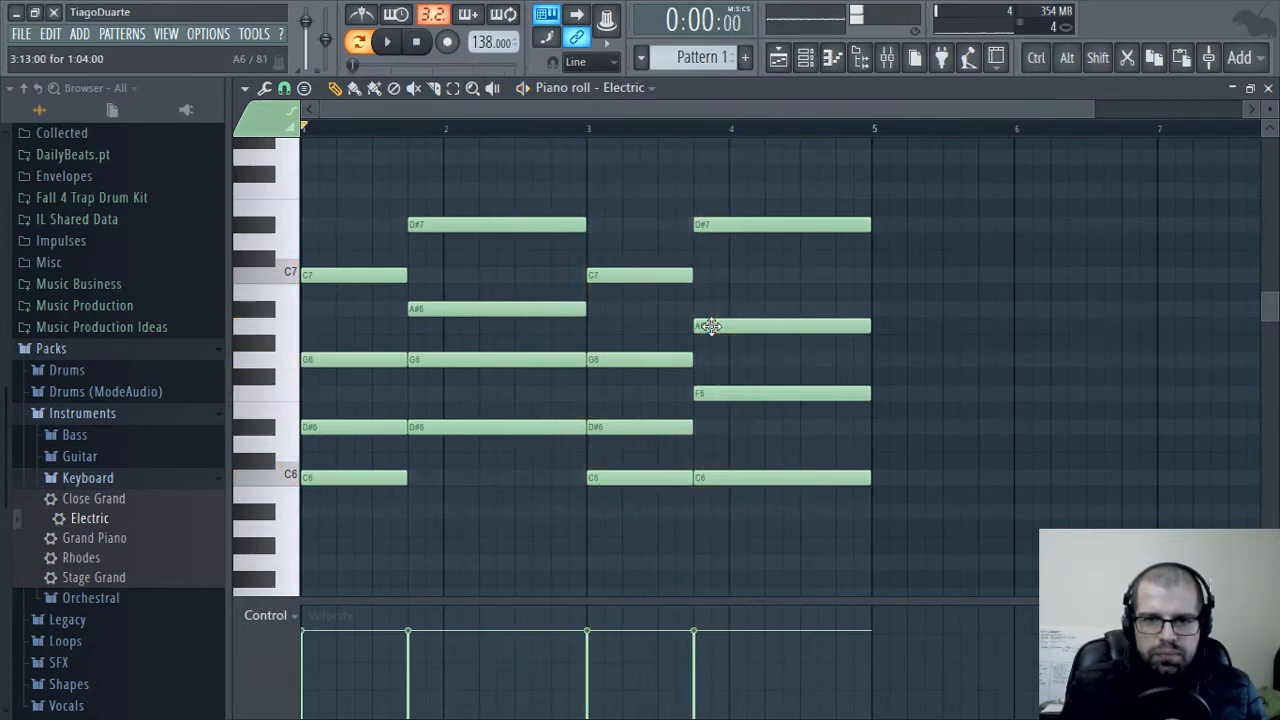
left_click_drag(710, 326, 710, 308)
Lower the last chord's D#7 to C7, audition it against the chord before and play the progression
left_click_drag(728, 224, 737, 272)
right_click(739, 289, "alt")
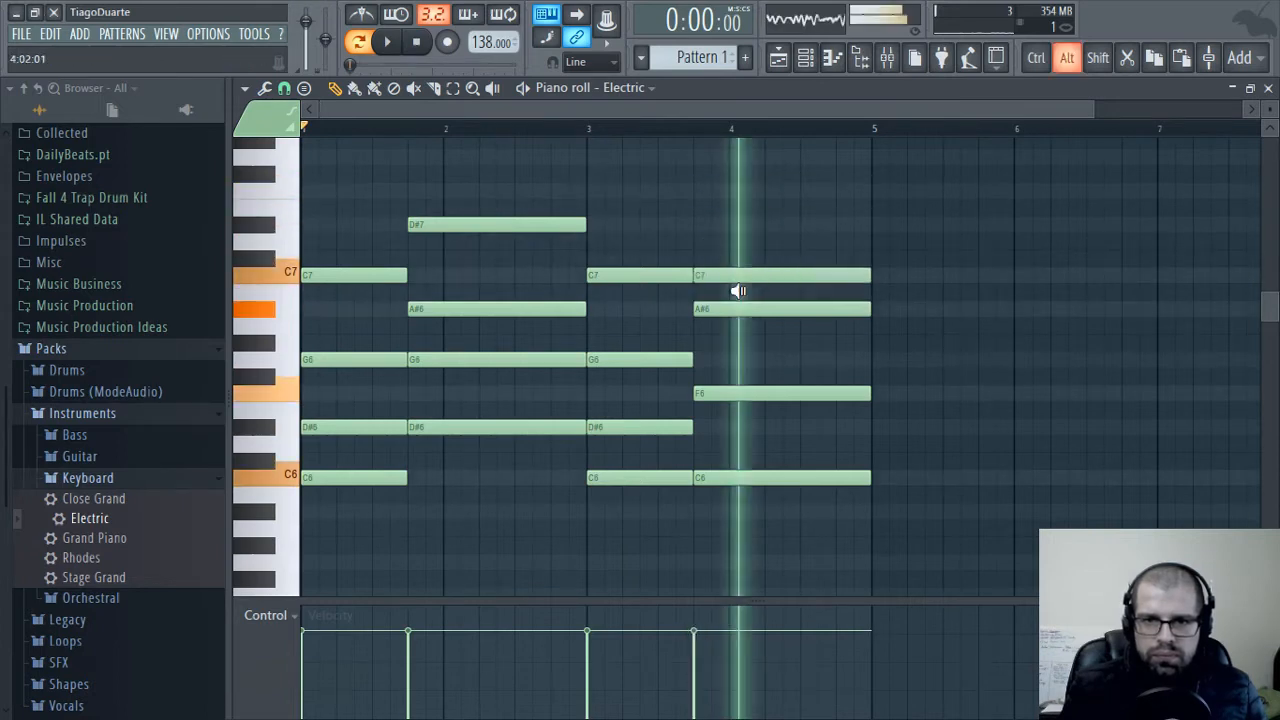
right_click(615, 315, "alt")
left_click_drag(615, 315, 732, 317)
right_click(650, 319, "alt")
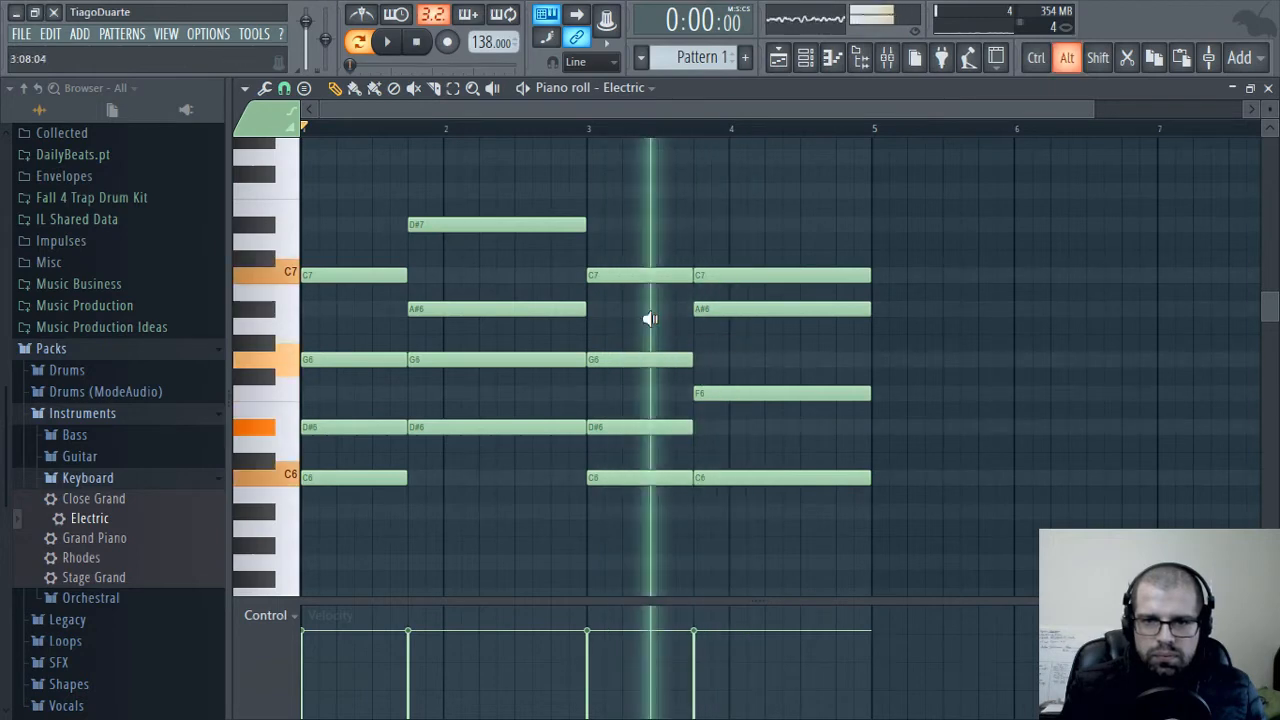
right_click(770, 337, "alt")
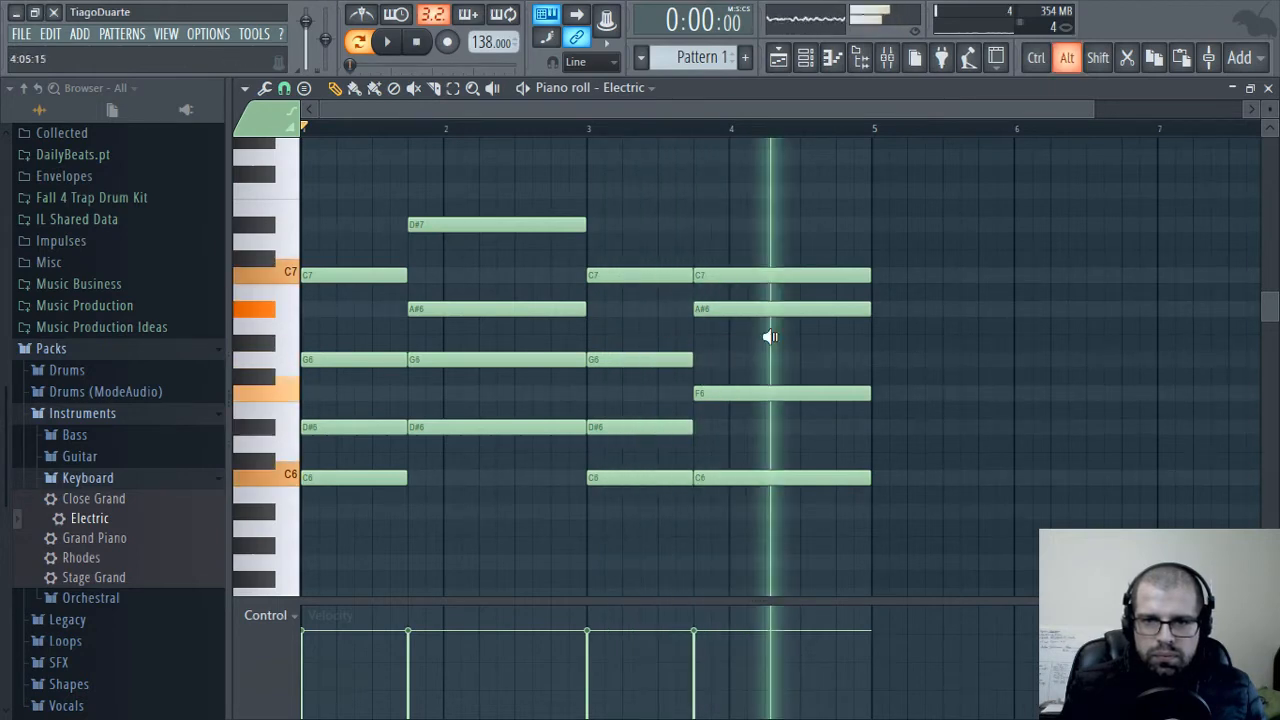
key("space")
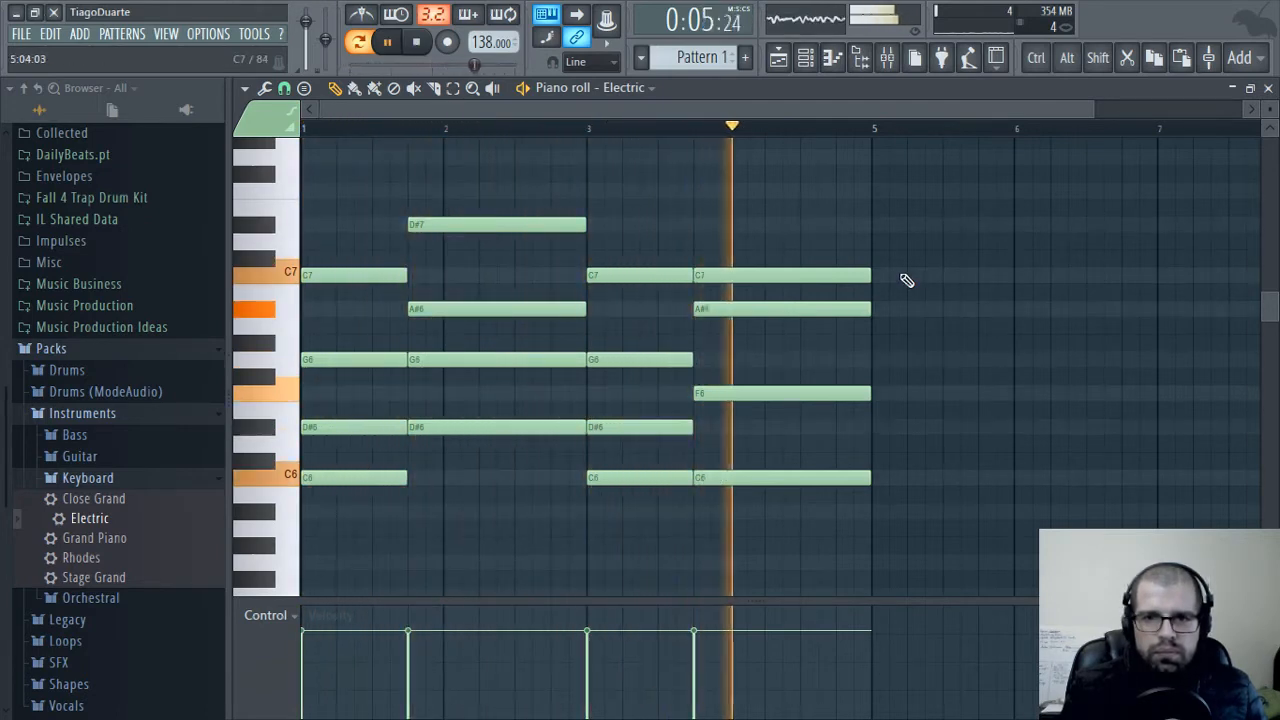
key("space")
Revoice the last chord to A#5, D#6, G6 and A#6, auditioning it along the way, and play back the progression
left_click_drag(751, 314, 754, 374)
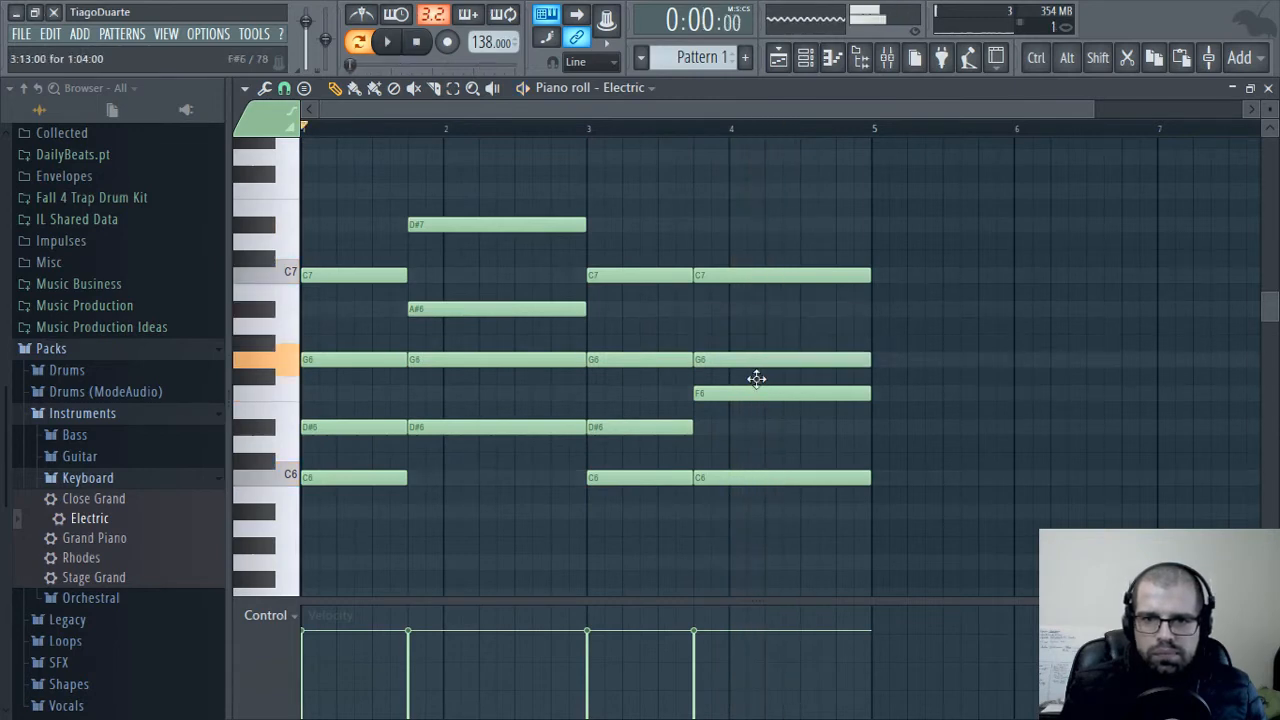
right_click(758, 310, "alt")
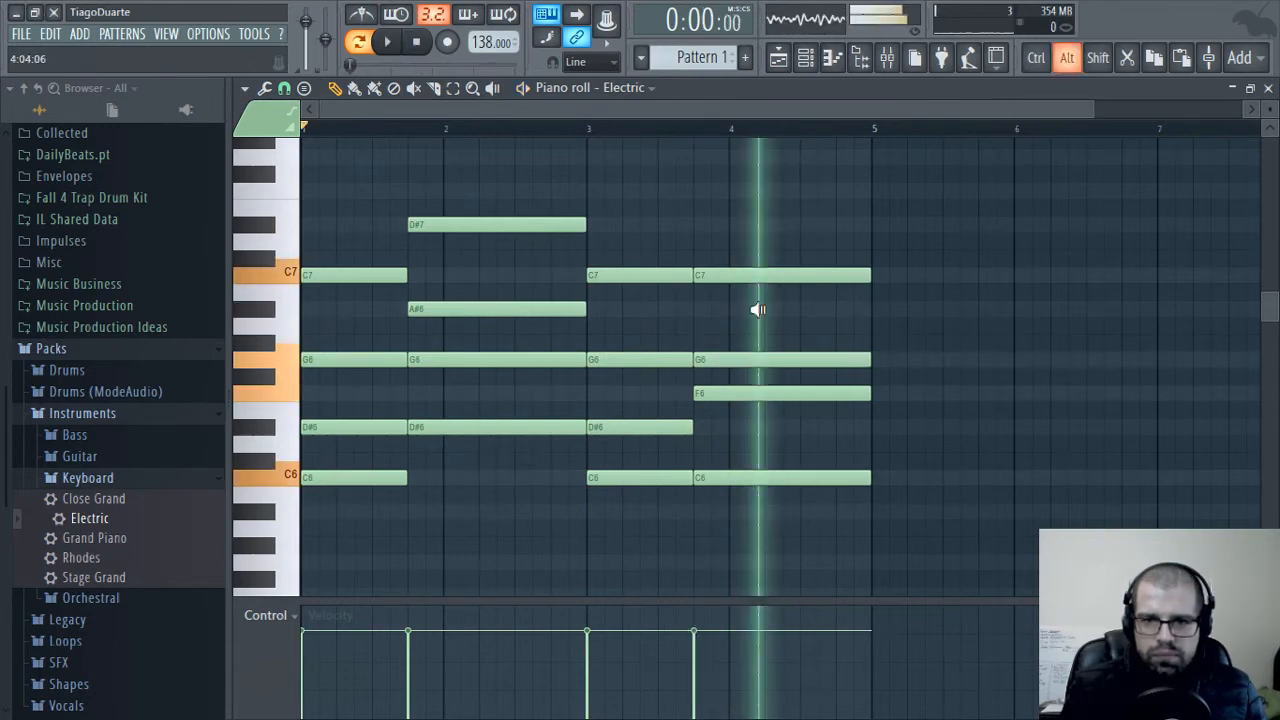
left_click_drag(732, 394, 727, 441)
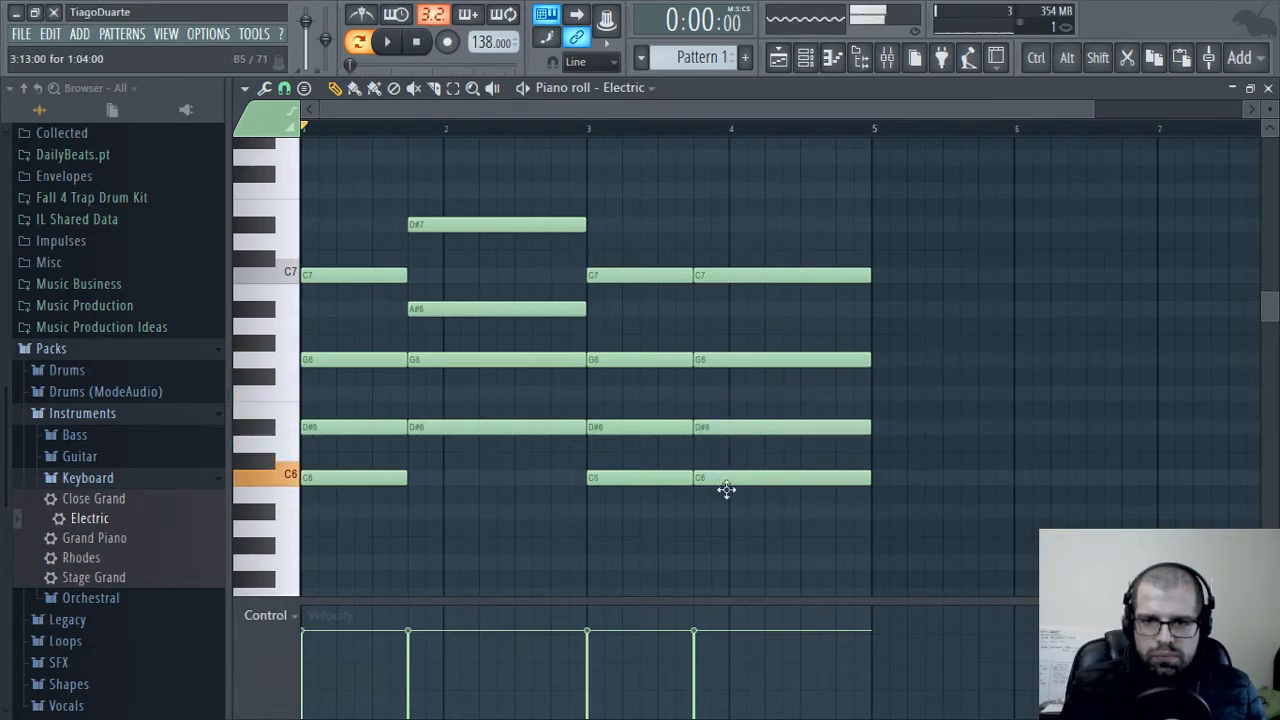
left_click_drag(726, 488, 729, 524)
right_click(739, 465, "alt")
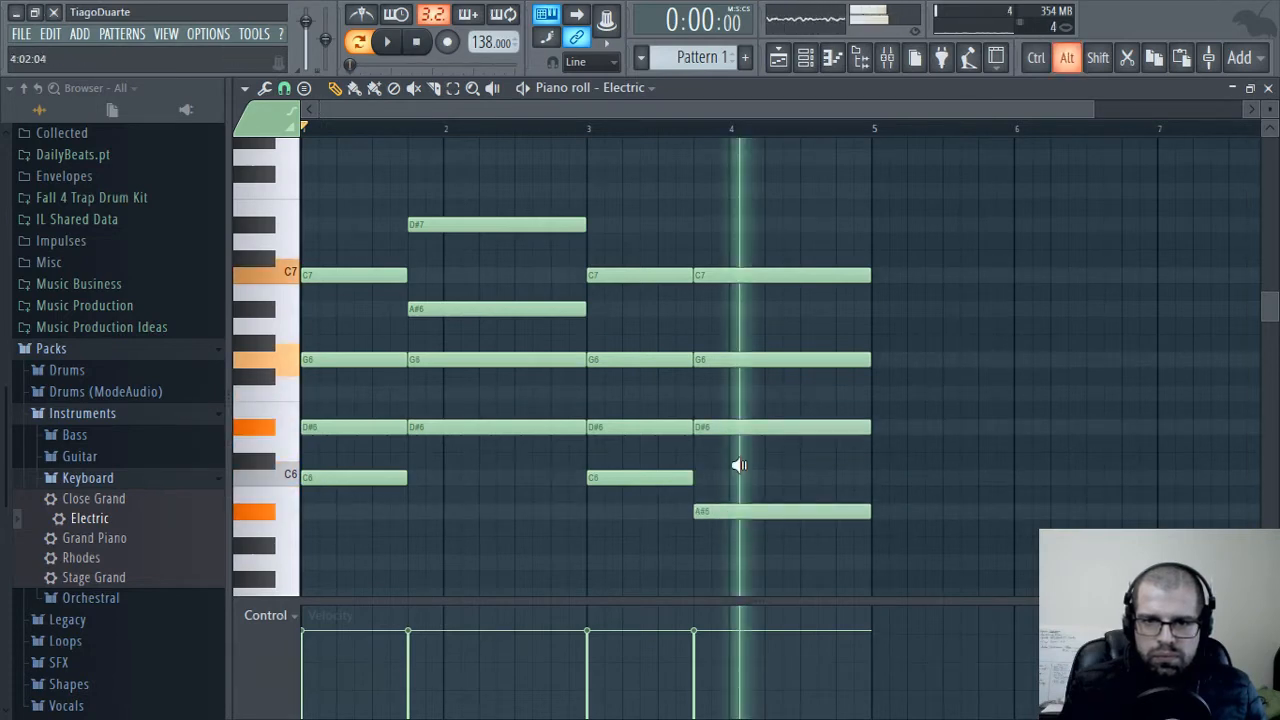
left_click_drag(730, 268, 724, 311)
right_click(768, 433, "alt")
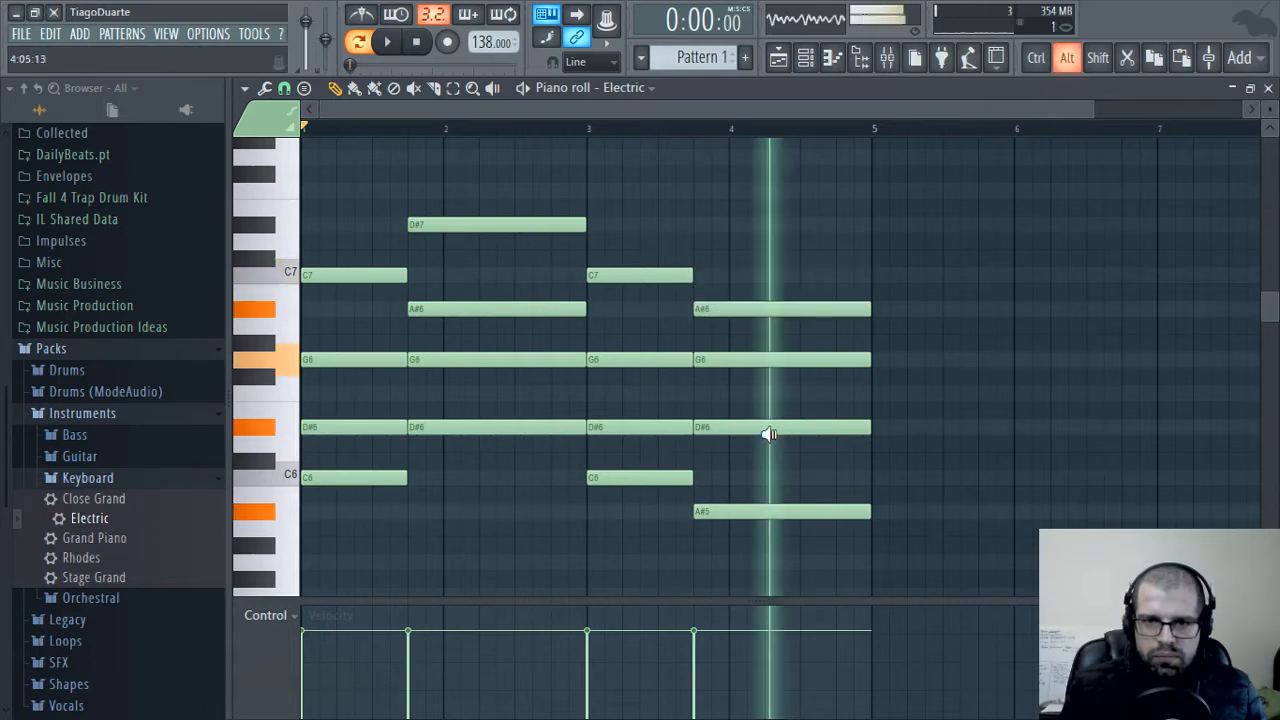
key("space")
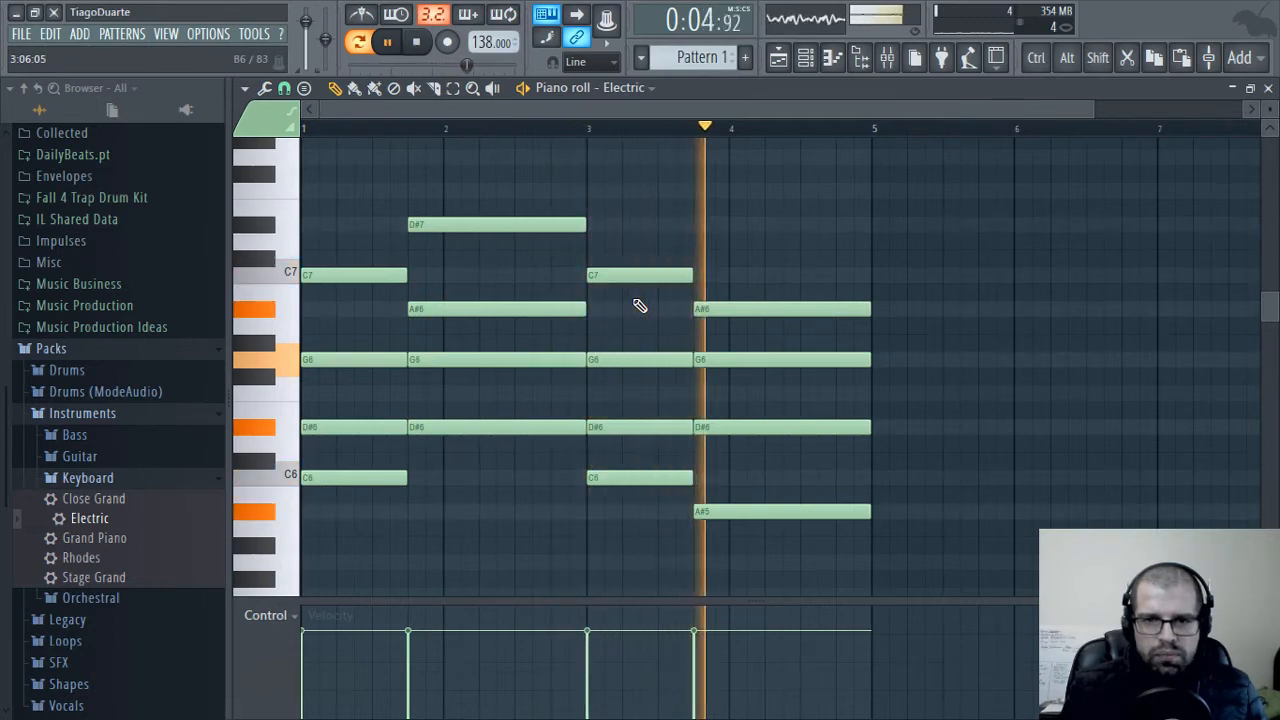
scroll(871, 260, "down", 4)
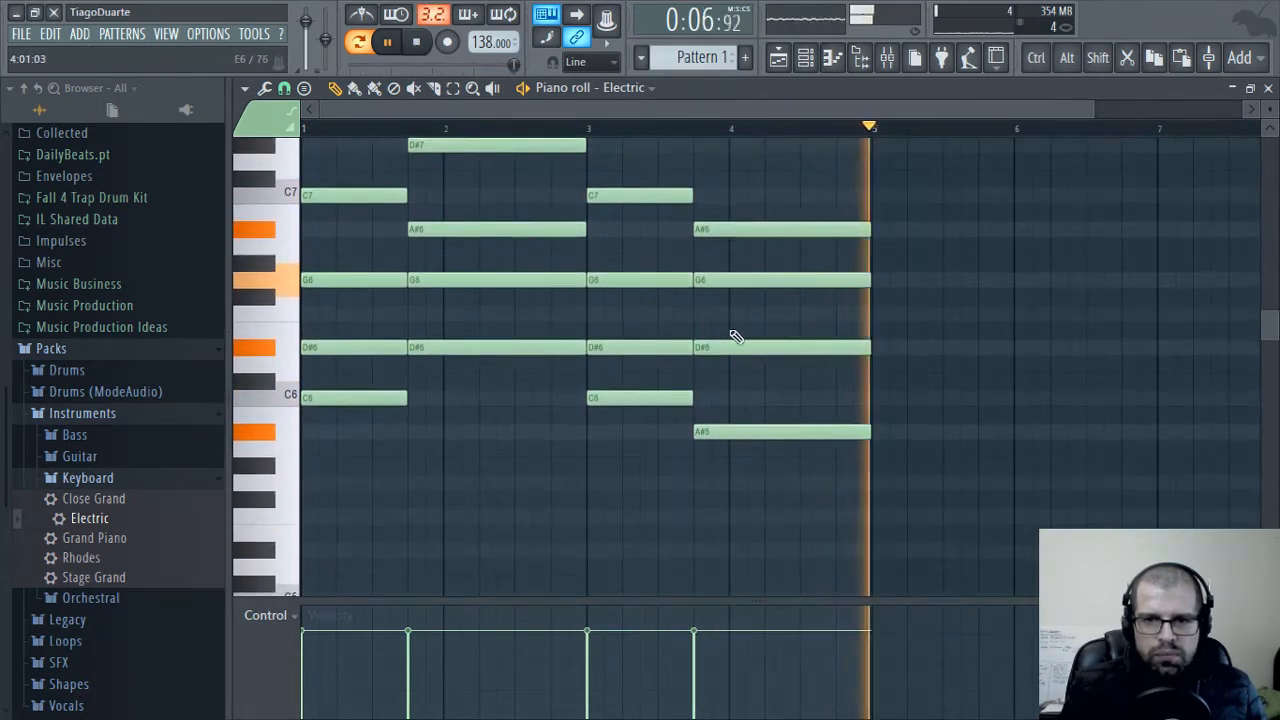
Route the Electric channel to mixer insert 2 and lower that insert's volume to 58% (-10.5 dB) during playback
left_click(1268, 88)
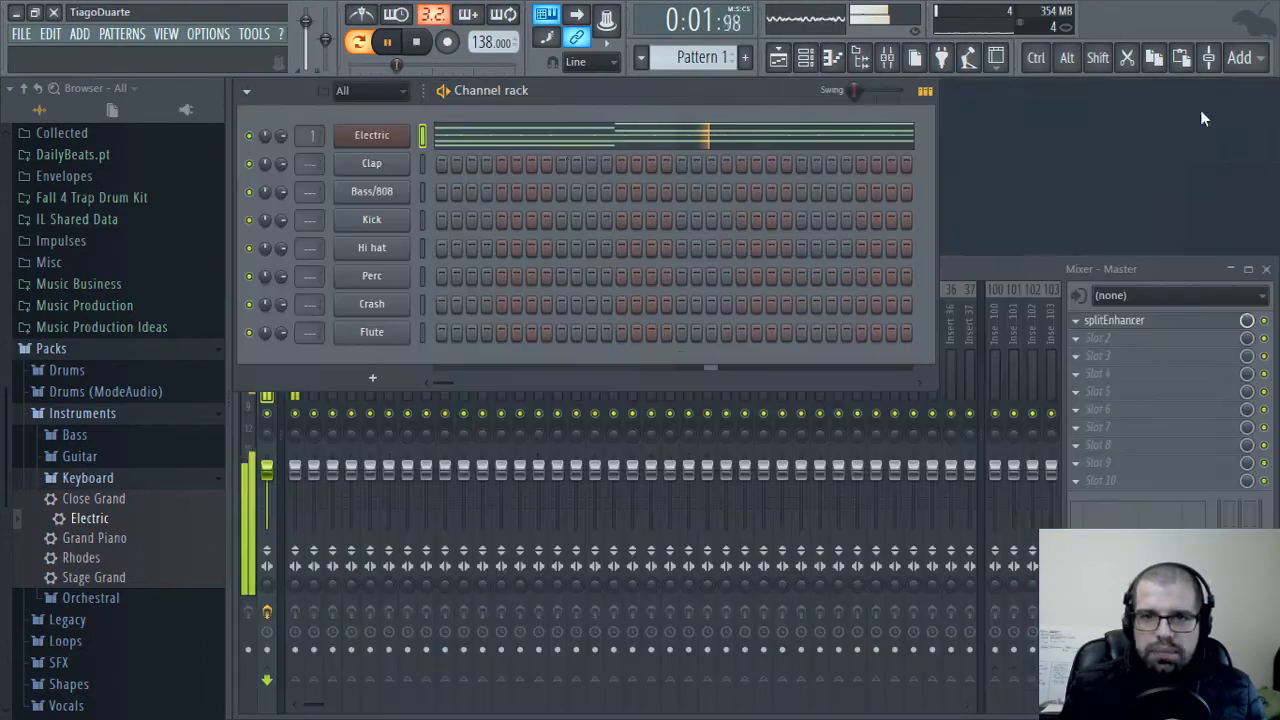
scroll(311, 135, "up", 1)
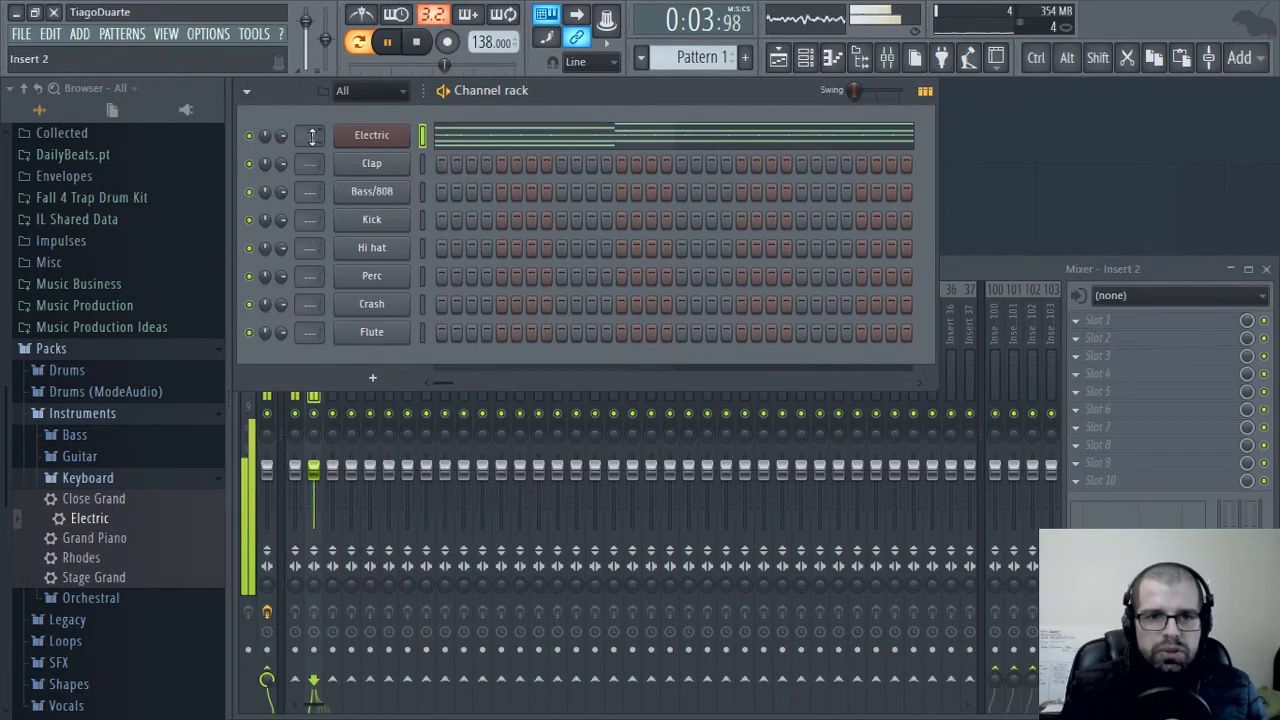
left_click(985, 268)
key("space")
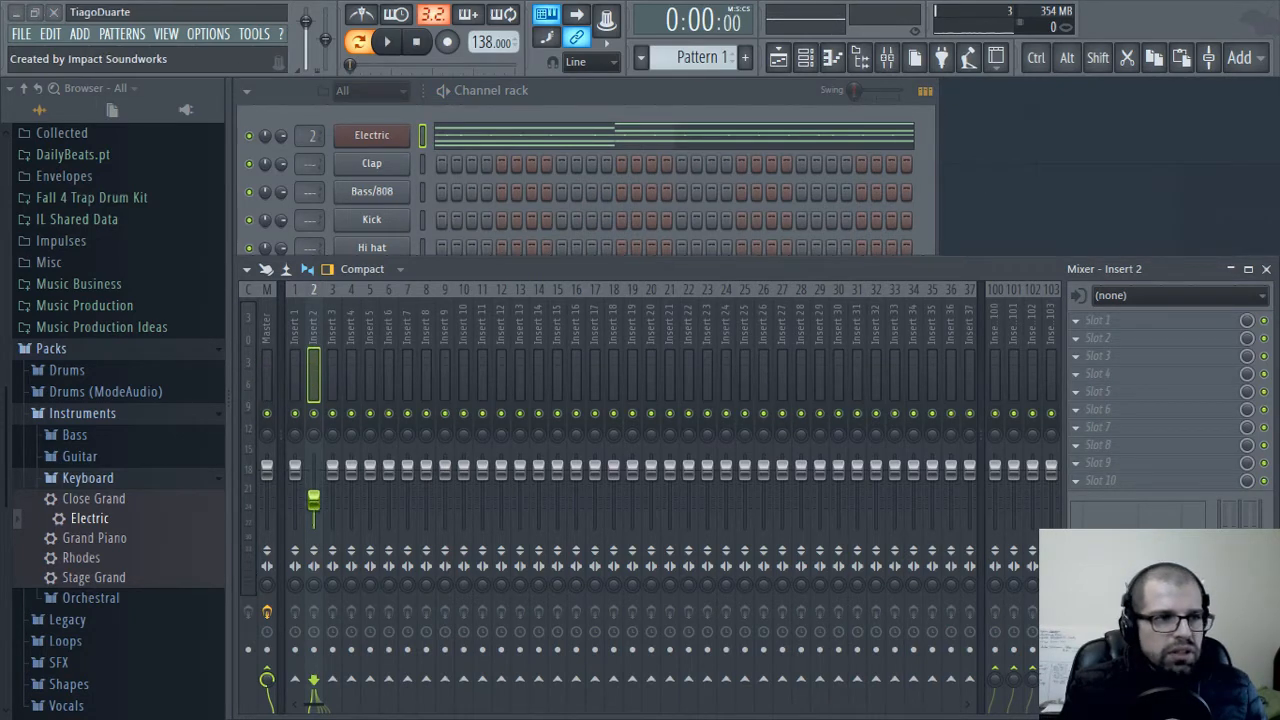
left_click(651, 340)
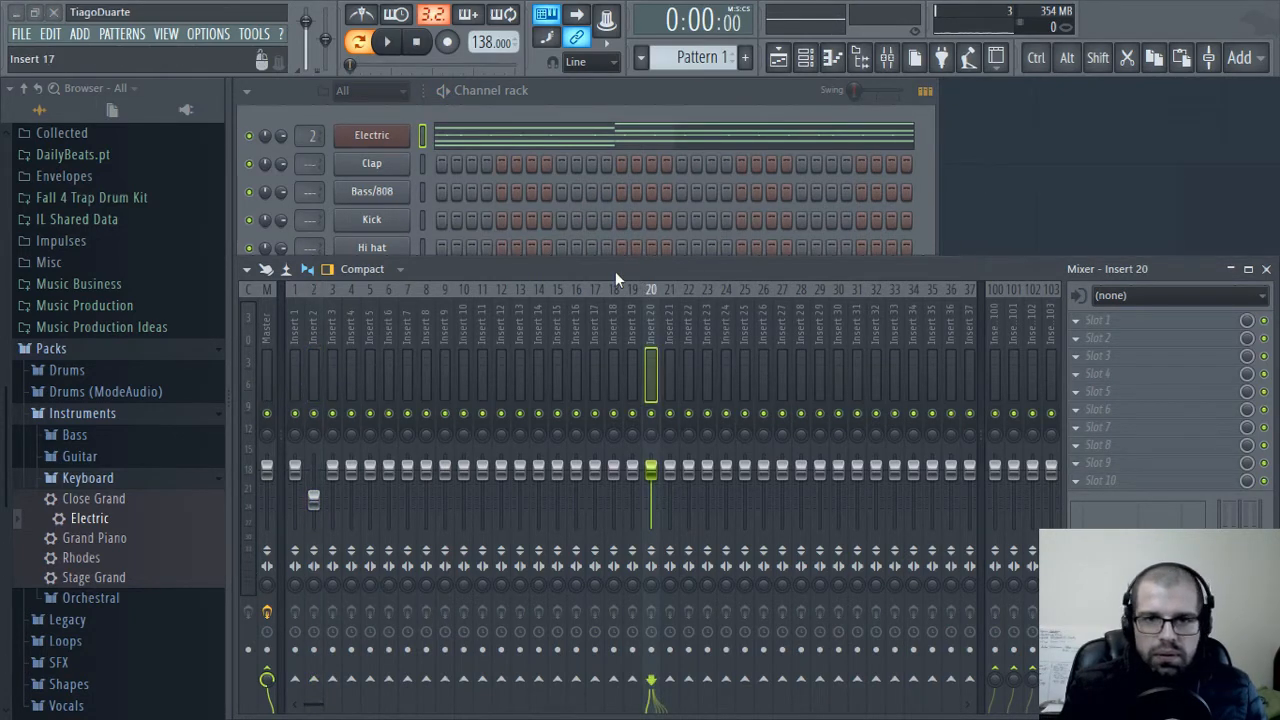
key("space")
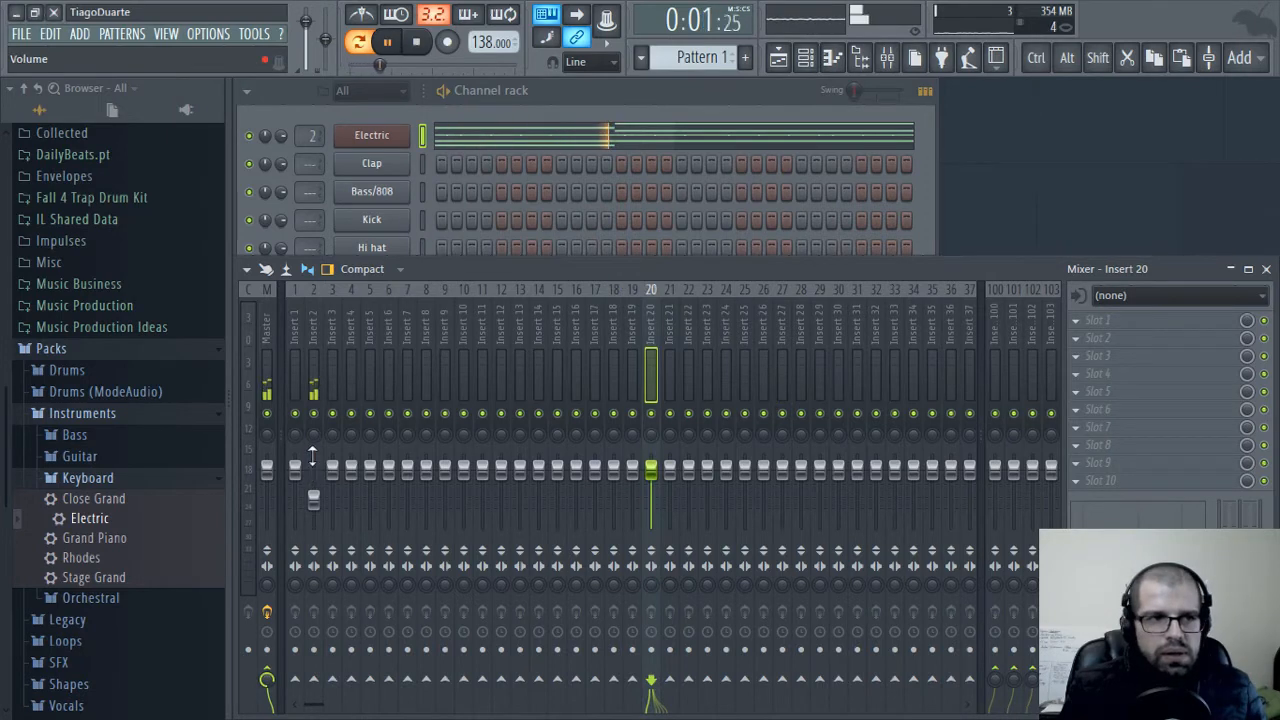
left_click_drag(316, 504, 316, 501)
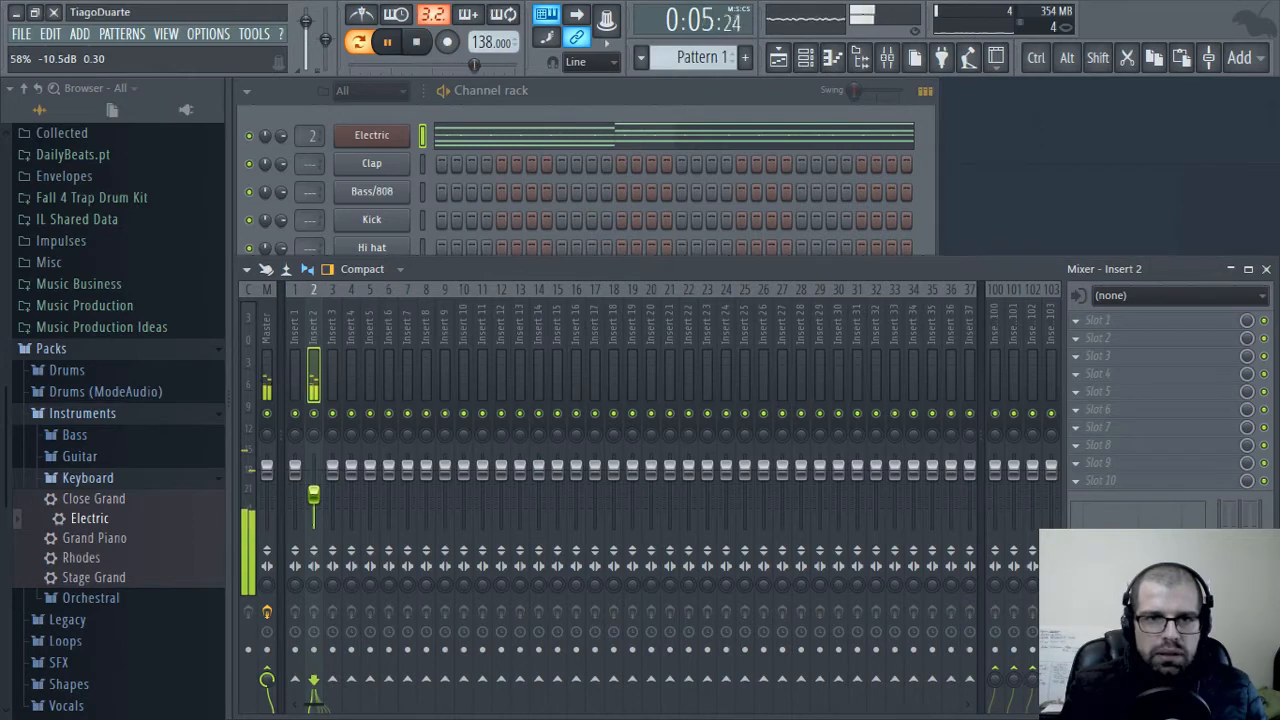
Try the whole Electric progression one octave lower during playback and return it to its original octave
left_click(566, 140)
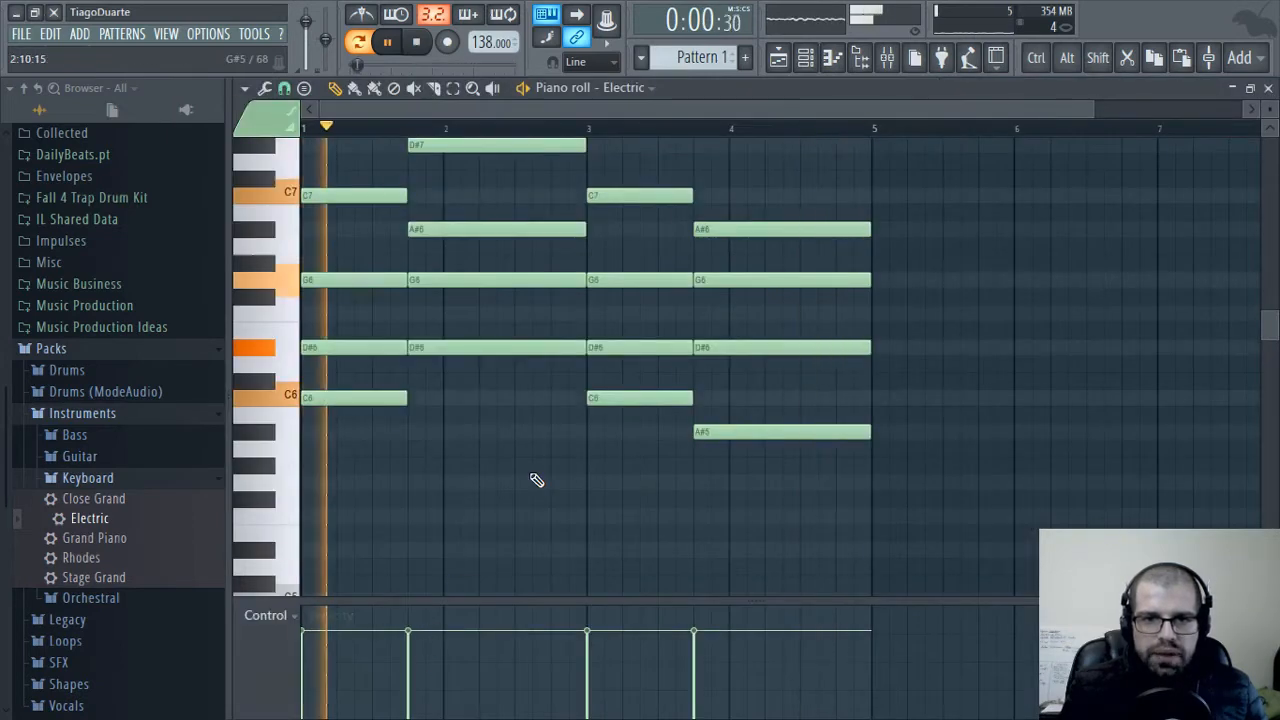
key("ctrl+Down")
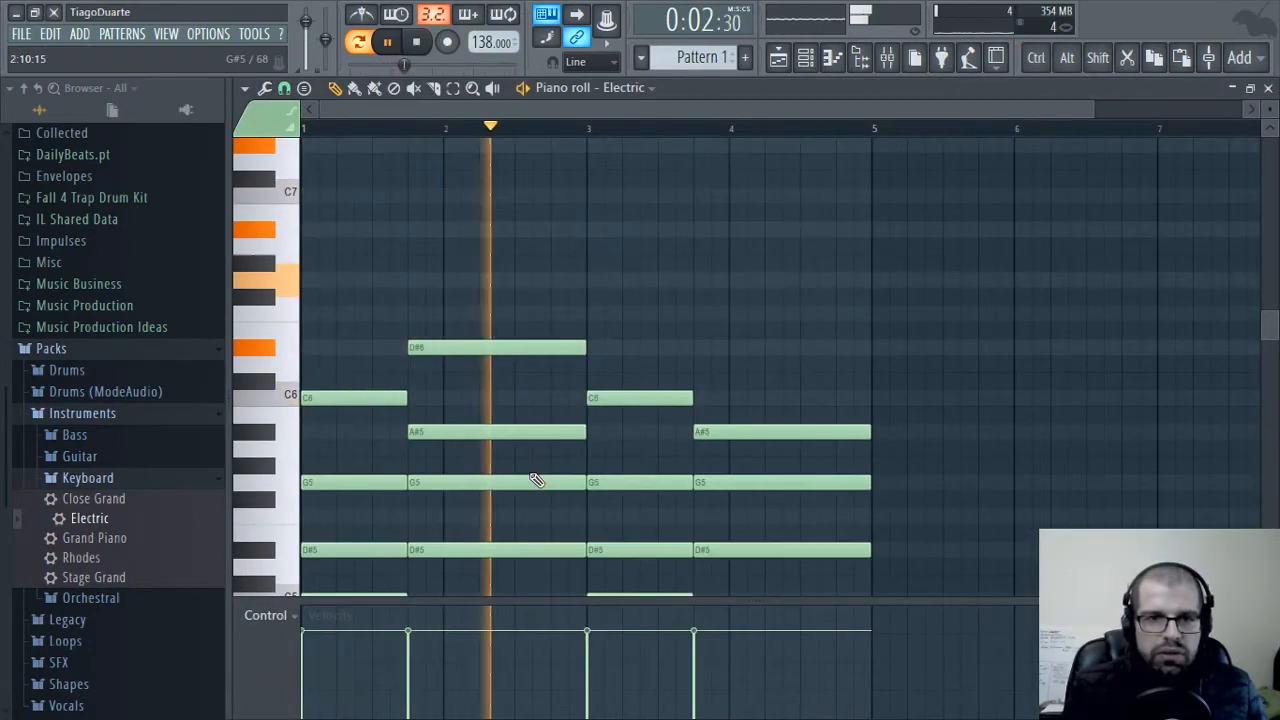
scroll(801, 382, "down", 2)
scroll(800, 390, "down", 2)
scroll(800, 397, "up", 2)
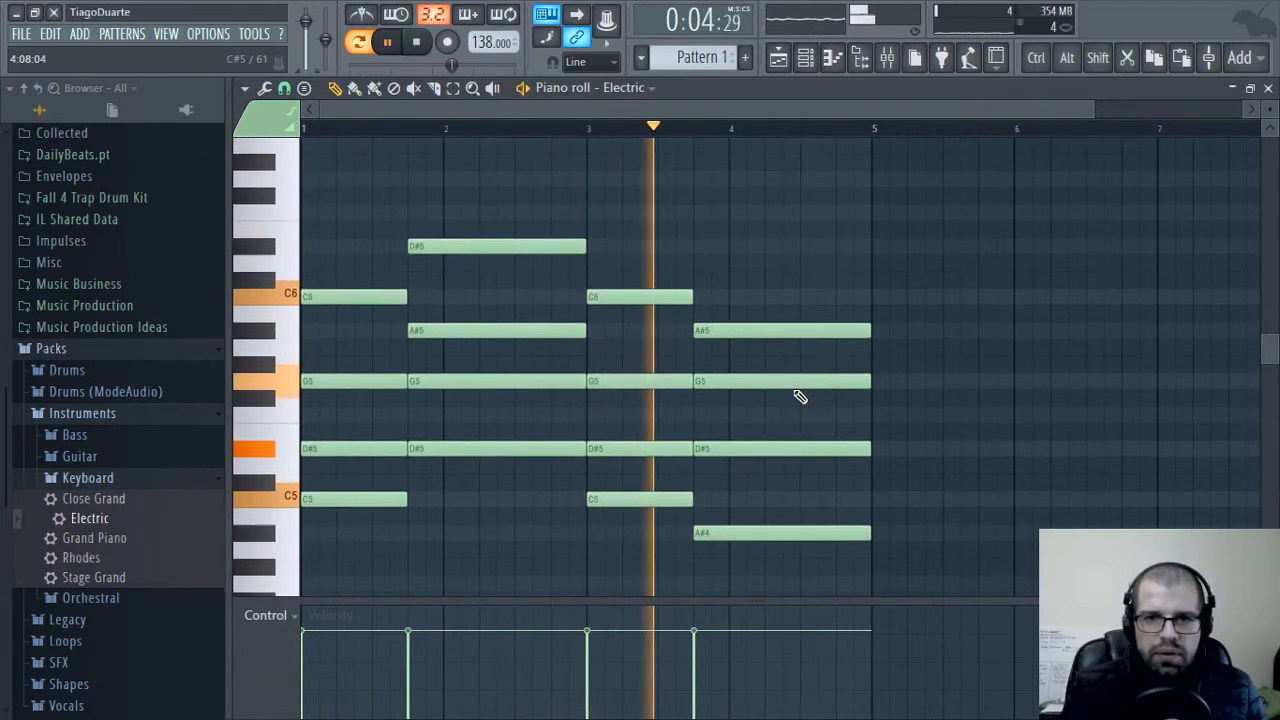
key("ctrl+Up")
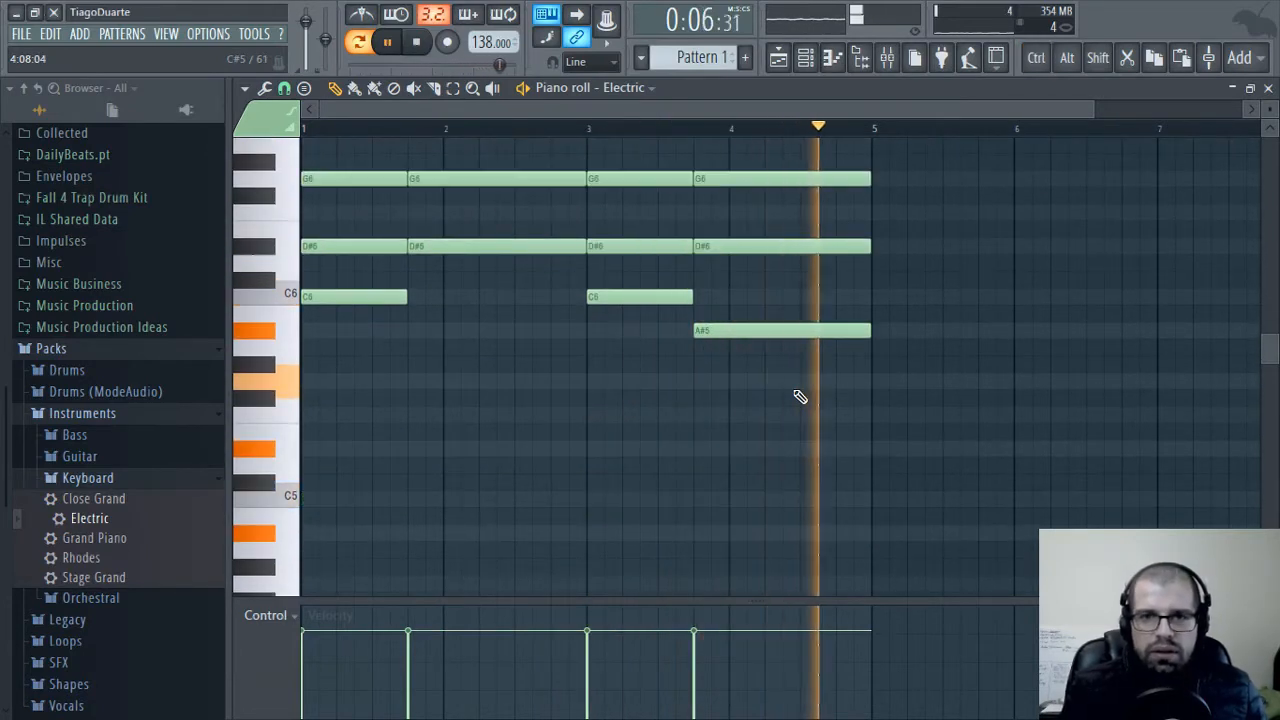
Replace the Electric channel's instrument with the third-party plug-in Analog Lab 2
key("F7")
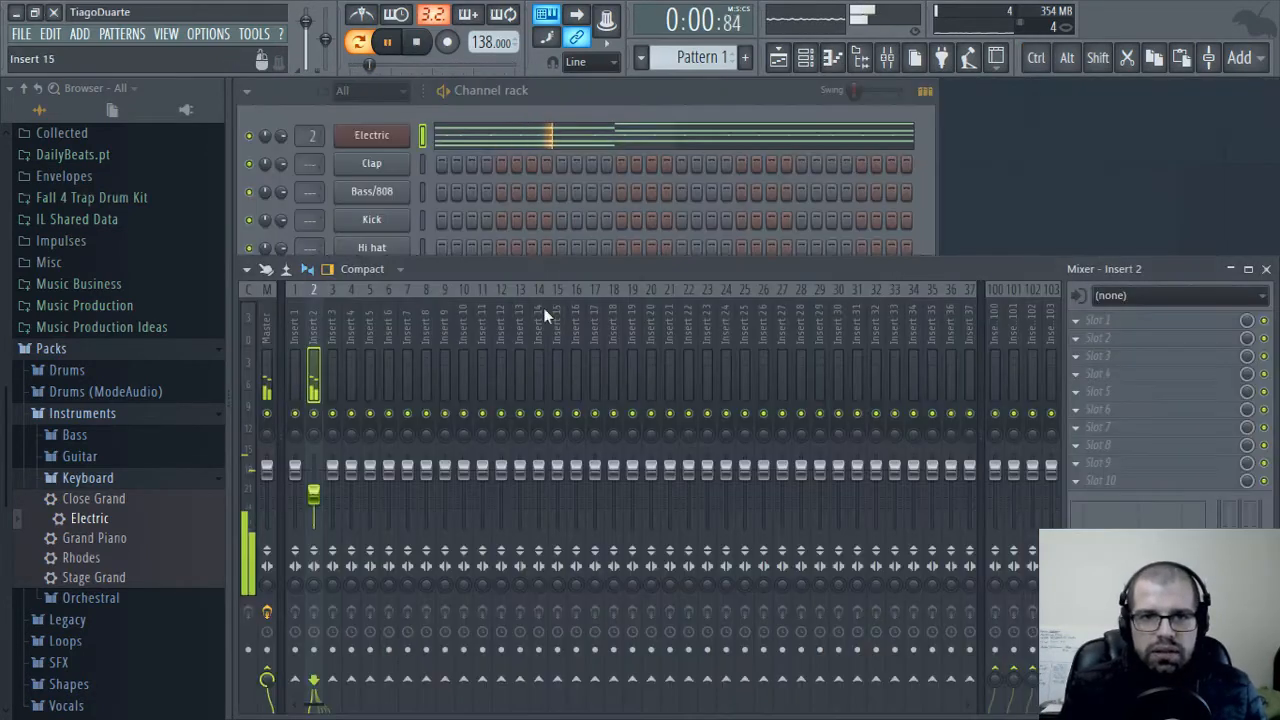
right_click(378, 134)
mouse_move(500, 263)
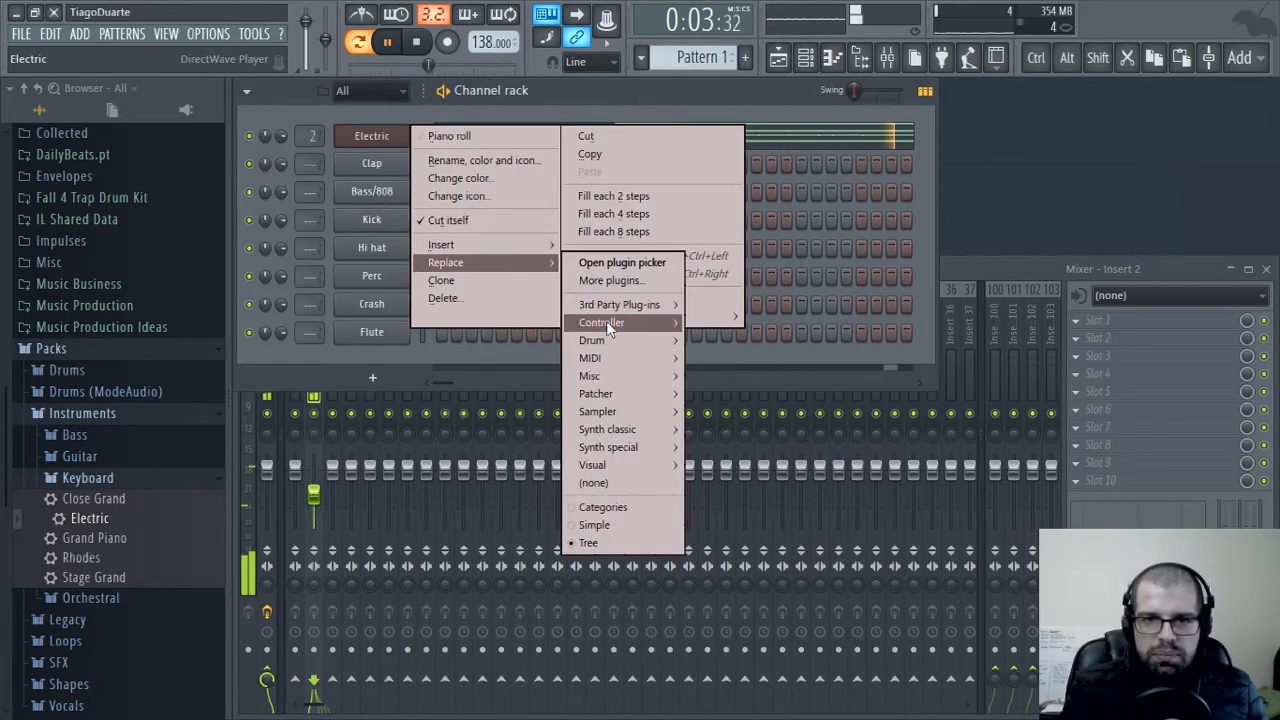
mouse_move(615, 306)
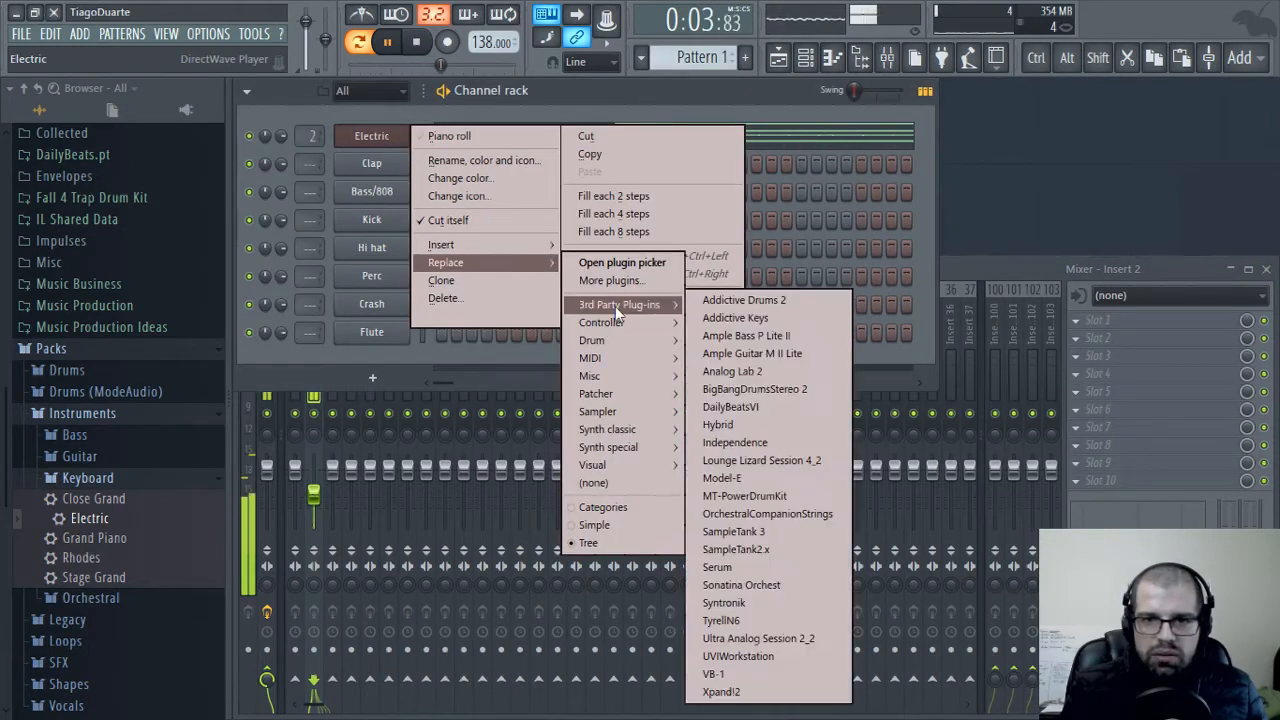
left_click(731, 372)
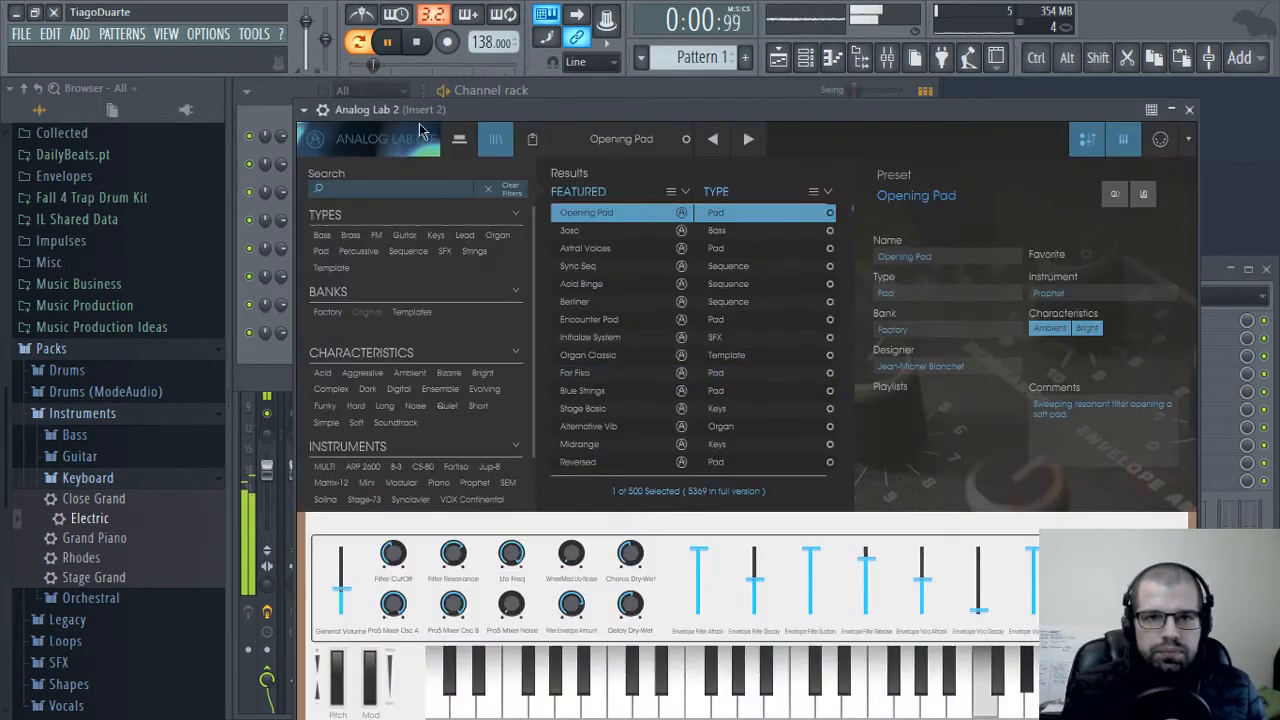
Filter the Analog Lab 2 presets to the Keys type, audition several during playback and load DarkBallad
left_click(305, 109)
left_click_drag(470, 108, 440, 85)
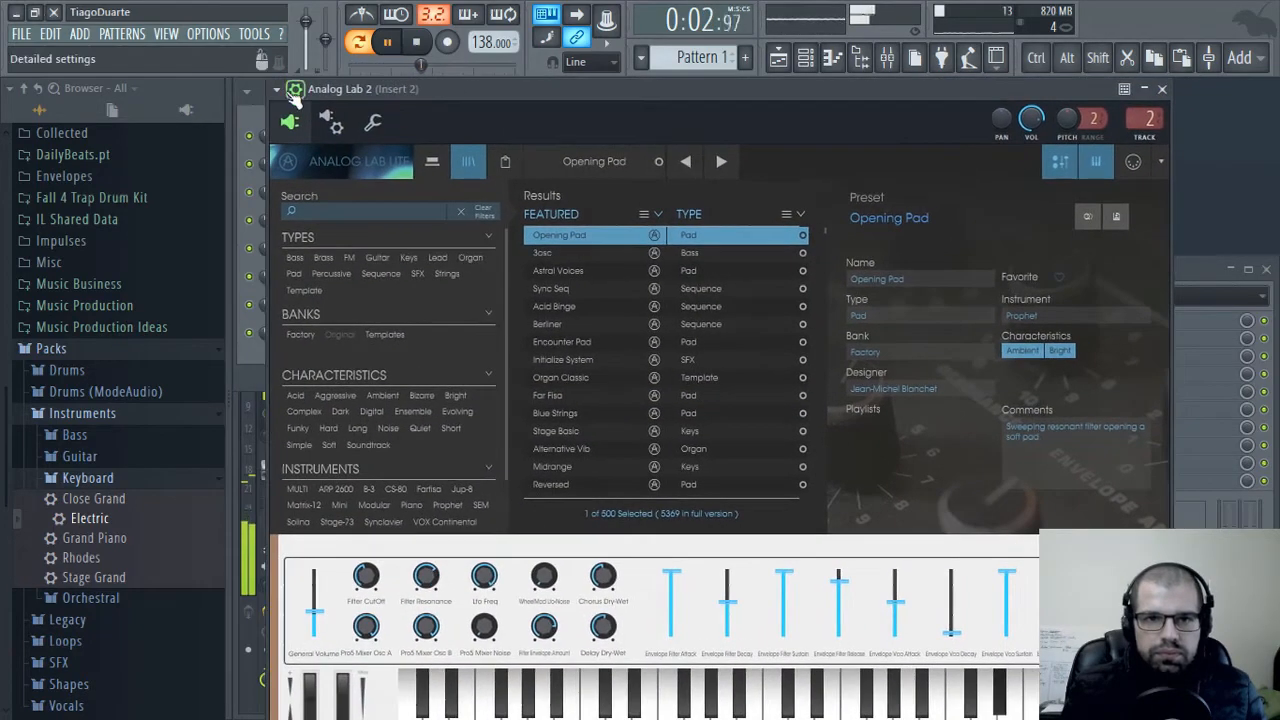
left_click(296, 92)
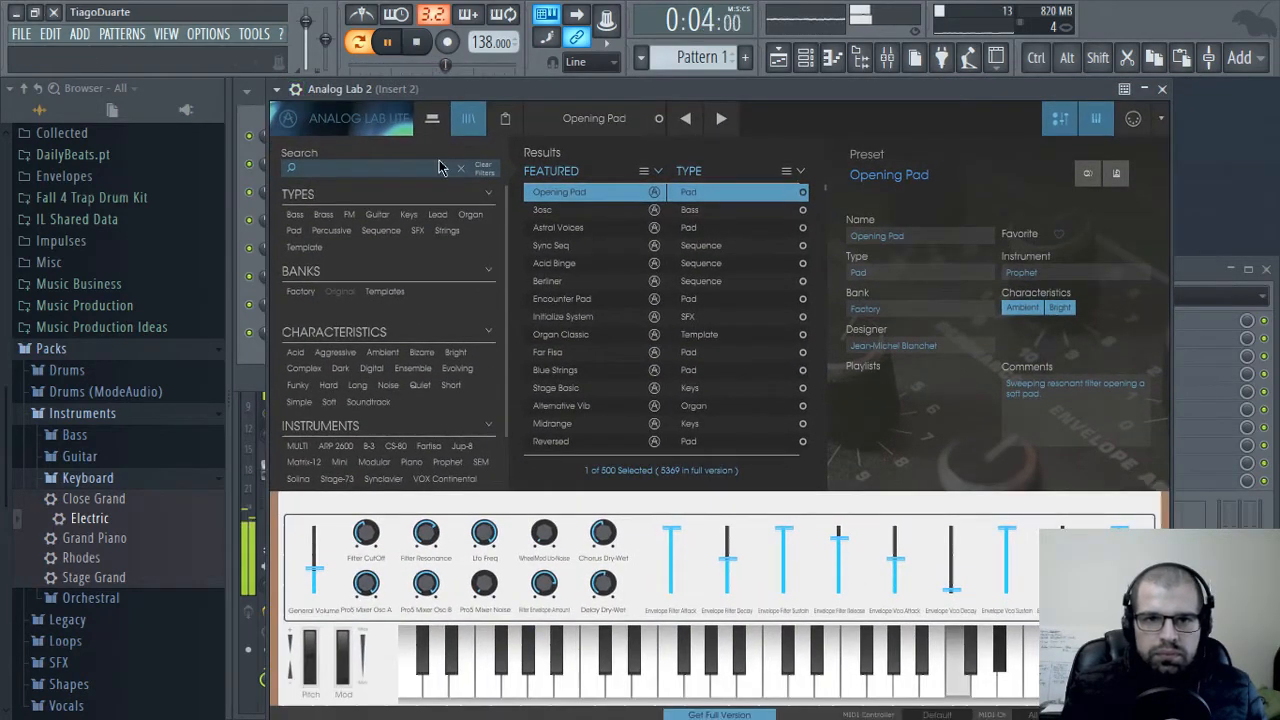
left_click(409, 214)
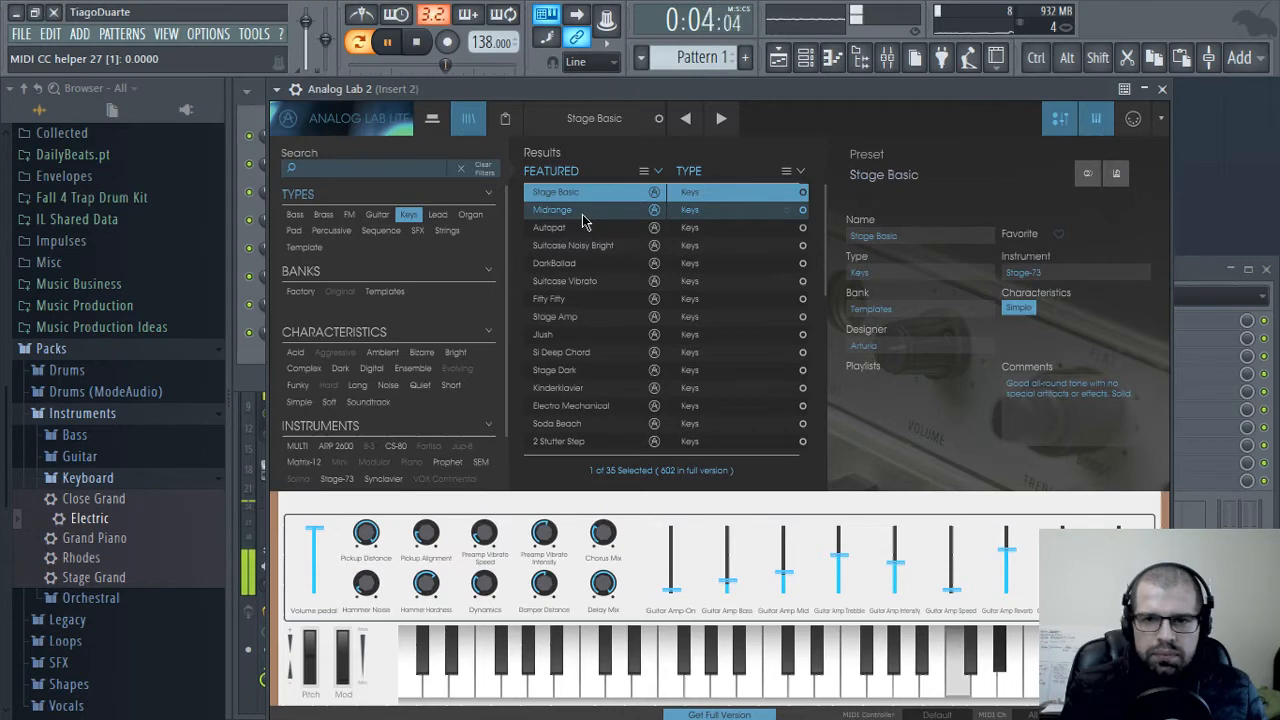
left_click(565, 210)
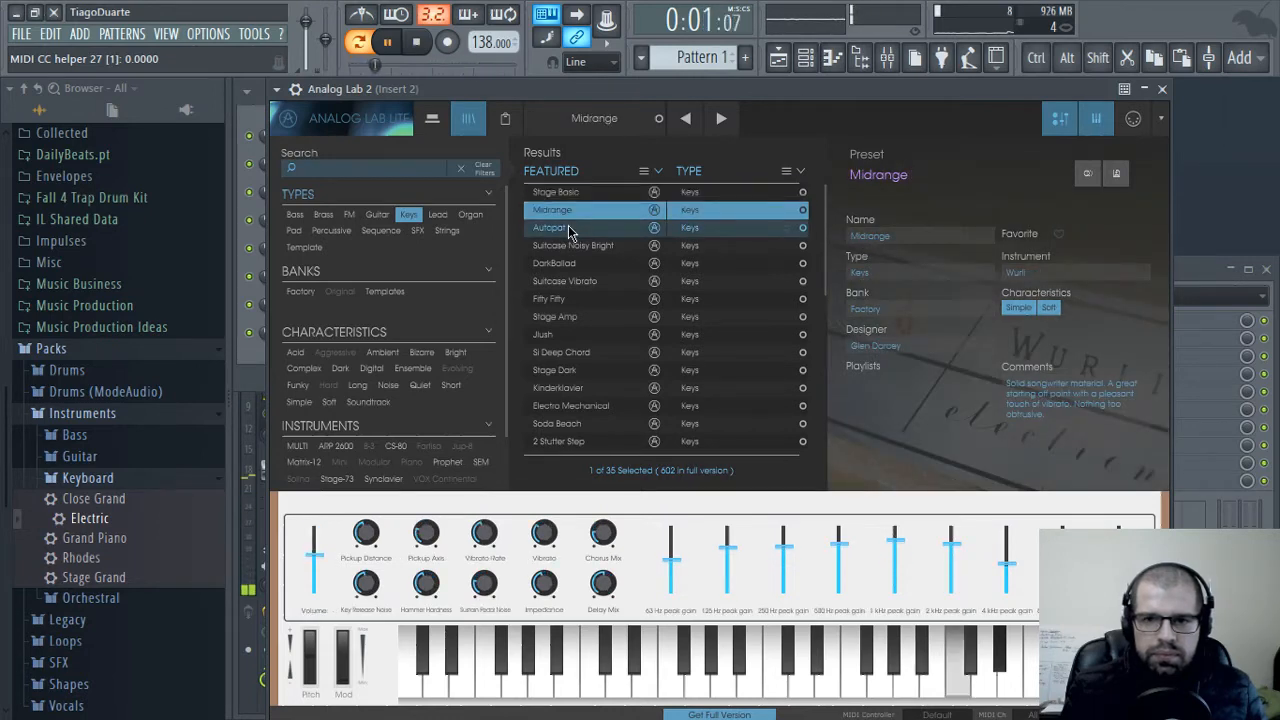
key("Down")
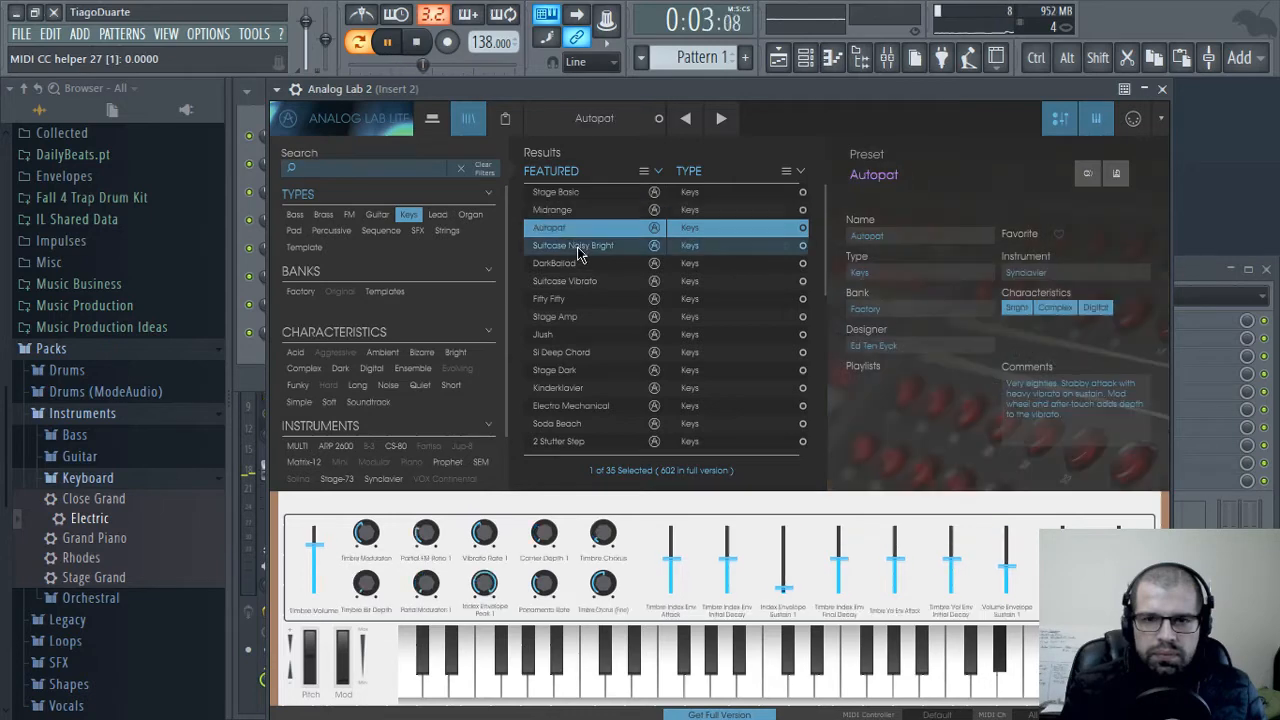
key("Down")
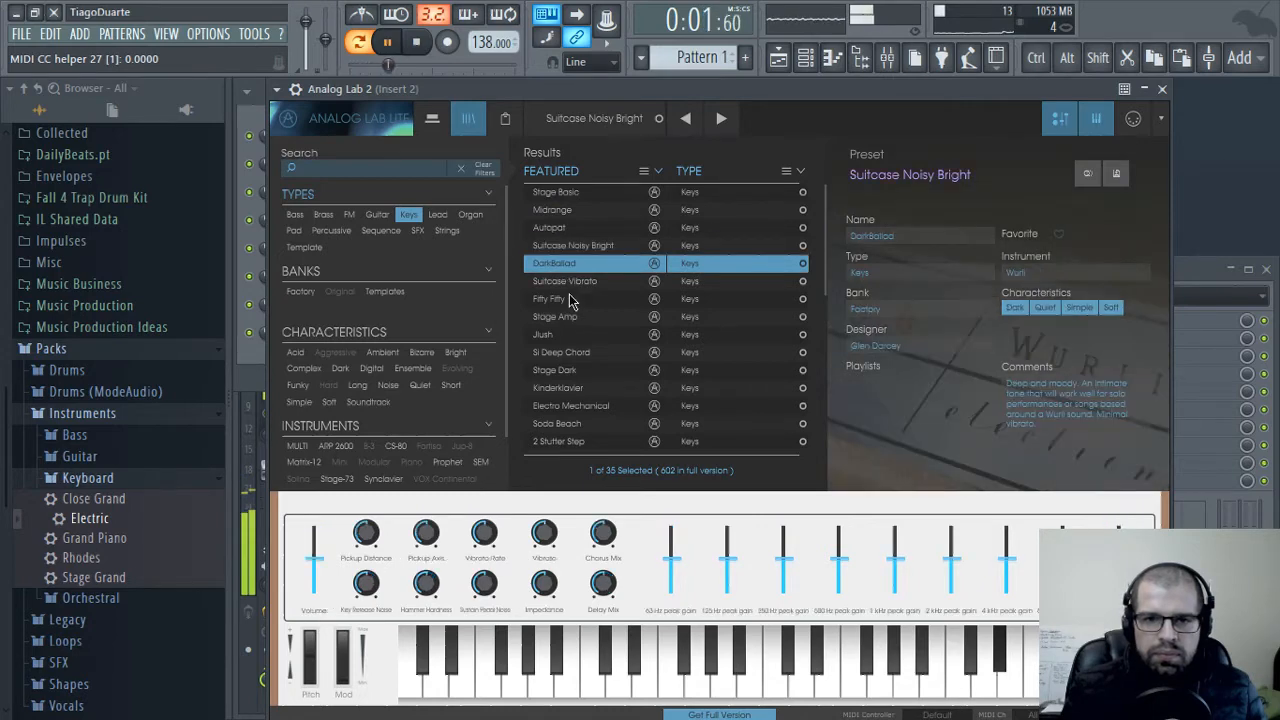
key("Down")
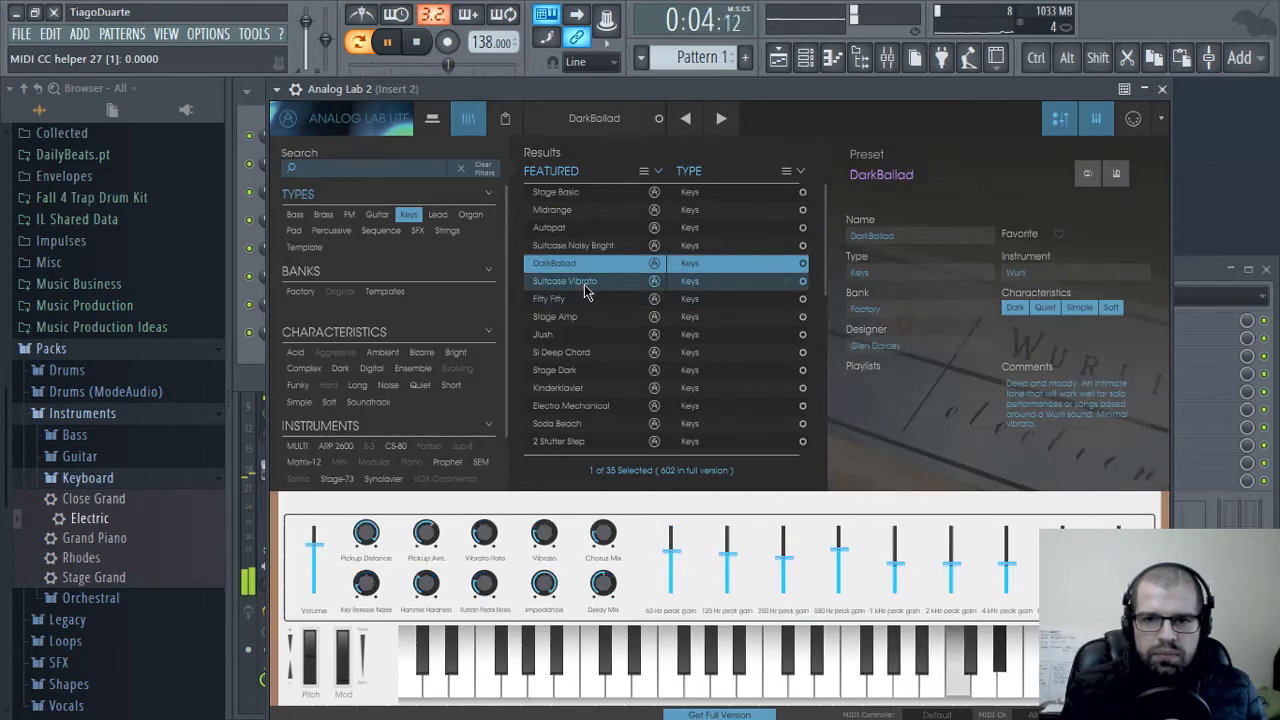
left_click(1162, 89)
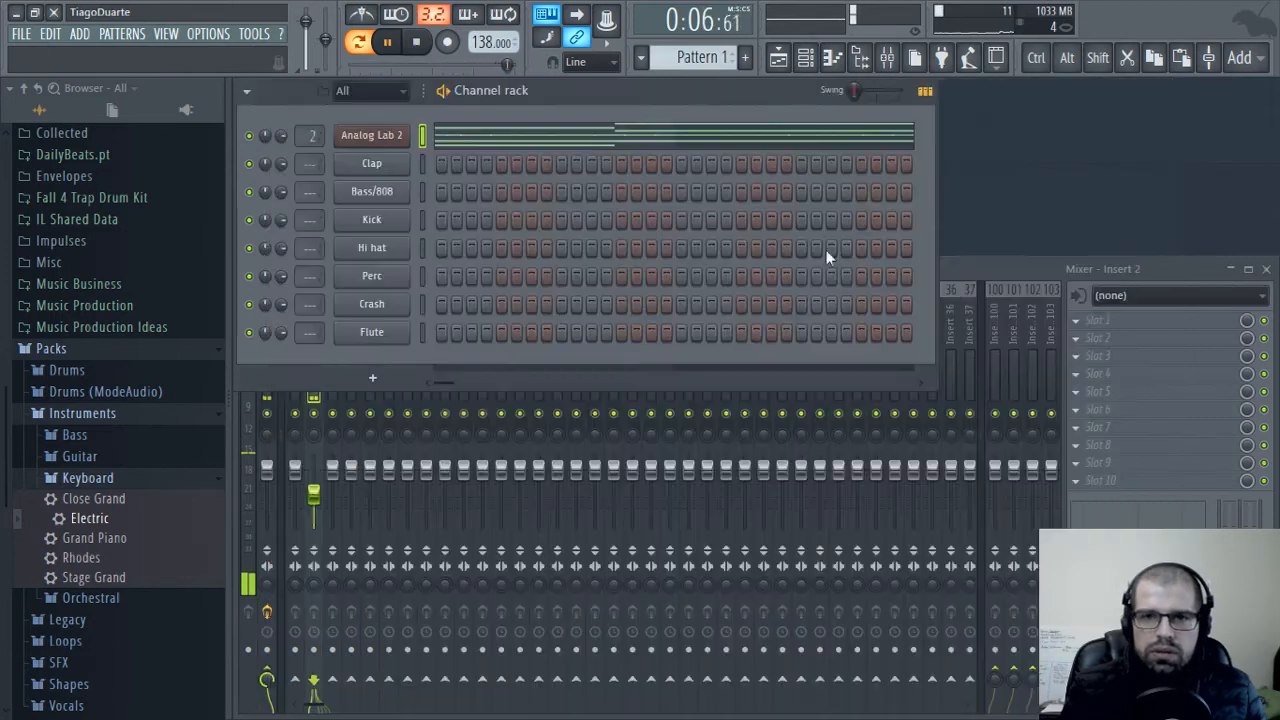
Raise mixer insert 2's volume slightly and move the Bass/808 channel directly below Analog Lab 2
left_click(314, 495)
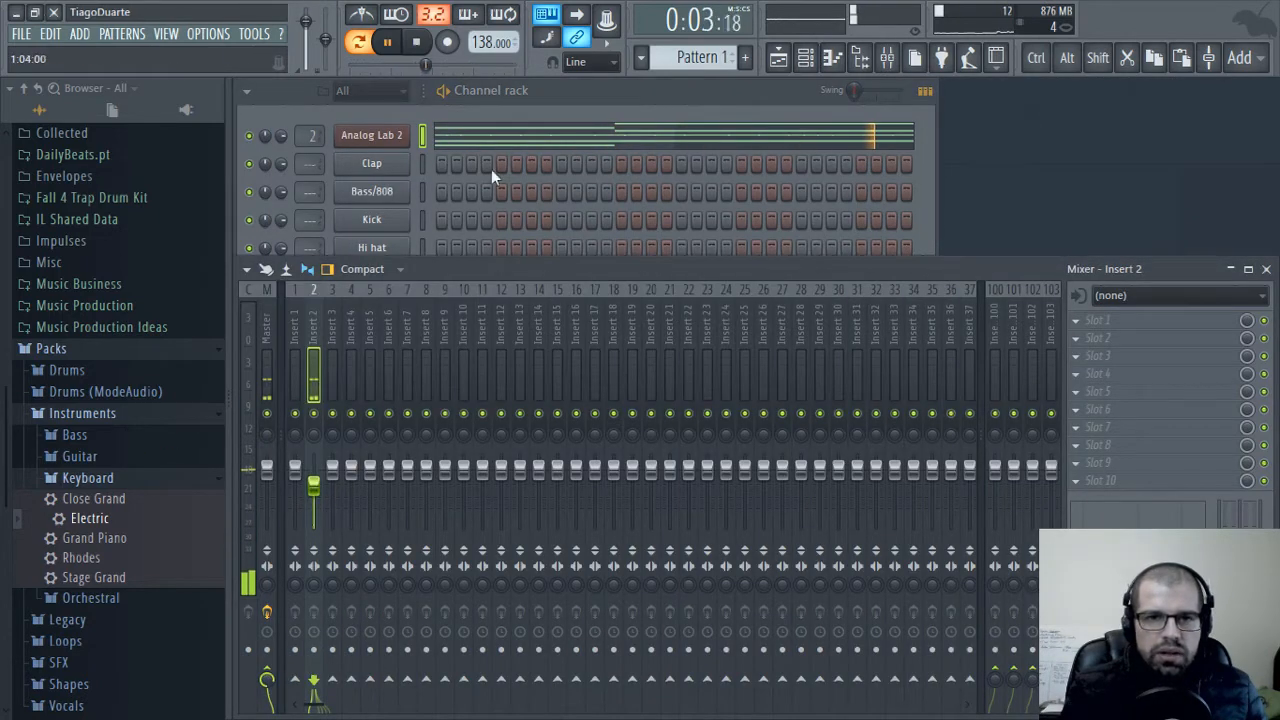
left_click(560, 82)
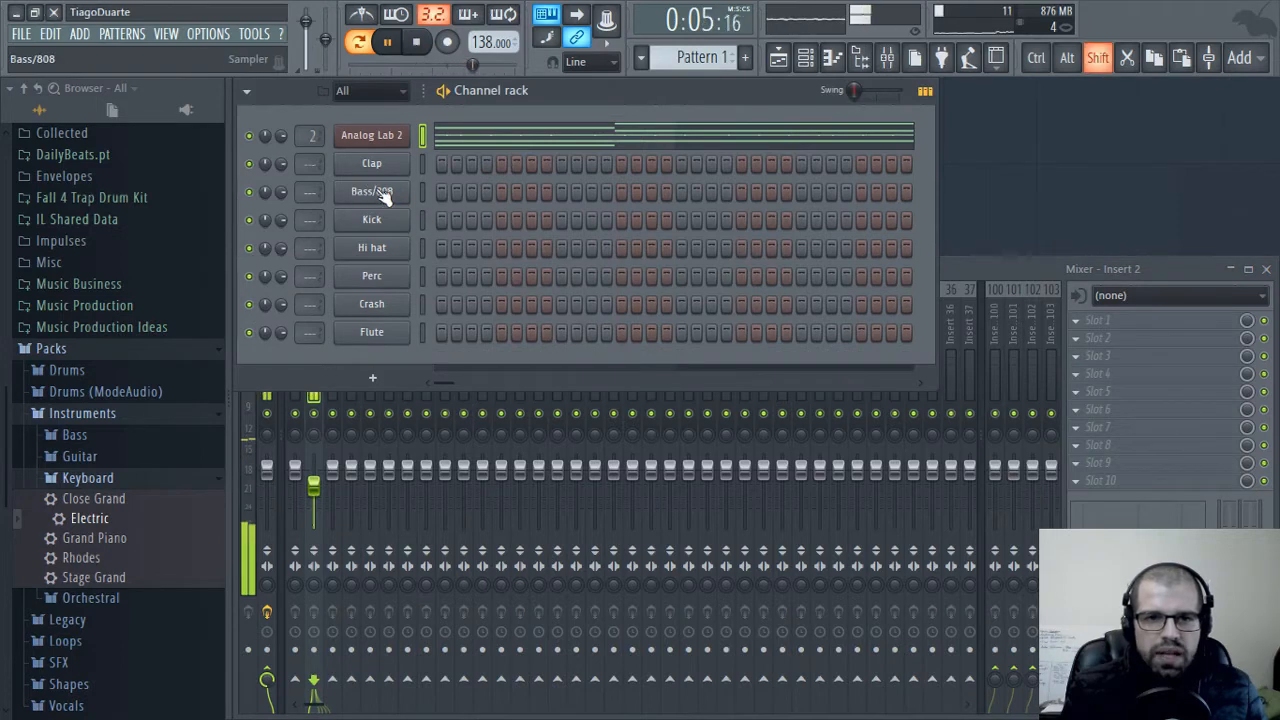
left_click_drag(385, 197, 385, 172)
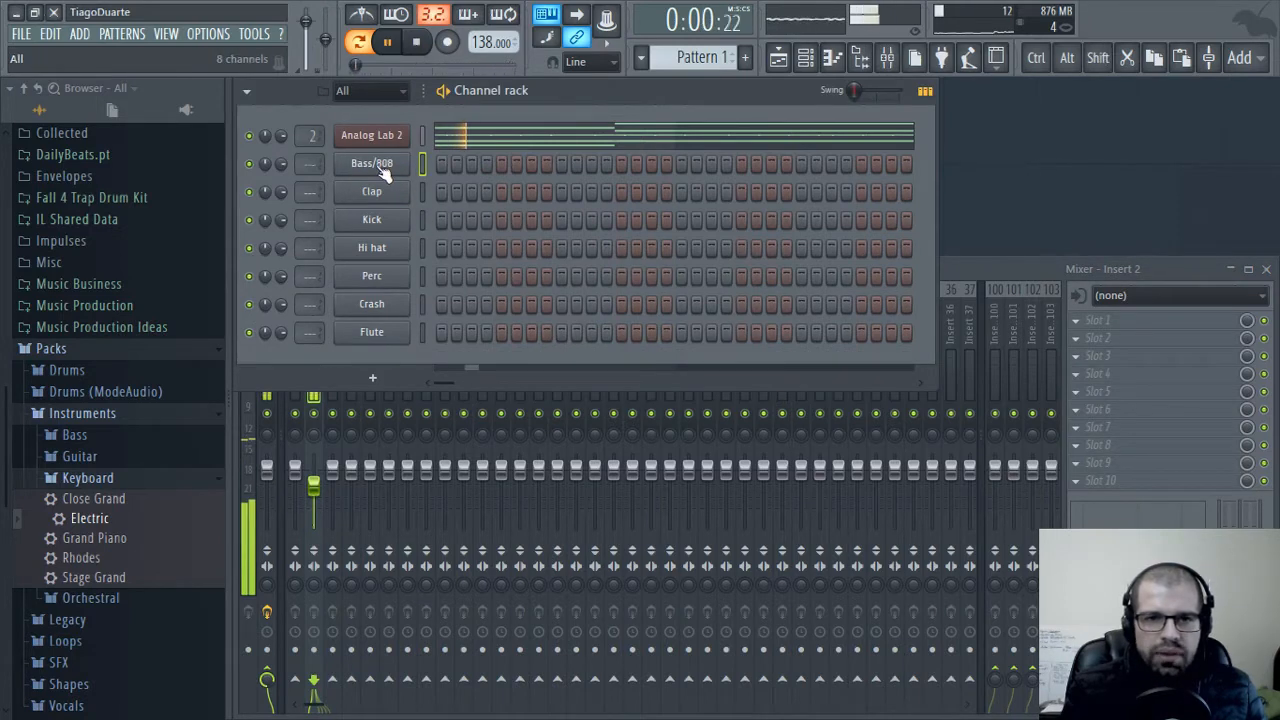
Replace the Bass/808 channel's instrument with SampleTank2.x and load 008 Synth from the 1970 Minimoog folder of SampleMoog Sounds
right_click(385, 172)
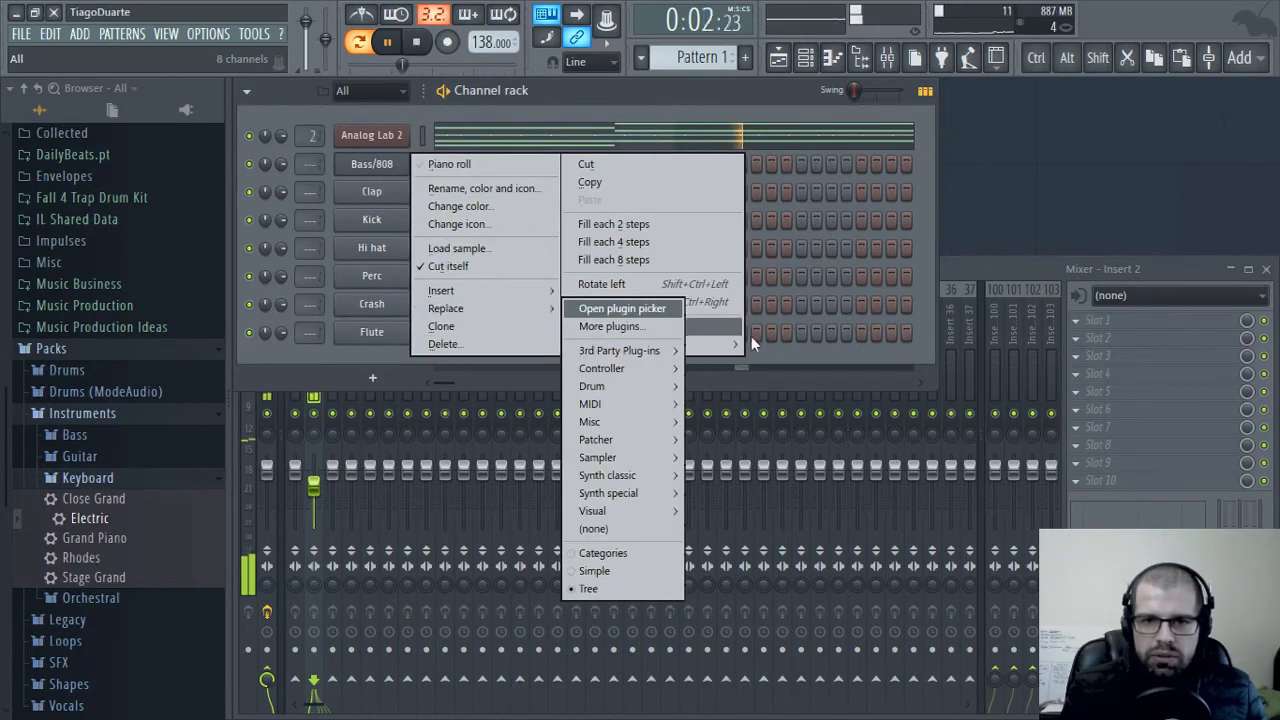
mouse_move(615, 348)
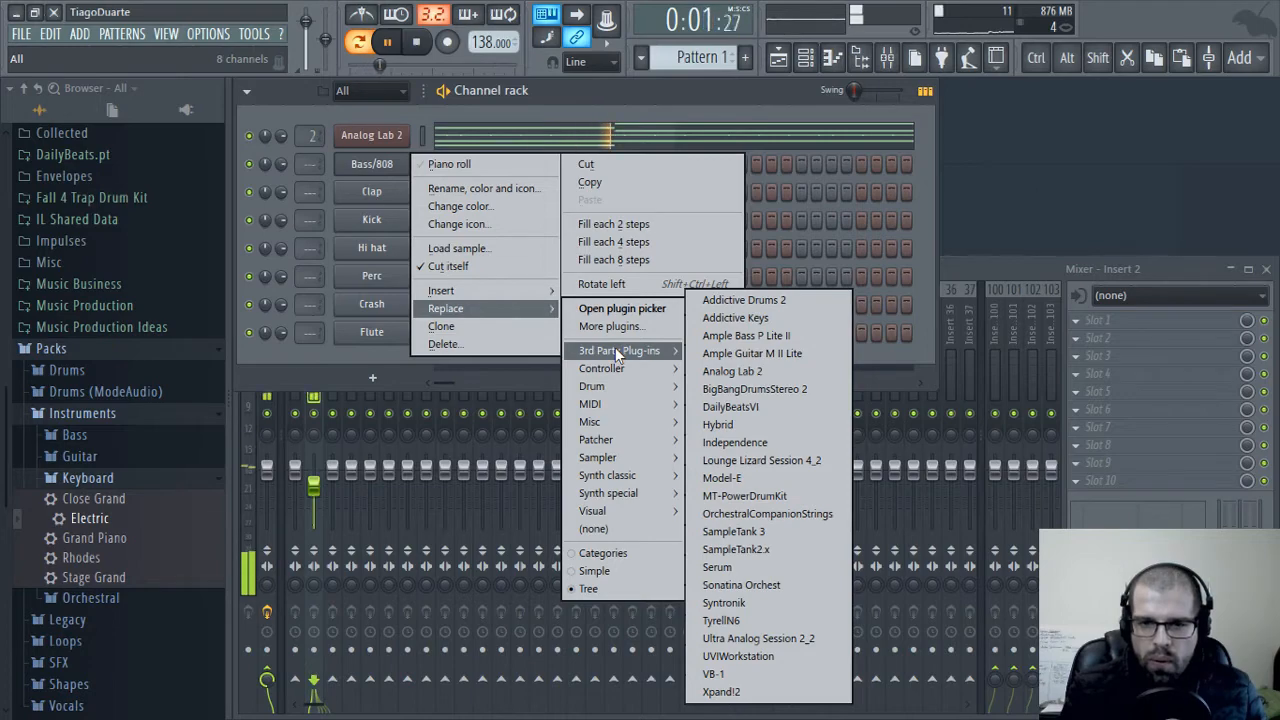
left_click(735, 549)
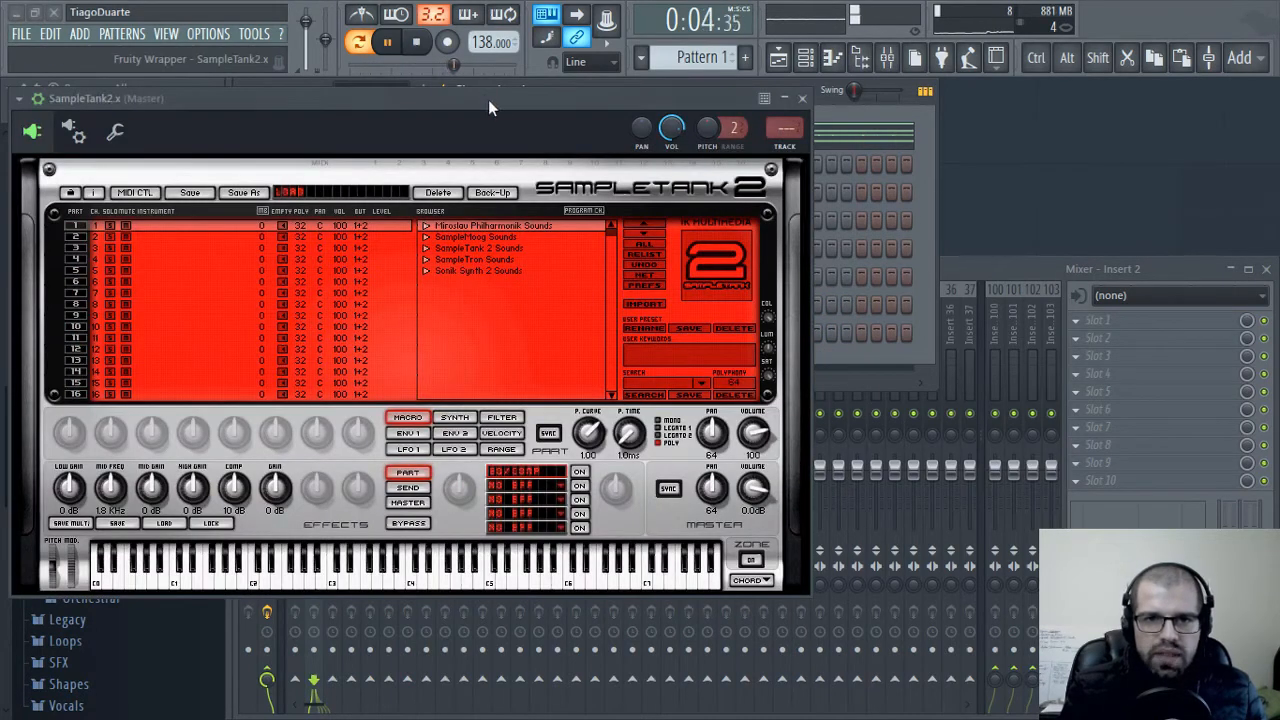
left_click_drag(488, 107, 776, 110)
left_click(713, 240)
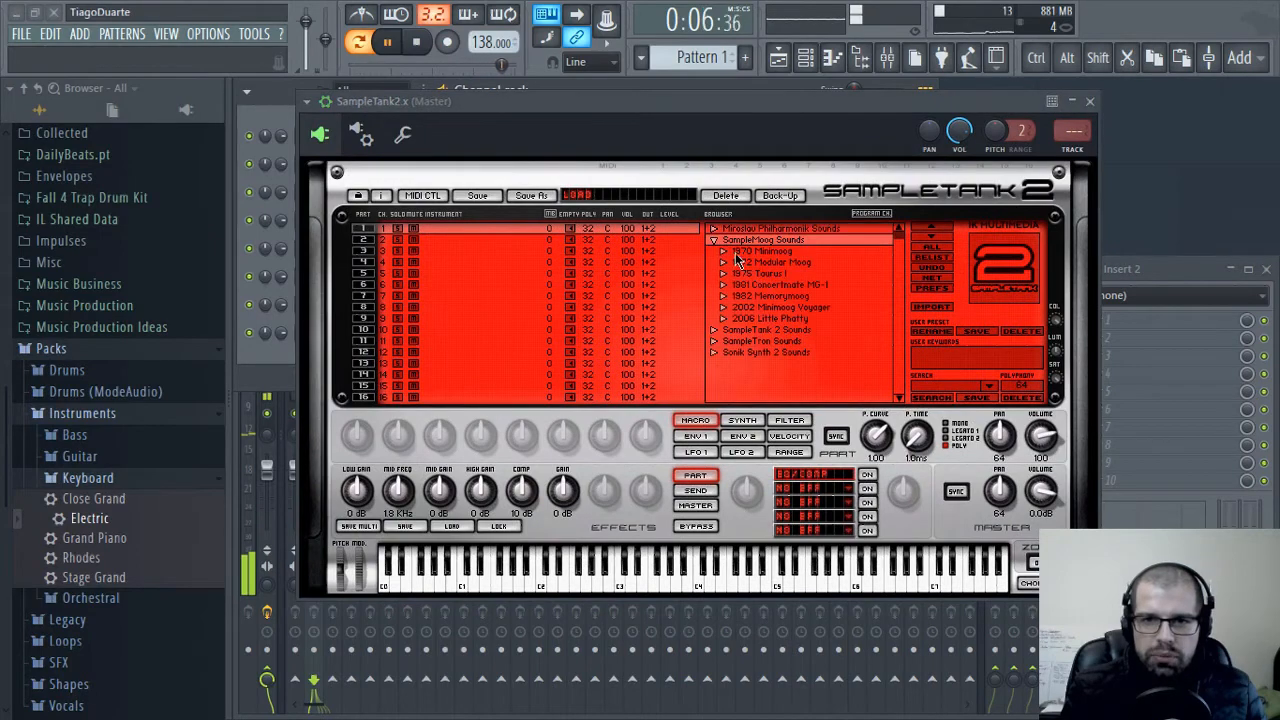
double_click(727, 252)
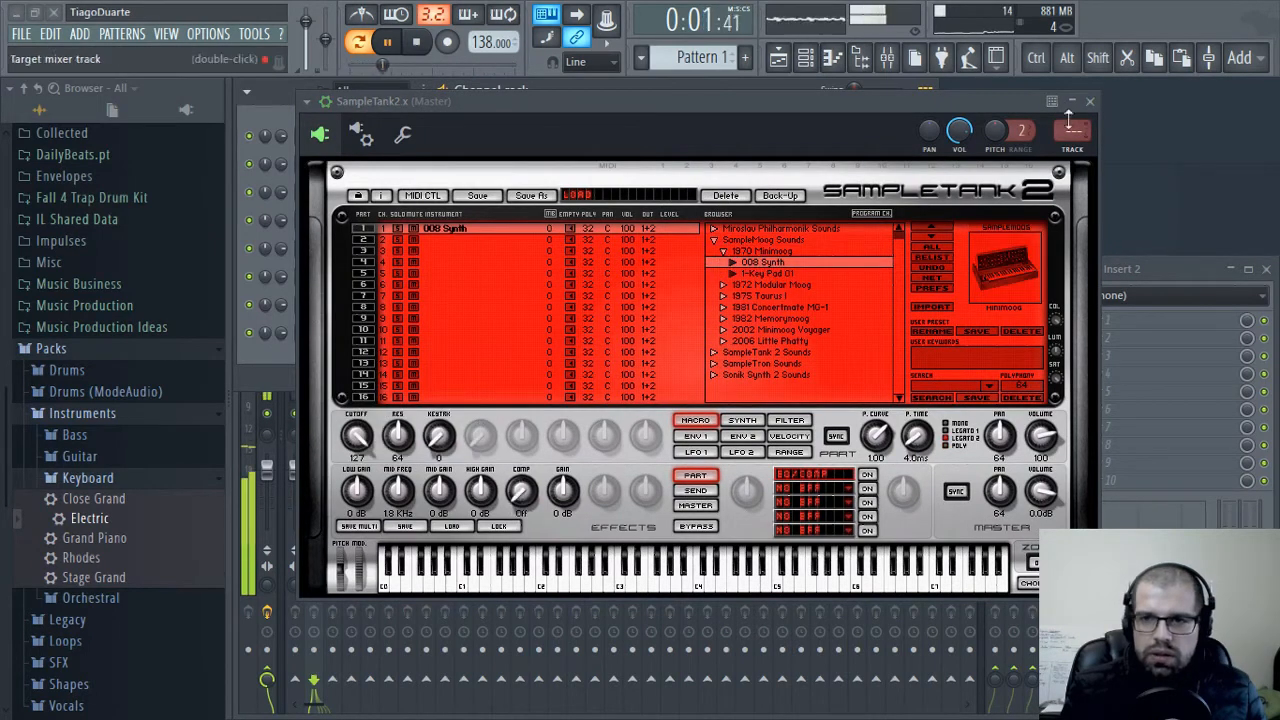
left_click(1089, 102)
Route the SampleTank2.x channel to mixer insert 3 and open its piano roll
scroll(305, 162, "up", 3)
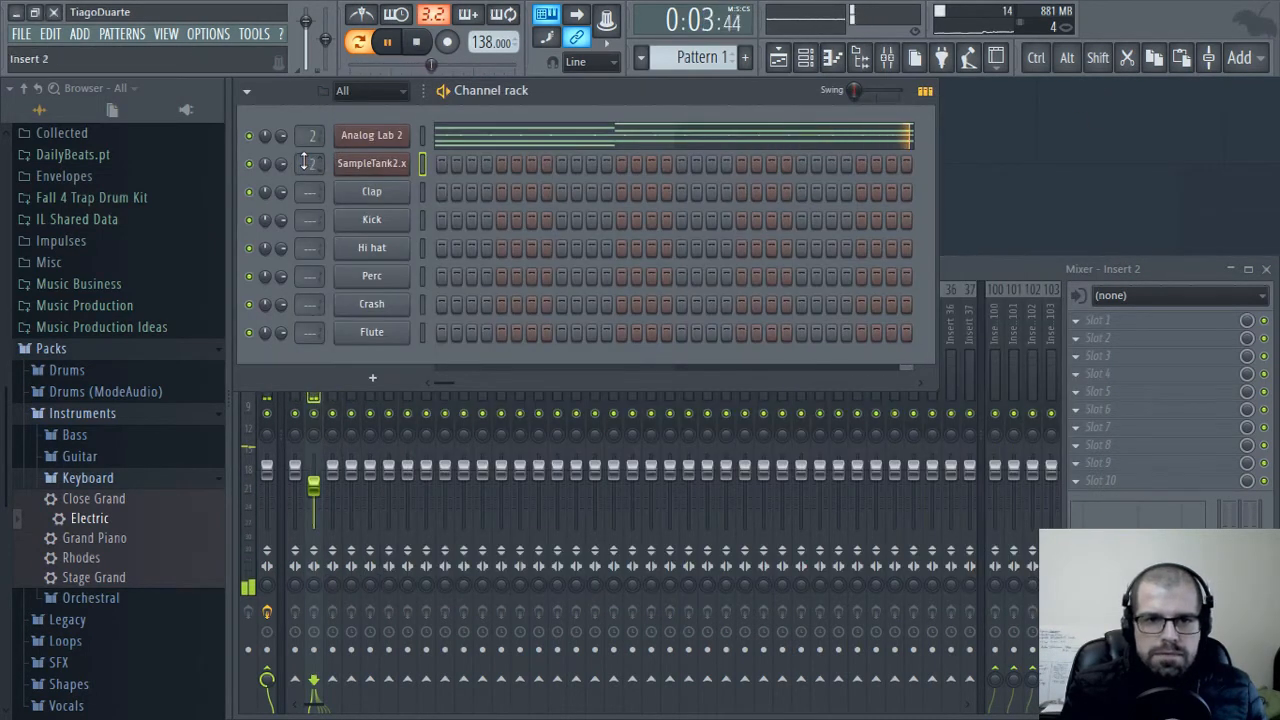
right_click(400, 163)
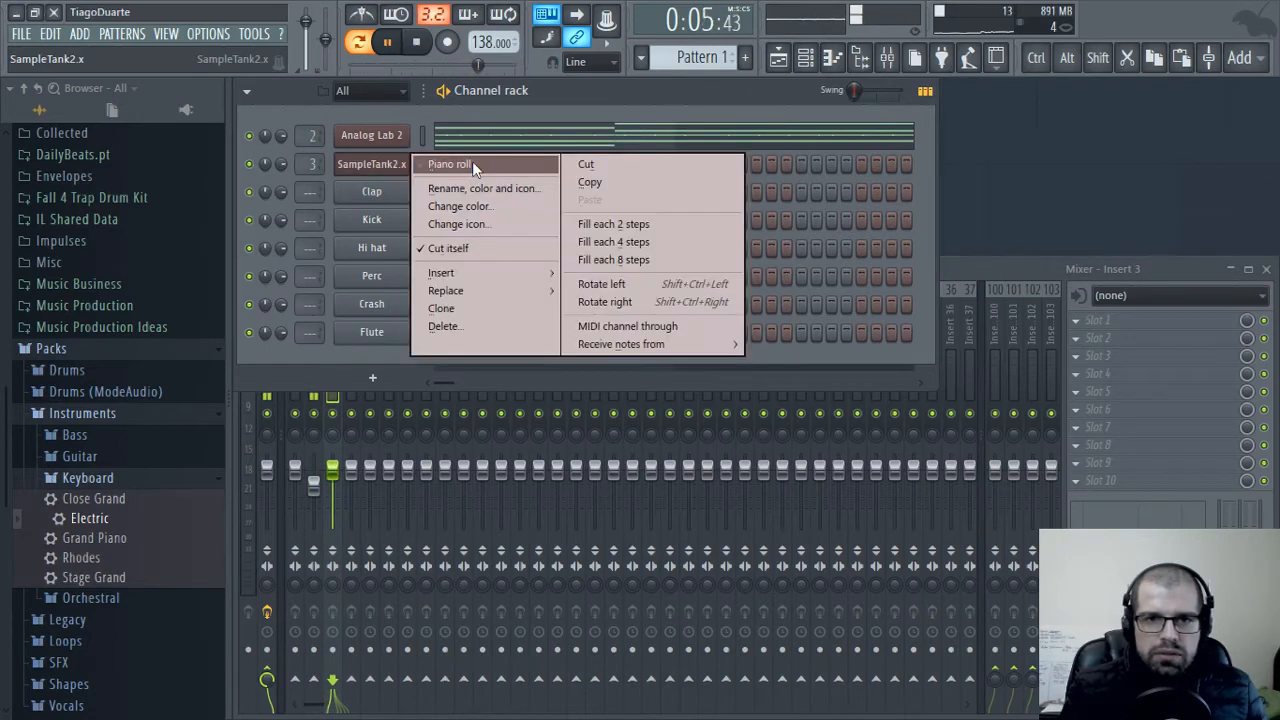
left_click(460, 163)
Stop playback and draw four bass notes matching the chord timing across bars 1 to 4: C6, D#6, C6 and A#5
left_click(397, 297)
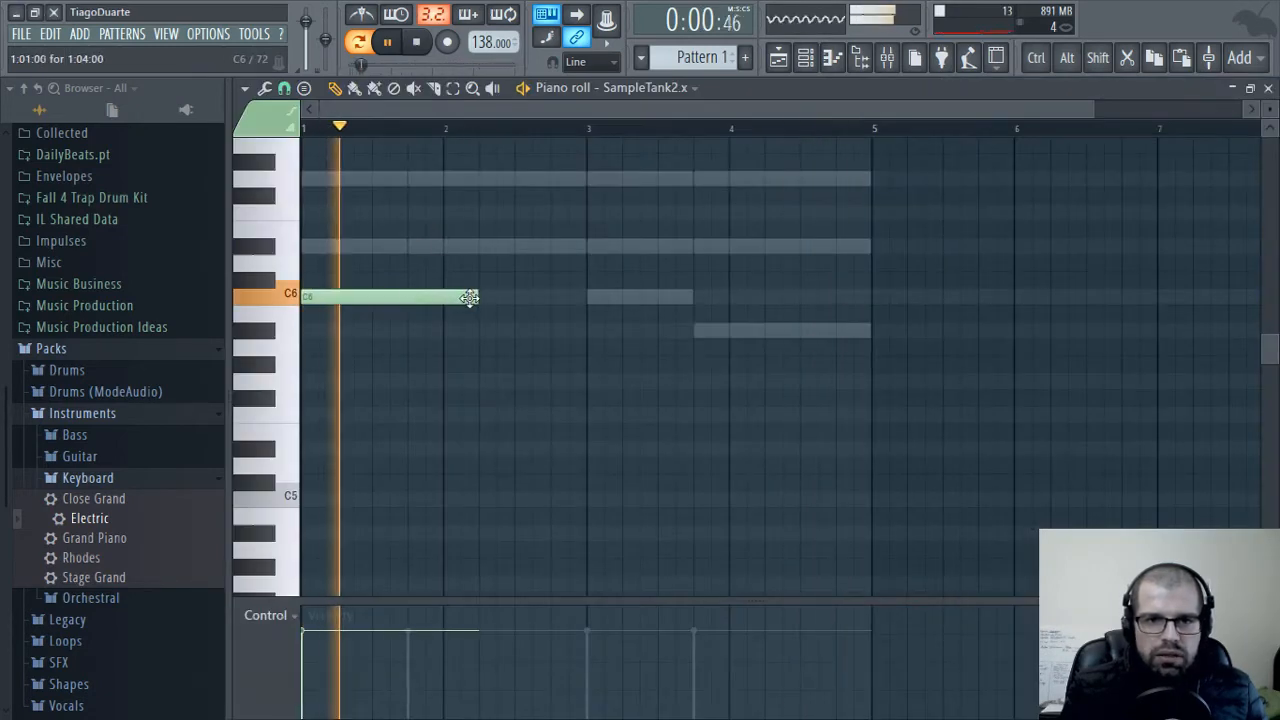
key("space")
left_click_drag(478, 297, 383, 303)
left_click(412, 246)
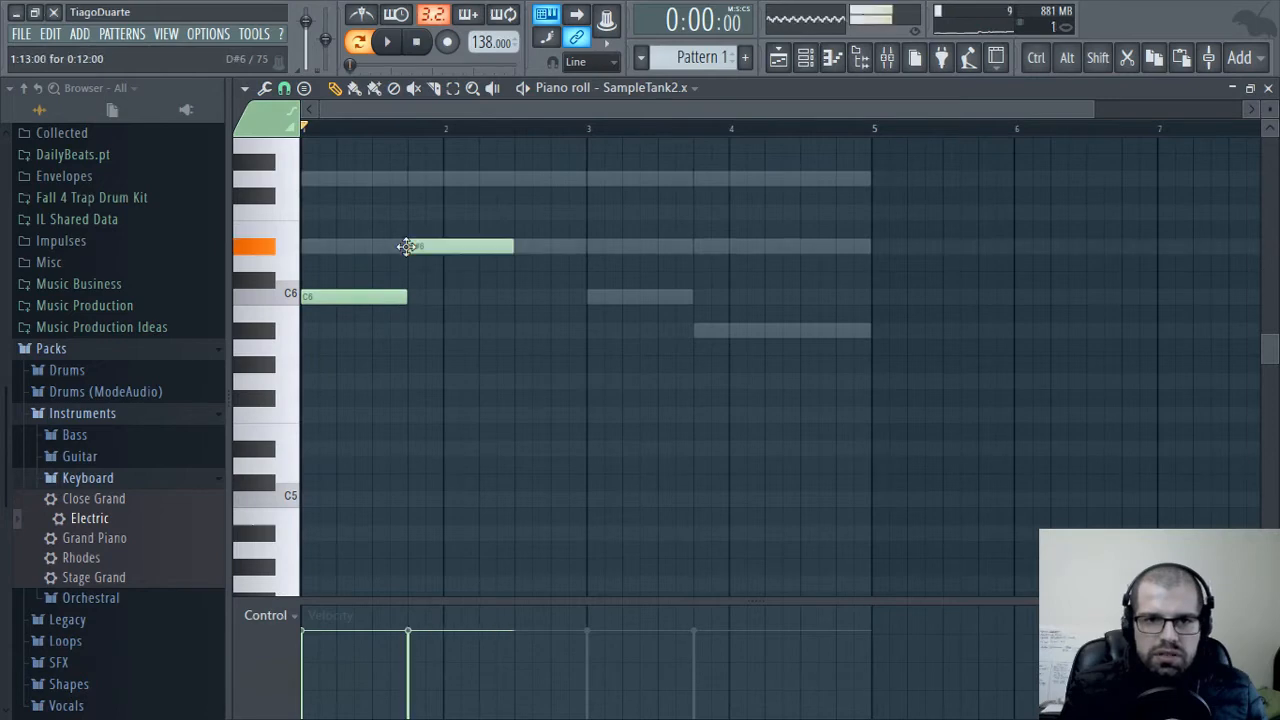
mouse_move(594, 204)
left_mouse_down()
mouse_move(323, 313)
mouse_move(631, 297)
left_mouse_up()
left_click(704, 335)
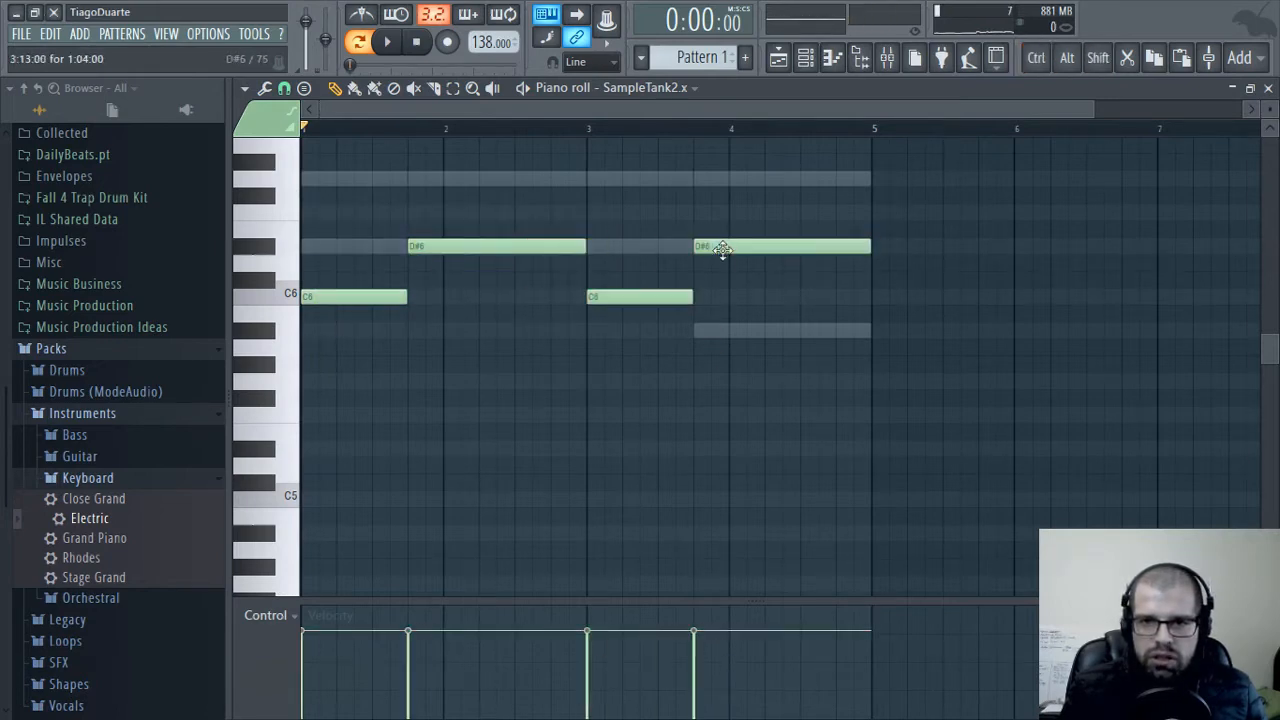
left_click_drag(722, 249, 721, 334)
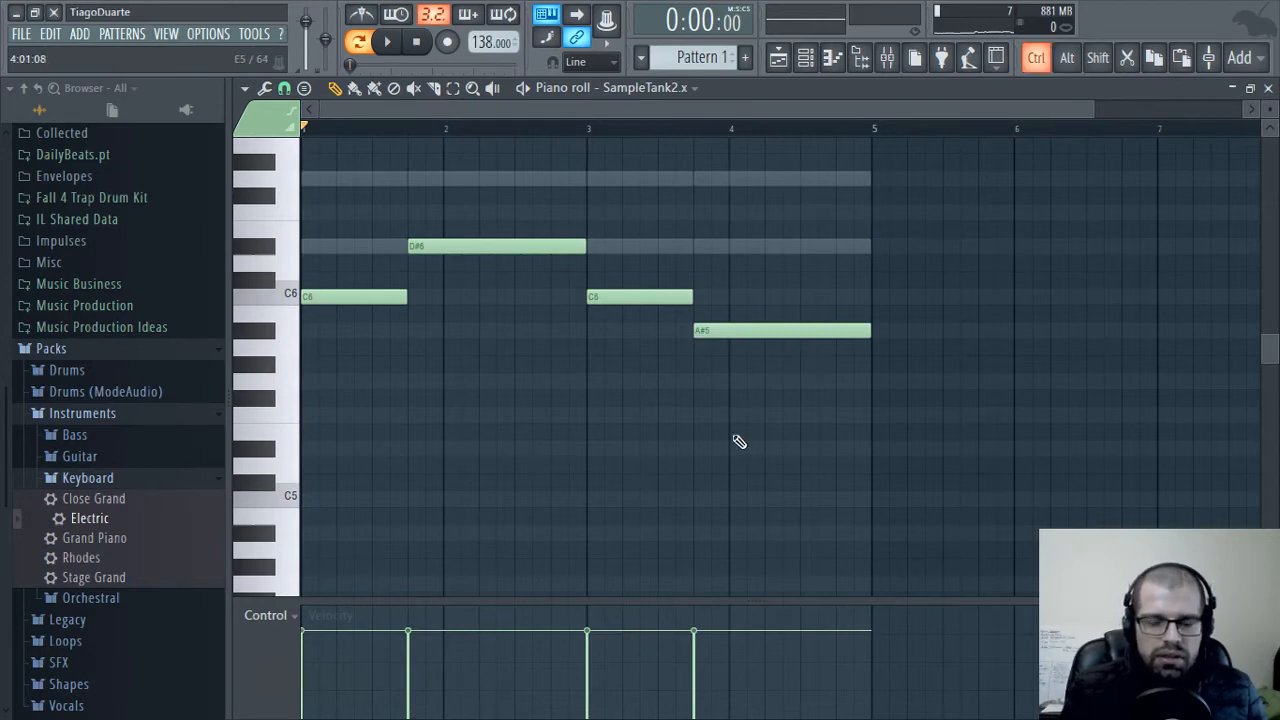
Transpose the whole bass line down three octaves to C3, D#3, C3 and A#2
key("ctrl+Down")
scroll(380, 163, "down", 5)
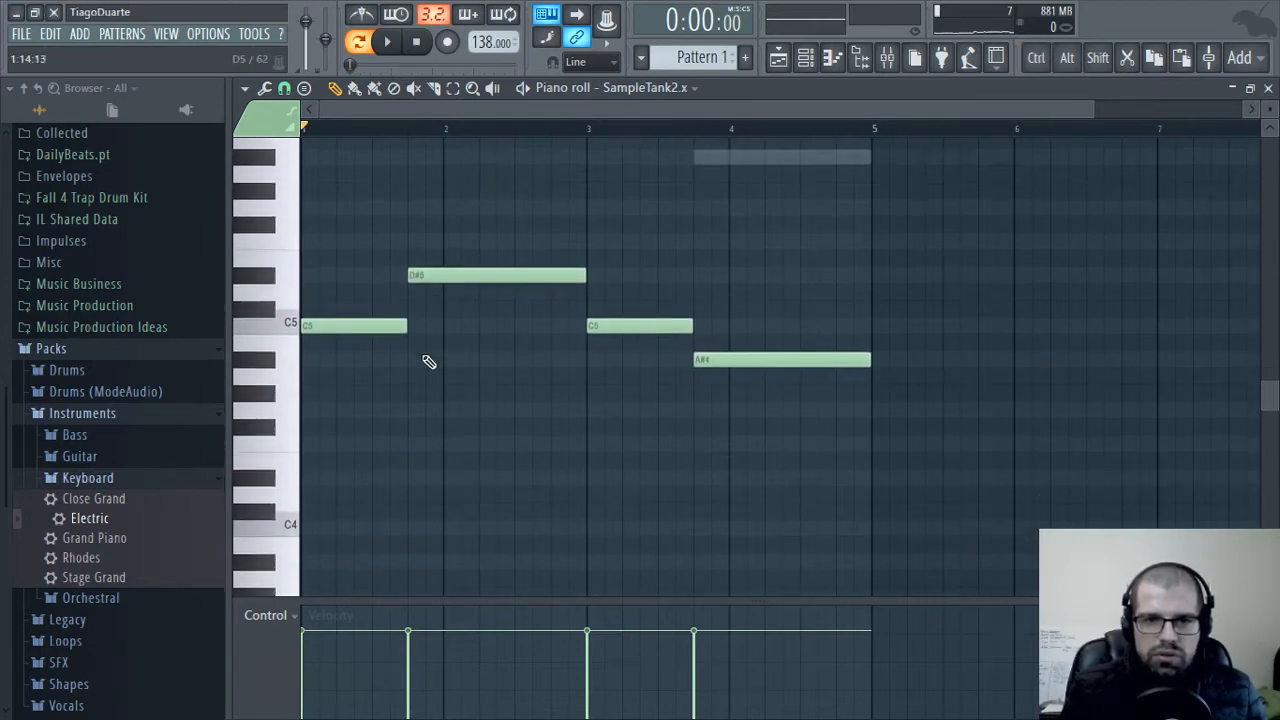
key("ctrl+Down")
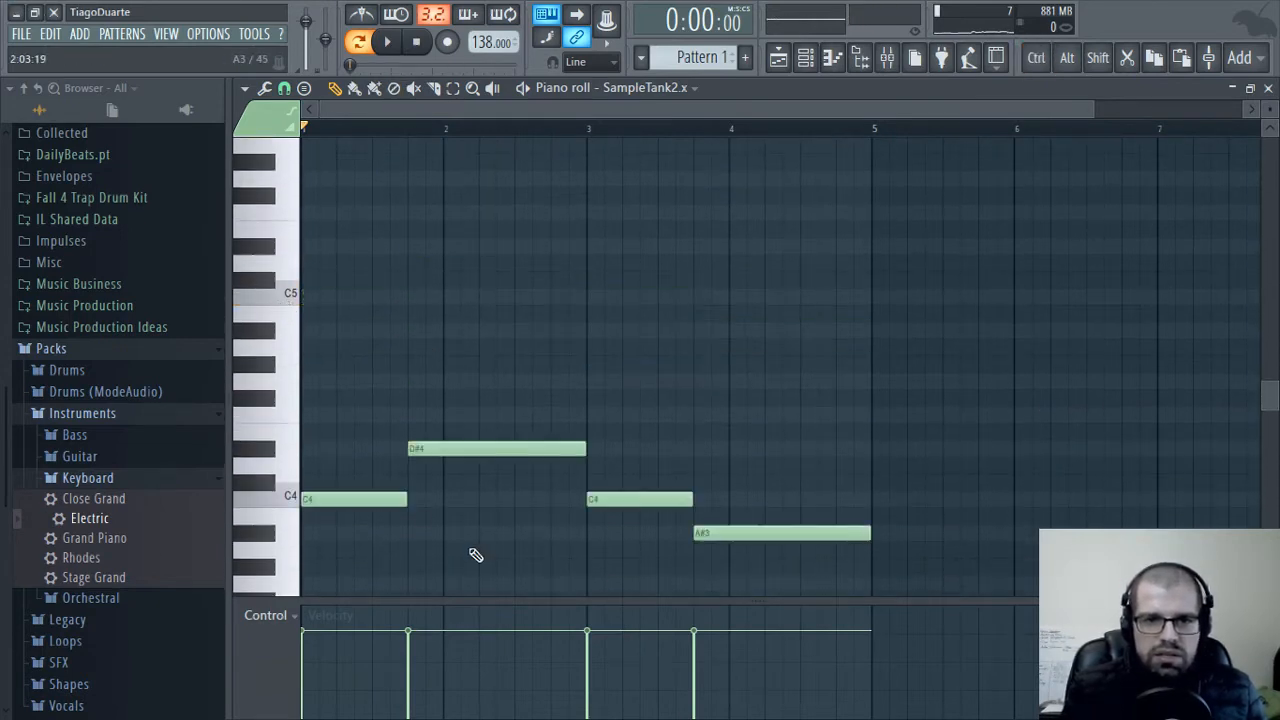
scroll(449, 508, "down", 4)
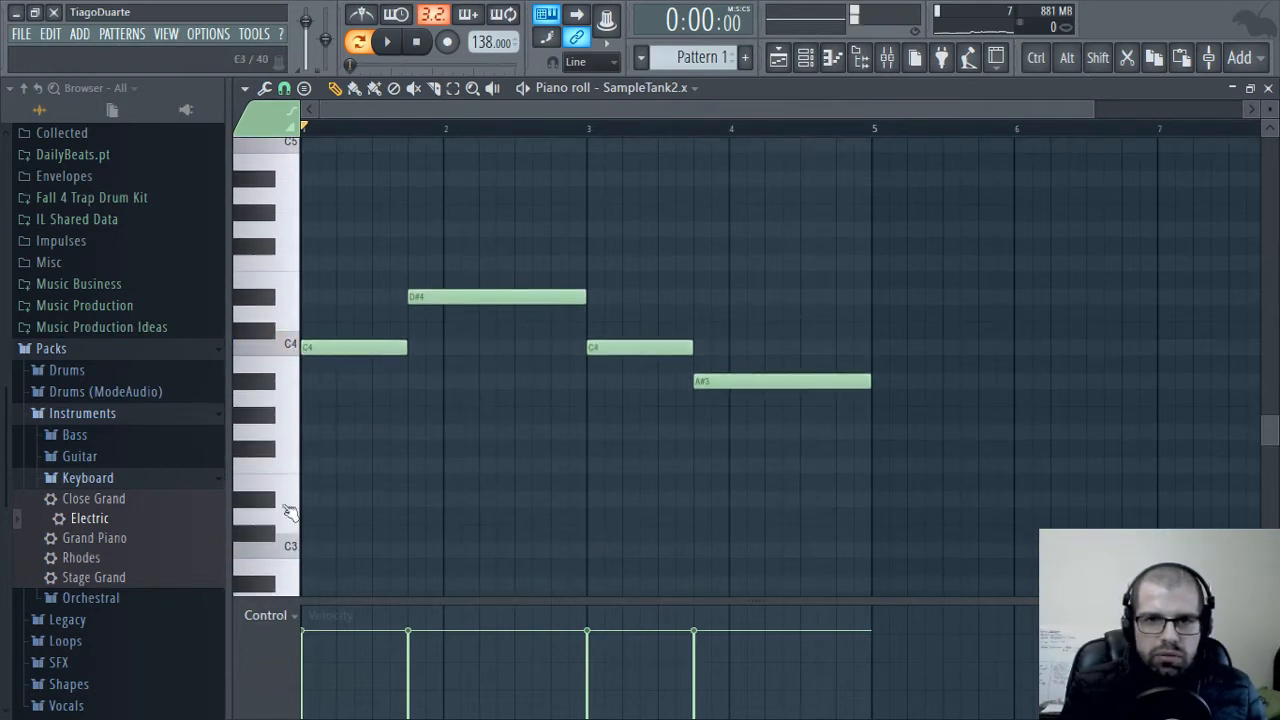
left_click(288, 556)
key("ctrl+Down")
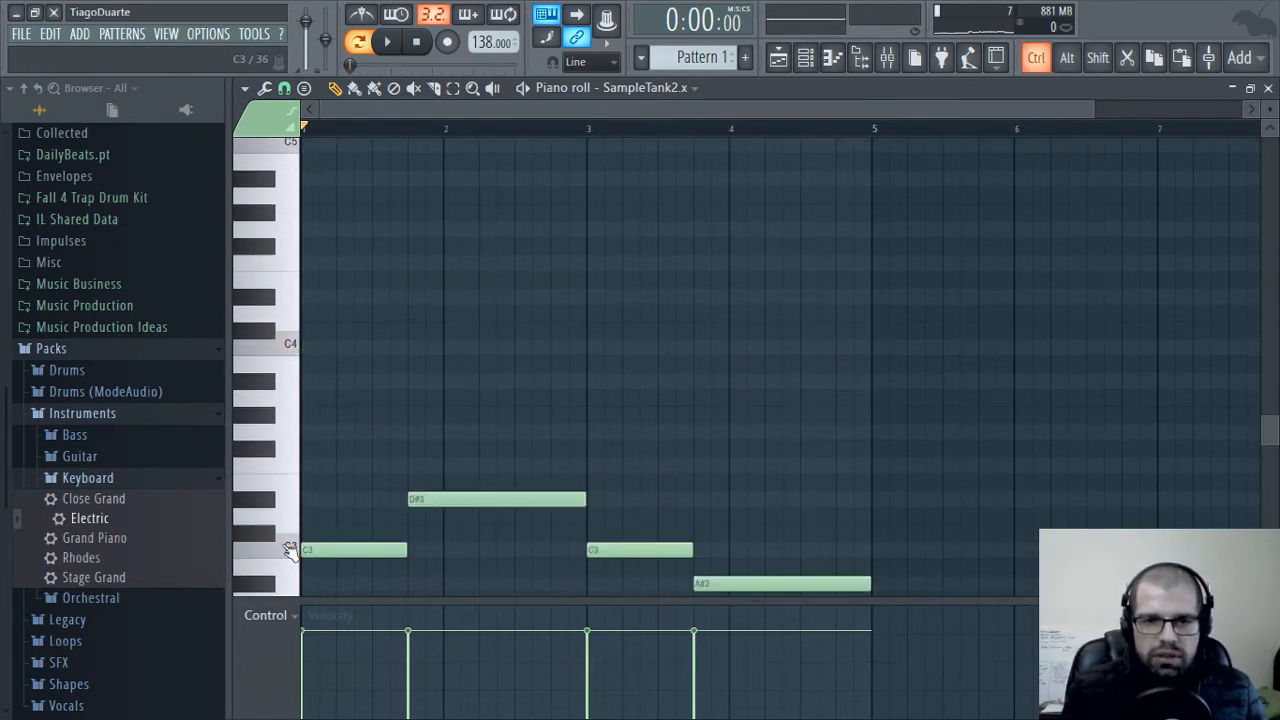
scroll(358, 499, "down", 4)
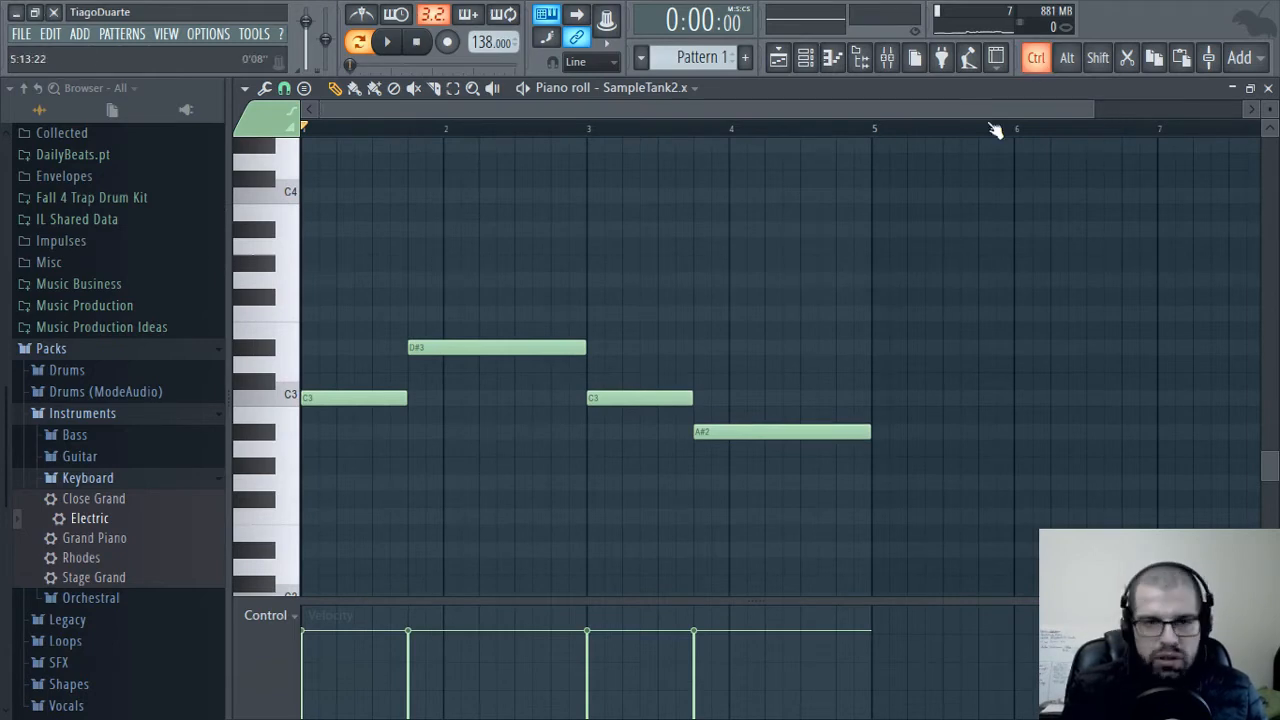
Play back the pattern and lower mixer insert 3's volume to 51% (-12.4 dB)
left_click(832, 59)
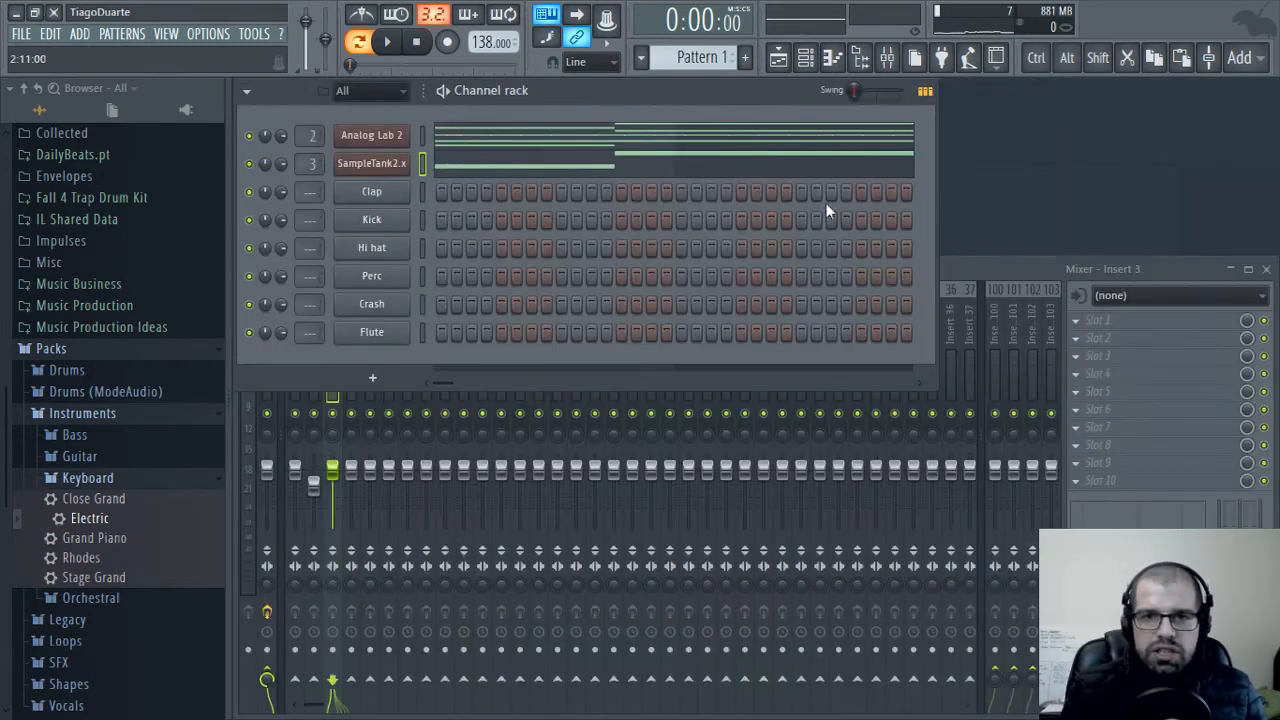
left_click(1061, 276)
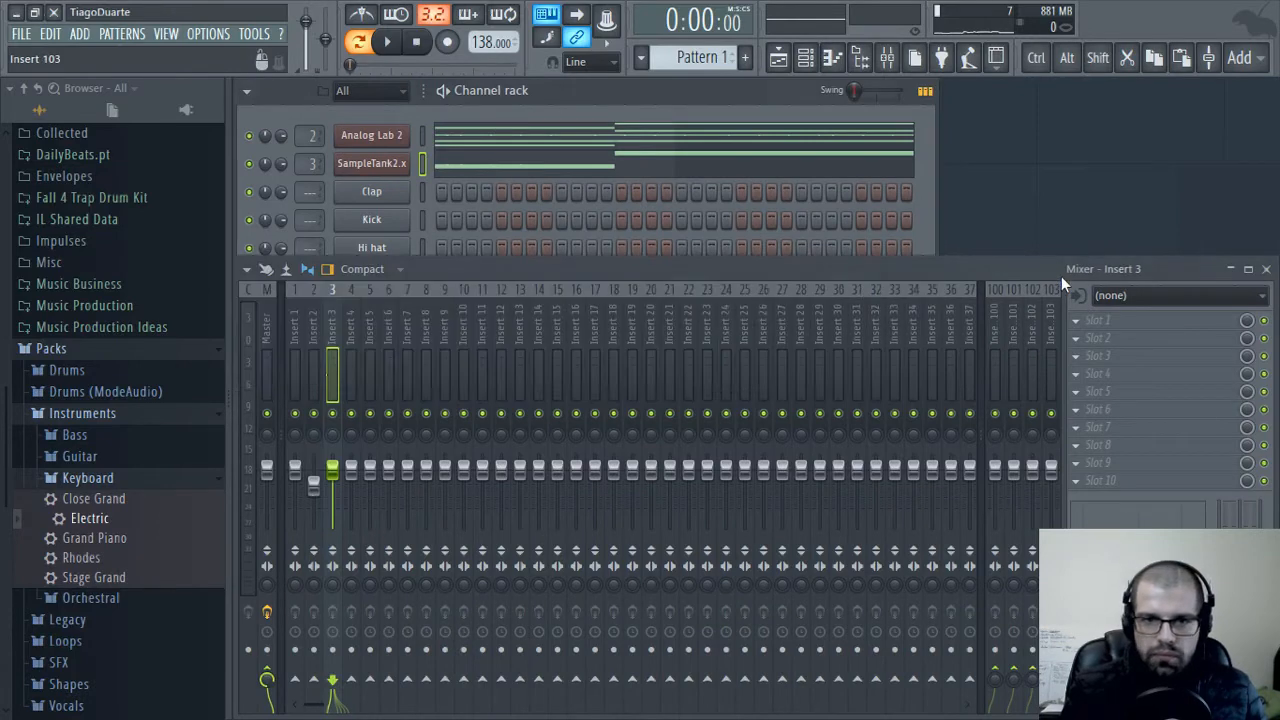
key("space")
left_click_drag(332, 472, 332, 498)
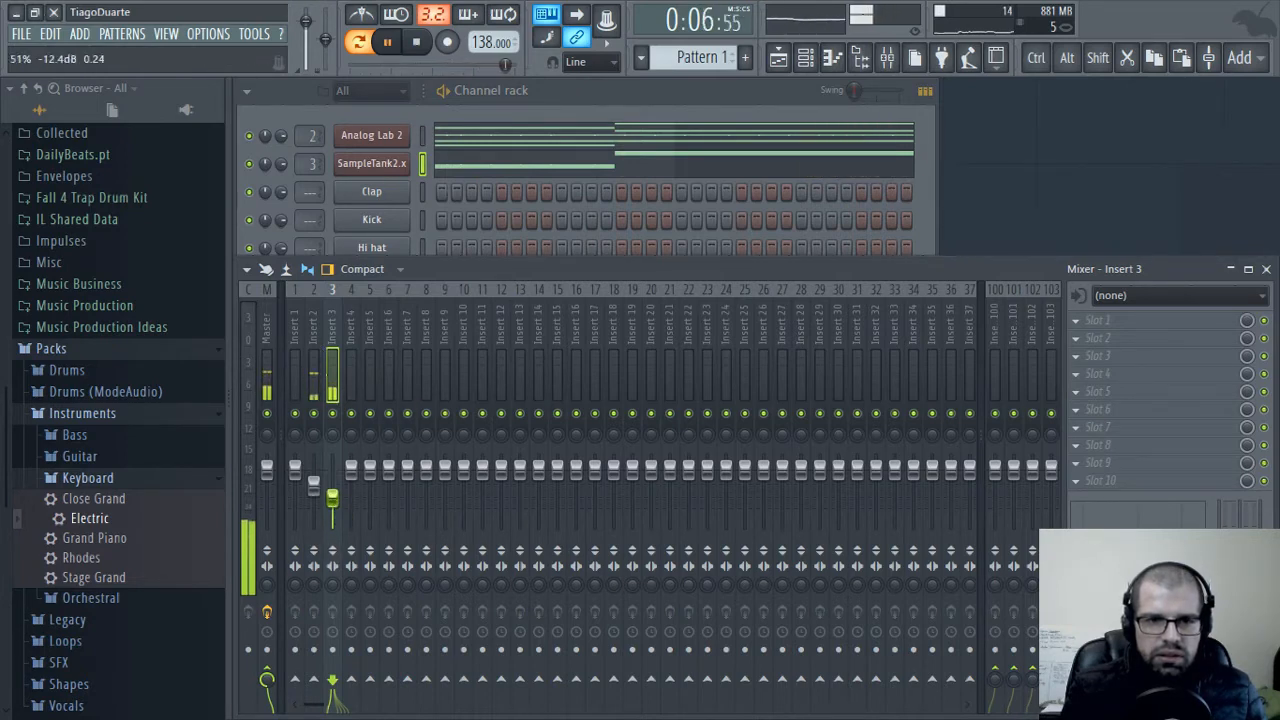
Route mixer inserts 2 and 3 to insert 1 only
left_click_drag(326, 335, 303, 334)
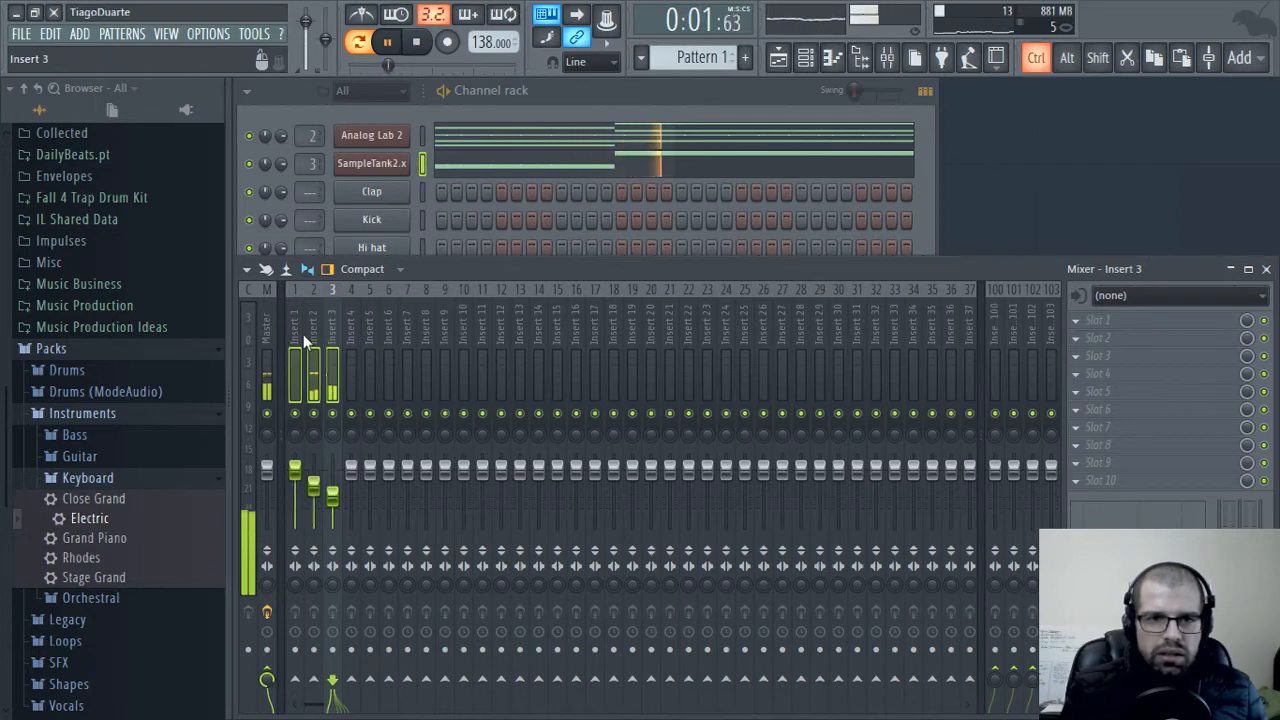
right_click(295, 680)
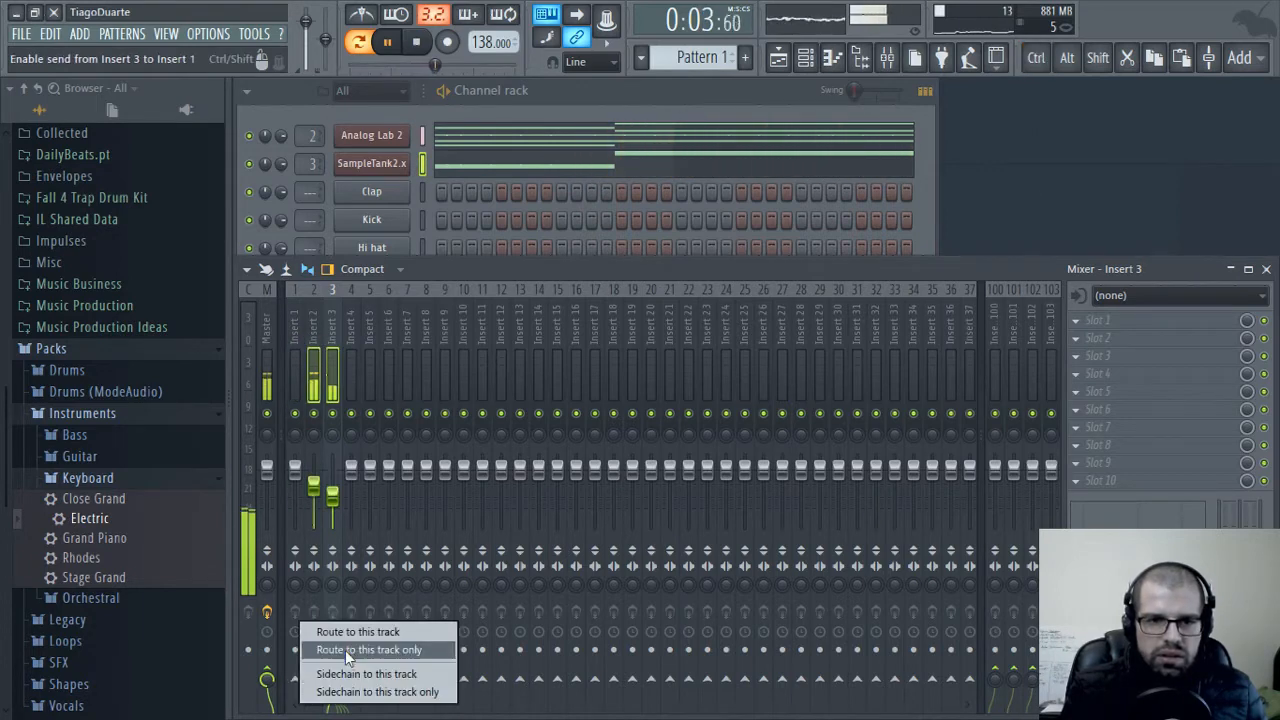
left_click(346, 648)
Rename mixer insert 1 as Mix
double_click(295, 327)
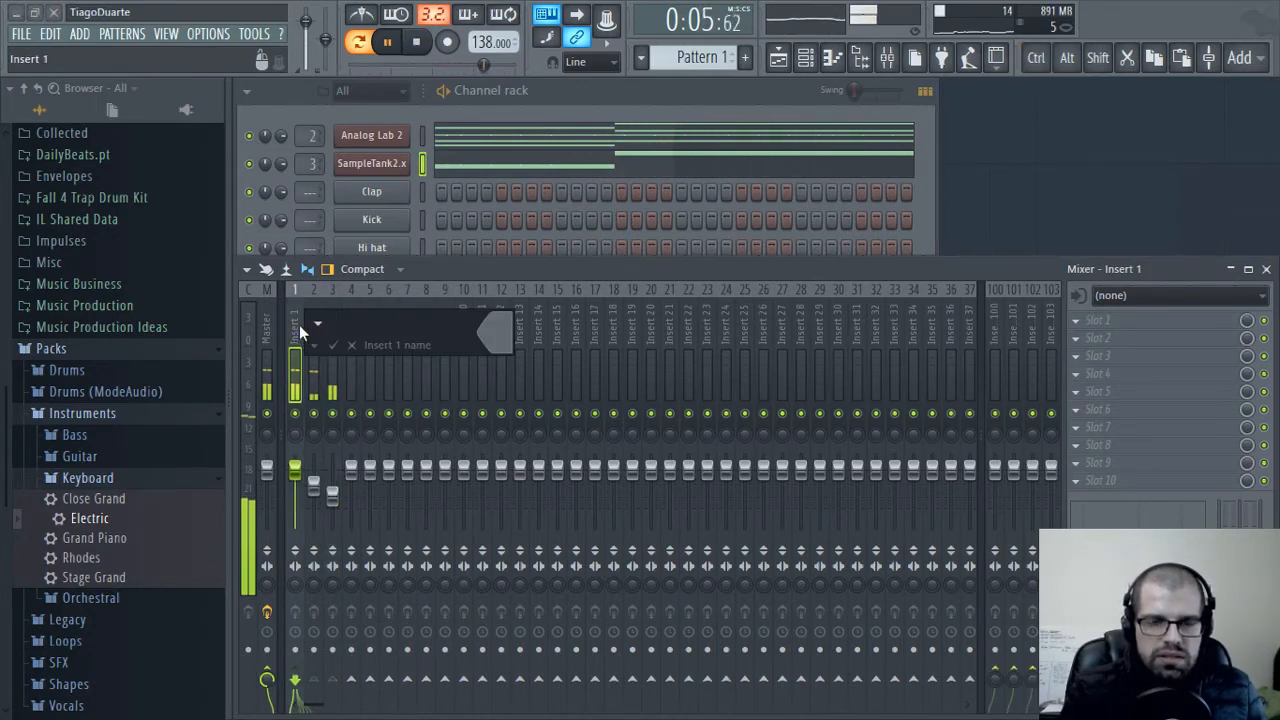
type("Mix")
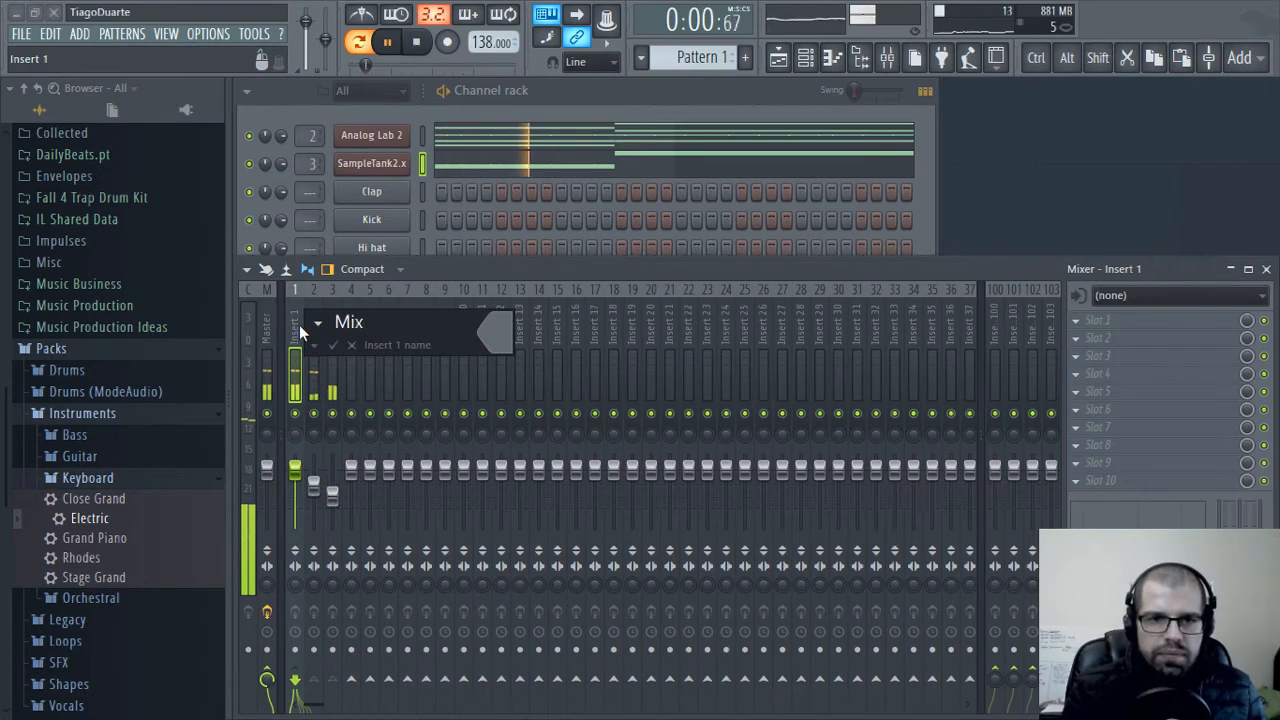
key("Return")
Rename mixer insert 2 as Keys and mixer insert 3 as Moog
key("Right")
key("F2")
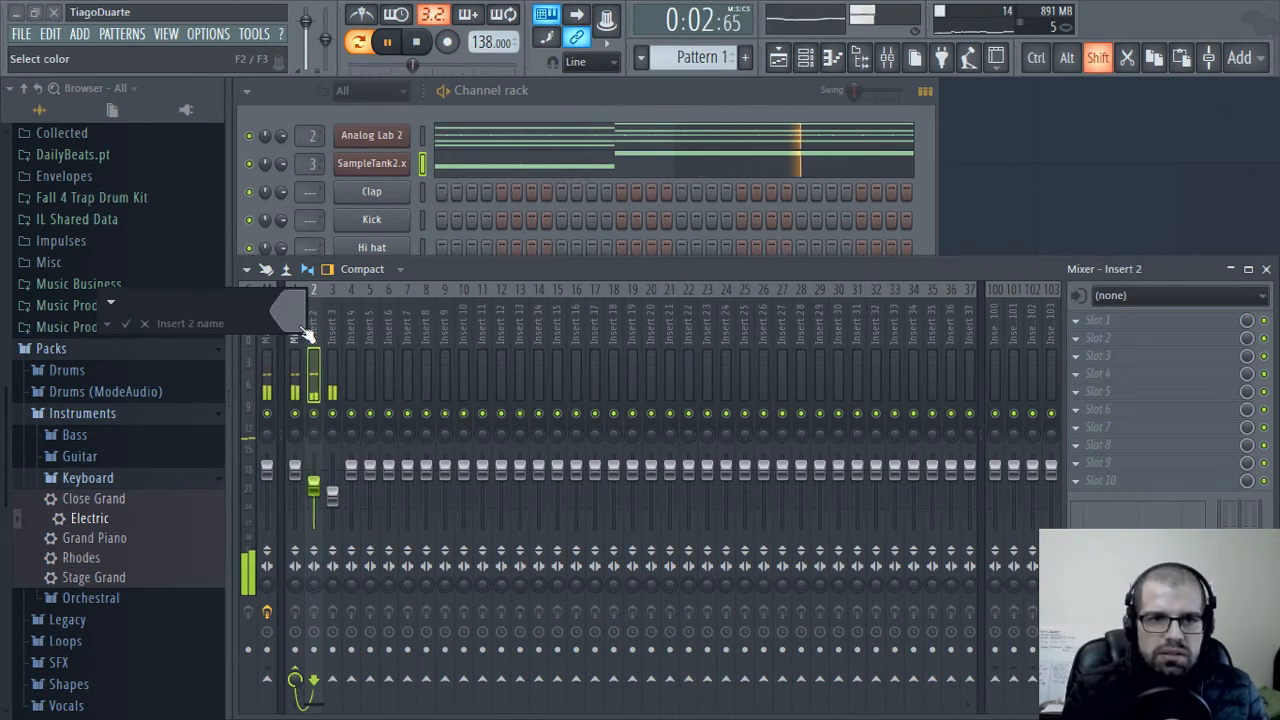
type("Key")
key("Return")
key("Right")
key("F2")
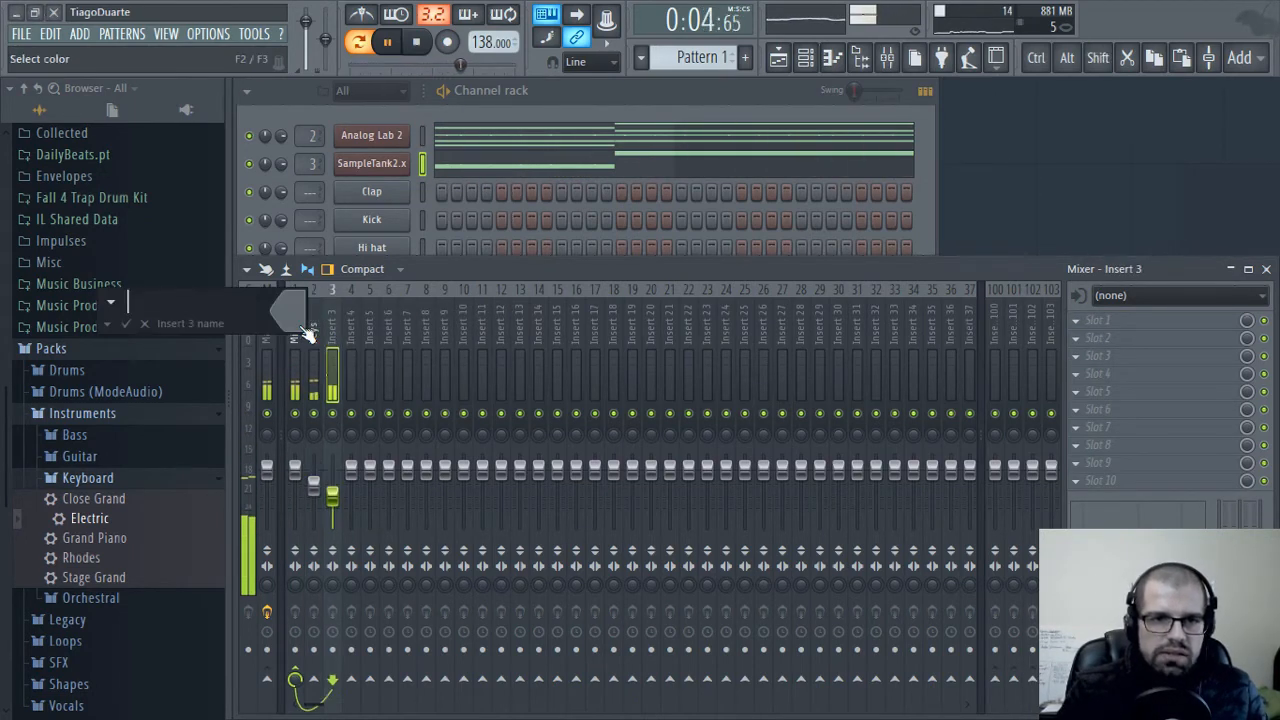
type("Mook")
key("Return")
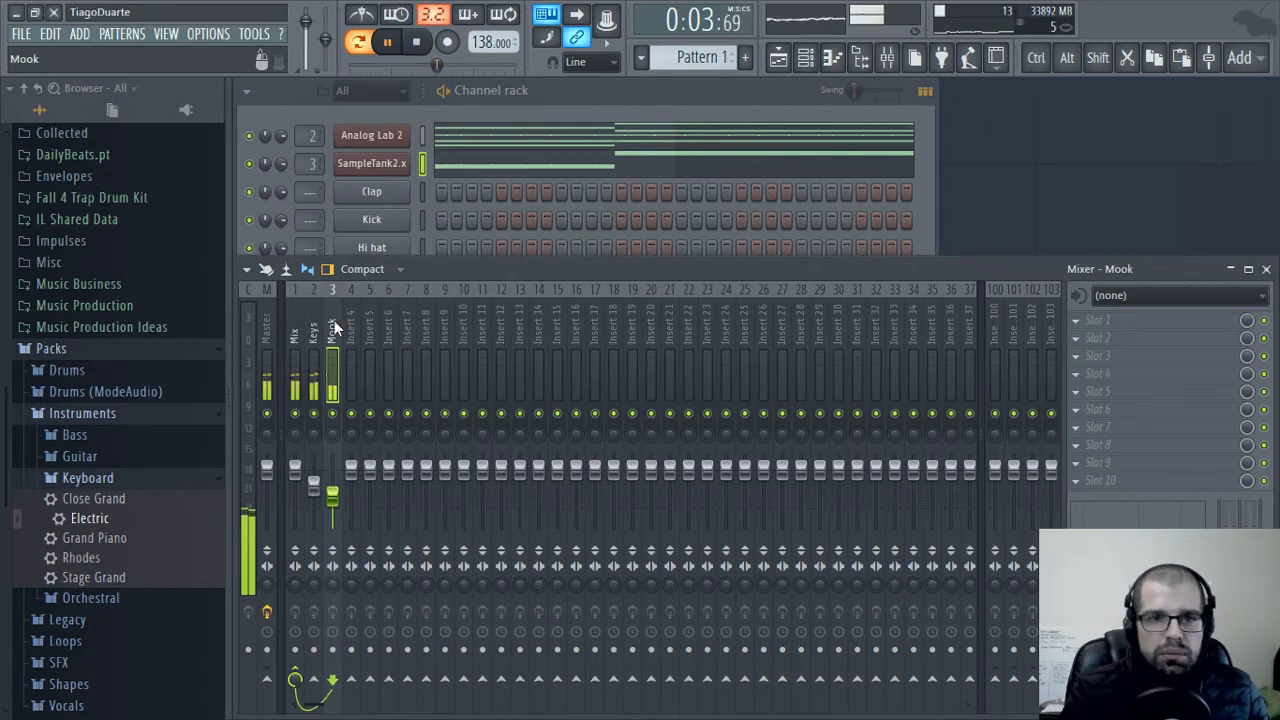
double_click(334, 328)
type("Moog")
key("Return")
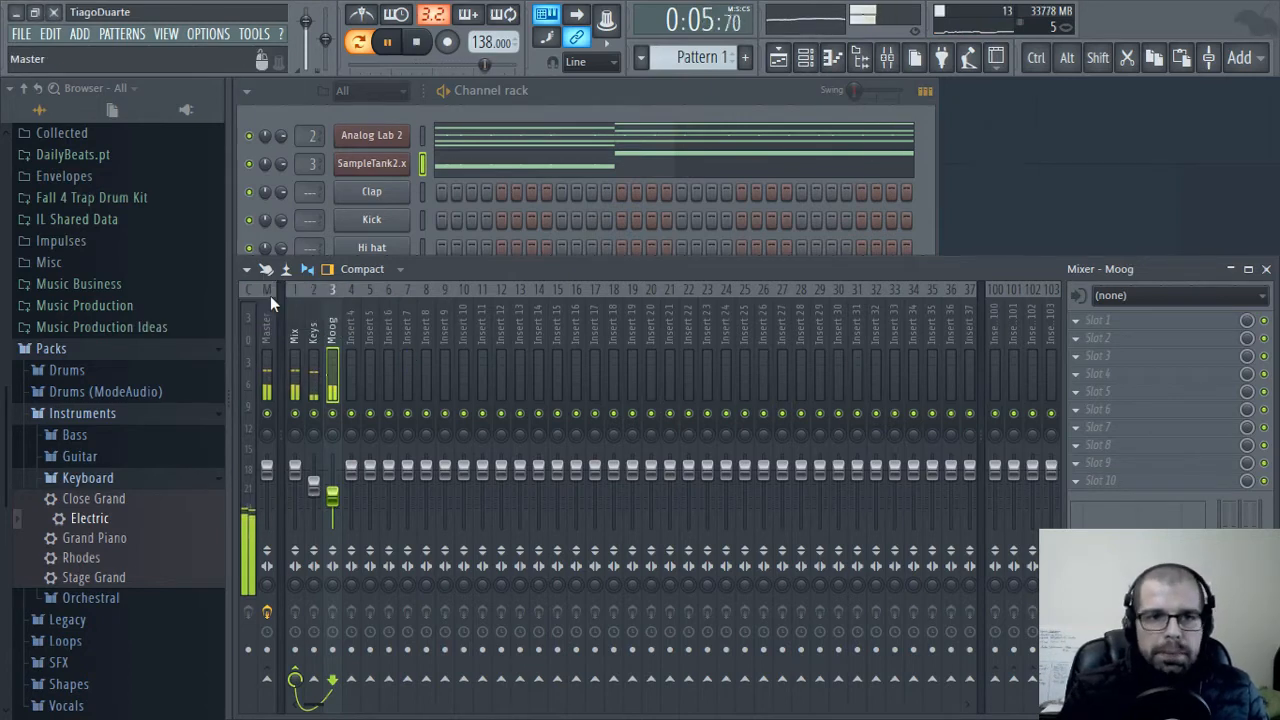
Move the Flute channel up so it sits directly above the Clap channel in the channel rack
left_click(529, 107)
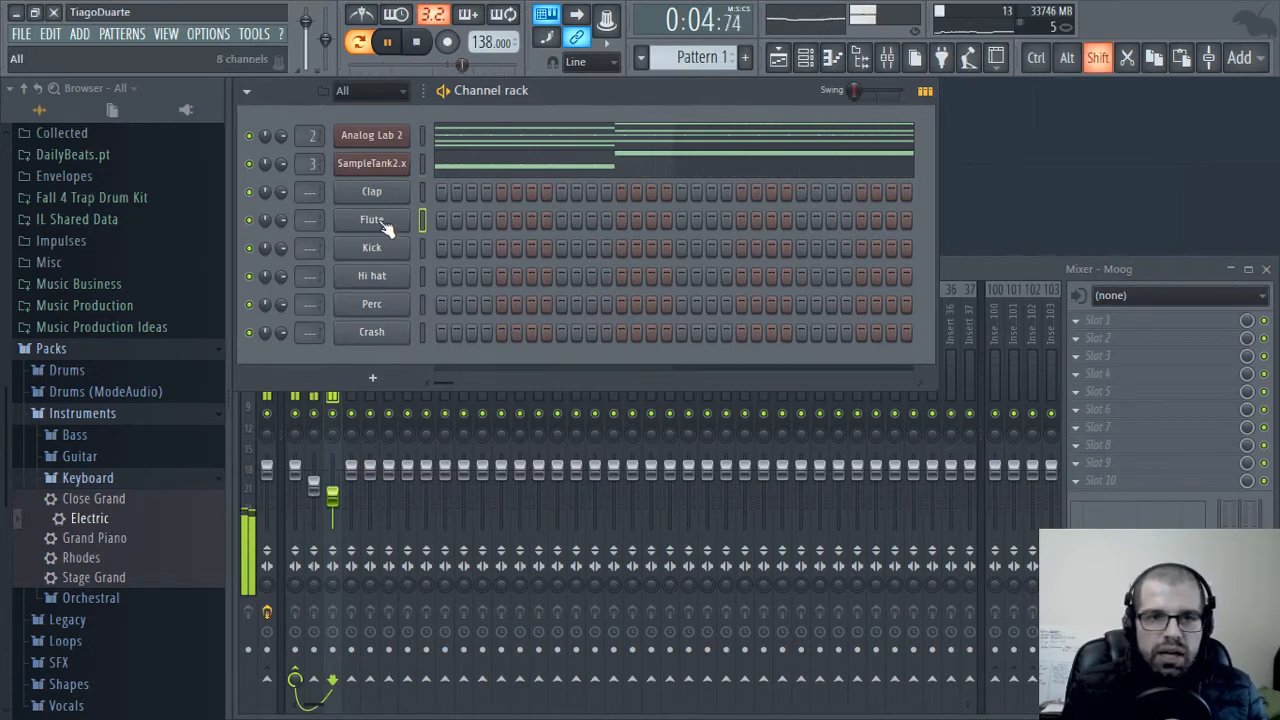
scroll(386, 228, "up", 1)
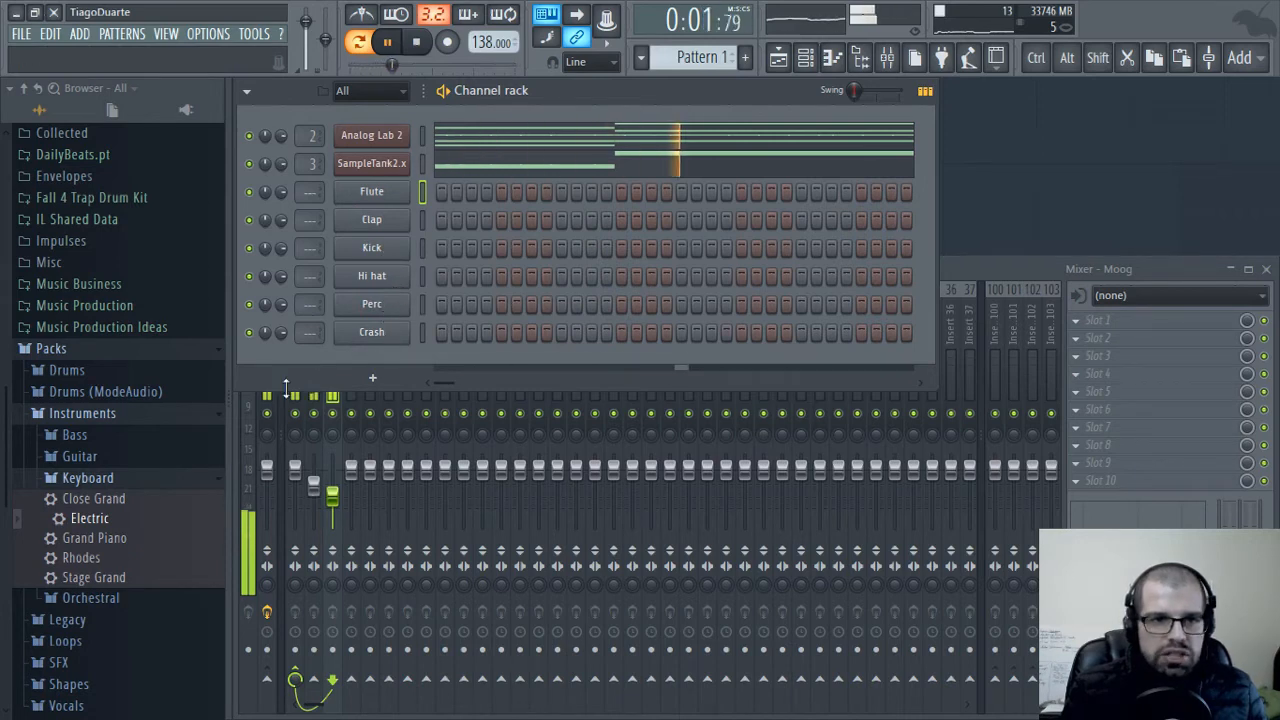
Audition the Attack Clap samples in the Claps folder of Drums (ModeAudio) against the playing pattern
left_click(98, 396)
left_click(103, 418)
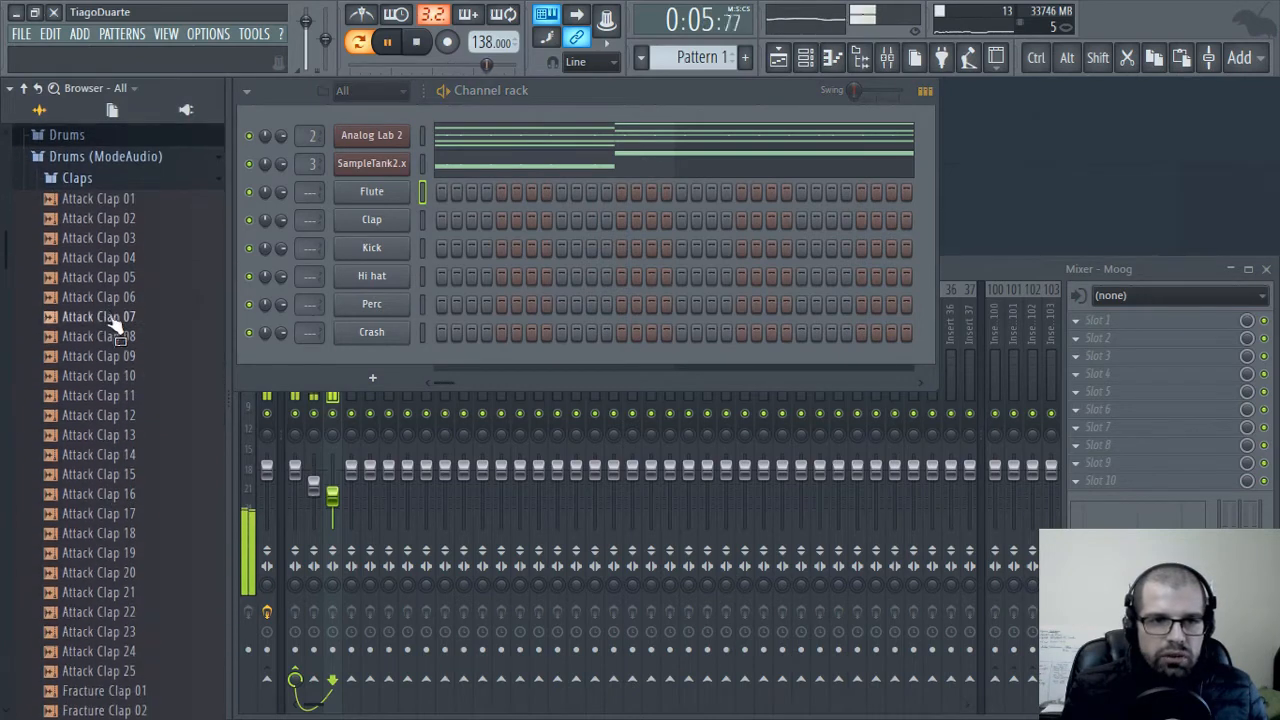
left_click(115, 336)
left_click(115, 356)
left_click(115, 375)
left_click(115, 395)
left_click(115, 414)
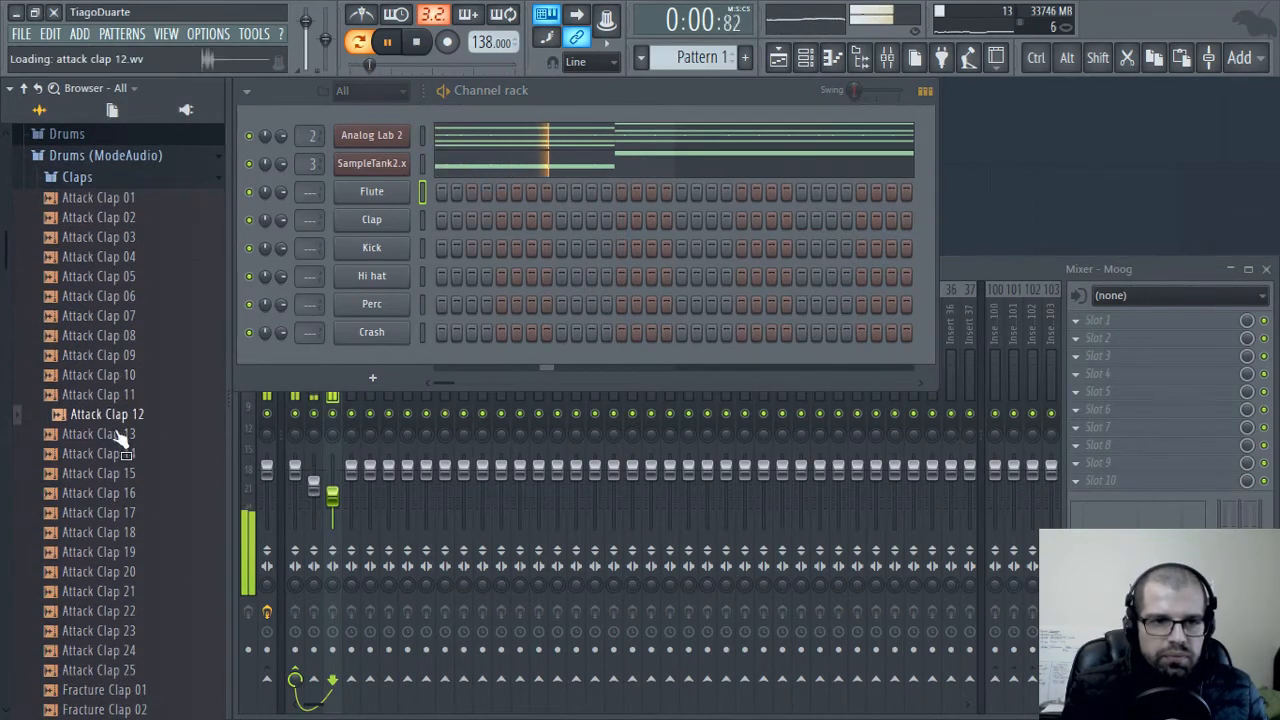
left_click(118, 434)
left_click(125, 453)
left_click(128, 473)
left_click(130, 493)
left_click(130, 532)
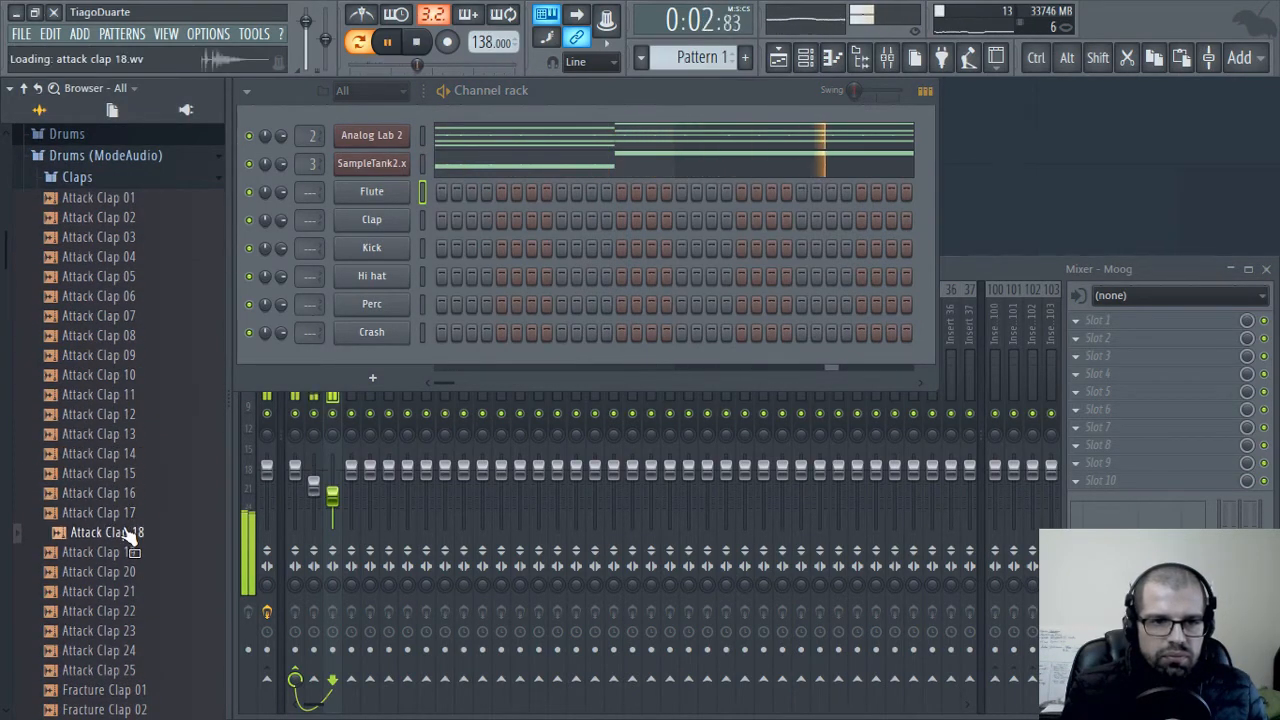
Load Attack Clap 16 into the Clap channel and route it to mixer insert 4
left_click_drag(130, 493, 197, 447)
left_click_drag(349, 218, 307, 214)
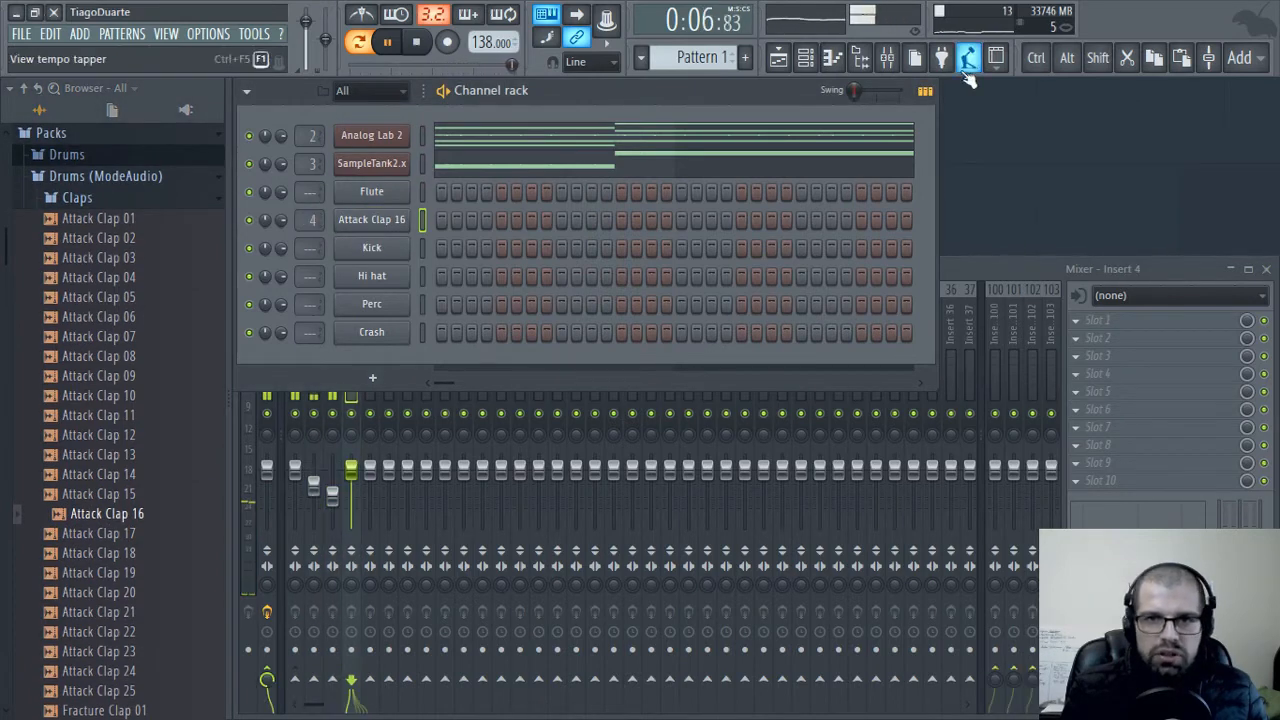
Place Pattern 1 at bar 1 of playlist track 1 and stop playback
left_click(777, 59)
left_click(369, 169)
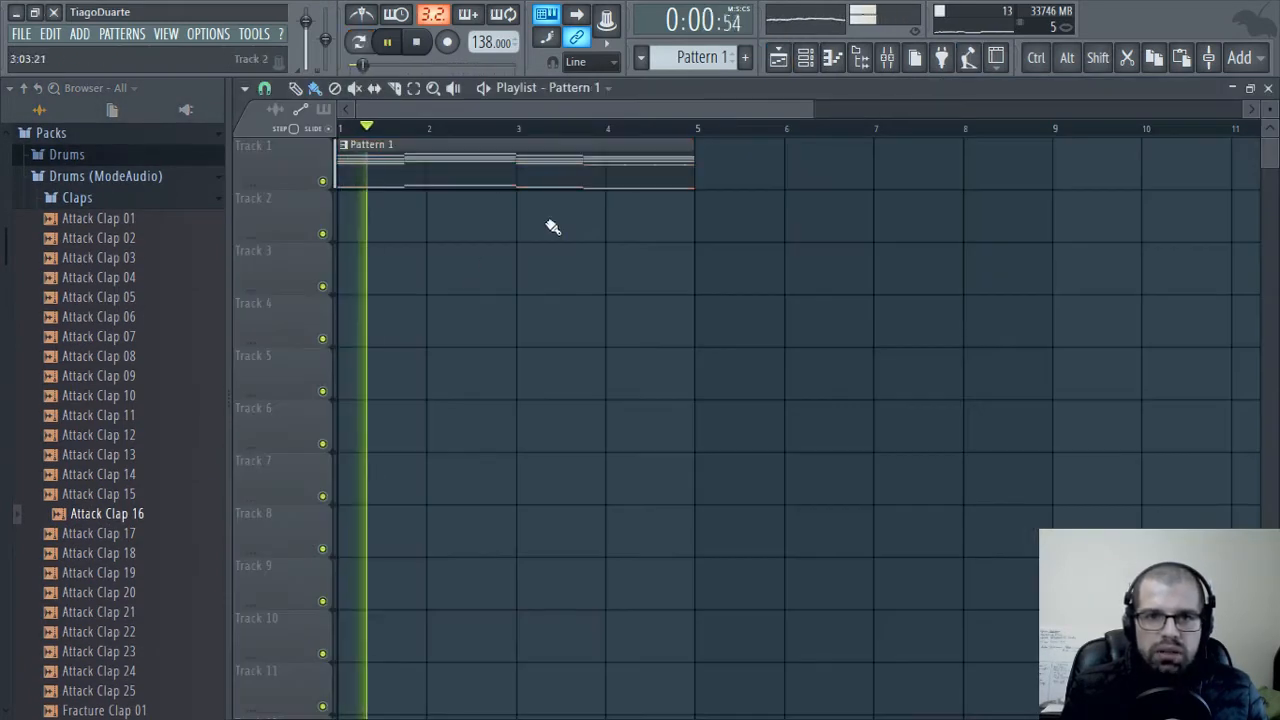
key("space")
Switch to Pattern 2 and place two clips of it end to end on playlist track 2, spanning bars 1 to 4
key("ctrl+d")
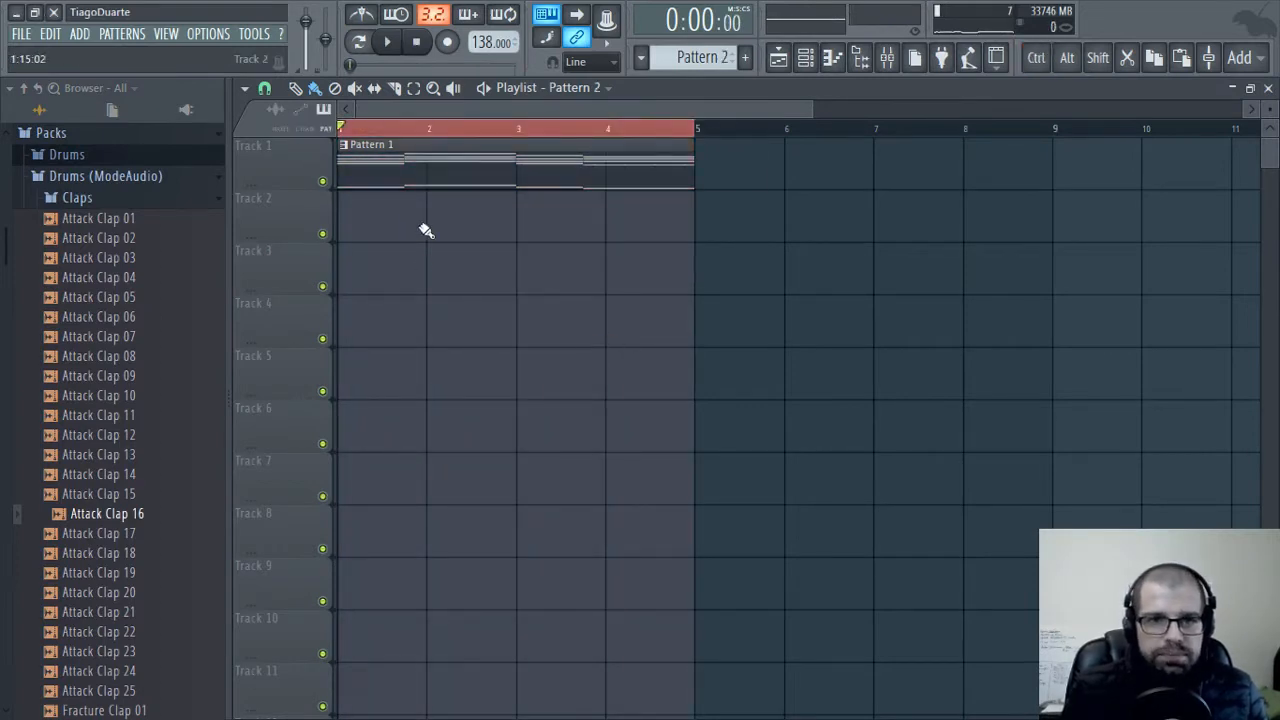
left_click_drag(426, 231, 546, 217)
right_click(483, 220)
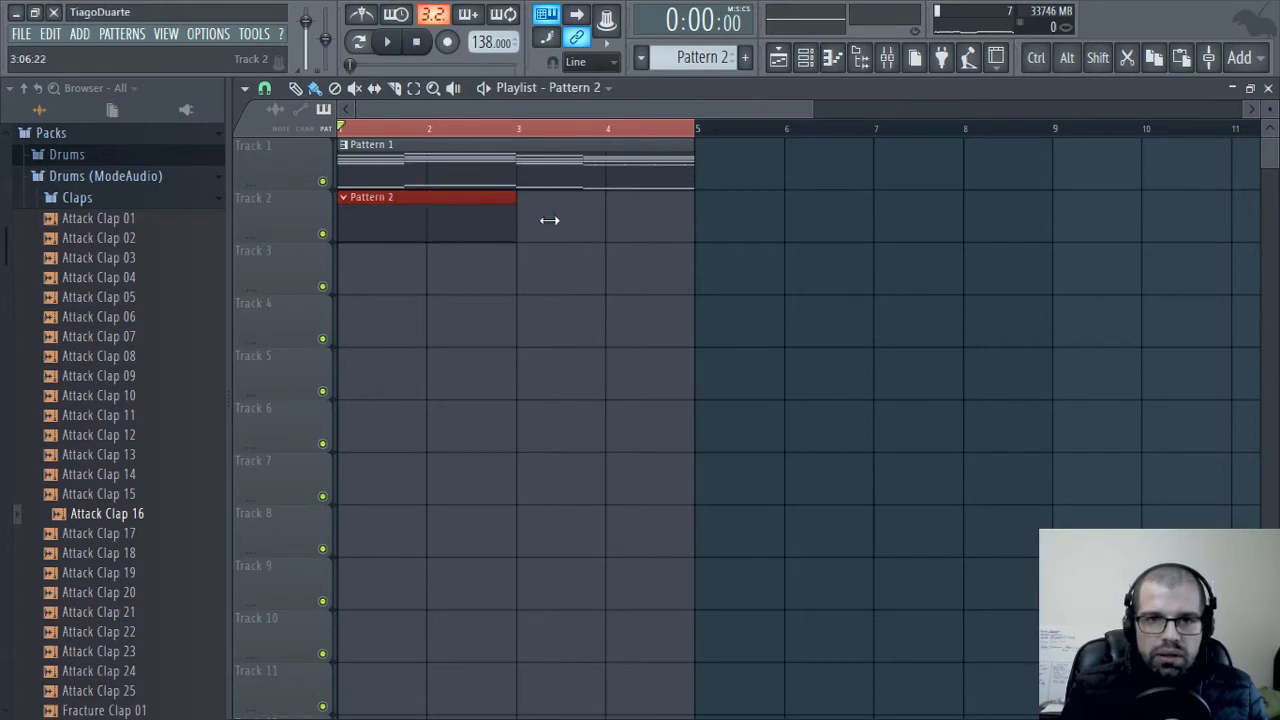
left_click(653, 224, "shift")
left_click_drag(682, 214, 606, 223)
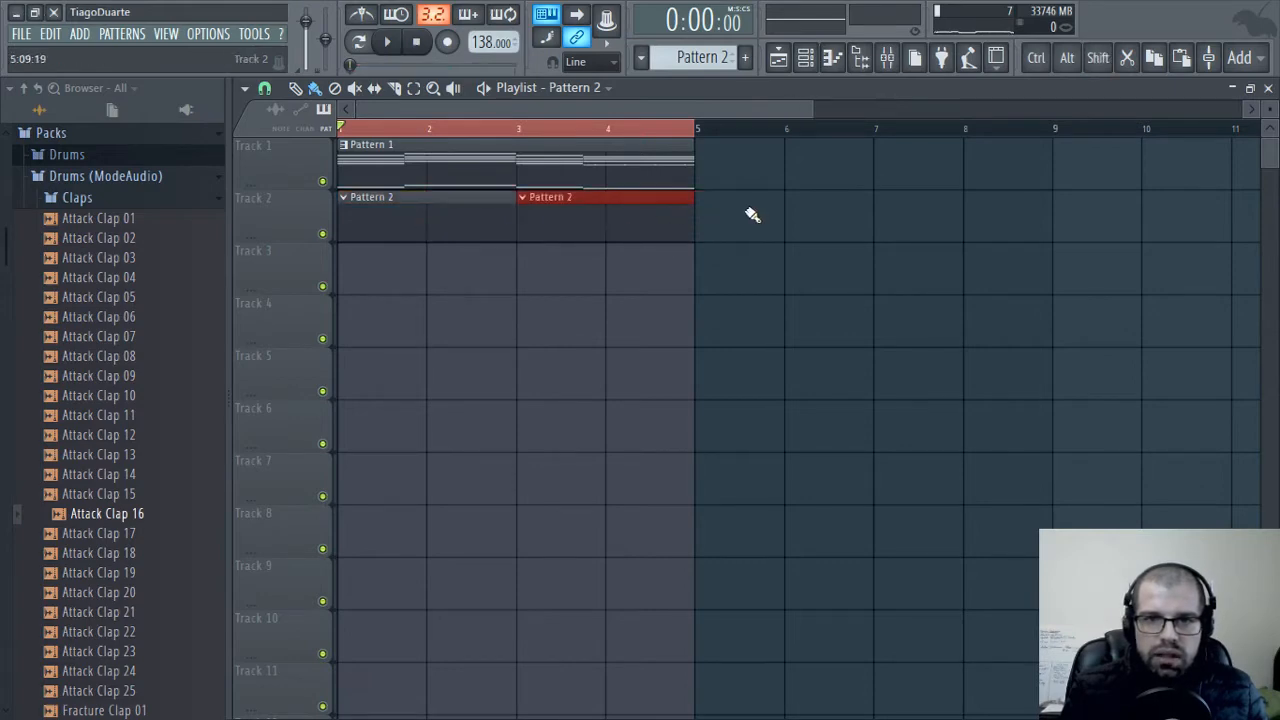
Program Attack Clap 16 hits on steps 9 and 25 of Pattern 2 in the channel rack
key("ctrl+d")
key("Escape")
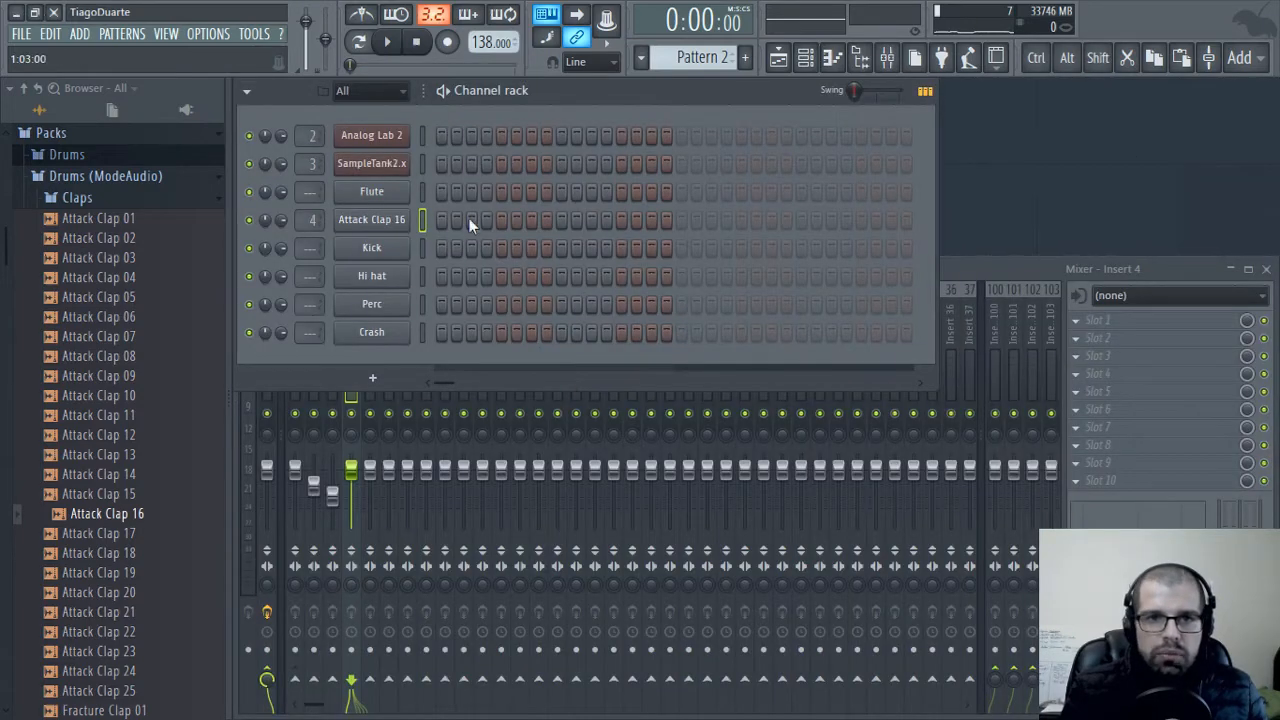
left_click(801, 220)
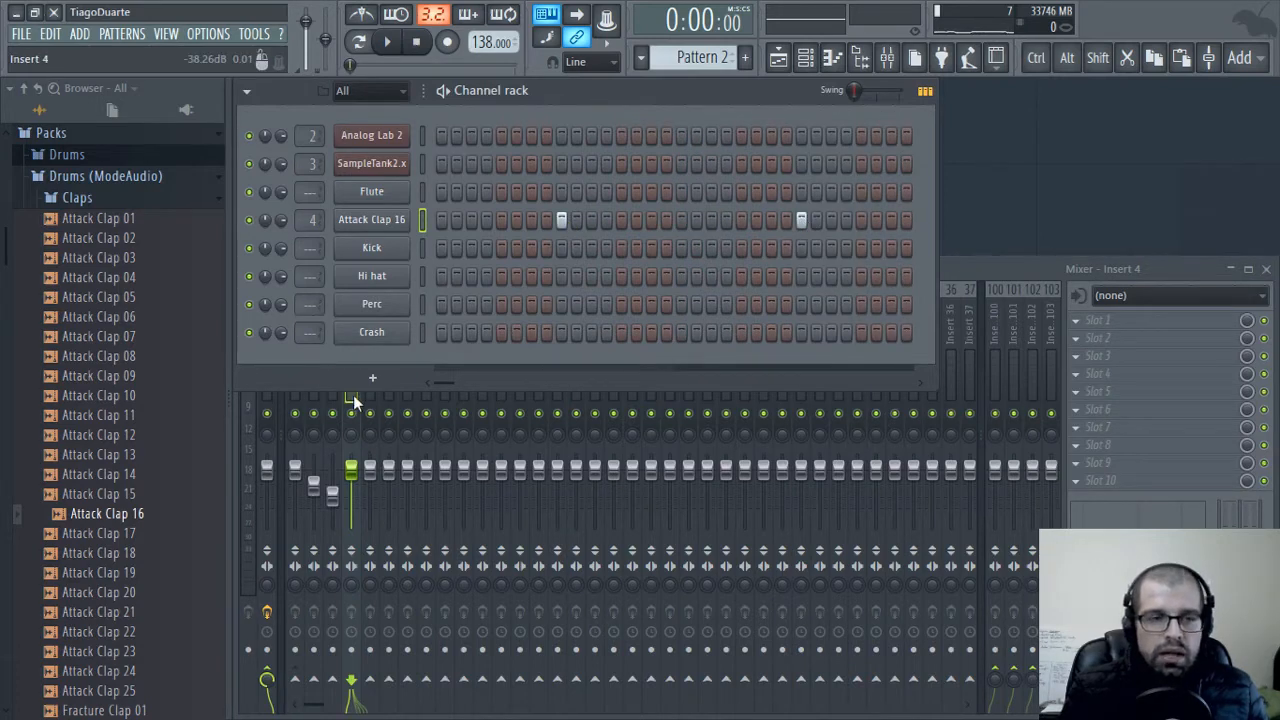
Play the arrangement and audition Attack Clap samples 01 to 07 for a second clap layer
left_click(118, 299)
key("space")
left_click(122, 319)
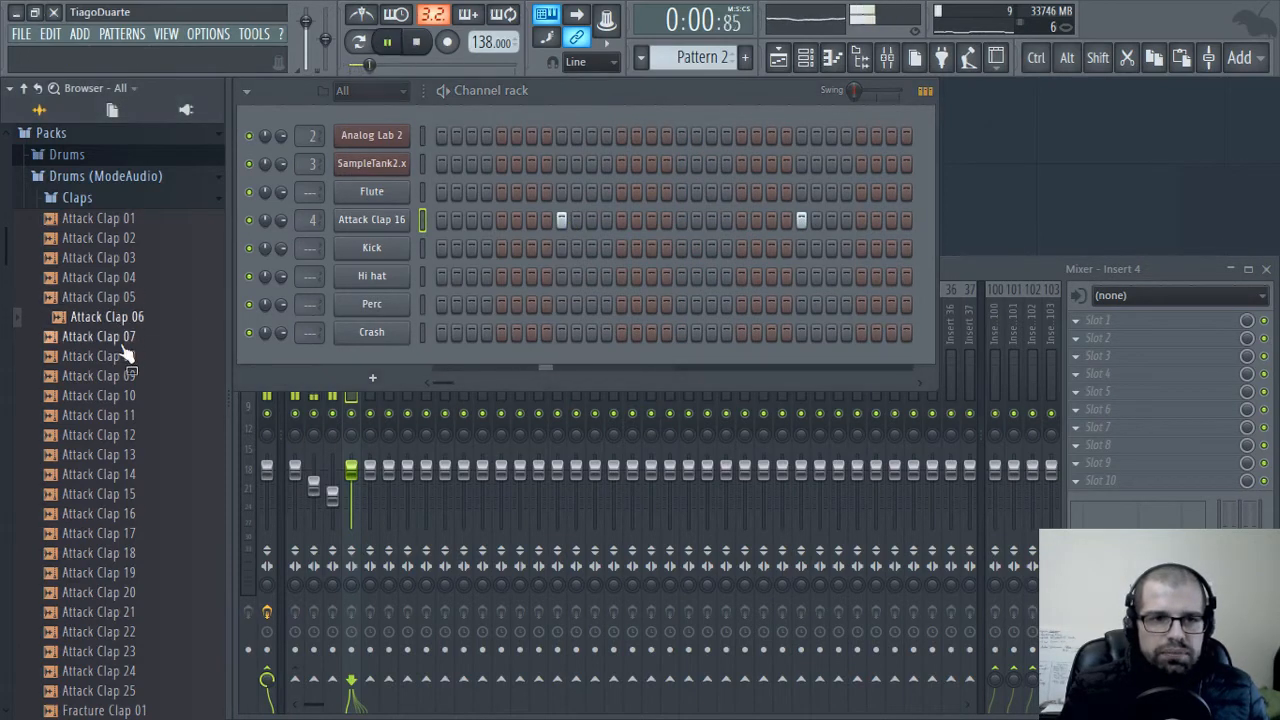
left_click(123, 337)
left_click(124, 298)
left_click(126, 262)
left_click(126, 241)
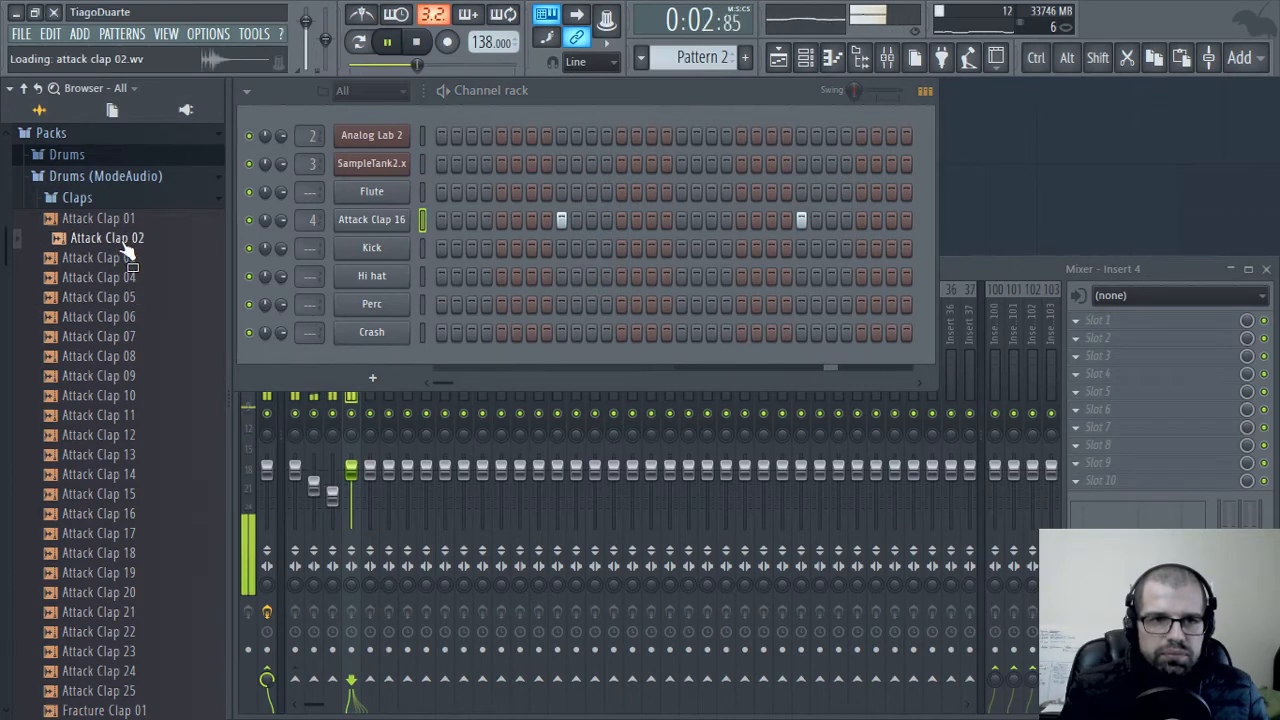
left_click(125, 221)
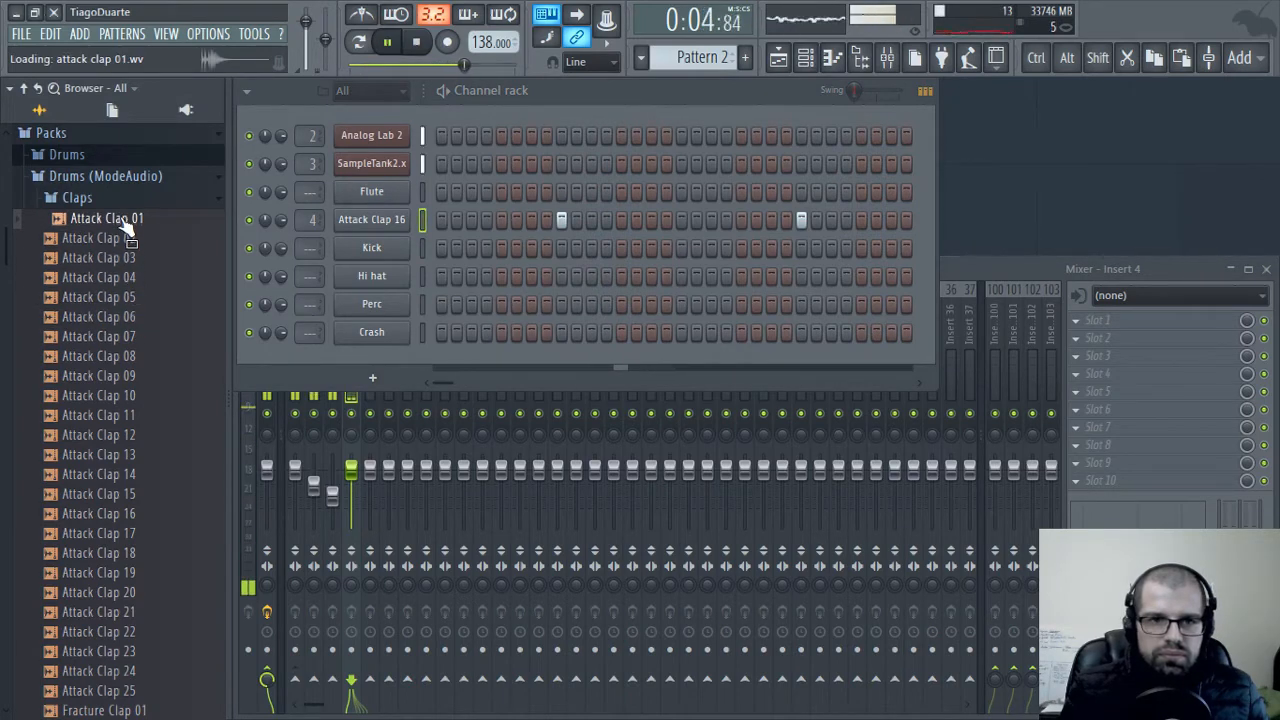
Add Attack Clap 01 as a channel below Attack Clap 16 and give it the same hits on steps 9 and 25
left_click_drag(124, 222, 389, 238)
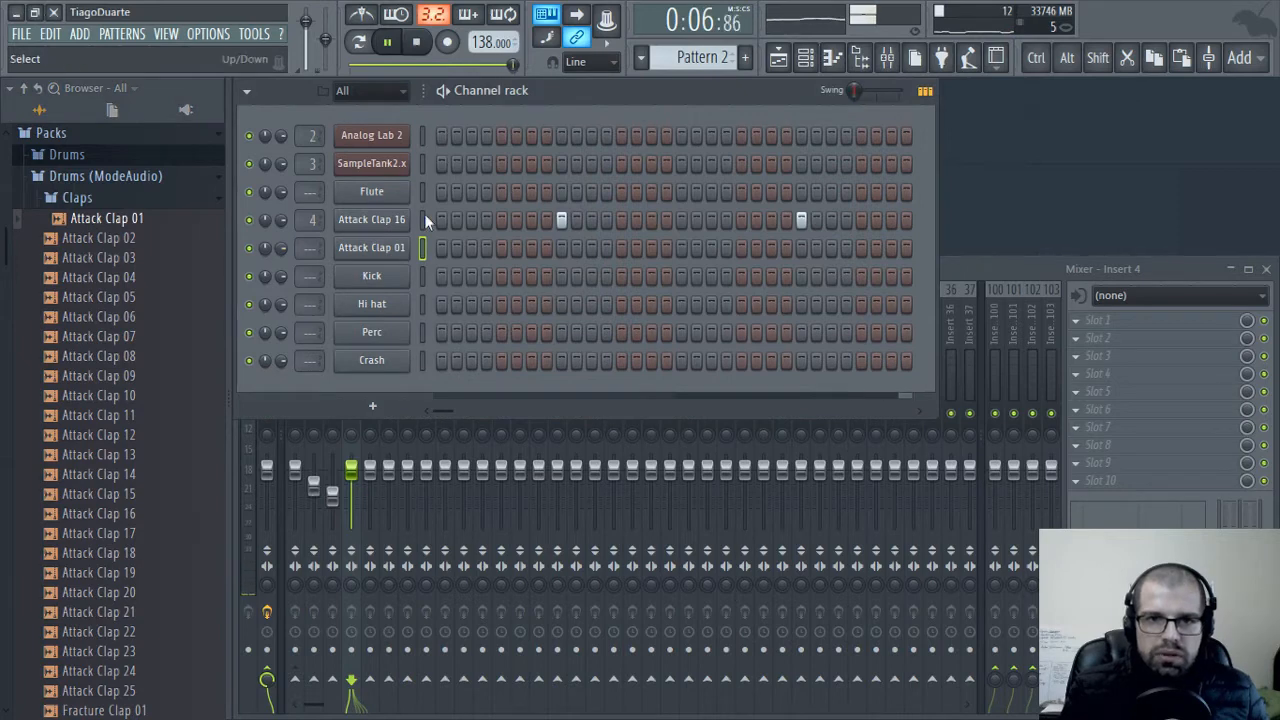
left_click(427, 249)
key("ctrl+v")
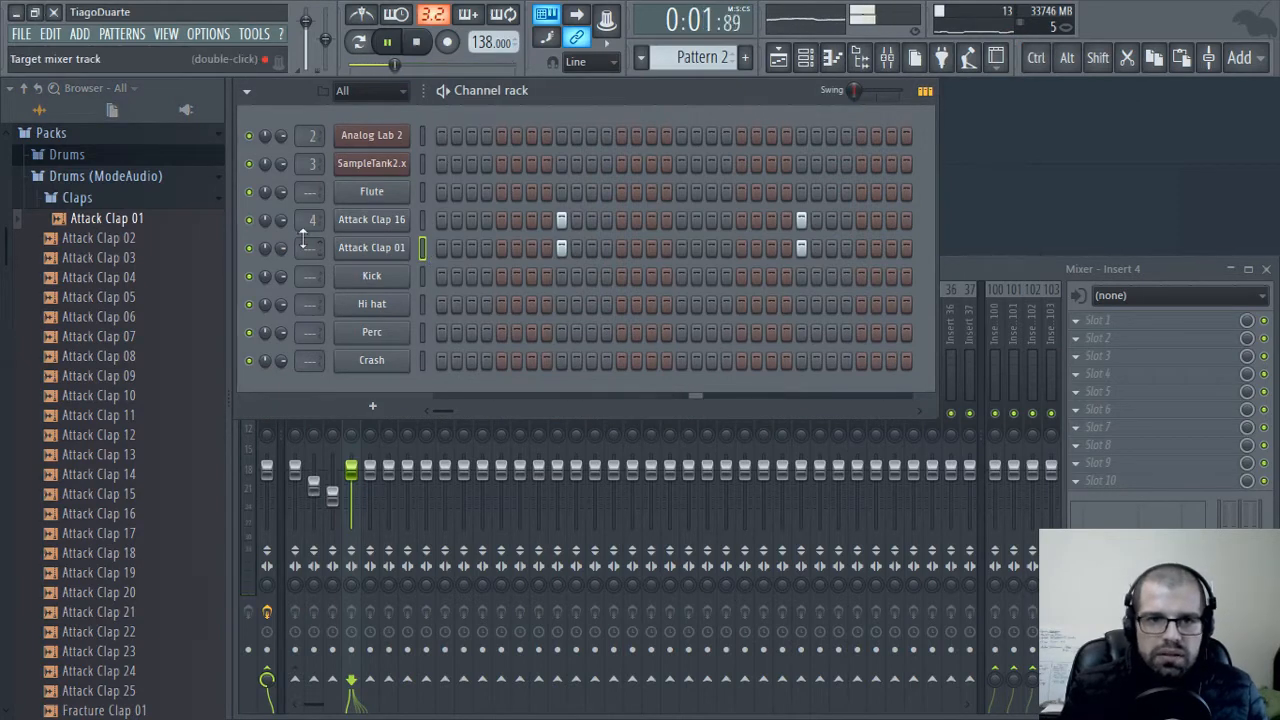
Route Attack Clap 01 to mixer insert 4 and lower that insert's volume slightly
left_click_drag(305, 250, 305, 242)
left_click(352, 472)
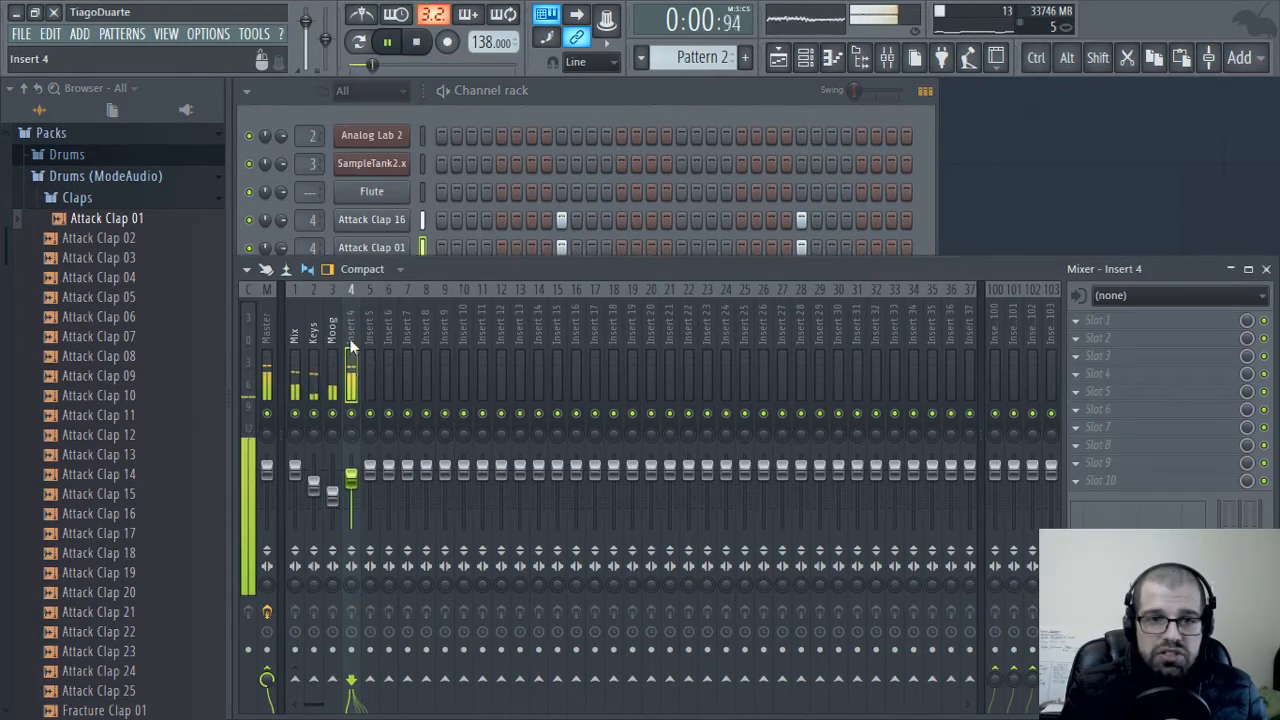
Audition more Attack Clap samples and Fracture Clap 01 to 04 over the playing beat for a third clap layer
left_click(110, 258)
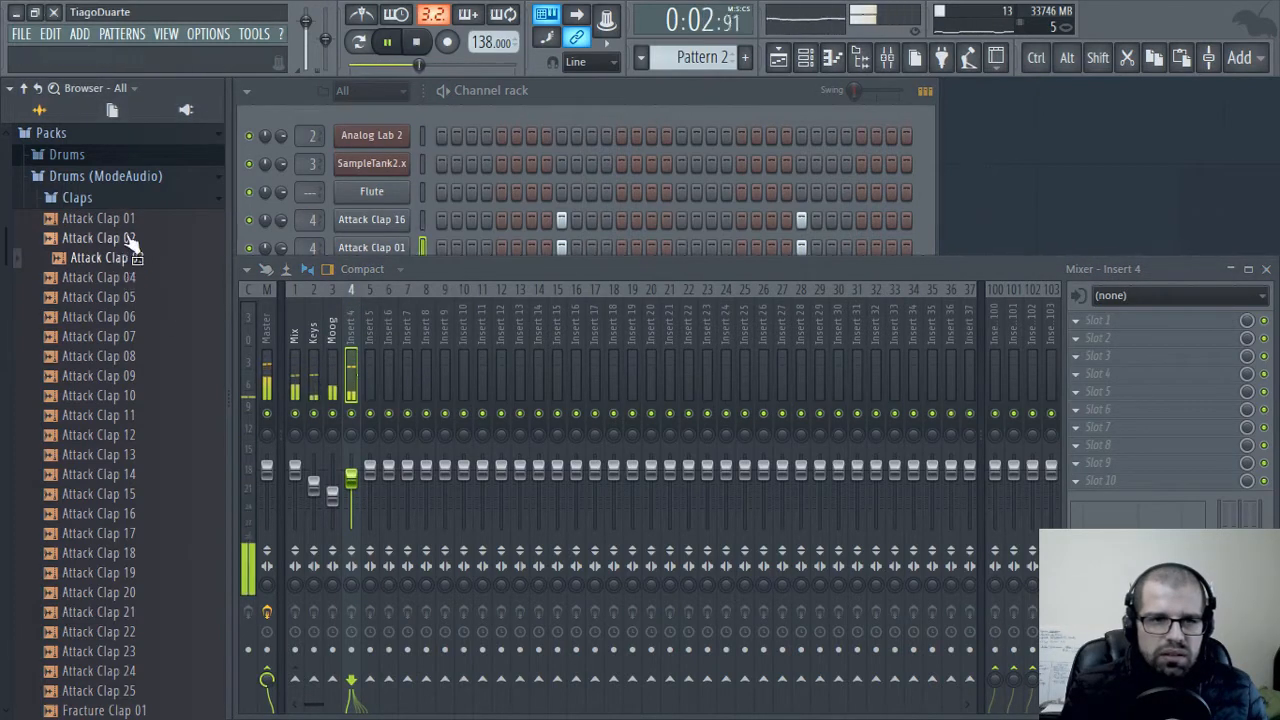
left_click(118, 240)
left_click(122, 375)
left_click(128, 435)
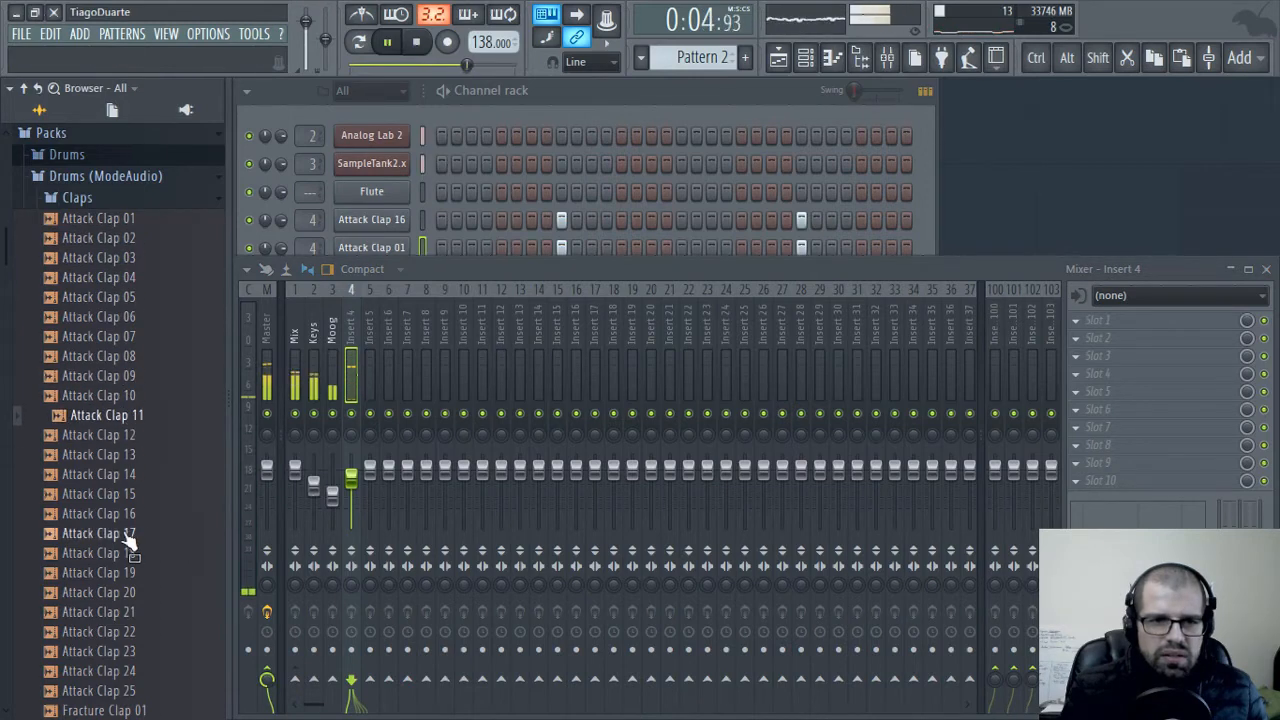
left_click(130, 692)
left_click(132, 632)
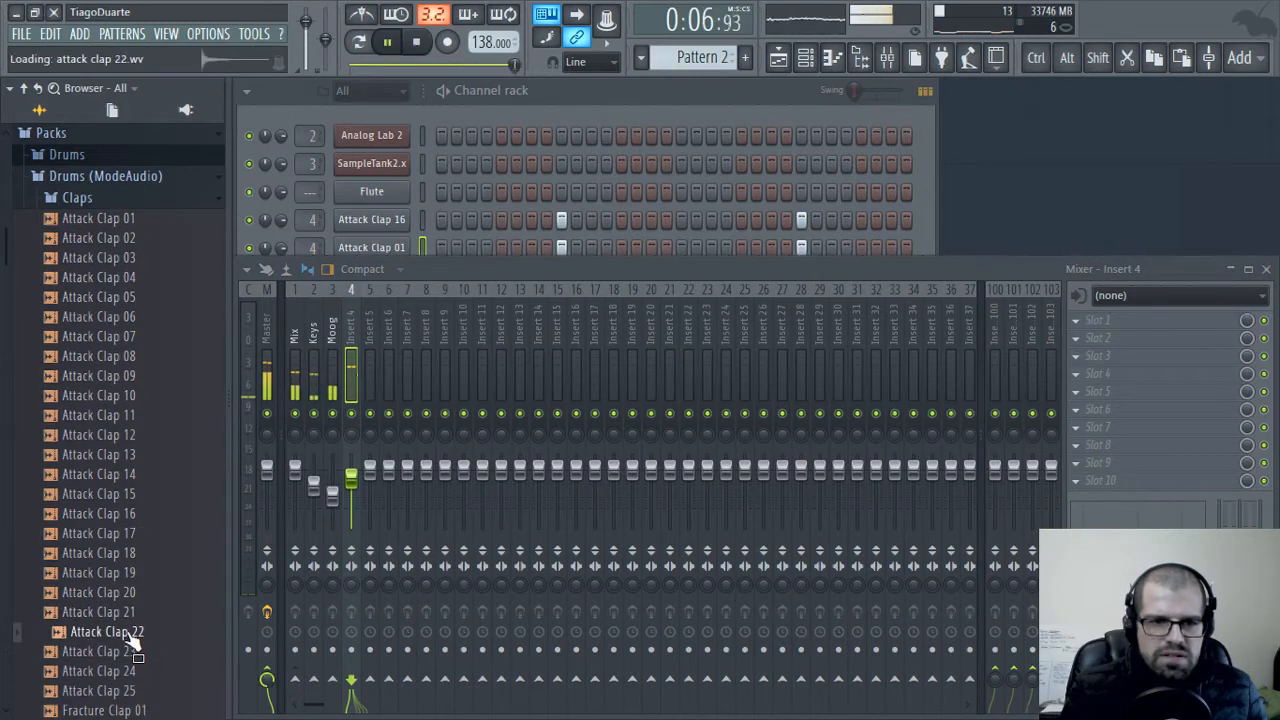
left_click(132, 610)
left_click(133, 572)
left_click(133, 536)
left_click(132, 515)
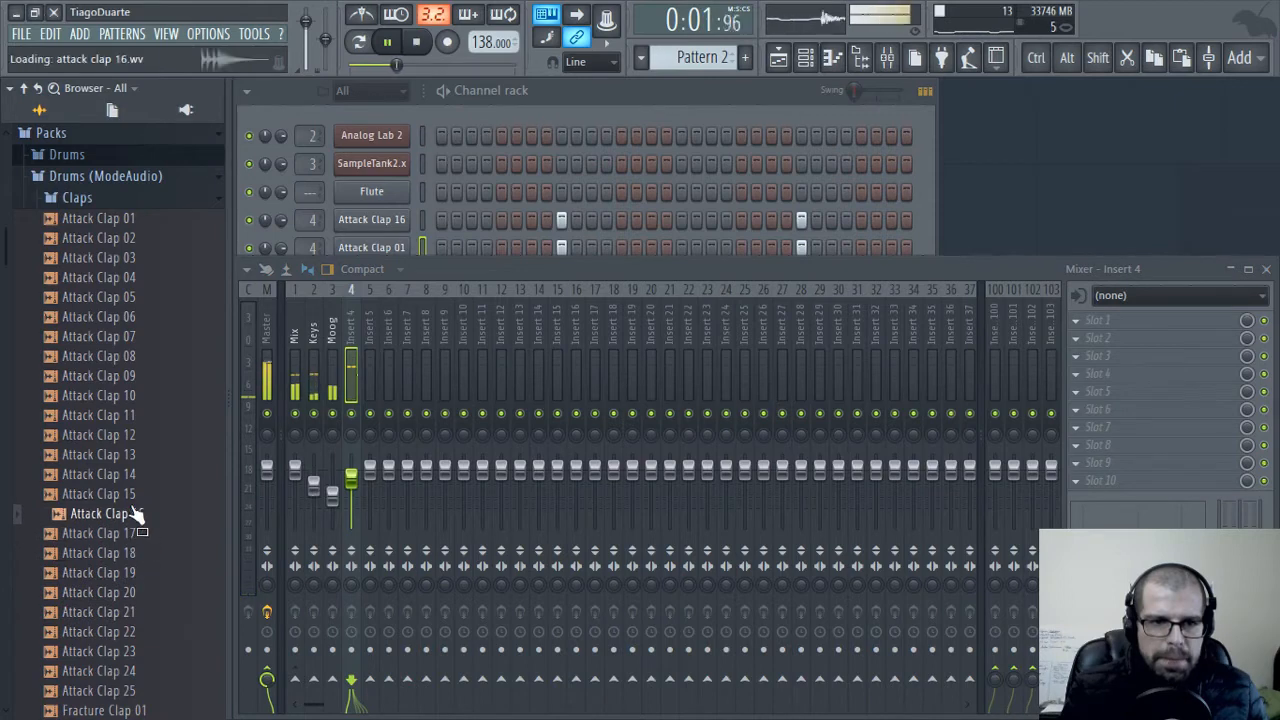
left_click(132, 495)
left_click(132, 476)
left_click(134, 438)
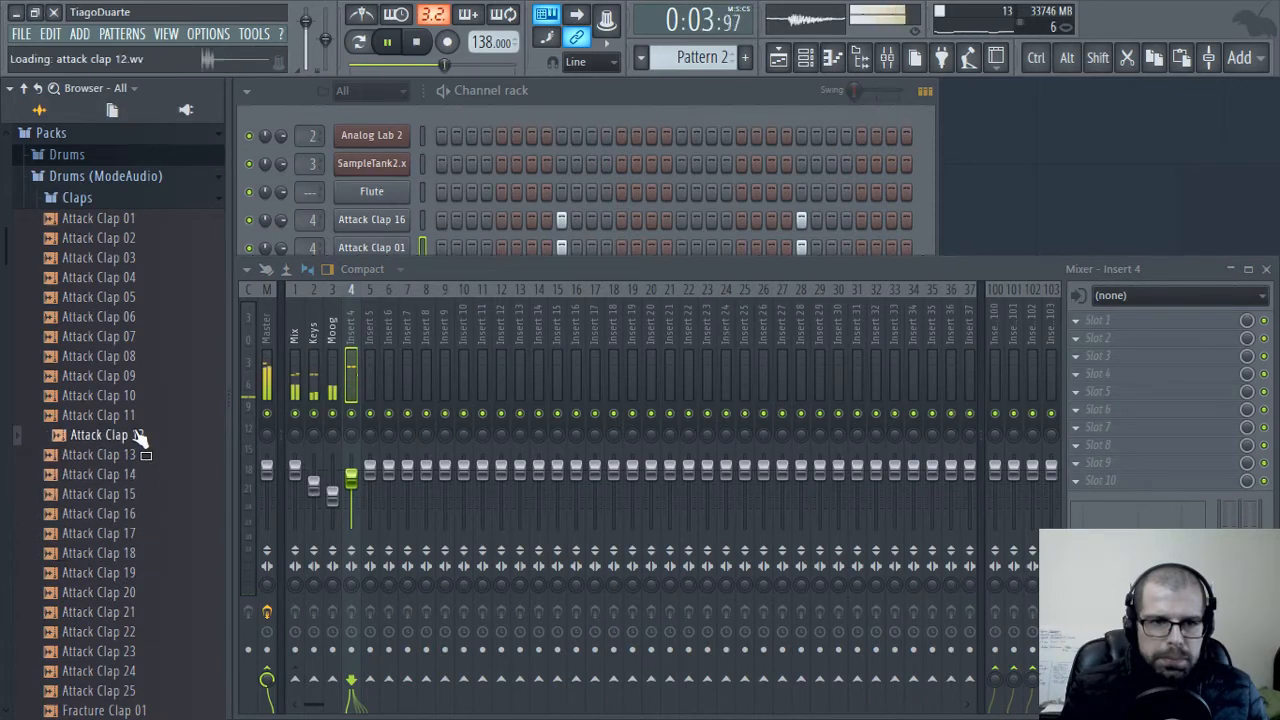
left_click(137, 418)
left_click(139, 399)
scroll(138, 405, "down", 4)
left_click(138, 402)
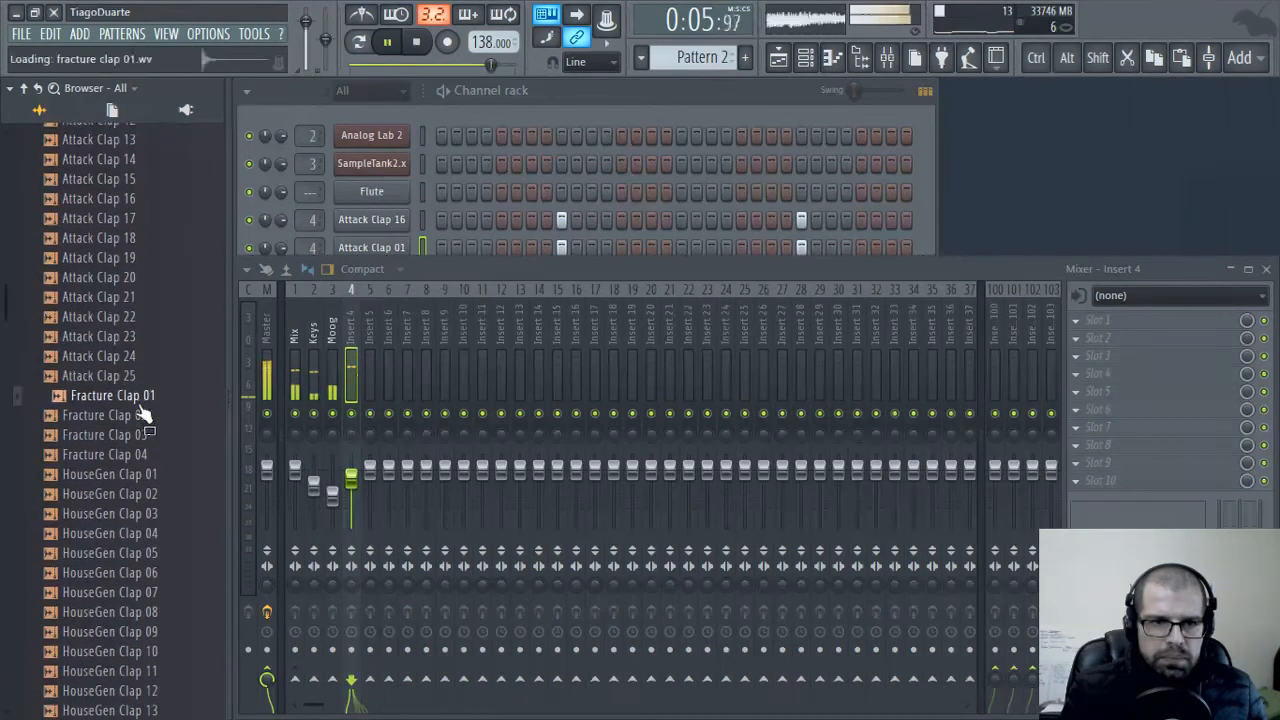
left_click(140, 415)
left_click(141, 434)
left_click(142, 455)
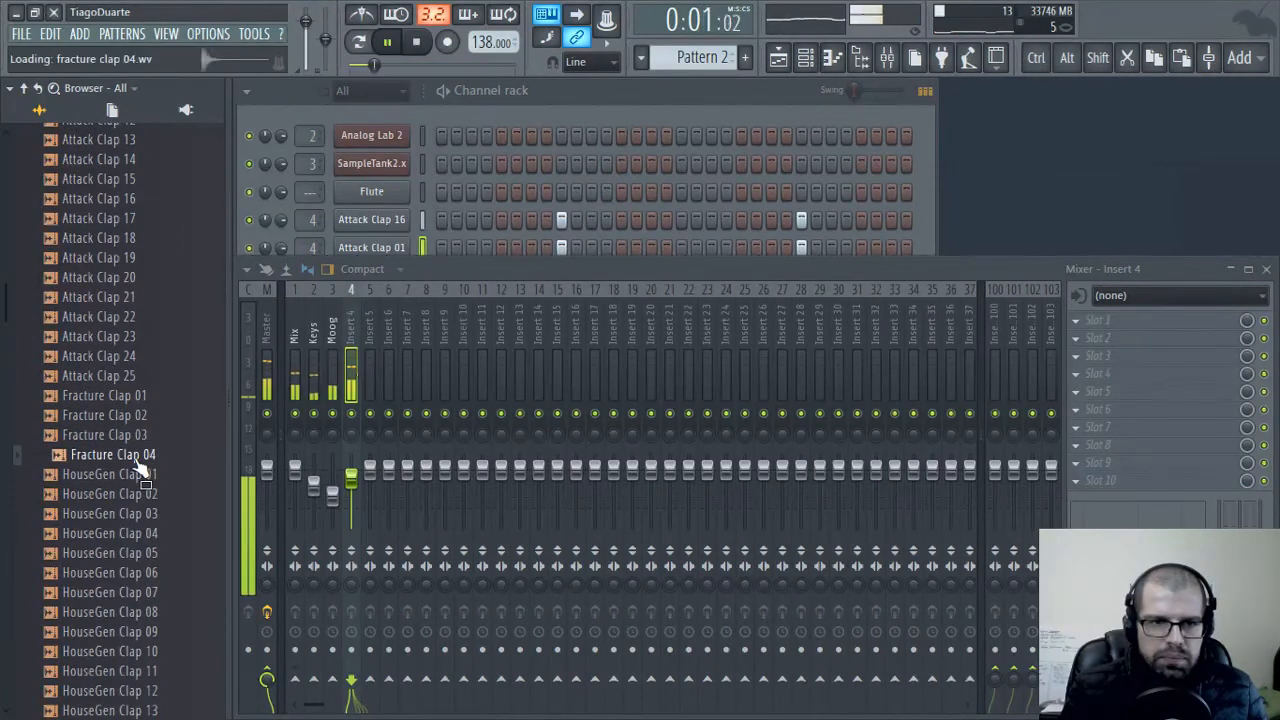
Add Fracture Clap 04 as a channel below Attack Clap 01, copying its hits on steps 9 and 25 and routing it to mixer insert 4
left_click(602, 101)
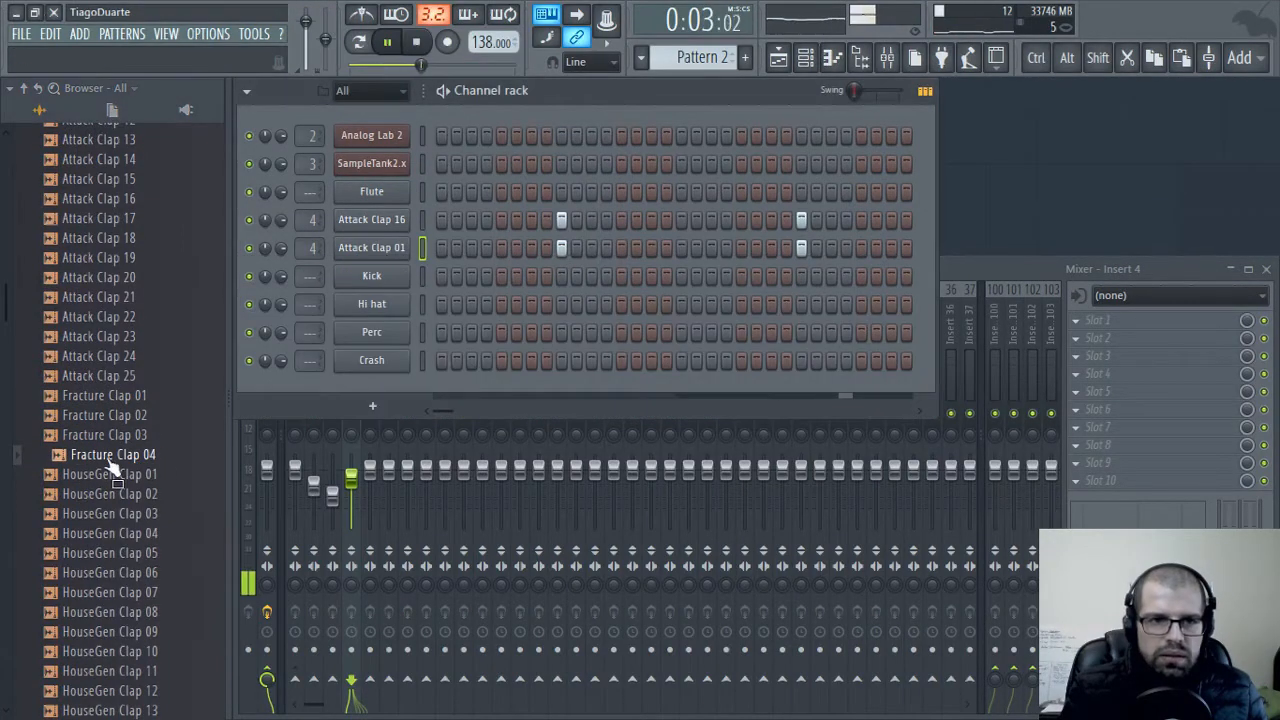
left_click_drag(113, 456, 375, 262)
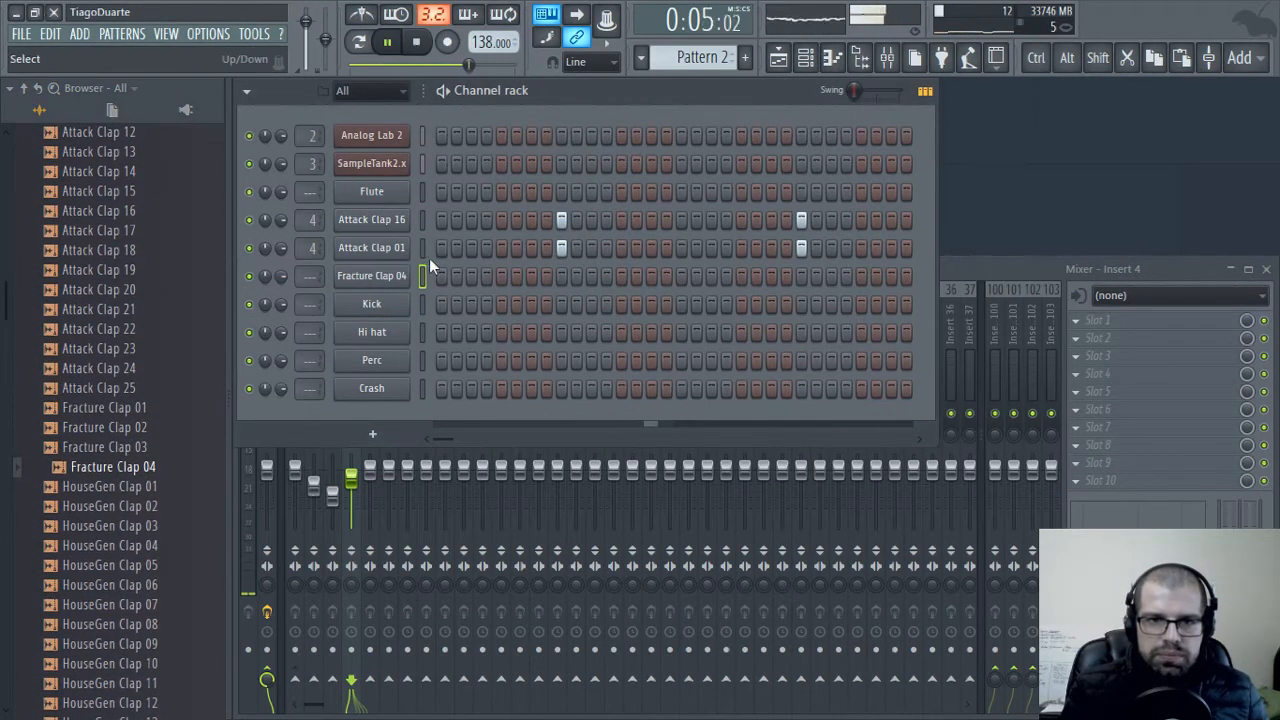
left_click(423, 254)
key("ctrl+c")
left_click(421, 281)
key("ctrl+v")
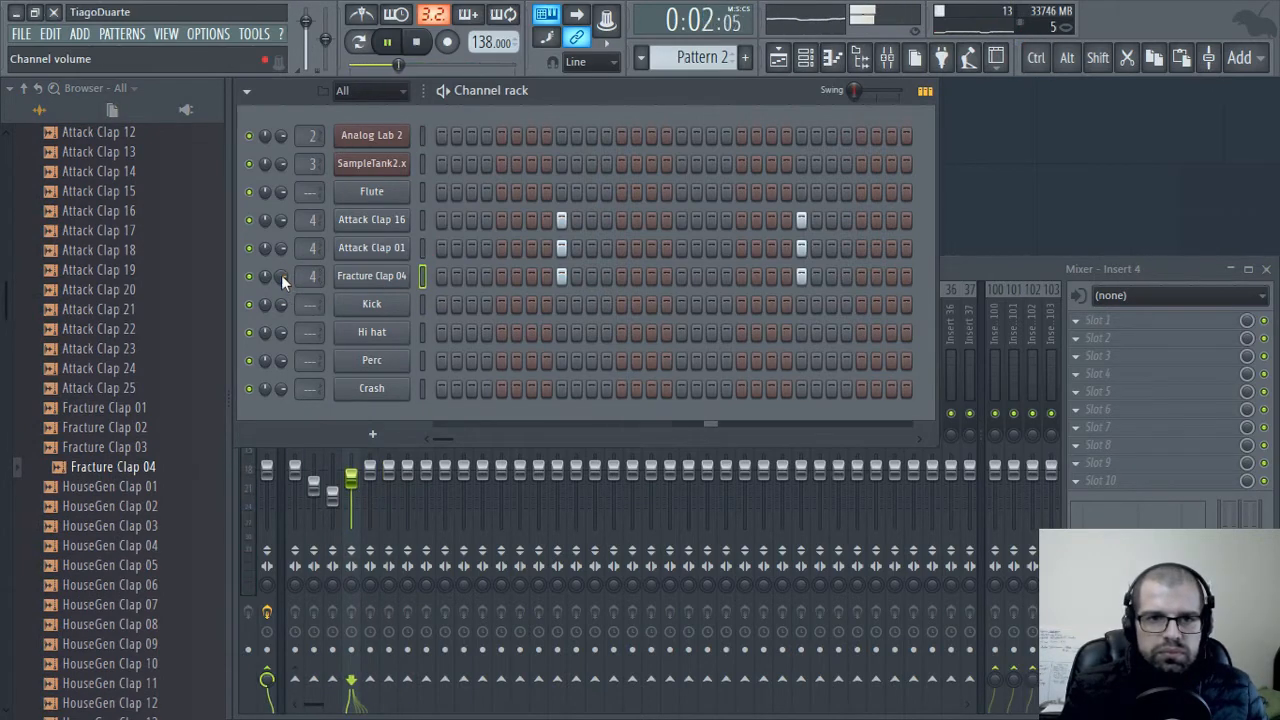
Lower the Fracture Clap 04 channel volume and bring mixer insert 4's fader down a little further
left_click_drag(281, 276, 281, 284)
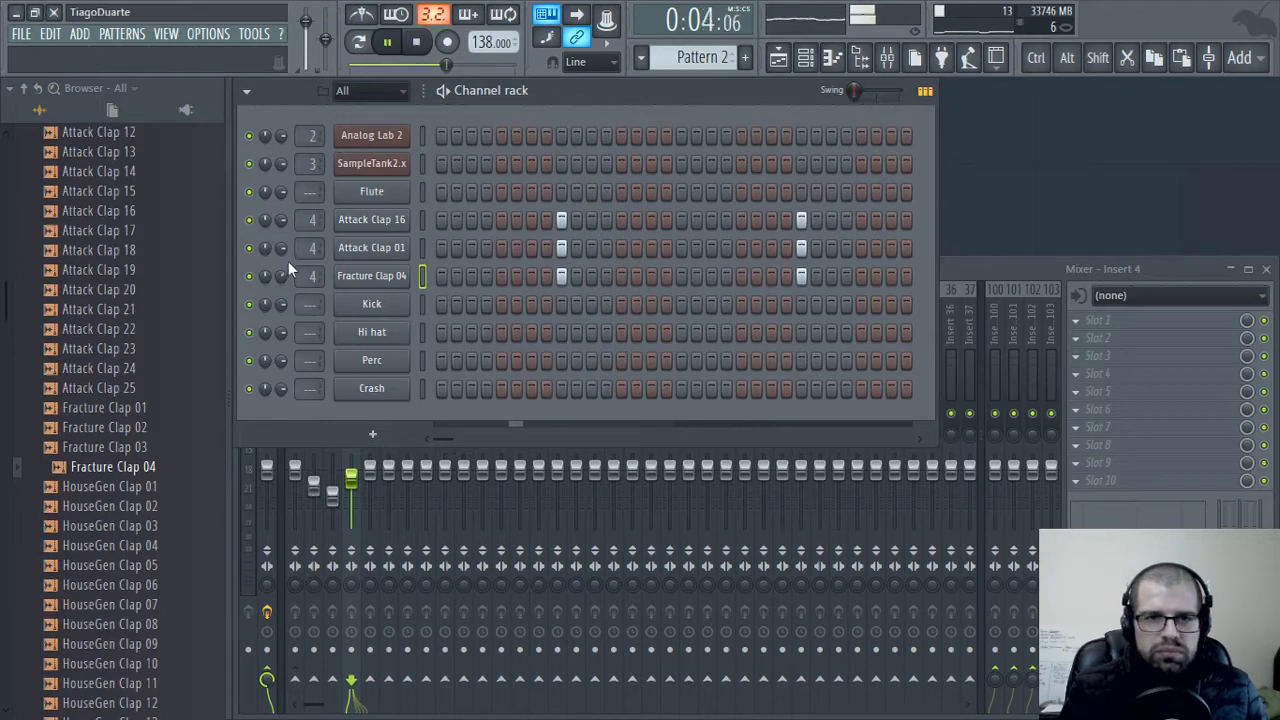
left_click(998, 278)
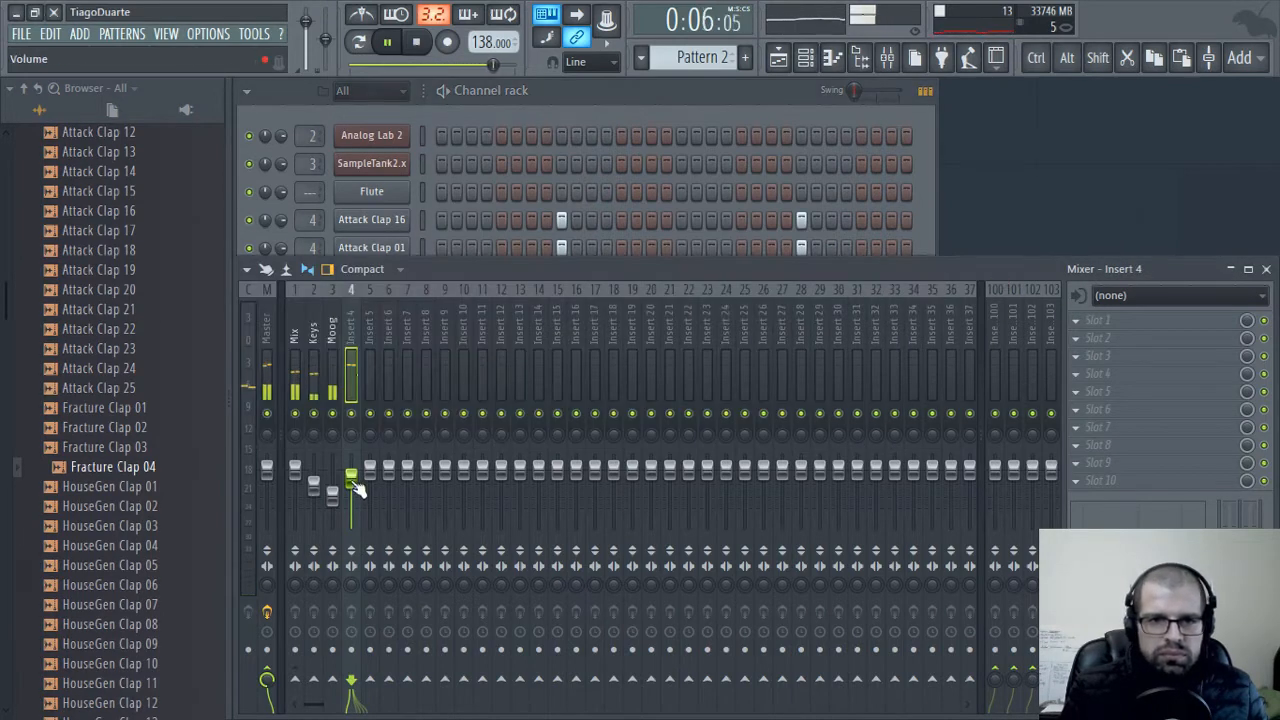
left_click_drag(357, 488, 367, 492)
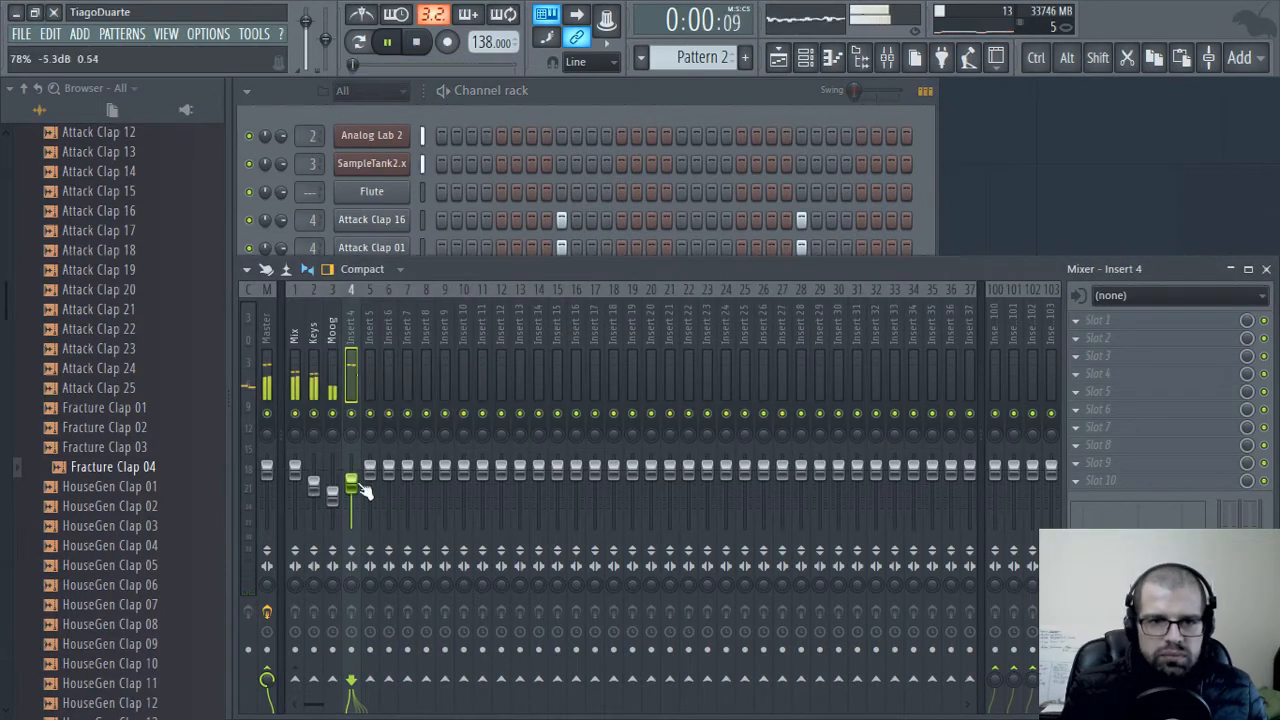
Route mixer insert 4 only to the Mix insert and rename it Clap
right_click(295, 680)
left_click(330, 648)
double_click(349, 326)
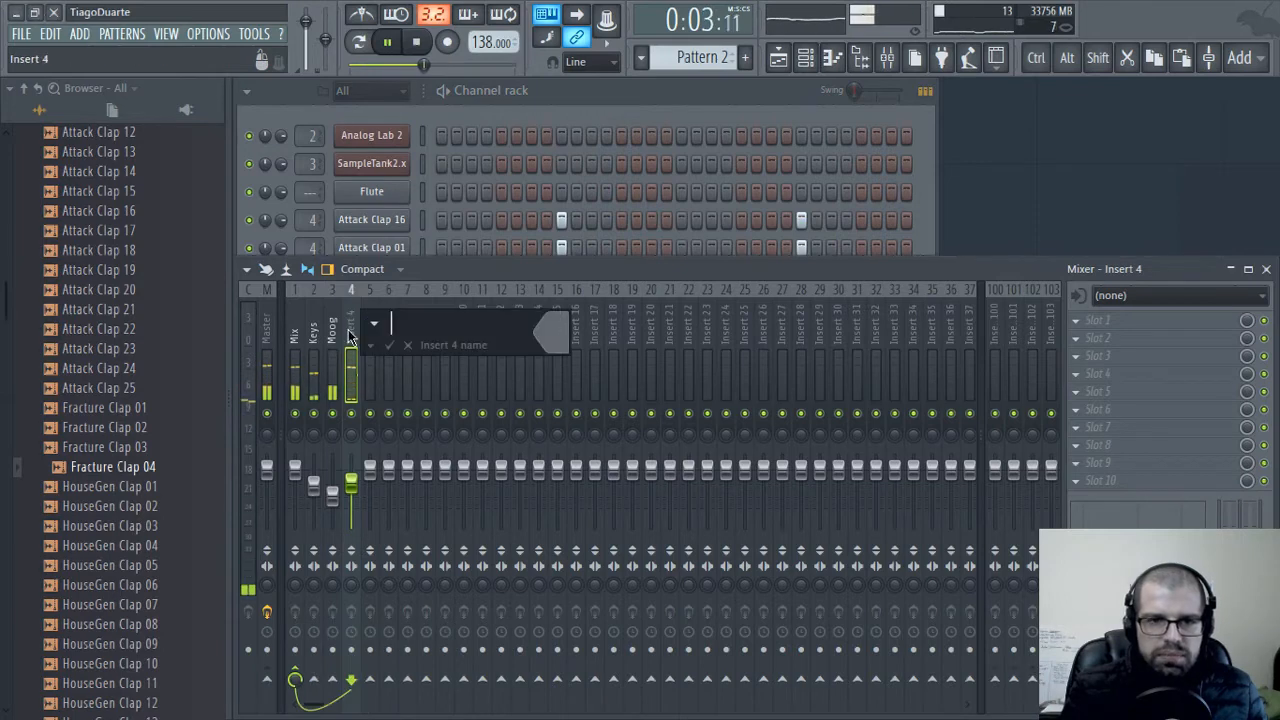
type("Clap")
key("Return")
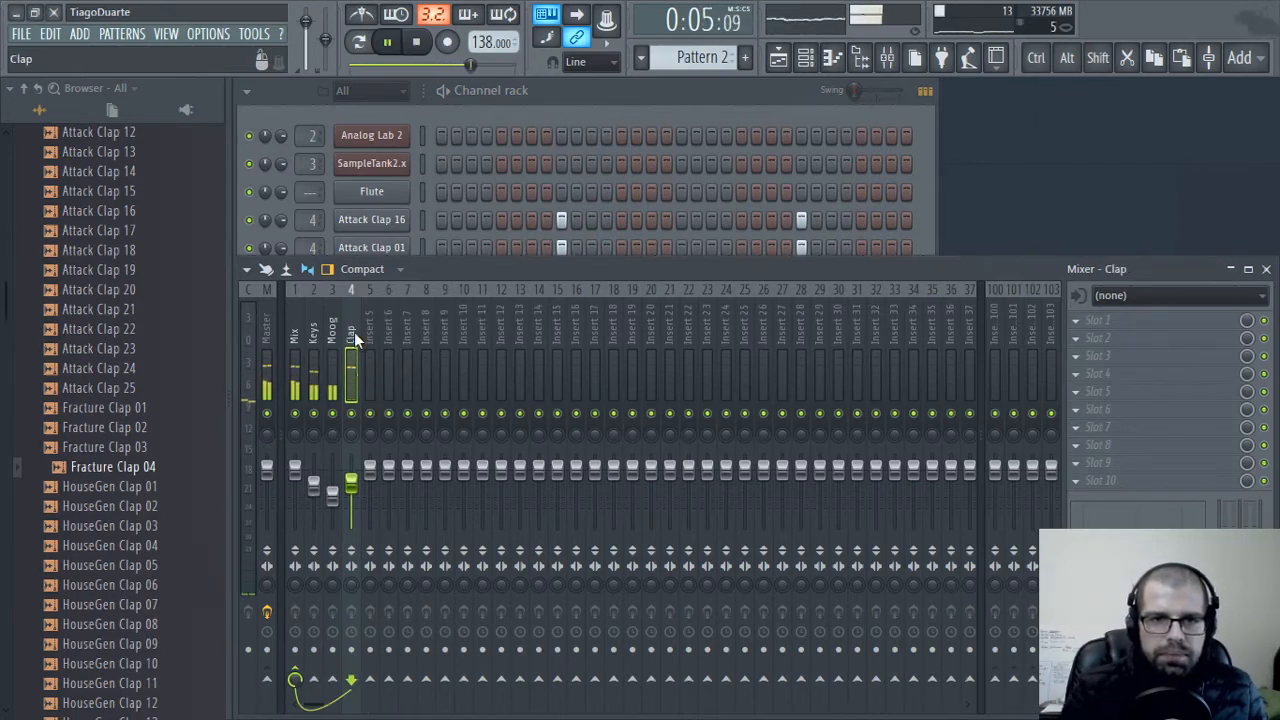
Load Attack Kick 04 from the ModeAudio Kicks folder into the Kick channel and route it to mixer insert 5
left_click(517, 105)
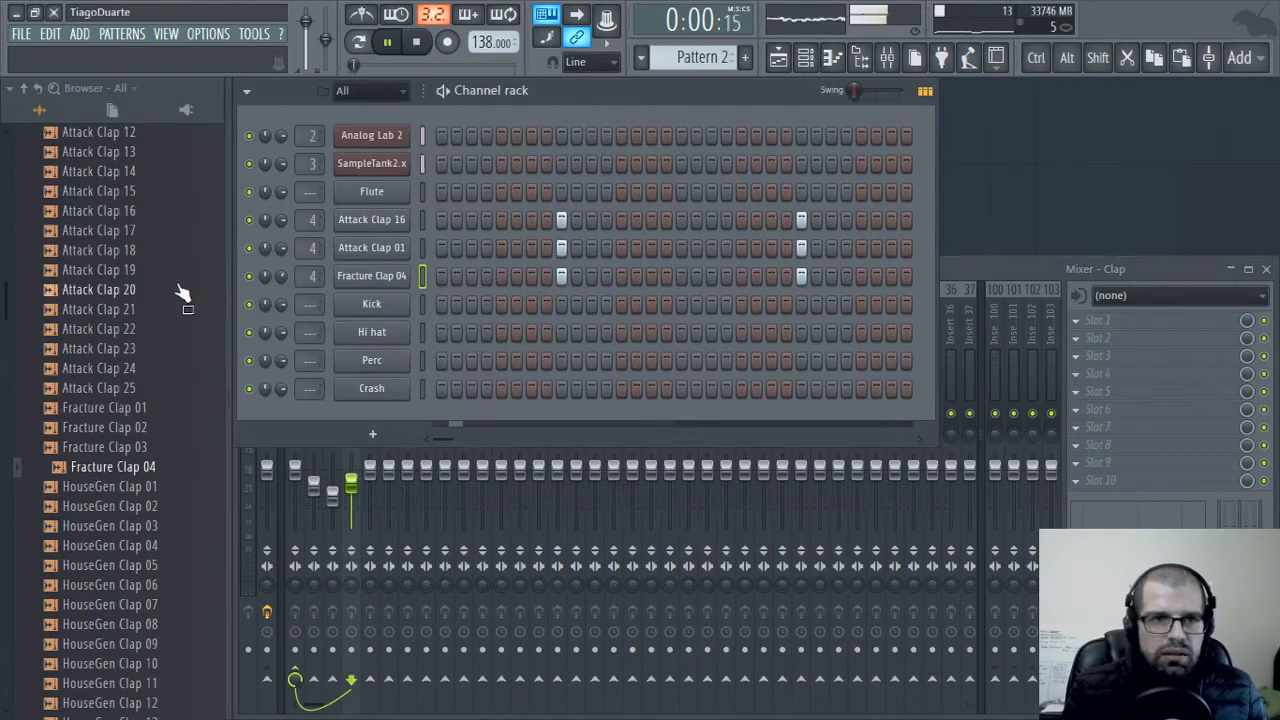
scroll(128, 357, "up", 5)
scroll(125, 345, "up", 2)
left_click(100, 368)
scroll(103, 480, "down", 3)
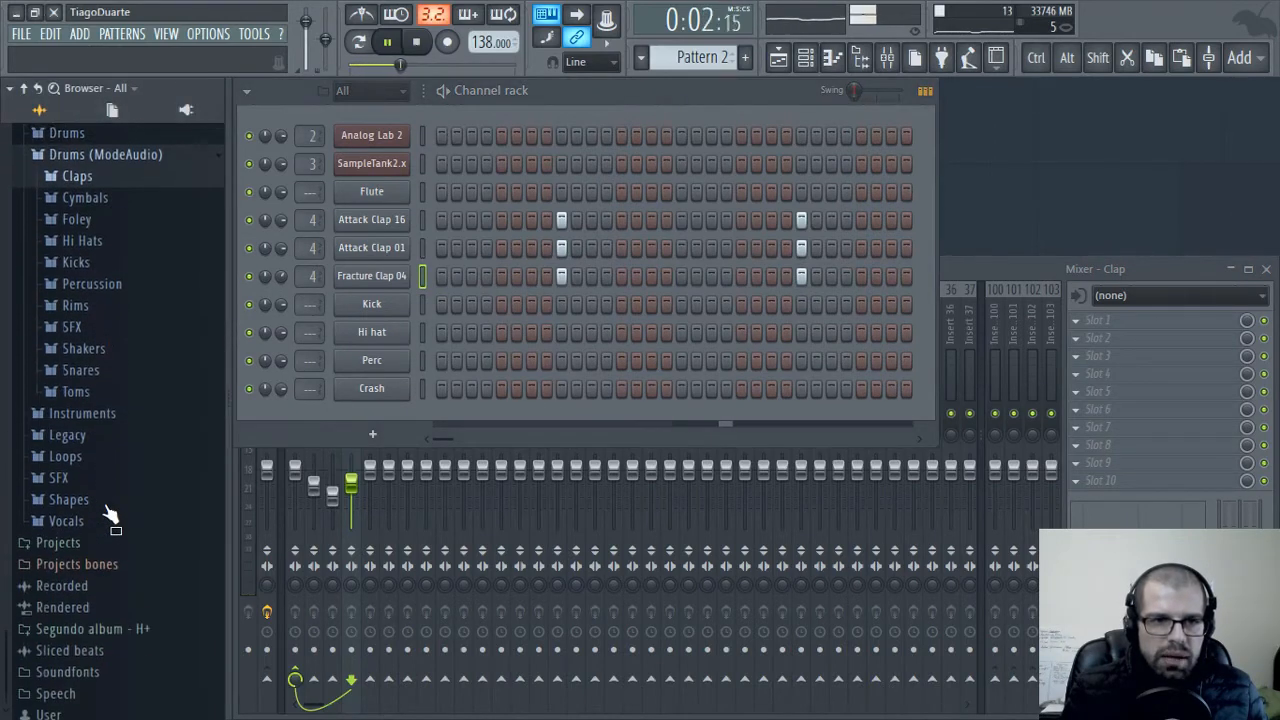
left_click(76, 256)
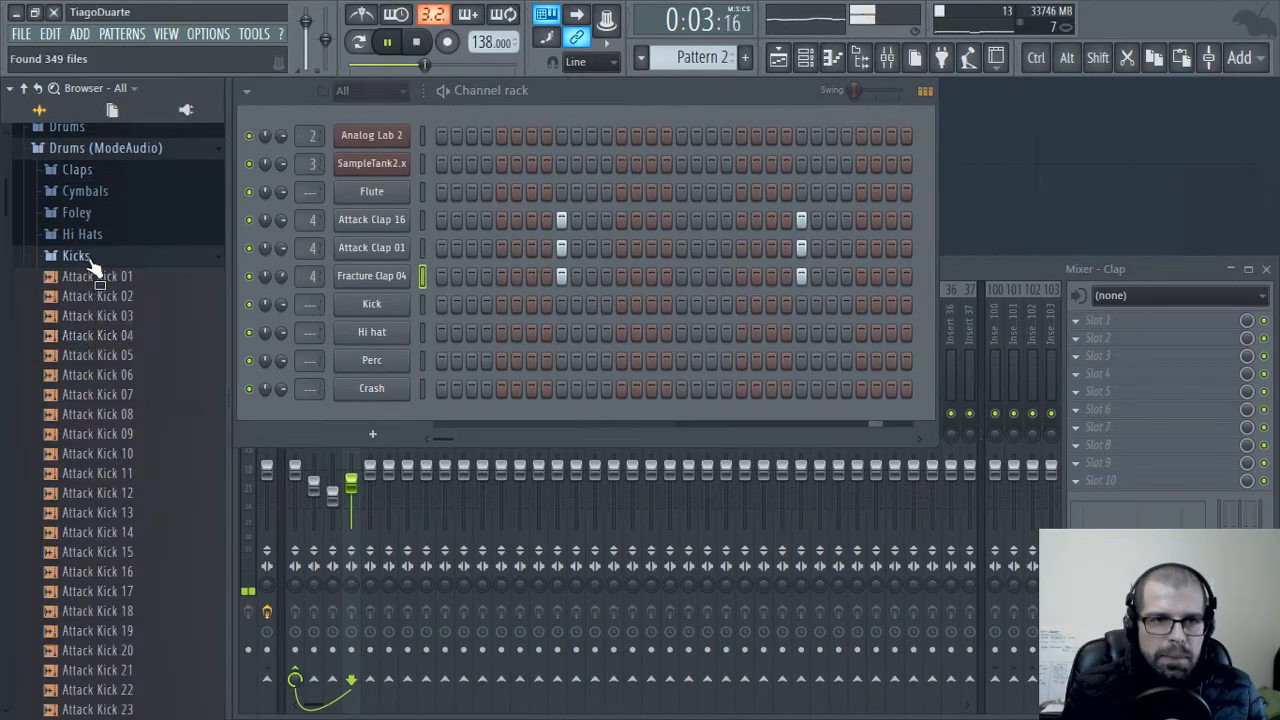
left_click_drag(100, 316, 108, 328)
left_click(100, 335)
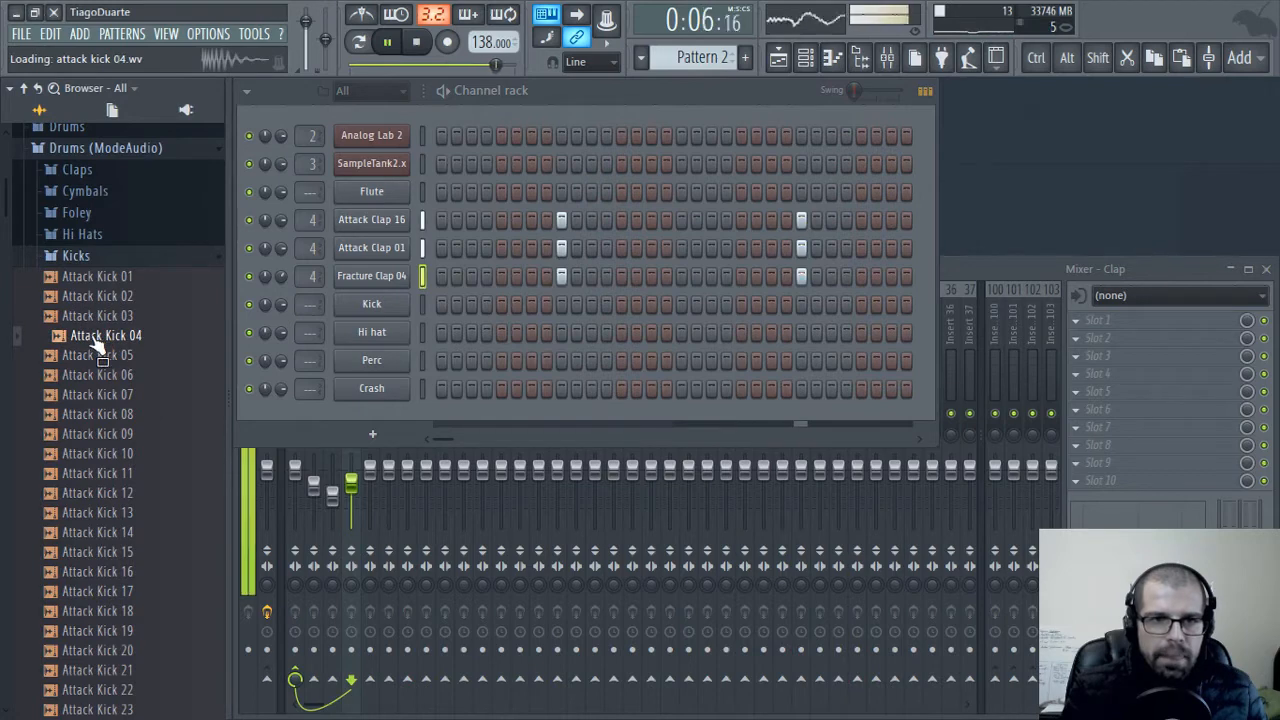
left_click_drag(87, 342, 368, 303)
scroll(305, 304, "up", 4)
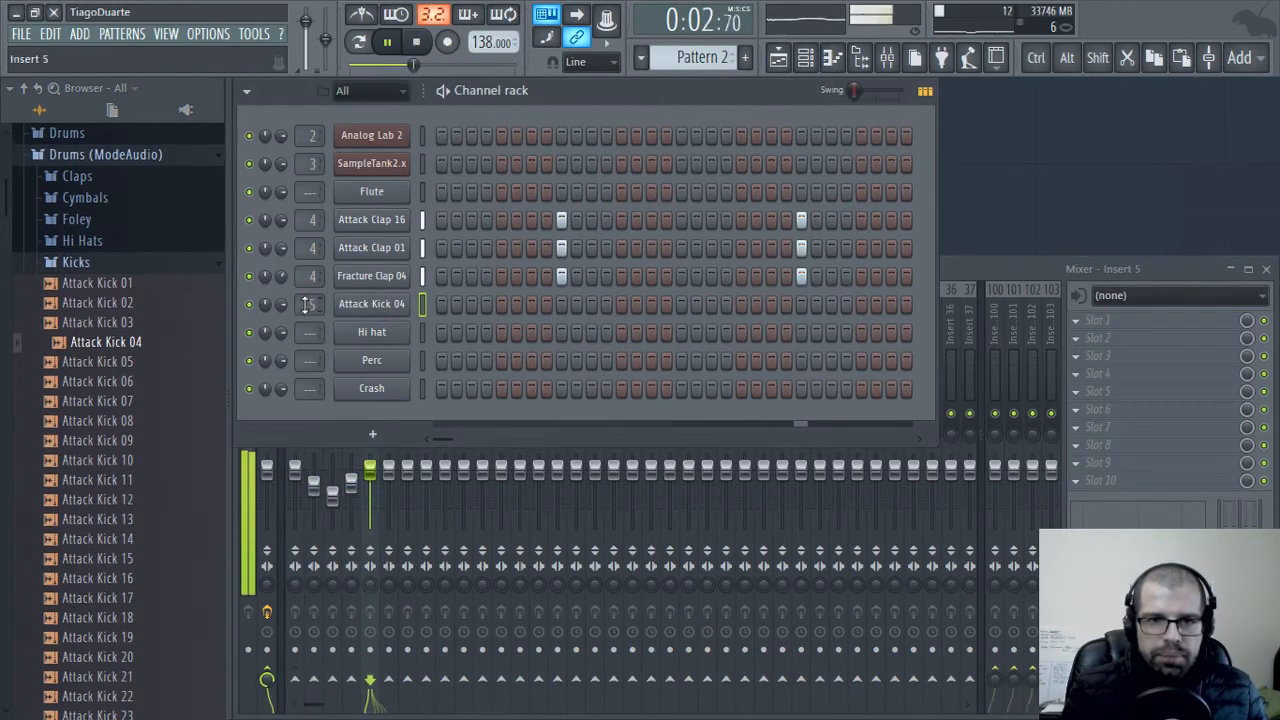
Increase the fade-out of the Attack Kick 04 sample to shorten its tail
left_click(401, 308)
left_click_drag(360, 377, 360, 330)
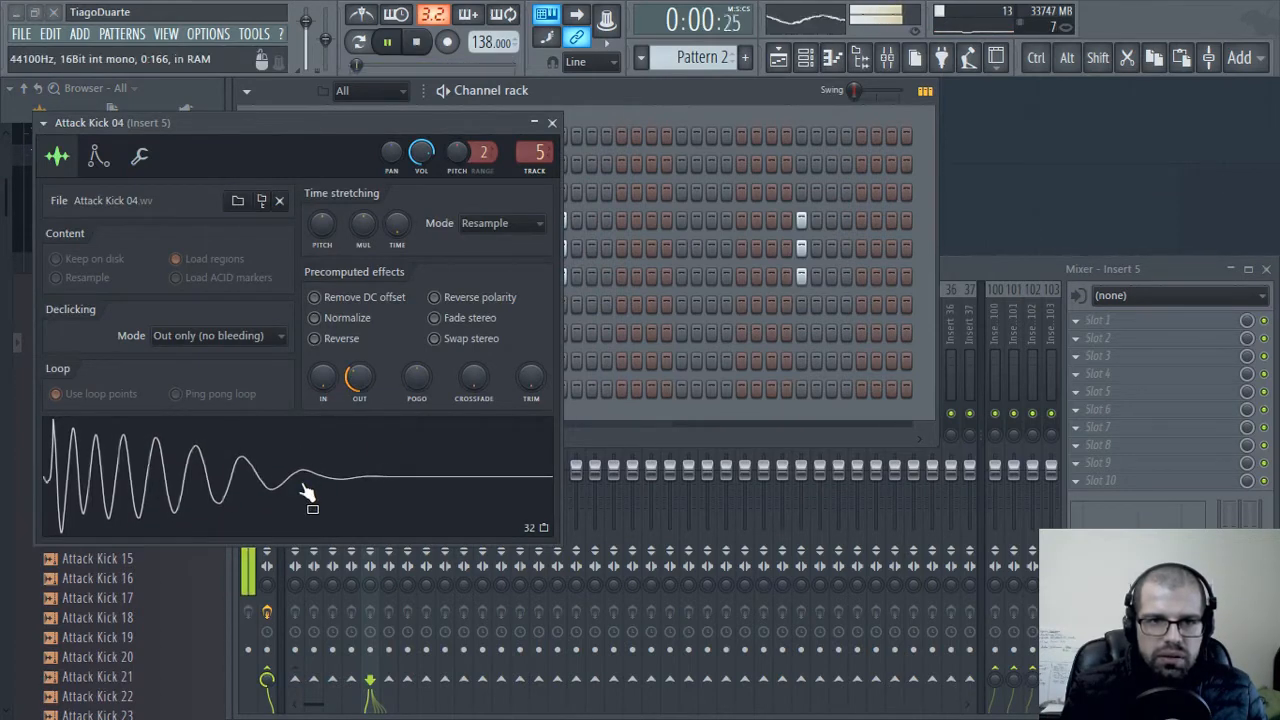
left_click_drag(359, 378, 359, 366)
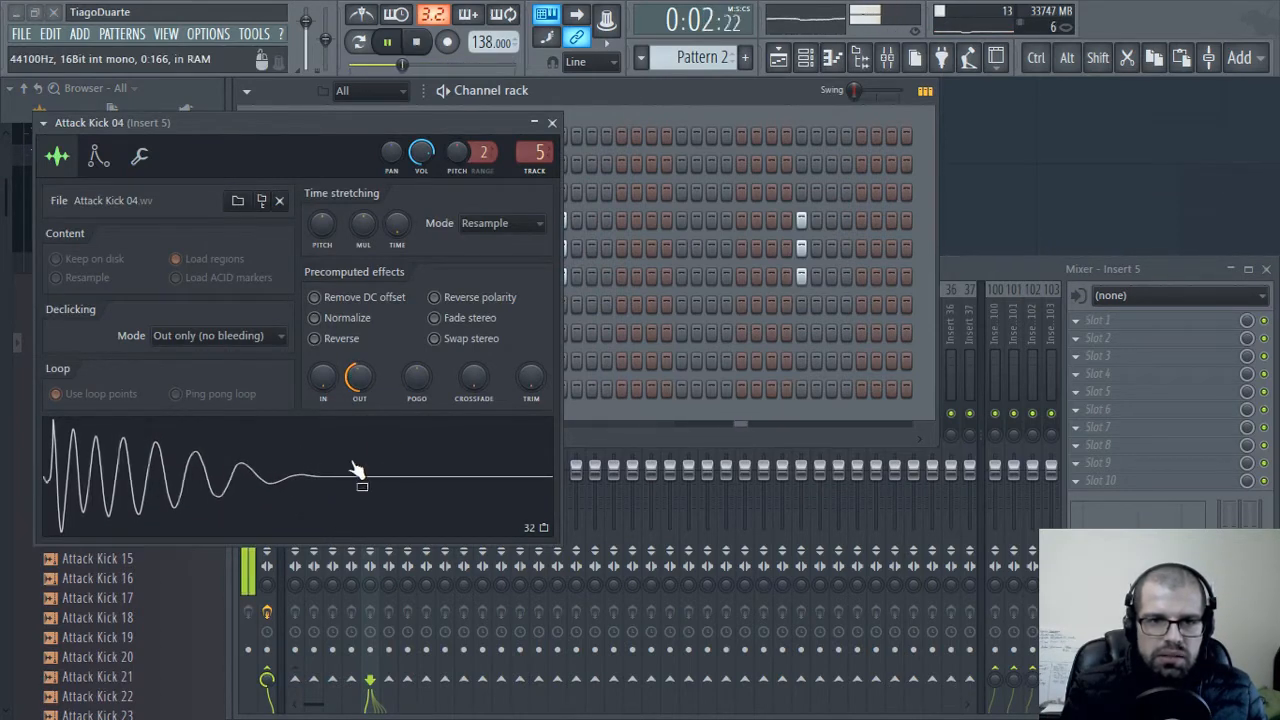
left_click(552, 122)
Program Attack Kick 04 hits on steps 1, 5, 13, 17, 19 and 23, then play the pattern
left_click(442, 305)
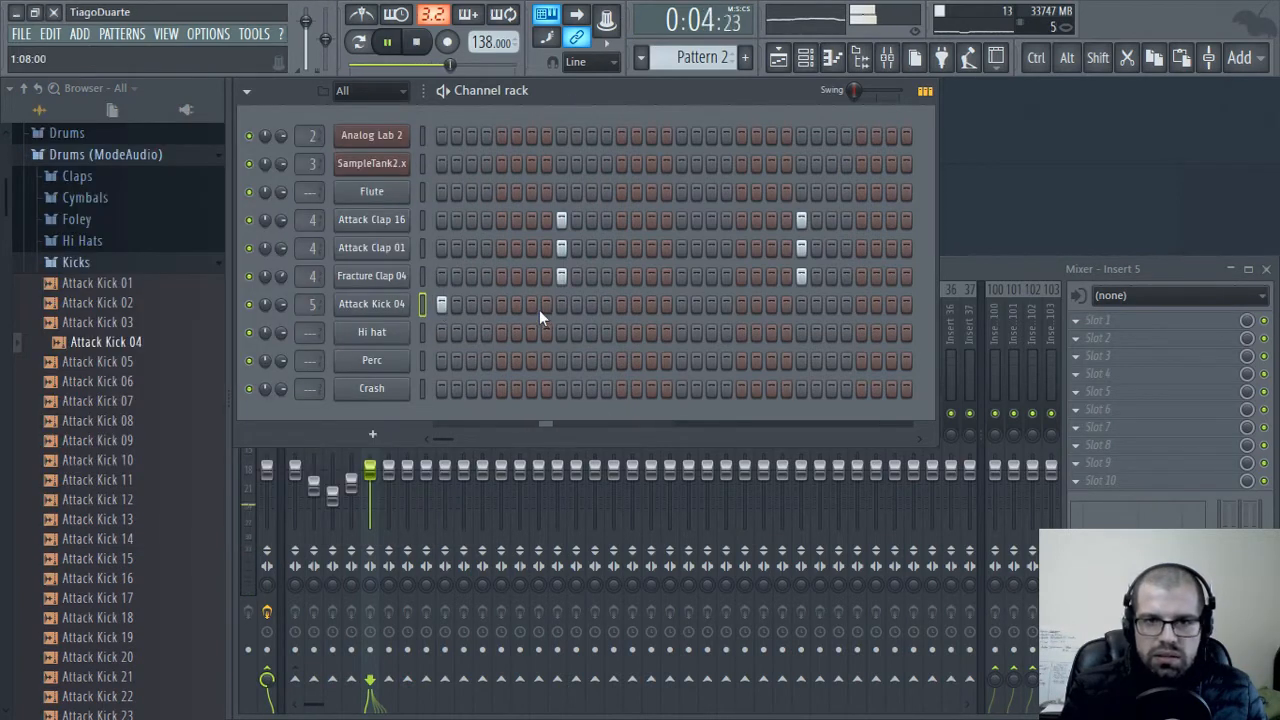
key("space")
left_click(500, 305)
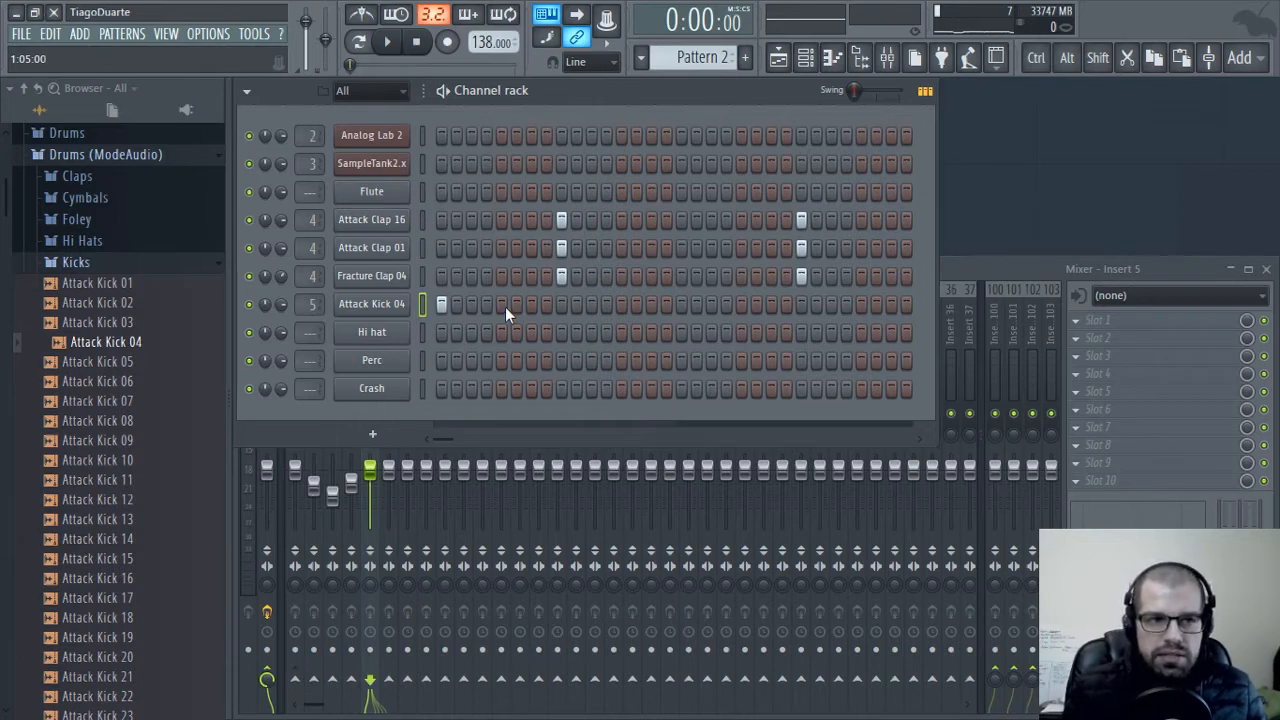
key("space")
left_click(501, 304)
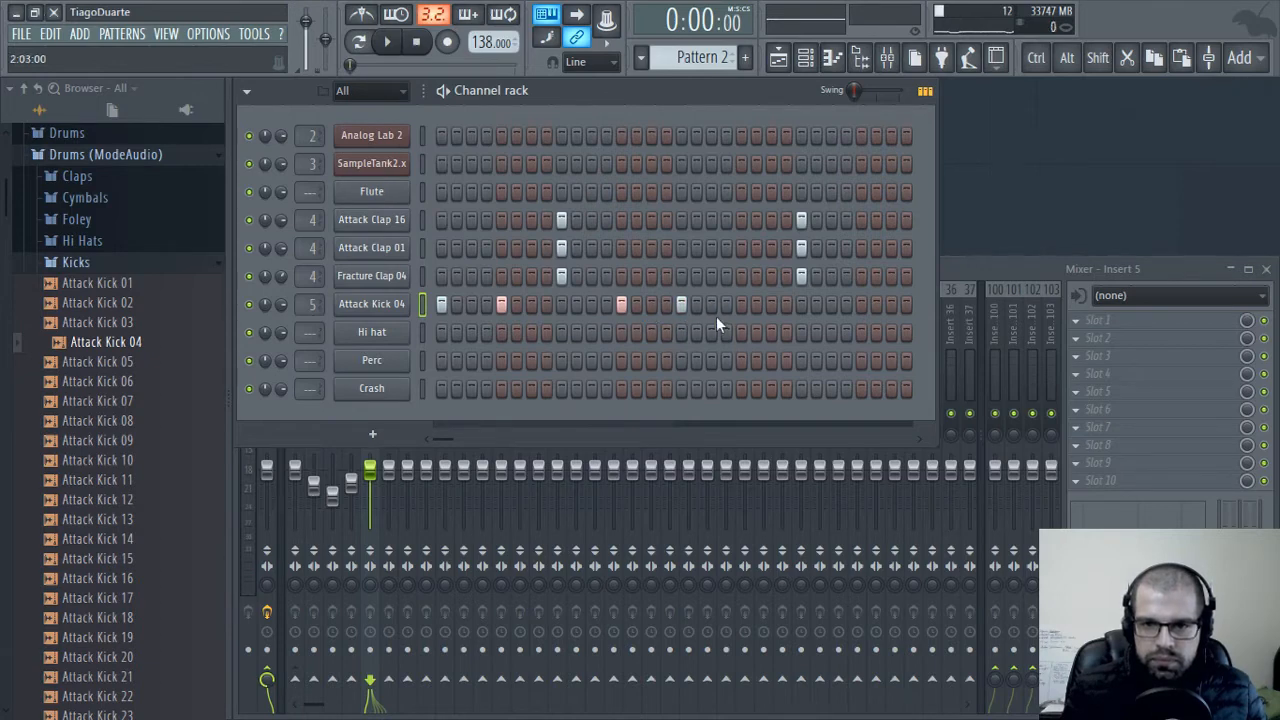
key("space")
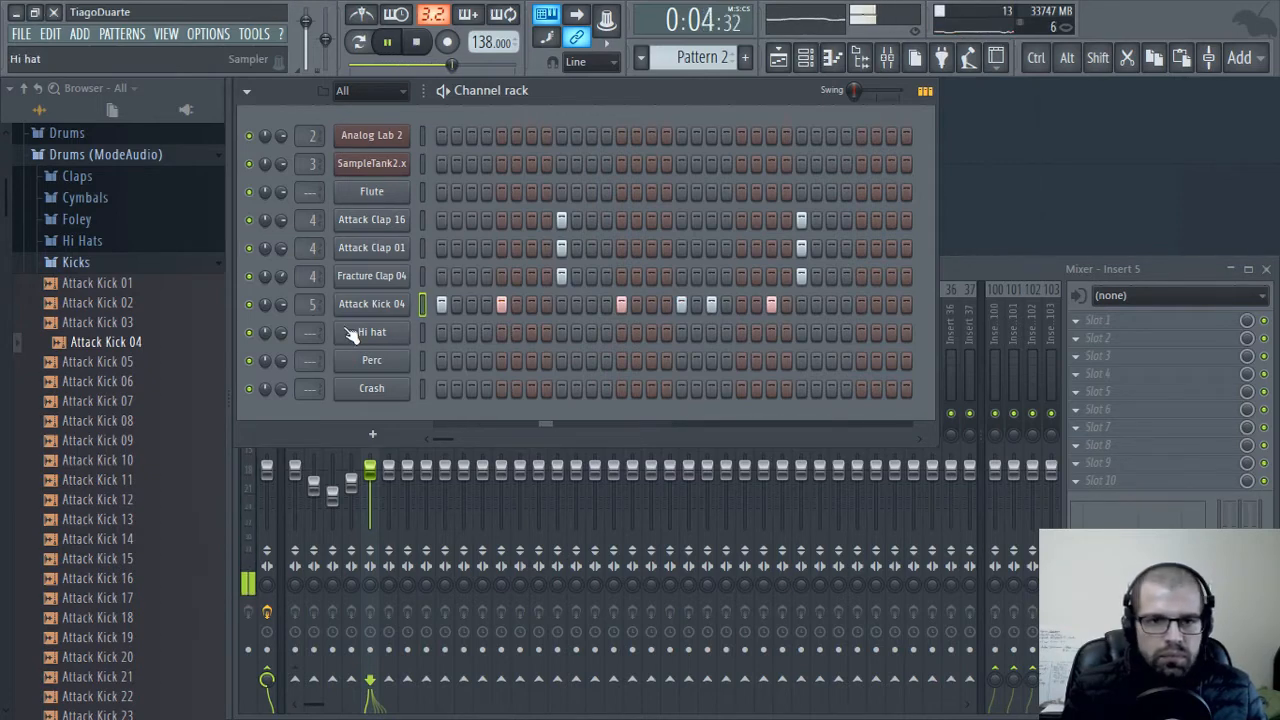
Audition Attack Hat 06 to 17 from the ModeAudio Hi Hats folder over the playing beat
left_click(85, 263)
left_click(98, 245)
left_click(101, 362)
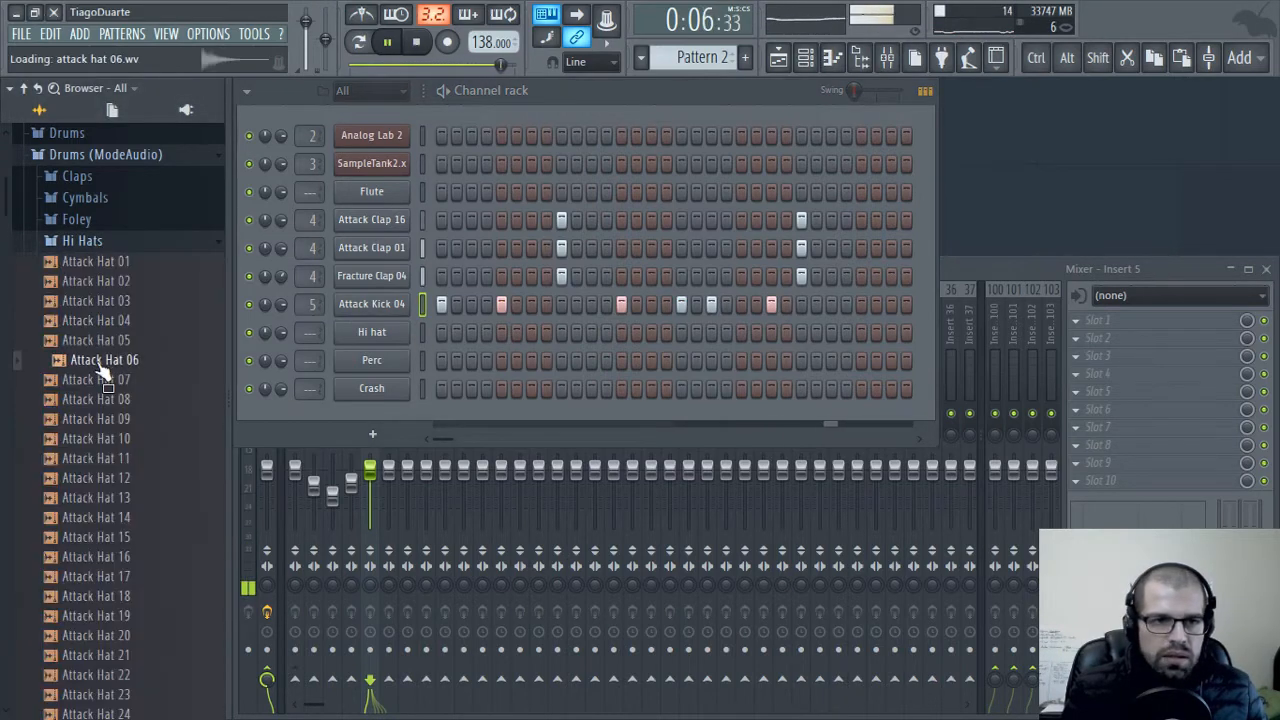
left_click(124, 364)
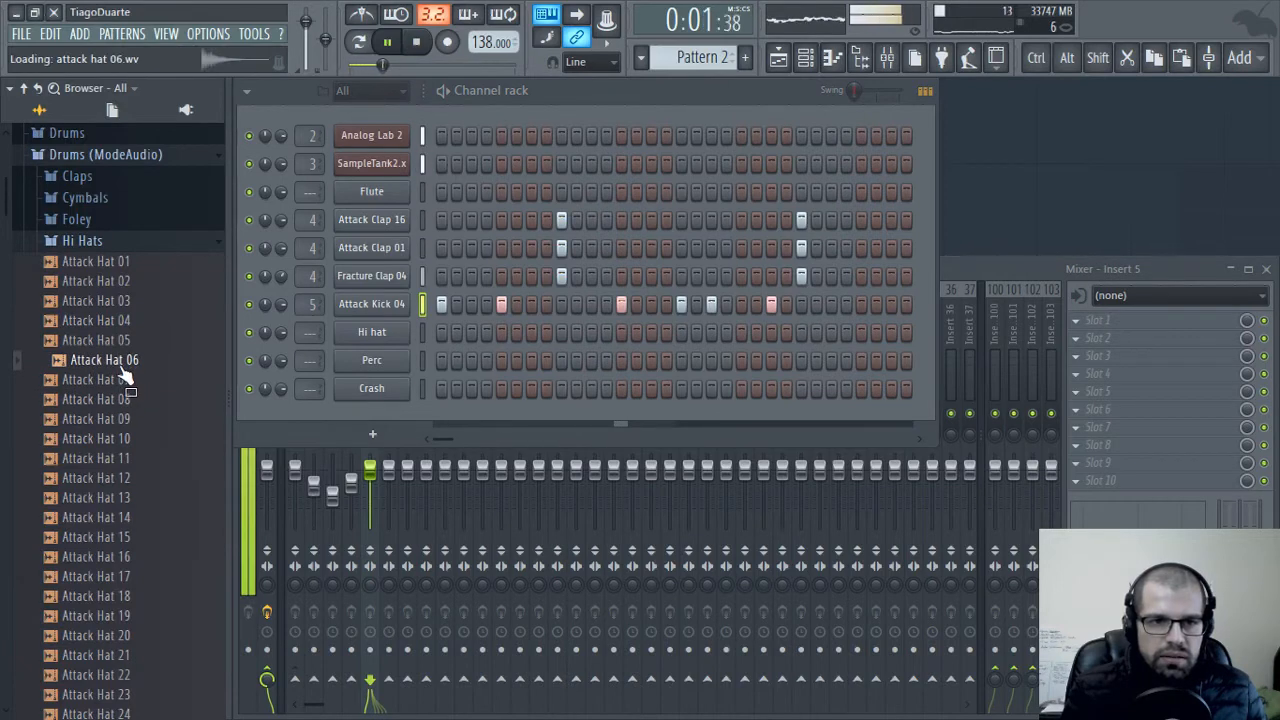
left_click(122, 380)
left_click(116, 399)
left_click(115, 419)
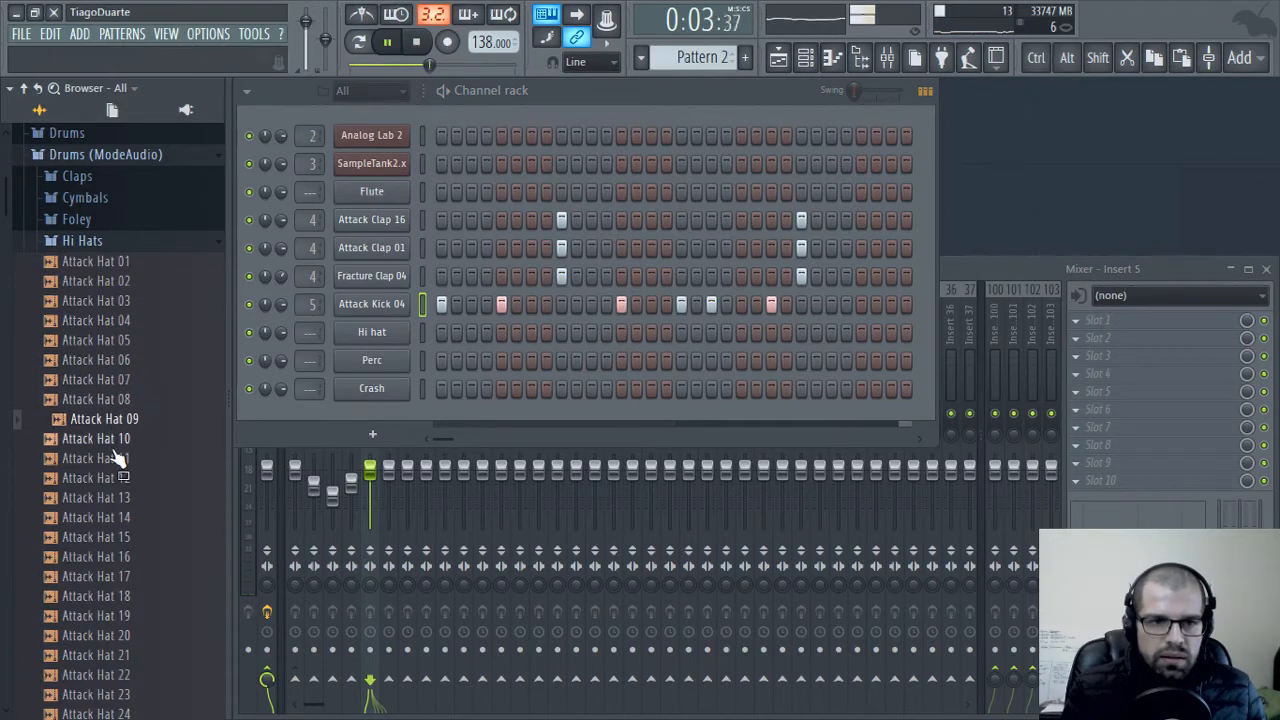
left_click(116, 442)
left_click(120, 460)
left_click(122, 479)
left_click(124, 498)
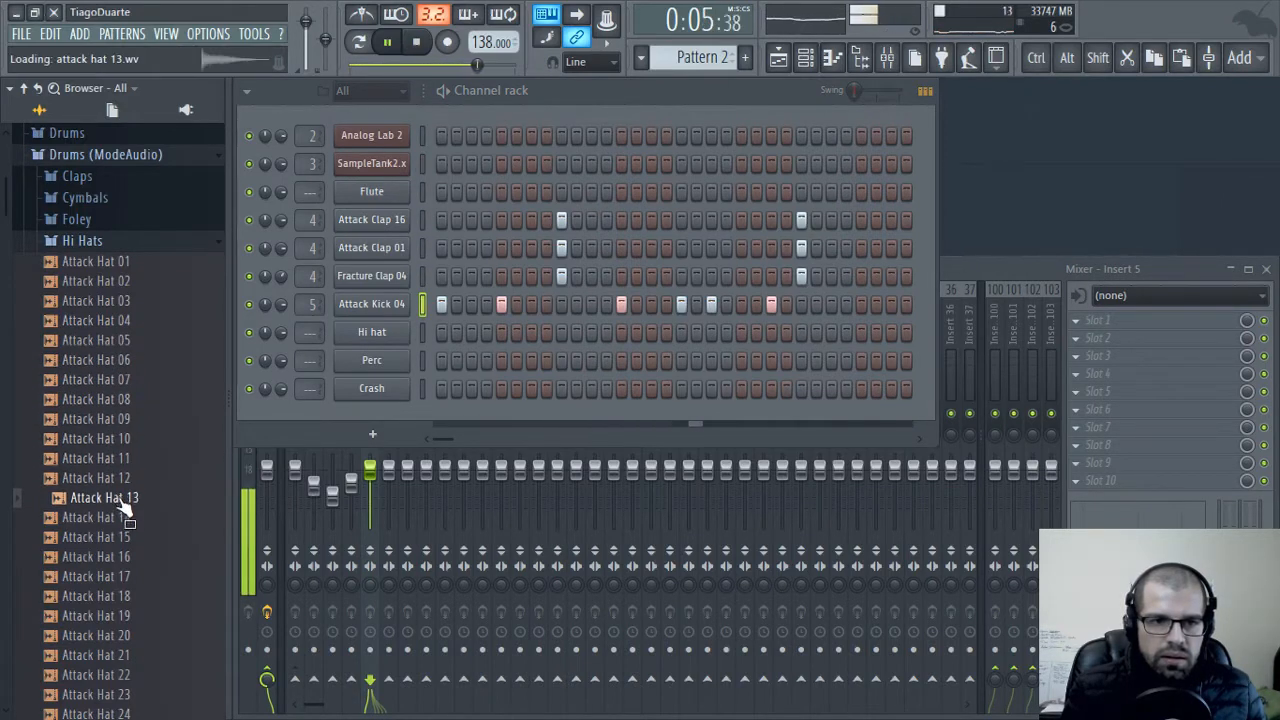
left_click(118, 481)
left_click(102, 497)
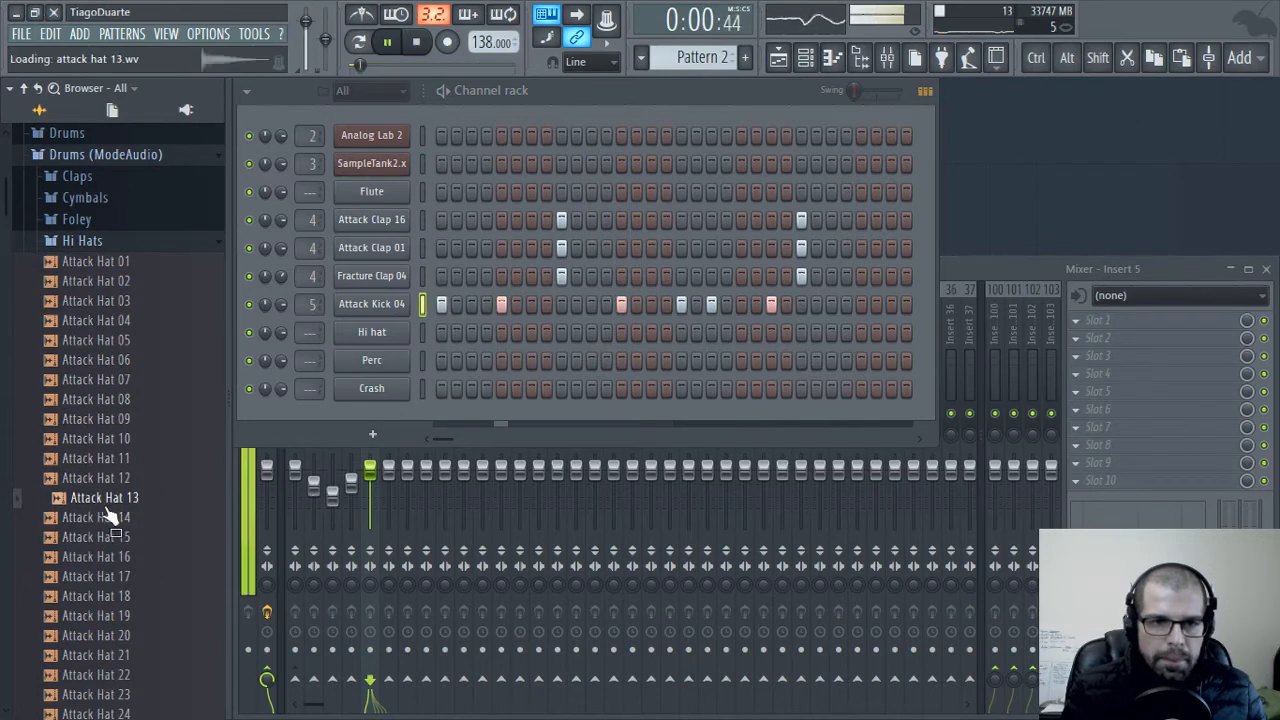
left_click(103, 517)
left_click(104, 537)
left_click(101, 557)
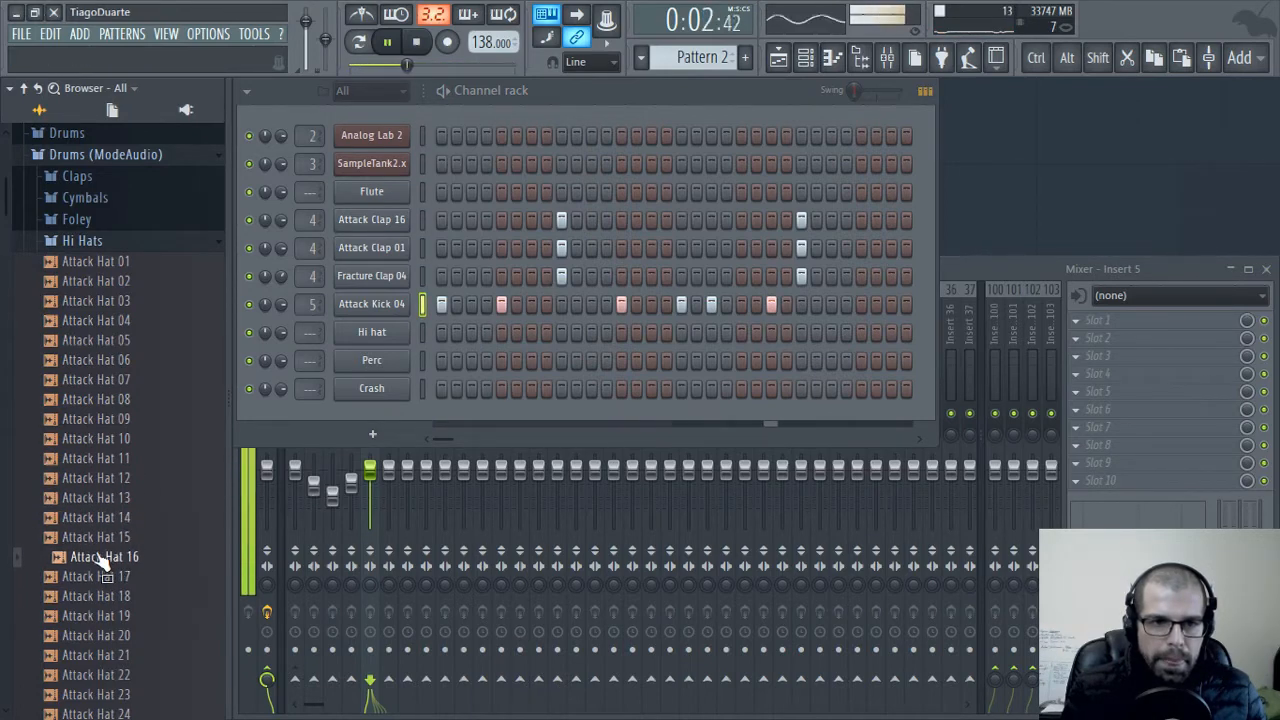
left_click(80, 577)
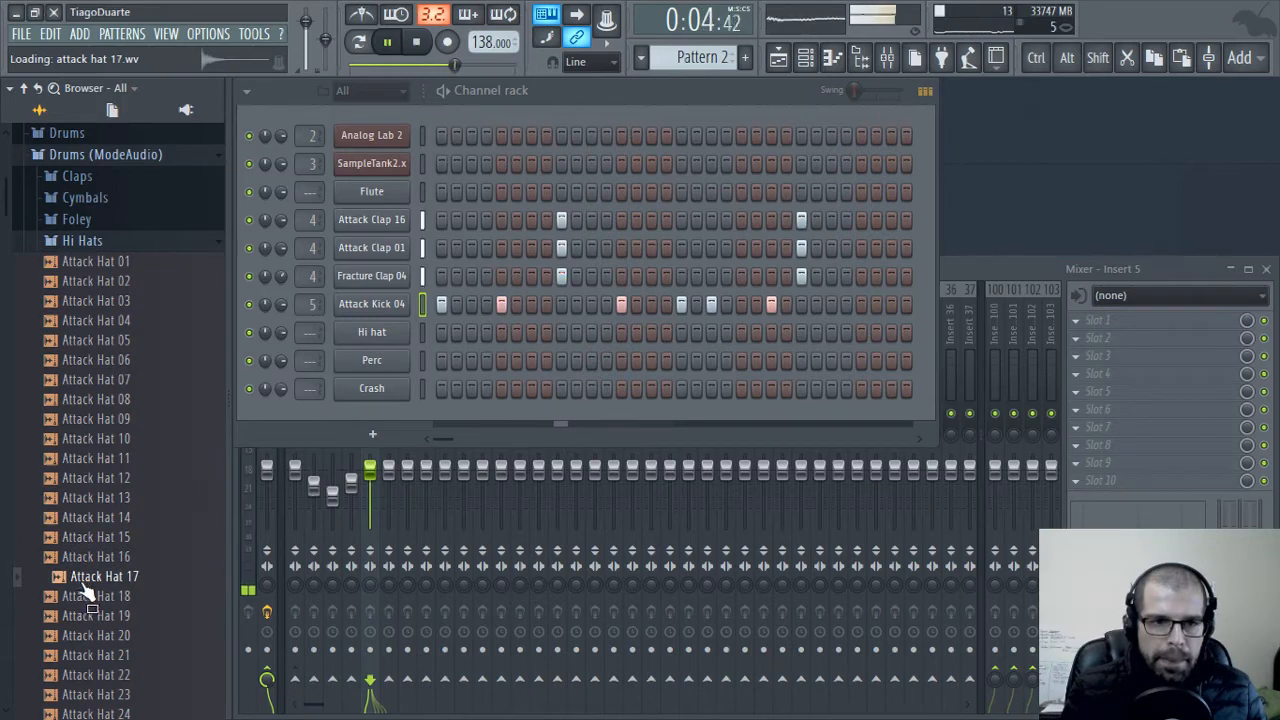
Load Attack Hat 17 into the Hi hat channel, routing it to mixer insert 6 and lowering that insert's volume slightly
left_click_drag(80, 578, 372, 333)
scroll(305, 336, "up", 5)
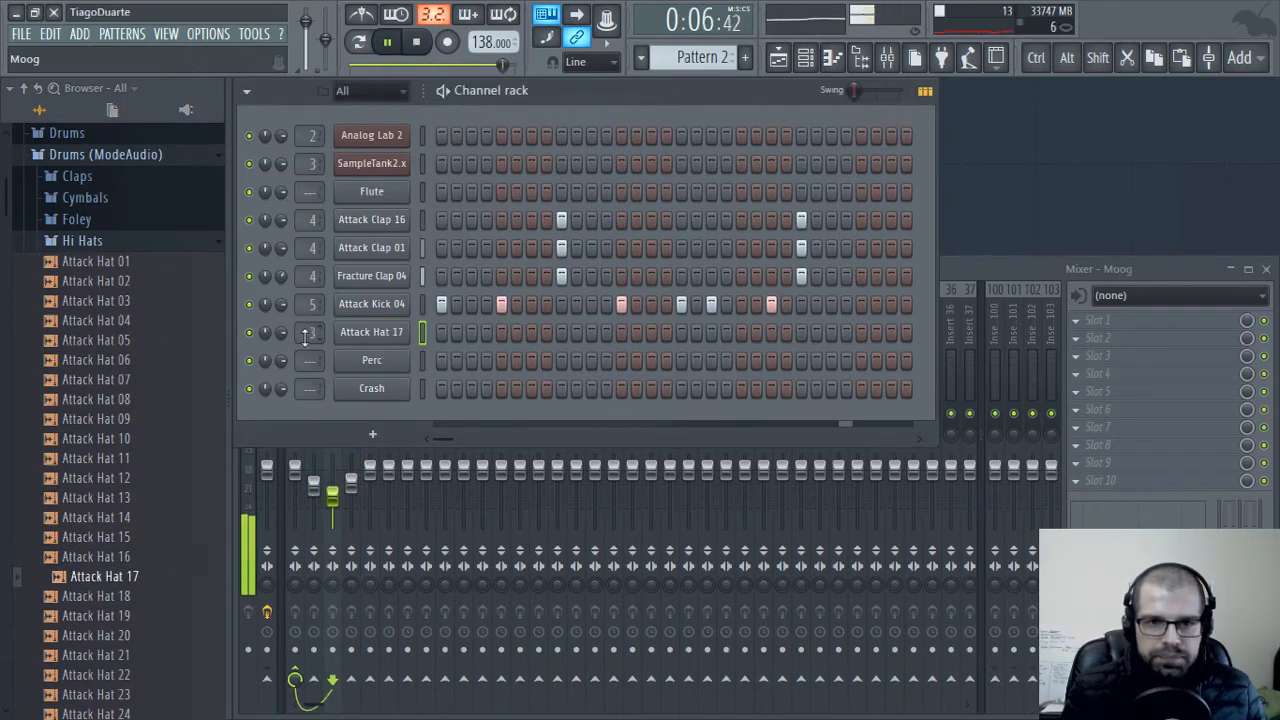
scroll(305, 336, "up", 1)
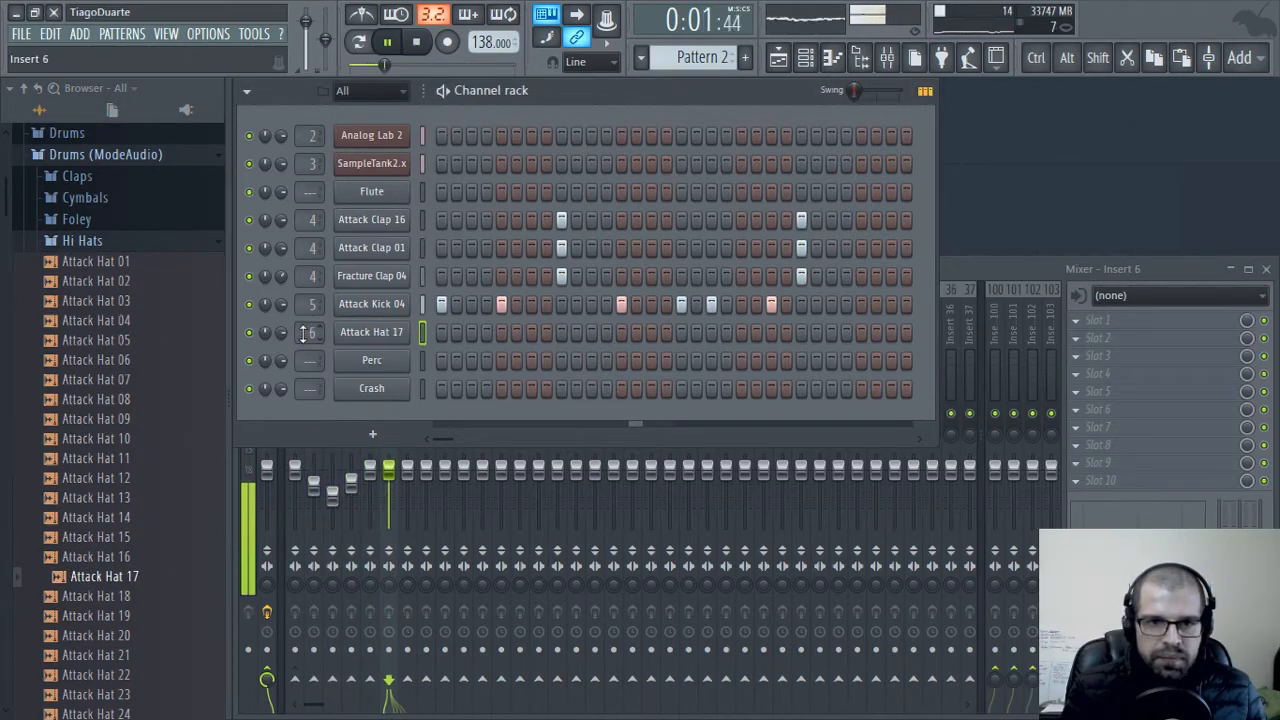
left_click_drag(389, 470, 389, 481)
Rename mixer insert 5 as Kick
middle_click(374, 332)
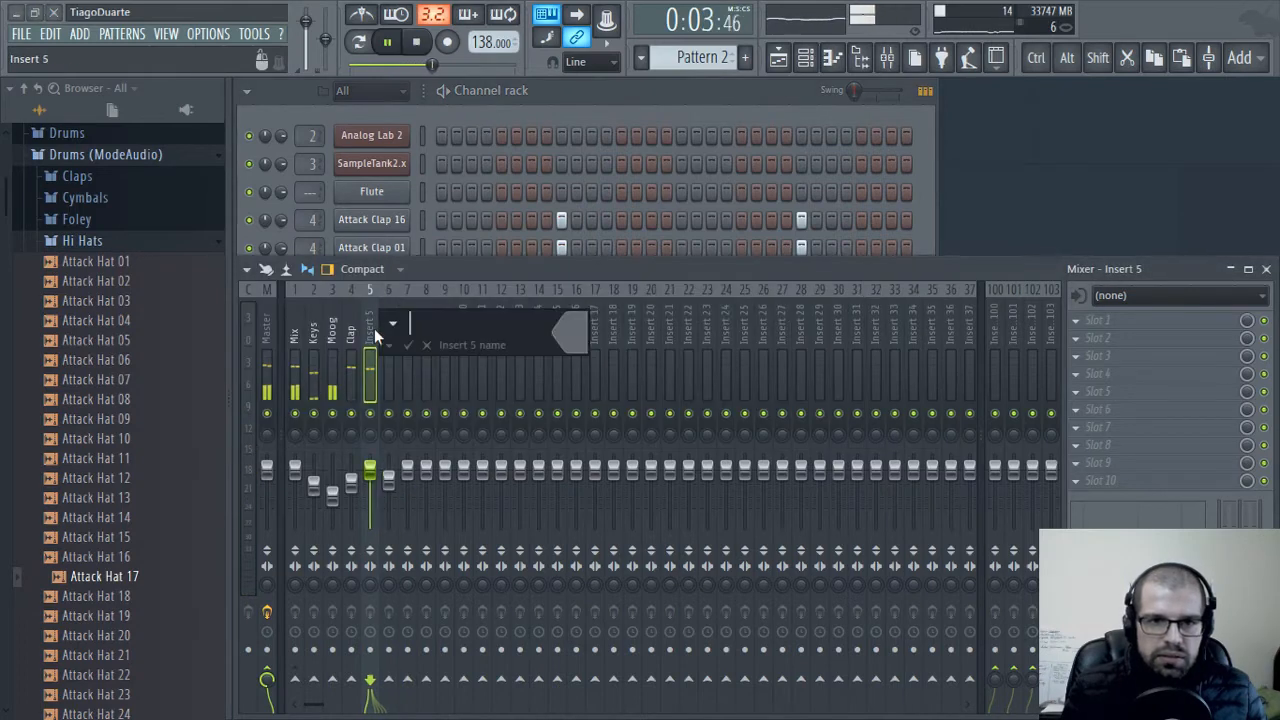
type("Kick")
key("Return")
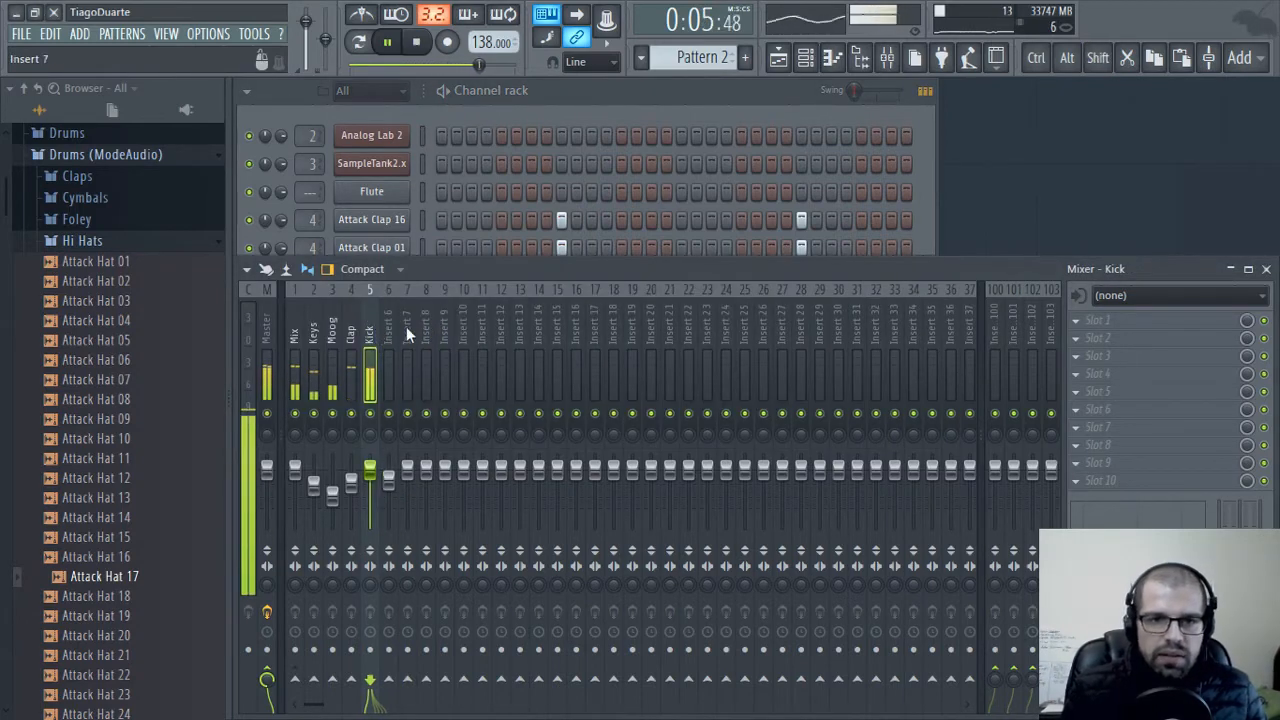
Switch to Pattern 3 and place it on playlist Track 3, extending the clip across bars 1 to 4
left_click(556, 92)
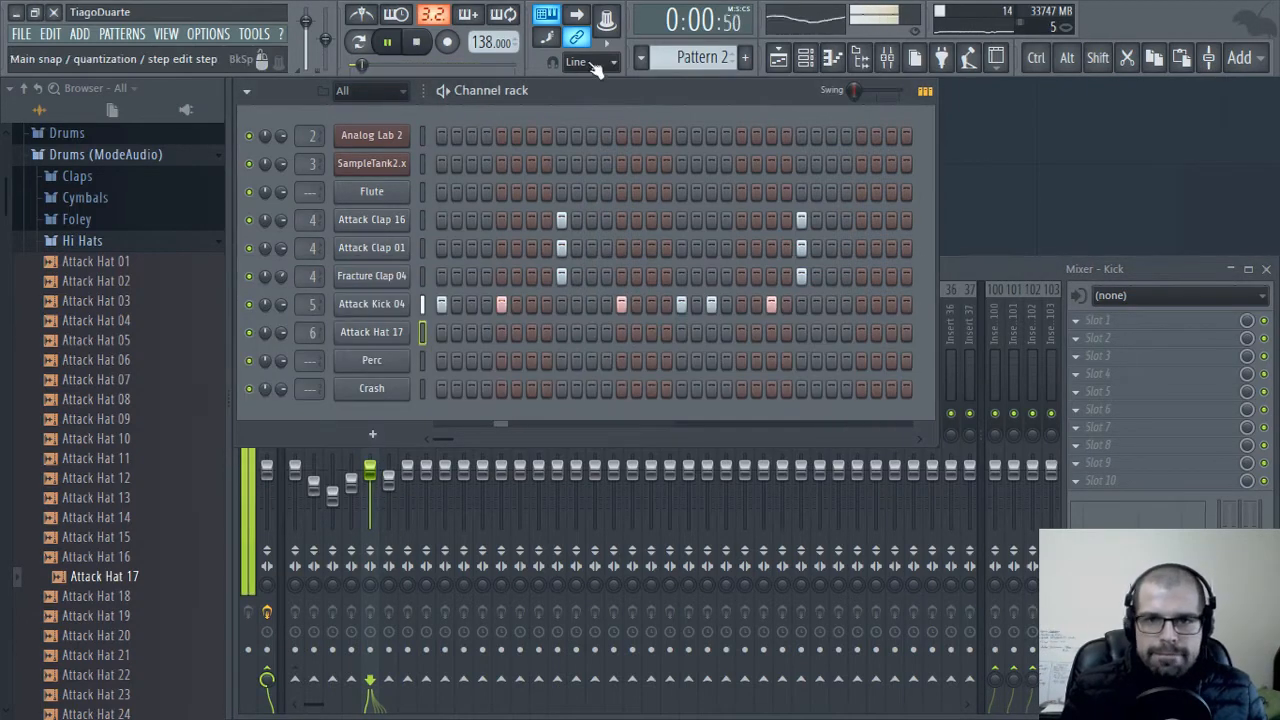
scroll(701, 58, "up", 1)
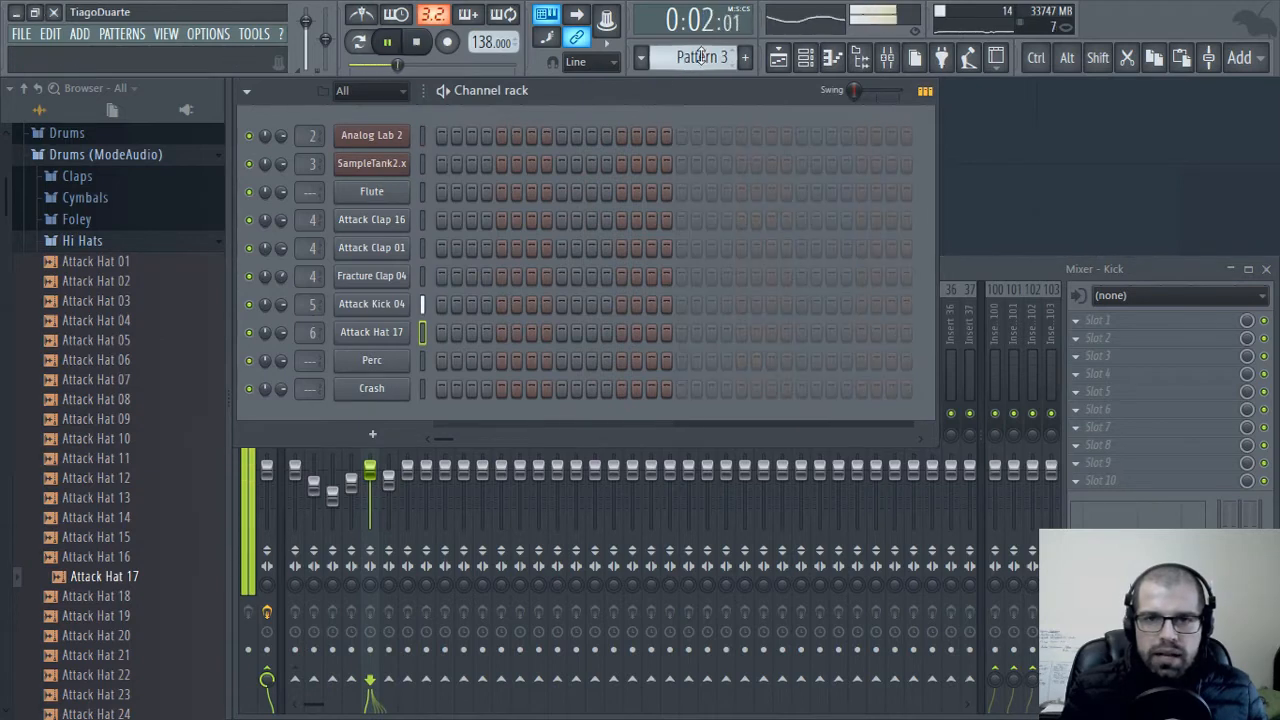
left_click(778, 58)
left_click(372, 278)
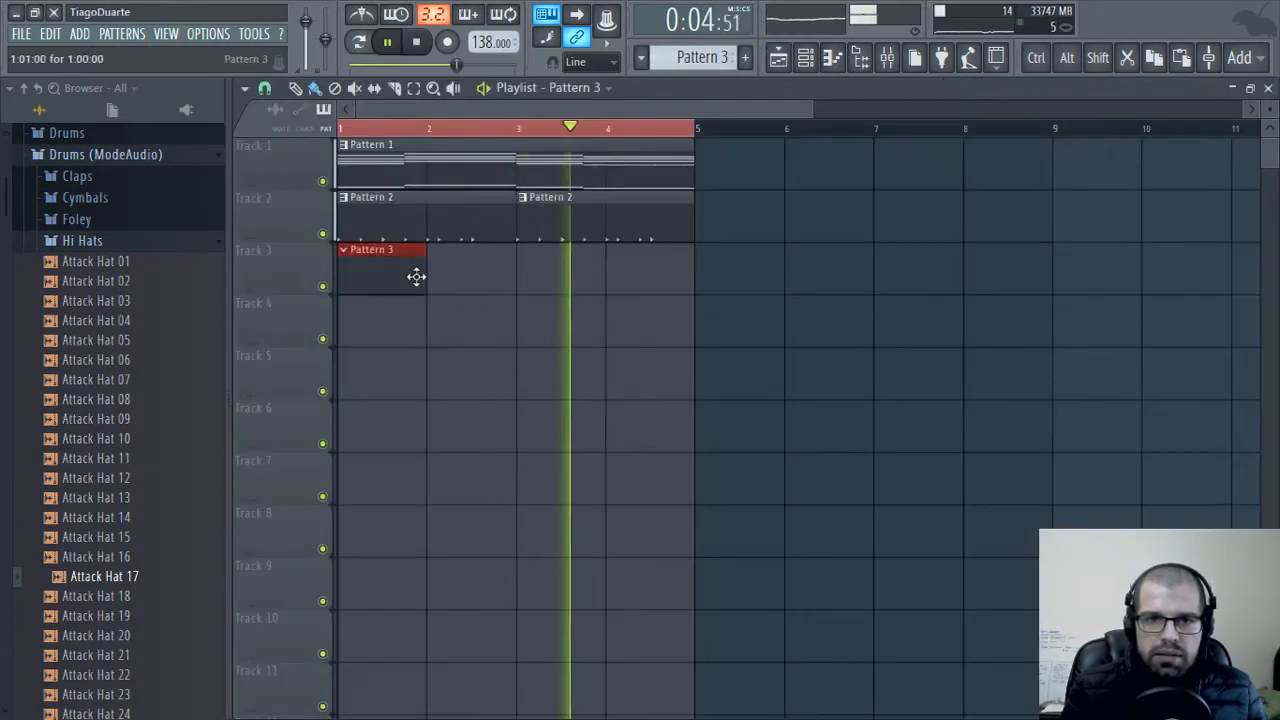
left_click_drag(423, 280, 697, 275)
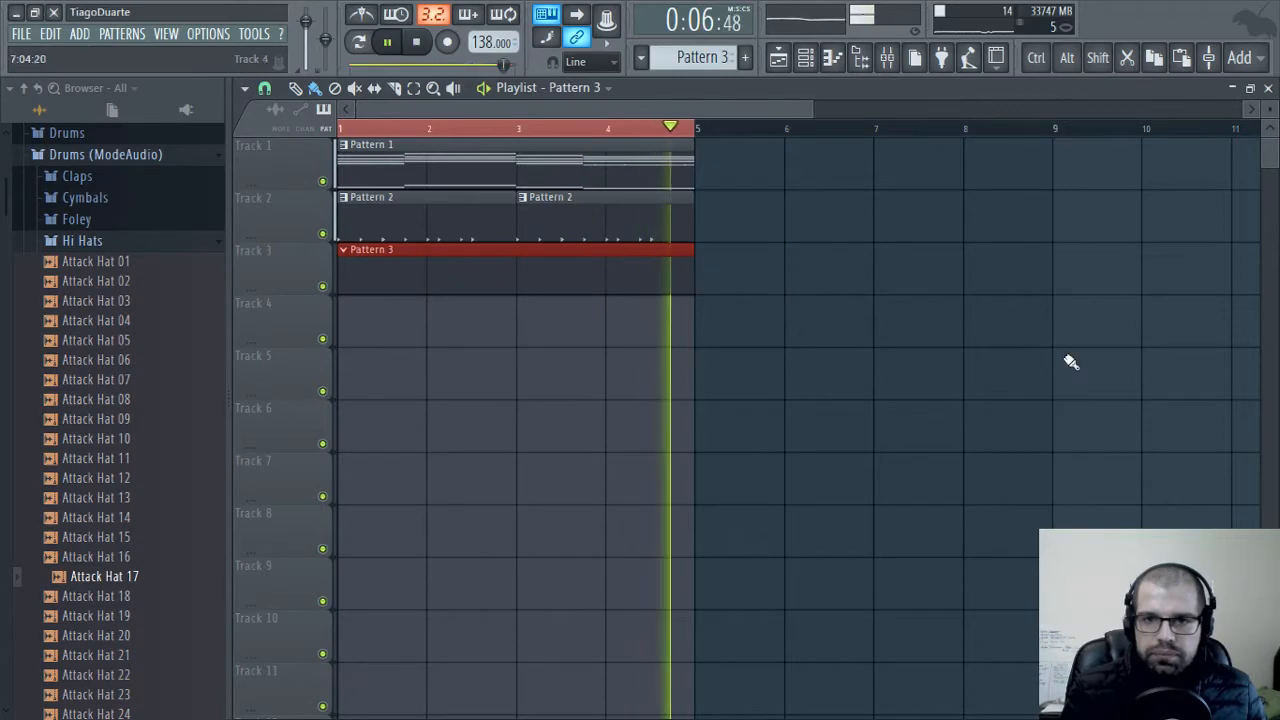
left_click(1270, 88)
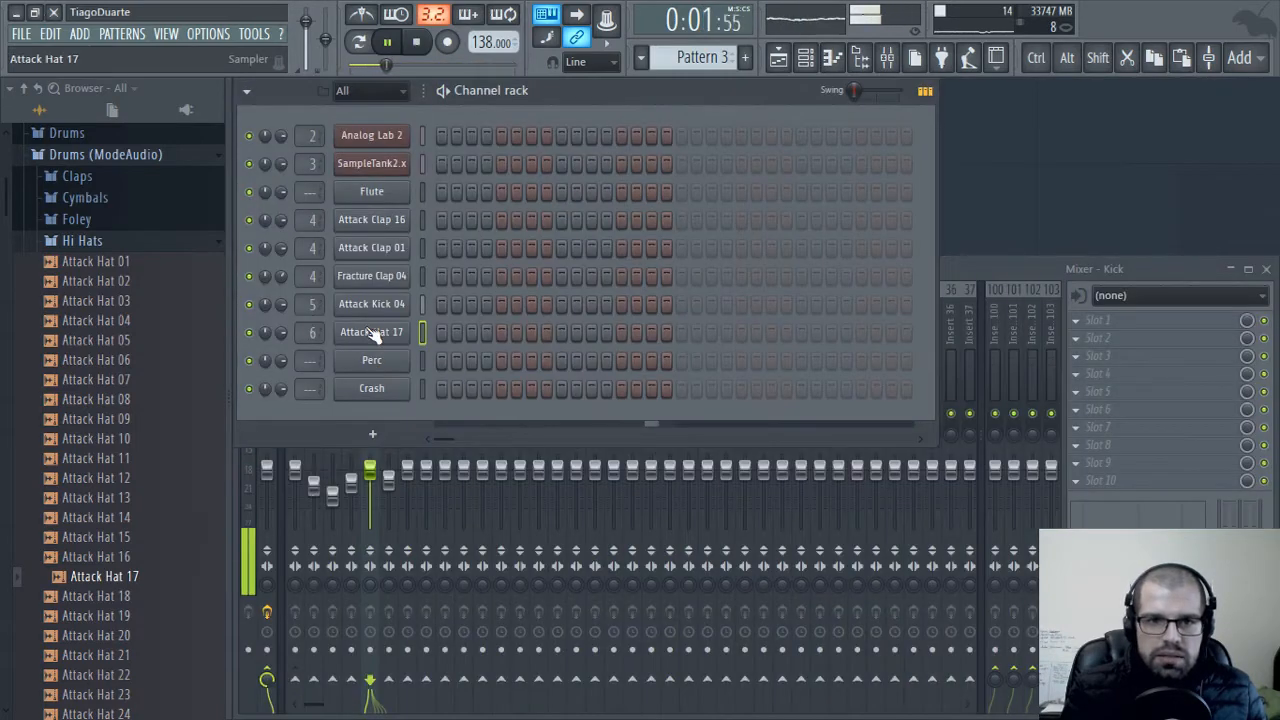
In Attack Hat 17's piano roll, place C5 notes every two steps across bar 1, with extra hits on steps 14 and 16
right_click(387, 333)
left_click(440, 332)
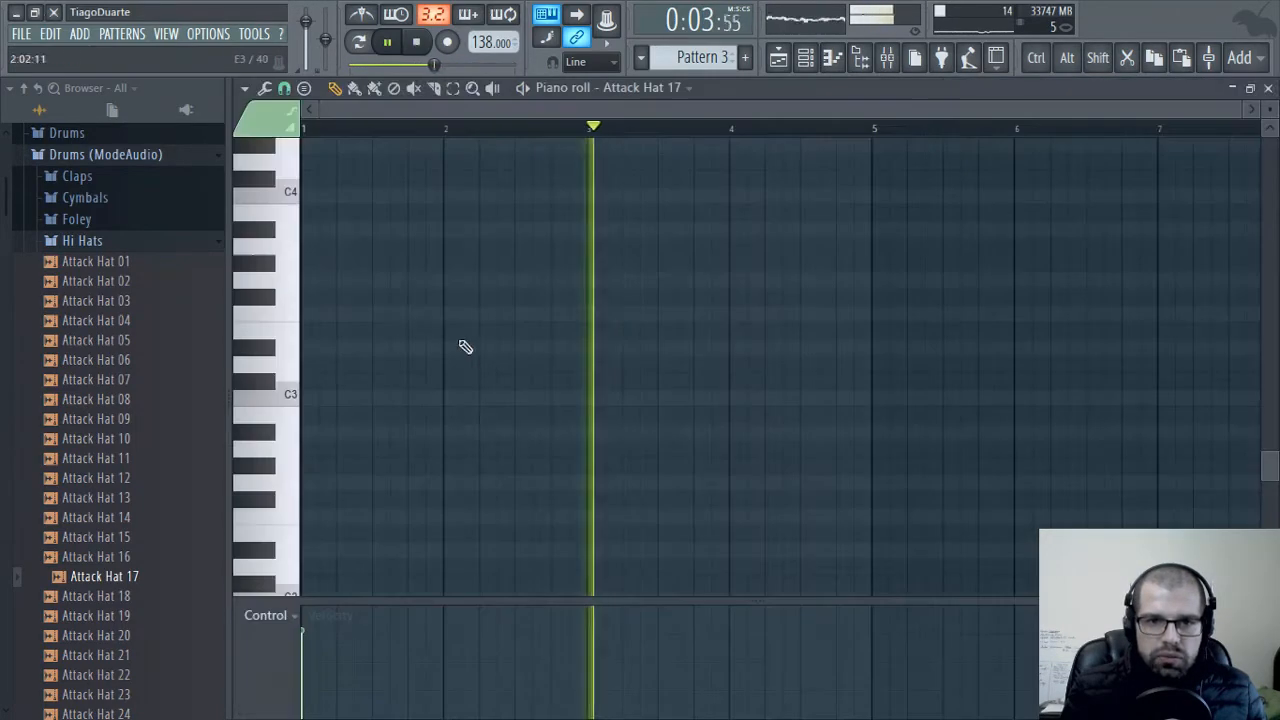
scroll(420, 380, "up", 6)
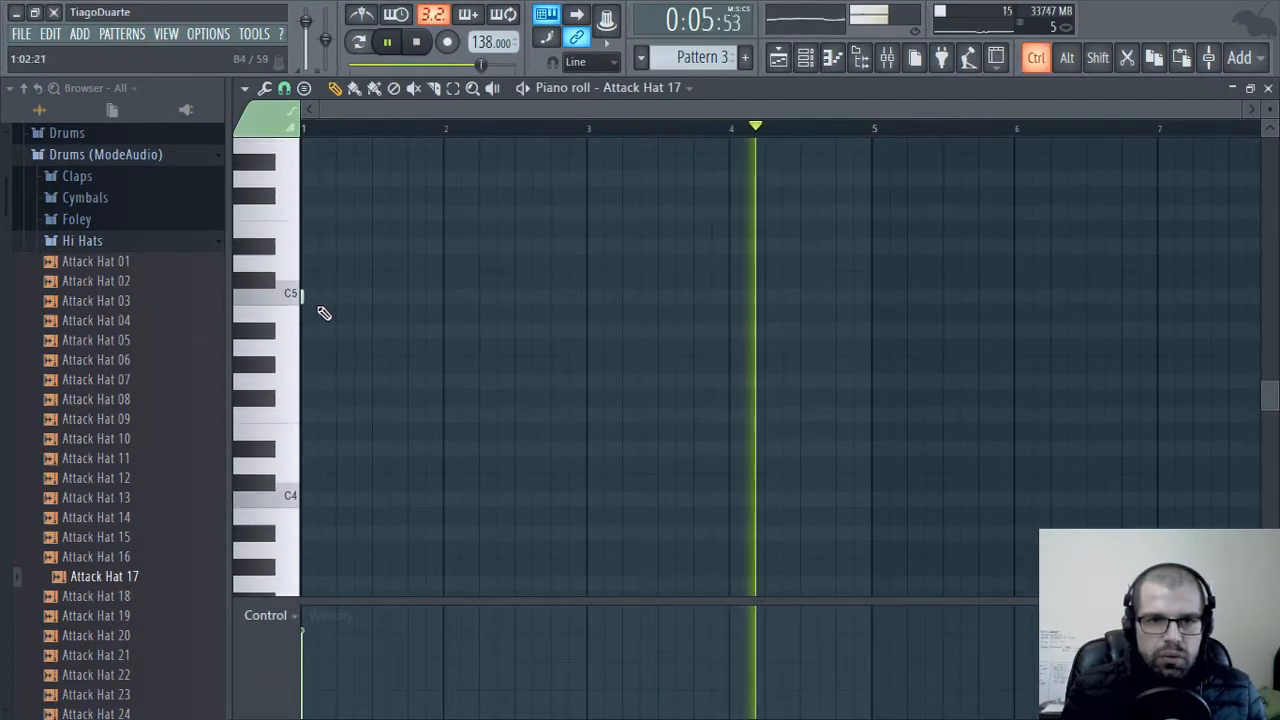
scroll(320, 309, "up", 3)
left_click_drag(320, 309, 518, 388)
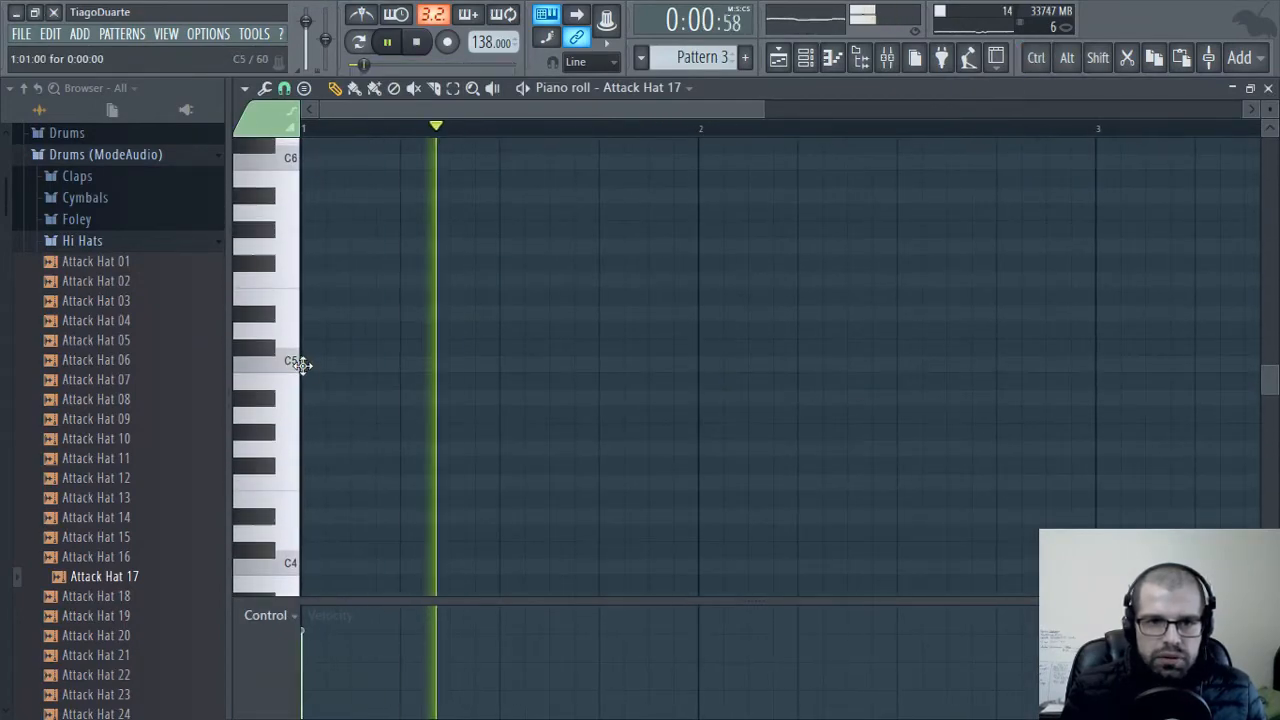
left_click(355, 366)
left_click(408, 366)
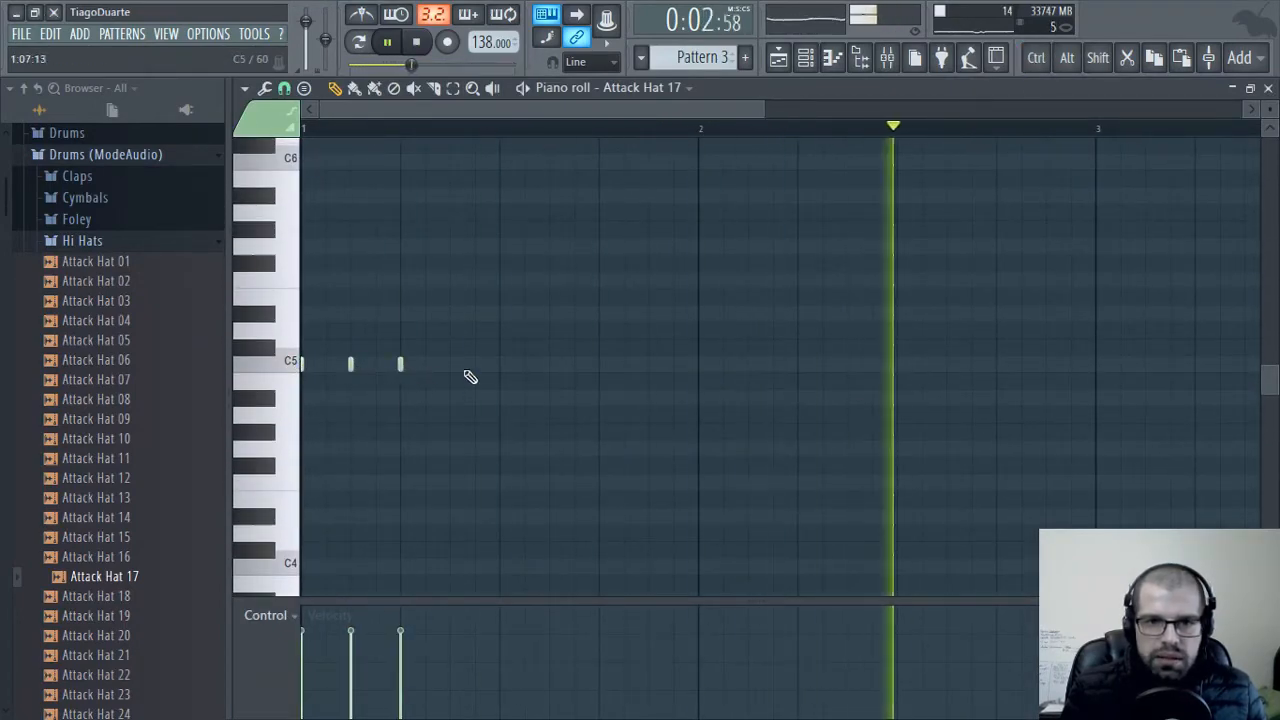
left_click(458, 366)
left_click(503, 366)
left_click(553, 366)
left_click(603, 366)
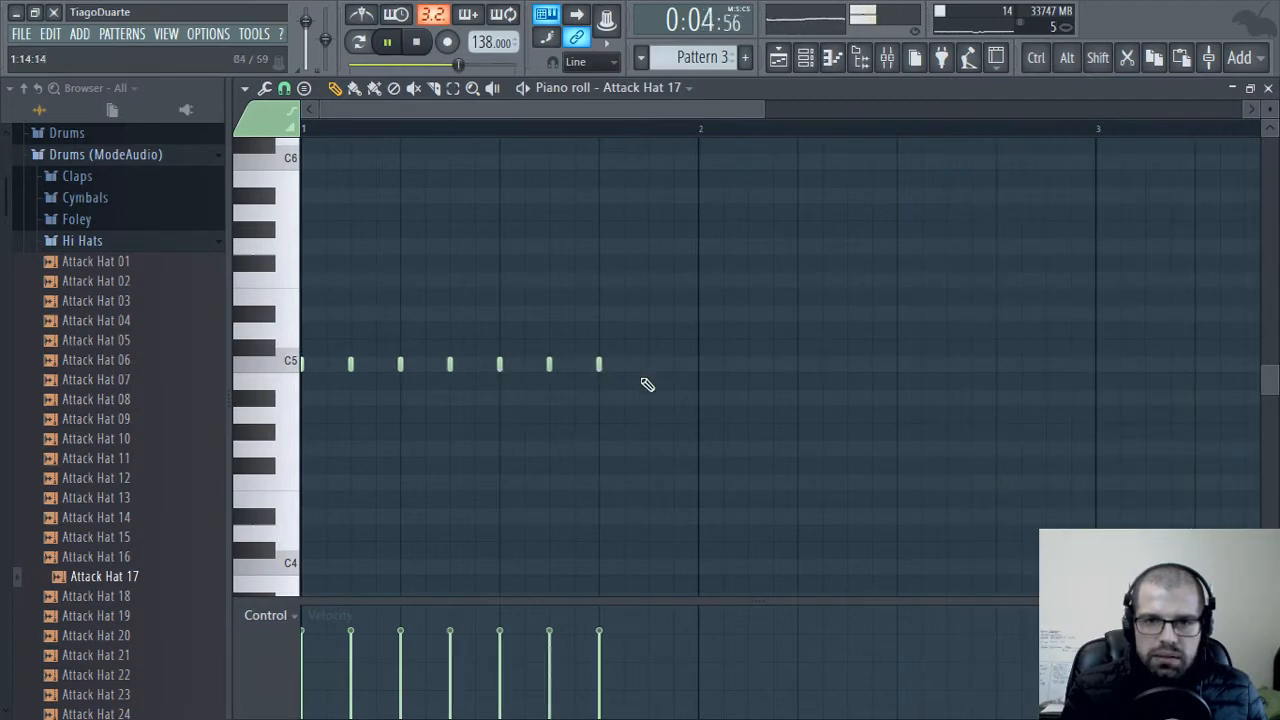
scroll(660, 362, "down", 2, "ctrl")
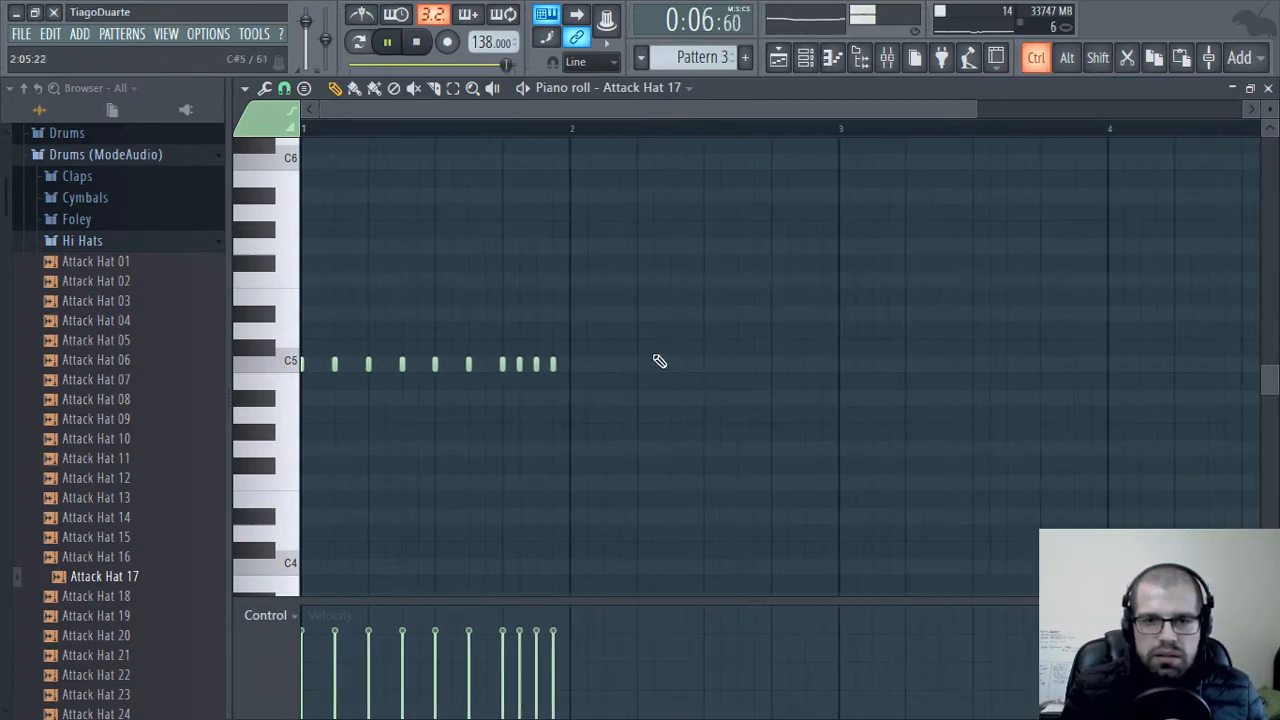
Duplicate all of bar 1's Attack Hat 17 notes into bar 2 and stop playback
key("ctrl+a")
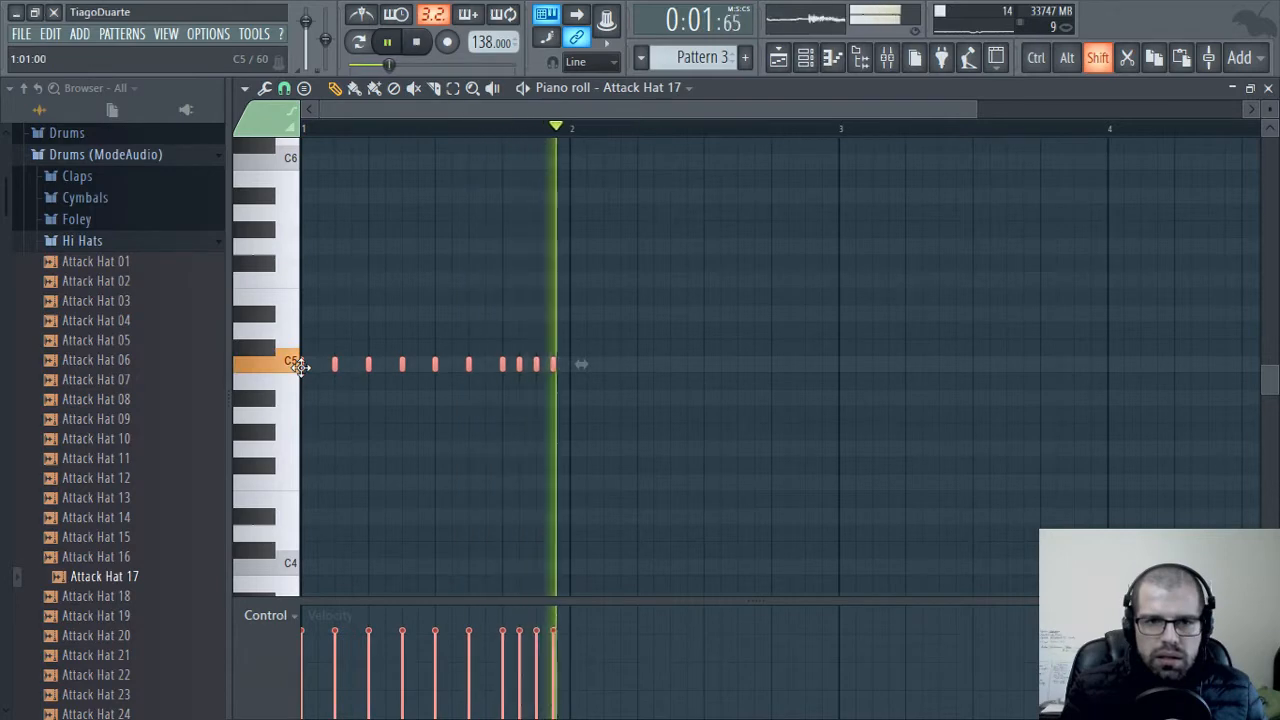
left_click_drag(300, 366, 571, 368, "shift")
key("space")
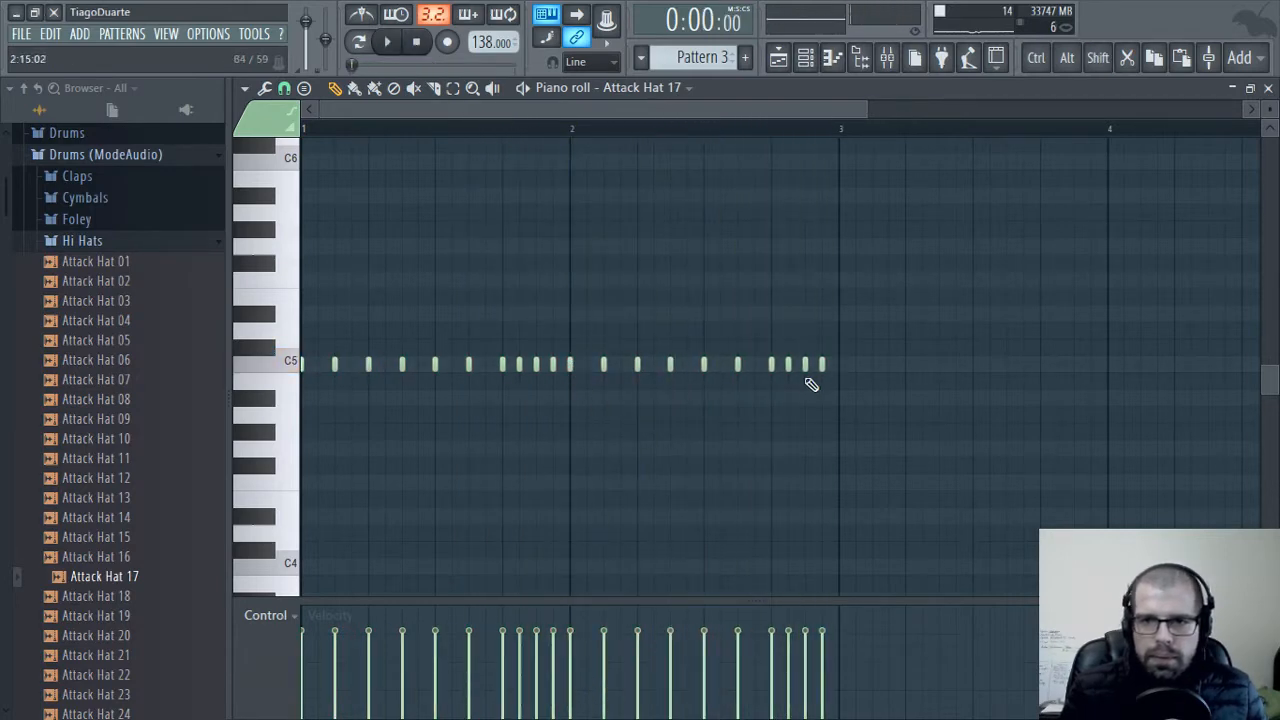
Set the piano roll snap to 1/2 step and add half-step C5 notes for a roll at the end of bar 2, with rising velocities
scroll(840, 380, "up", 4, "ctrl")
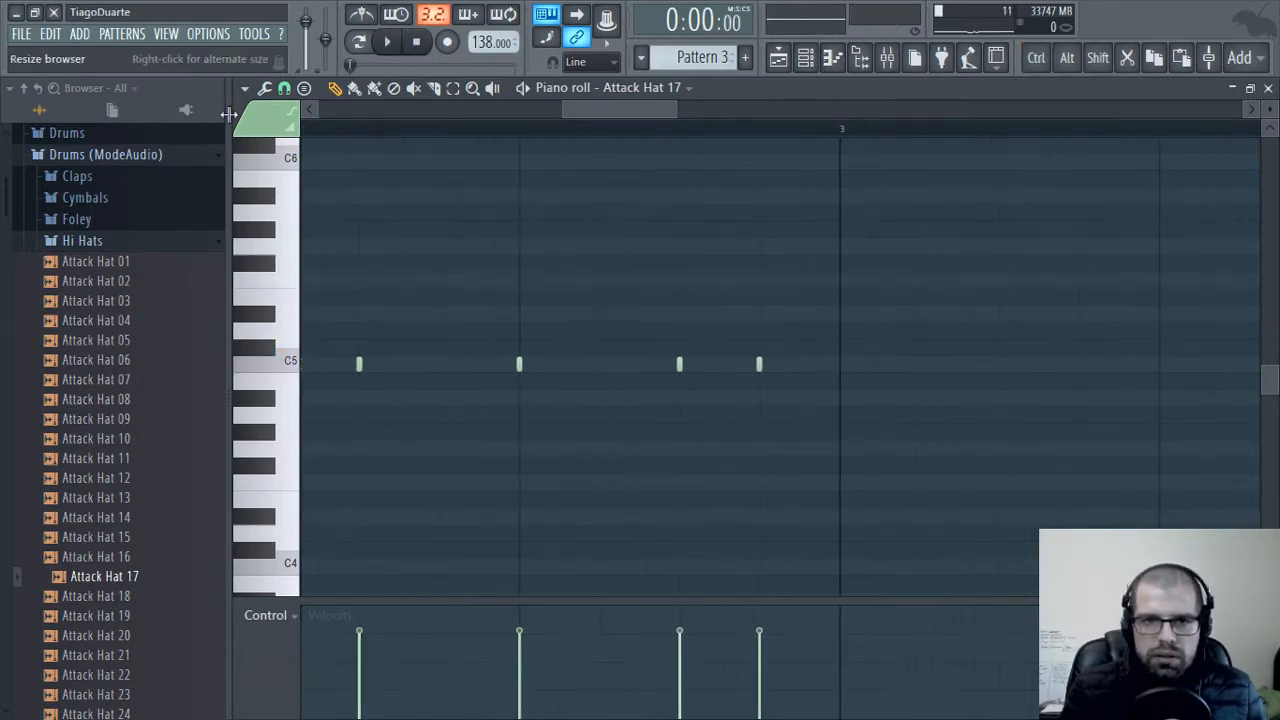
left_click(286, 89)
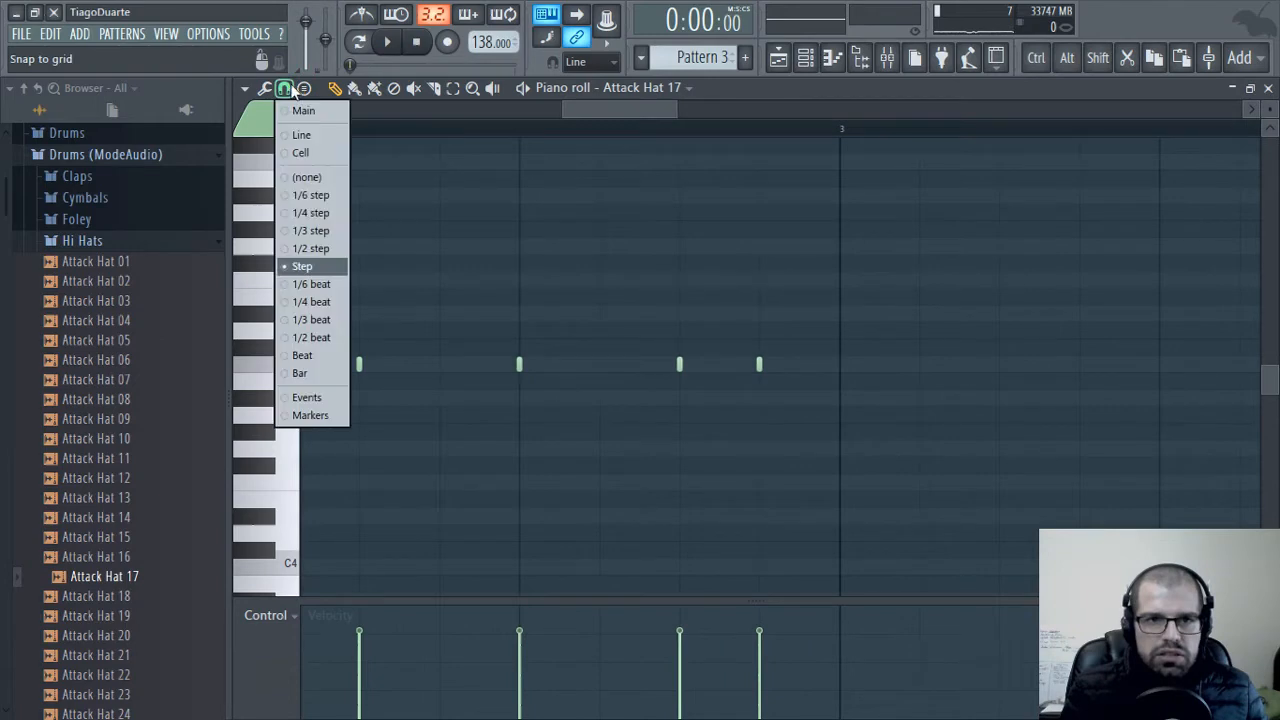
left_click(318, 249)
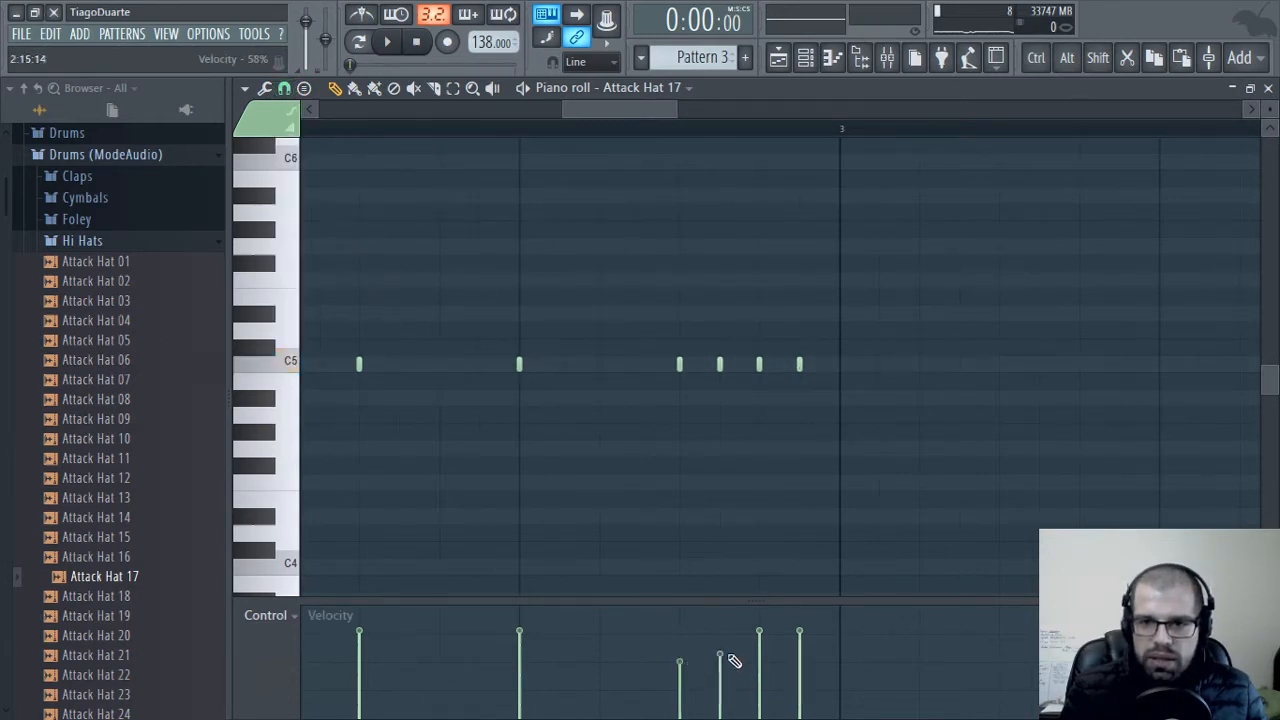
scroll(722, 492, "down", 5)
left_click_drag(808, 272, 218, 463, "ctrl")
Duplicate the hi-hat notes of bars 1 and 2 into bars 3 and 4, then deselect them
scroll(620, 460, "down", 3)
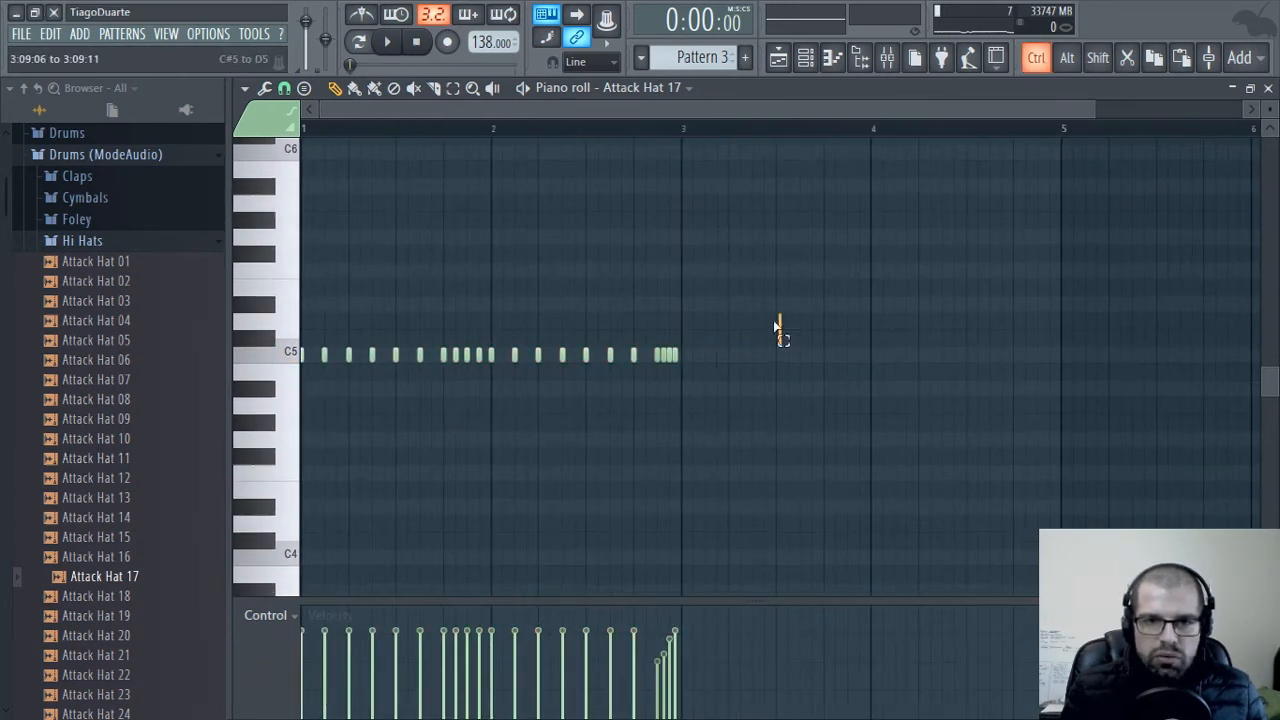
left_click_drag(777, 329, 182, 450, "ctrl")
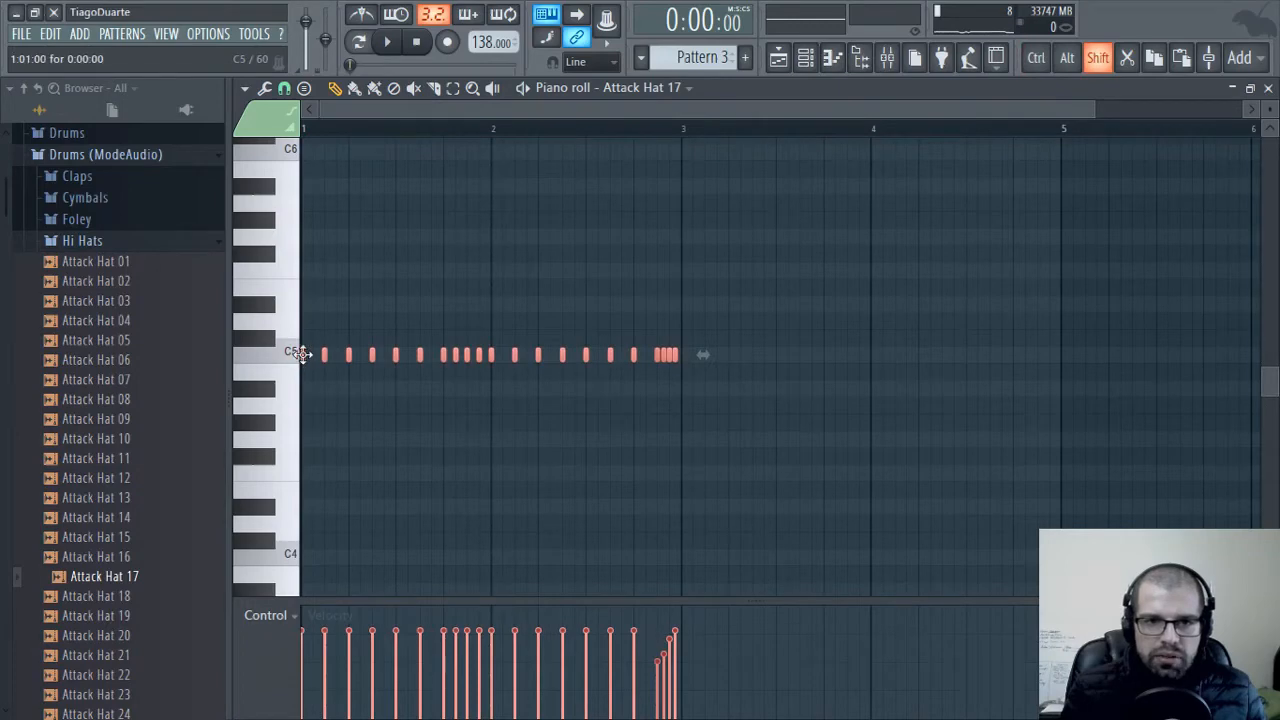
left_click_drag(302, 353, 687, 365, "shift")
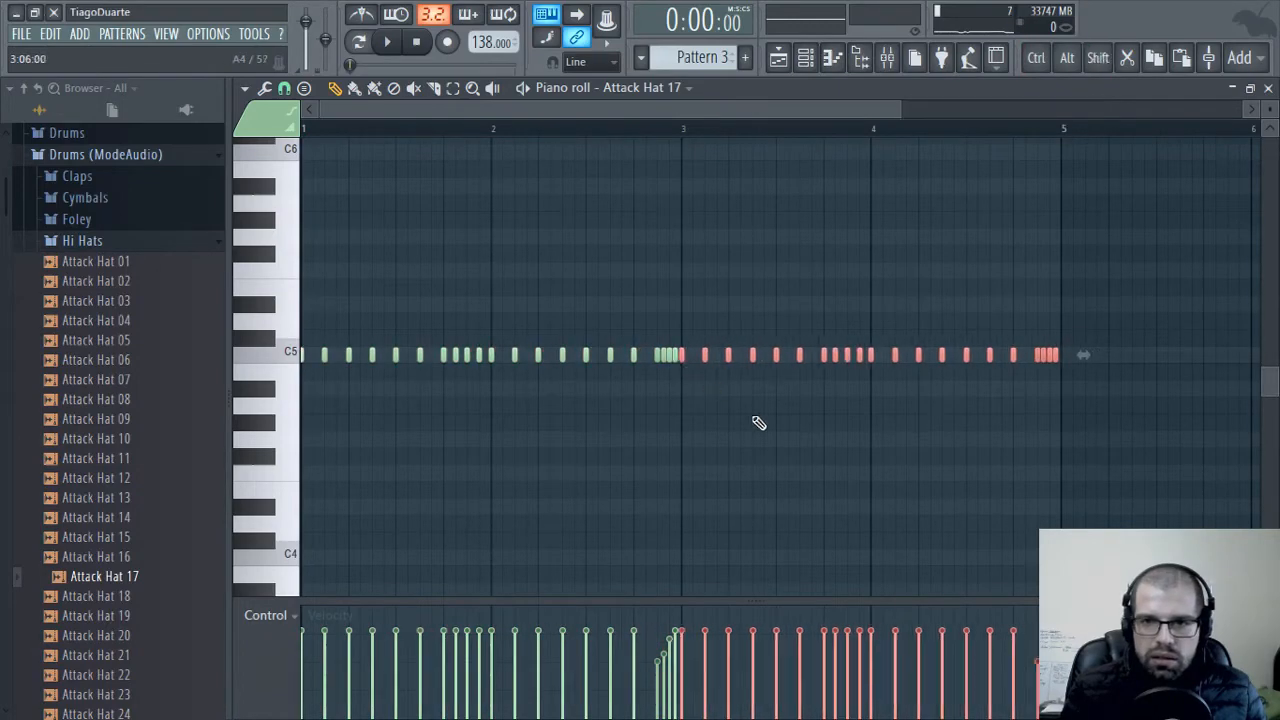
left_click(803, 449)
Raise the first three notes of the roll ending bar 4 to F5, D#5 and D5, then close the piano roll
scroll(799, 450, "up", 2)
left_click_drag(1021, 441, 1094, 458)
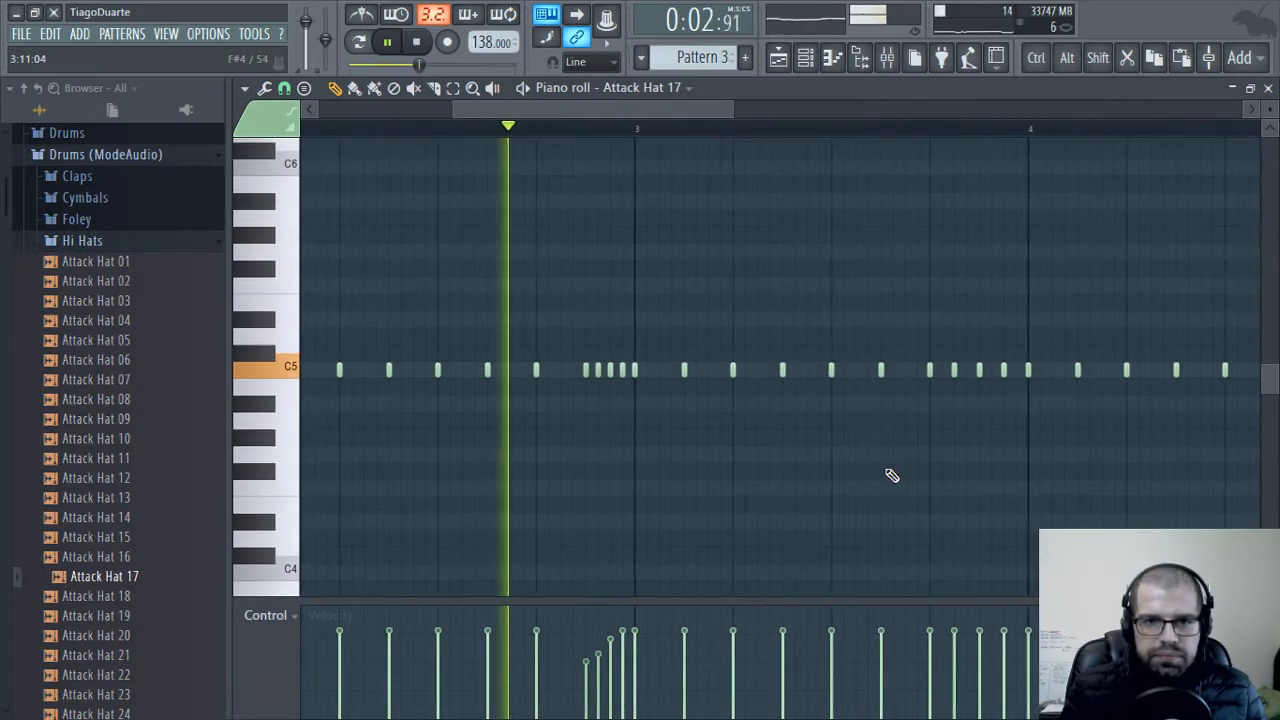
left_click_drag(929, 471, 594, 471)
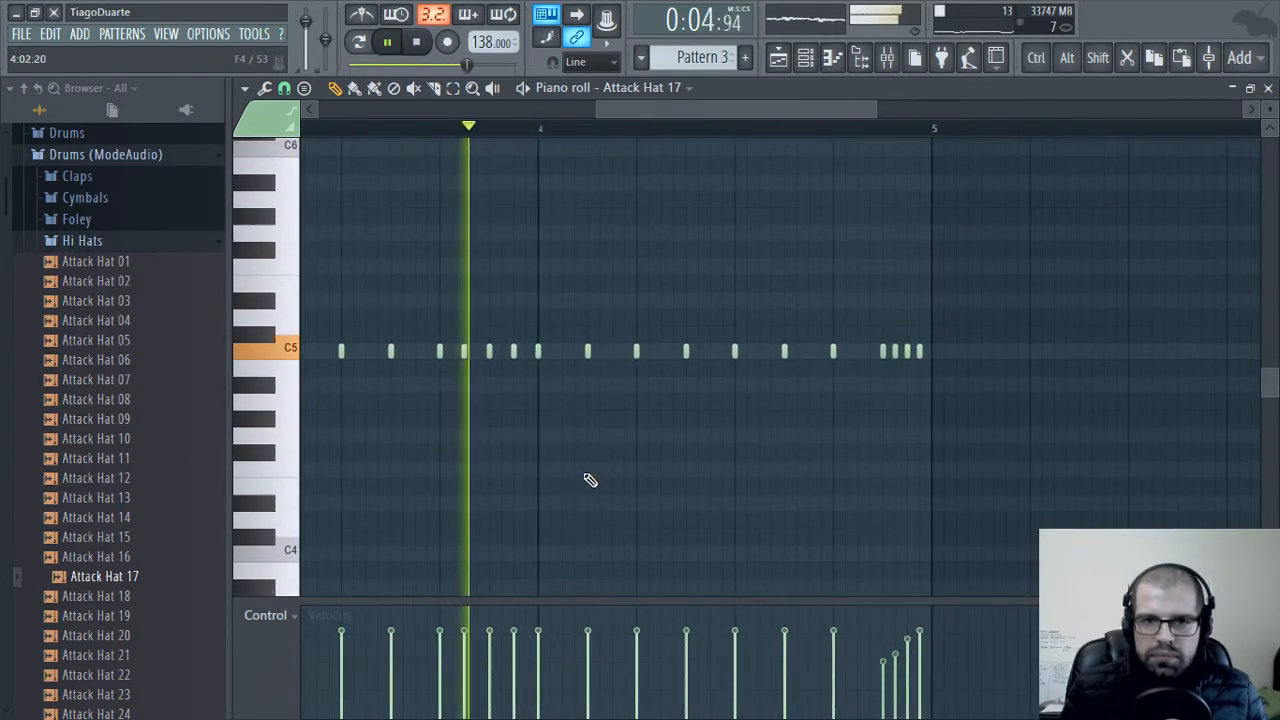
scroll(877, 446, "up", 3)
right_click(899, 352)
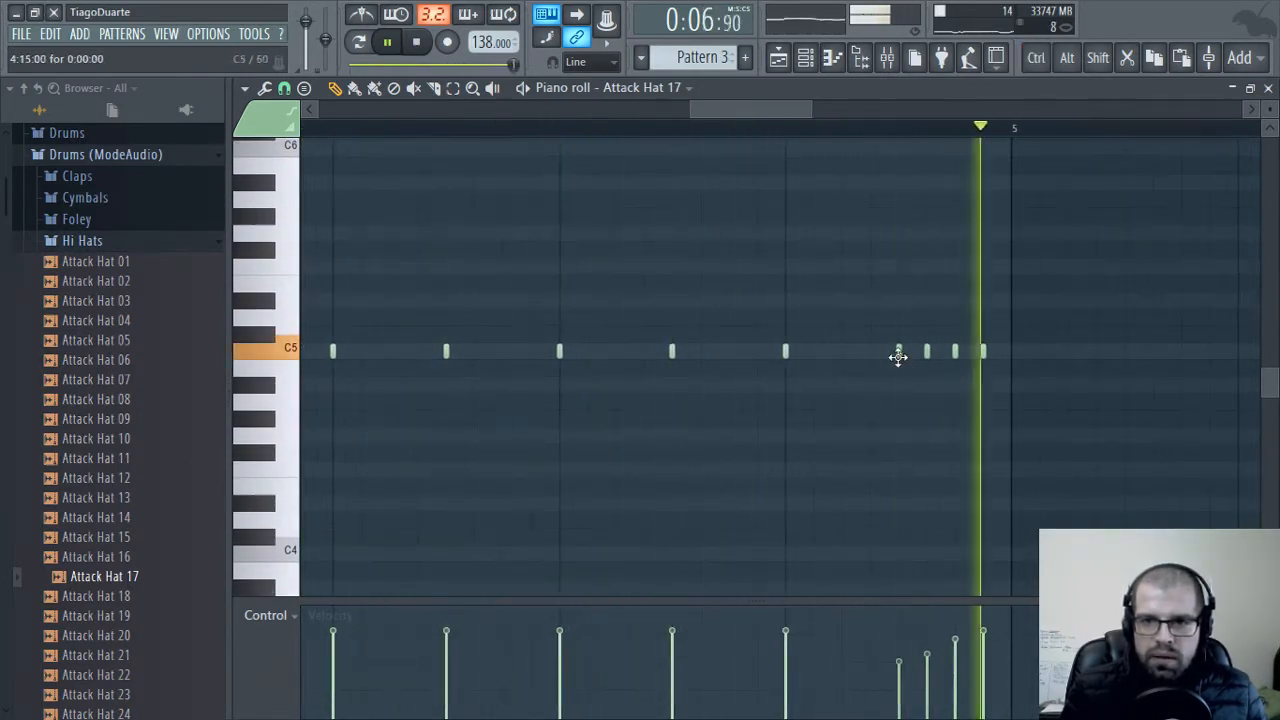
left_click_drag(925, 303, 926, 289)
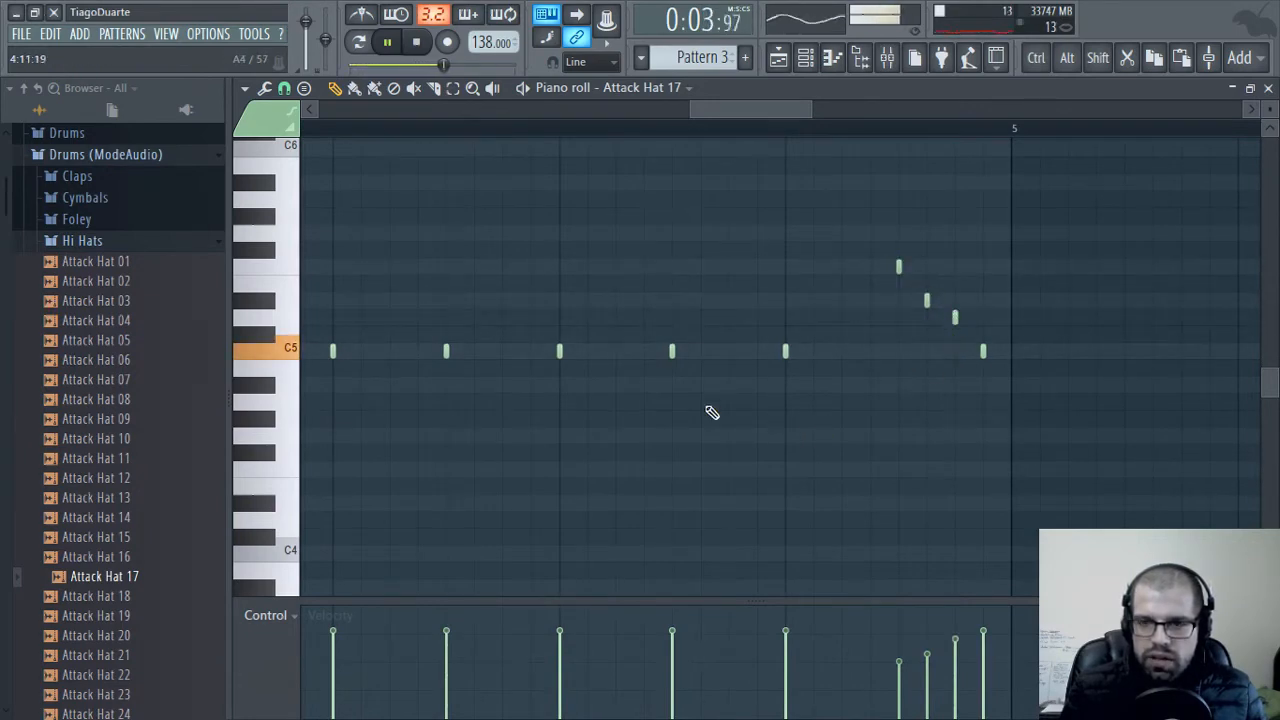
scroll(934, 449, "down", 5)
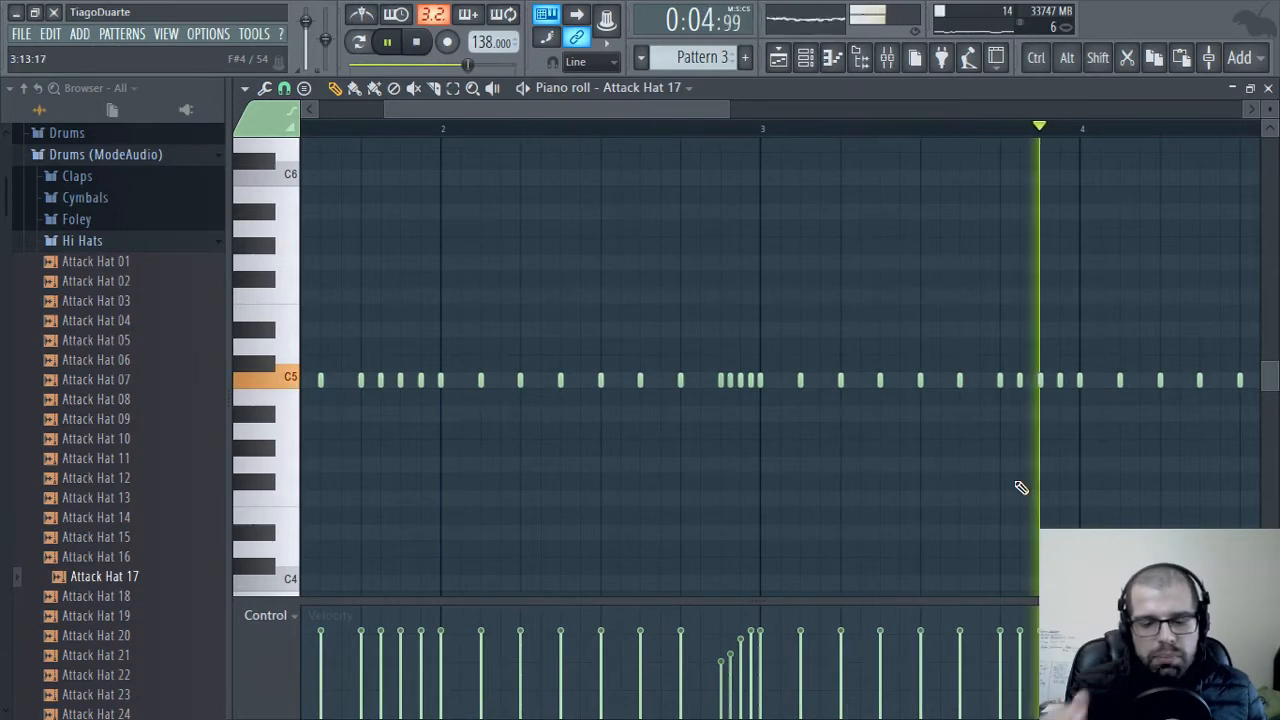
scroll(880, 472, "down", 3)
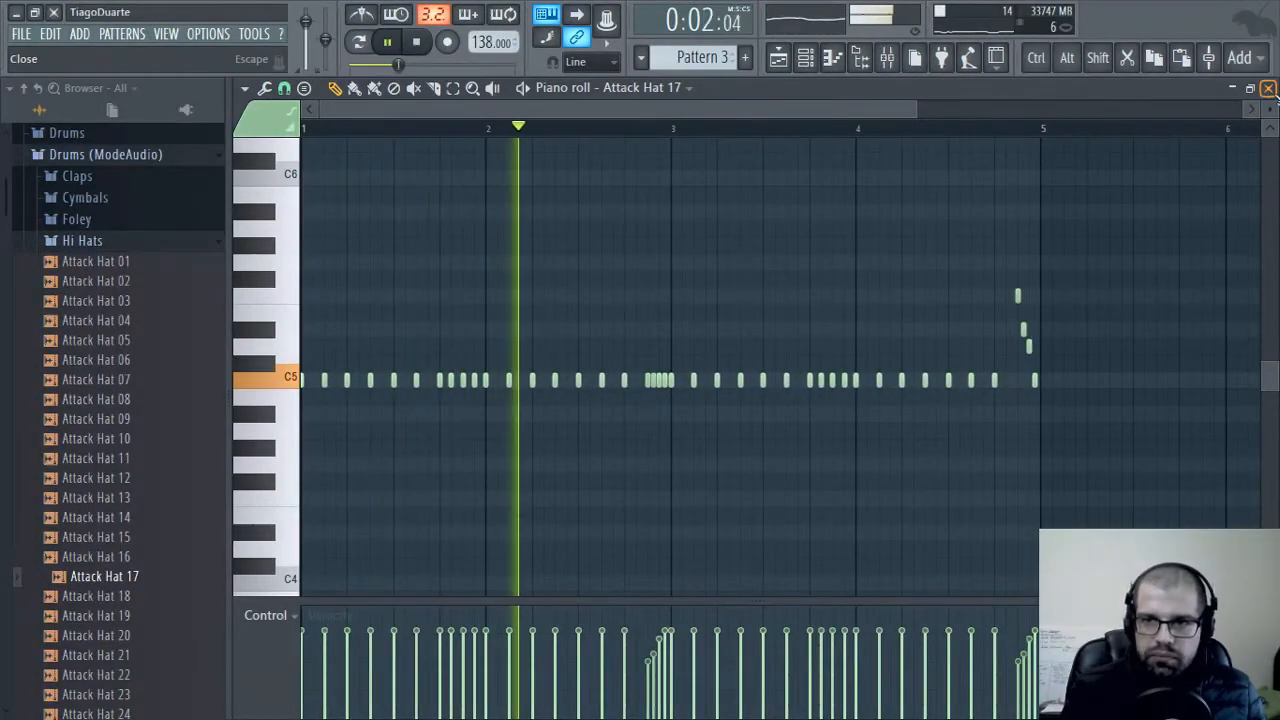
left_click(1268, 88)
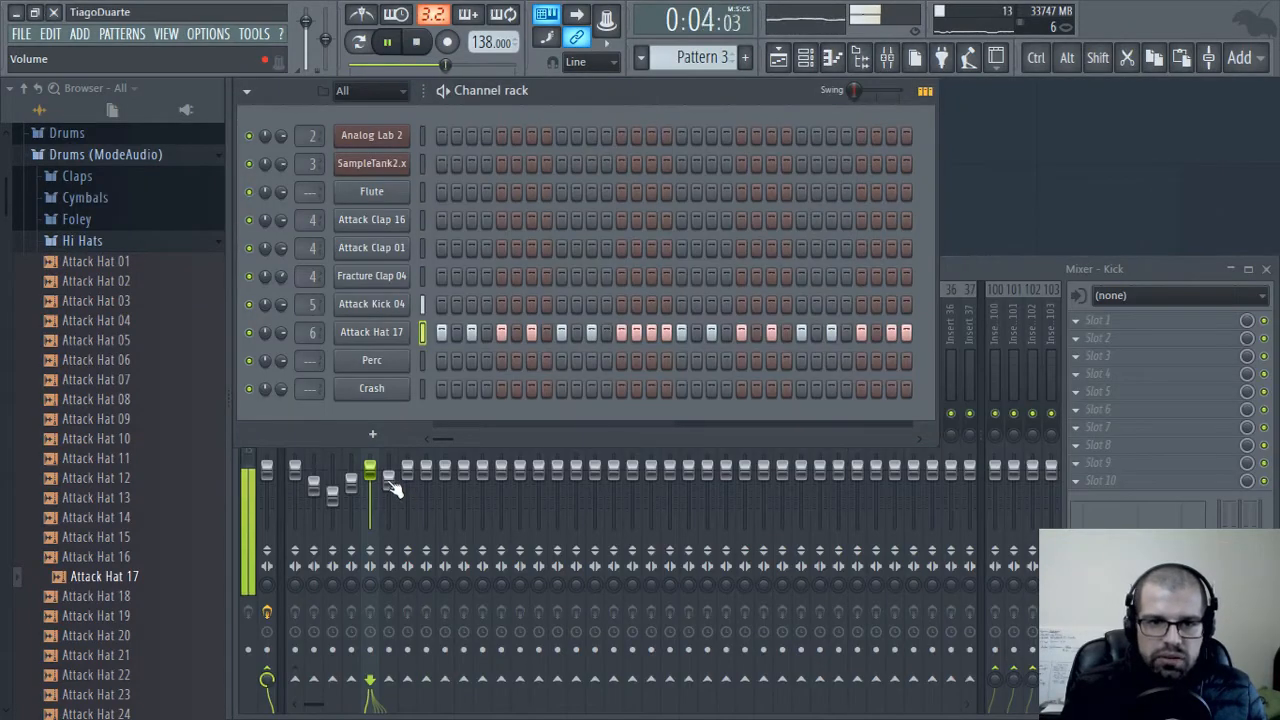
Lower mixer insert 6's volume and pan the insert about 23% left
left_click_drag(389, 482, 389, 495)
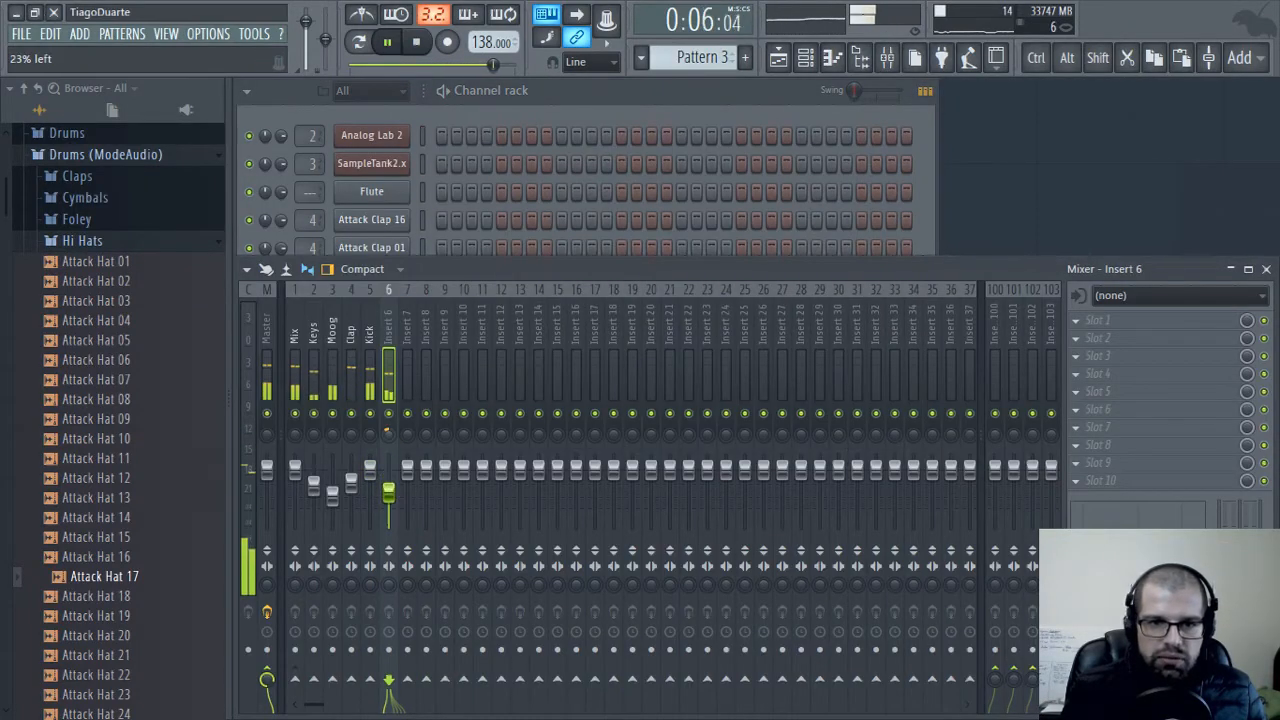
left_click_drag(389, 433, 389, 435)
left_click_drag(389, 496, 389, 502)
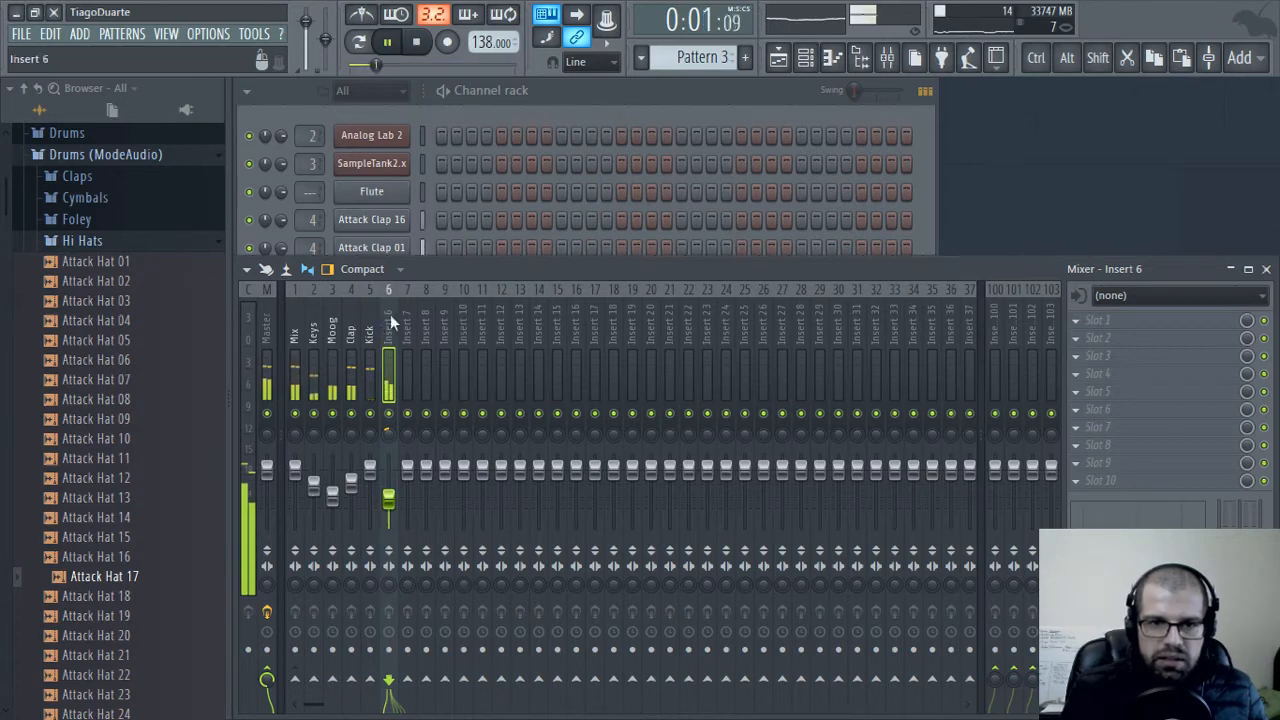
Route mixer insert 6 to the Mix track only
right_click(295, 680)
left_click(340, 649)
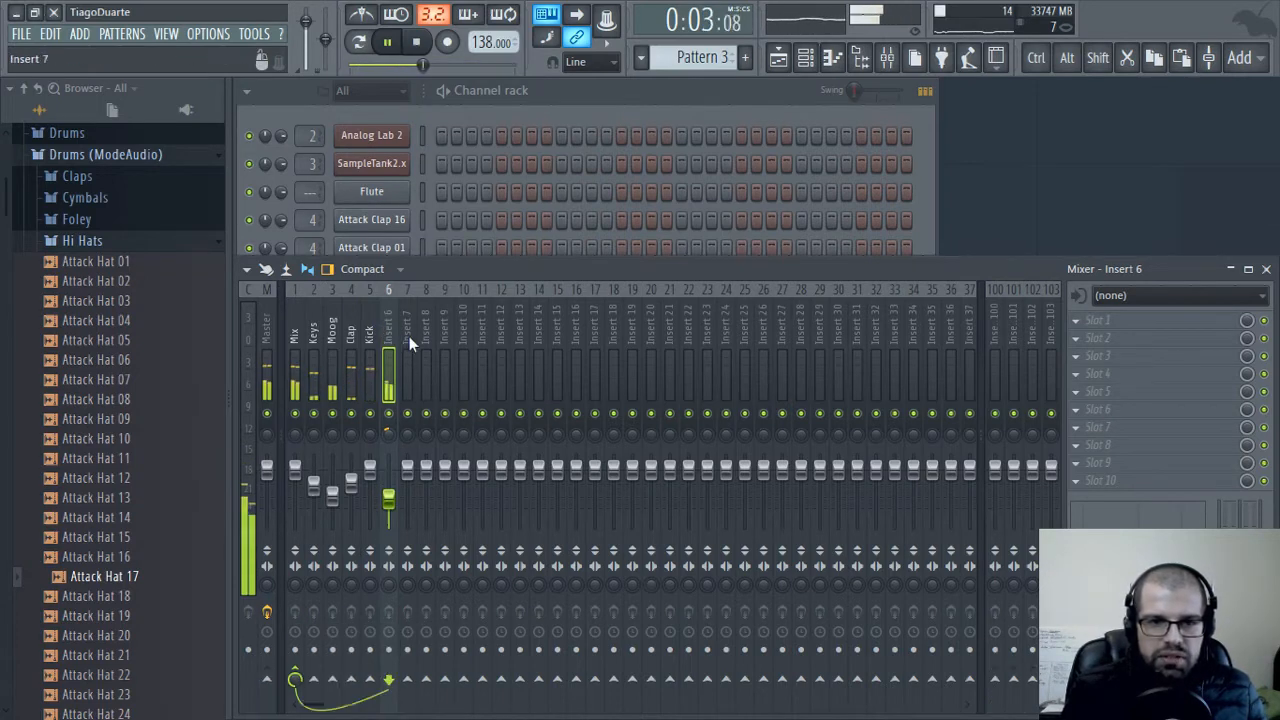
Rename mixer insert 6 as Hi hats and trim its volume to about 46% (-13.8 dB)
double_click(392, 313)
type("Hi")
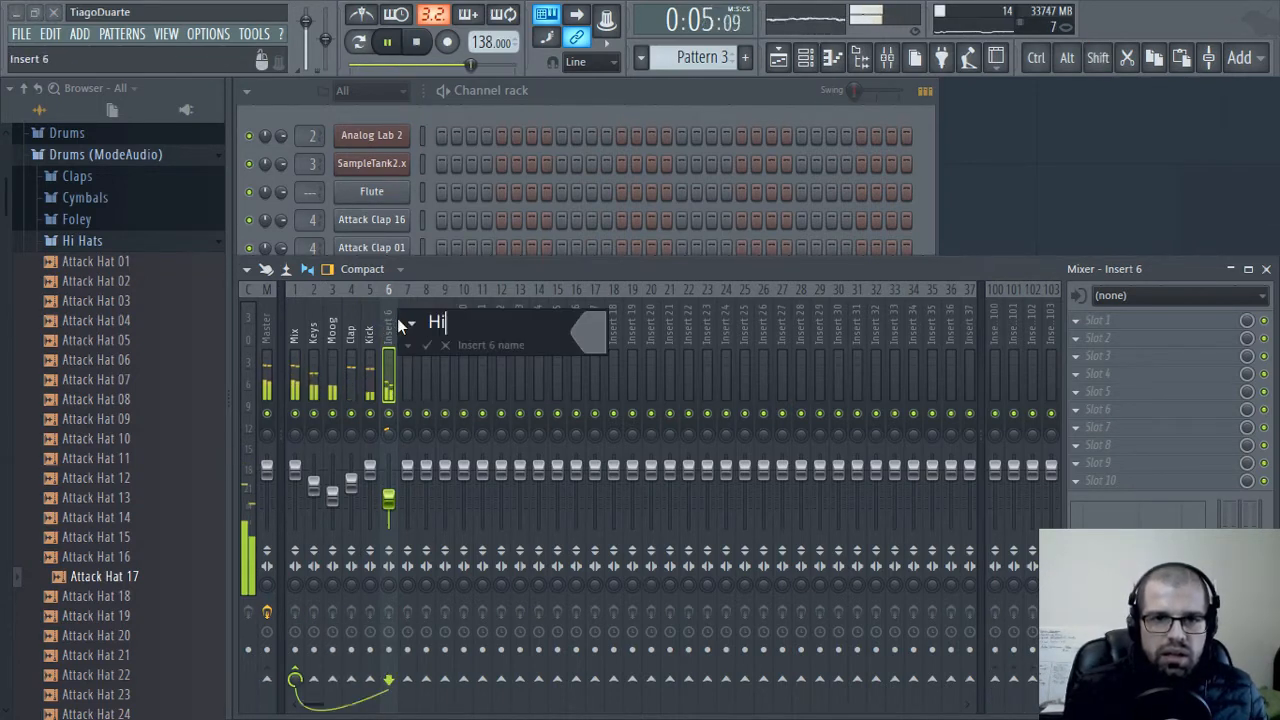
type(" hats")
key("Return")
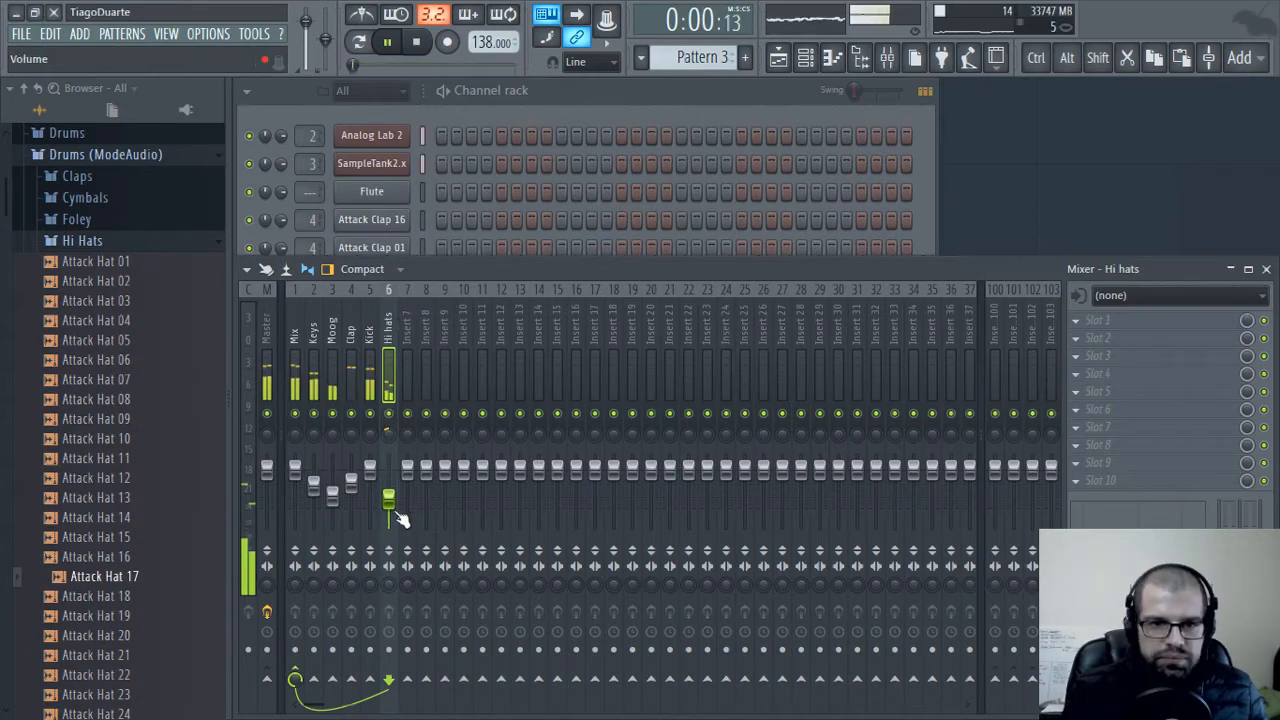
left_click_drag(398, 514, 398, 522)
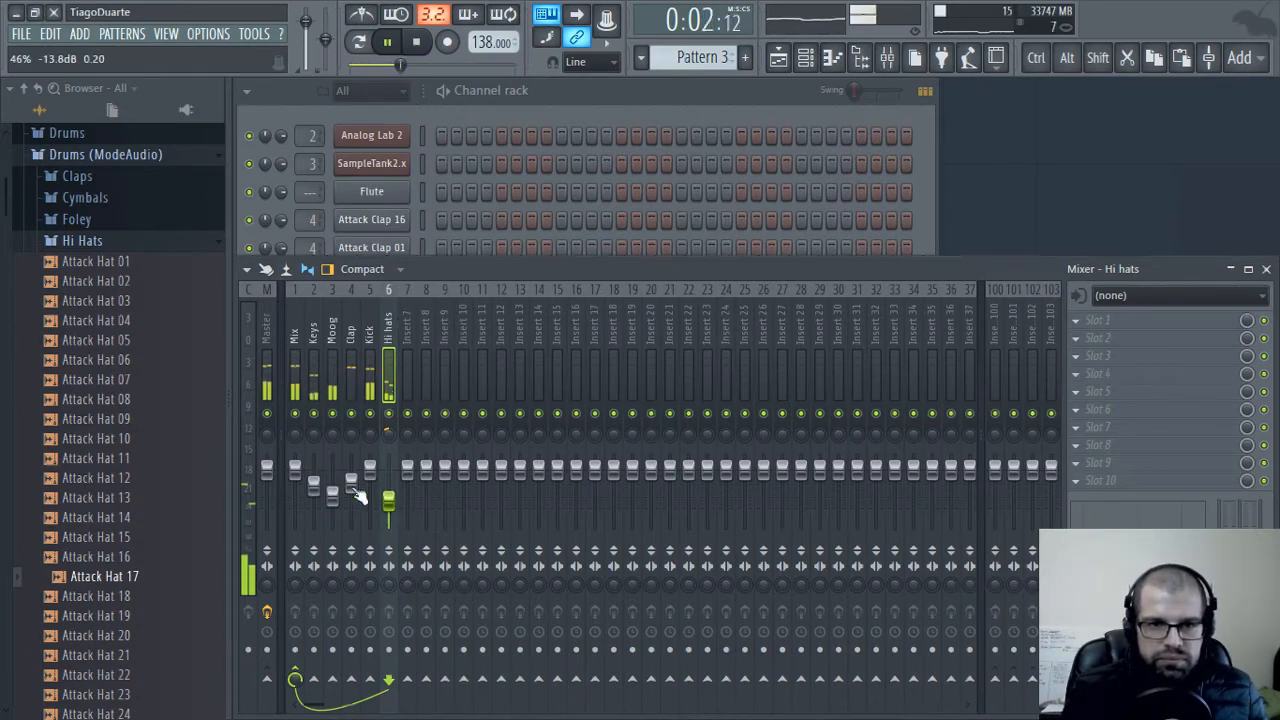
Open the Percussion folder of Drums (ModeAudio) and audition the Attack samples from Attack Blip 02 through Attack WoodBlock 03
left_click(589, 116)
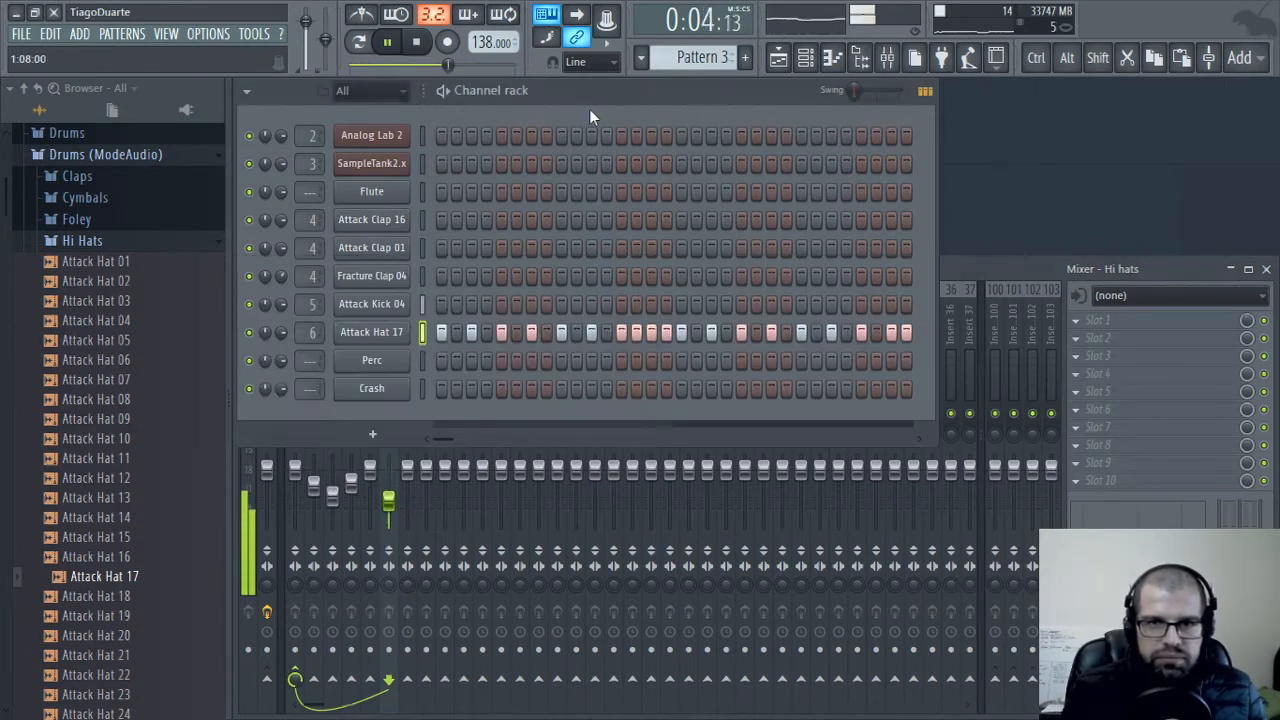
left_click(113, 244)
left_click(100, 286)
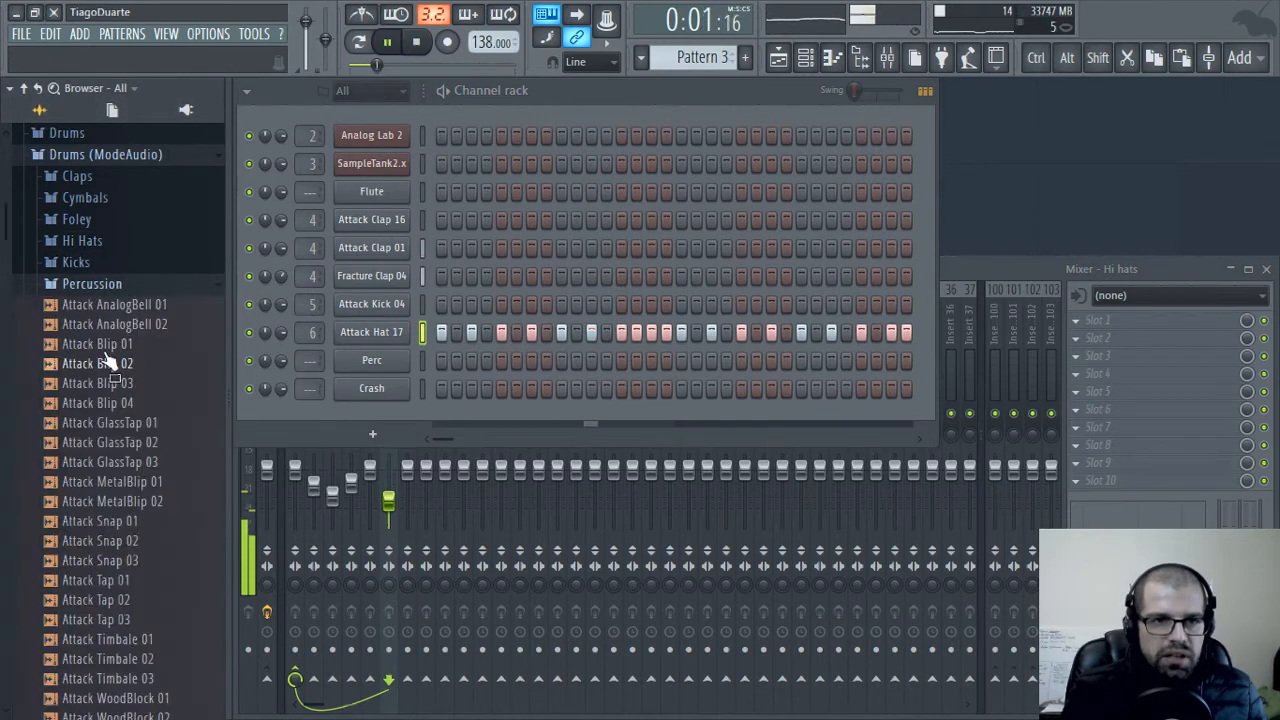
left_click(121, 367)
left_click(119, 388)
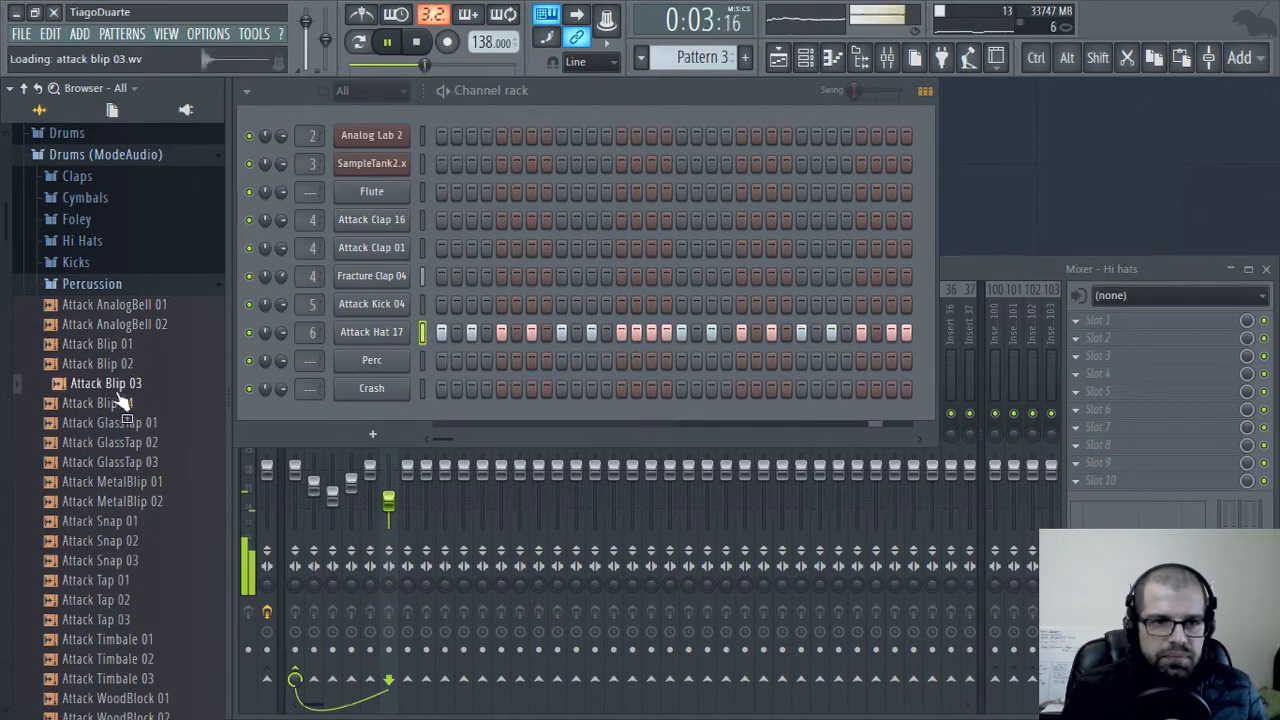
left_click(122, 405)
left_click(125, 438)
left_click(124, 427)
left_click(125, 444)
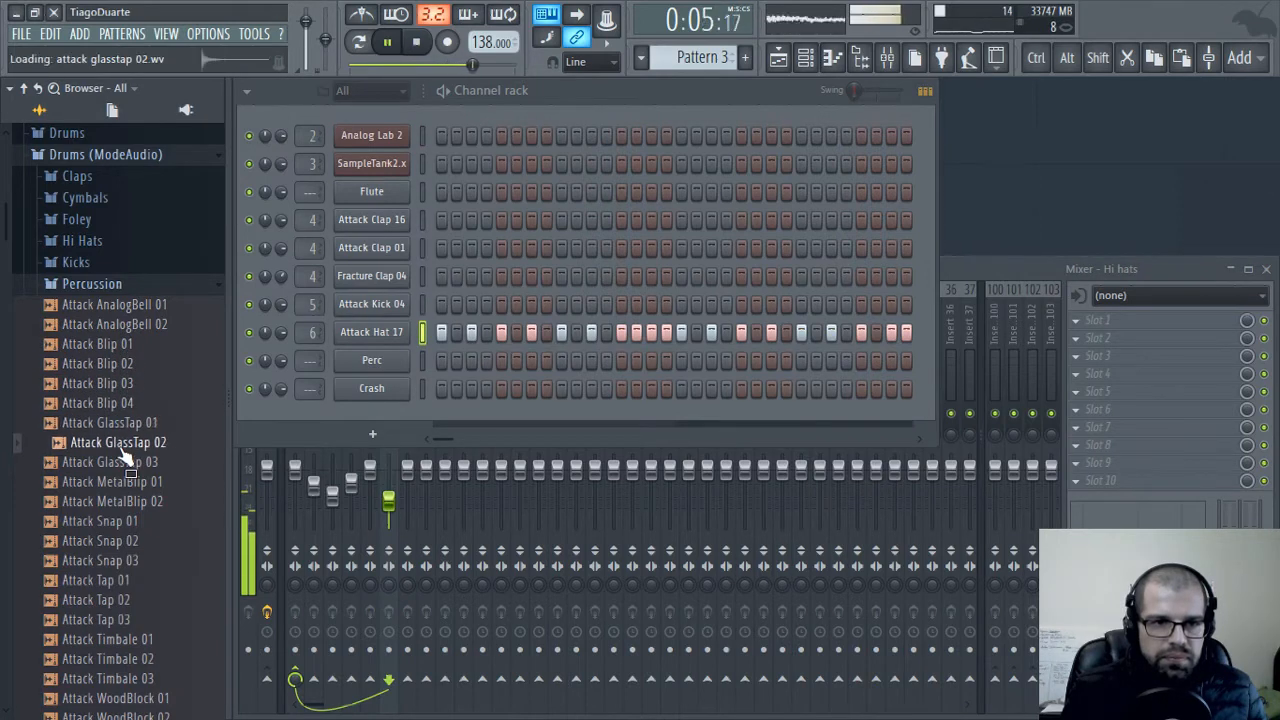
left_click(124, 463)
left_click(123, 483)
left_click(122, 502)
left_click(118, 521)
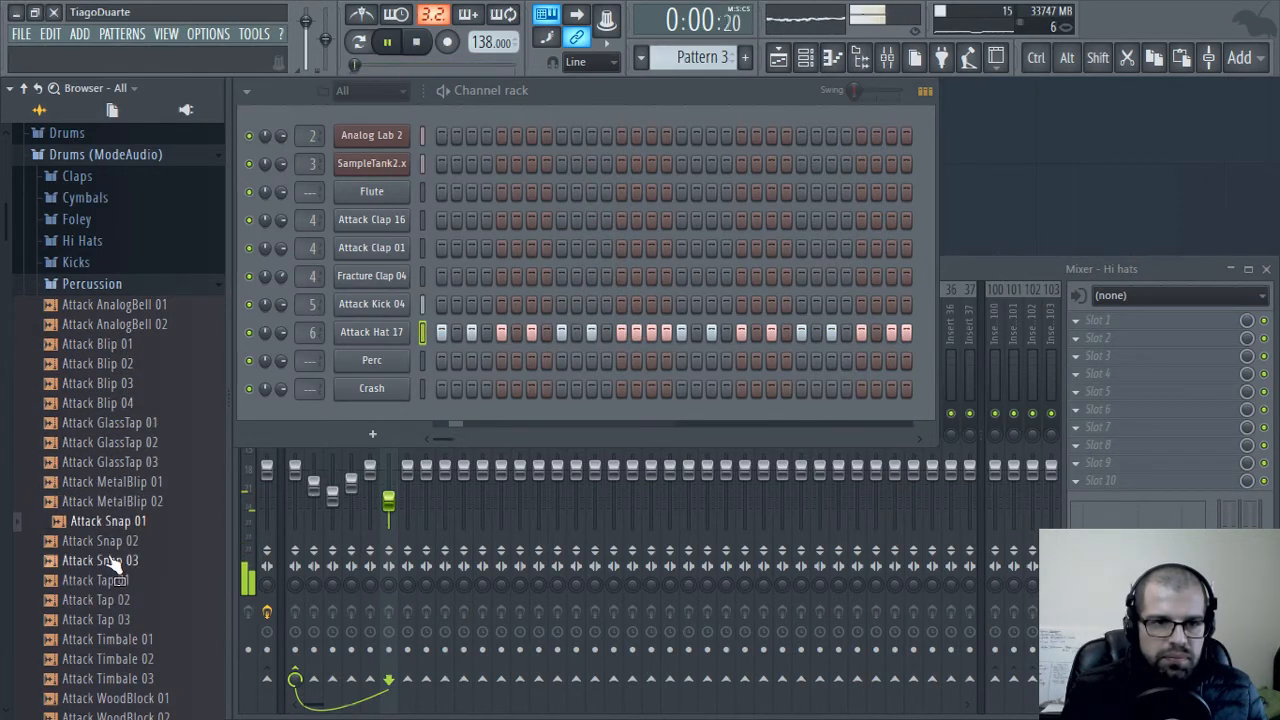
left_click(114, 541)
left_click(110, 560)
left_click(106, 580)
left_click(103, 600)
left_click(102, 620)
left_click(100, 639)
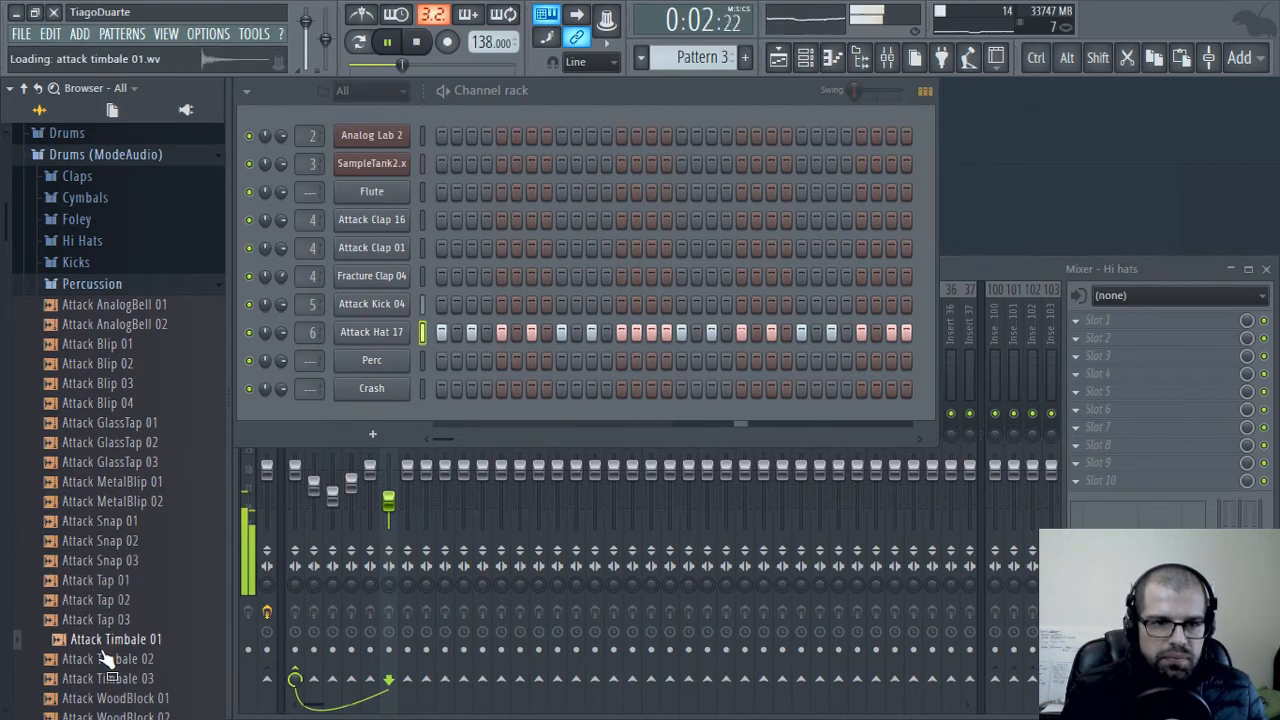
left_click(97, 659)
left_click(94, 679)
left_click(96, 698)
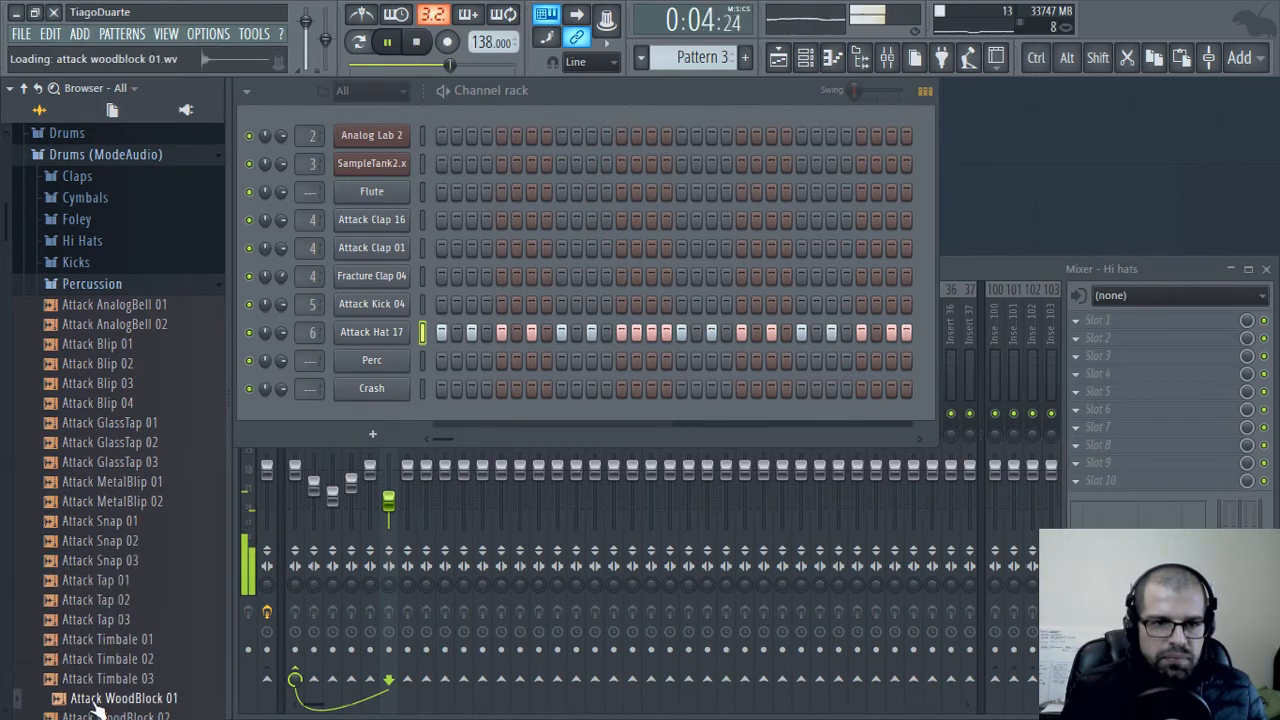
scroll(170, 410, "down", 7)
left_click(106, 324)
left_click(122, 350)
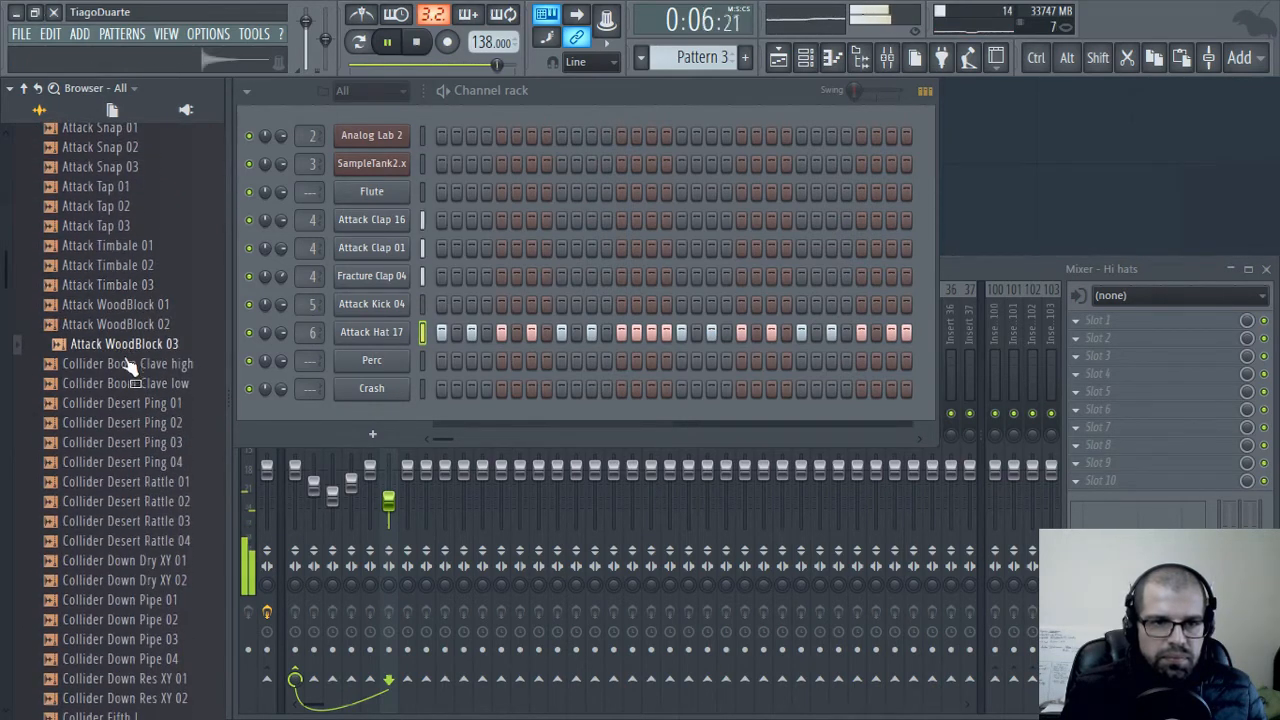
Audition the first Collider percussion samples and load Collider Desert Ping 02 into the Perc channel
left_click(135, 366)
left_click(128, 385)
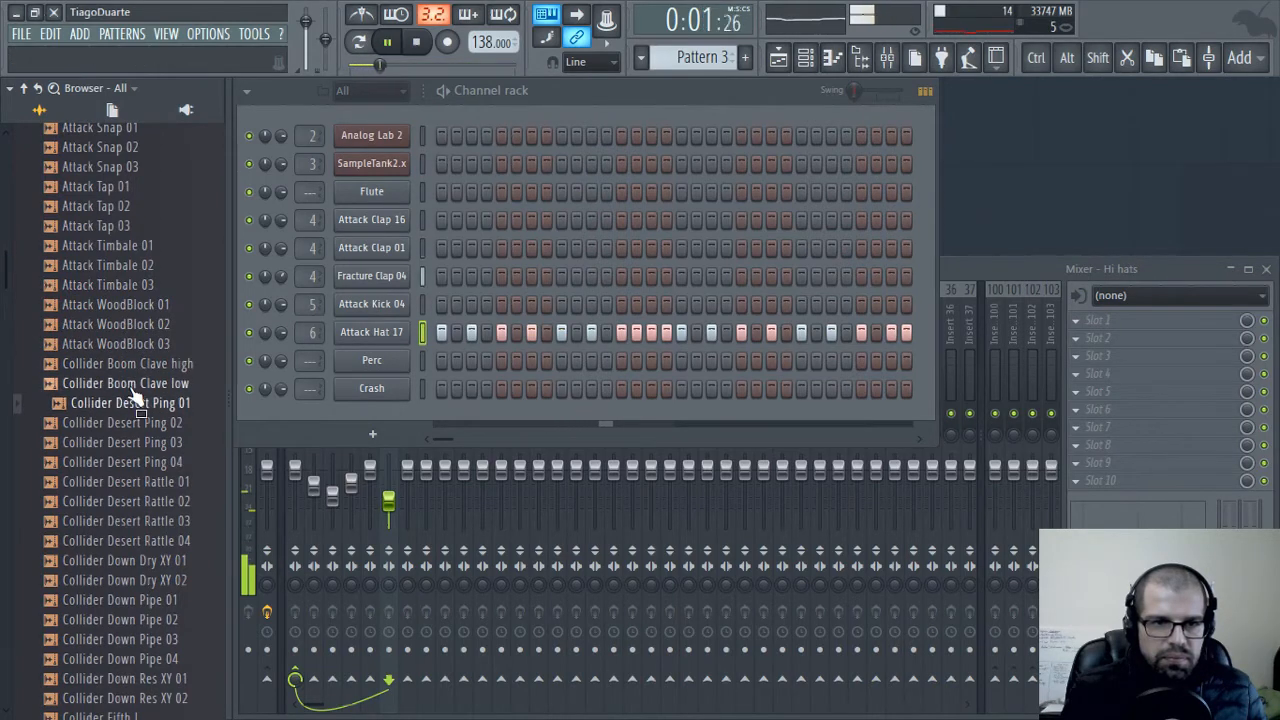
left_click(118, 404)
left_click(108, 424)
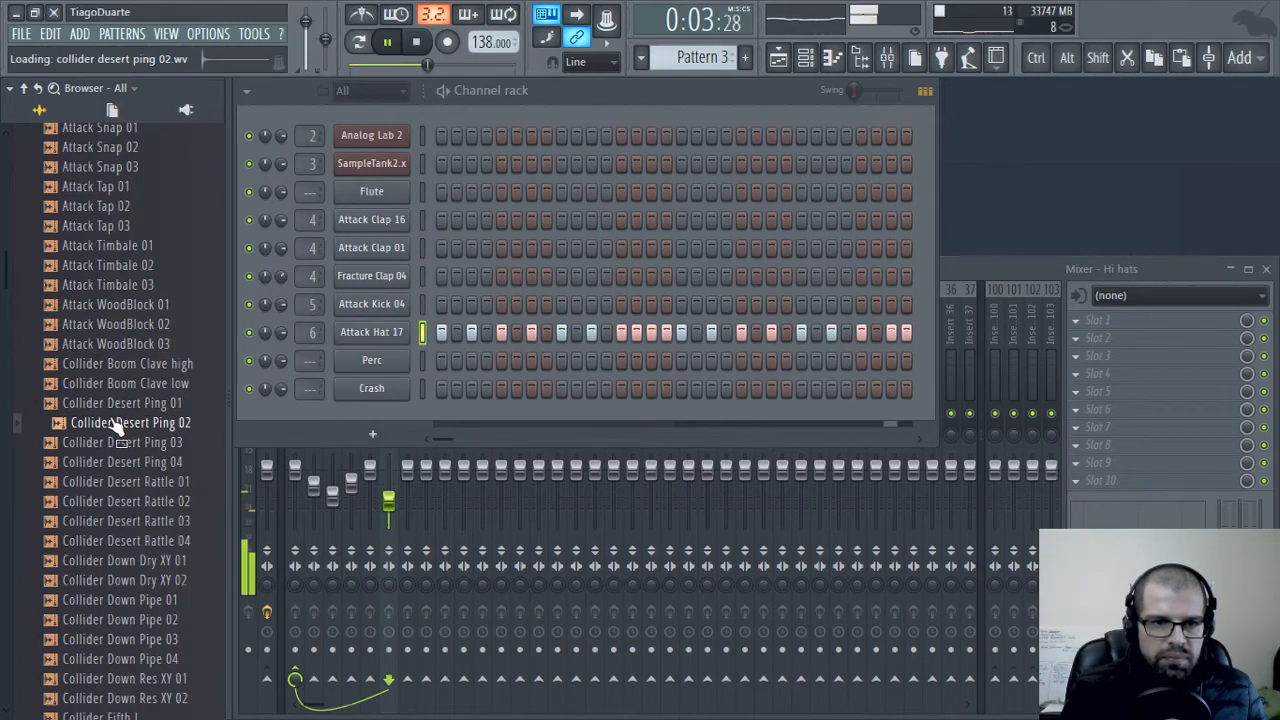
left_click_drag(116, 430, 398, 357)
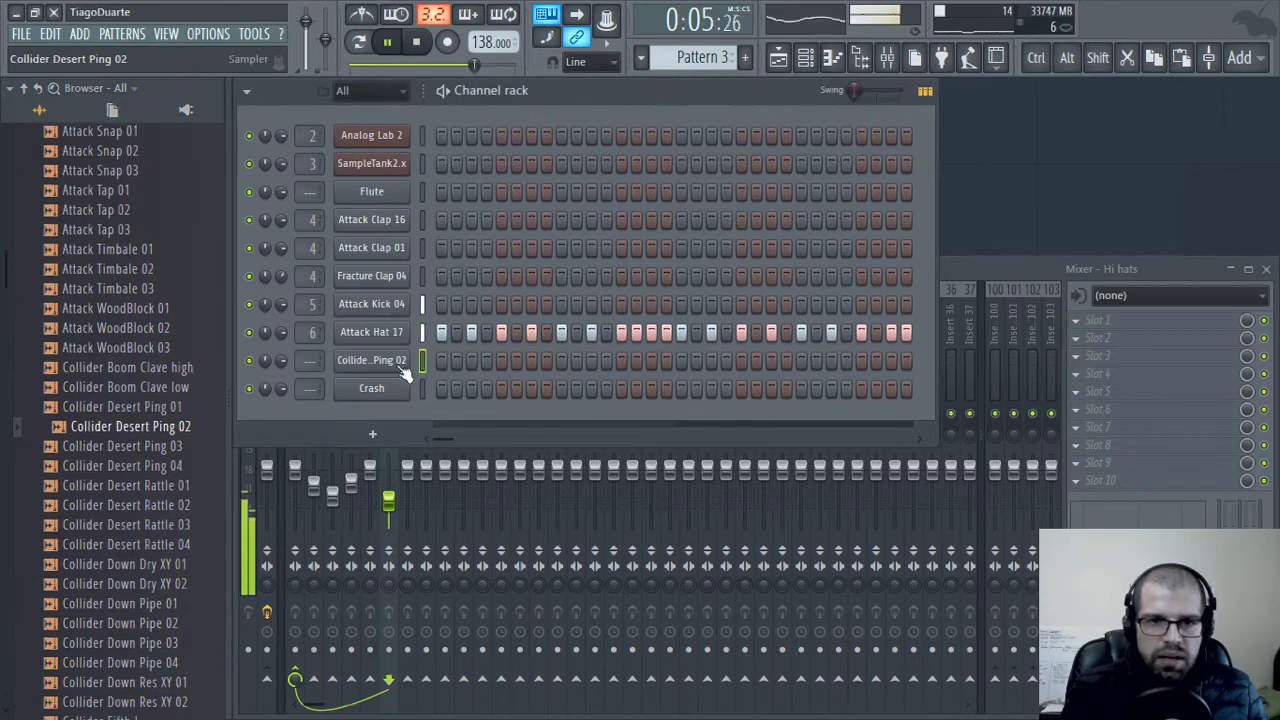
Switch to Pattern 2 and place Collider Desert Ping 02 hits on steps 7, 15 and 21
scroll(697, 55, "up", 1)
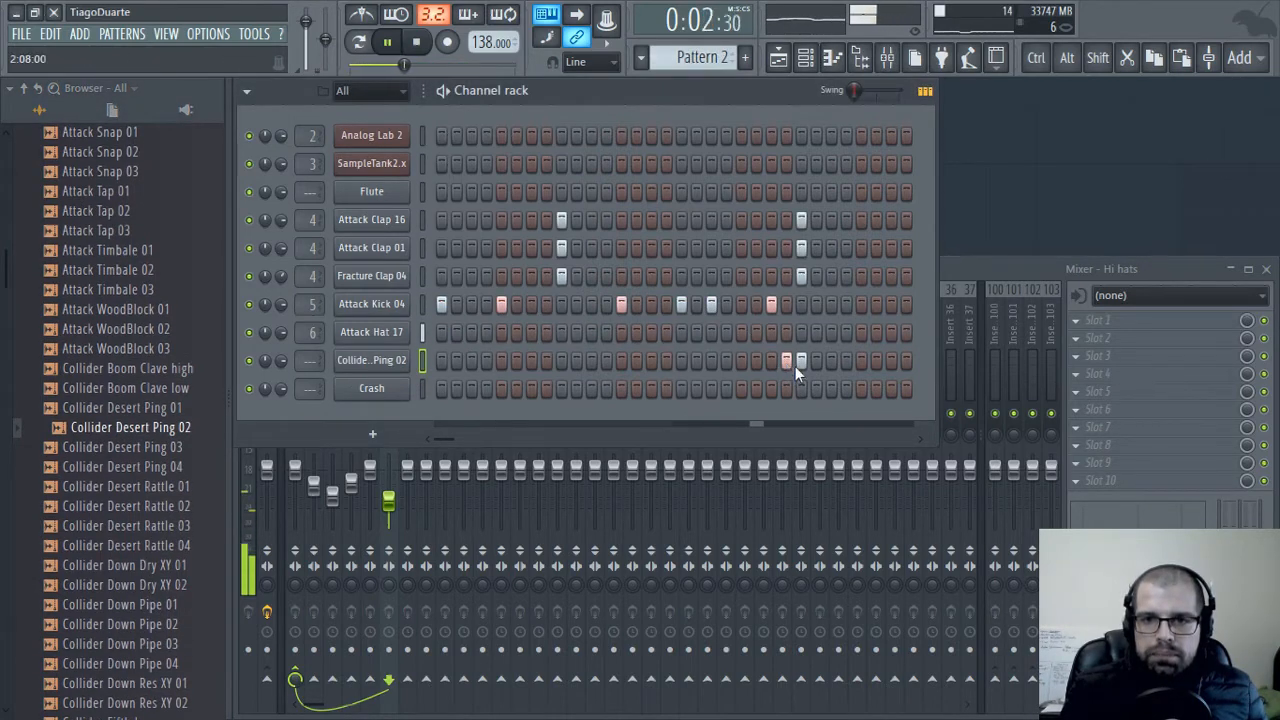
left_click(741, 361)
left_click(649, 361)
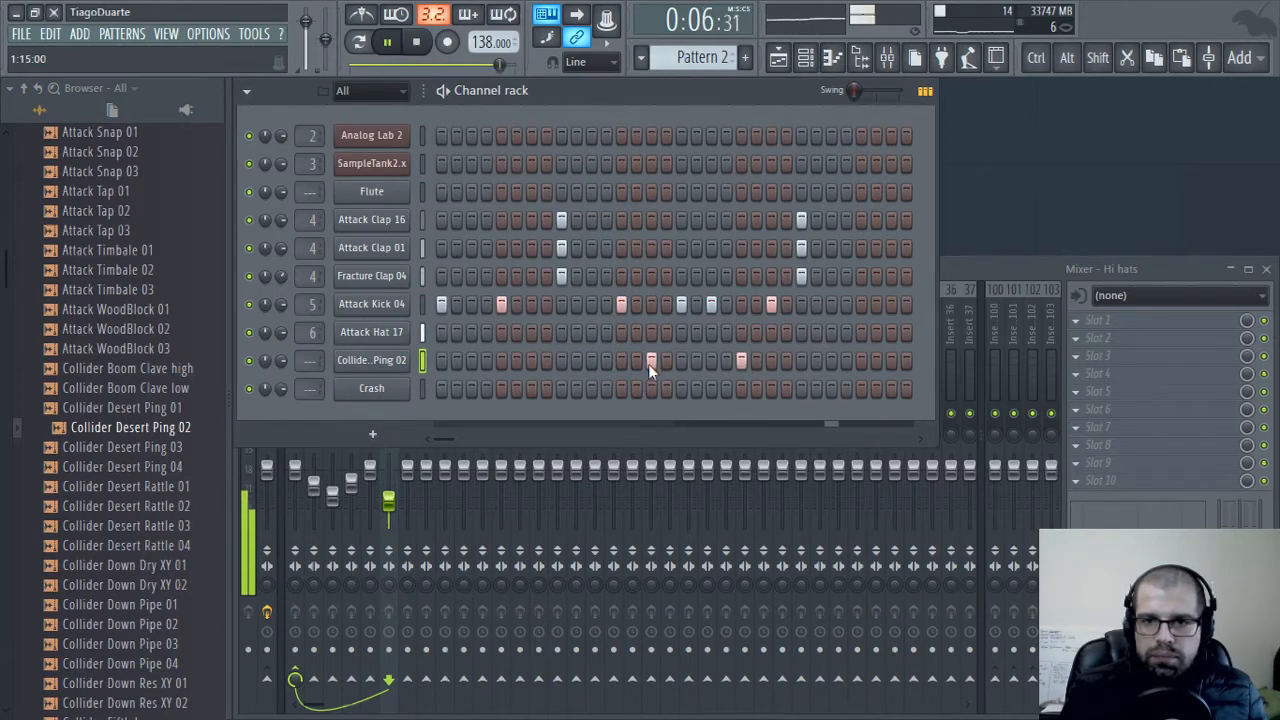
left_click(527, 361)
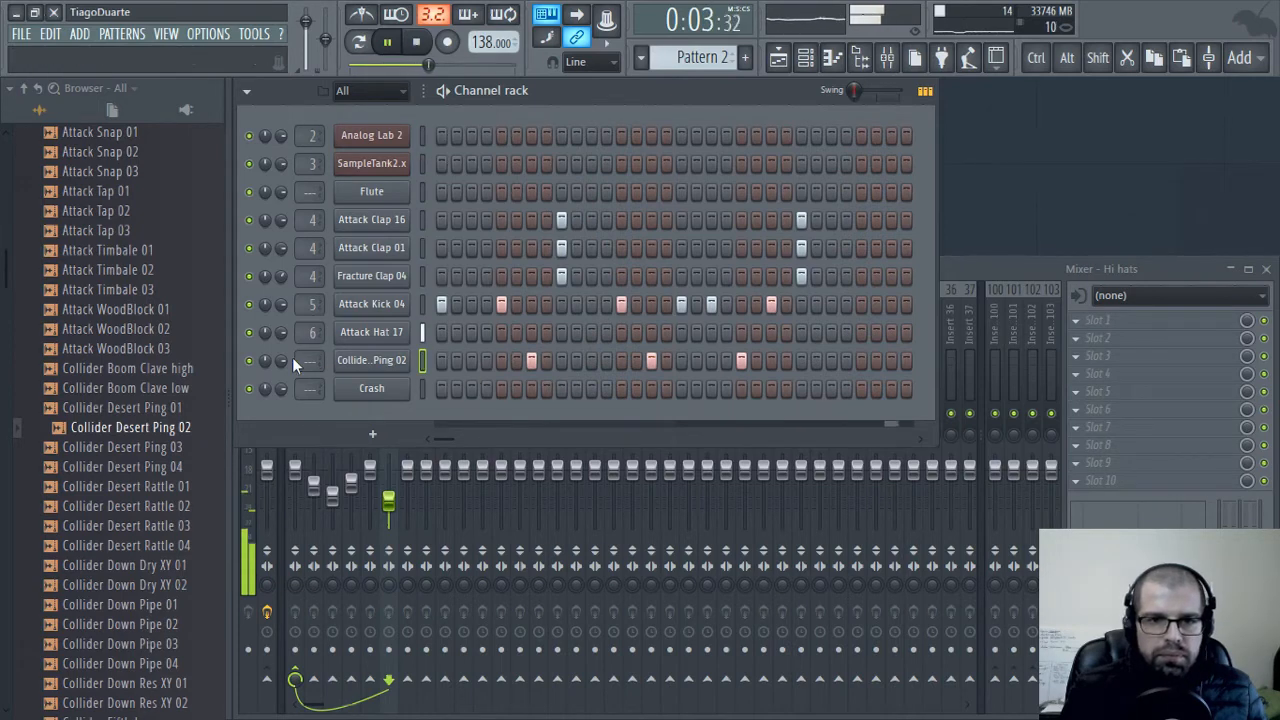
Route the Collider Desert Ping 02 channel to mixer insert 7, then lower that insert's volume and pan it off centre
mouse_move(313, 359)
left_mouse_down()
mouse_move(313, 330)
mouse_move(317, 366)
left_mouse_up()
left_click_drag(408, 469, 408, 494)
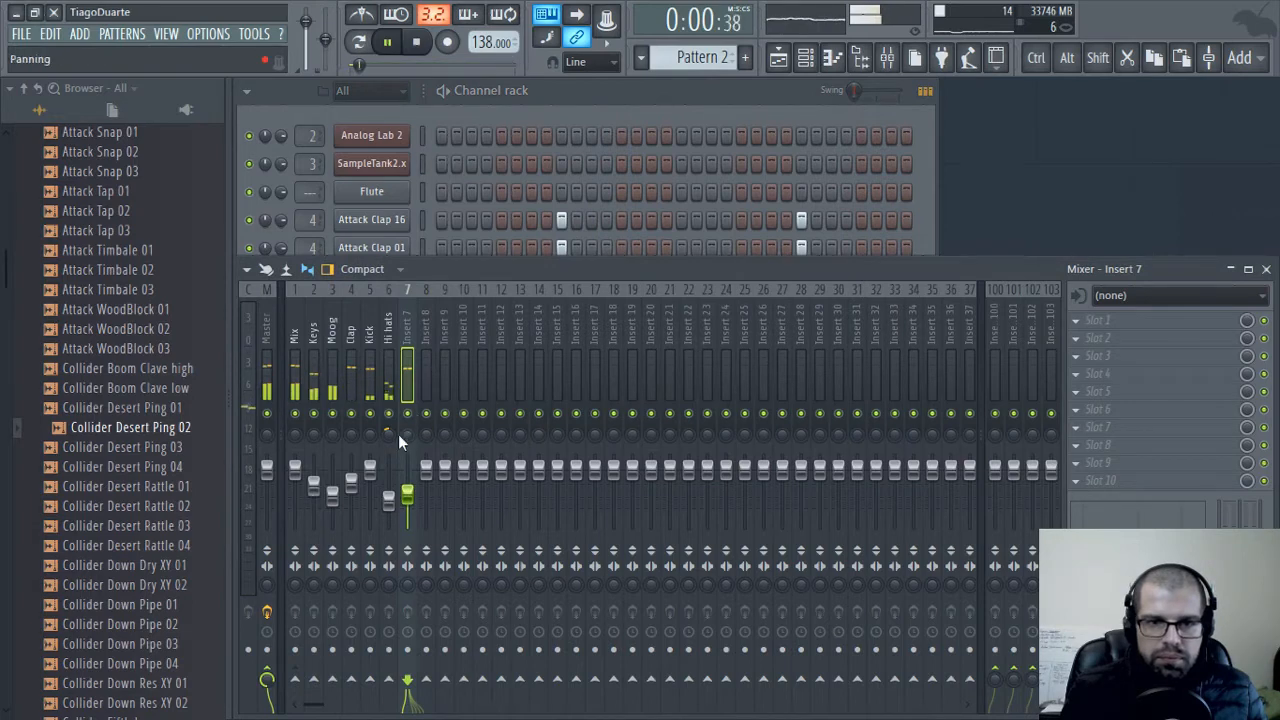
left_click_drag(398, 434, 398, 450)
Audition the Collider percussion samples from Collider Desert Ping 03 through Collider Down Dry XY 02
left_click(165, 467)
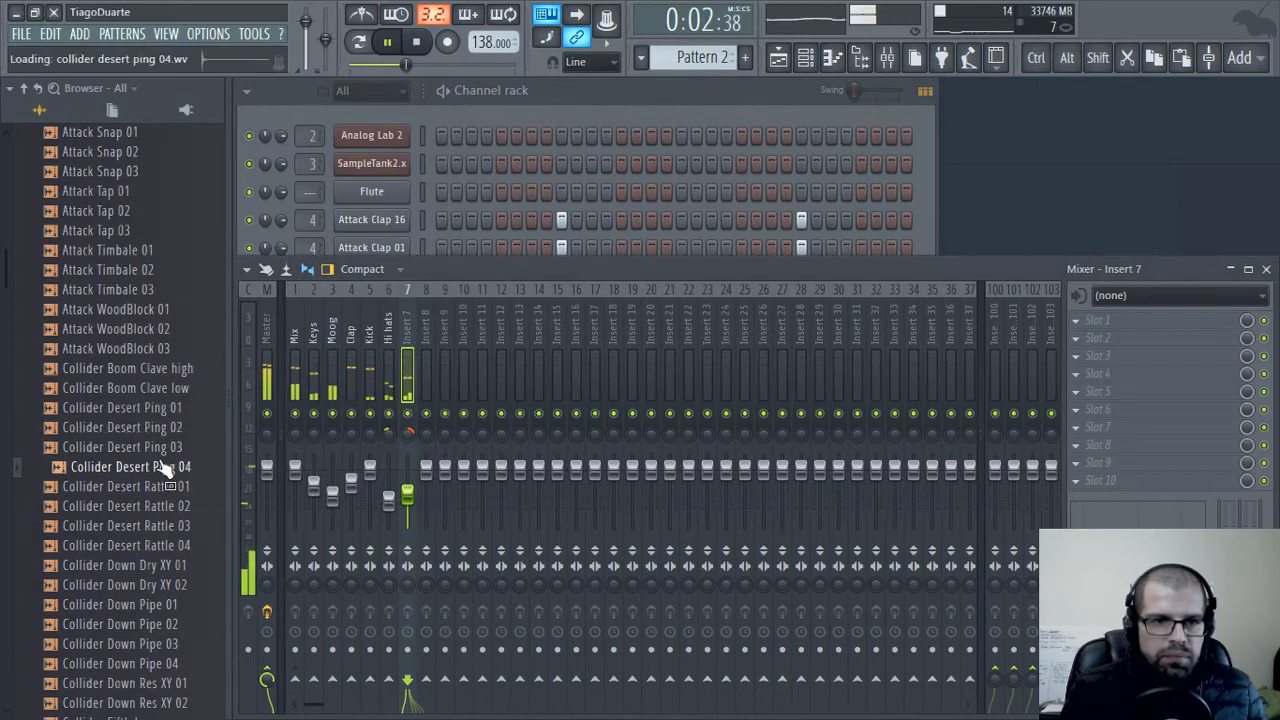
left_click(158, 449)
left_click(130, 509)
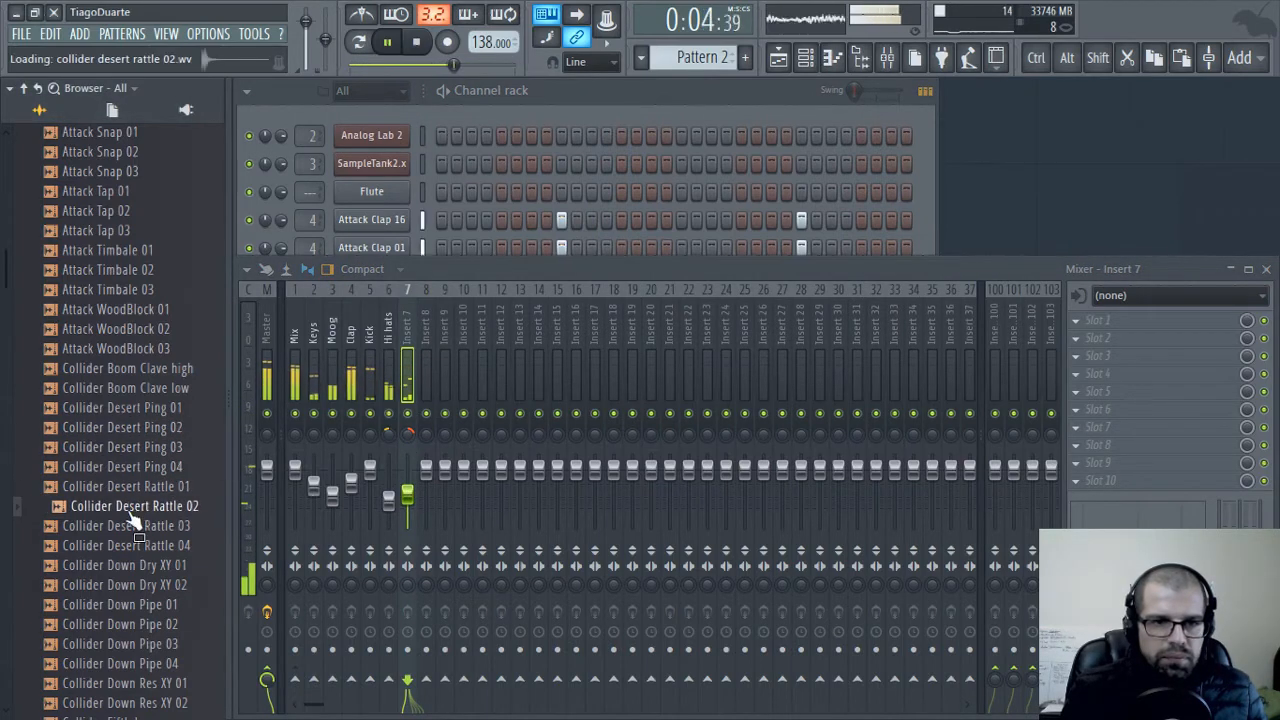
left_click(132, 488)
left_click(117, 508)
left_click(114, 529)
left_click(113, 548)
left_click(109, 587)
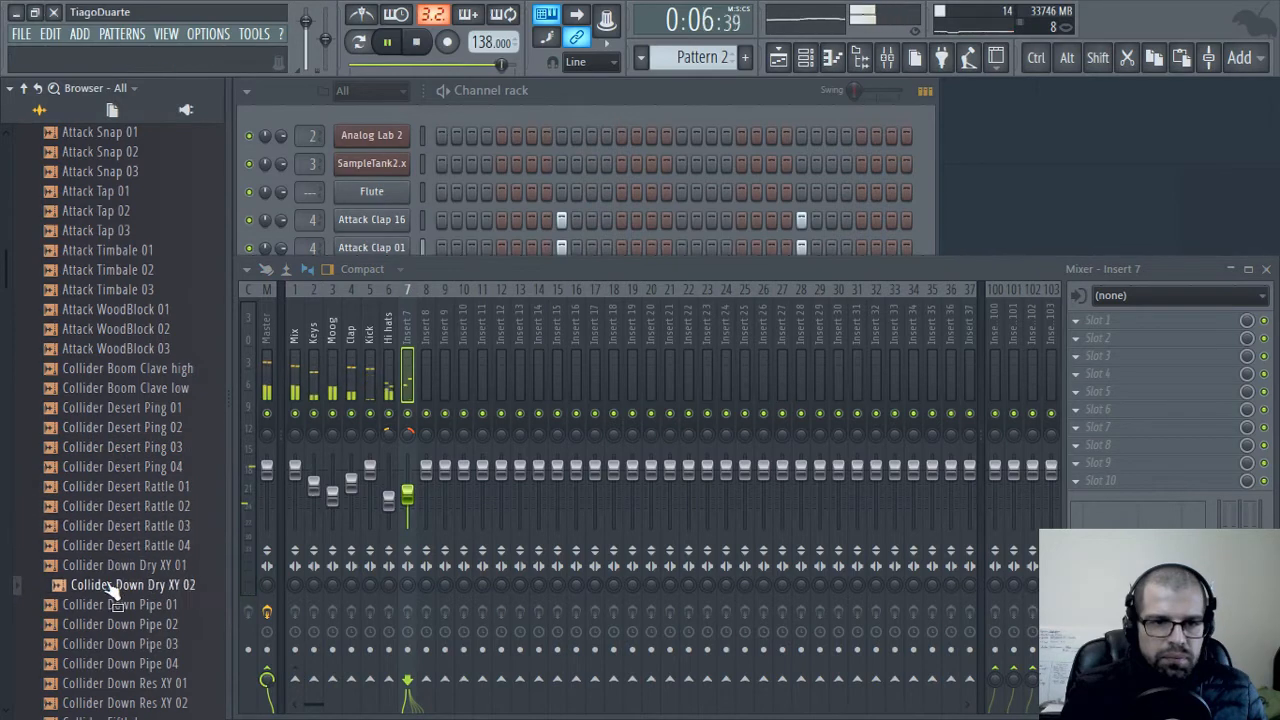
left_click(113, 567)
left_click(107, 588)
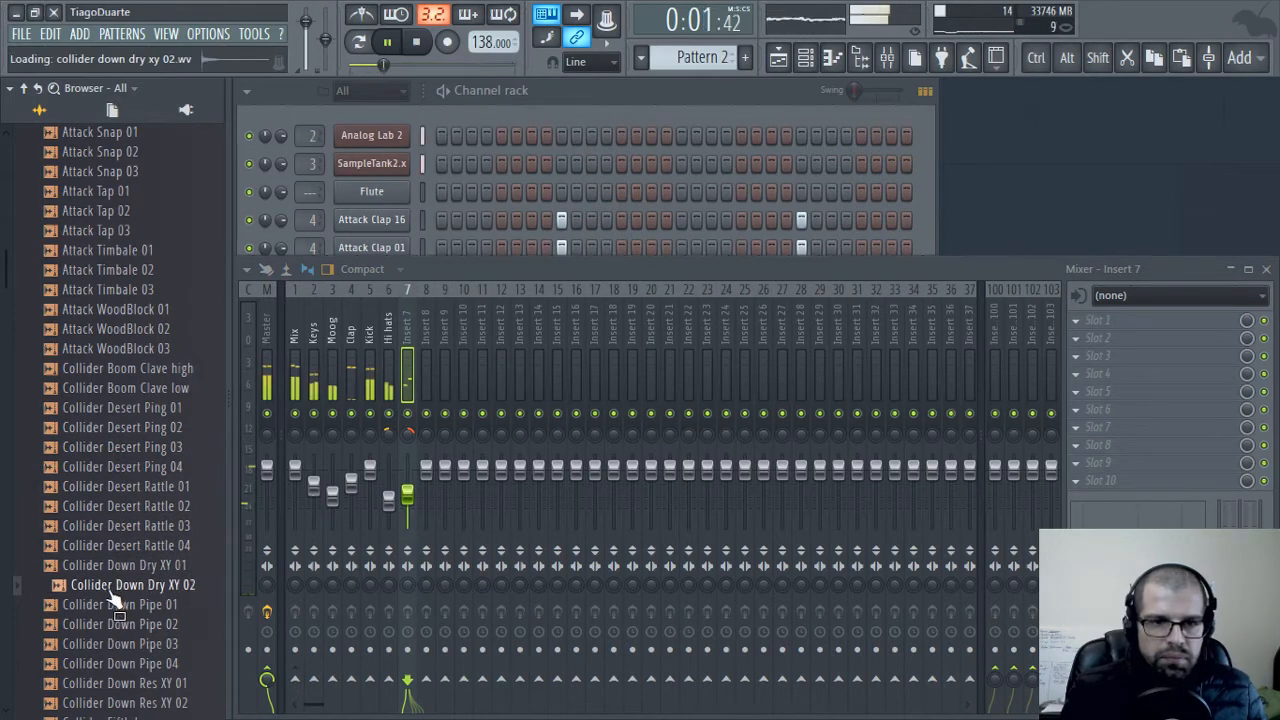
Load Collider Down Dry XY 02 as a new channel above Crash and place a hit on step 29
left_click(530, 106)
left_click_drag(172, 590, 383, 374)
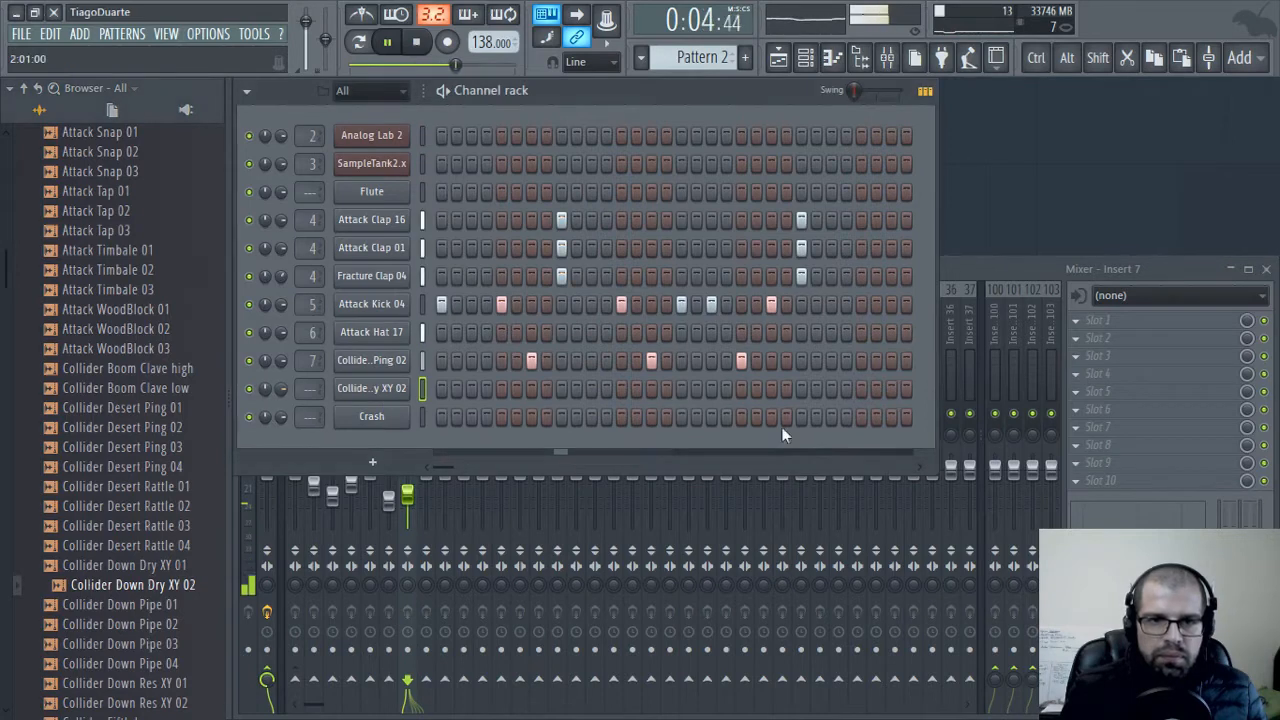
left_click(860, 389)
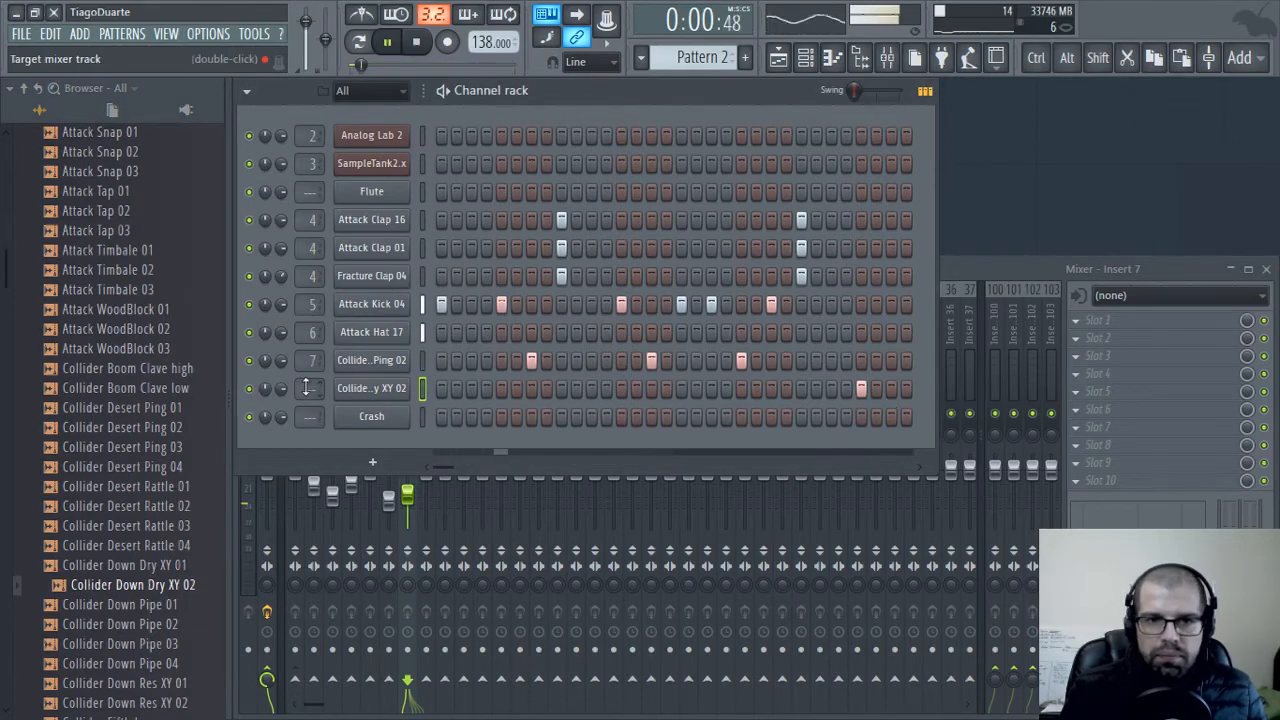
Route the Collider Down Dry XY 02 channel to mixer insert 8, then lower that insert's volume and pan it off centre
left_click_drag(310, 389, 310, 357)
left_click(1027, 267)
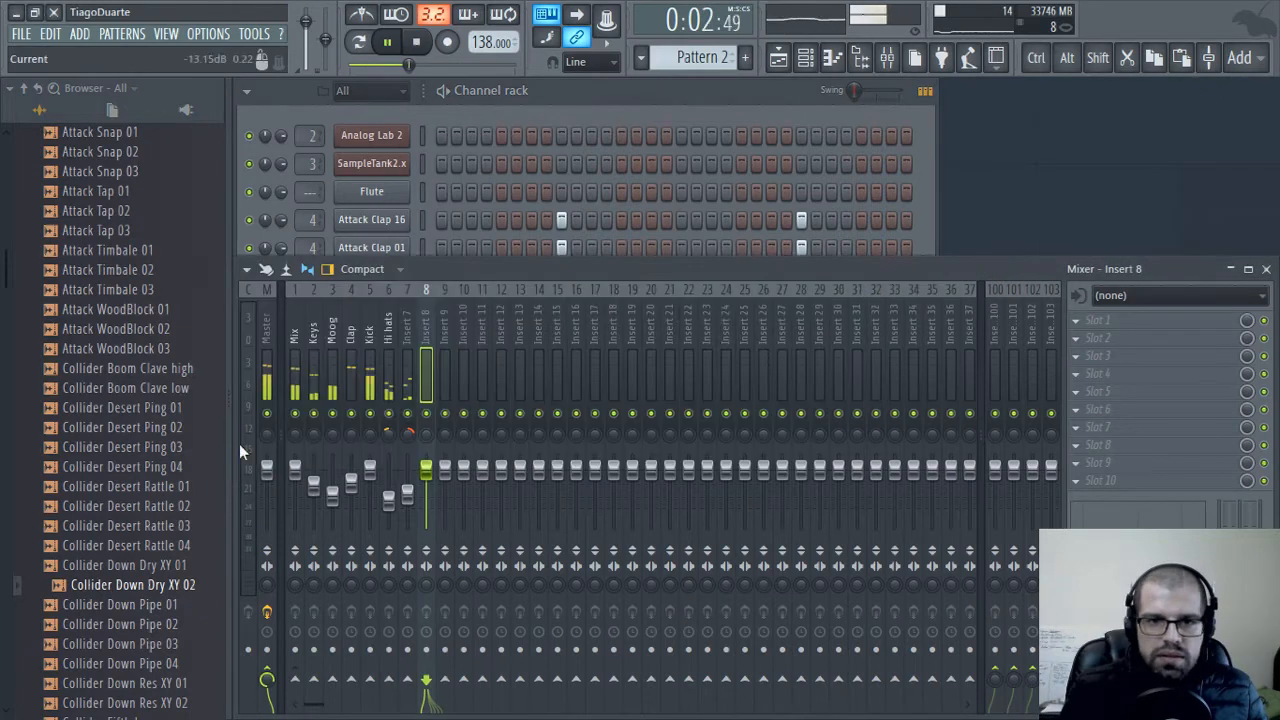
left_click_drag(426, 470, 426, 485)
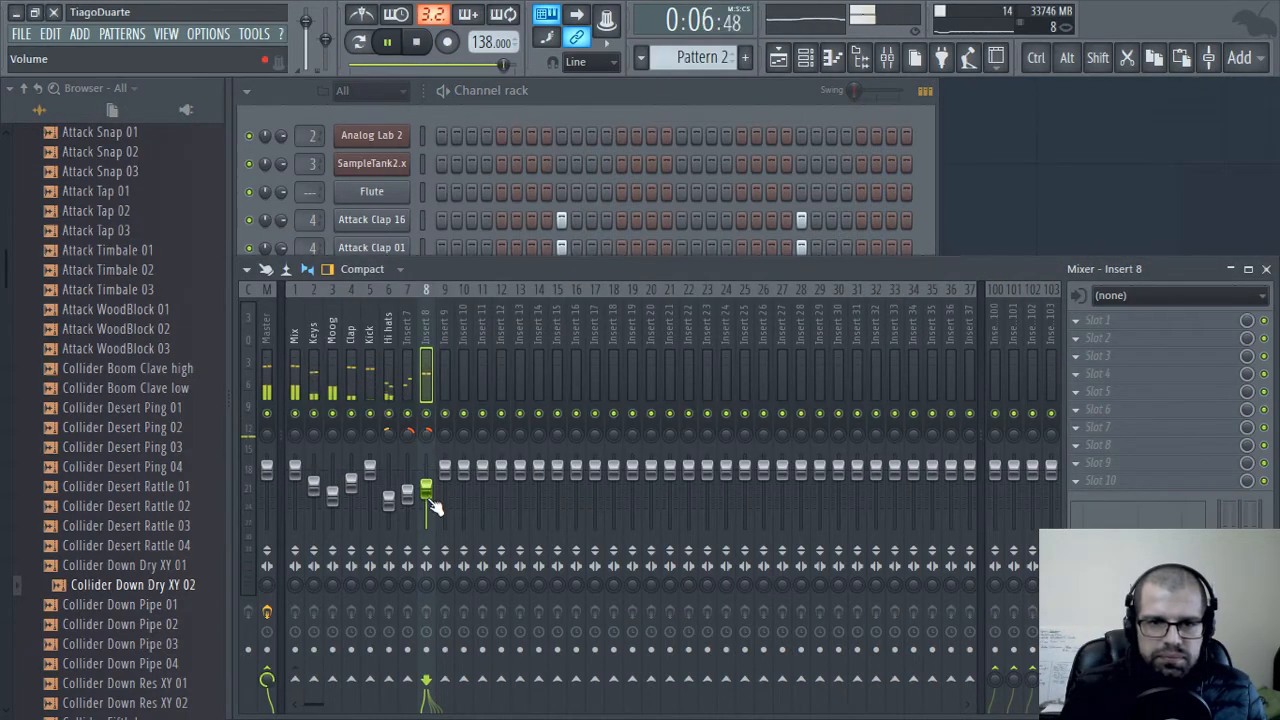
left_click_drag(433, 504, 433, 509)
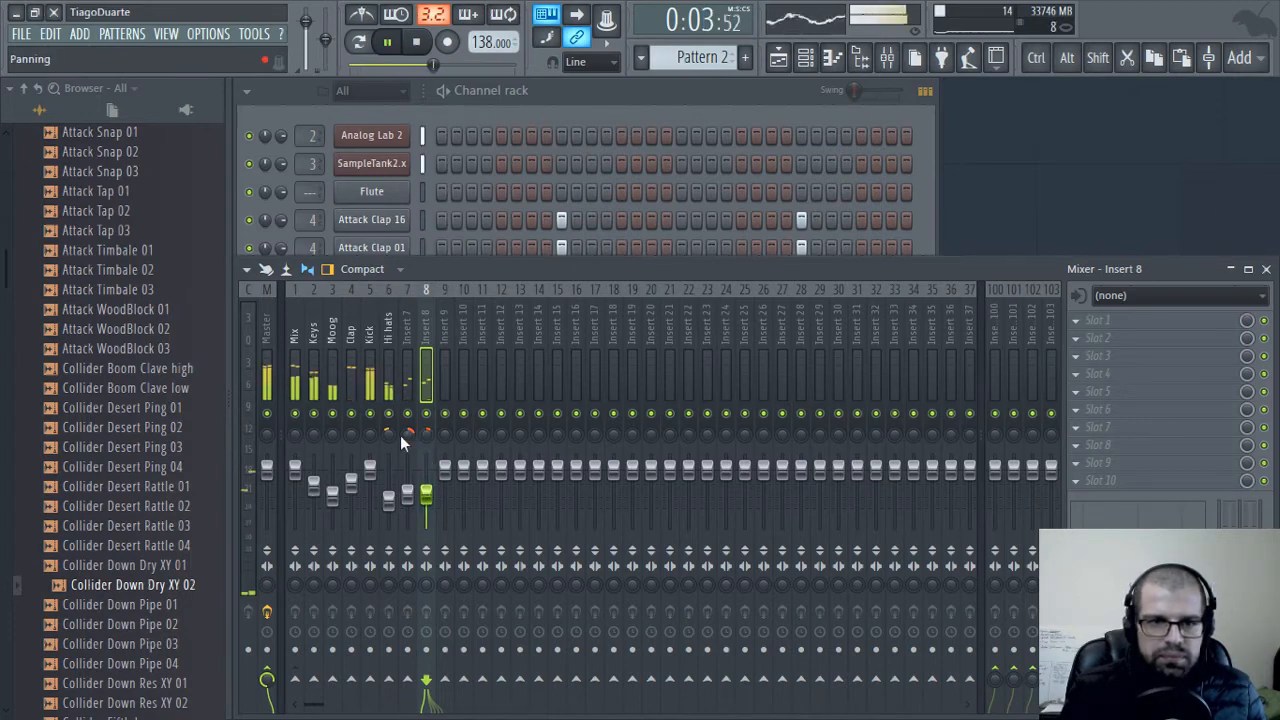
left_click_drag(429, 434, 429, 440)
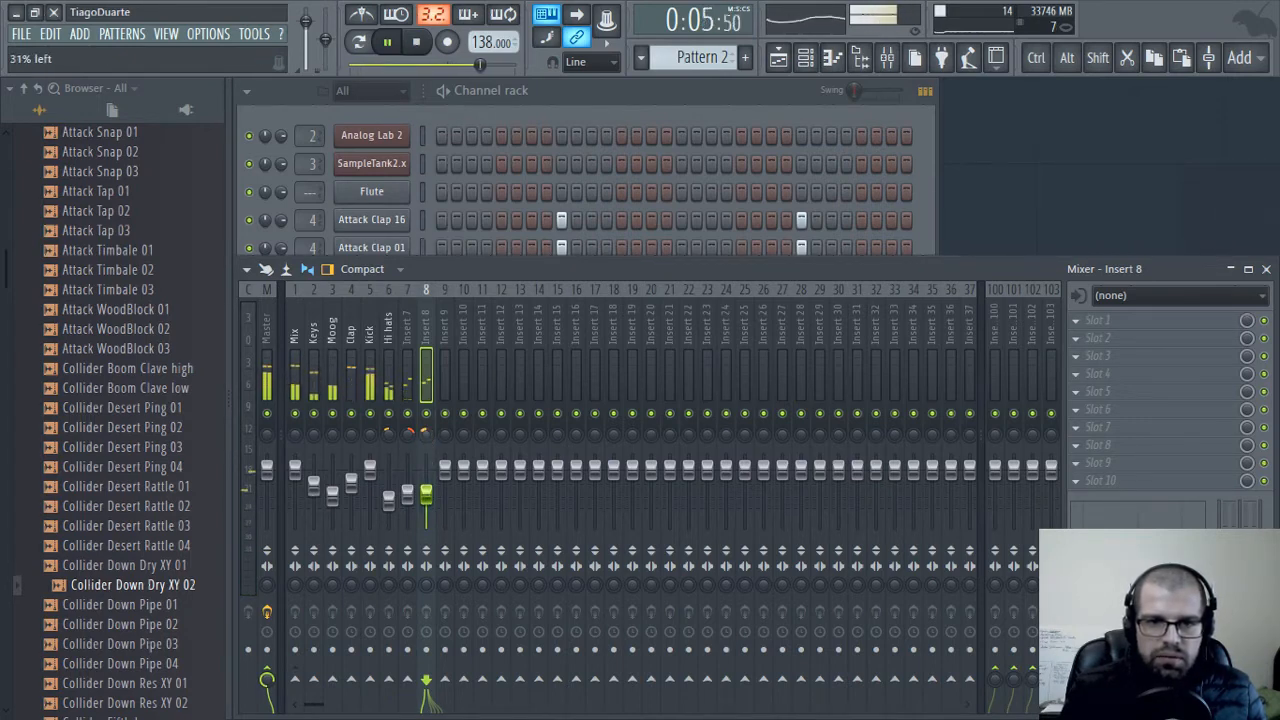
Route mixer inserts 8 and 7 only to the Mix track
right_click(294, 680)
left_click(359, 650)
left_click(410, 333)
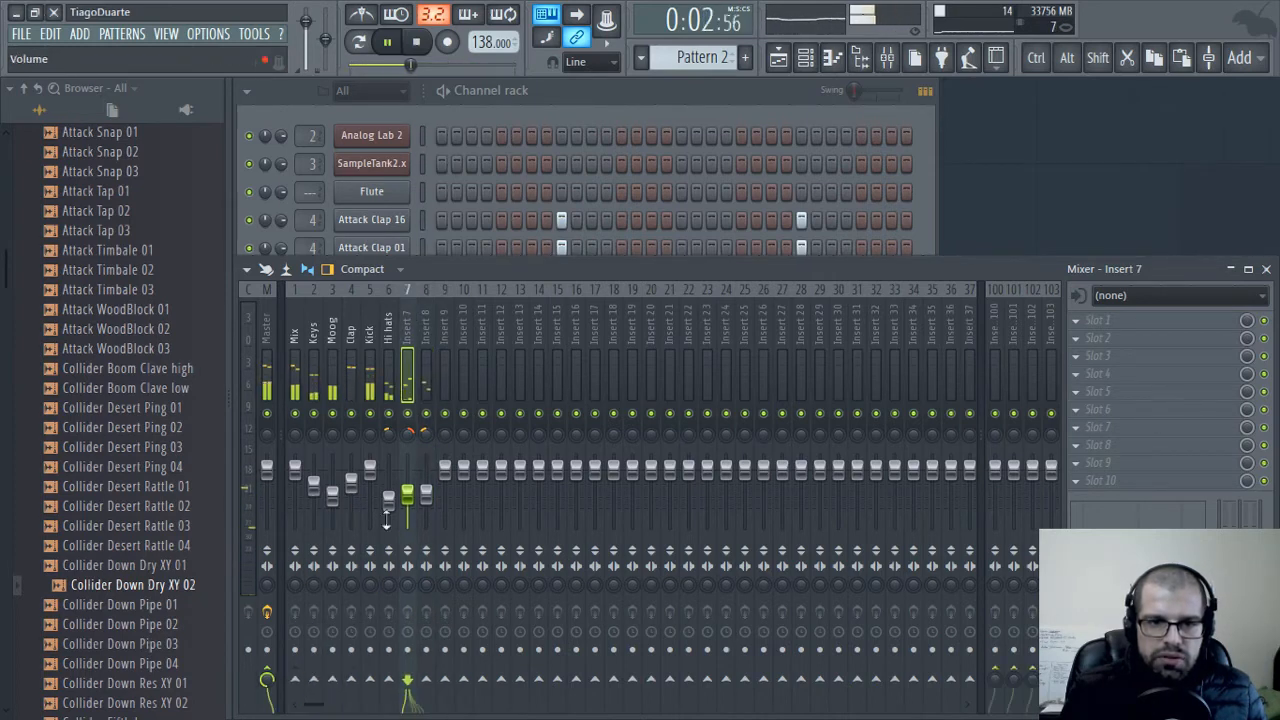
right_click(295, 682)
left_click(359, 650)
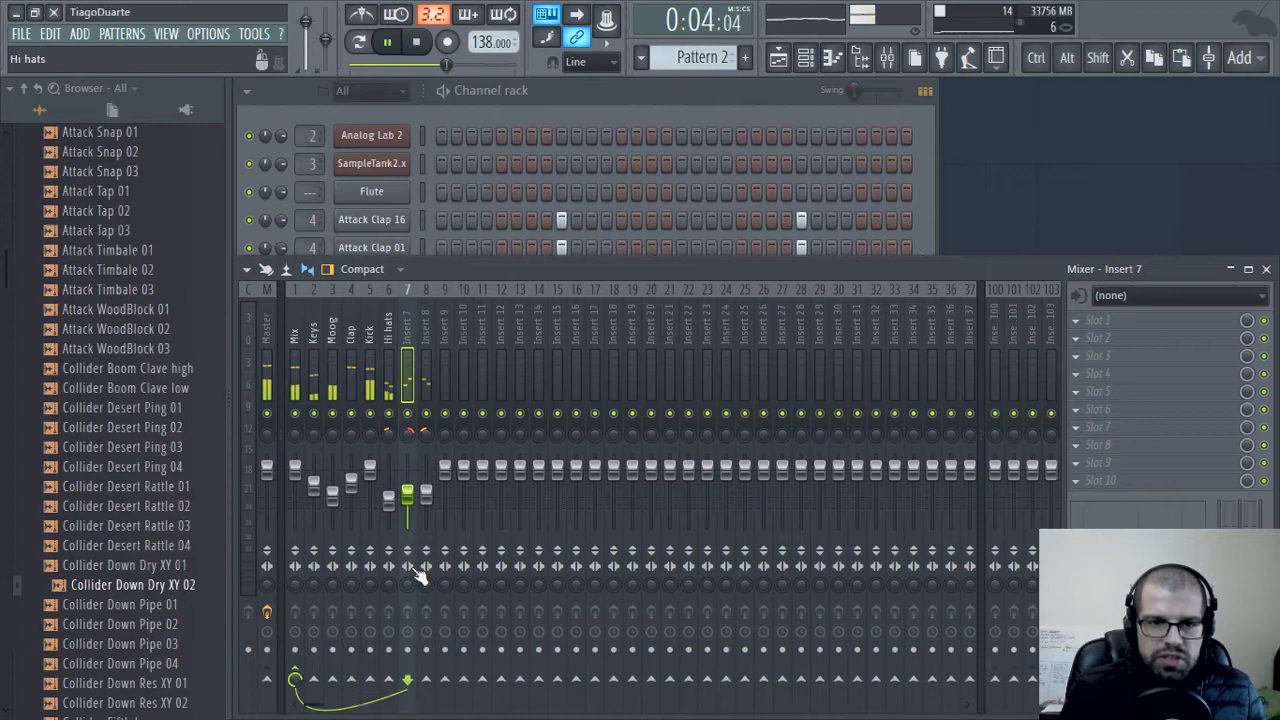
Rename mixer inserts 7 and 8 as Perc
double_click(410, 325)
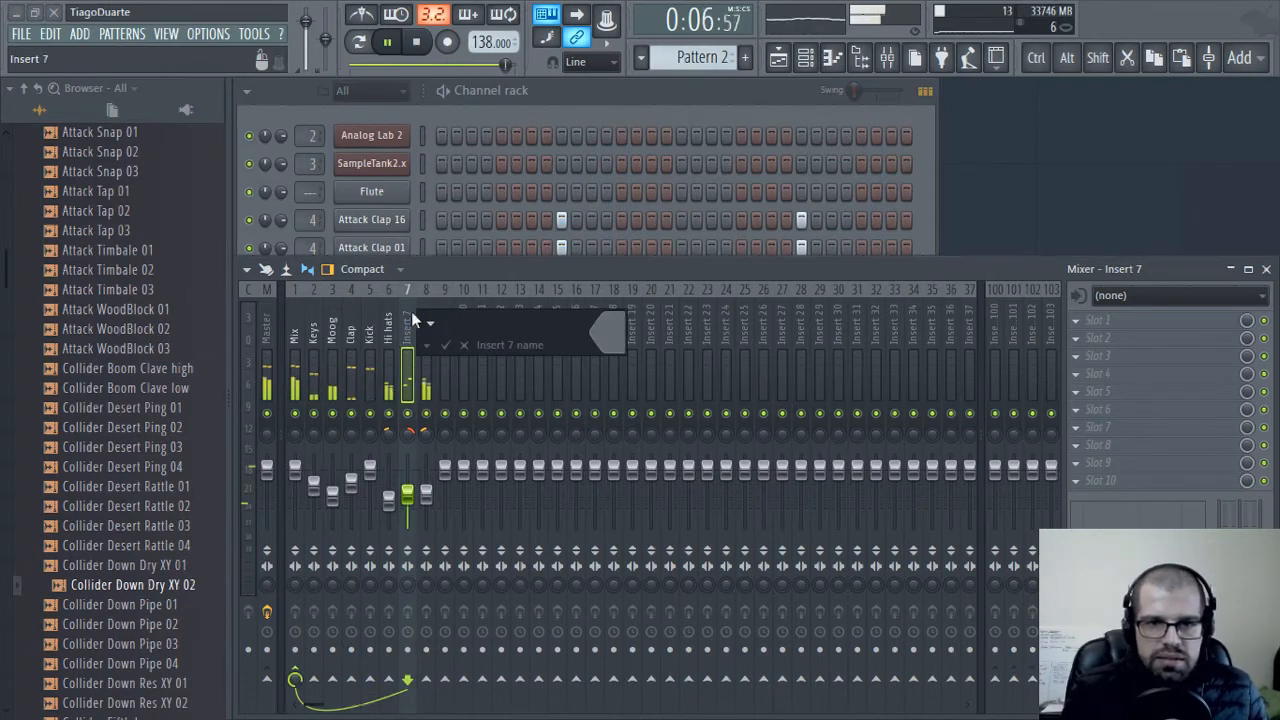
type("Perc")
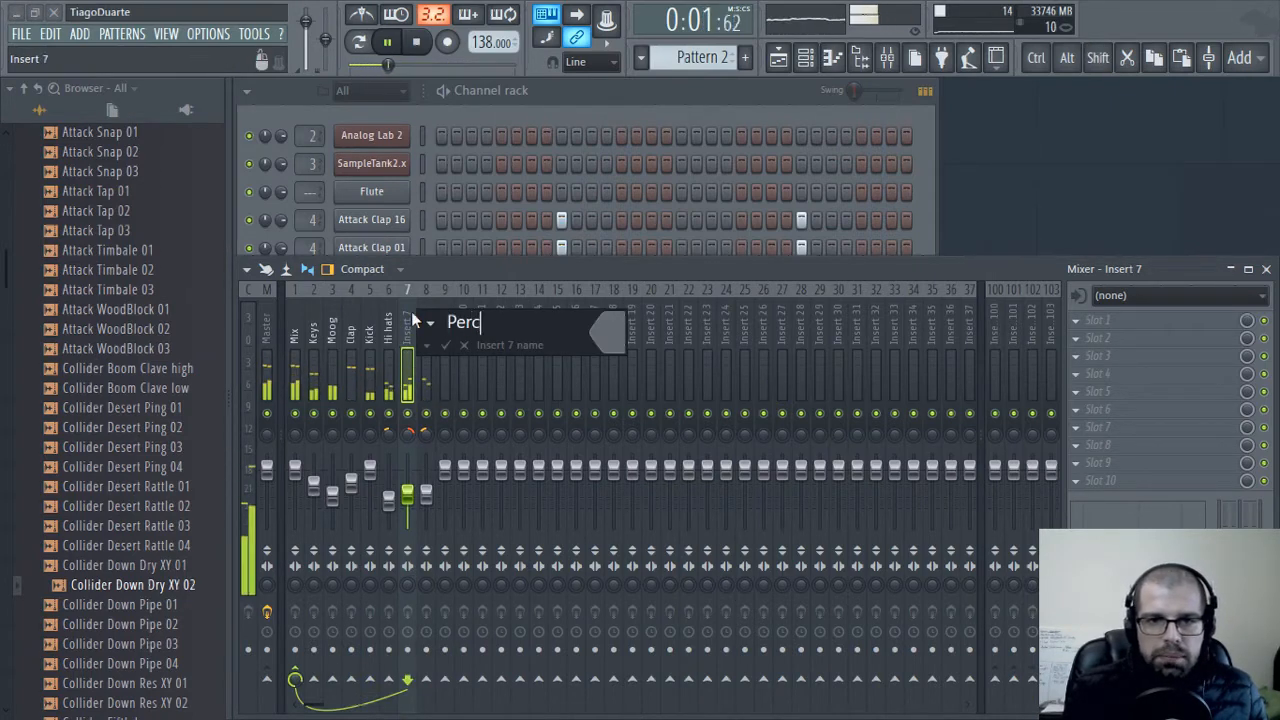
key("Return")
double_click(421, 318)
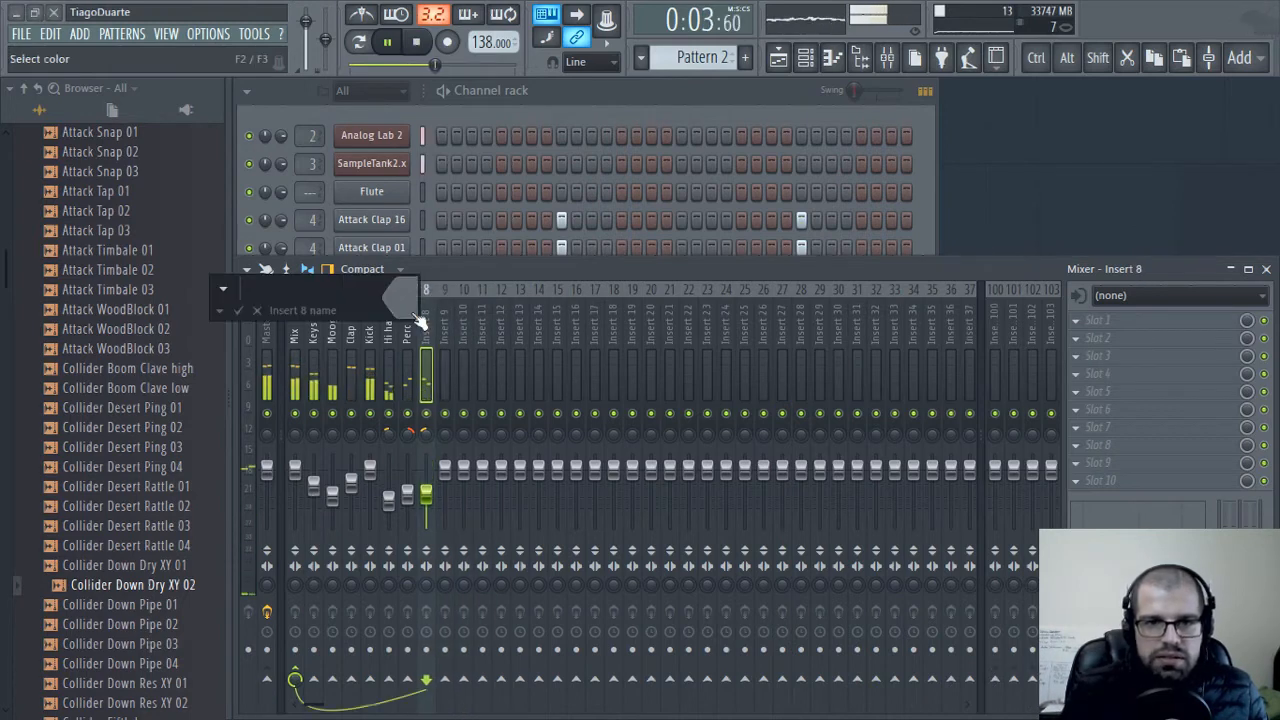
type("Pewr")
key("BackSpace")
key("BackSpace")
type("rc")
key("Return")
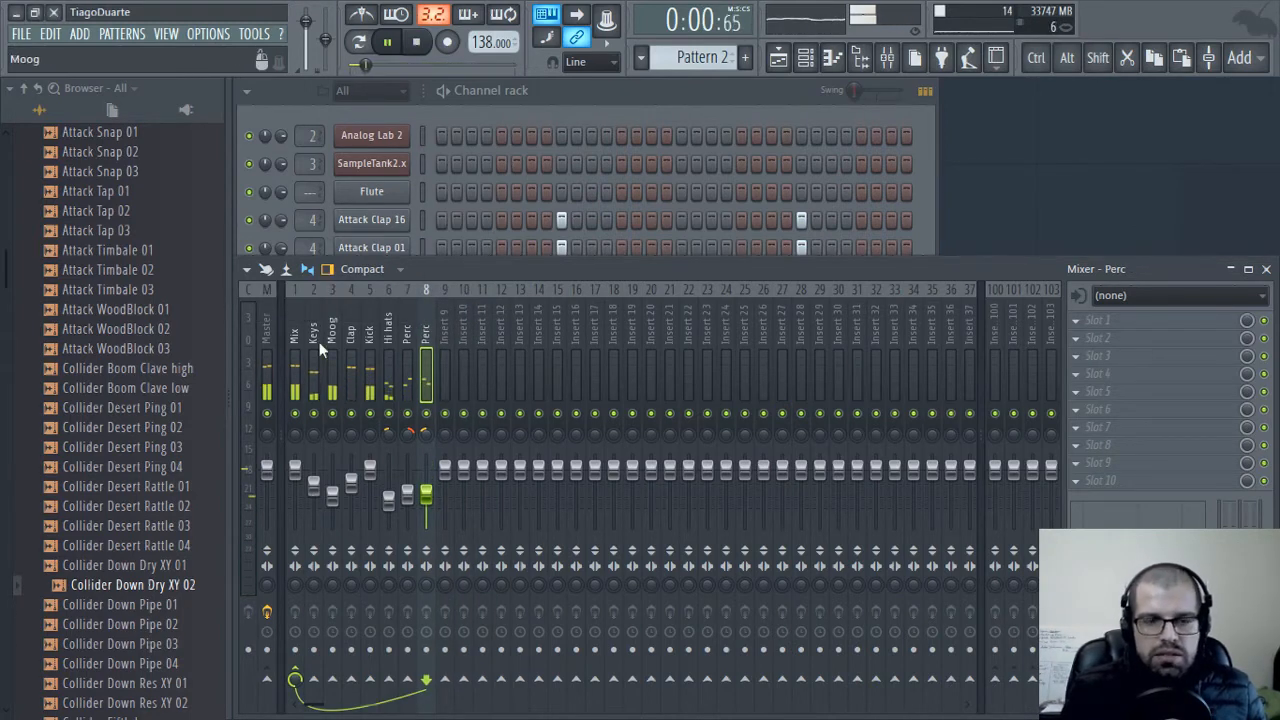
Disable the Mix track's send to Master and route the Kick track only to the Mix track
left_click(294, 339)
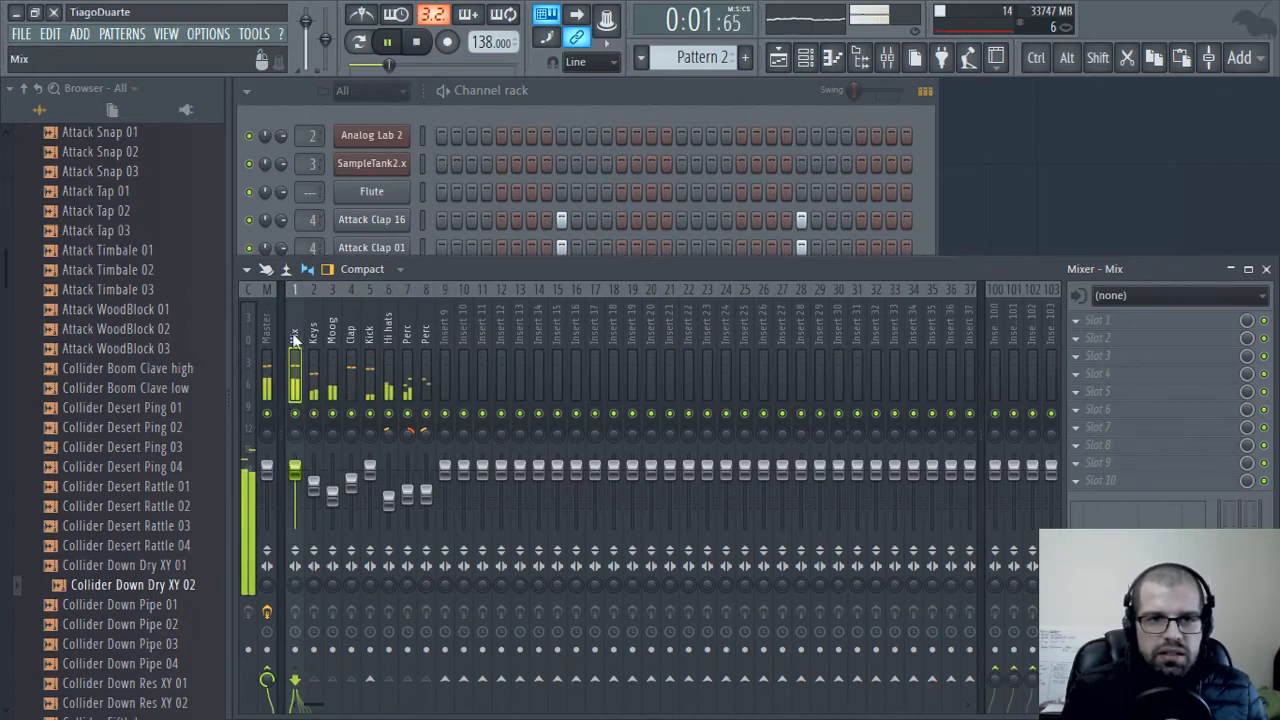
left_click(267, 671)
left_click(369, 360)
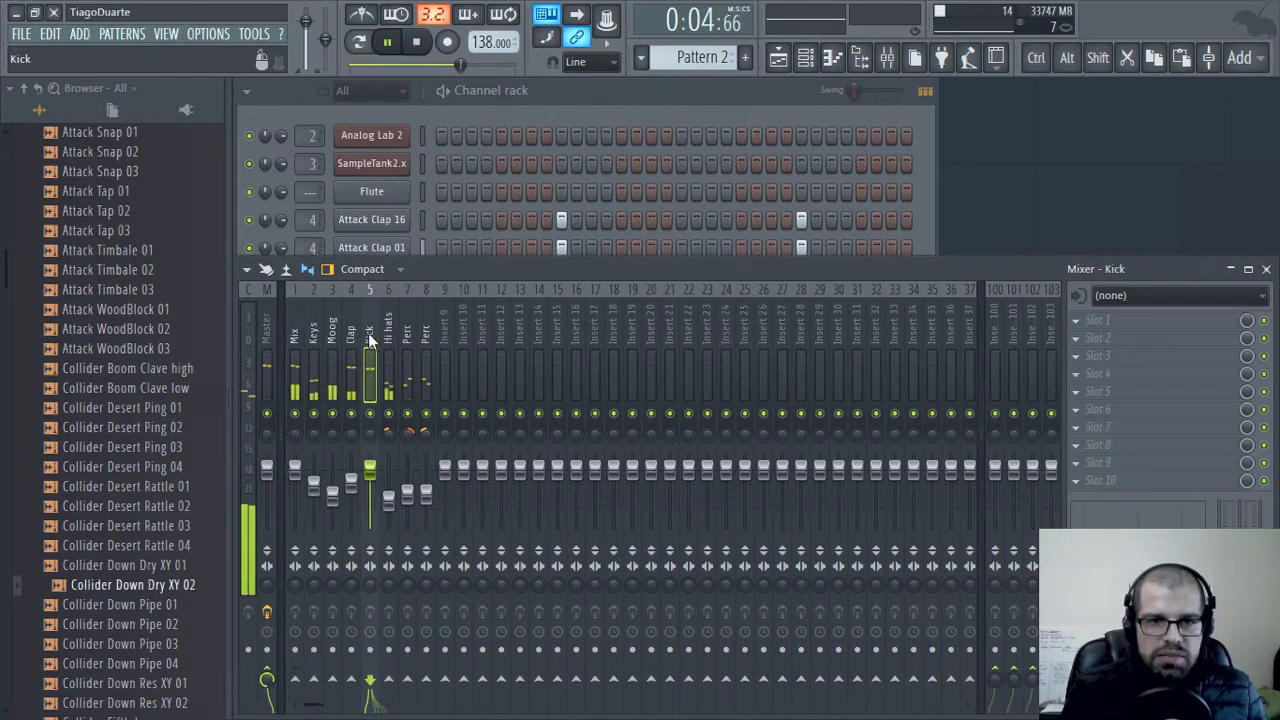
right_click(298, 685)
left_click(322, 661)
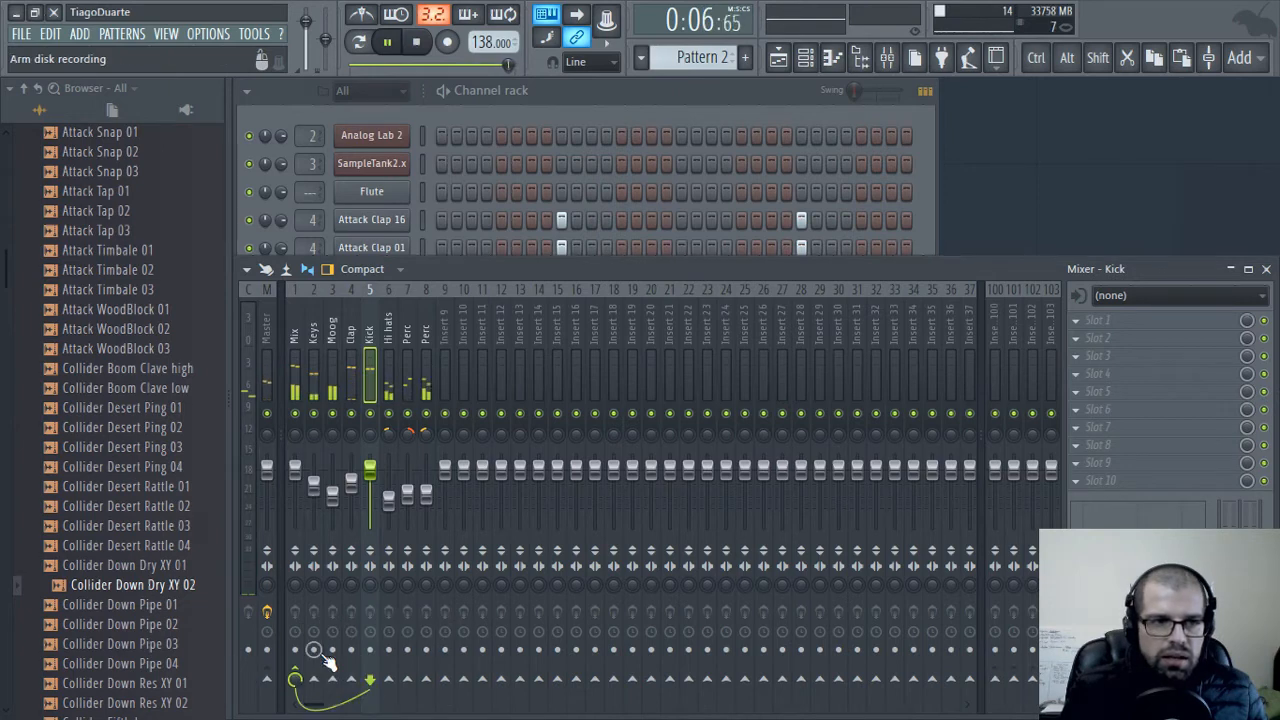
Raise the Mix track's send to Insert 100 and load the Waves IR-L full Stereo reverb in that insert's first effect slot
left_click(300, 355)
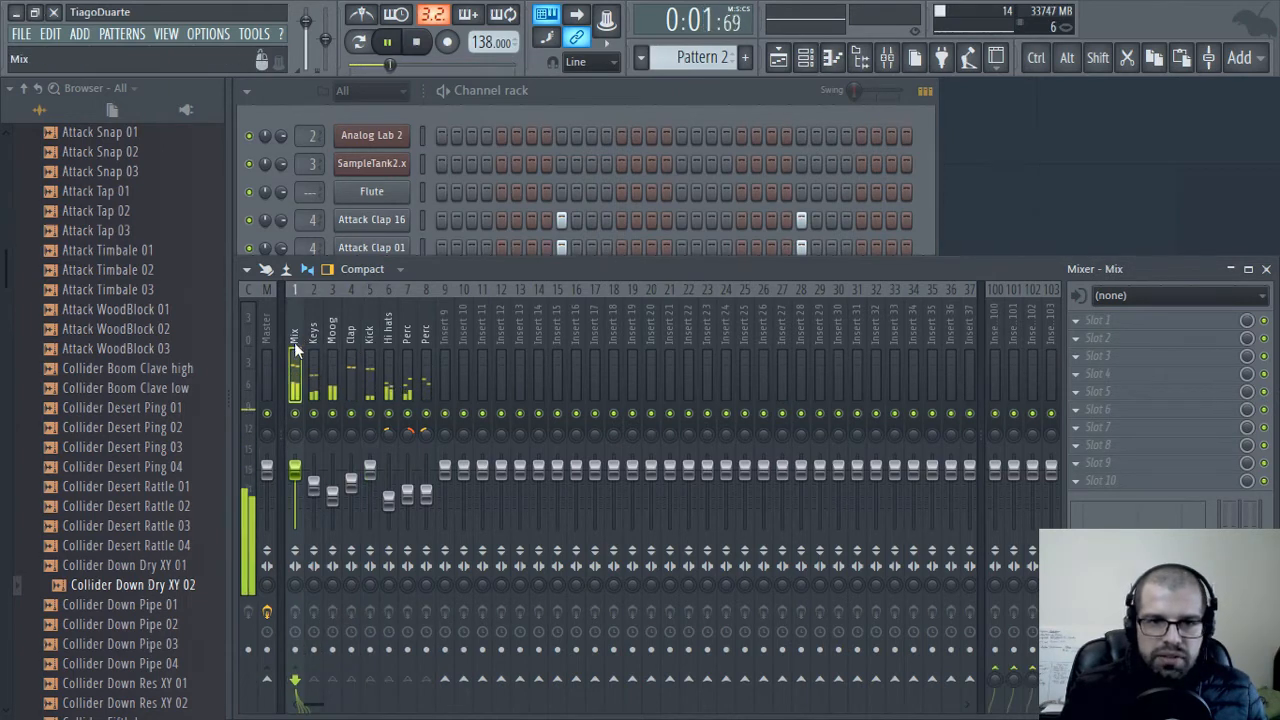
left_click(993, 691)
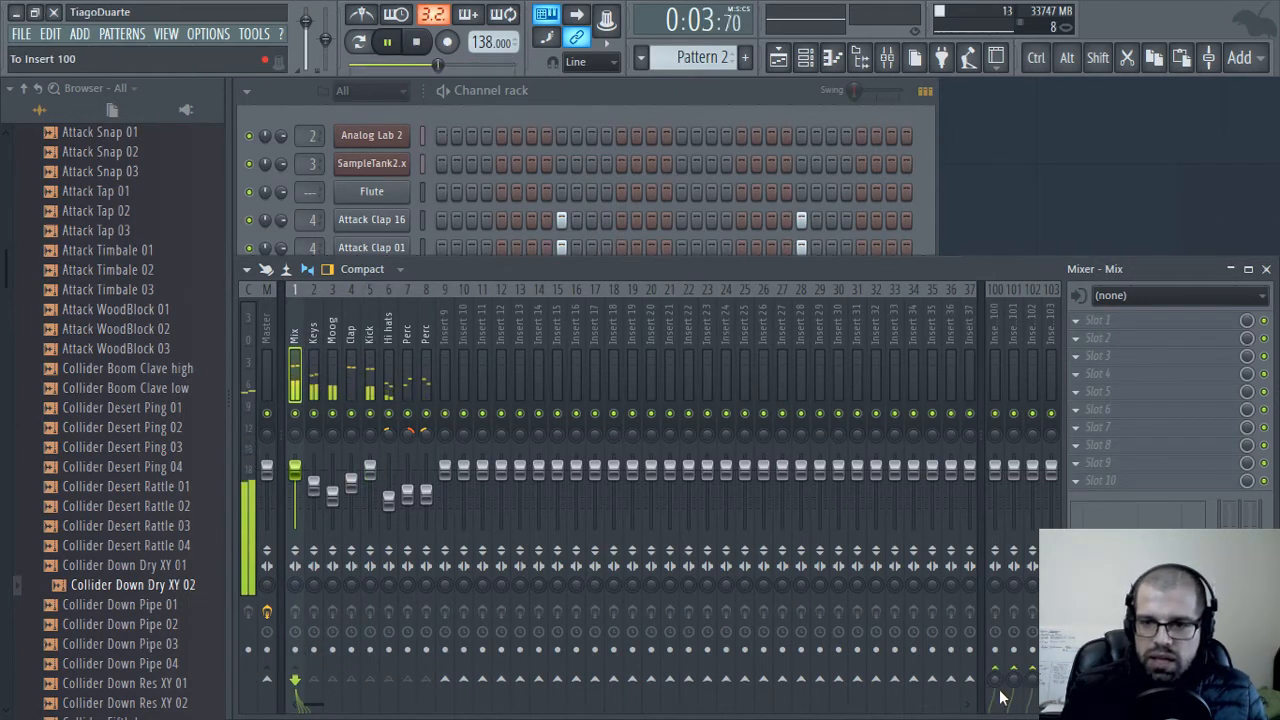
left_click(995, 320)
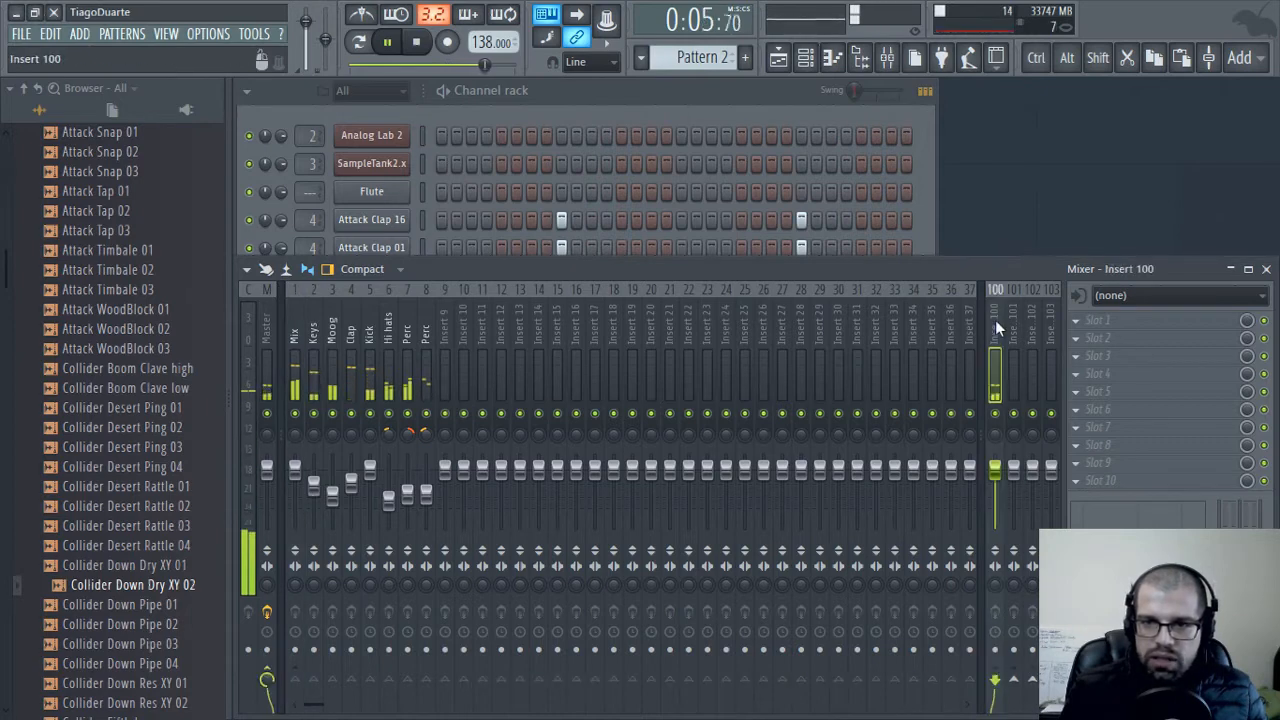
left_click(1100, 320)
mouse_move(1027, 572)
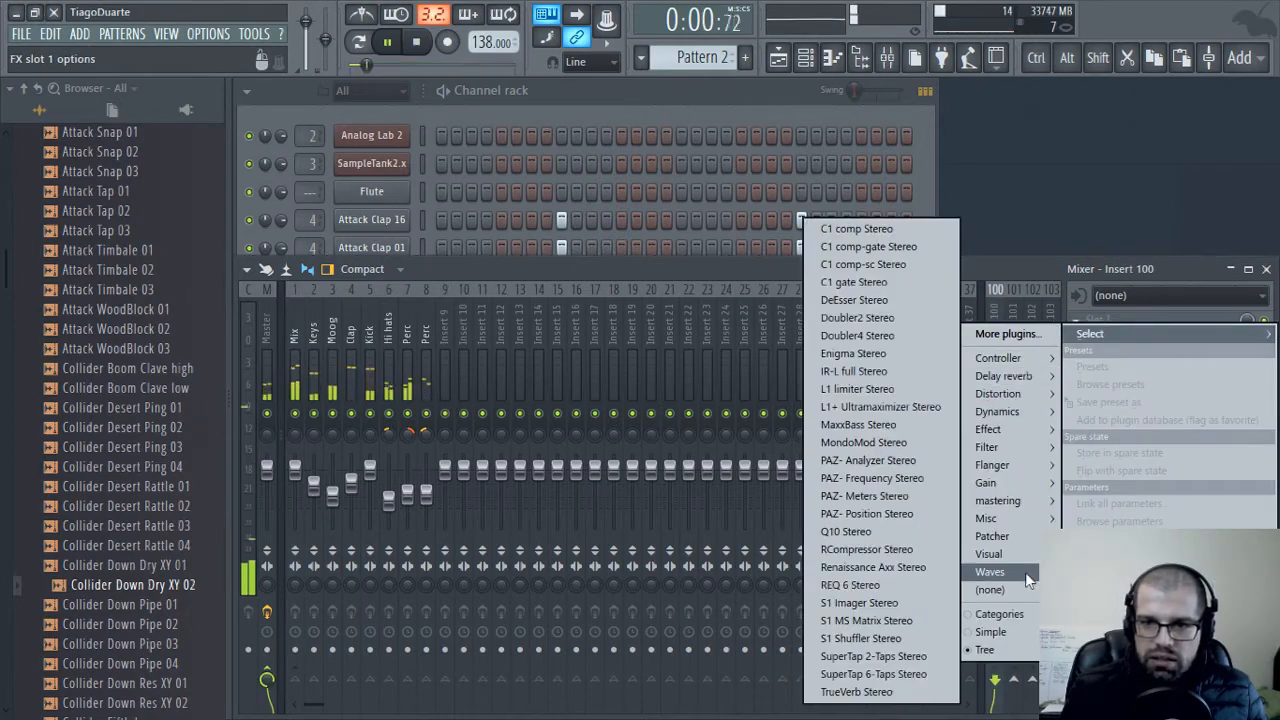
left_click(858, 371)
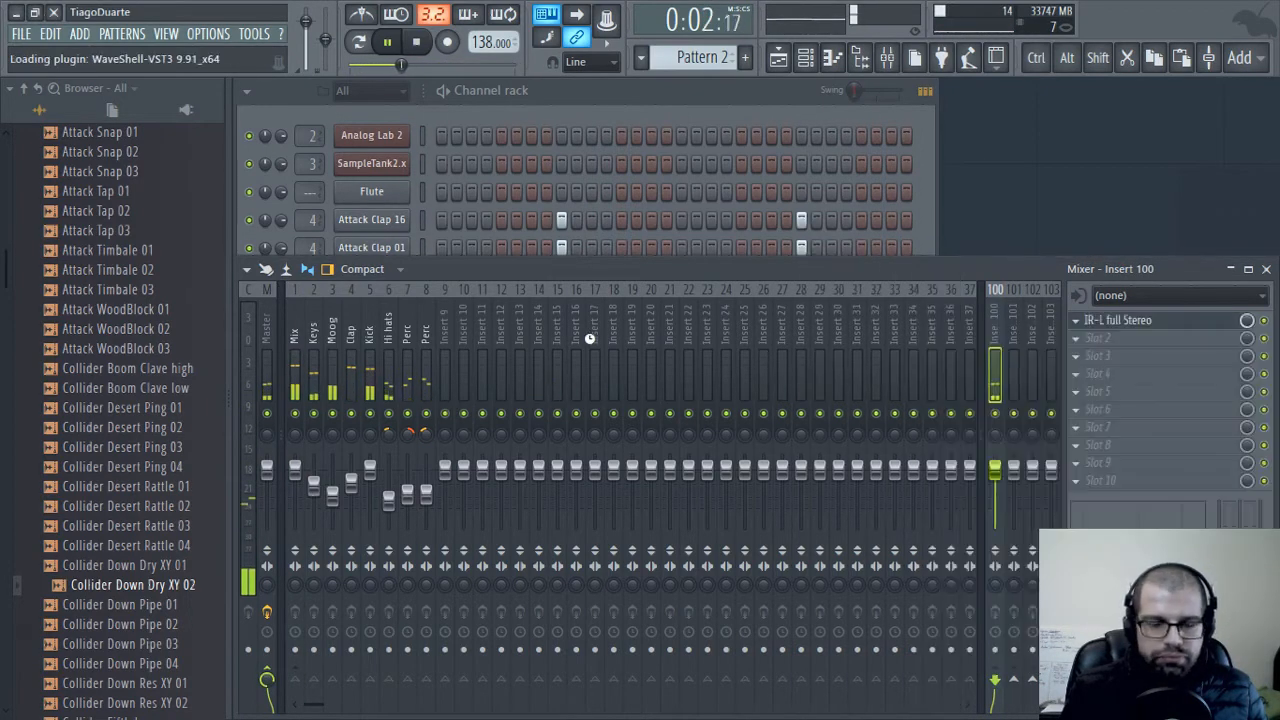
left_click_drag(360, 145, 594, 120)
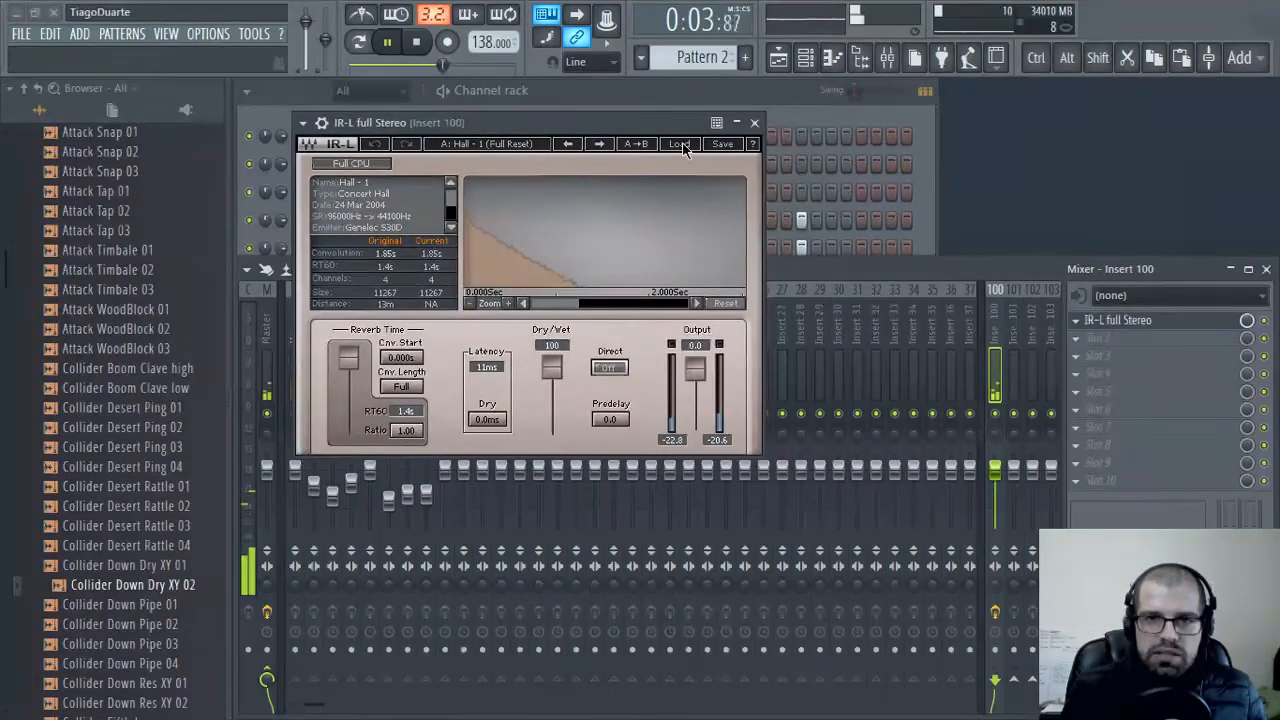
left_click(754, 122)
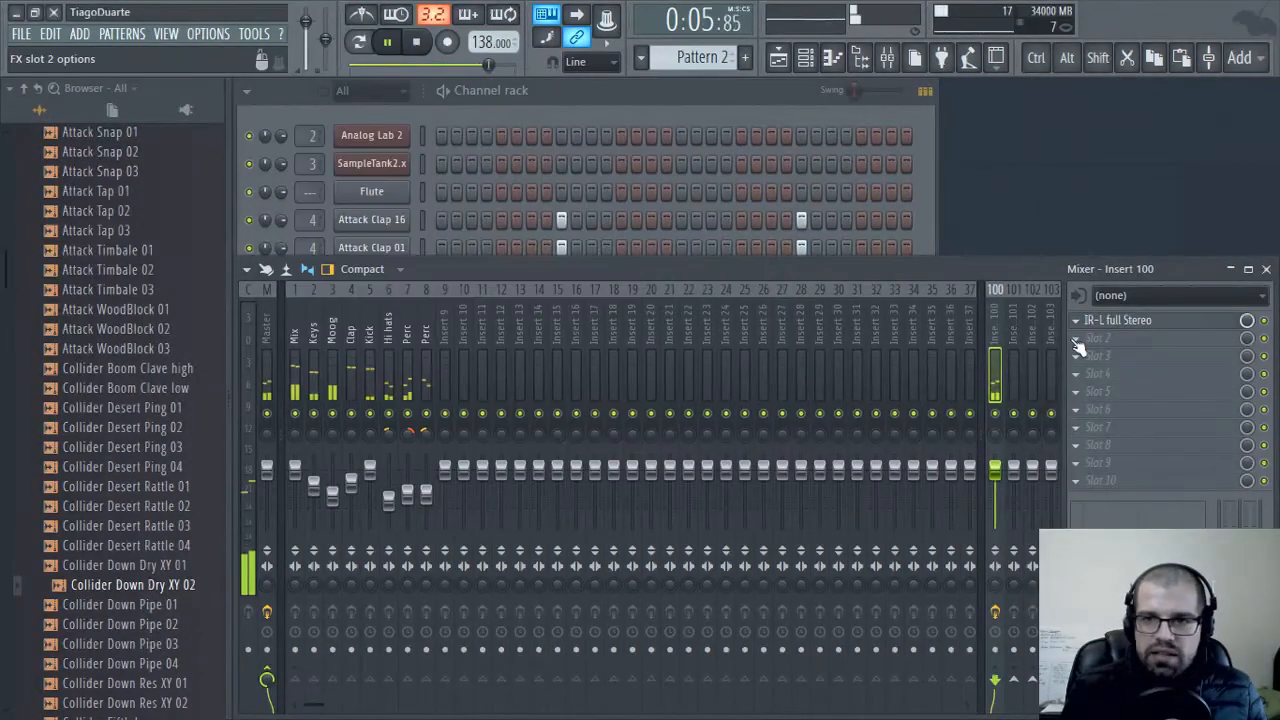
Add FidelityEQ to the second effect slot of Insert 100, enable its high-pass band and raise the cutoff frequency
left_click(1090, 338)
mouse_move(1000, 429)
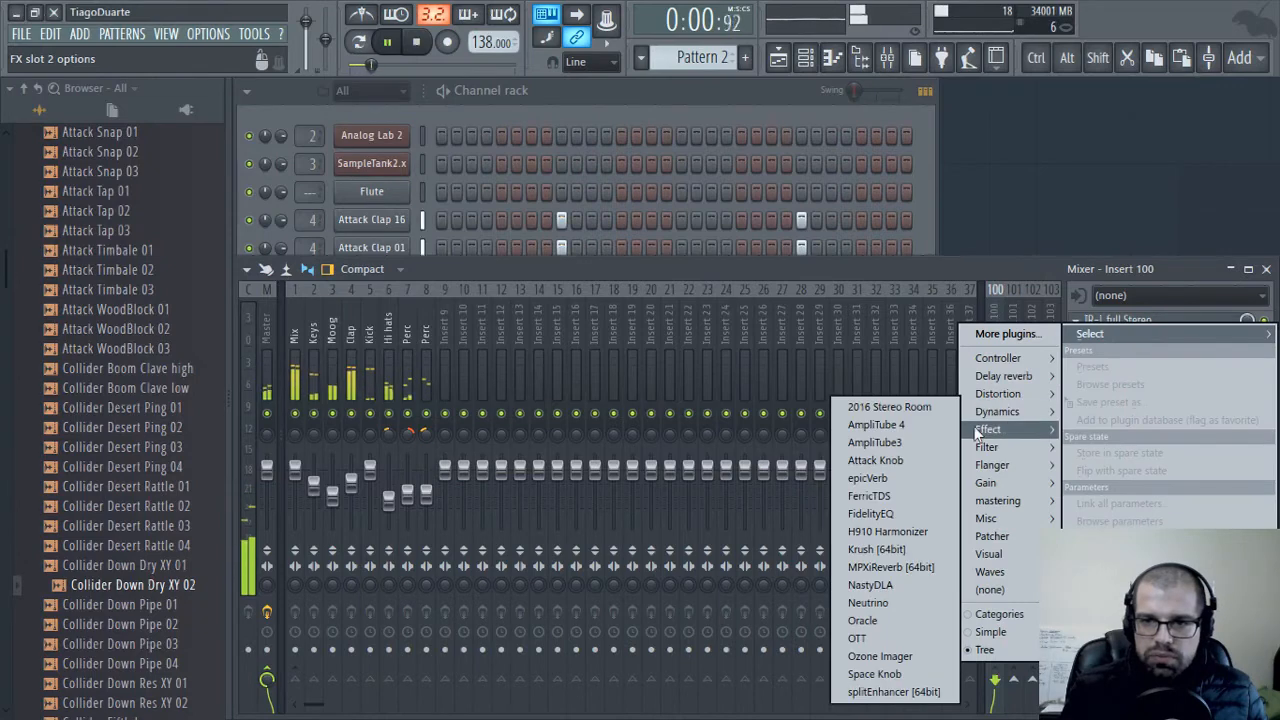
left_click(884, 515)
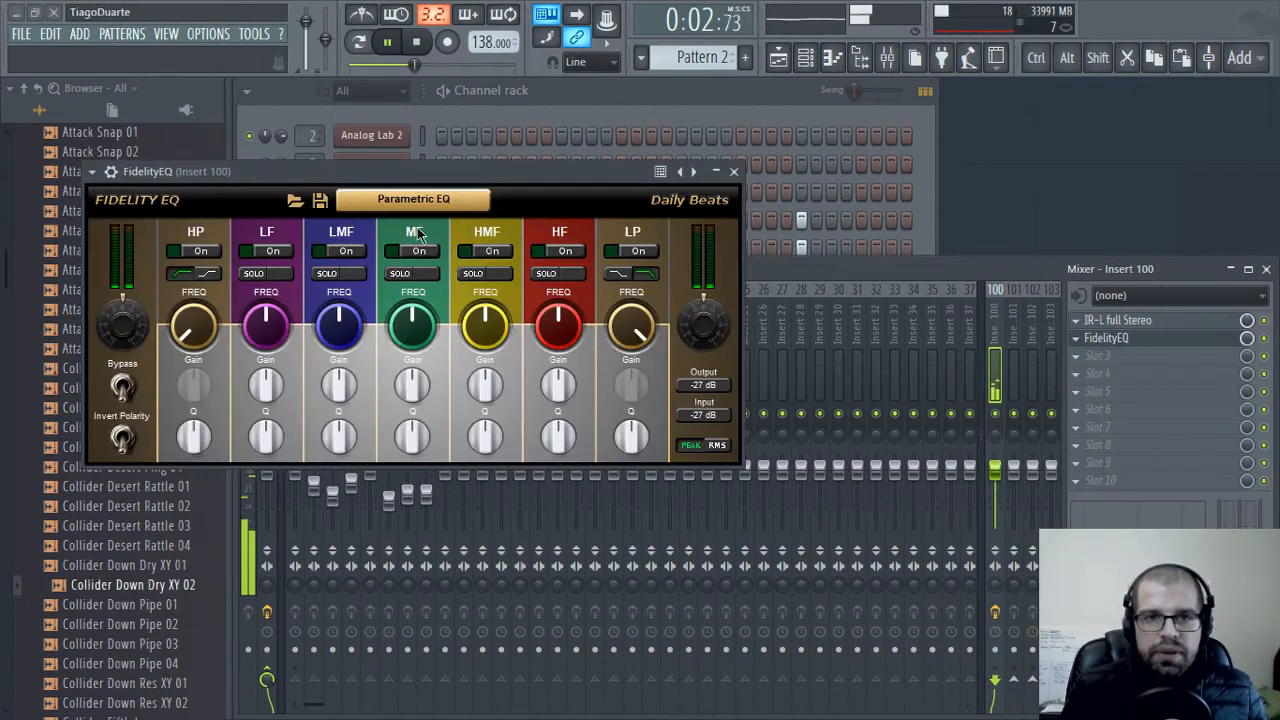
left_click_drag(441, 174, 664, 186)
left_click(424, 263)
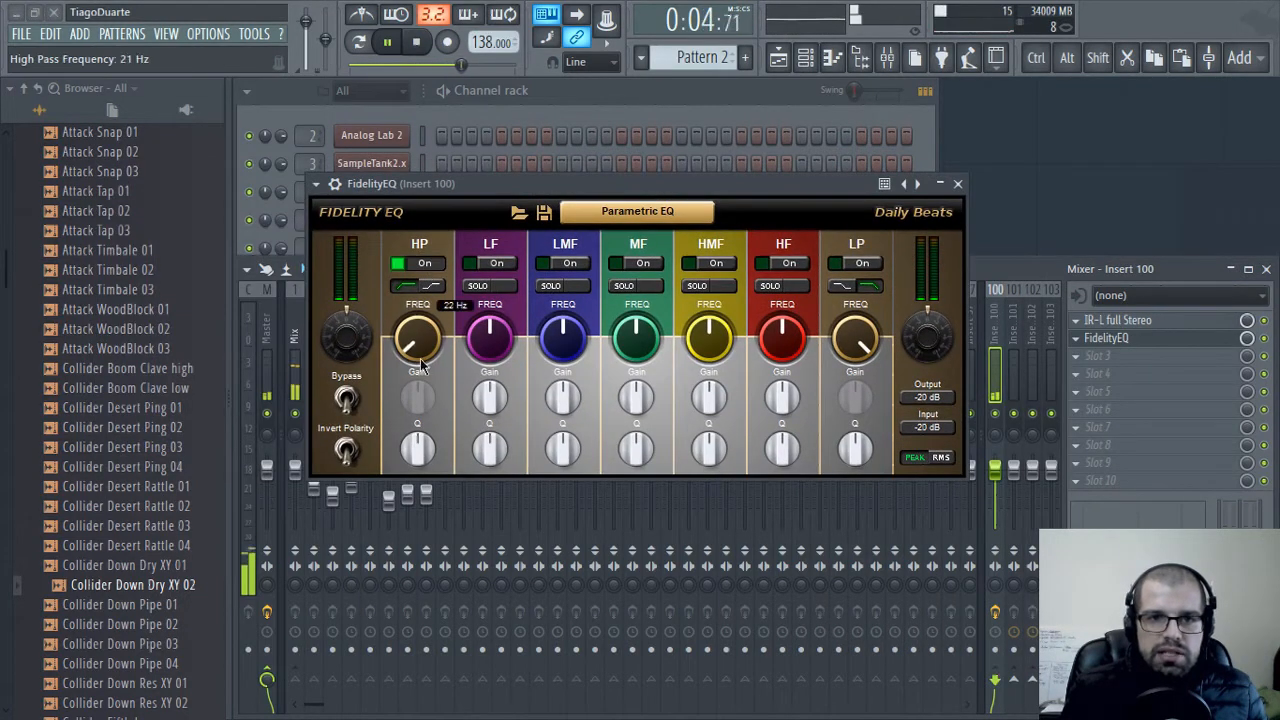
left_click_drag(418, 342, 421, 345)
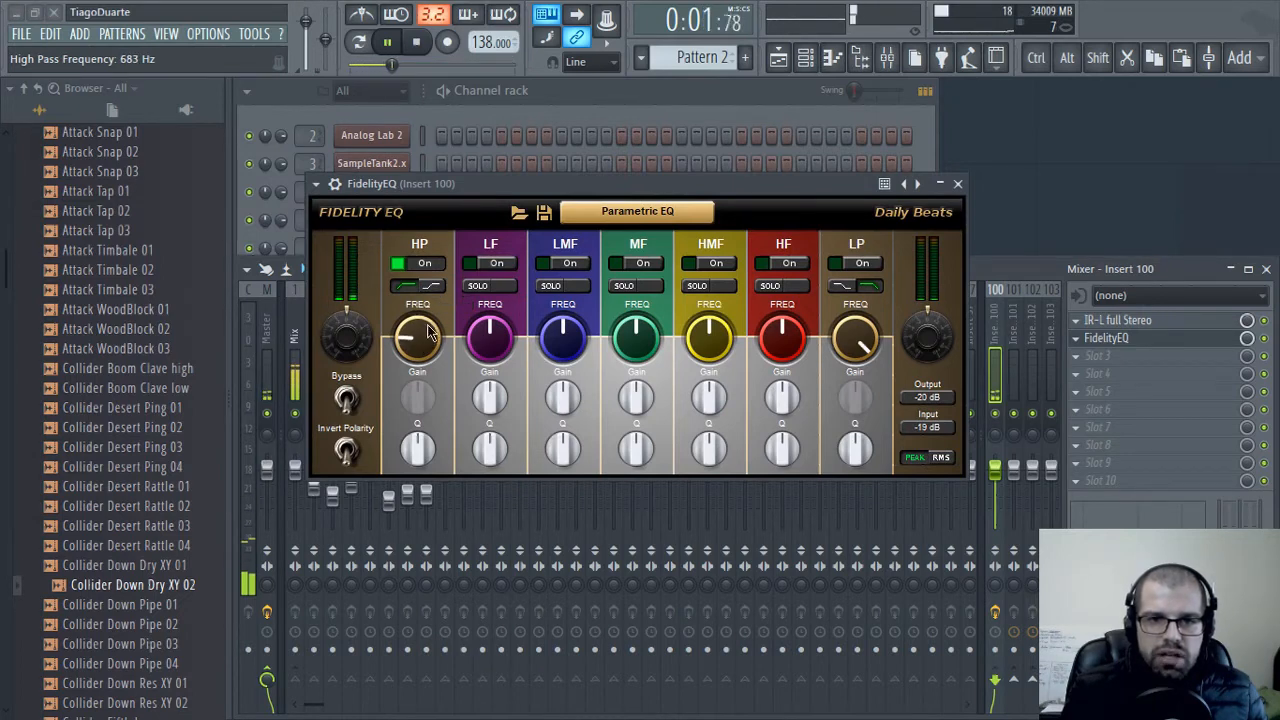
left_click(957, 184)
Restore the Mix track's send to Master and rename Insert 100 as Aux rev, ending back at the channel rack
left_click(292, 334)
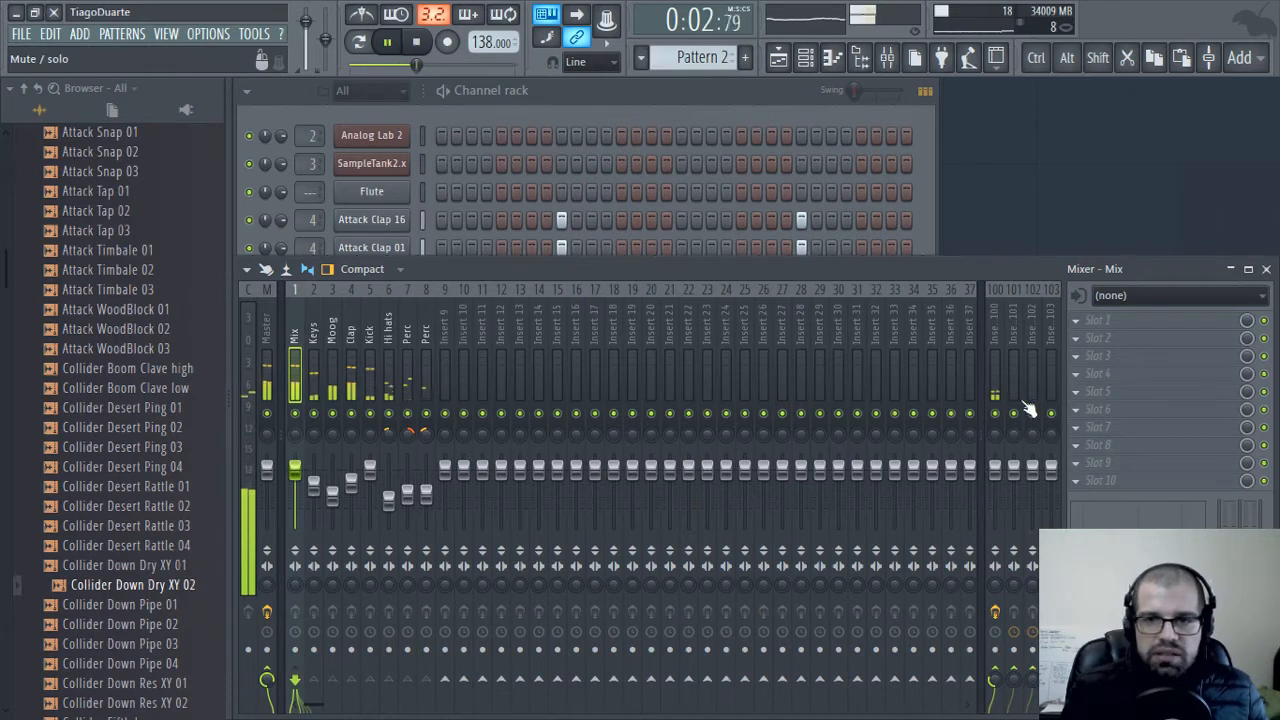
double_click(993, 319)
type("A")
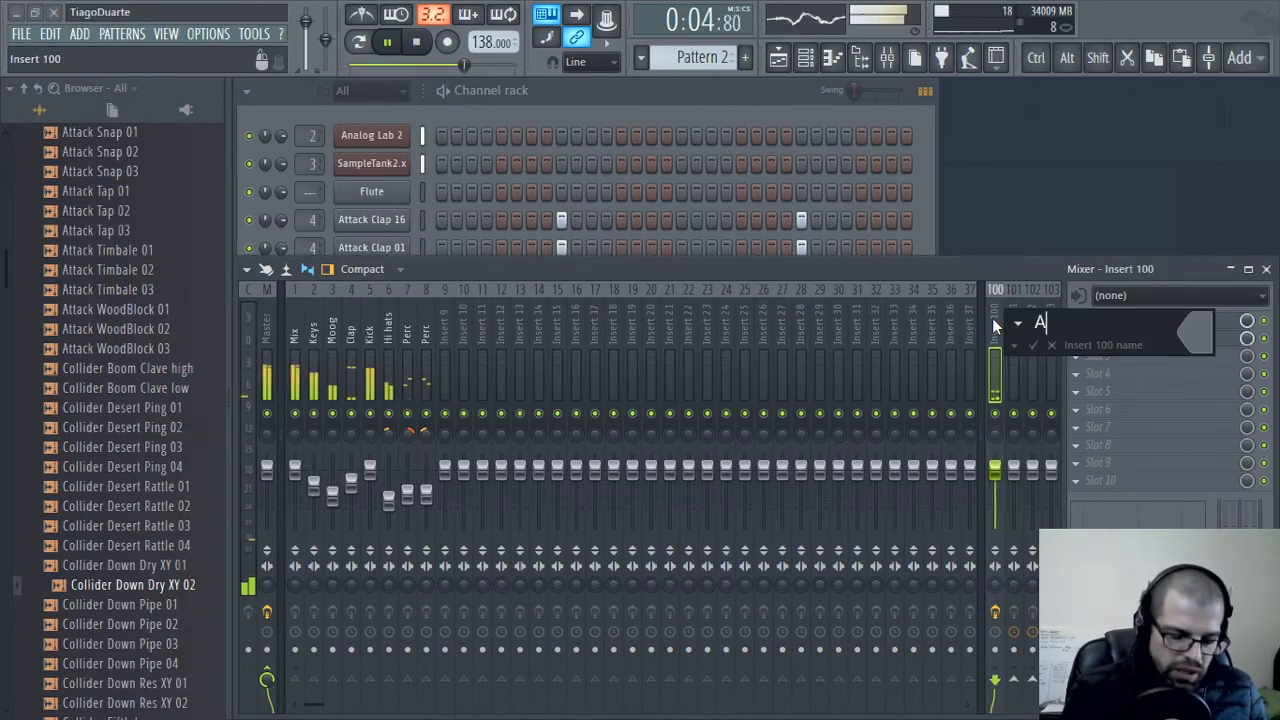
type("ux rev")
key("Return")
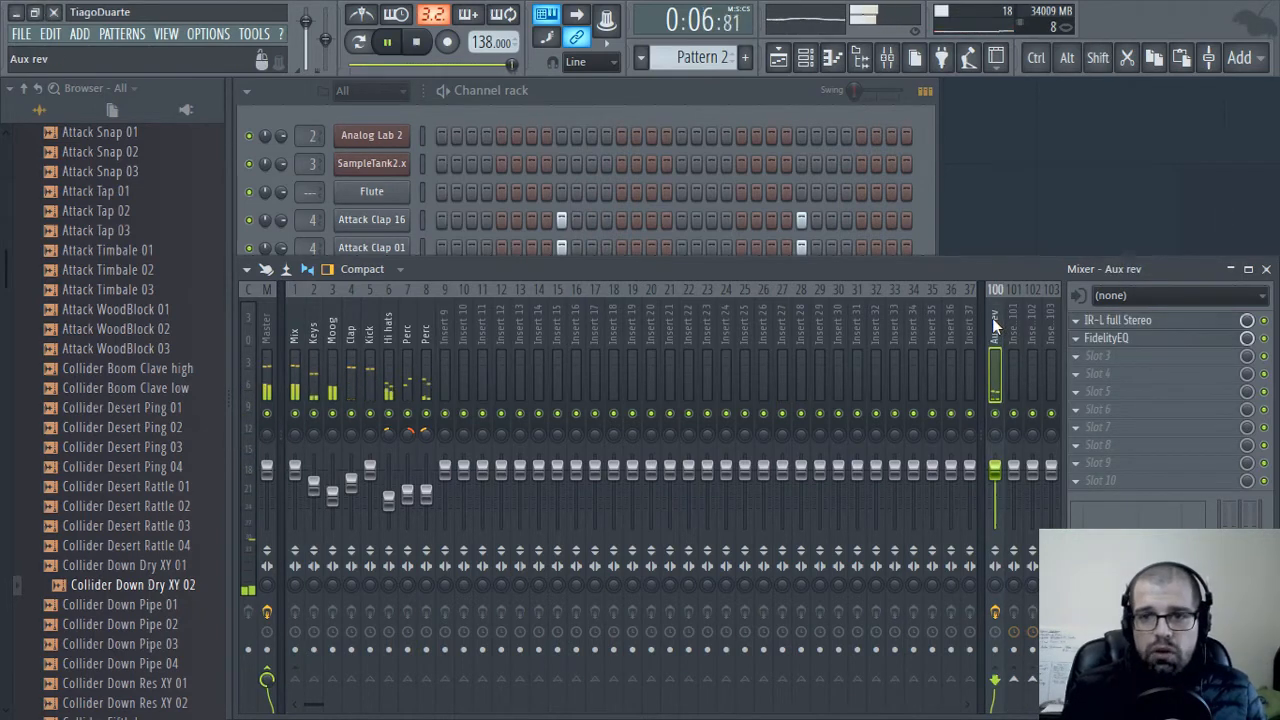
left_click(595, 106)
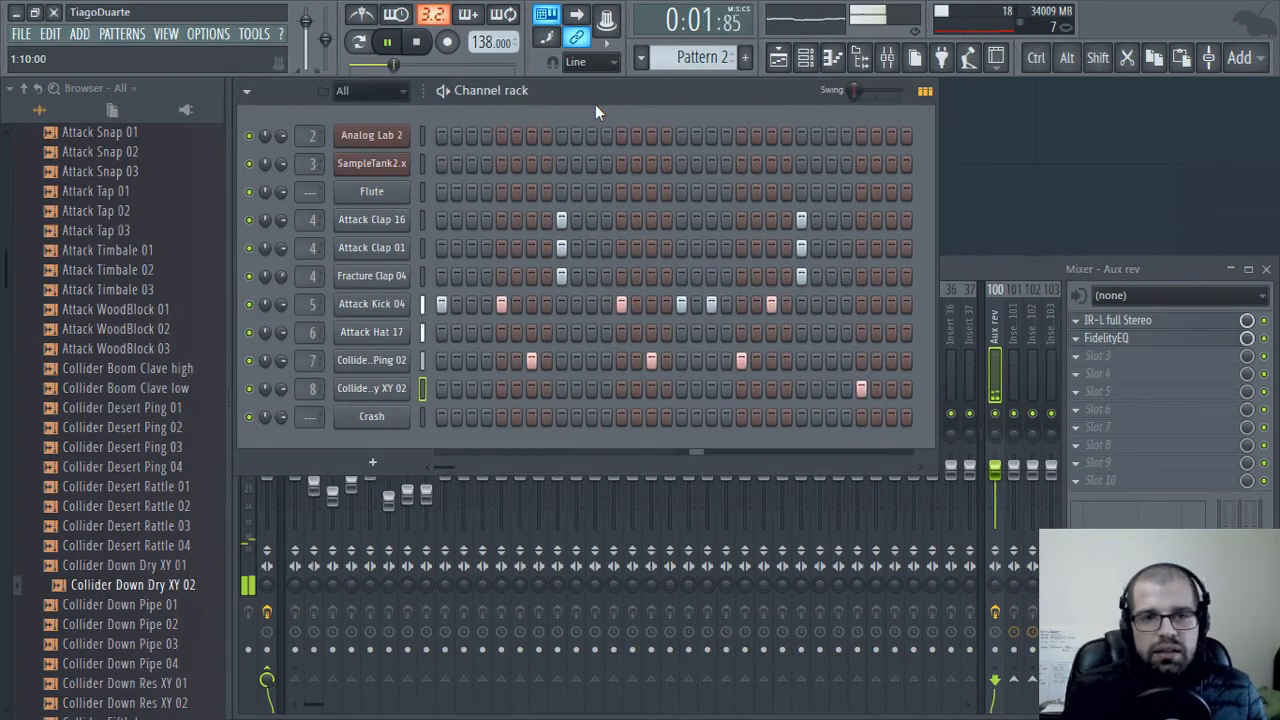
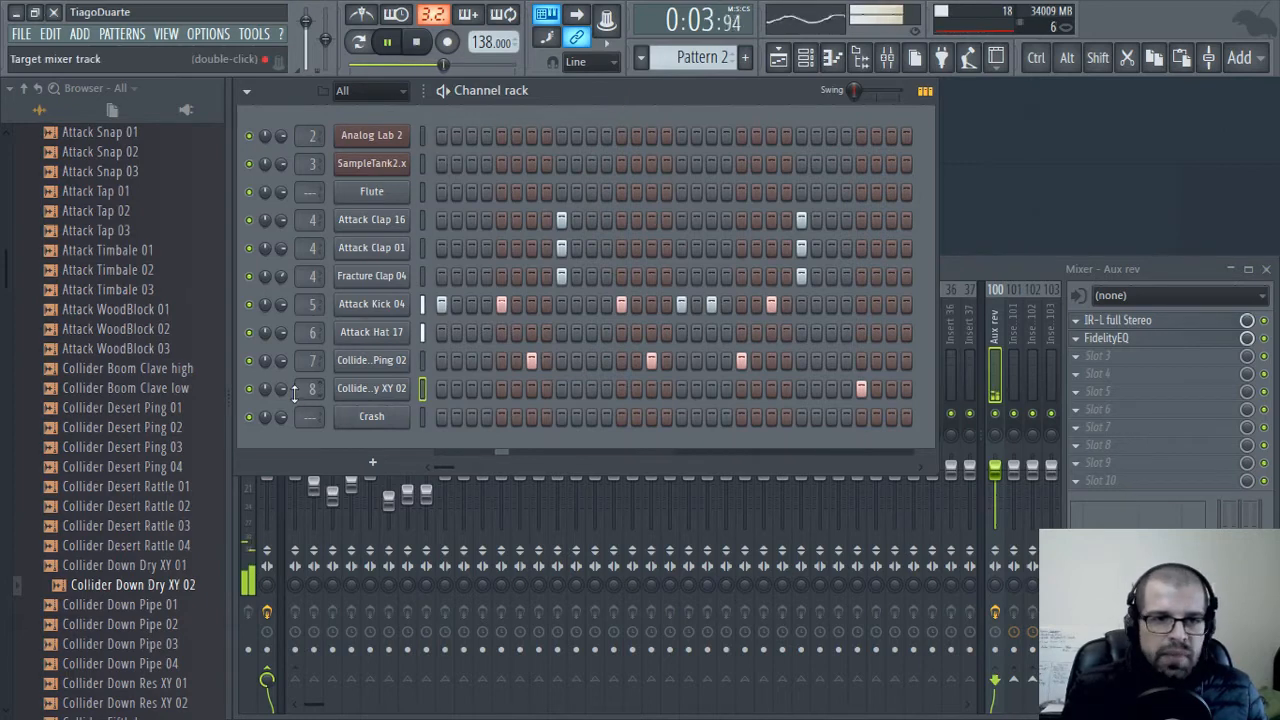
Audition the Collider and HouseGen Crash samples in the Cymbals folder of the Drums (ModeAudio) pack
scroll(112, 368, "up", 8)
left_click(113, 367)
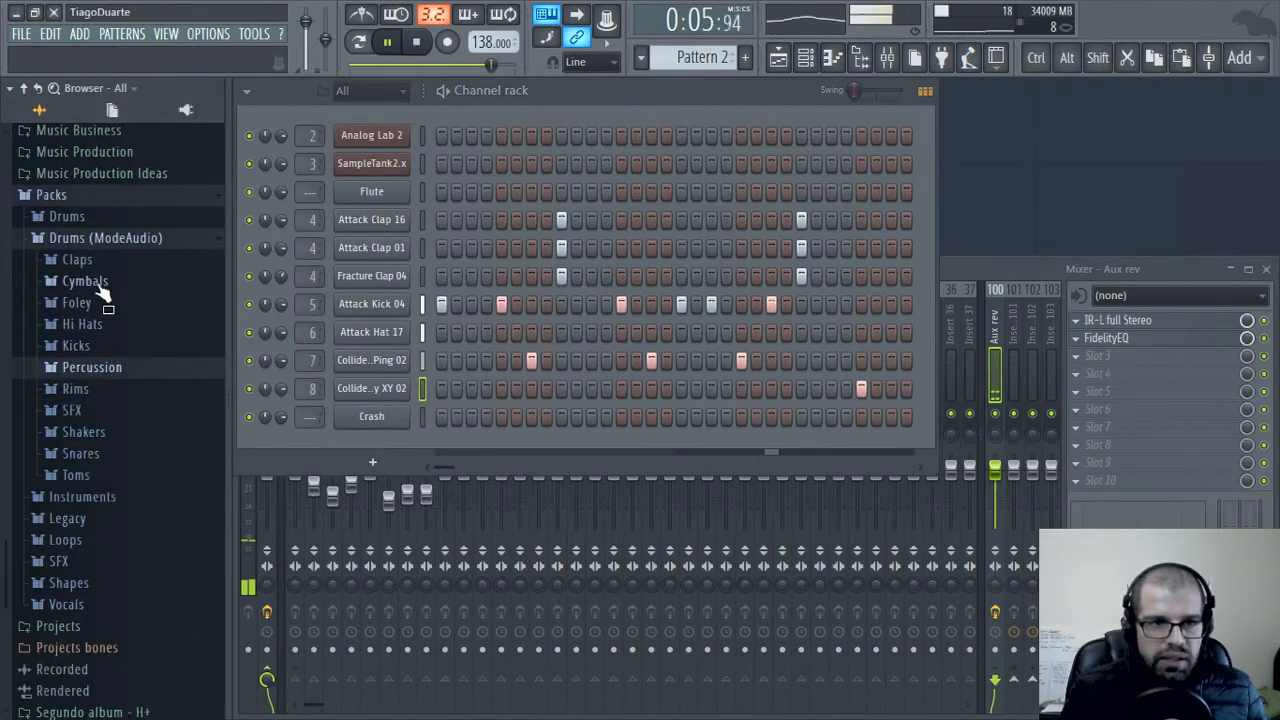
left_click(100, 283)
left_click(103, 322)
left_click(104, 344)
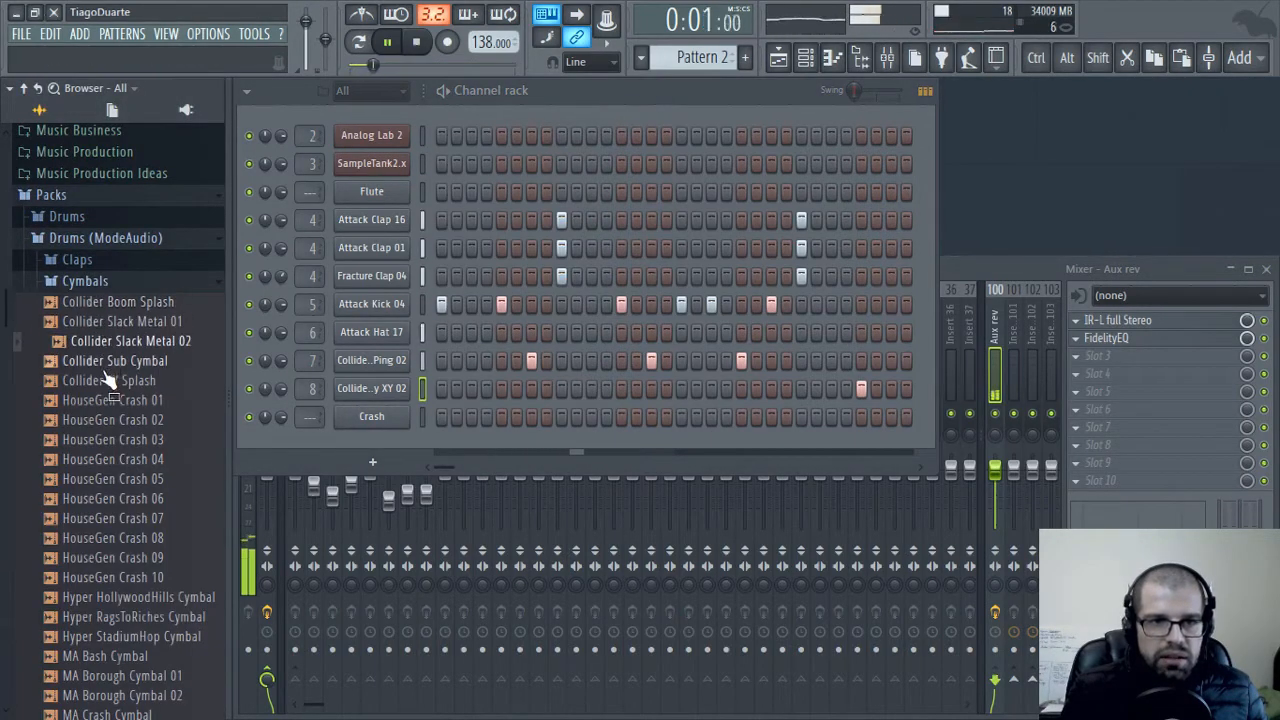
left_click(107, 364)
left_click(106, 383)
left_click(108, 421)
left_click(111, 440)
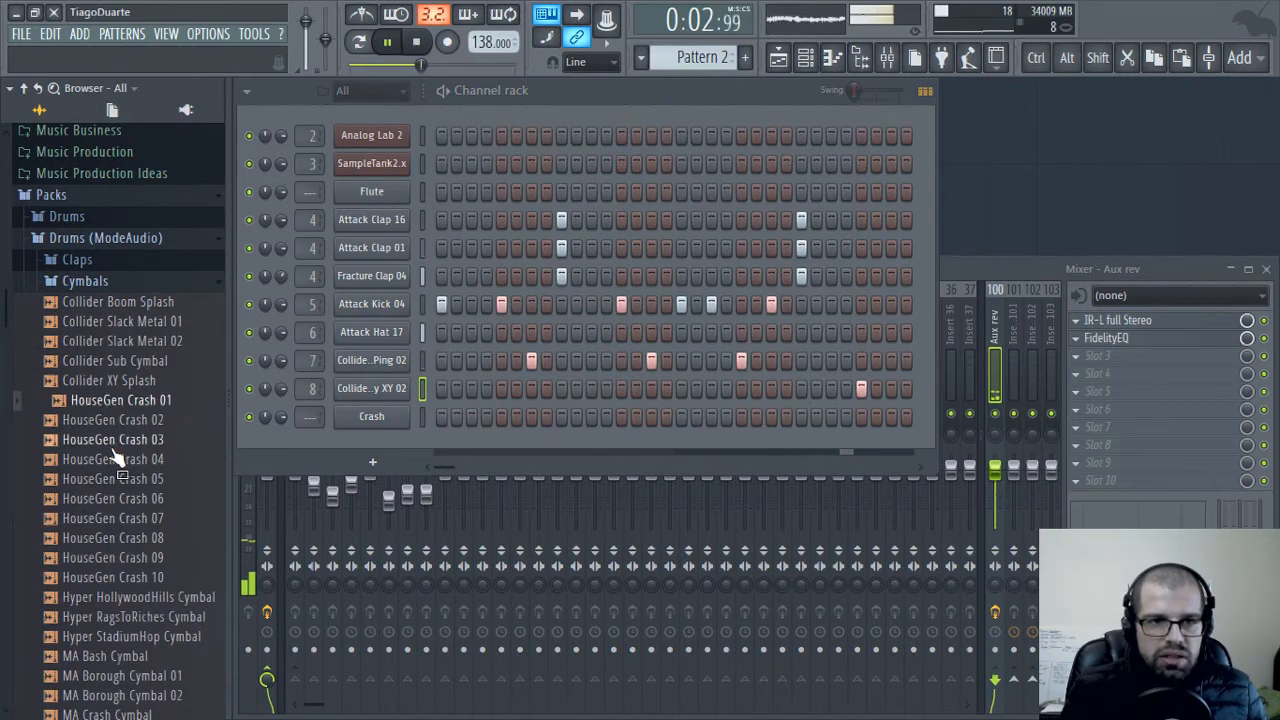
left_click(113, 460)
left_click(115, 480)
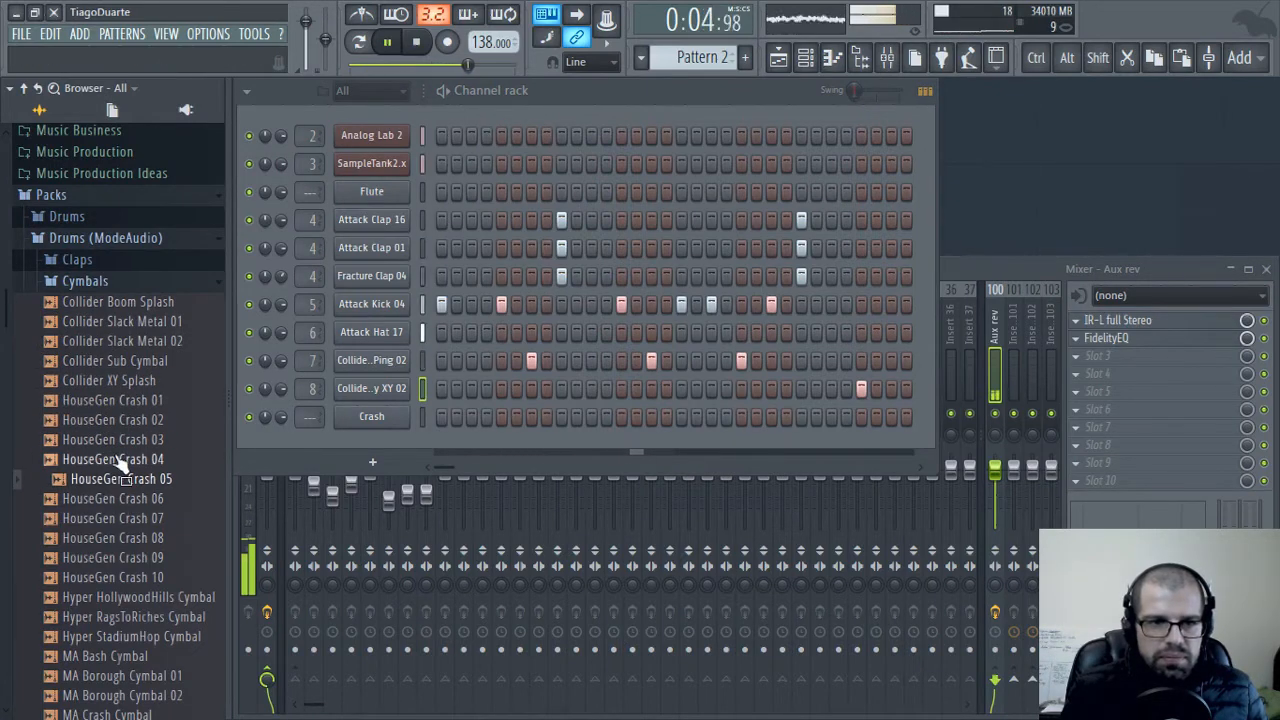
left_click(113, 498)
left_click(110, 518)
left_click(110, 538)
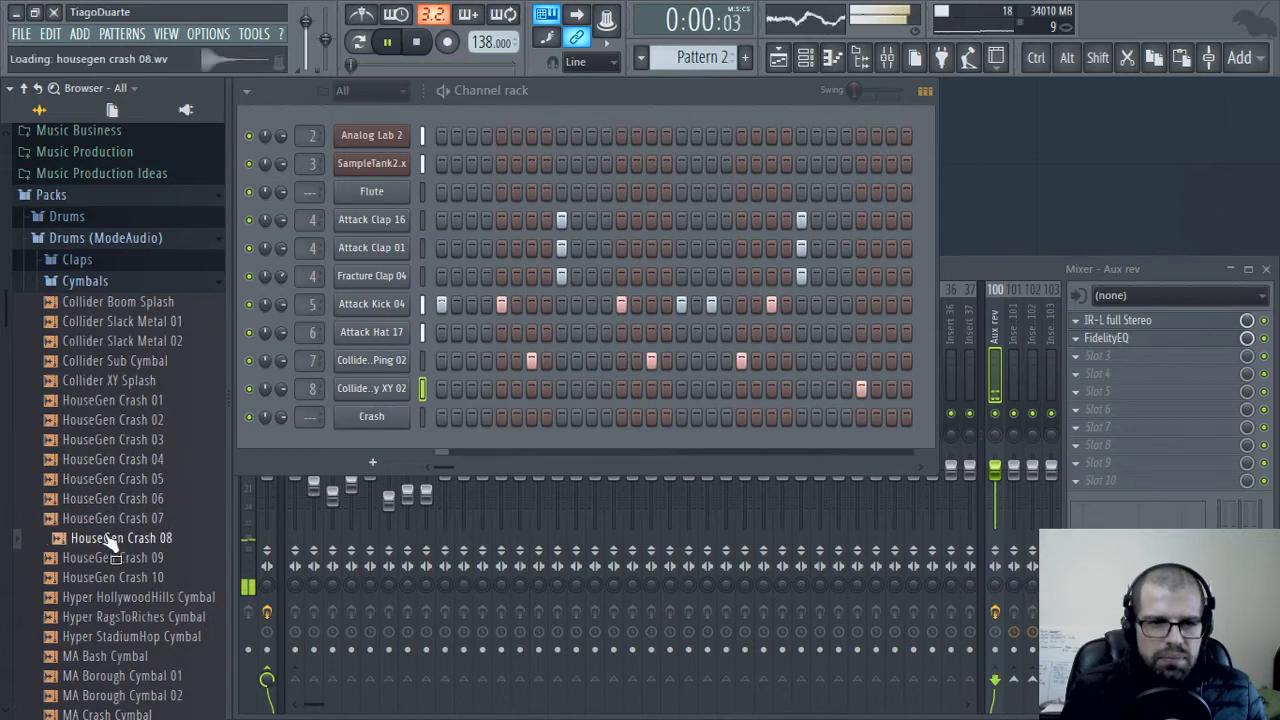
left_click(110, 557)
left_click(110, 577)
Load the Hyper RagsToRiches Cymbal sample into the Crash channel
left_click(105, 616)
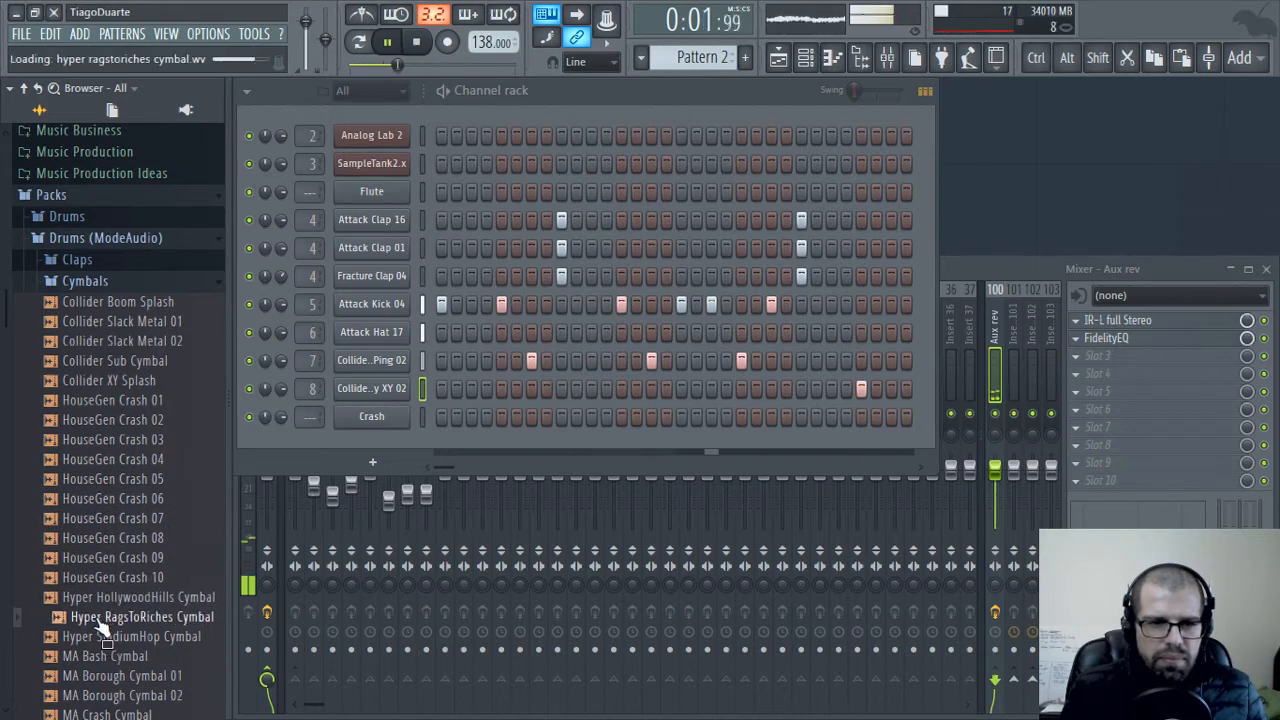
left_click_drag(108, 618, 122, 625)
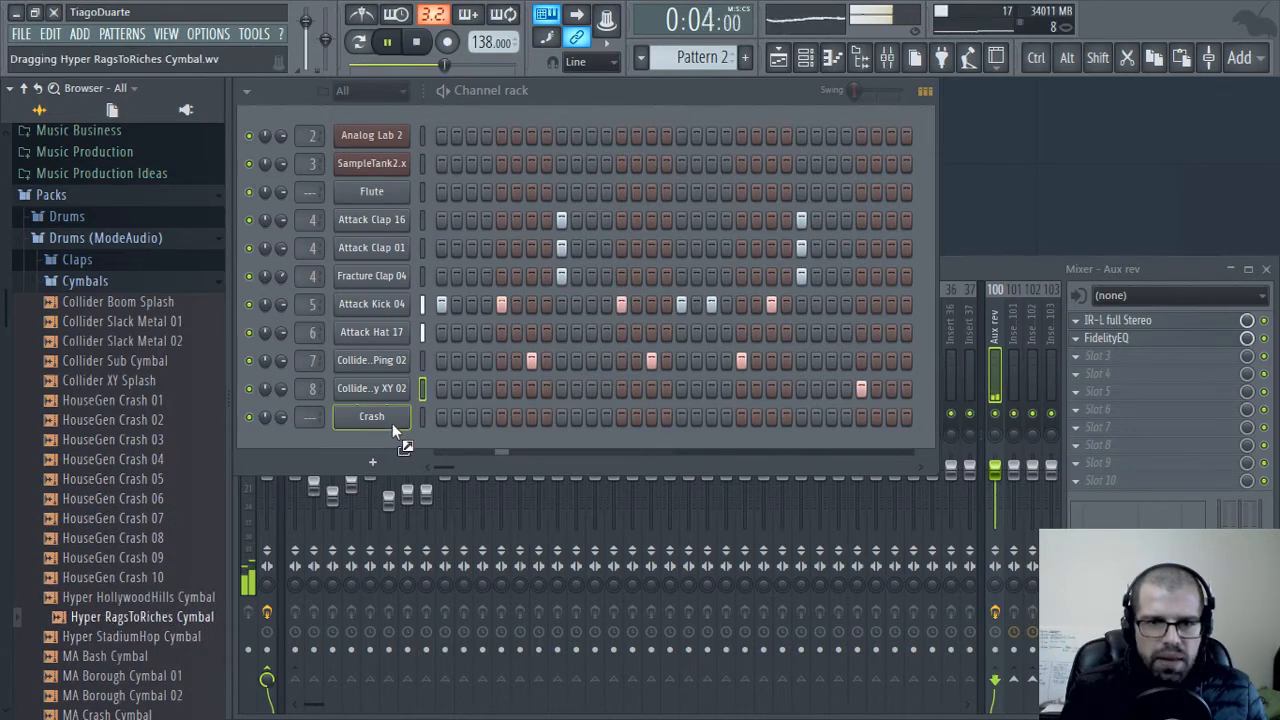
left_click_drag(392, 424, 391, 422)
Assign the cymbal channel to mixer track 9 and route Insert 9 only to the Mix track
scroll(315, 419, "up", 6)
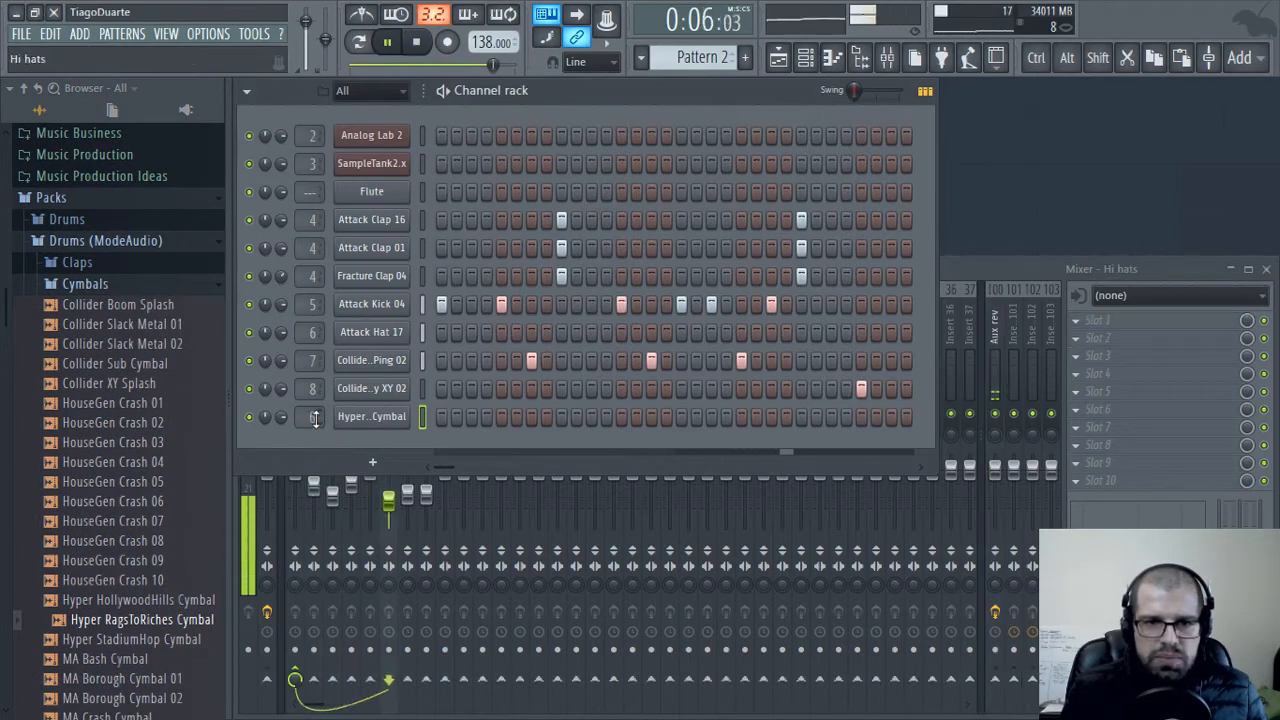
scroll(315, 419, "up", 3)
left_click(993, 266)
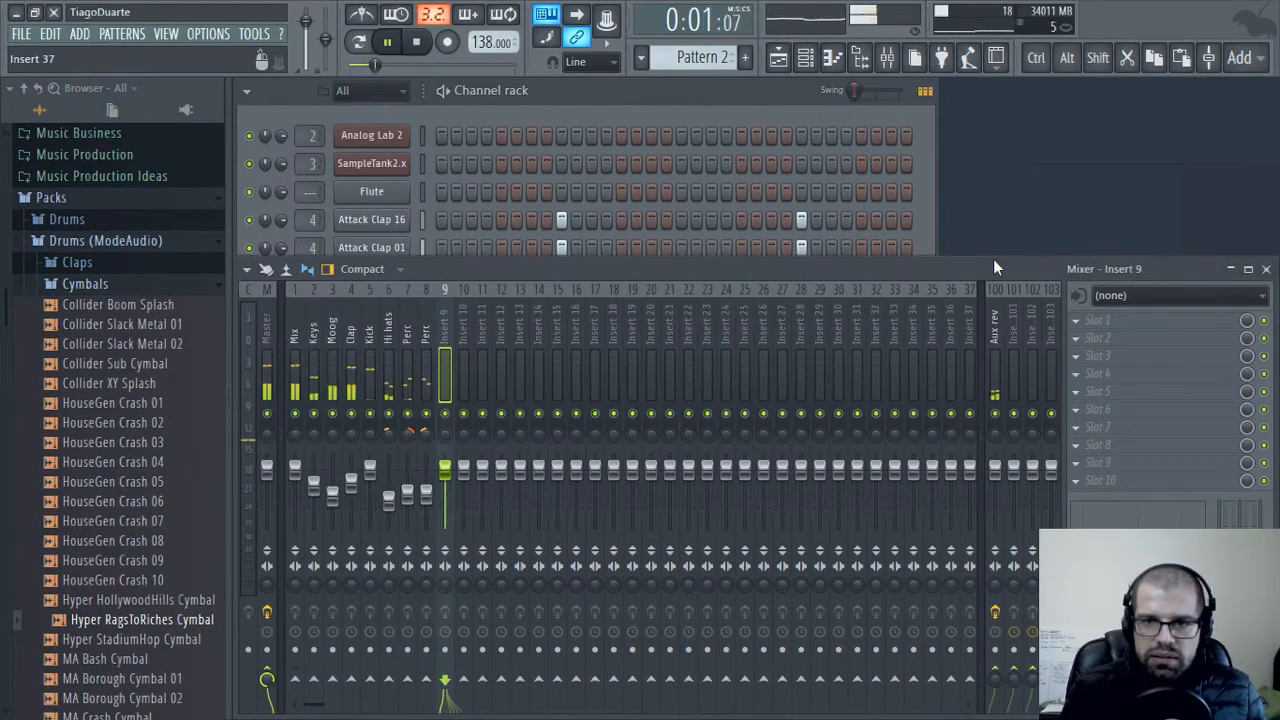
right_click(295, 703)
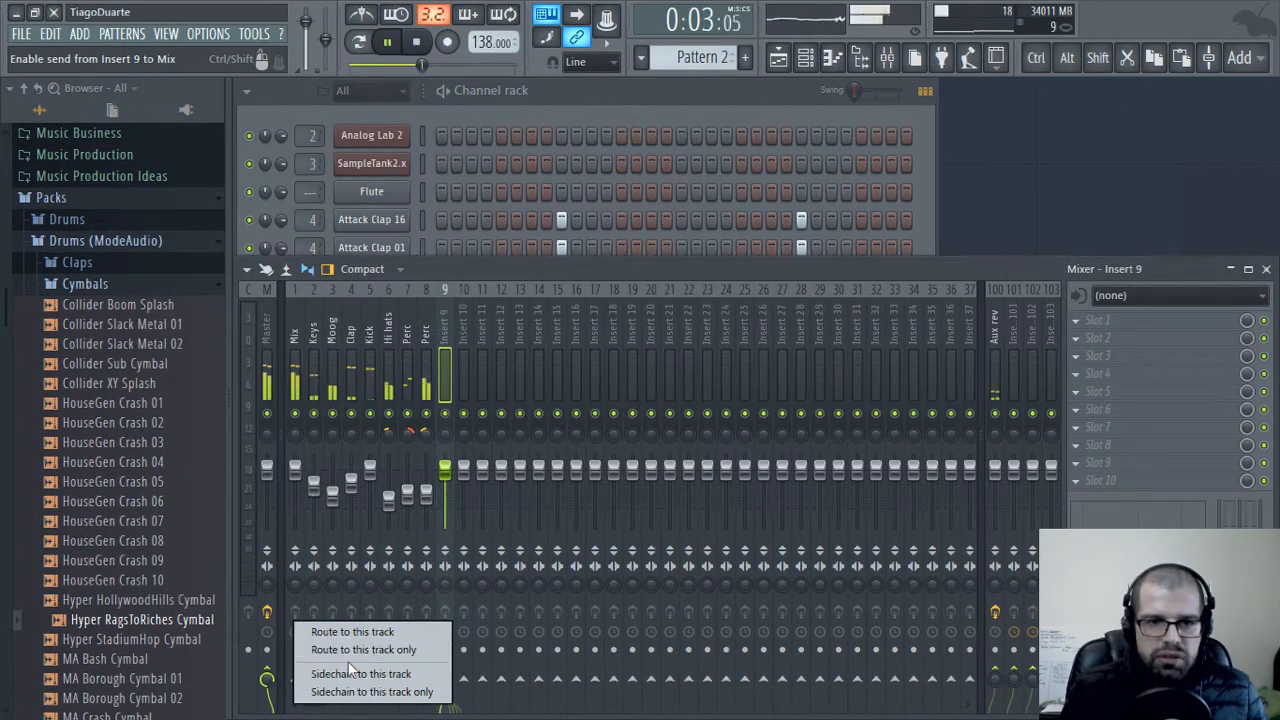
left_click(330, 650)
Lower the volume of Insert 9 and adjust its panning slightly, ending back at the channel rack
left_click_drag(445, 468, 452, 515)
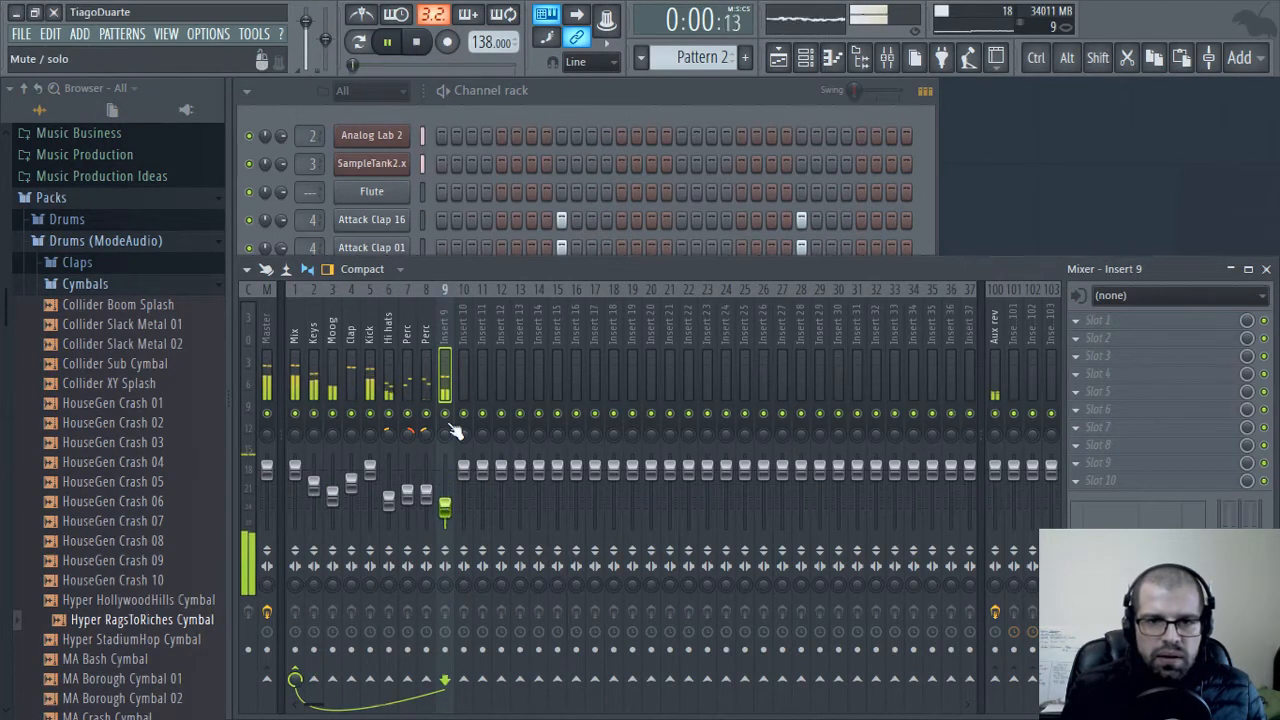
left_click_drag(446, 431, 446, 434)
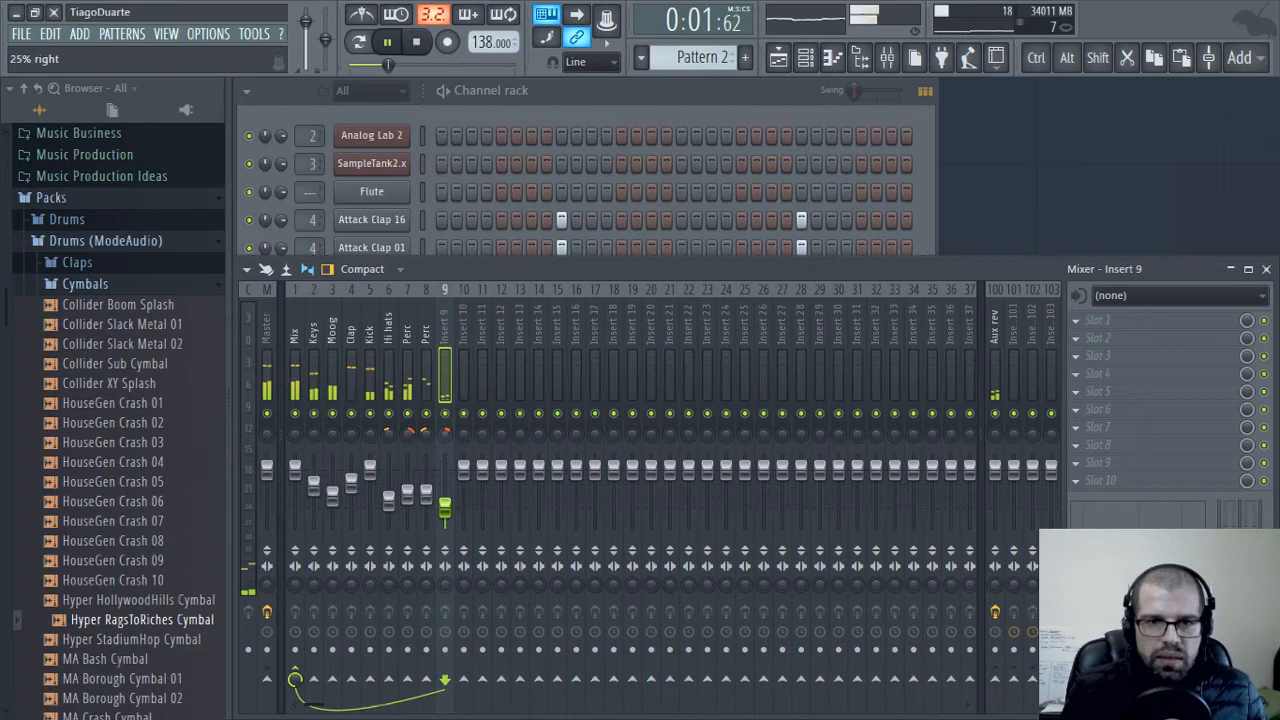
left_click(559, 95)
Stop playback and add a cymbal hit on the first step of Pattern 4
scroll(693, 53, "up", 1)
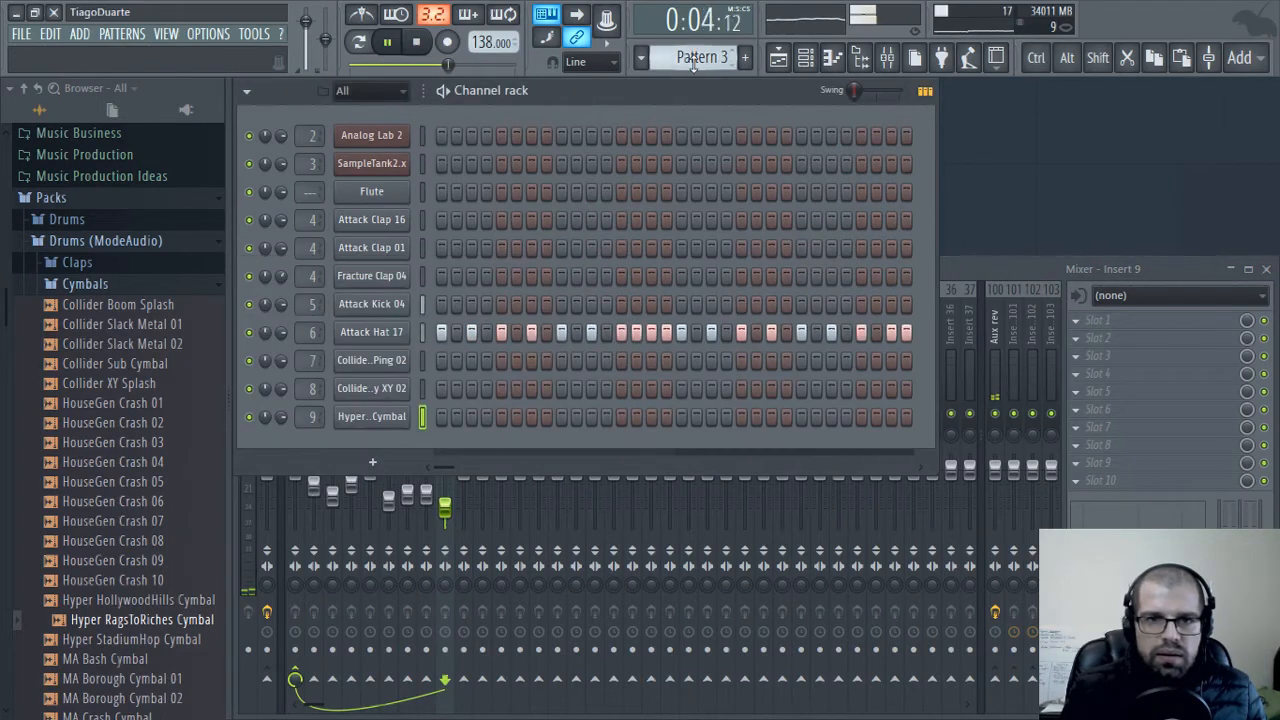
scroll(693, 57, "up", 1)
key("space")
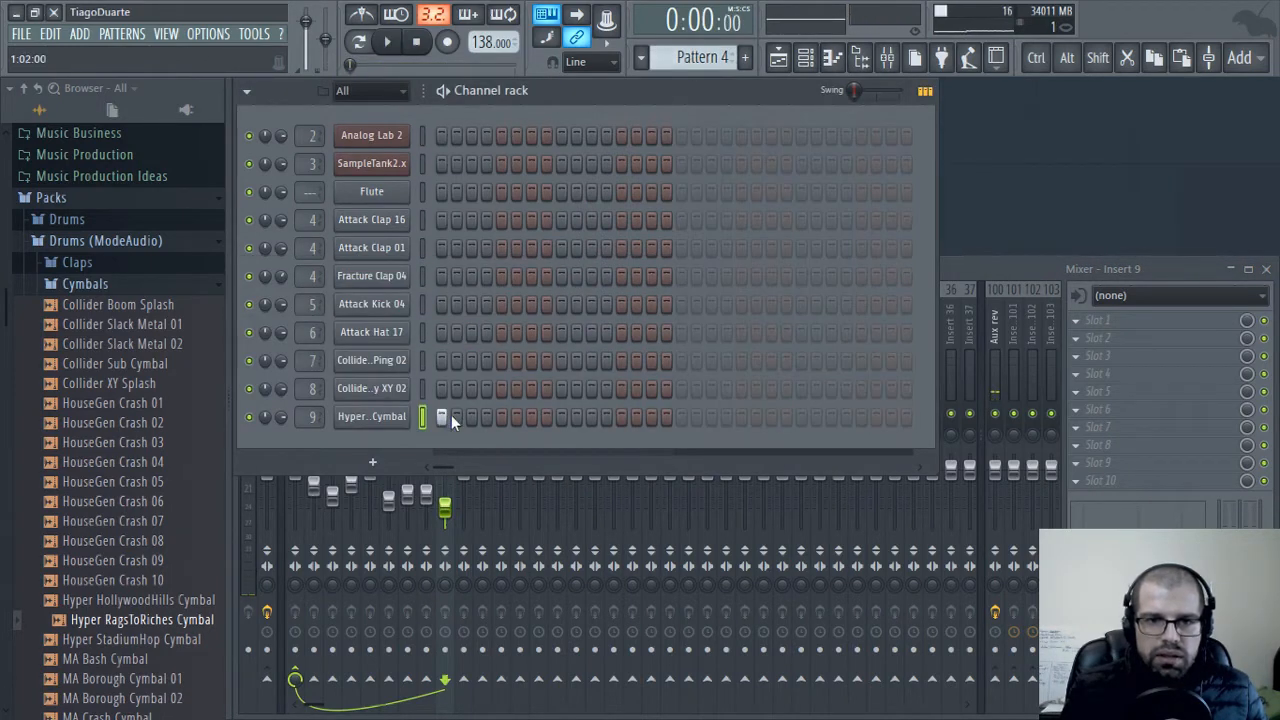
Place Pattern 4 on Track 4 at bar 1 of the playlist and play the arrangement, returning to the channel rack
left_click(778, 57)
left_click(359, 333)
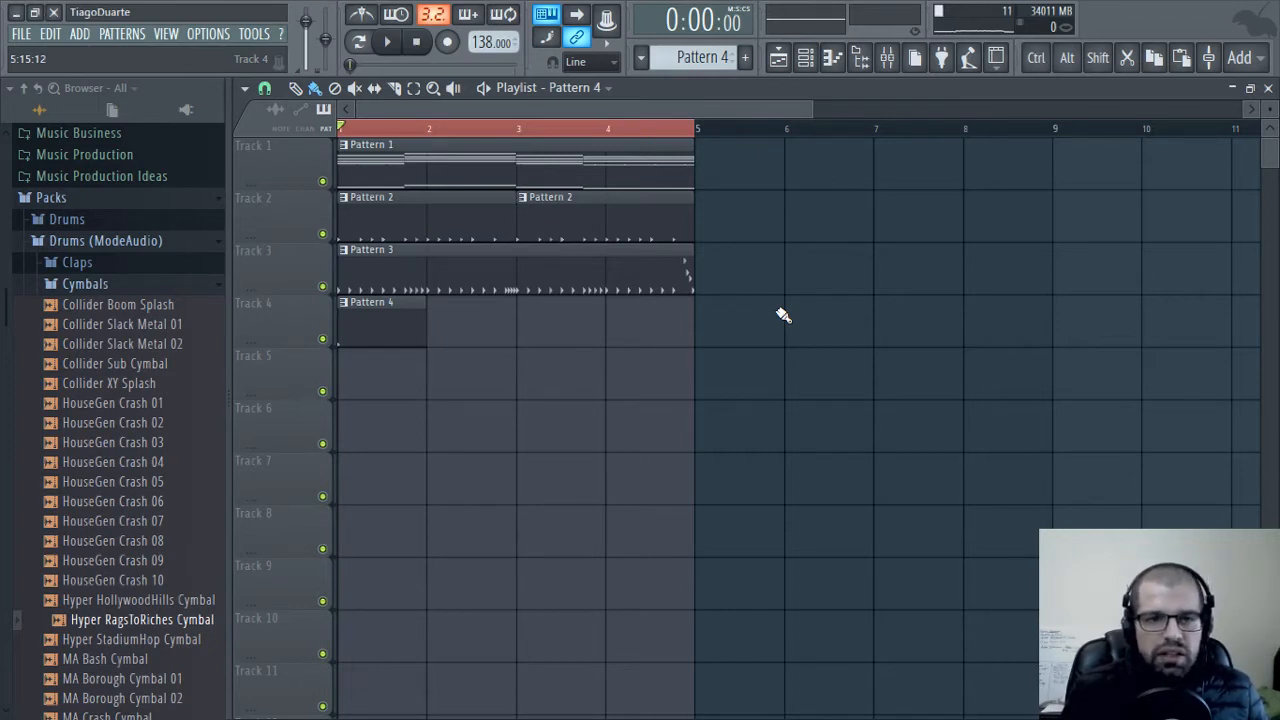
key("space")
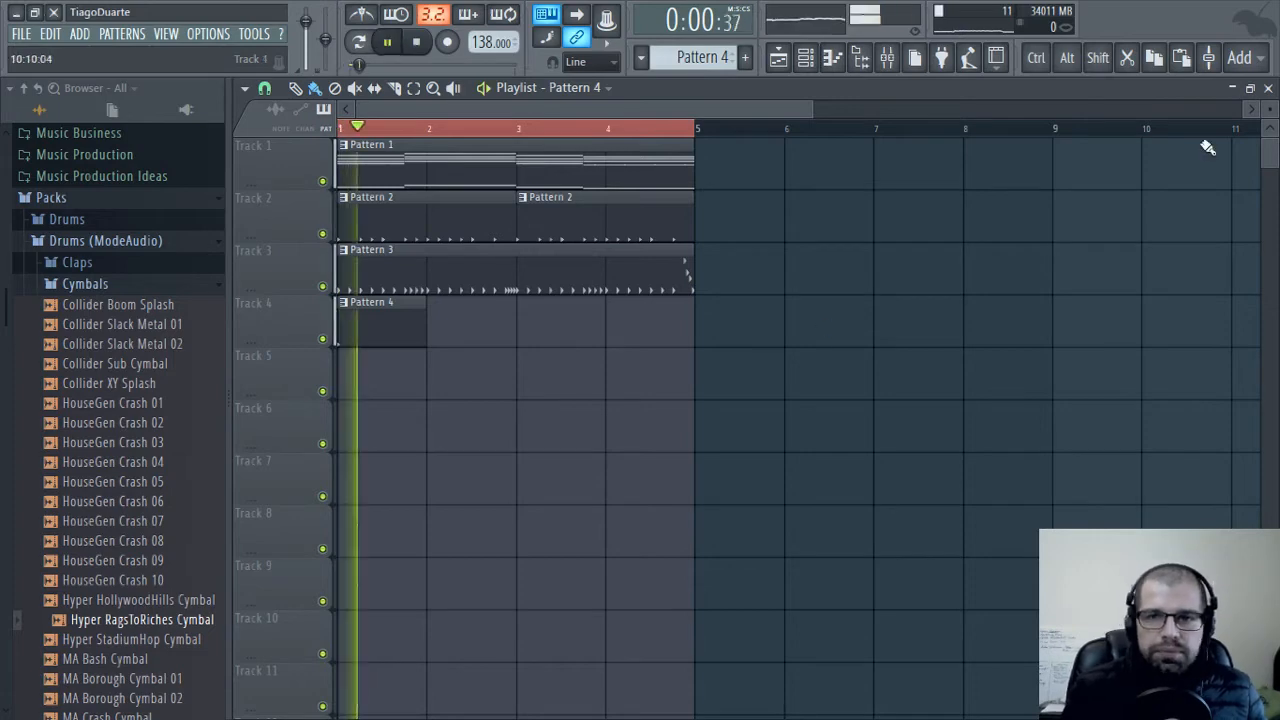
left_click(1267, 87)
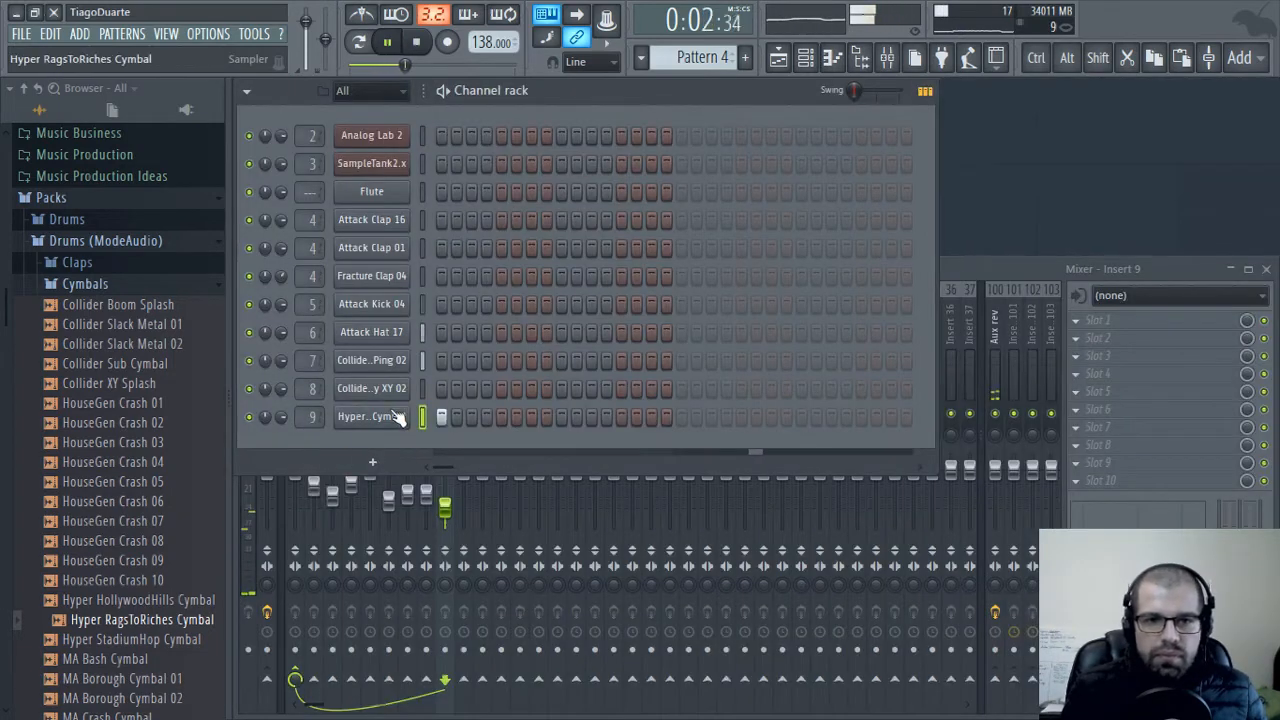
Rename Pattern 4 as Crash and Pattern 3 as Hi hats
key("F2")
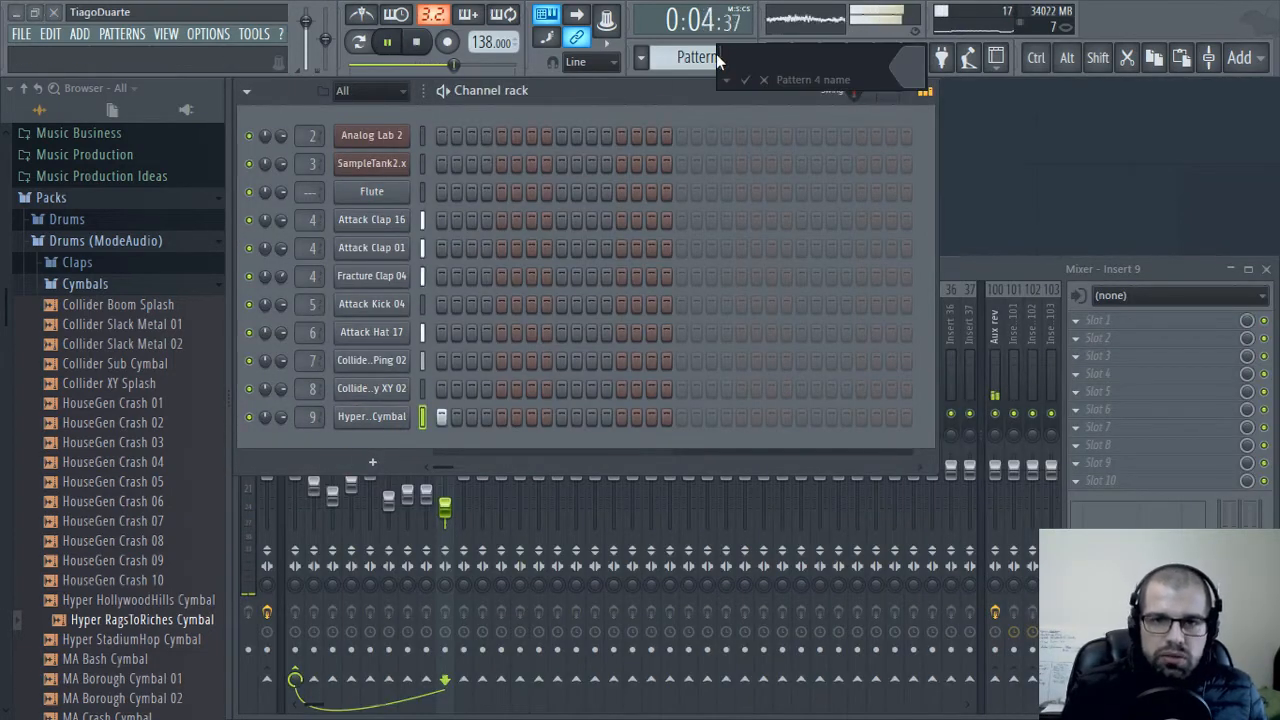
type("Crash")
key("Return")
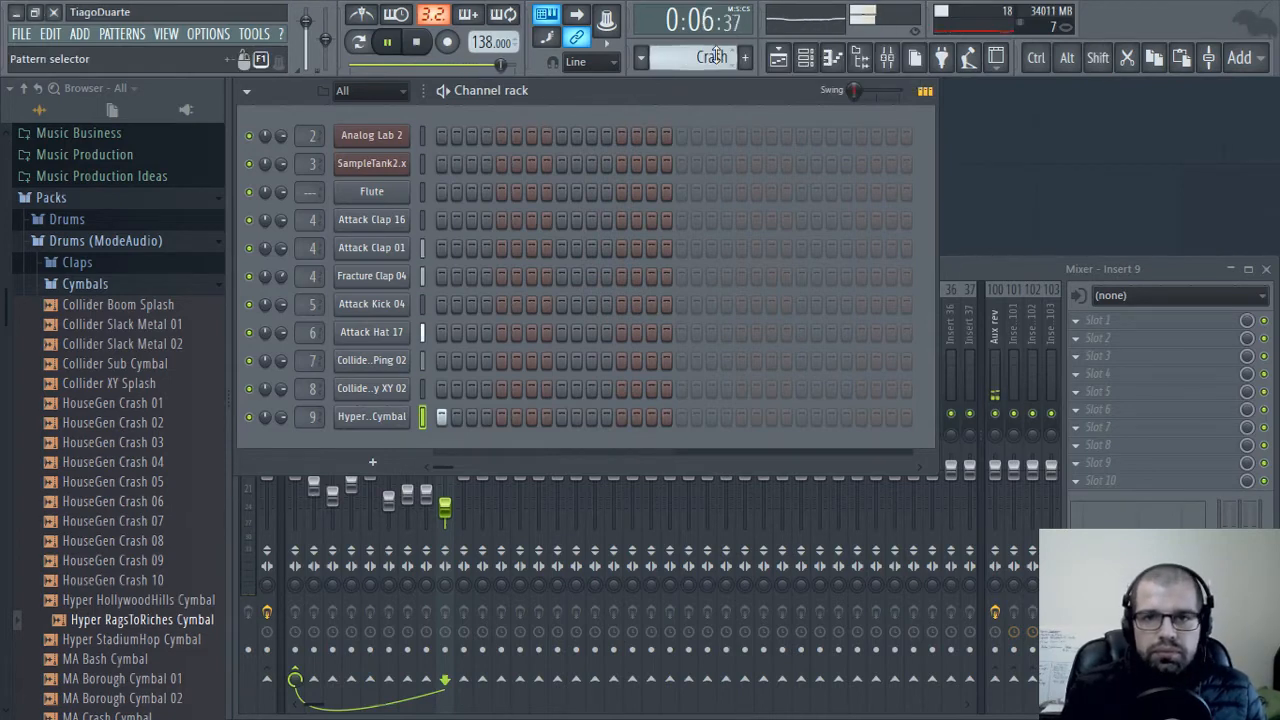
scroll(716, 57, "up", 1)
key("F2")
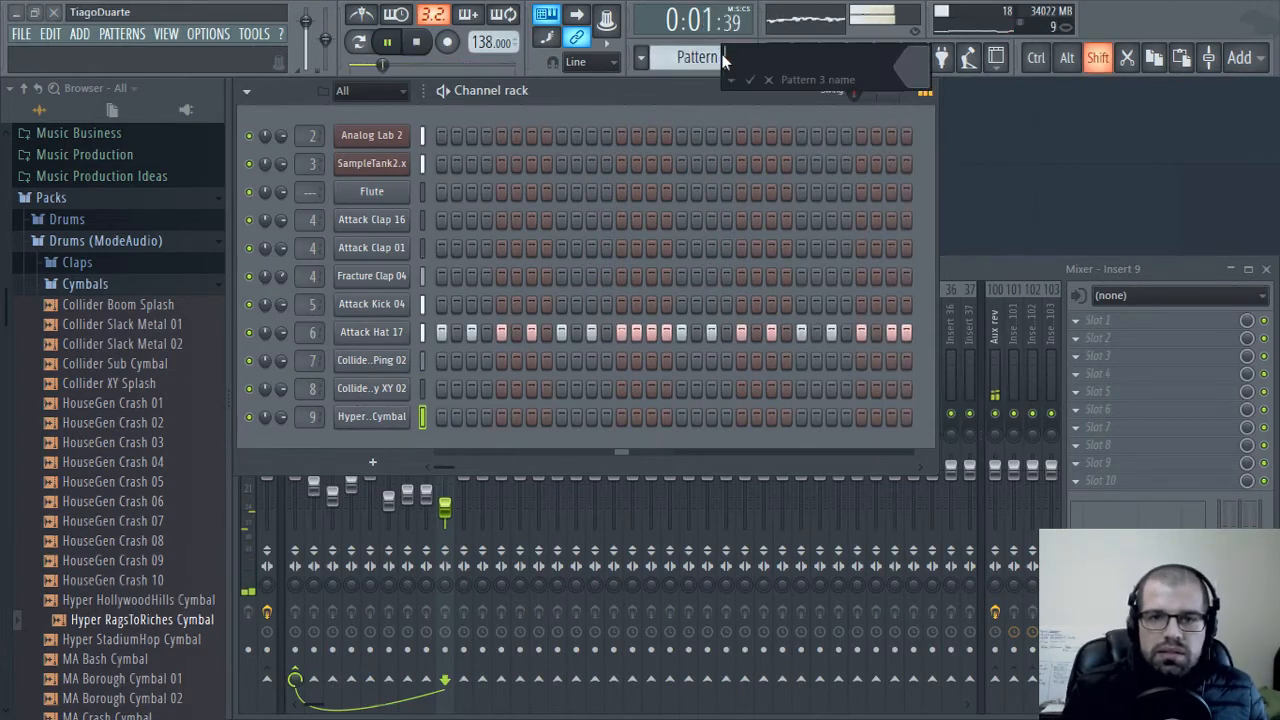
type("Hi hats")
key("Return")
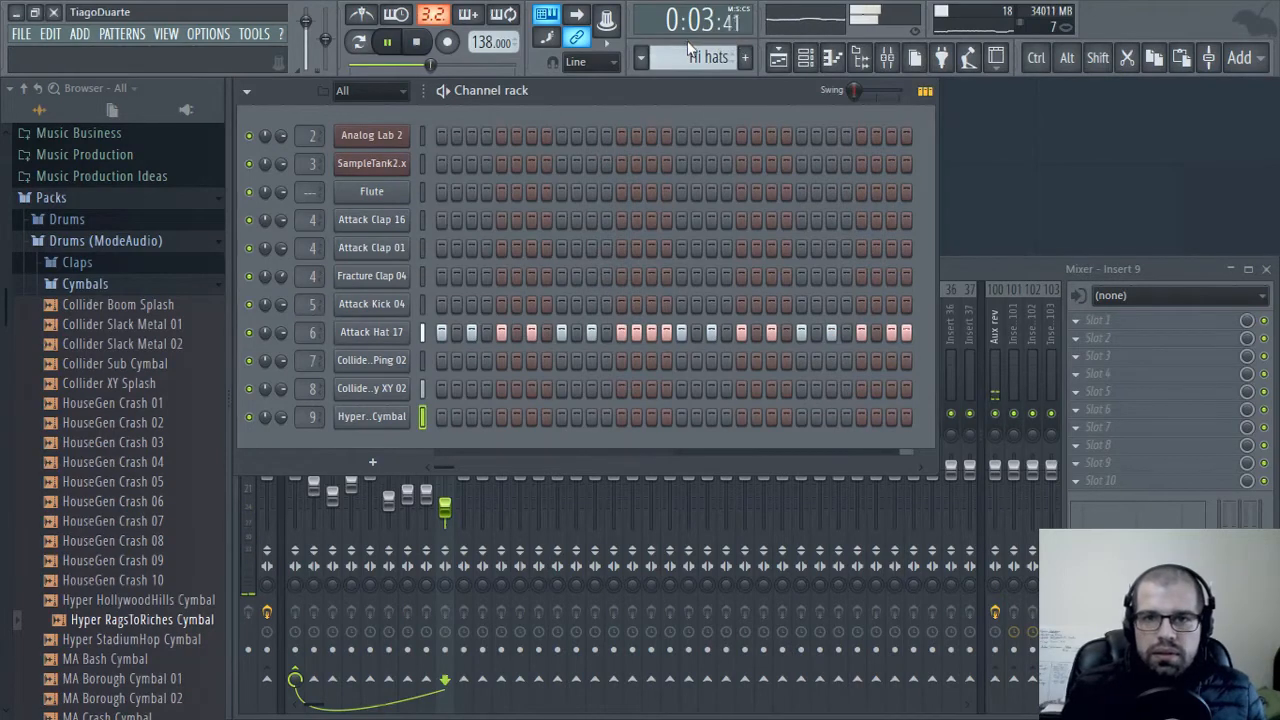
Rename Pattern 2 as Drums
scroll(707, 57, "up", 1)
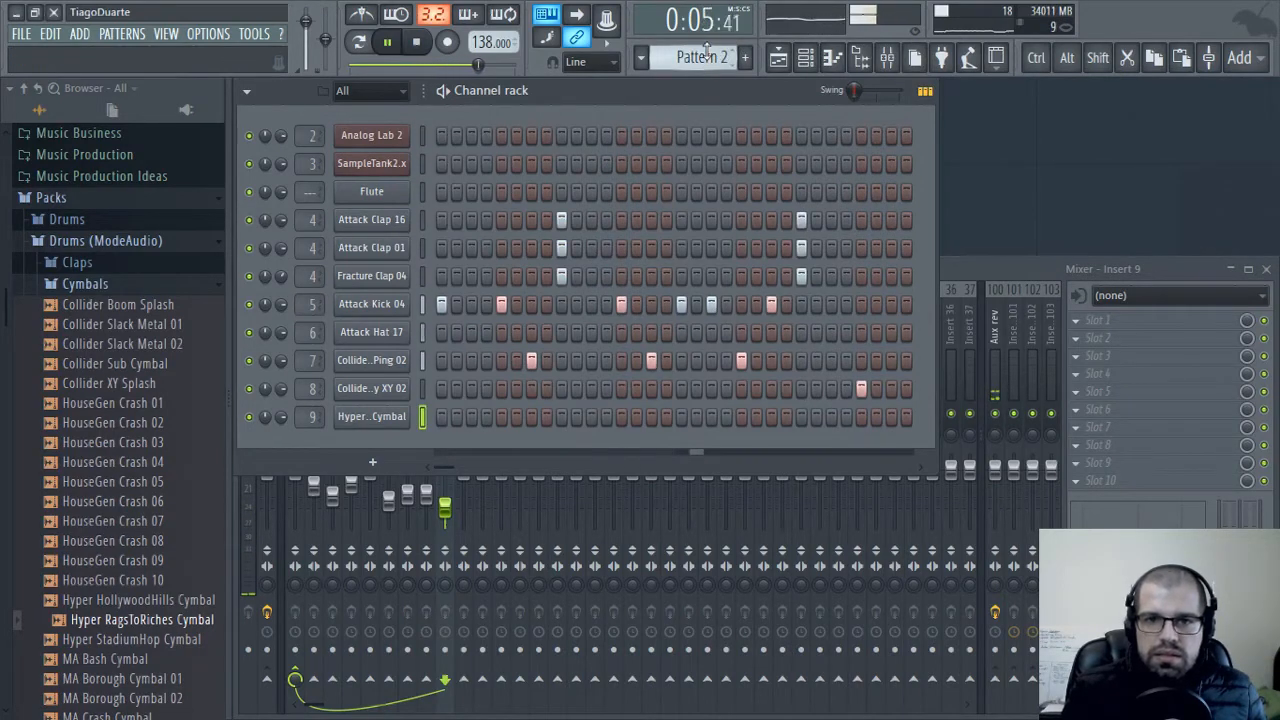
key("F2")
type("Dri,")
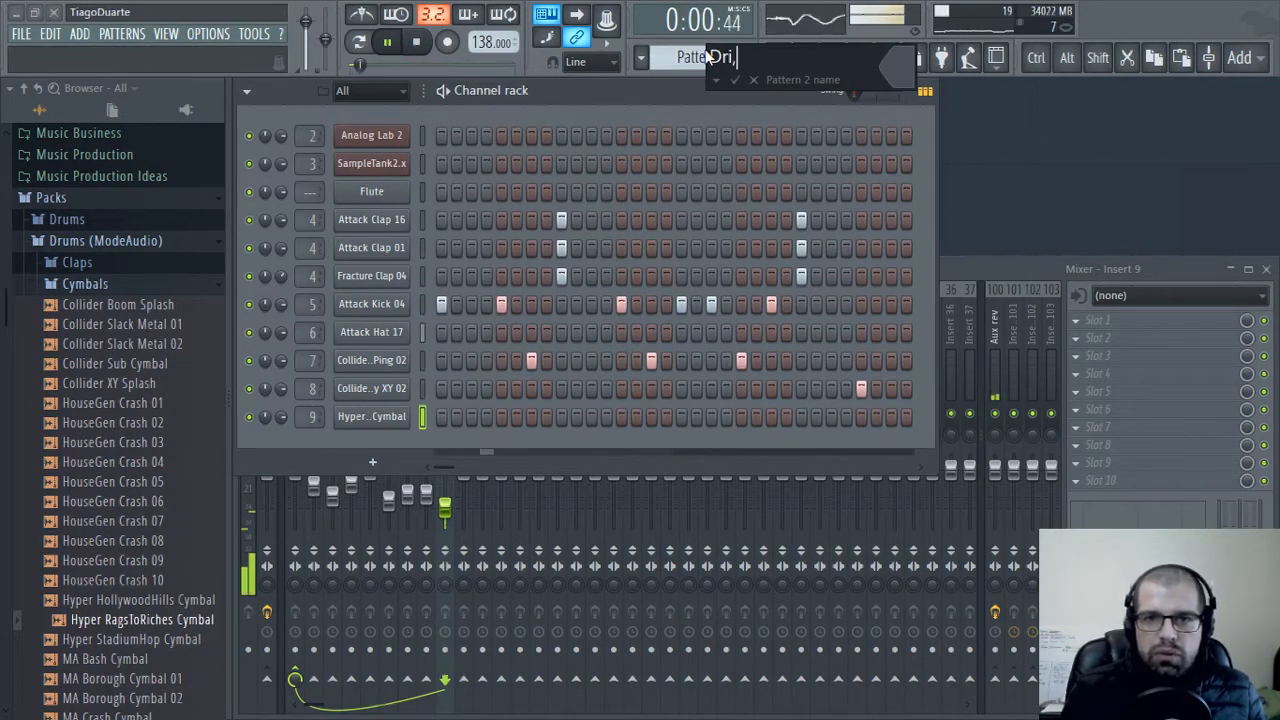
type("s")
key("Return")
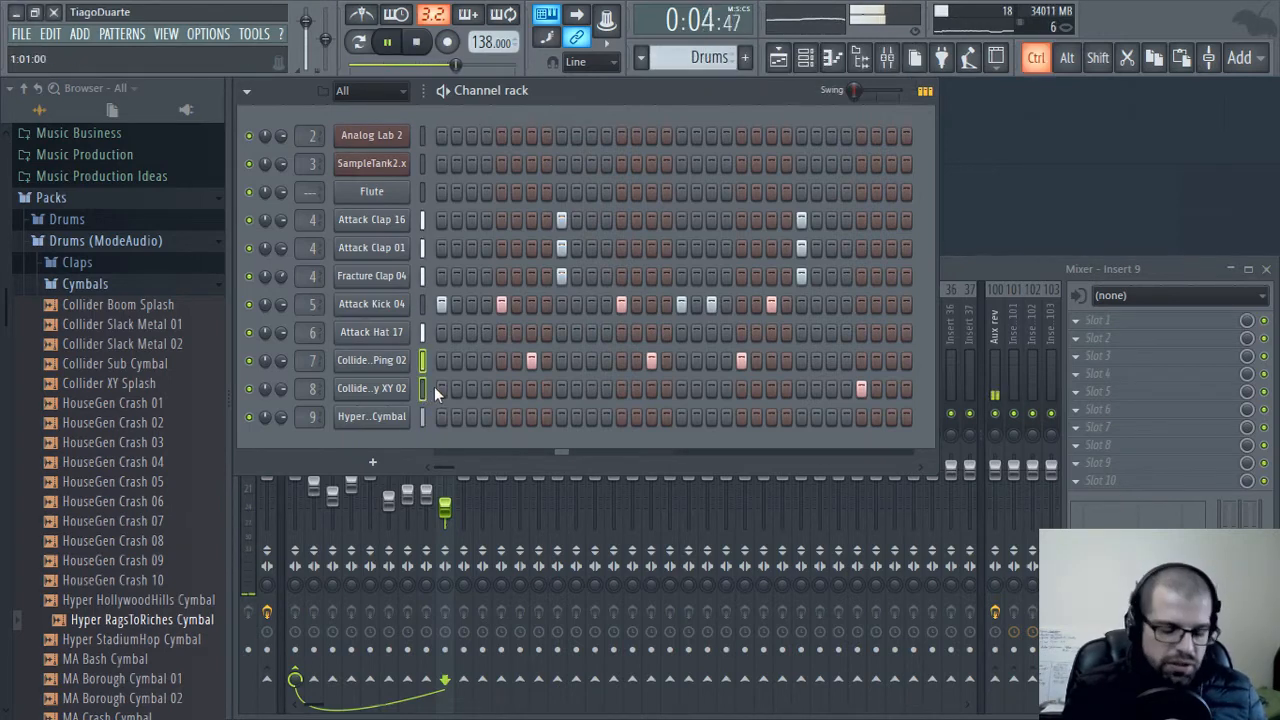
Stop playback and move the steps of both Collider percussion channels from Drums into a new pattern named Perc
key("space")
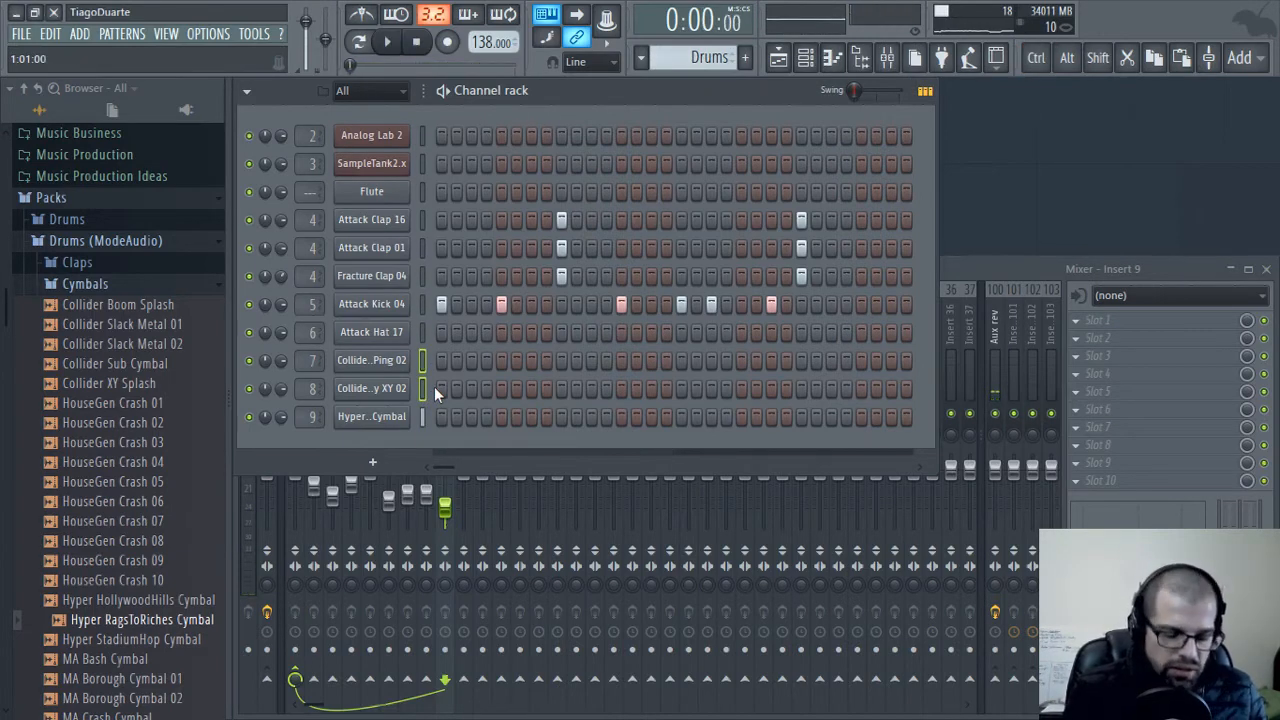
key("F4")
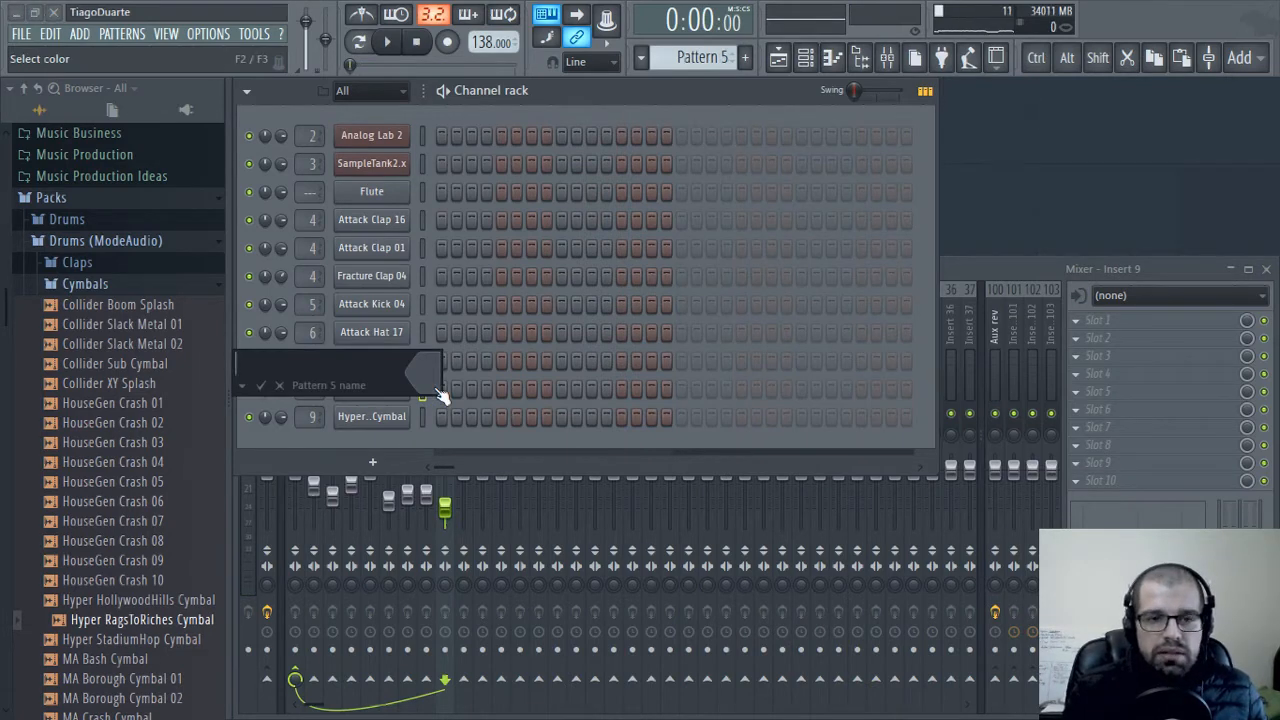
type("Perc")
key("Return")
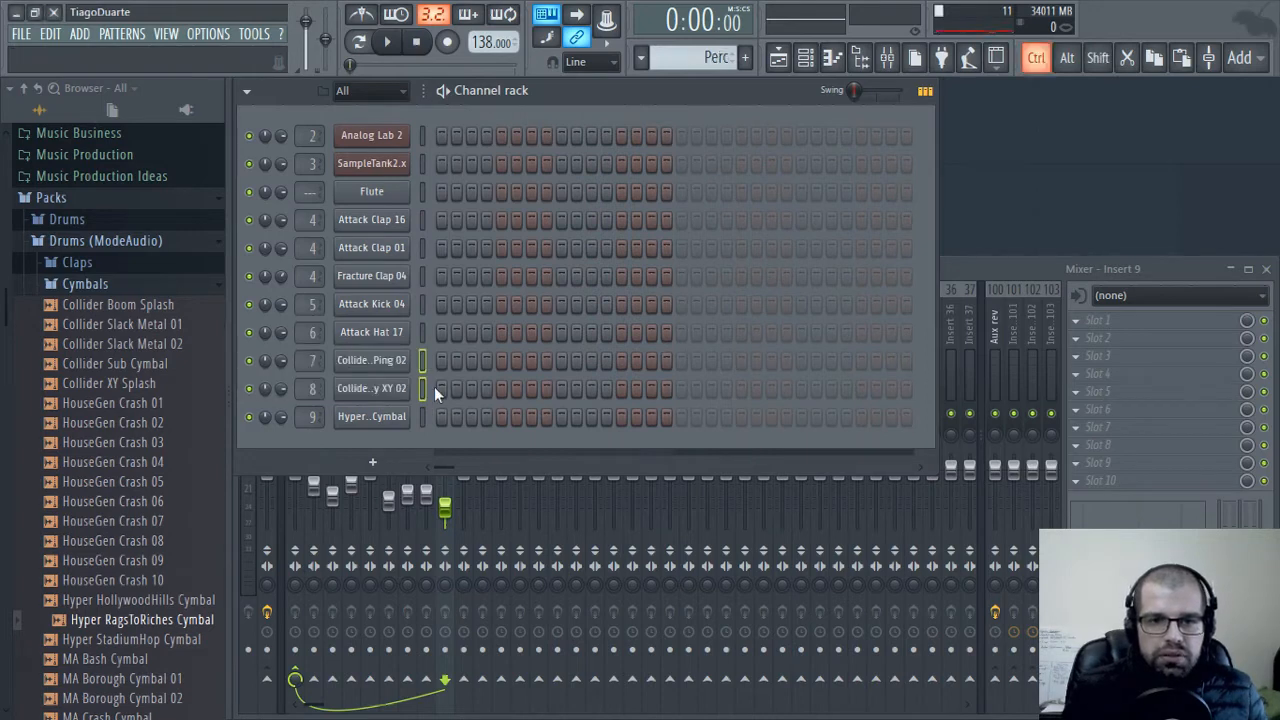
Place Perc clips on Track 5 at bars 1 and 3 of the playlist, and select Pattern 1 for editing in the channel rack
left_click(778, 58)
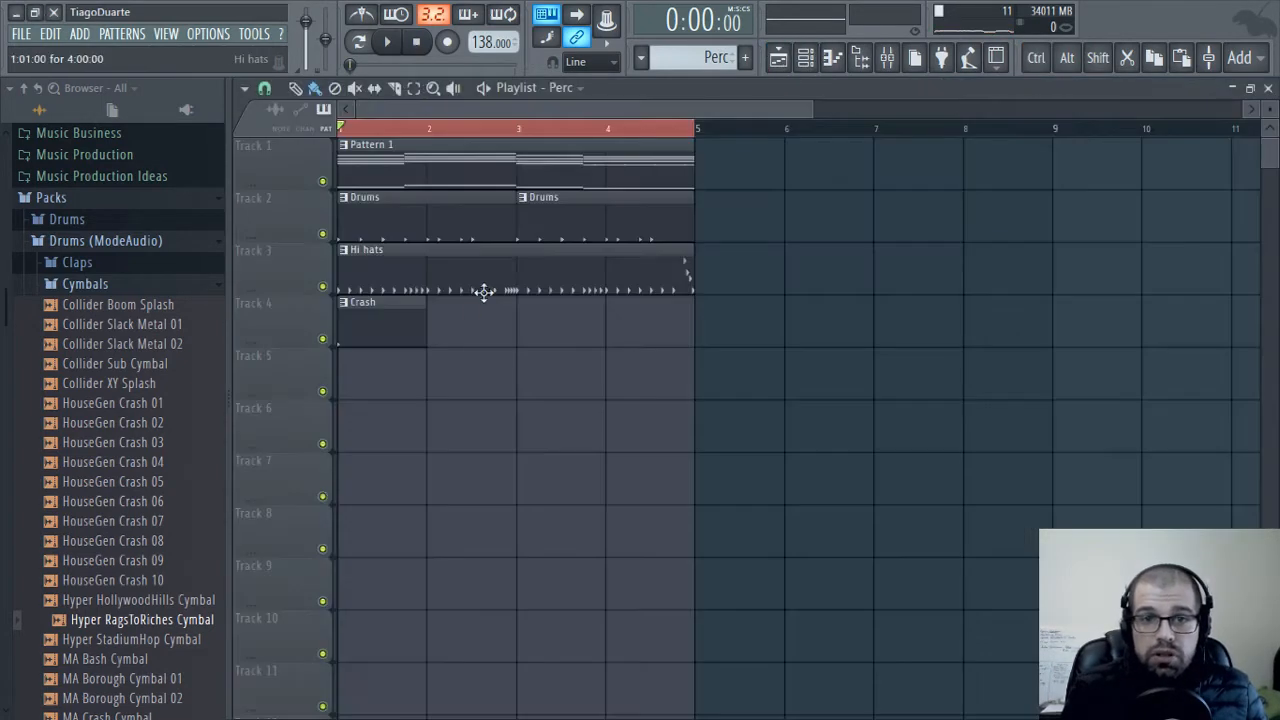
left_click_drag(380, 381, 578, 394)
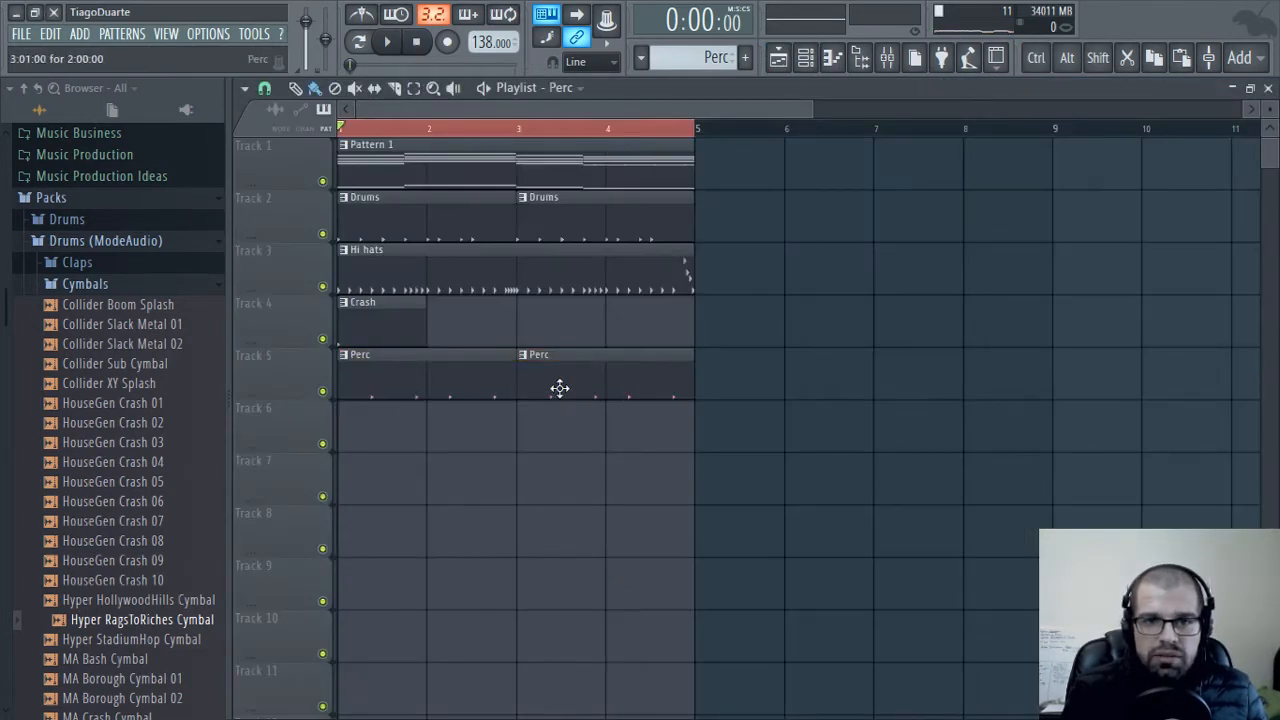
left_click(423, 153)
left_click(1268, 89)
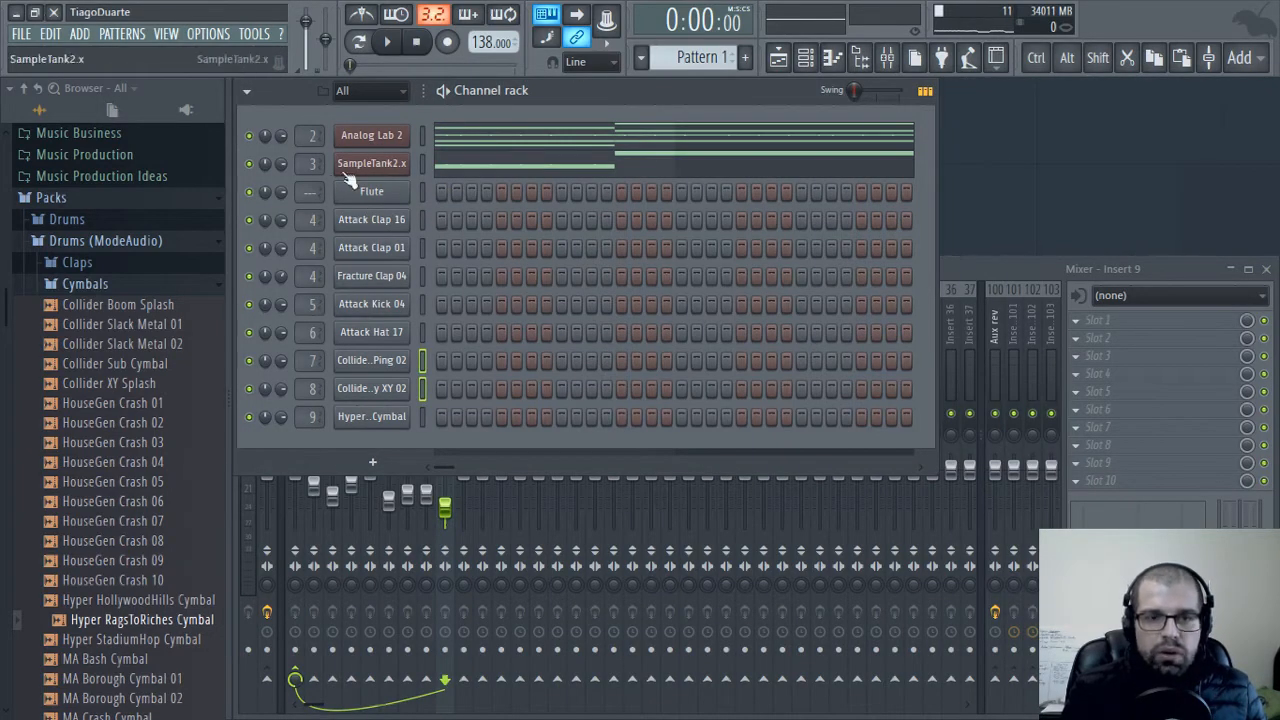
Start playback and rename the Analog Lab 2 channel as EPiano and the SampleTank2.x channel as Bass
key("space")
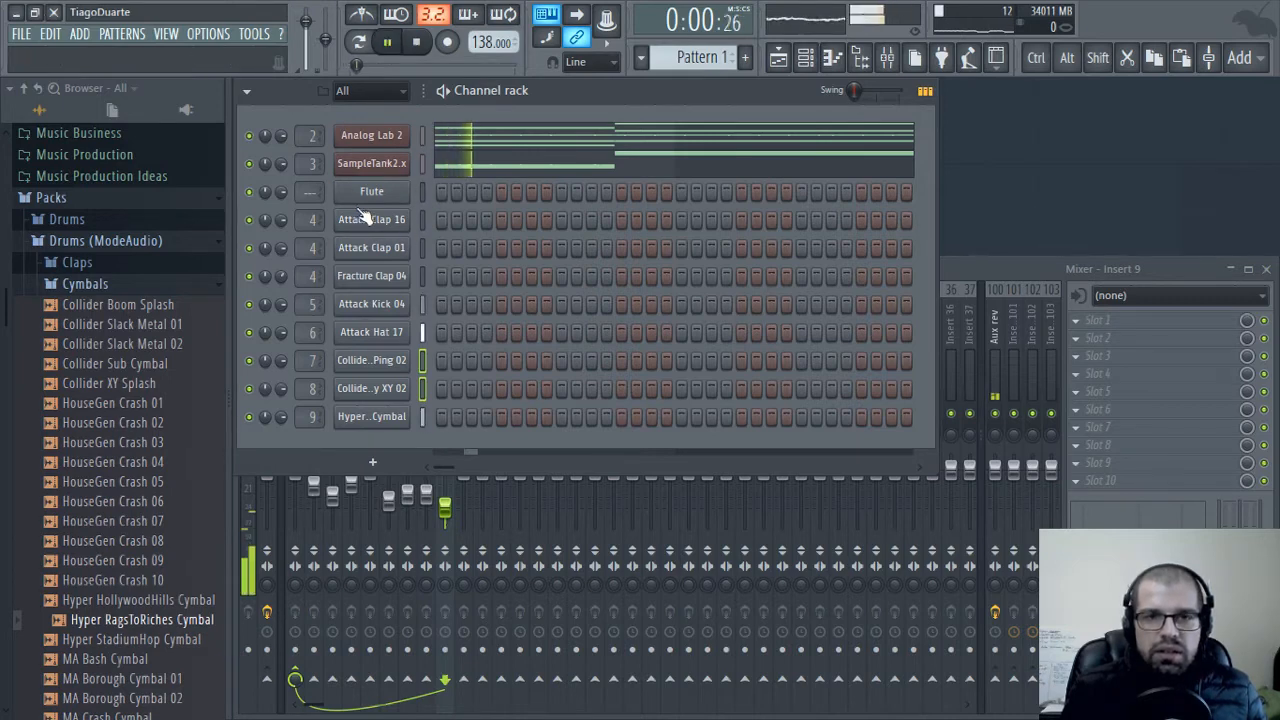
left_click(375, 140, "shift")
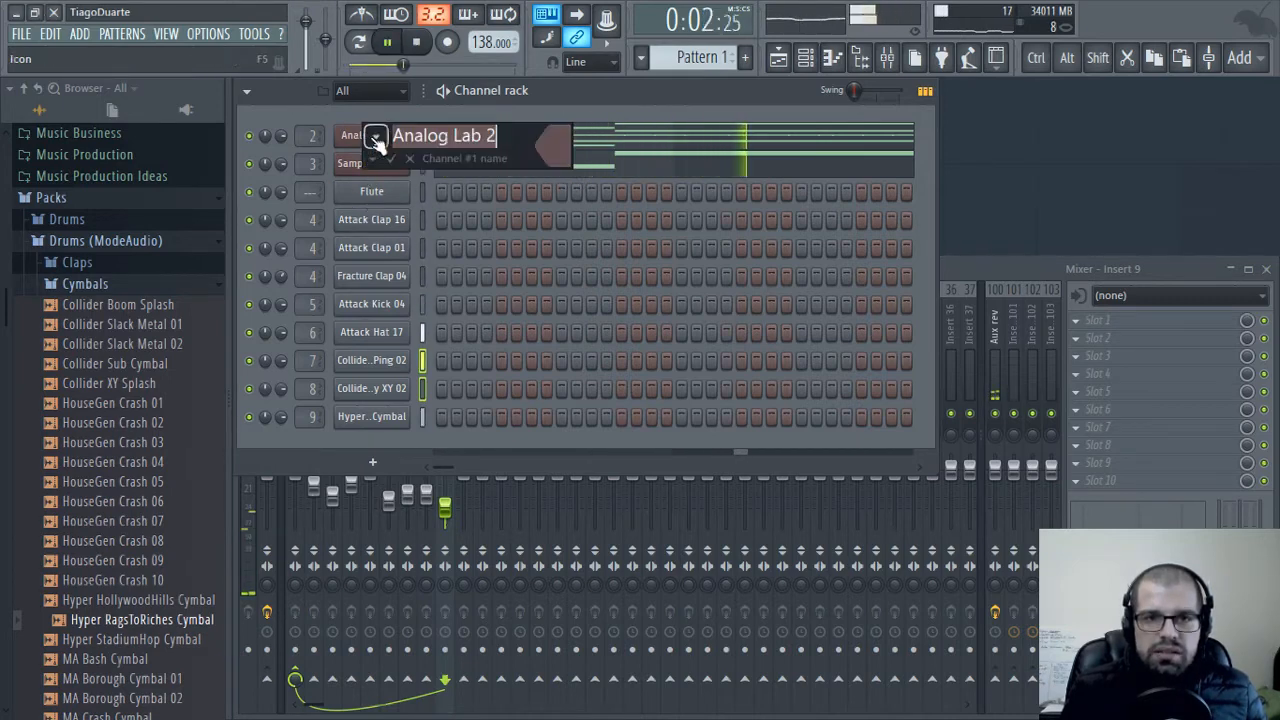
type("E")
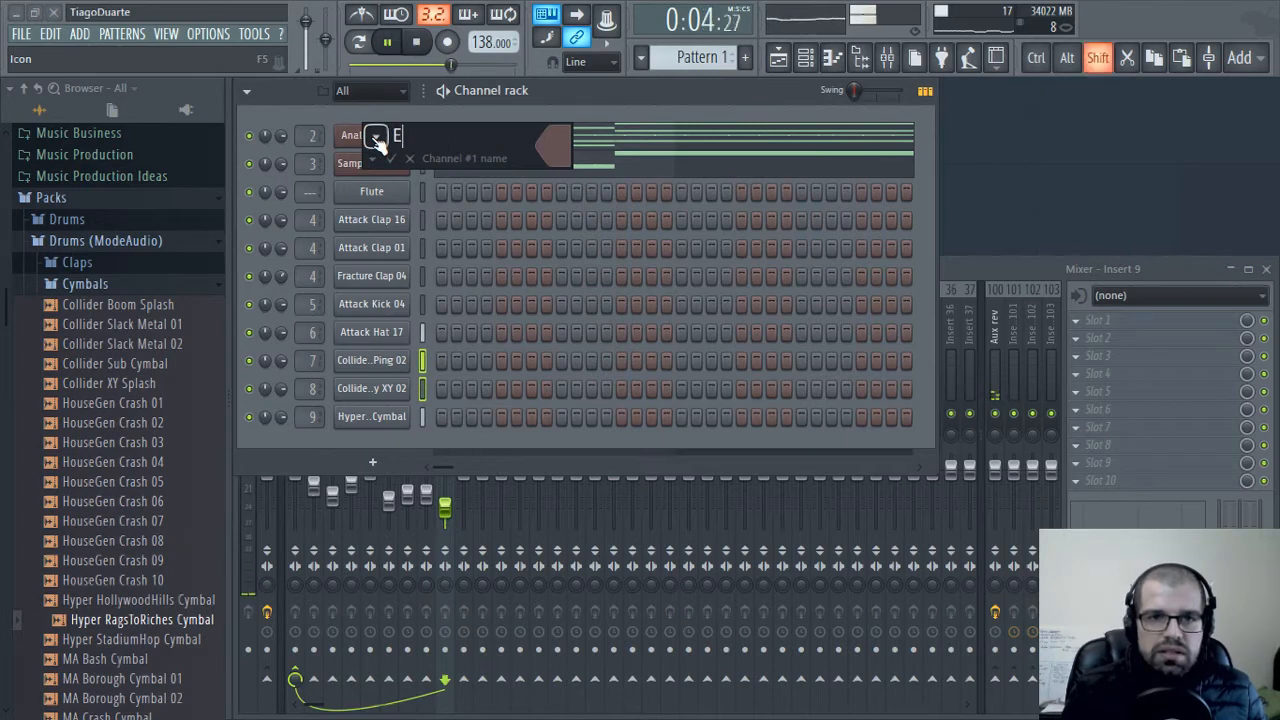
type("Piano")
key("Return")
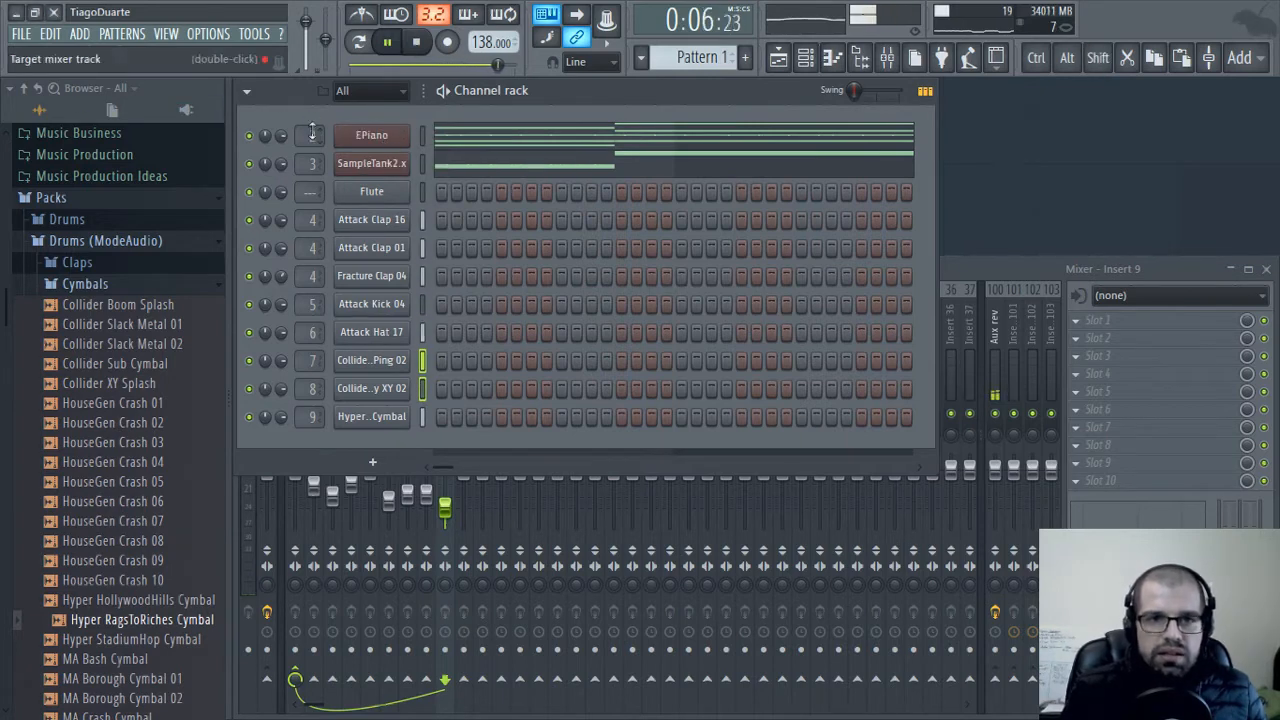
left_click(397, 165, "shift")
type("Bass")
key("Return")
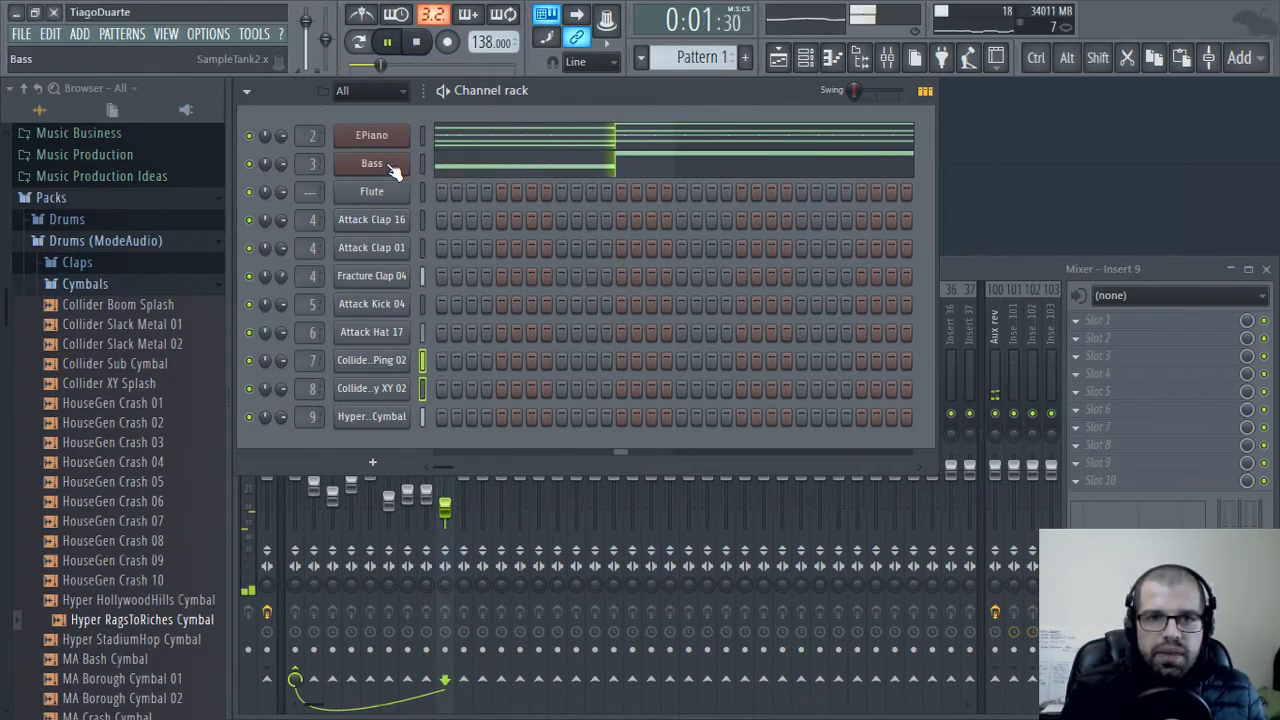
Rebalance the Keys and Moog mixer tracks, setting the Moog level to about -12.4 dB
left_click(1024, 270)
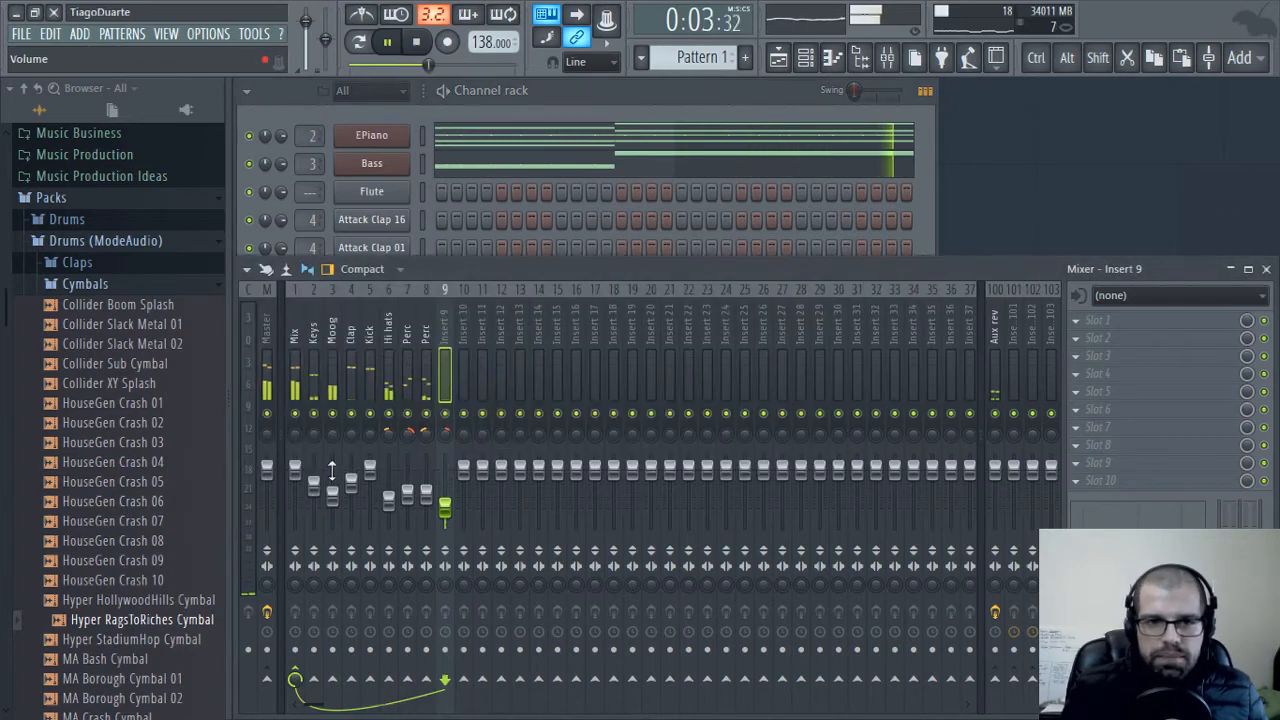
left_click_drag(313, 485, 313, 491)
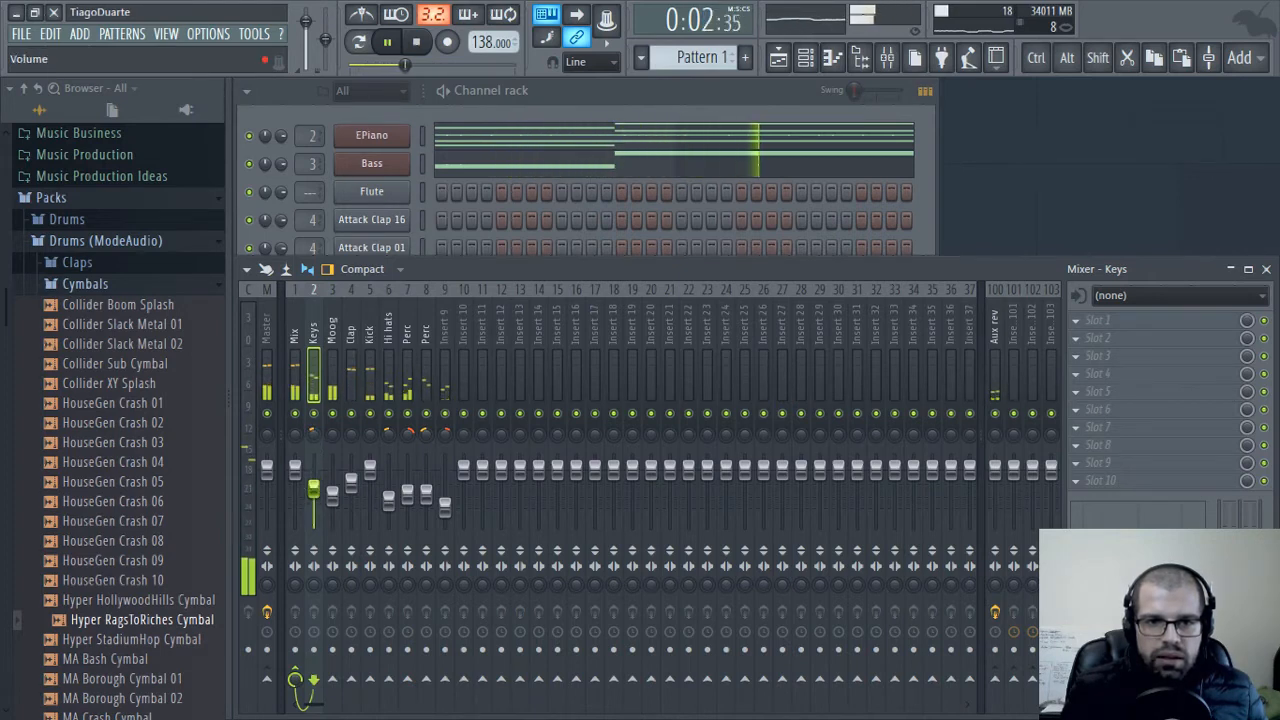
left_click(332, 497)
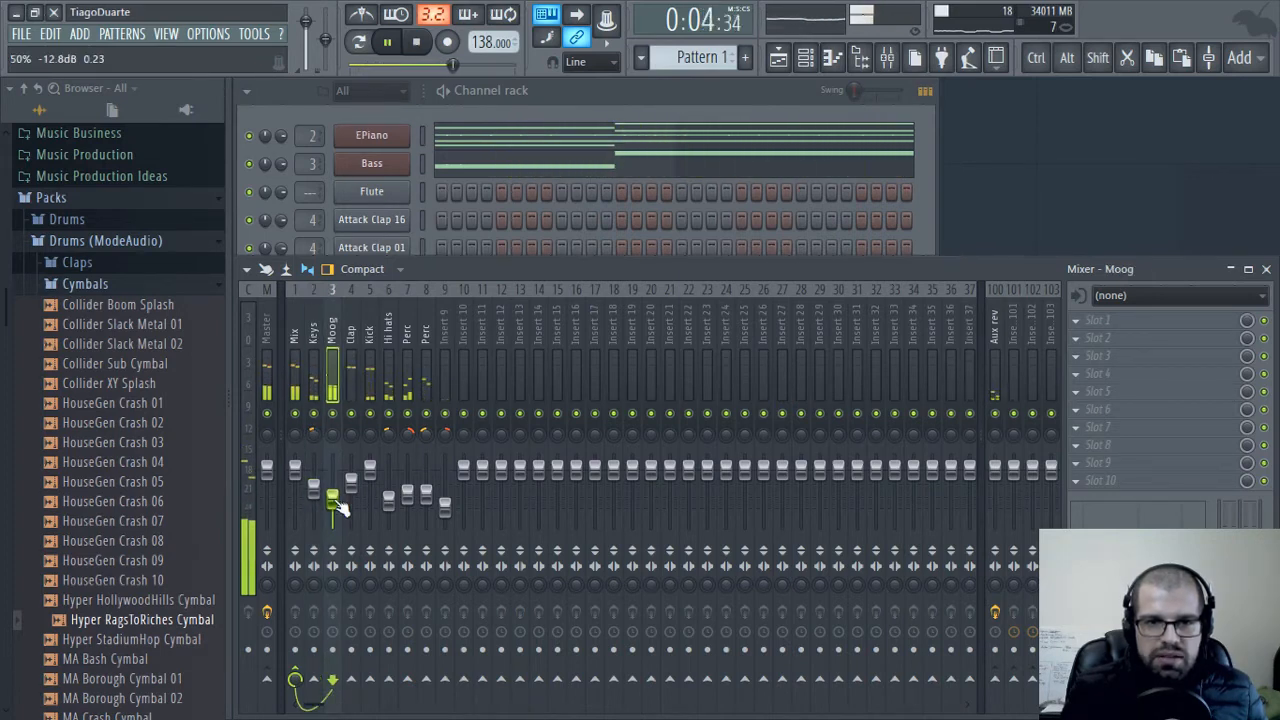
left_click_drag(313, 486, 332, 503)
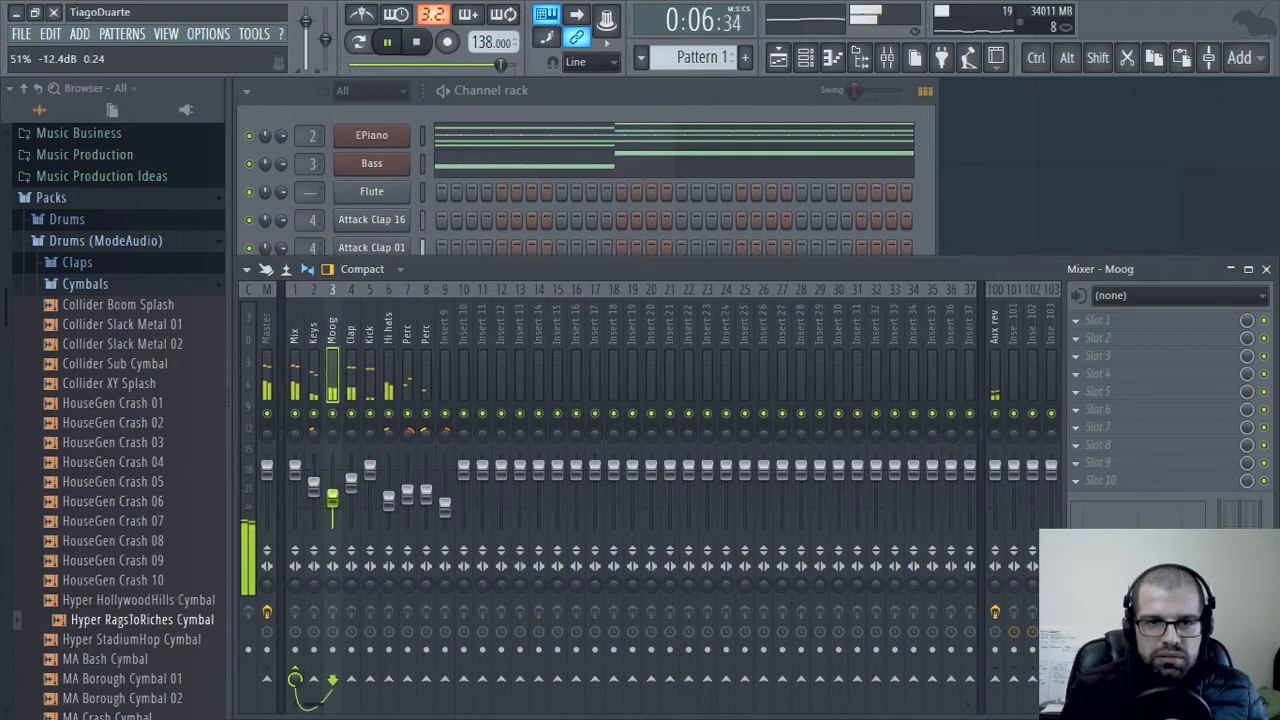
left_click(313, 486)
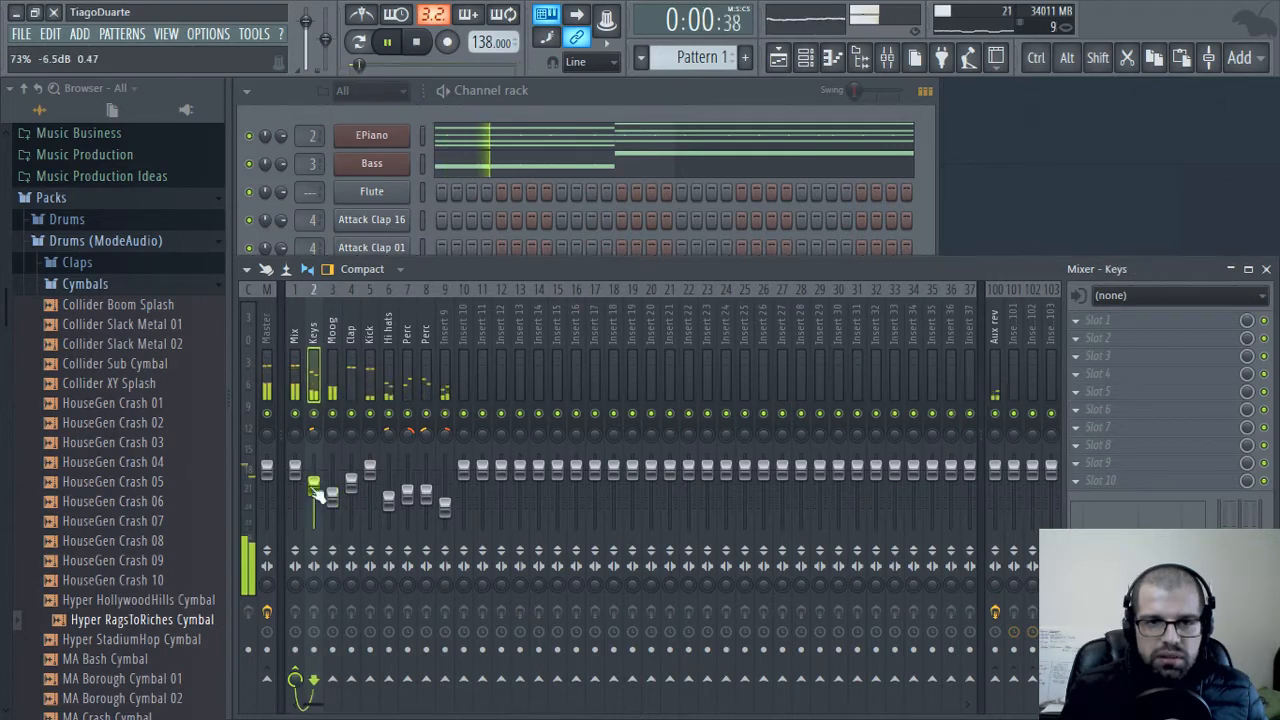
Load the My Master Track mixer preset onto the Master track
left_click(294, 333)
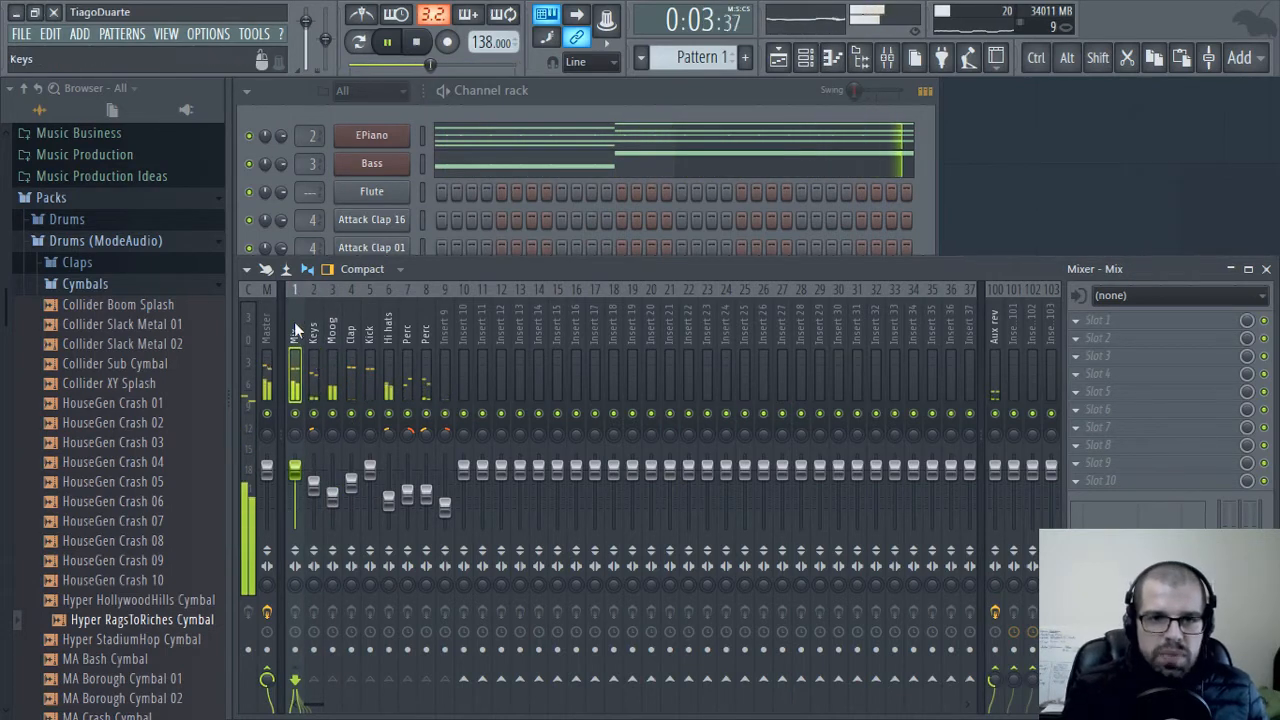
left_click(267, 323)
left_click(246, 269)
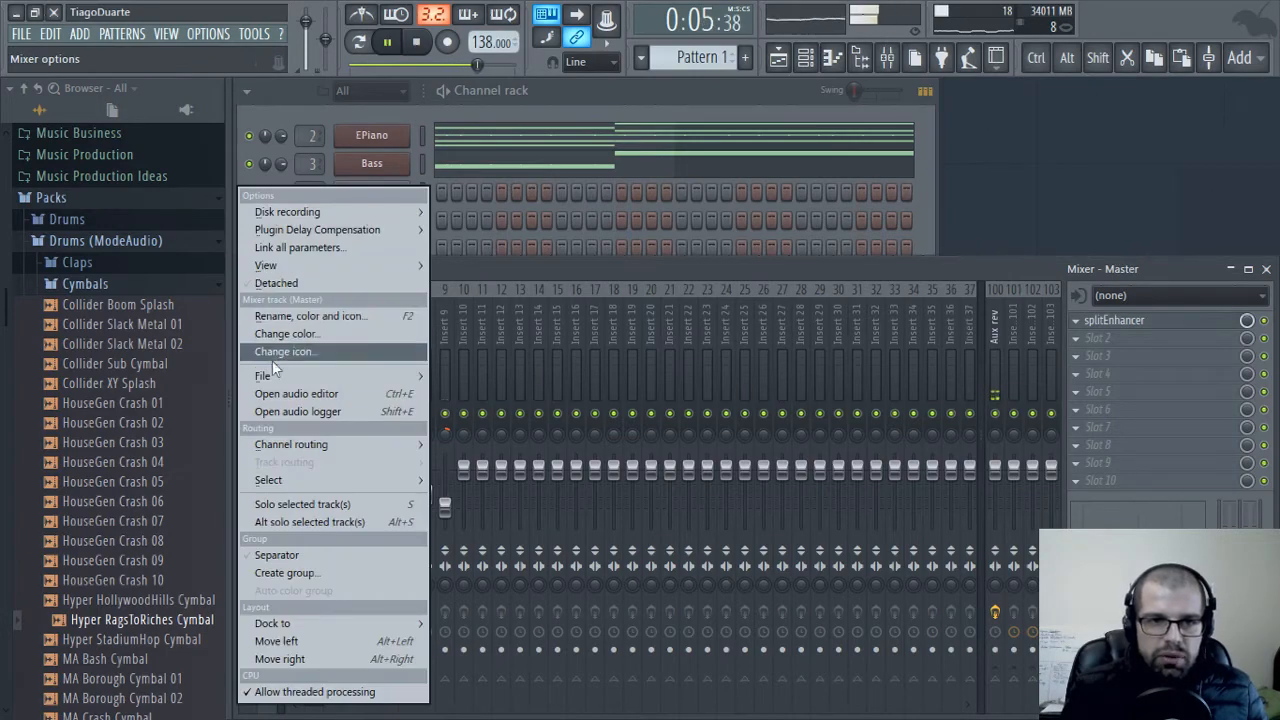
mouse_move(300, 376)
left_click(538, 377)
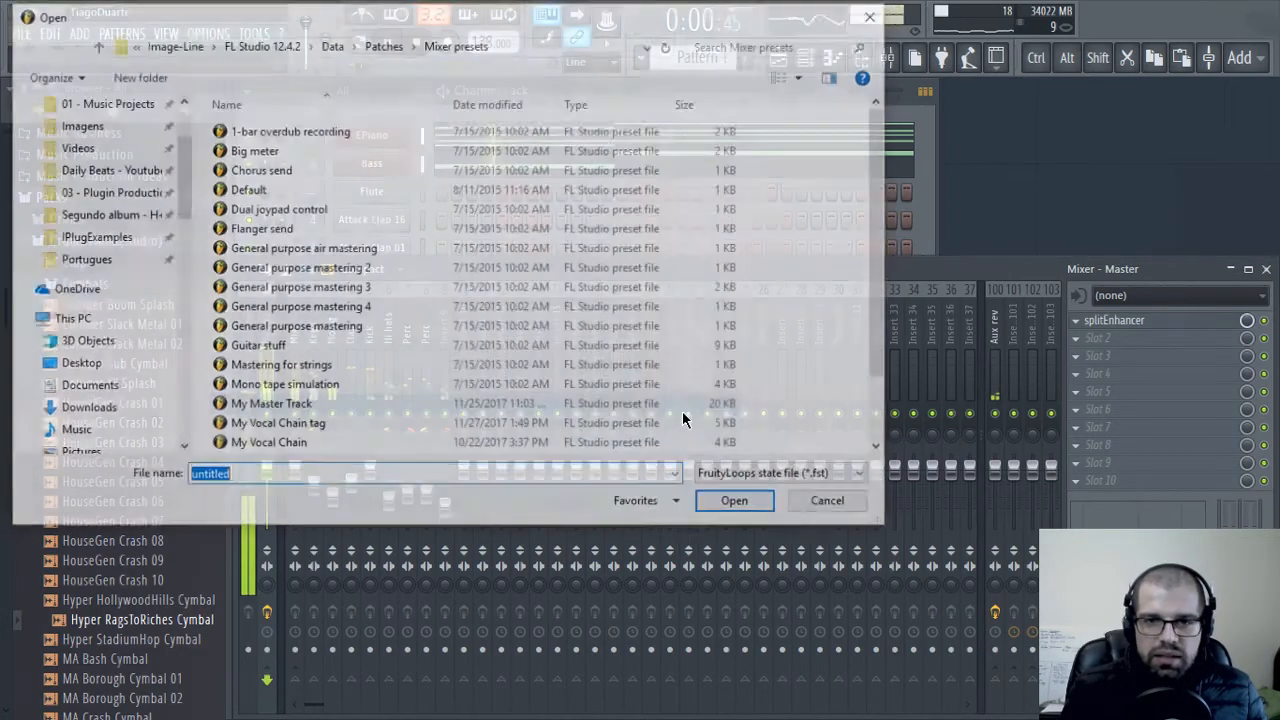
scroll(330, 400, "down", 2)
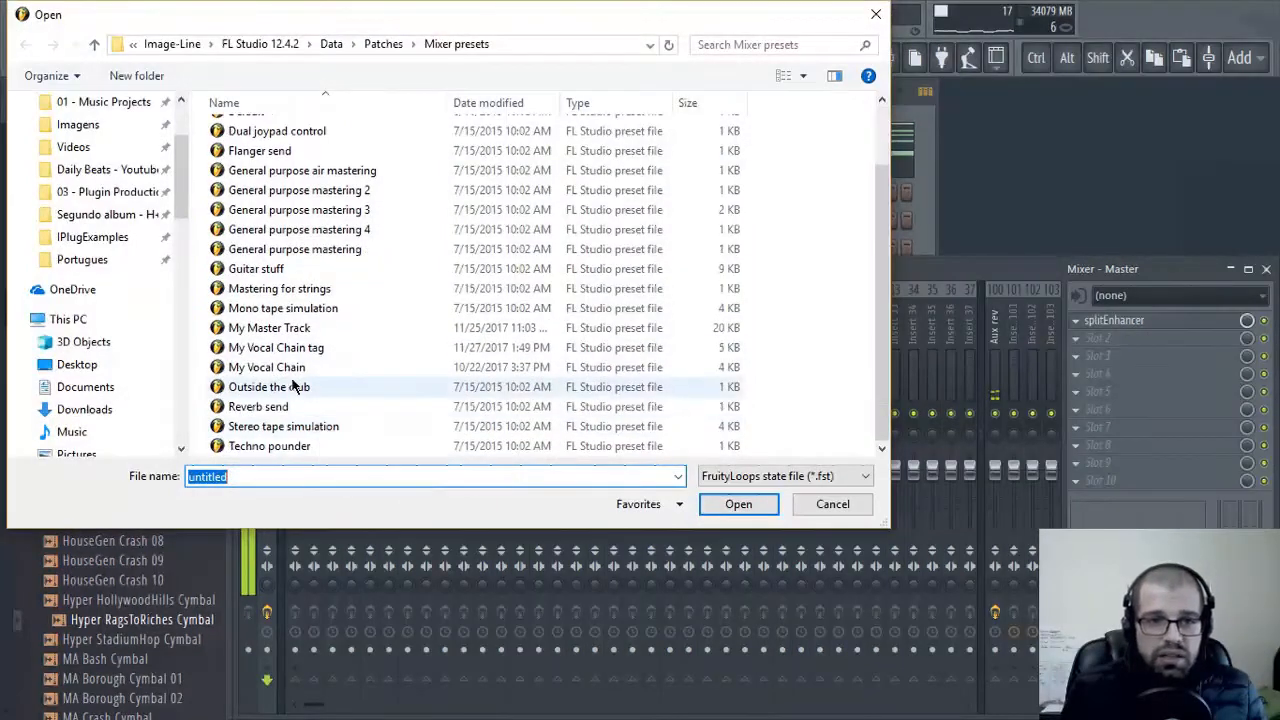
double_click(292, 327)
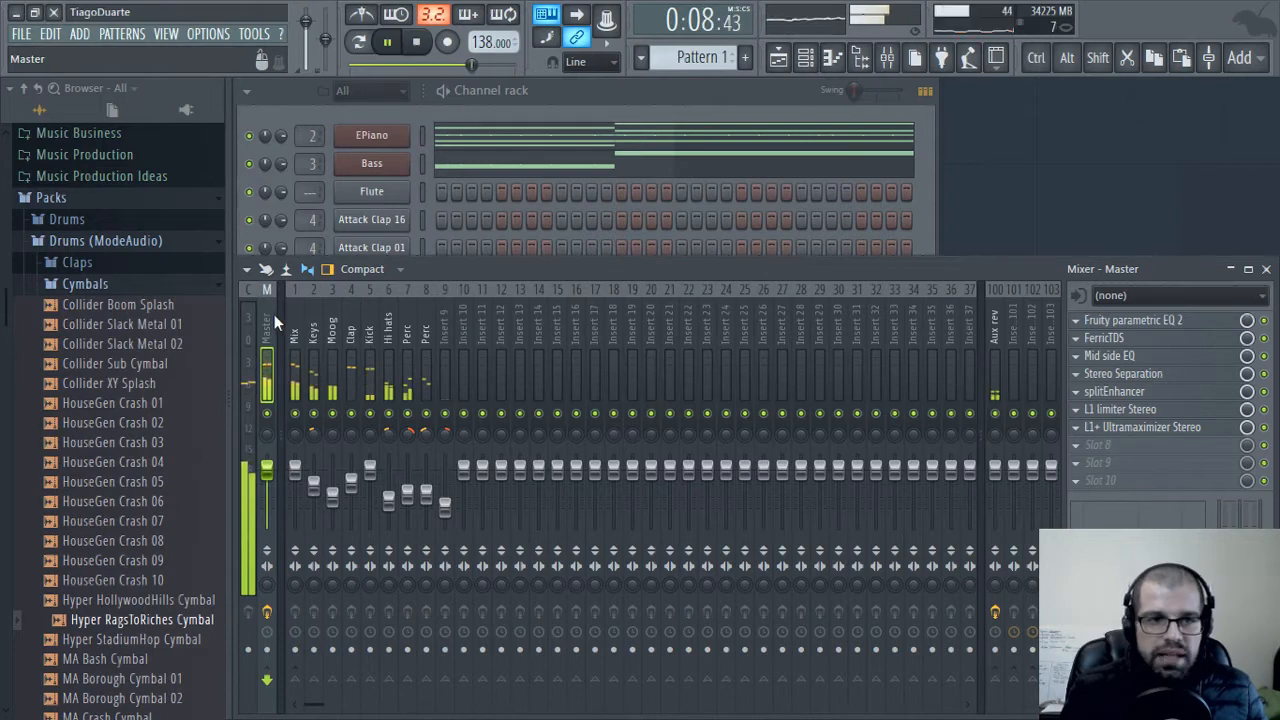
Set FerricTDS on the Master track to about 0.67 dynamics and 0.52 saturation, and close the effect windows
left_click(1126, 323)
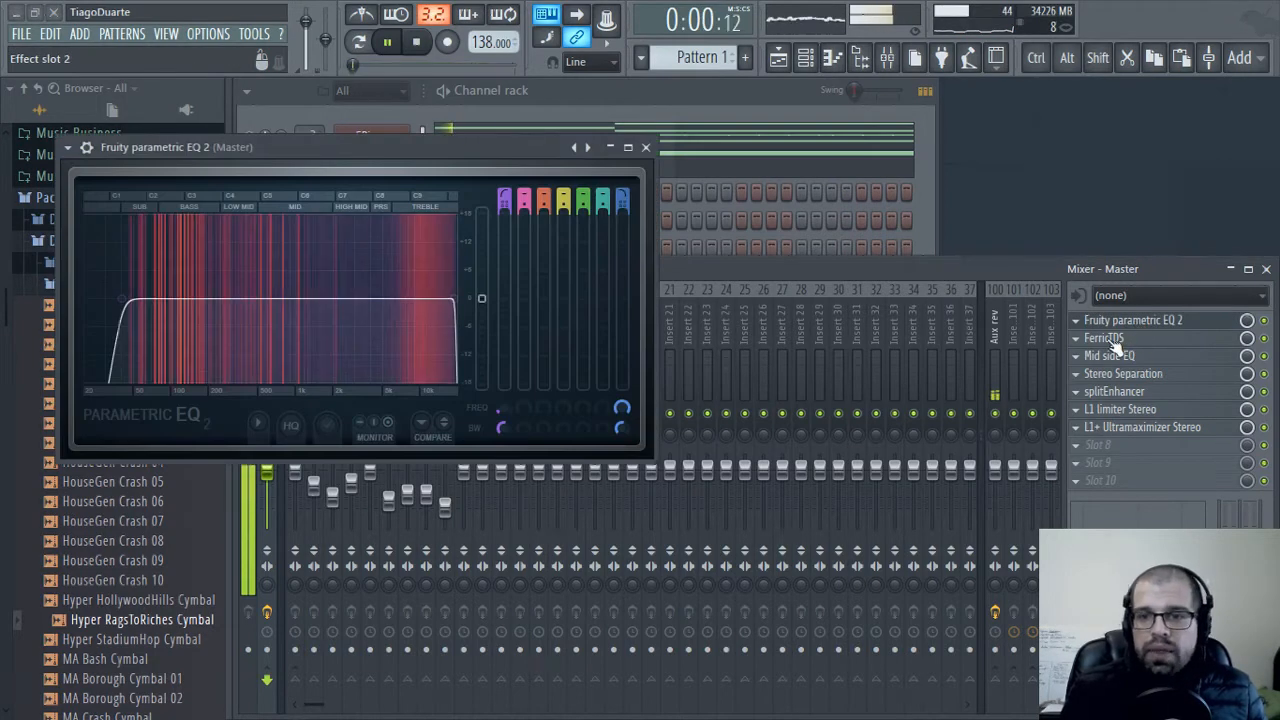
left_click(1115, 343)
left_click_drag(277, 308, 232, 165)
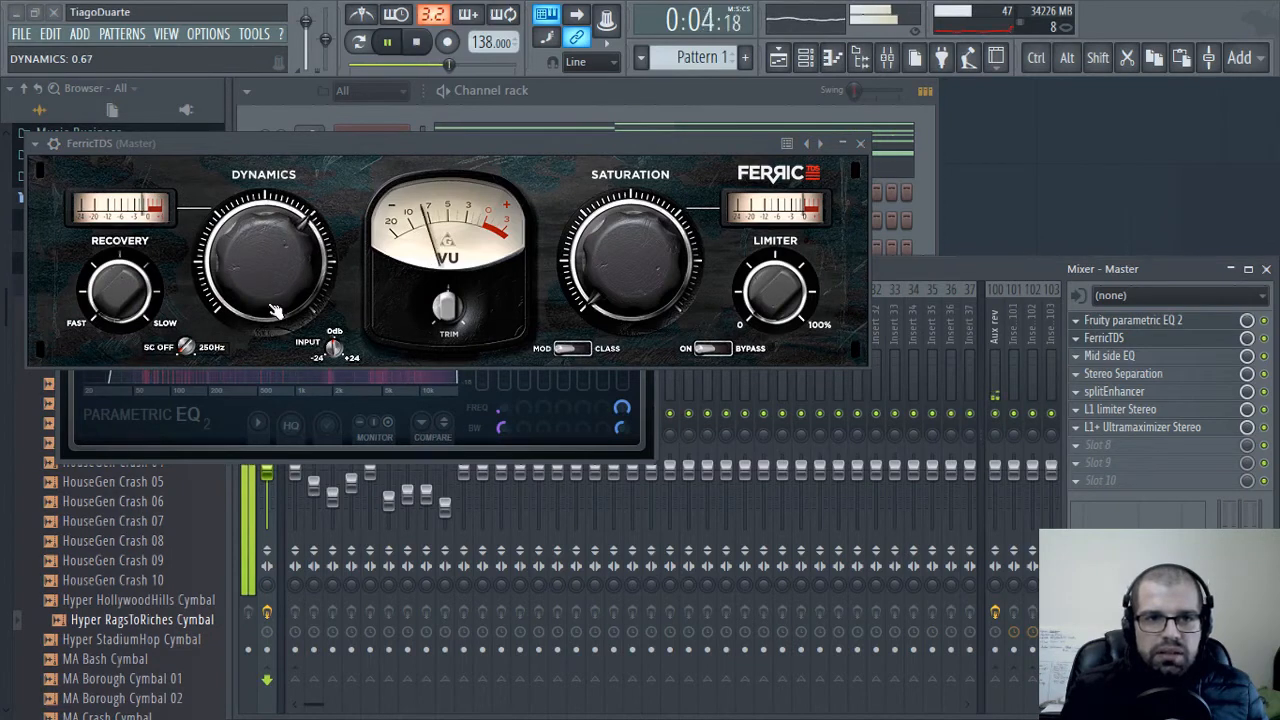
left_click_drag(663, 277, 663, 220)
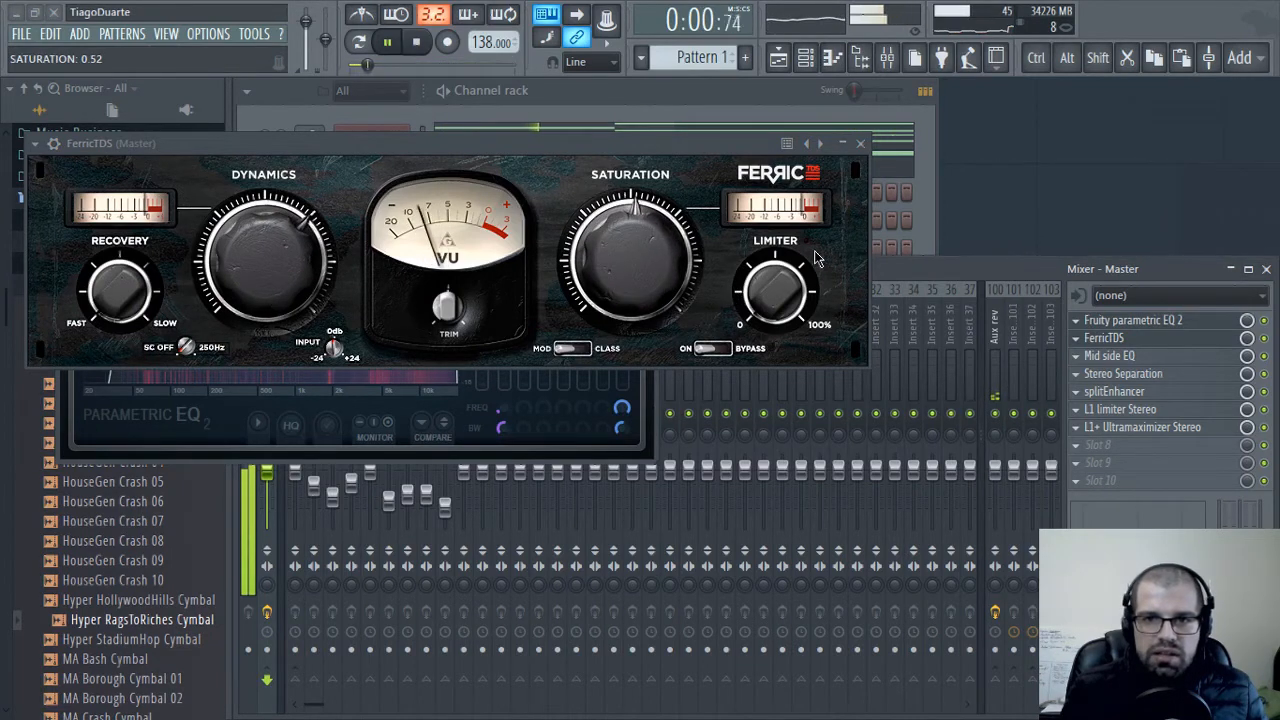
left_click(860, 143)
left_click(643, 143)
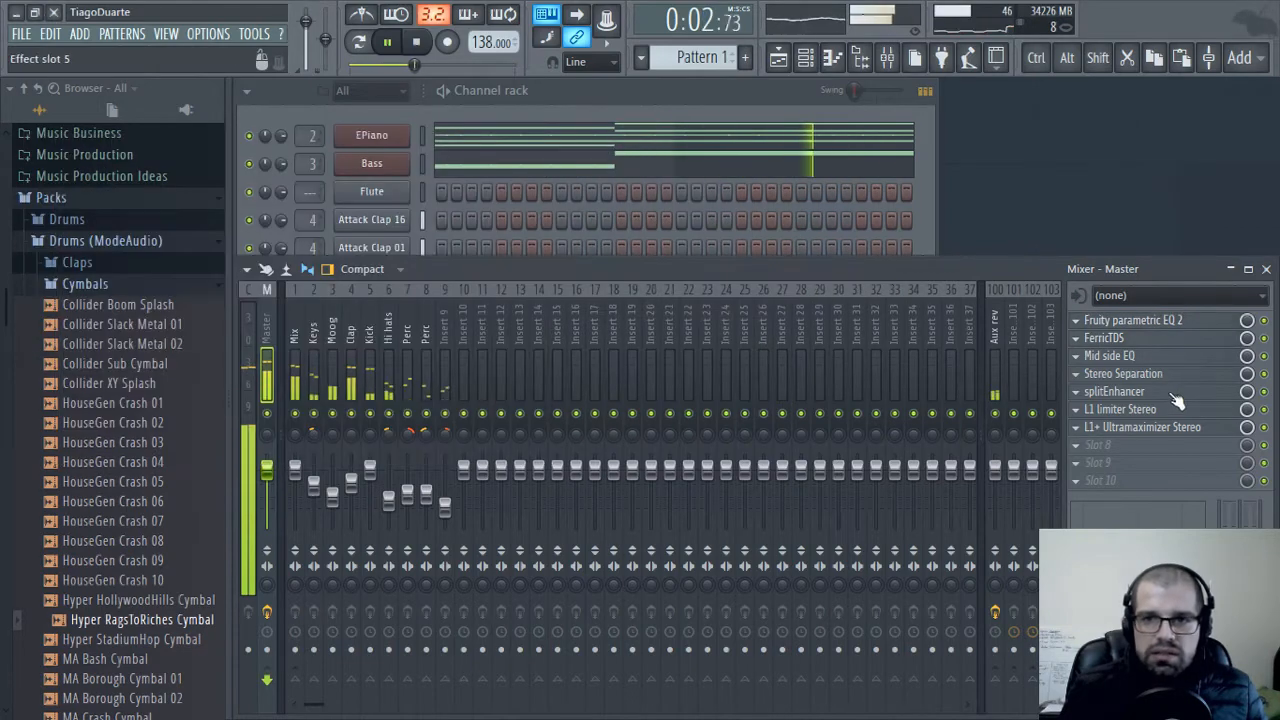
Enable the high-pass filter on the Side equalizer inside Mid side EQ and set its frequency to about 536 Hz
left_click(1112, 355)
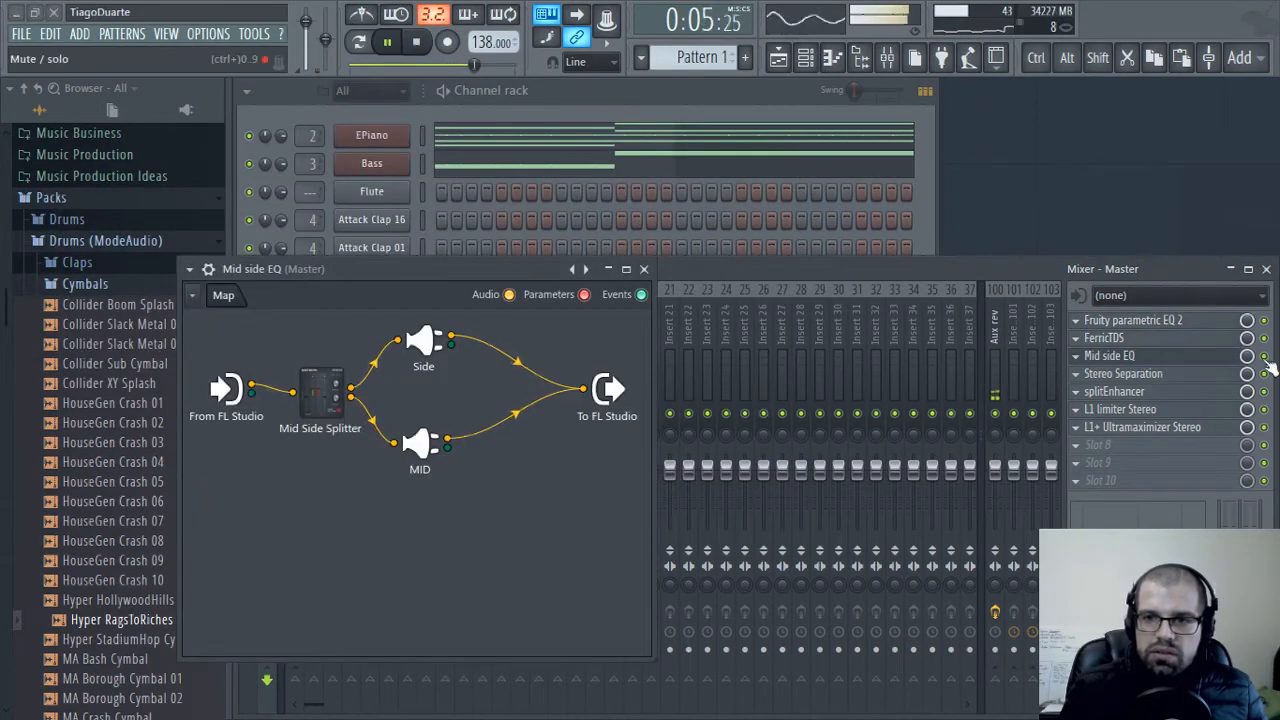
double_click(424, 342)
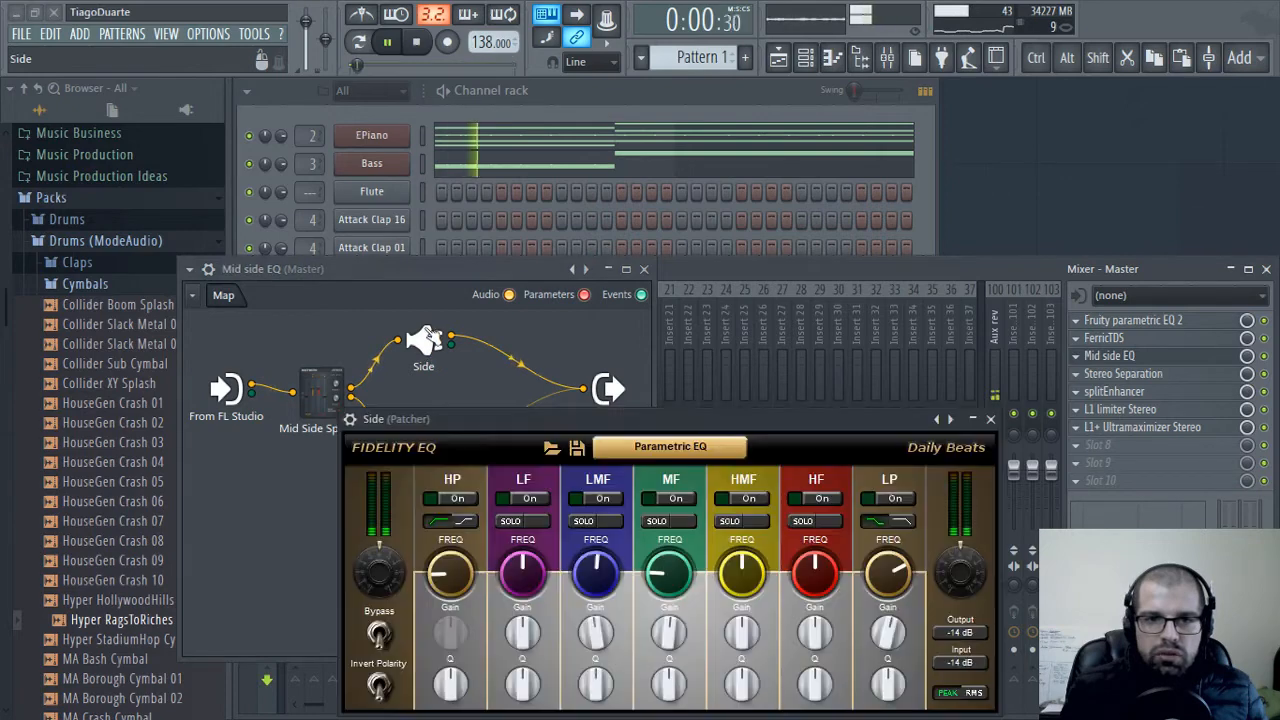
left_click_drag(575, 443, 565, 244)
left_click(440, 299)
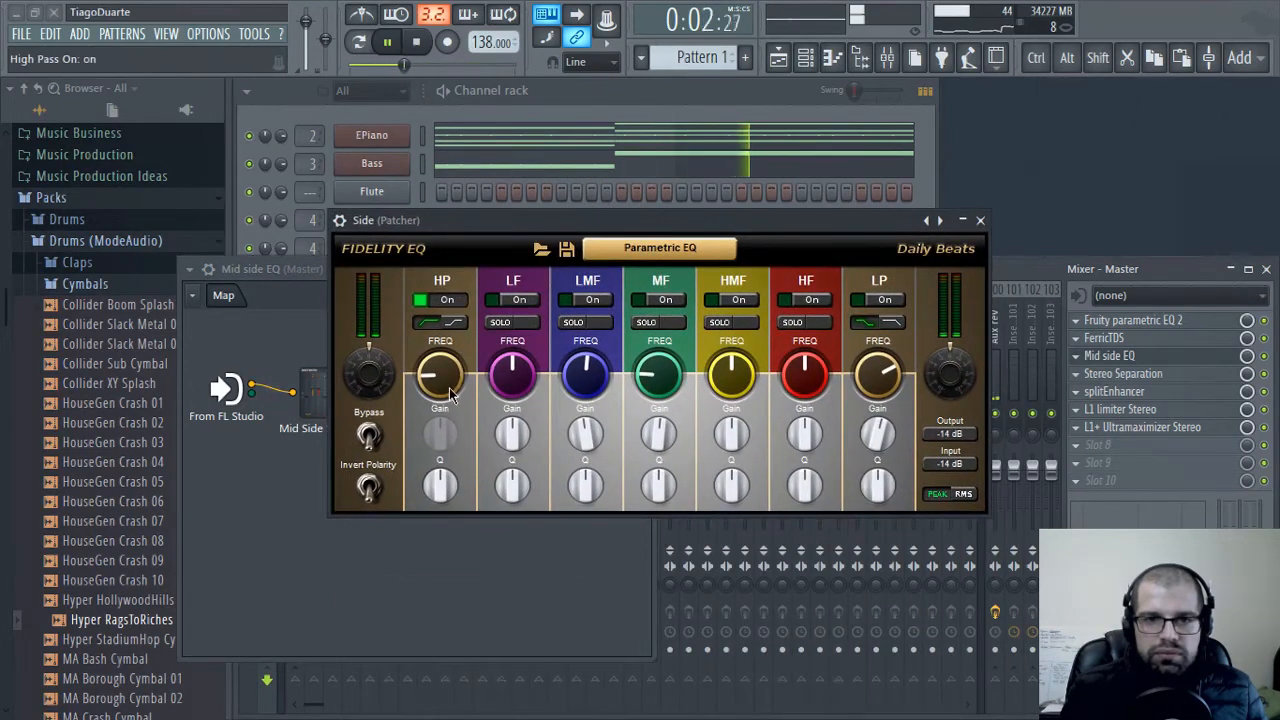
left_click_drag(445, 392, 446, 396)
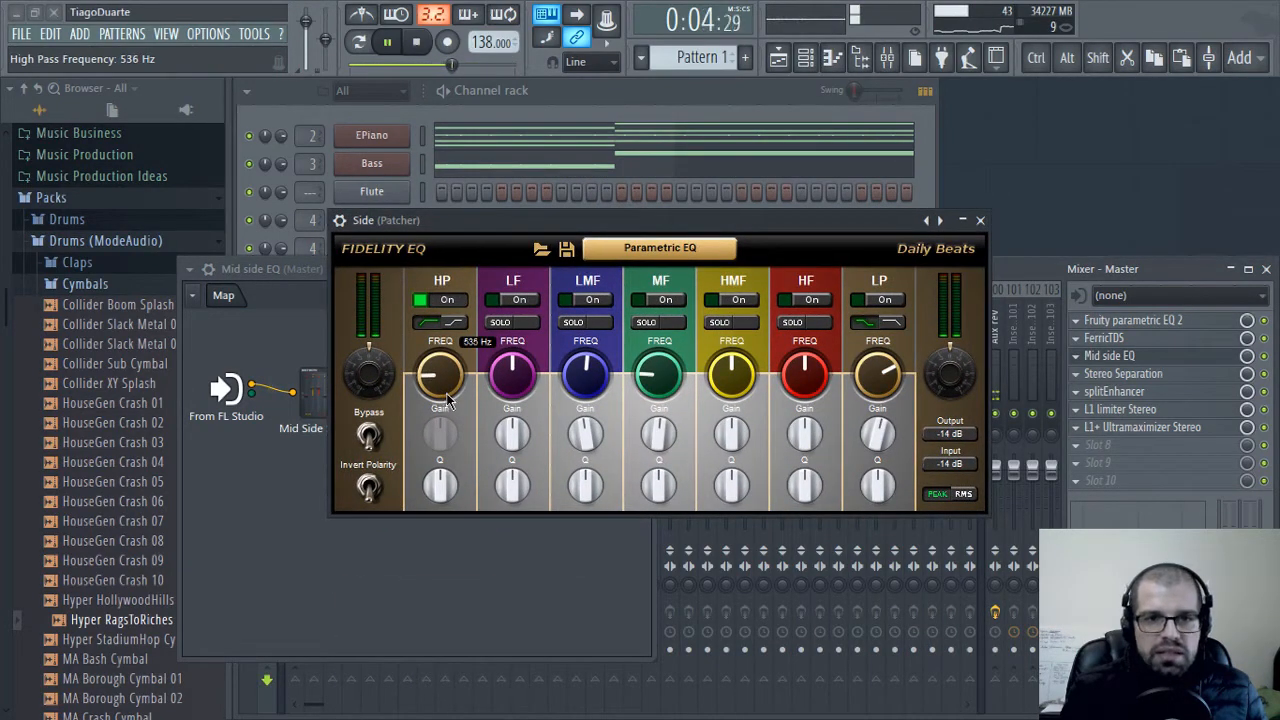
left_click(983, 222)
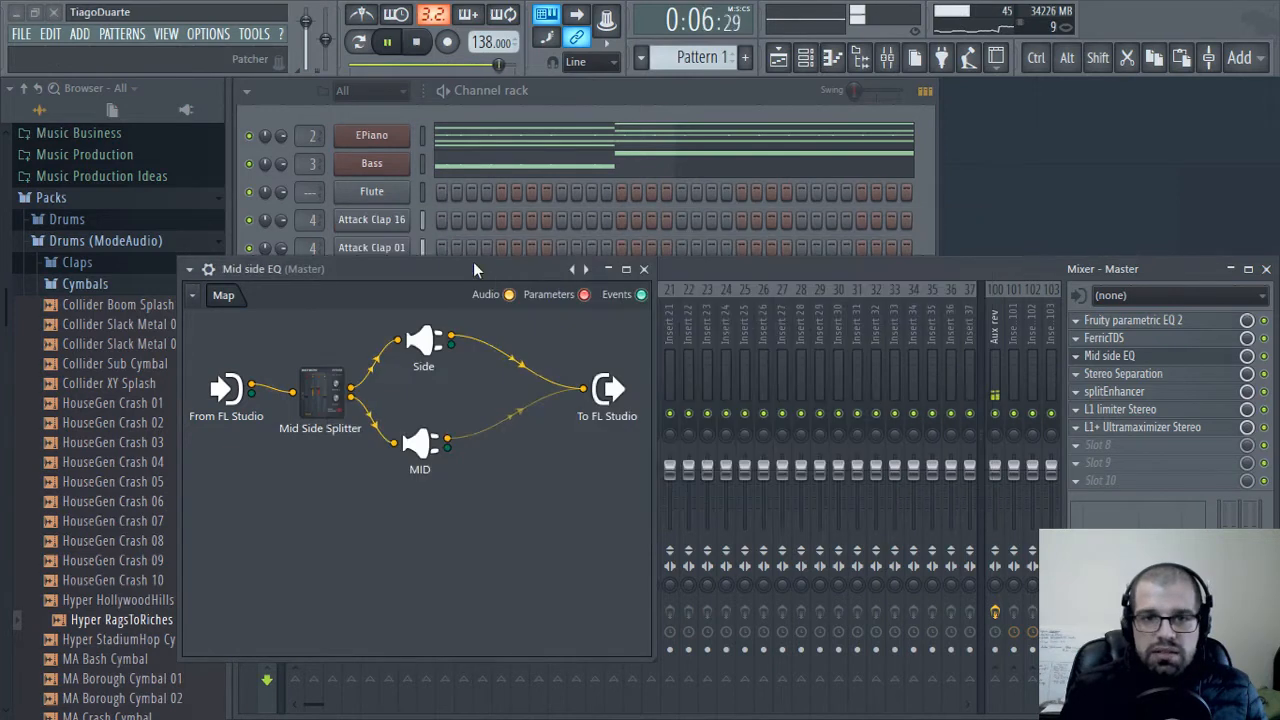
Inspect the MID equalizer settings inside Mid side EQ and close both plugin windows
left_click_drag(473, 264, 598, 148)
left_click_drag(562, 337, 550, 326)
double_click(549, 326)
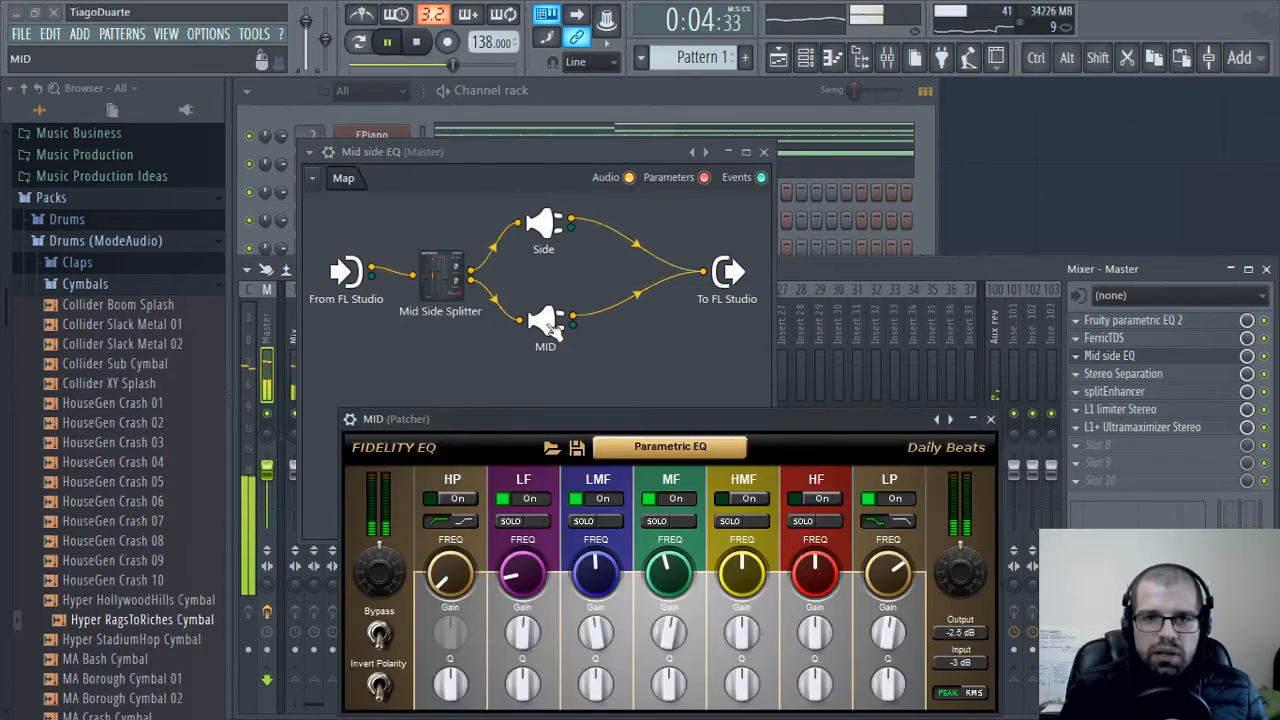
left_click(990, 421)
left_click(764, 152)
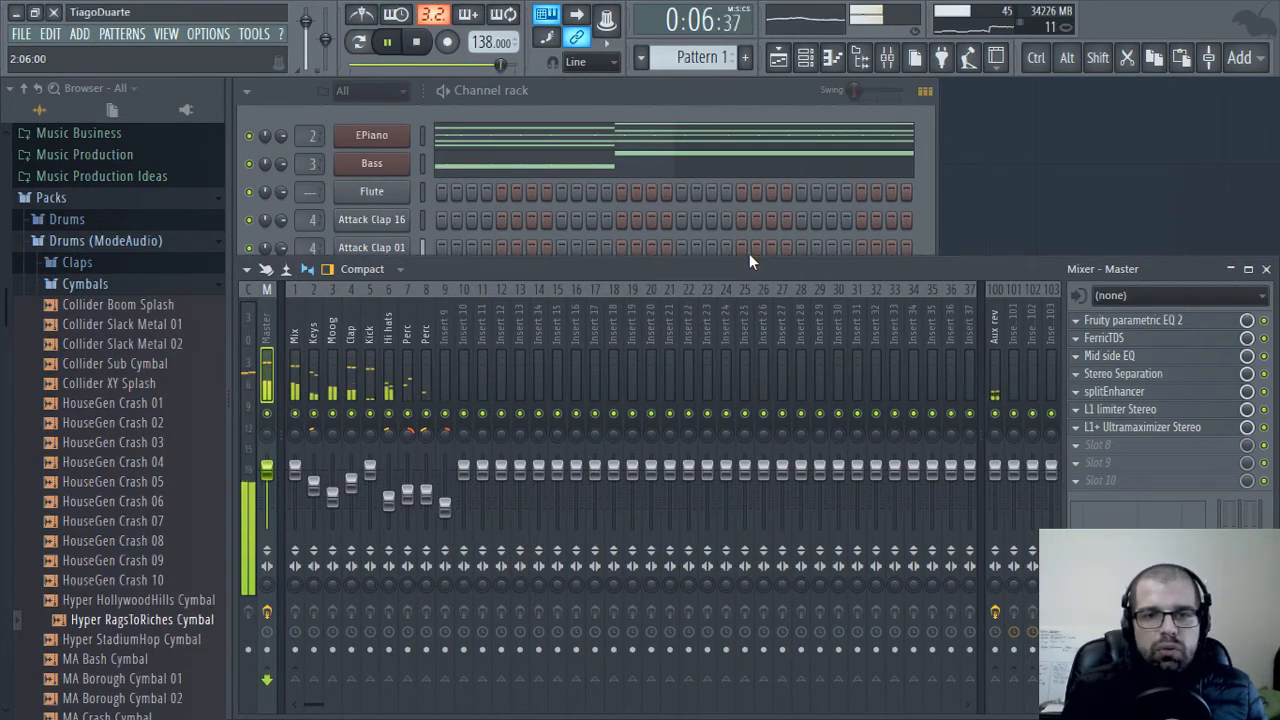
Rename mixer Insert 9 as Crash and lower the Hi hats track level to about -18.5 dB
double_click(443, 330)
type("Cras")
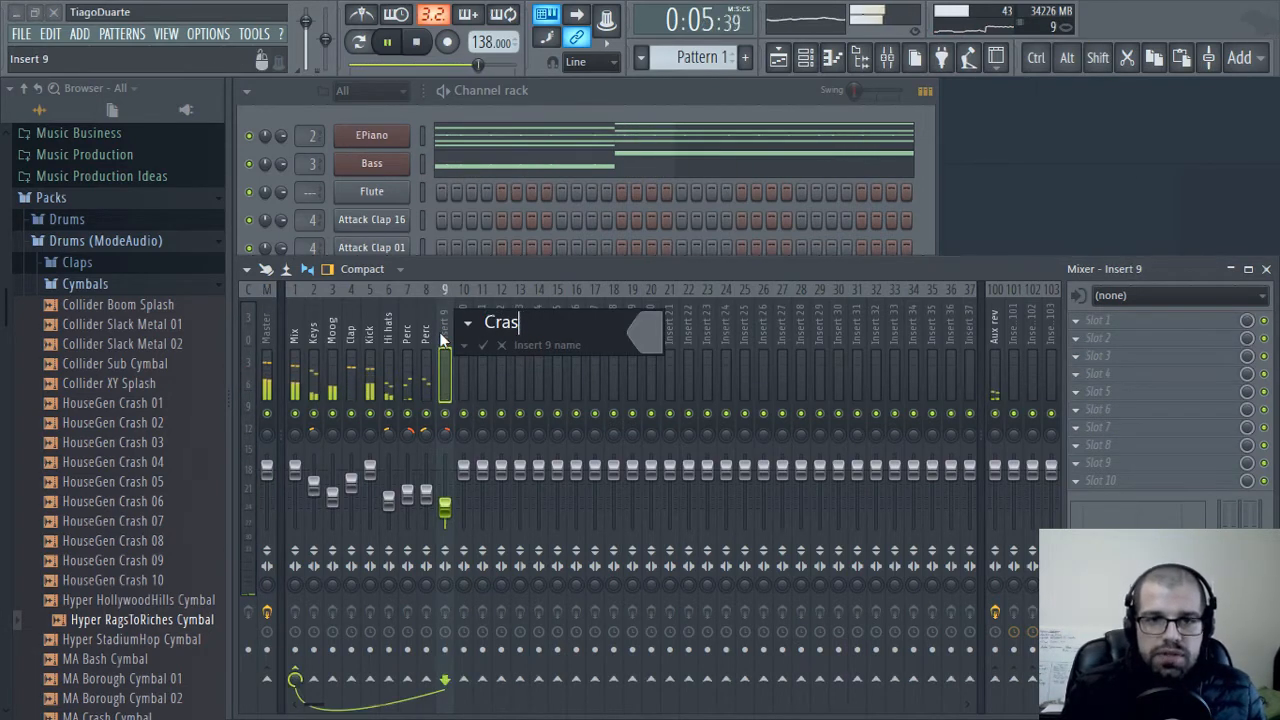
type("gh")
key("Return")
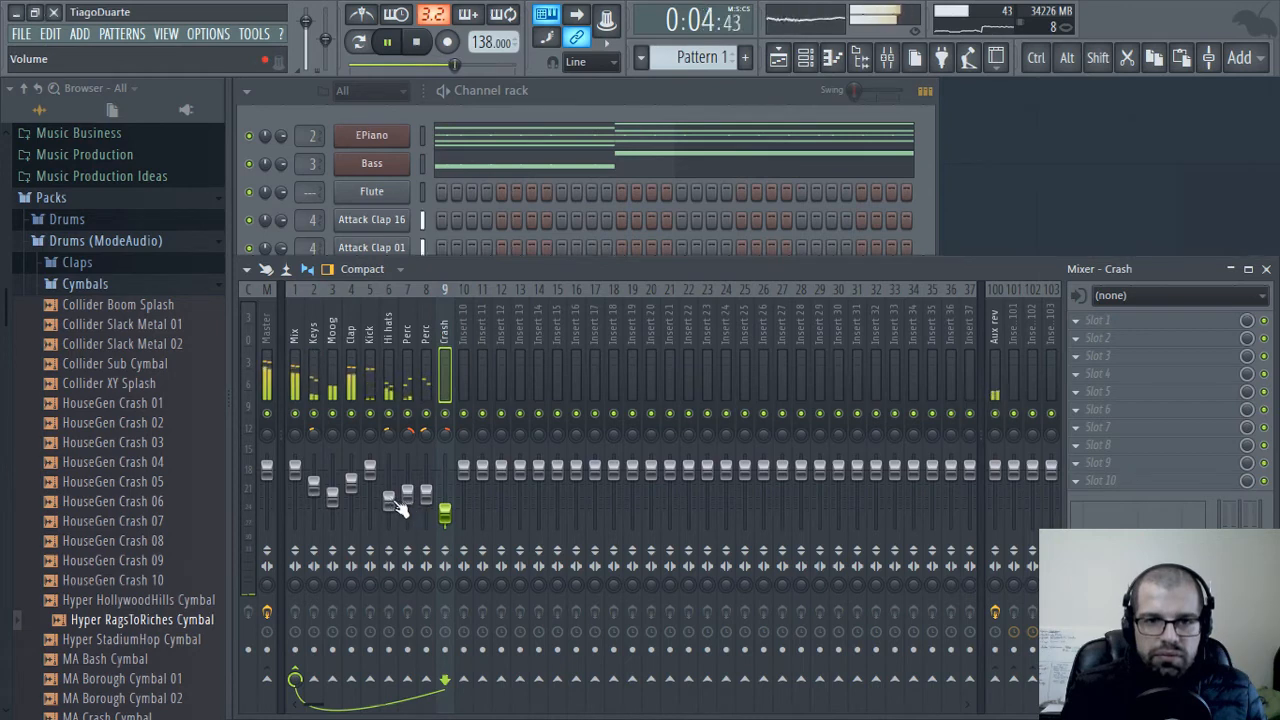
left_click_drag(396, 504, 396, 510)
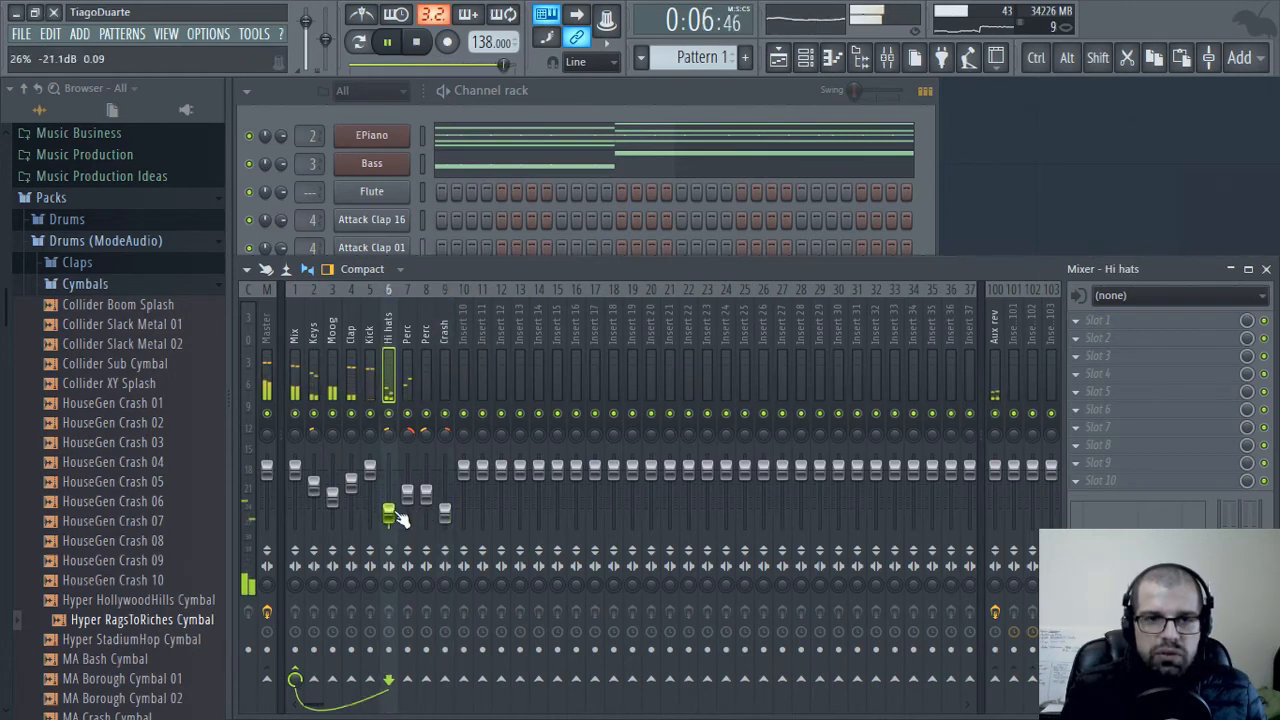
left_click_drag(392, 518, 392, 514)
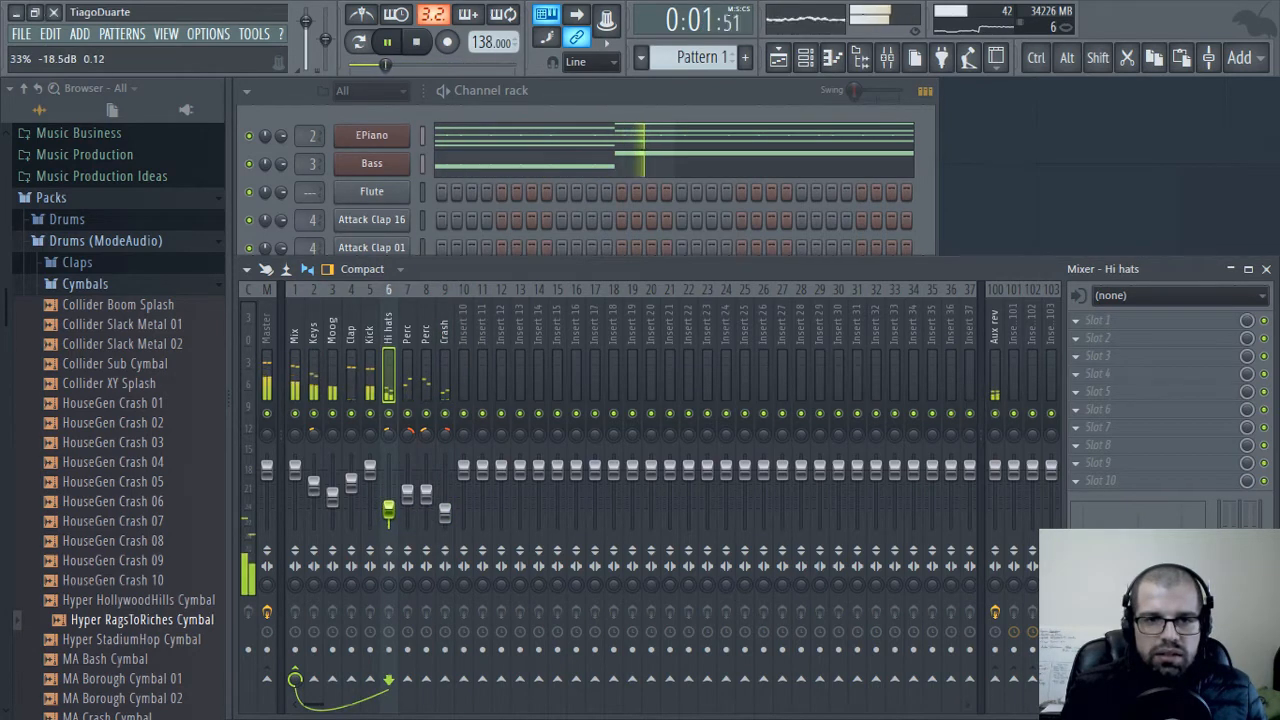
Narrow the stereo width of the first Ozone Imager in the Master track's Stereo Separation patch
left_click(264, 330)
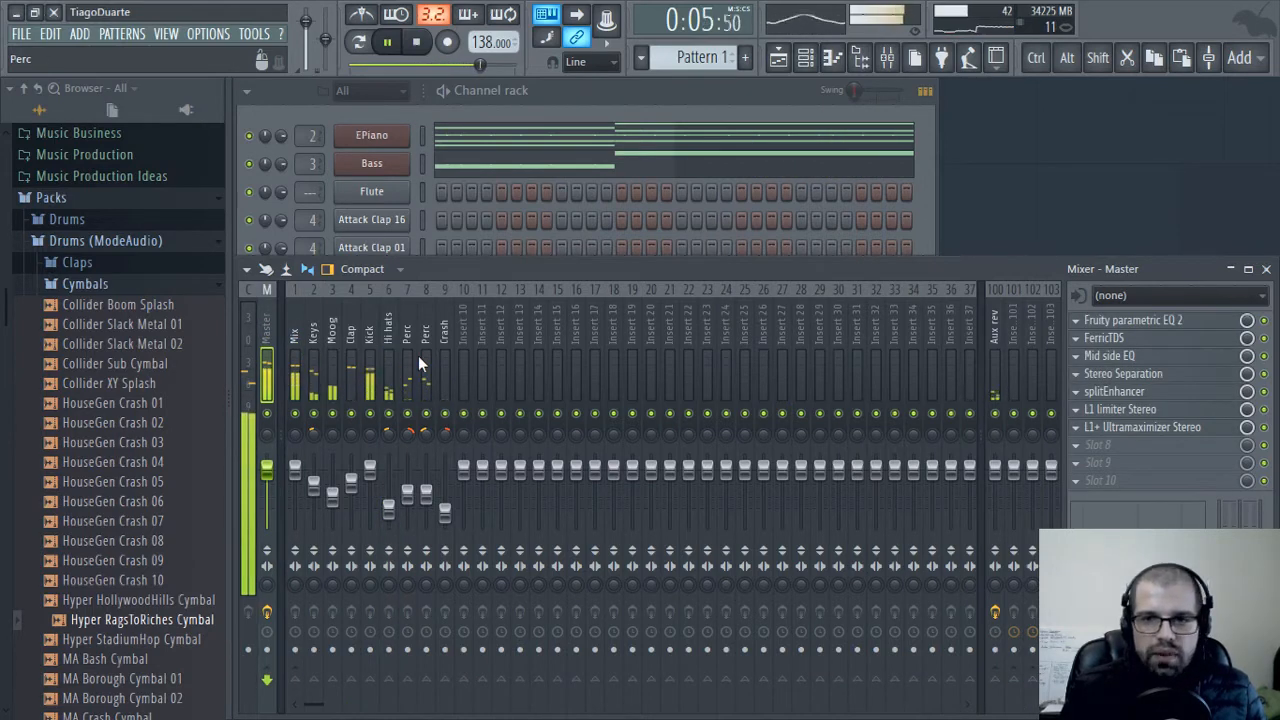
left_click(1205, 376)
left_click_drag(447, 100, 689, 117)
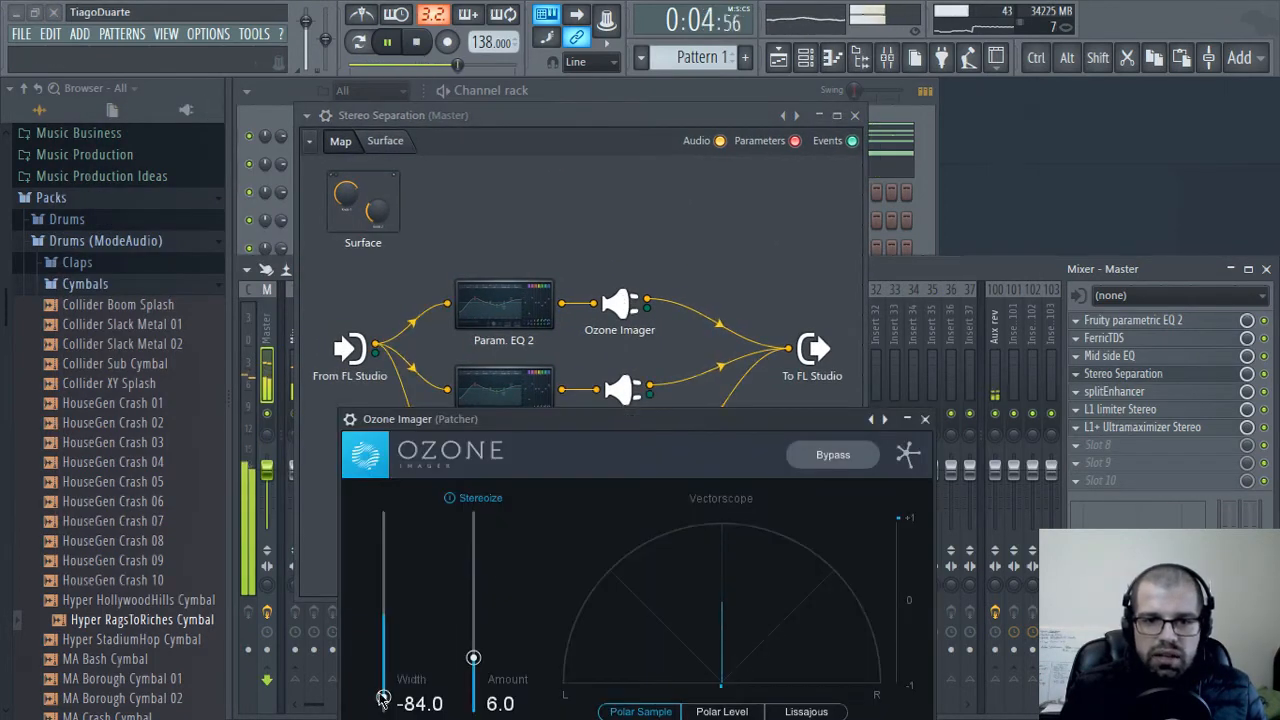
left_click_drag(383, 697, 383, 712)
left_click(925, 419)
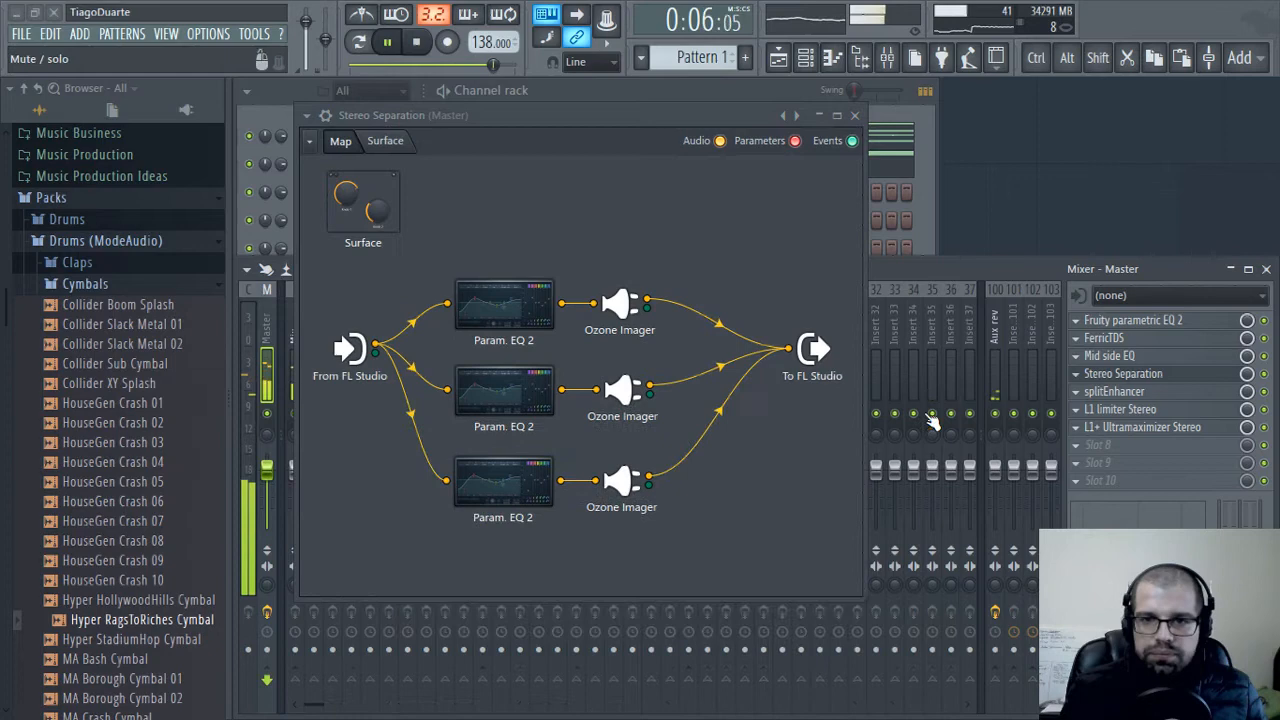
Set the width of the middle Ozone Imager in Stereo Separation to about 23.6
left_click(632, 400)
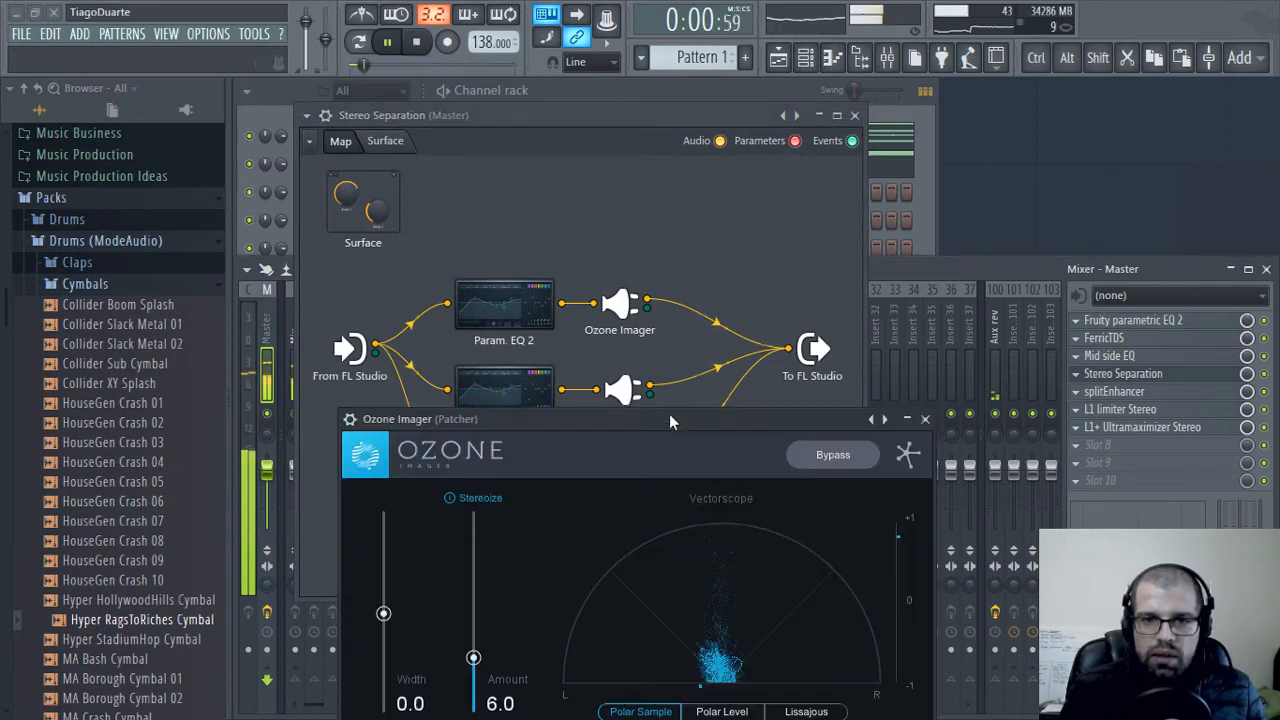
left_click(720, 316)
left_click(880, 504)
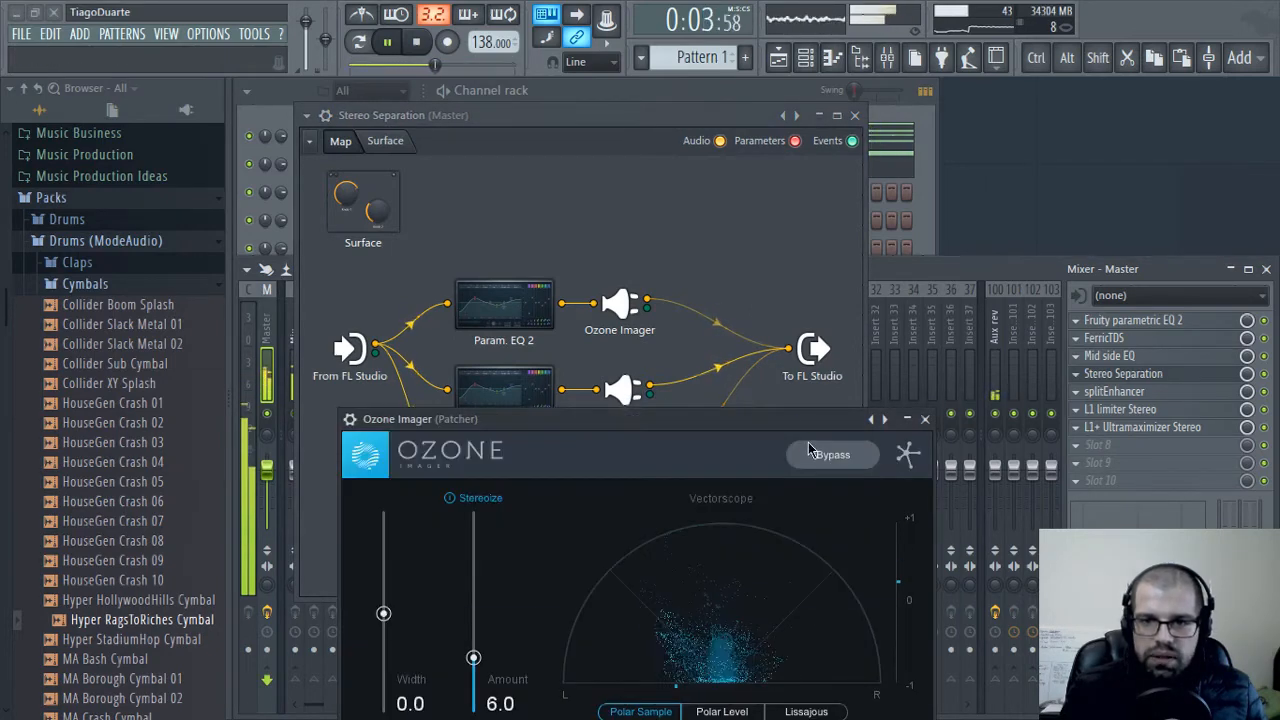
left_click_drag(810, 419, 885, 131)
left_click_drag(457, 329, 468, 310)
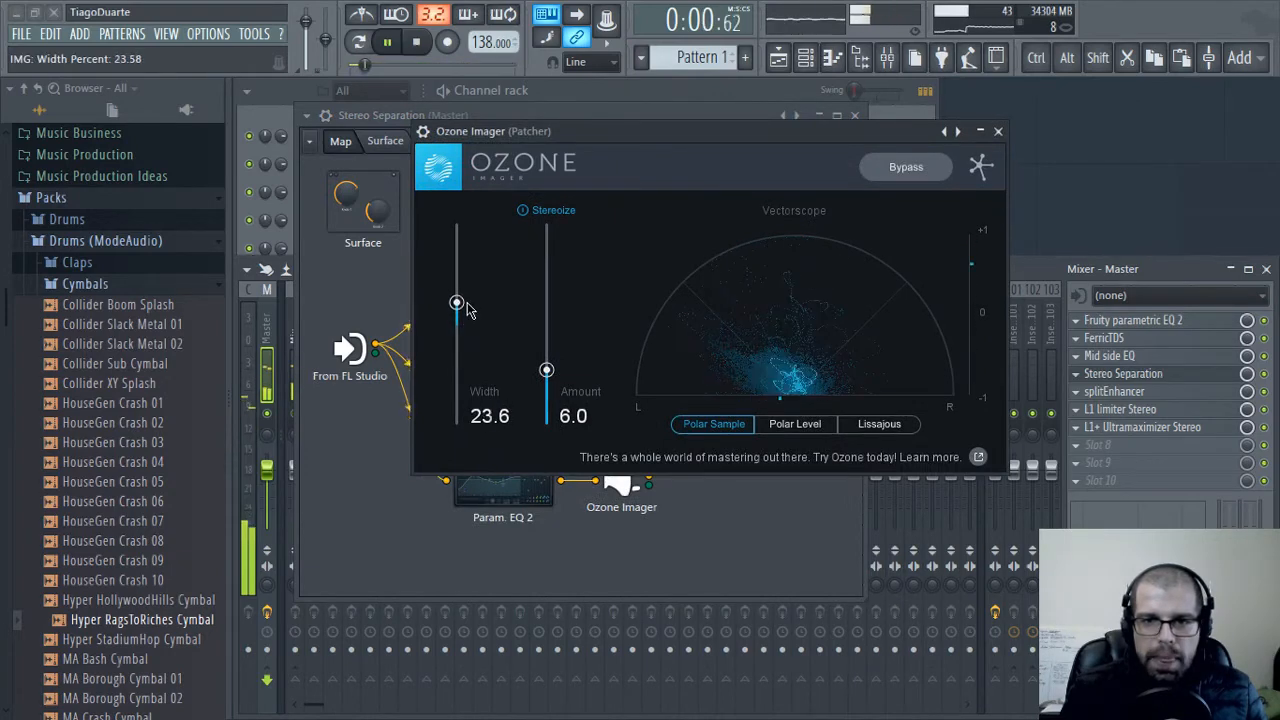
left_click(998, 131)
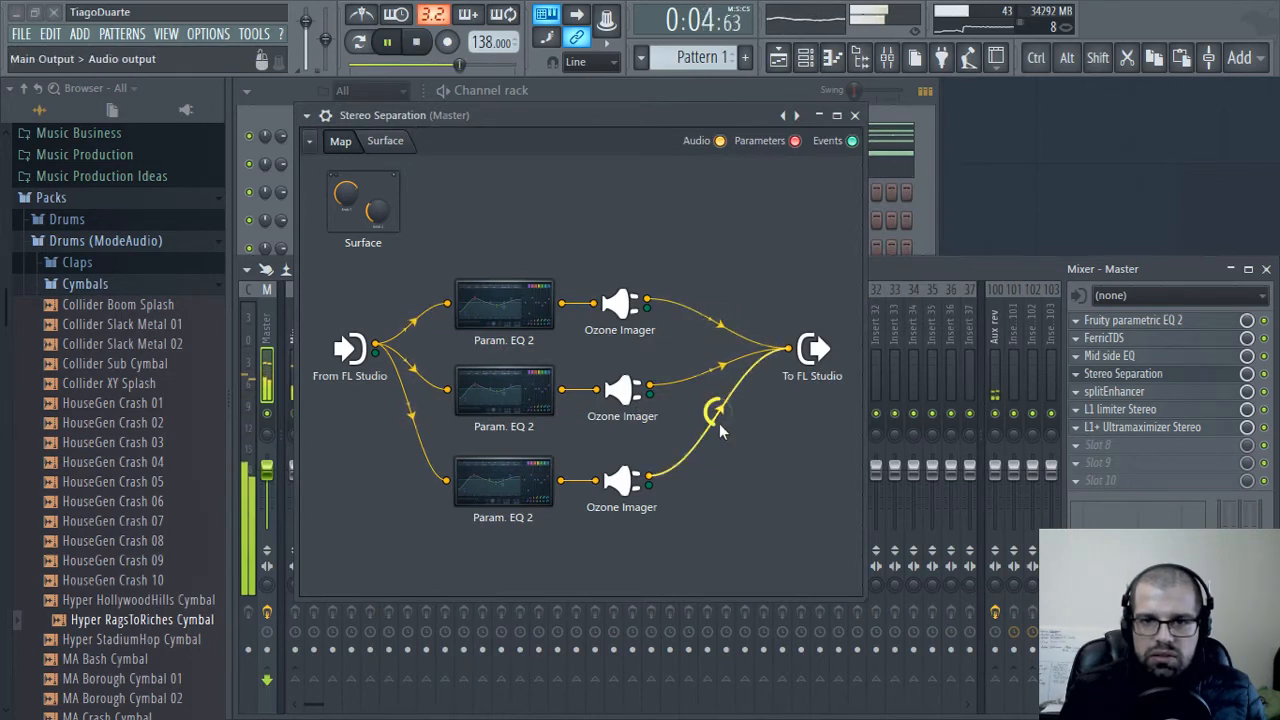
Set the width of the third Ozone Imager to about 26.4 and close the Stereo Separation patch
left_click(620, 484)
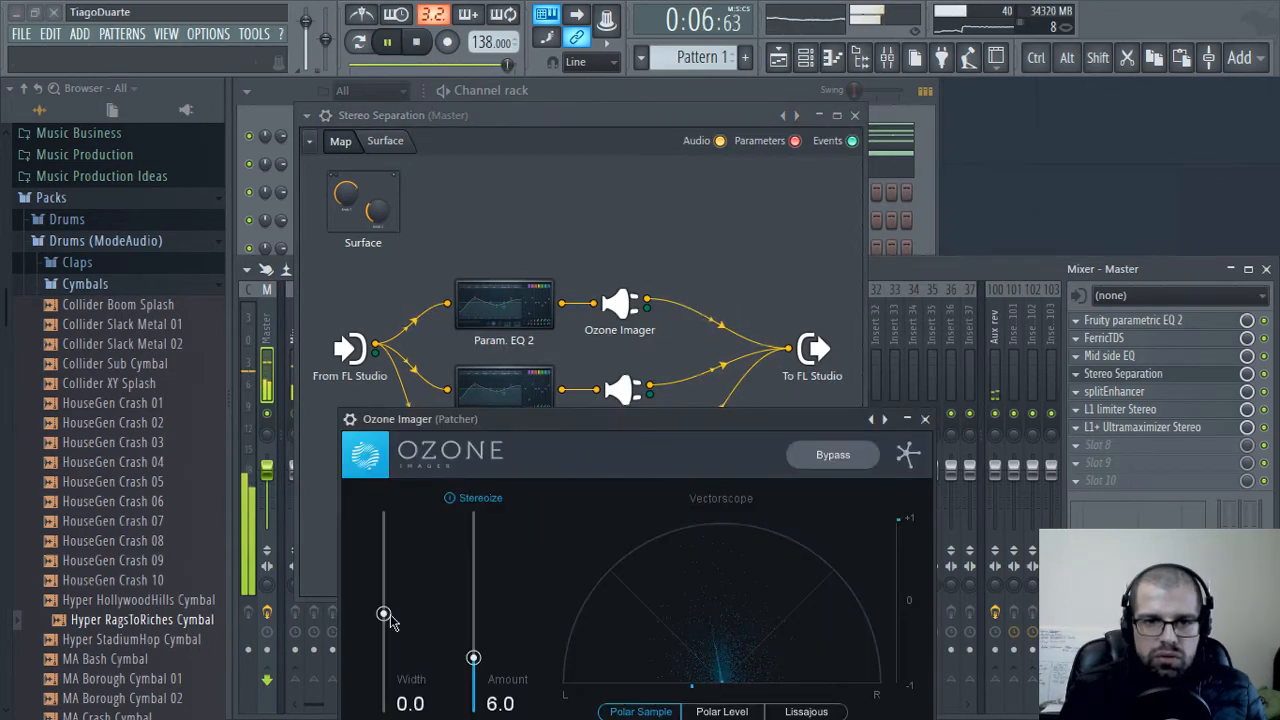
left_click_drag(384, 613, 390, 593)
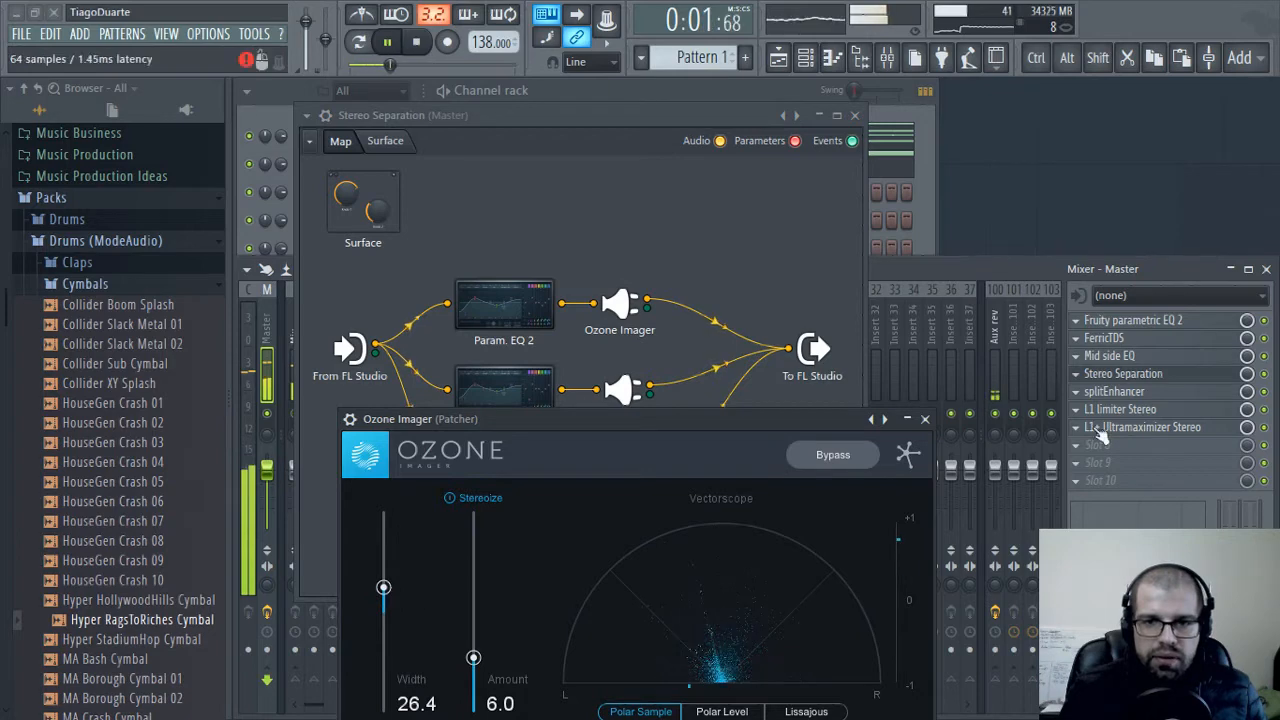
left_click(925, 419)
left_click(855, 116)
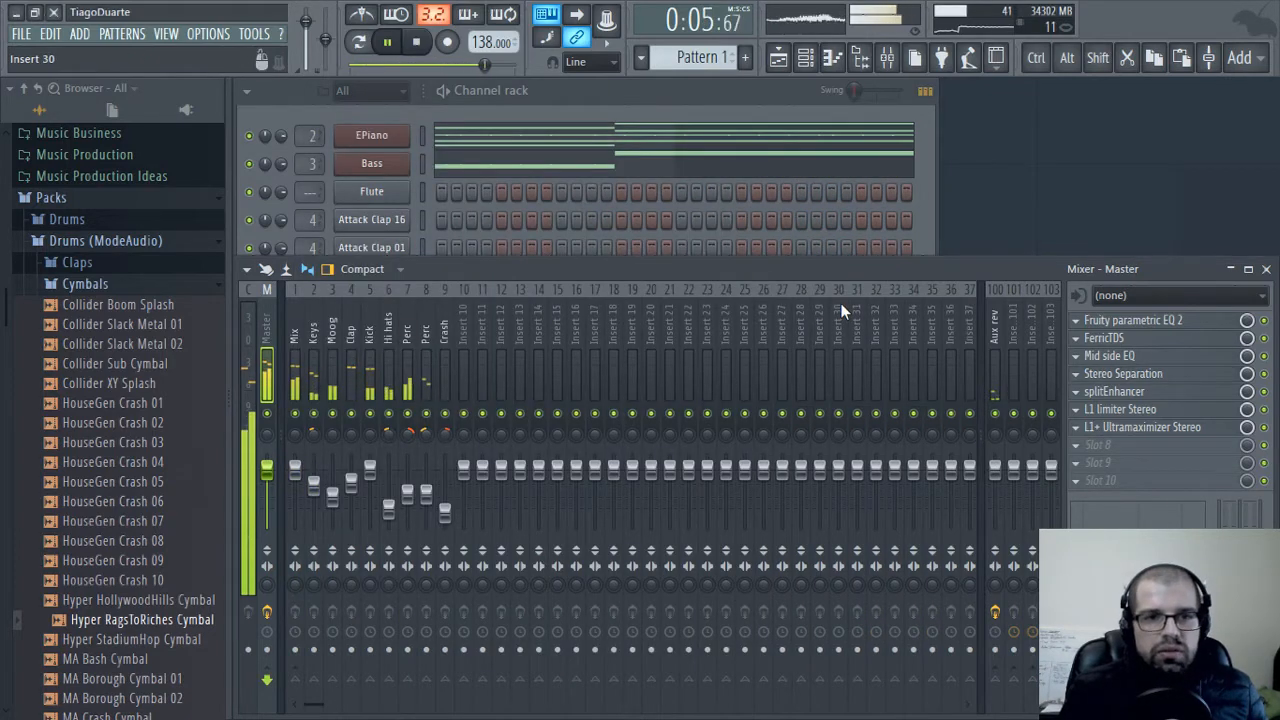
Raise the Master track's splitEnhancer mix to about 11 and lower its crossover frequency slightly, then close the plugin
left_click(1130, 392)
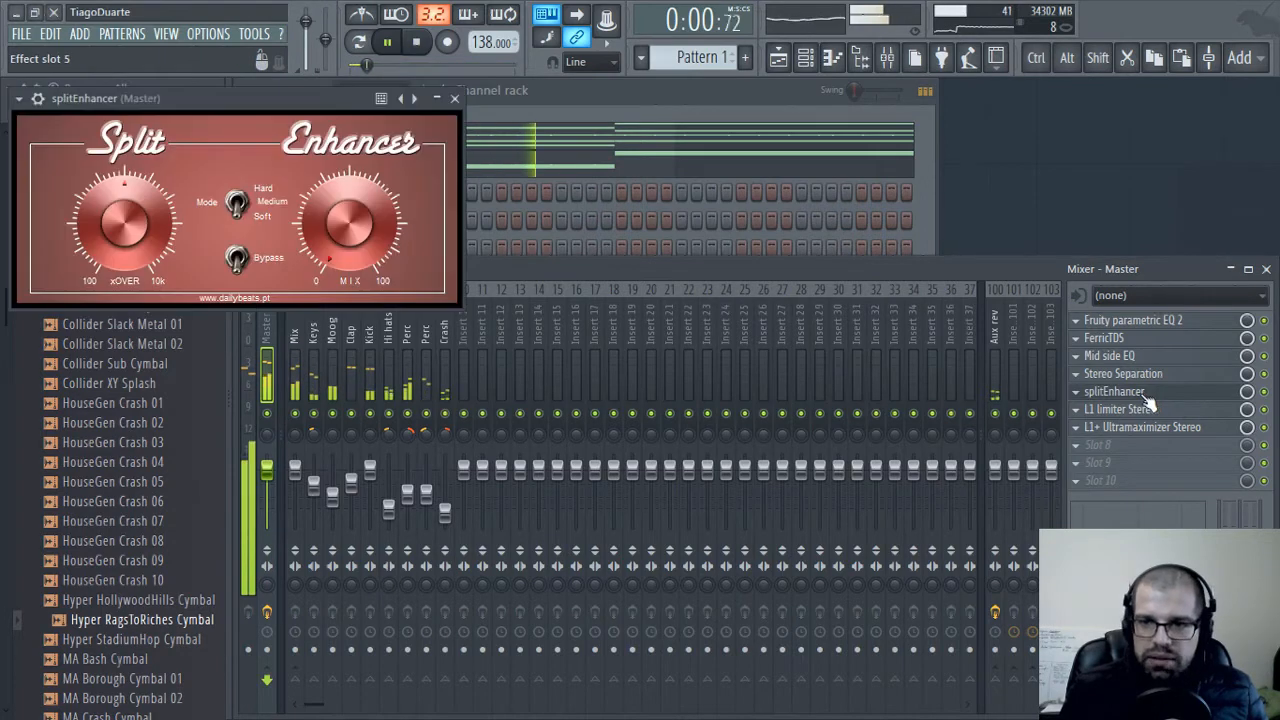
left_click_drag(318, 98, 508, 164)
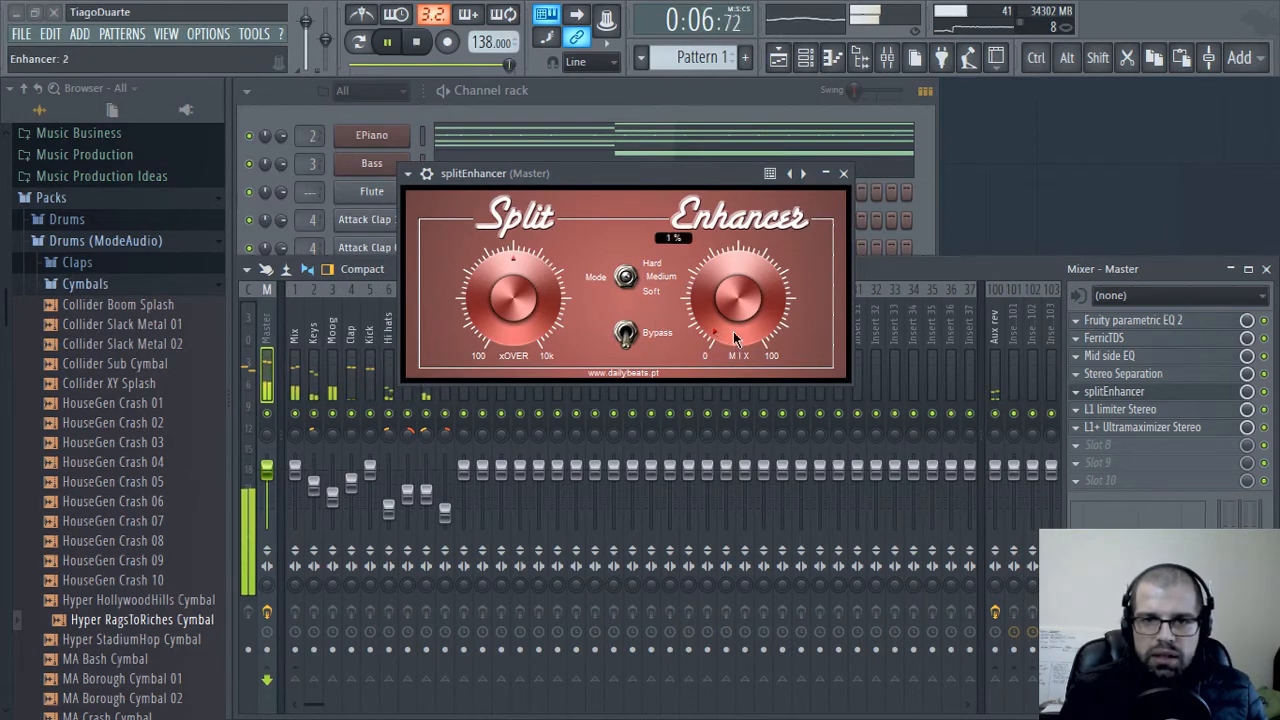
left_click_drag(728, 314, 726, 295)
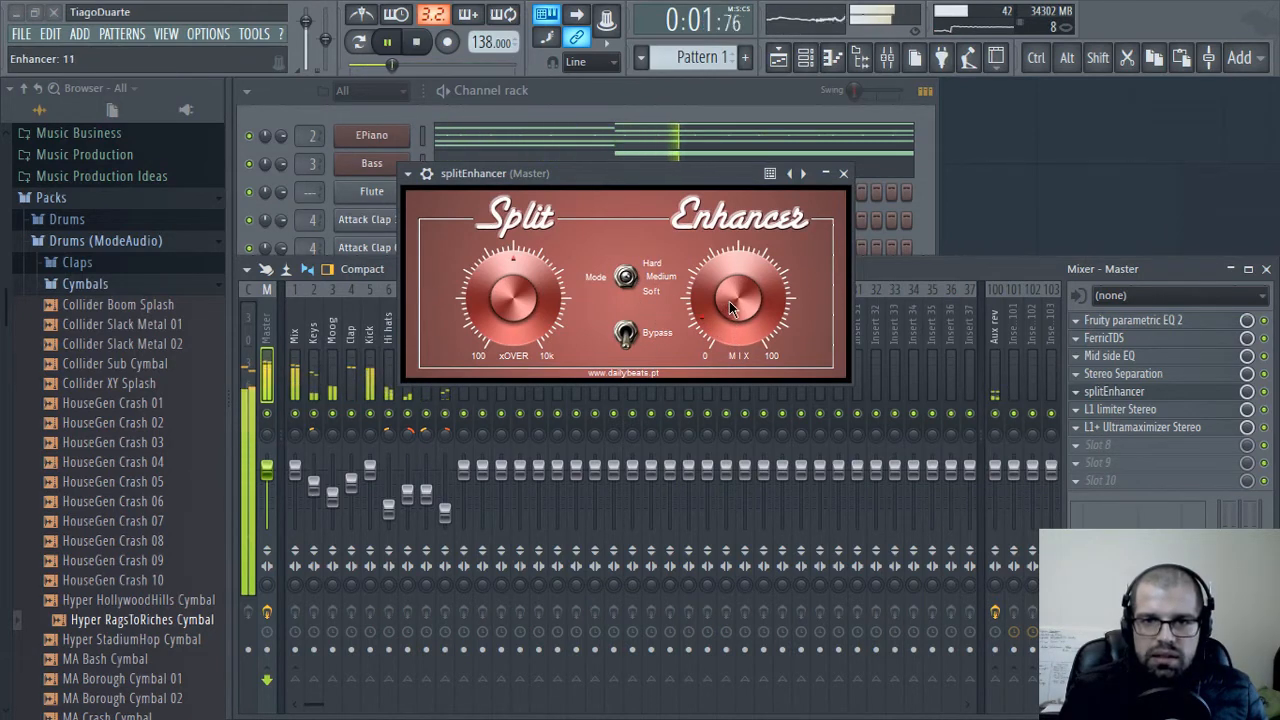
left_click_drag(520, 286, 512, 328)
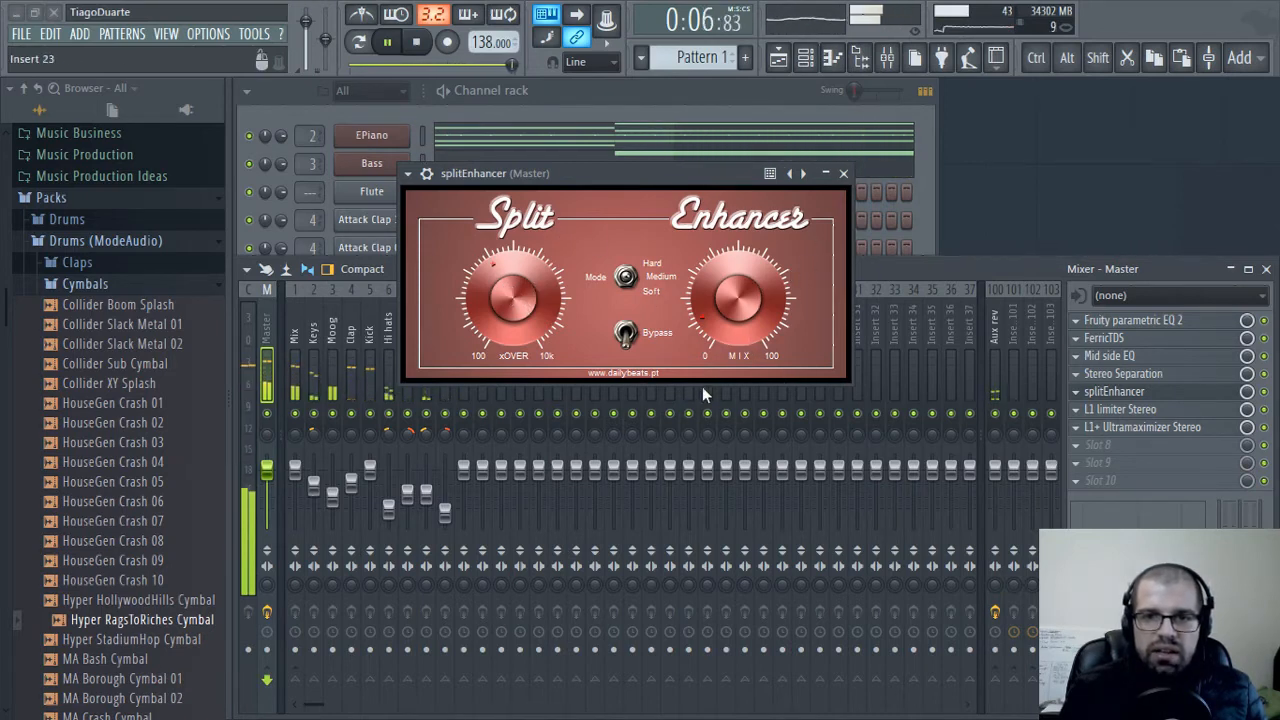
left_click(843, 173)
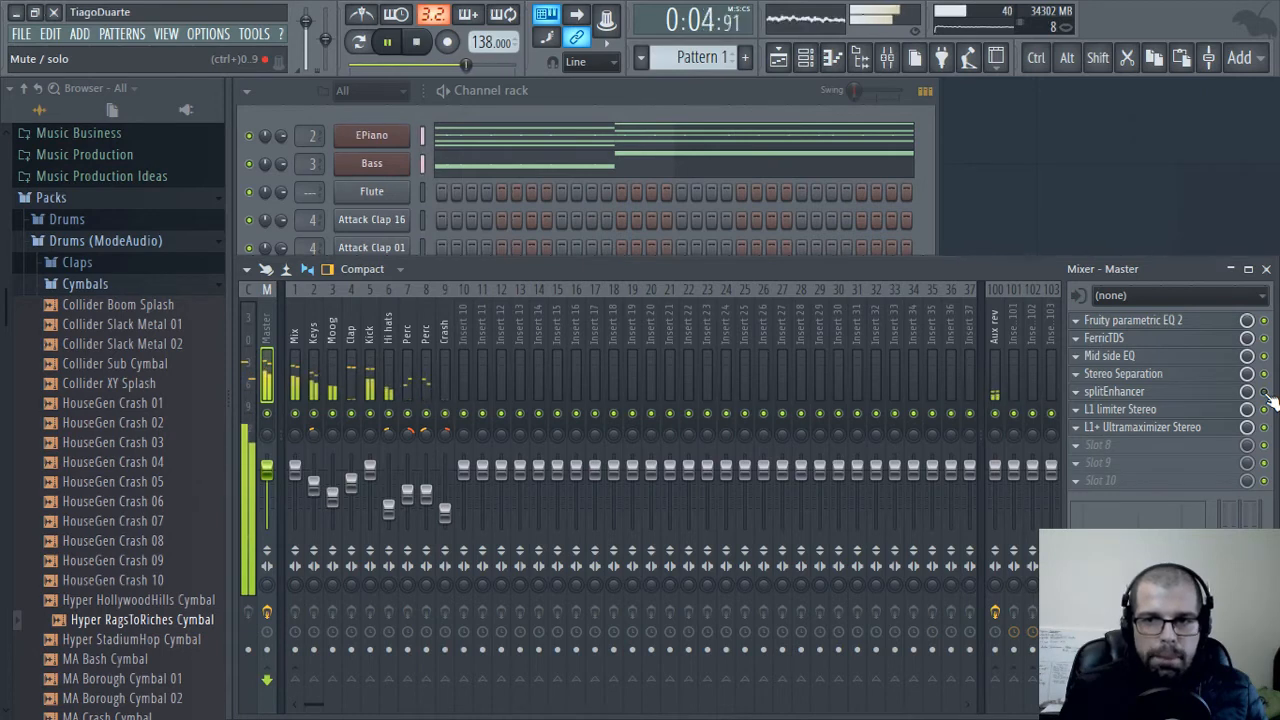
Enable auto release and set the threshold to about -4.1 in the Master track's L1 limiter Stereo, then close it
left_click(1130, 412)
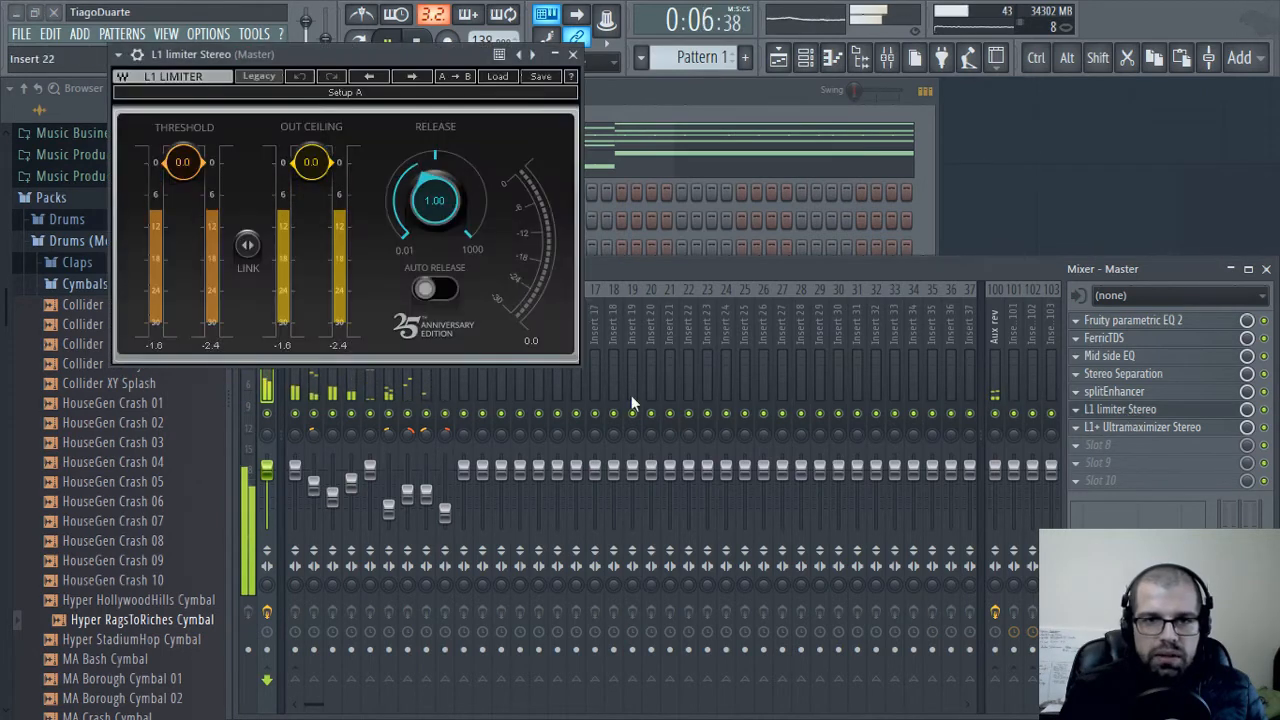
left_click(428, 290)
left_click_drag(183, 162, 183, 187)
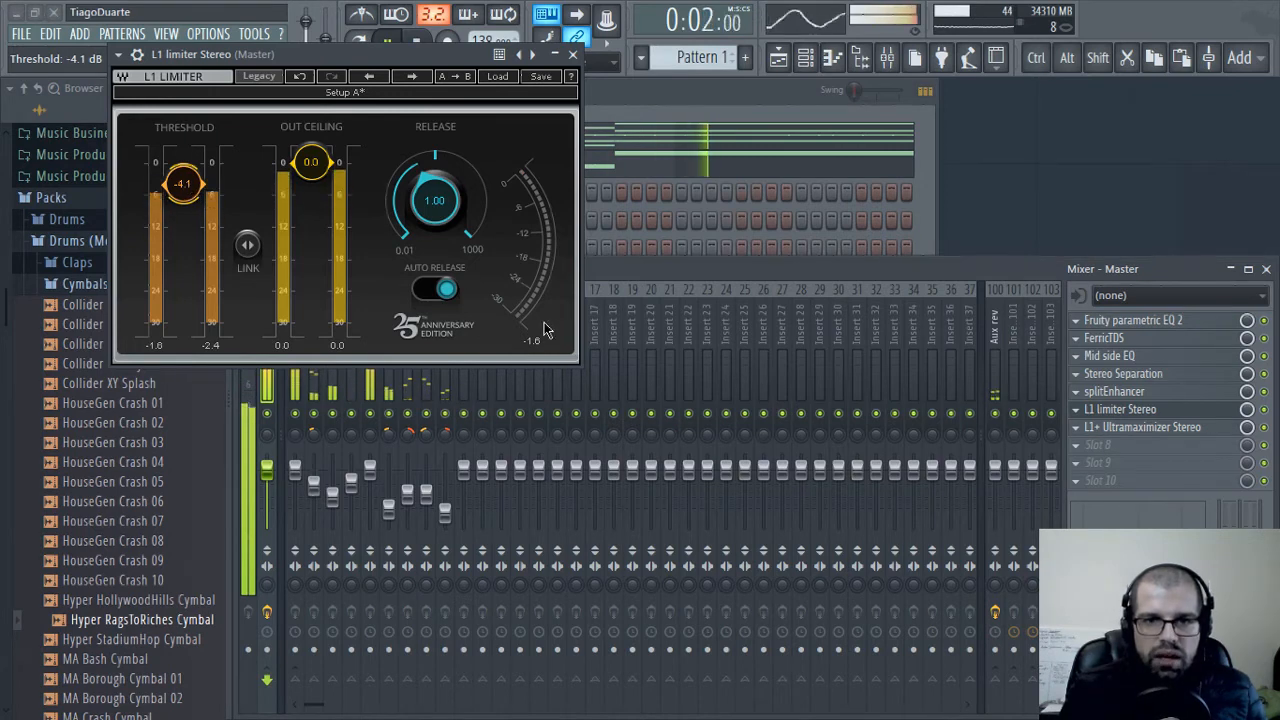
left_click(572, 54)
Turn off quantize, dither and noise shaping in the Master track's L1+ Ultramaximizer and set its domain to Analog
left_click(1150, 427)
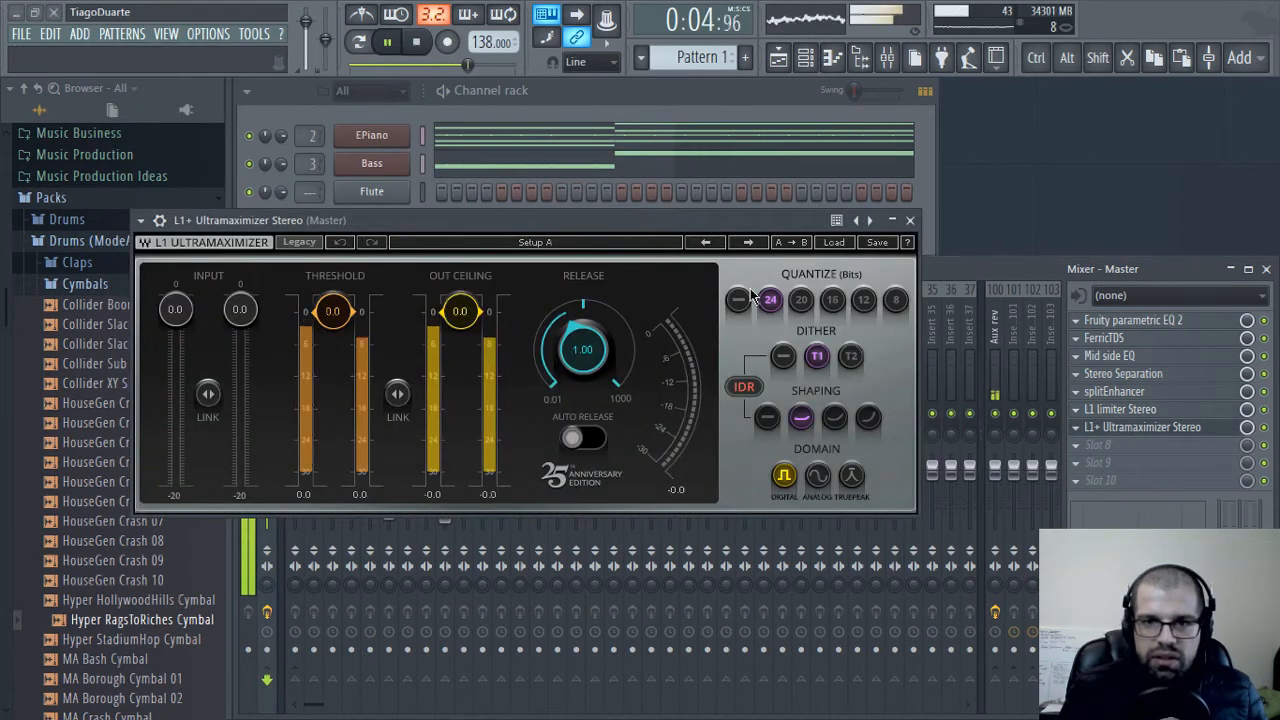
left_click(783, 356)
left_click(766, 417)
left_click(817, 475)
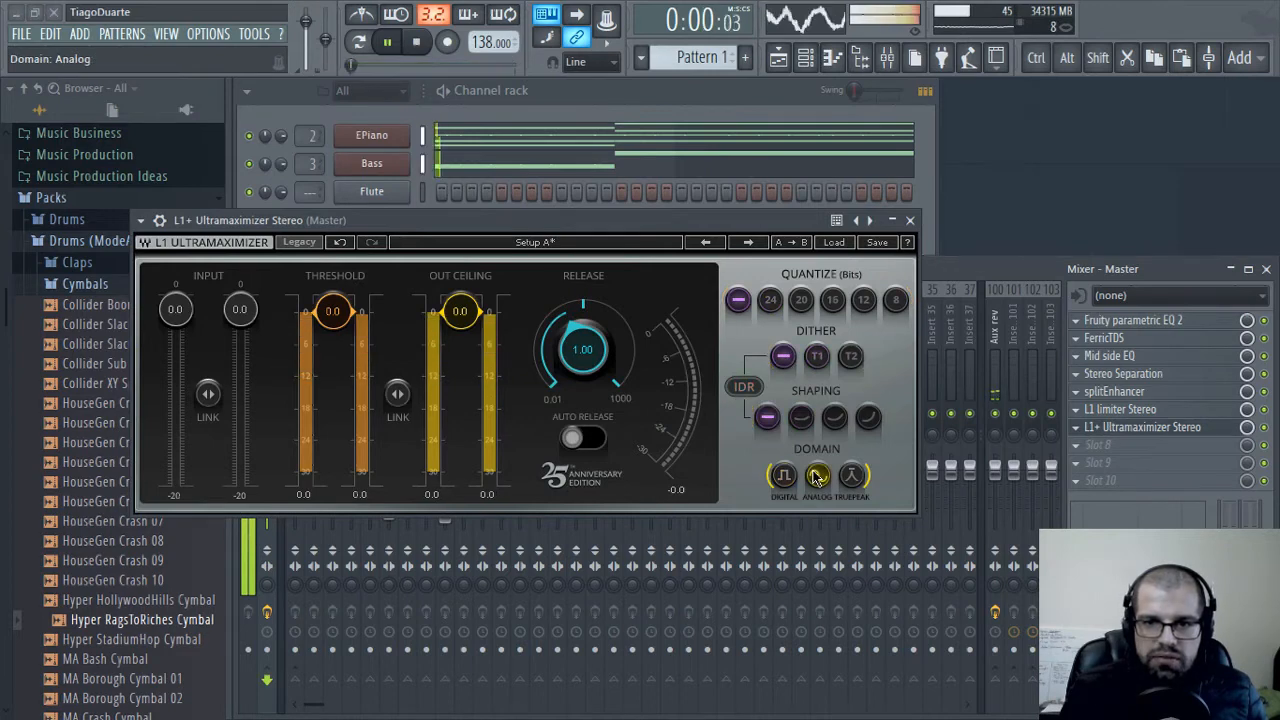
Set the L1+ Ultramaximizer's out ceiling to -0.3 dB and threshold to -1.0 with auto release on, then close it
left_click_drag(460, 312, 460, 316)
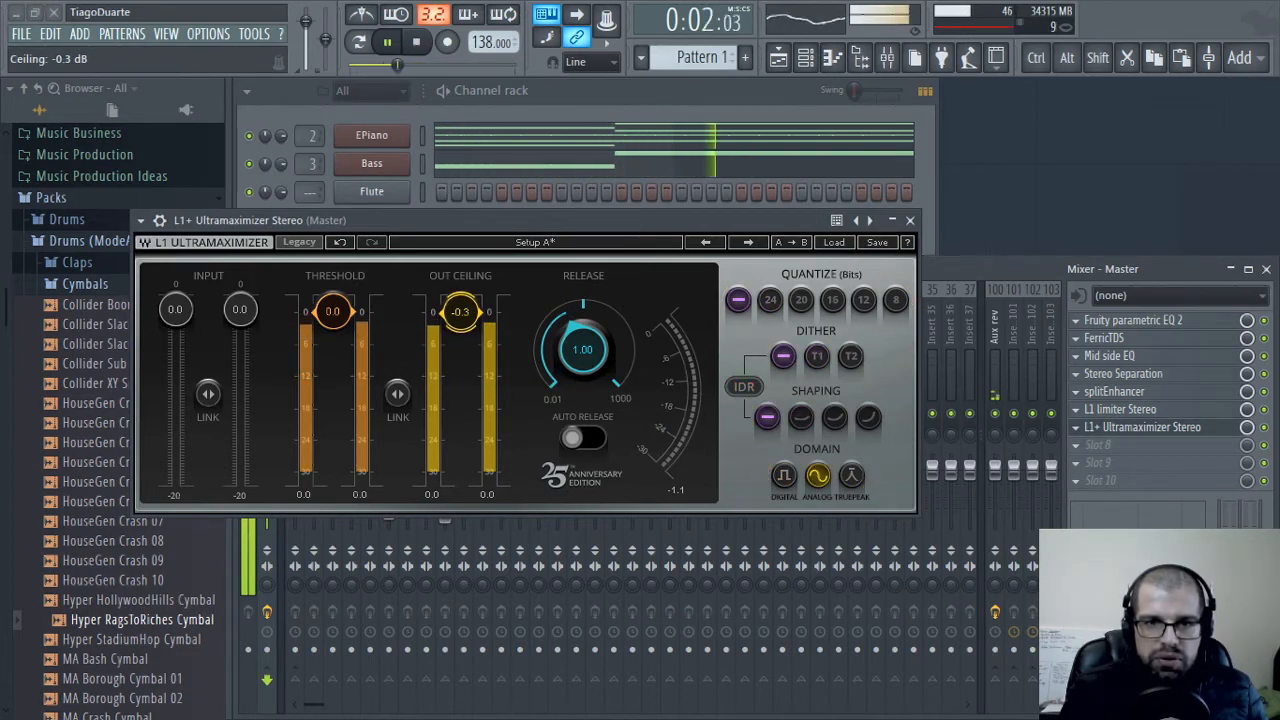
left_click(572, 438)
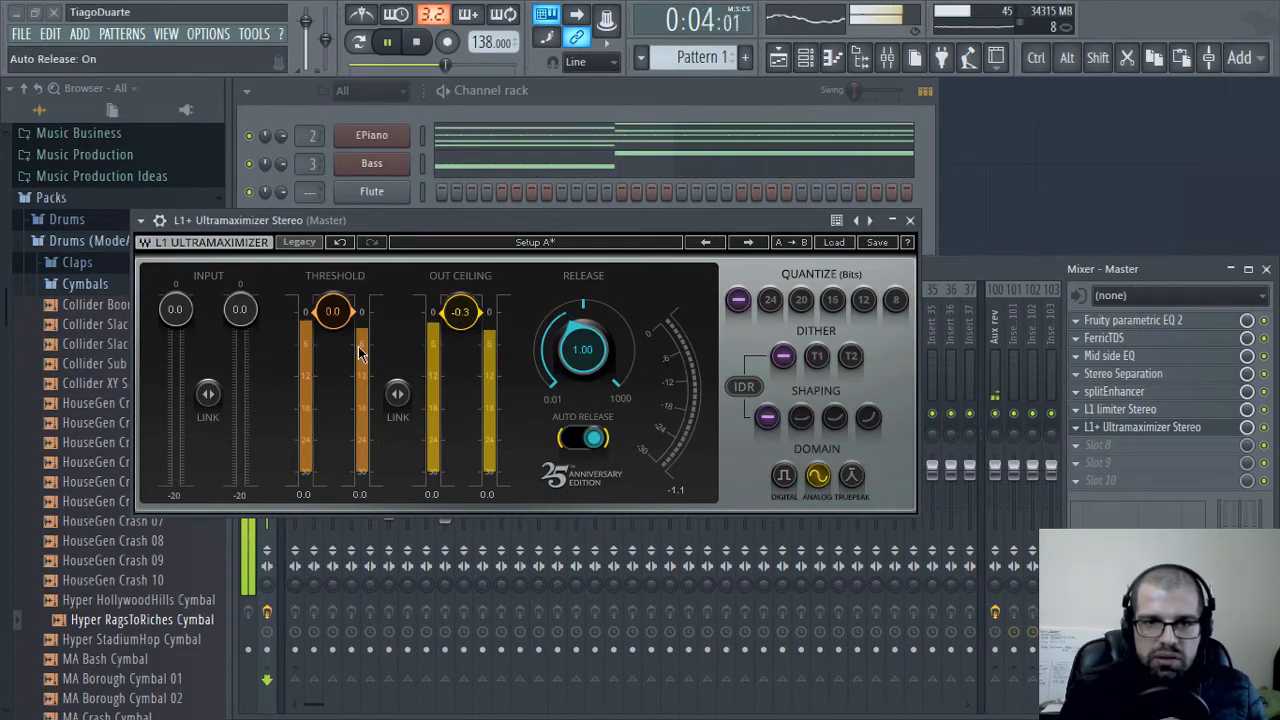
left_click_drag(333, 311, 333, 320)
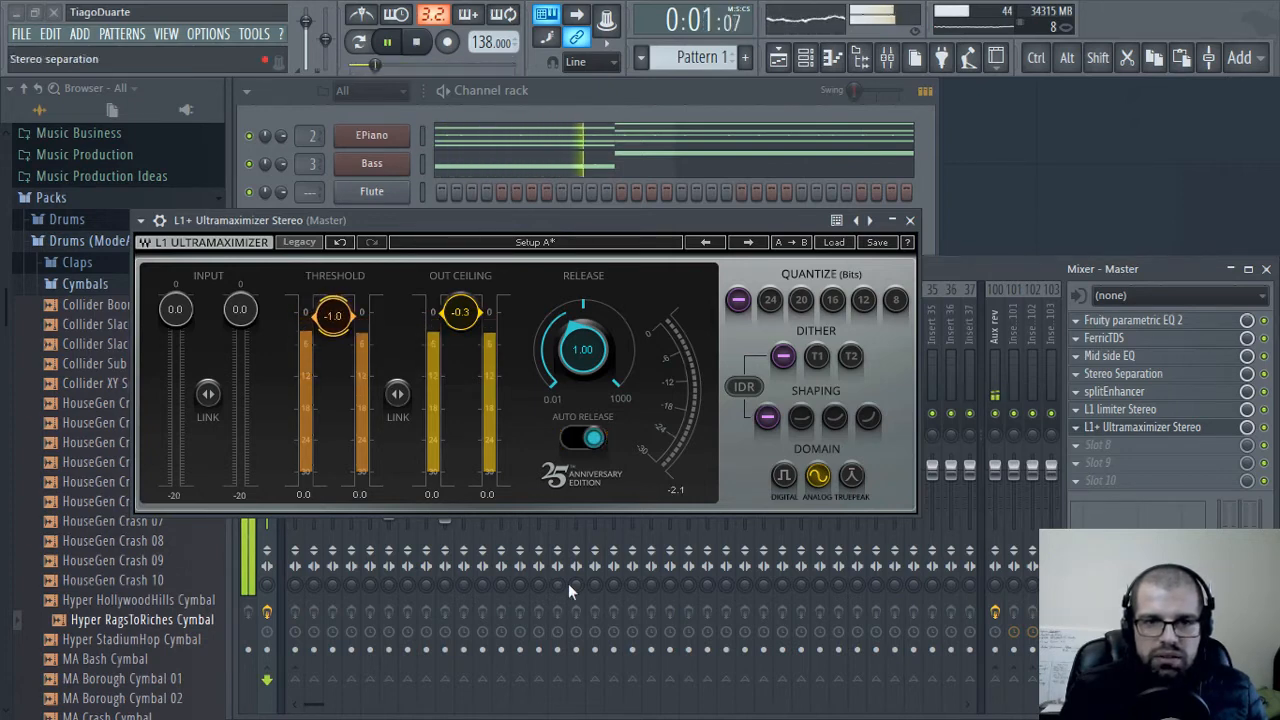
left_click(910, 220)
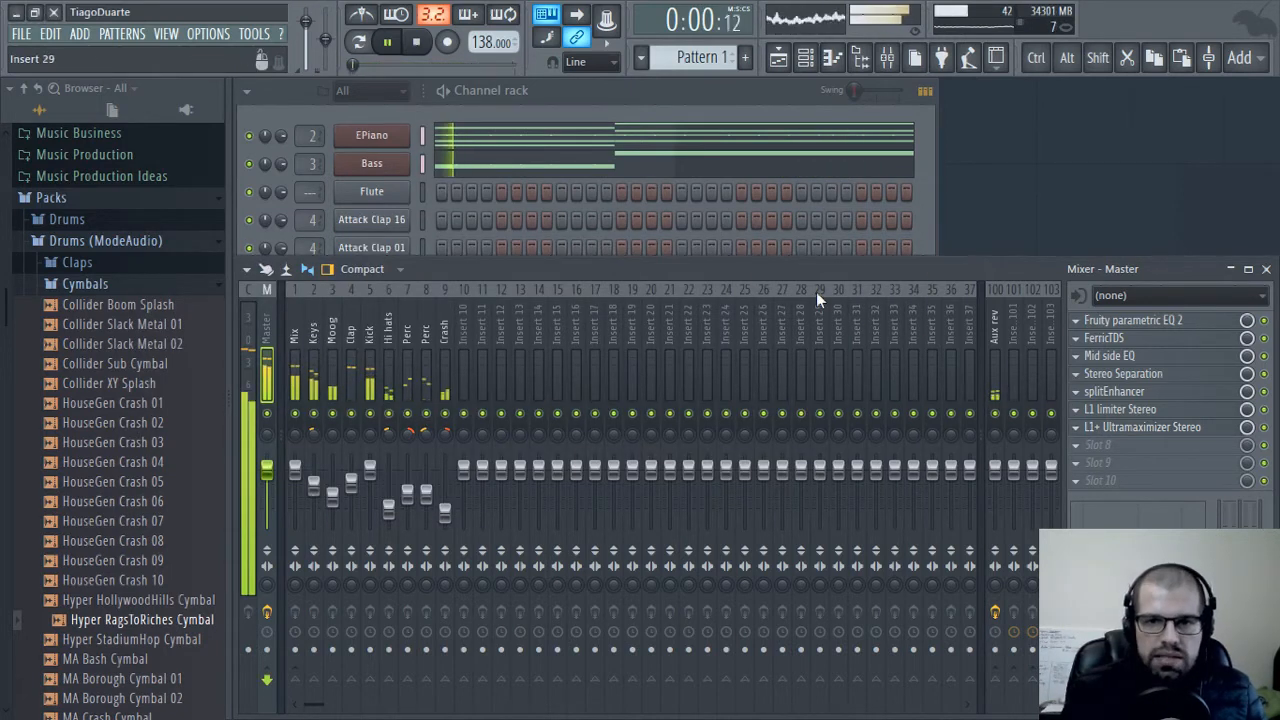
Split Pattern 1 by channel into separate EPiano and Bass patterns
left_click(638, 99)
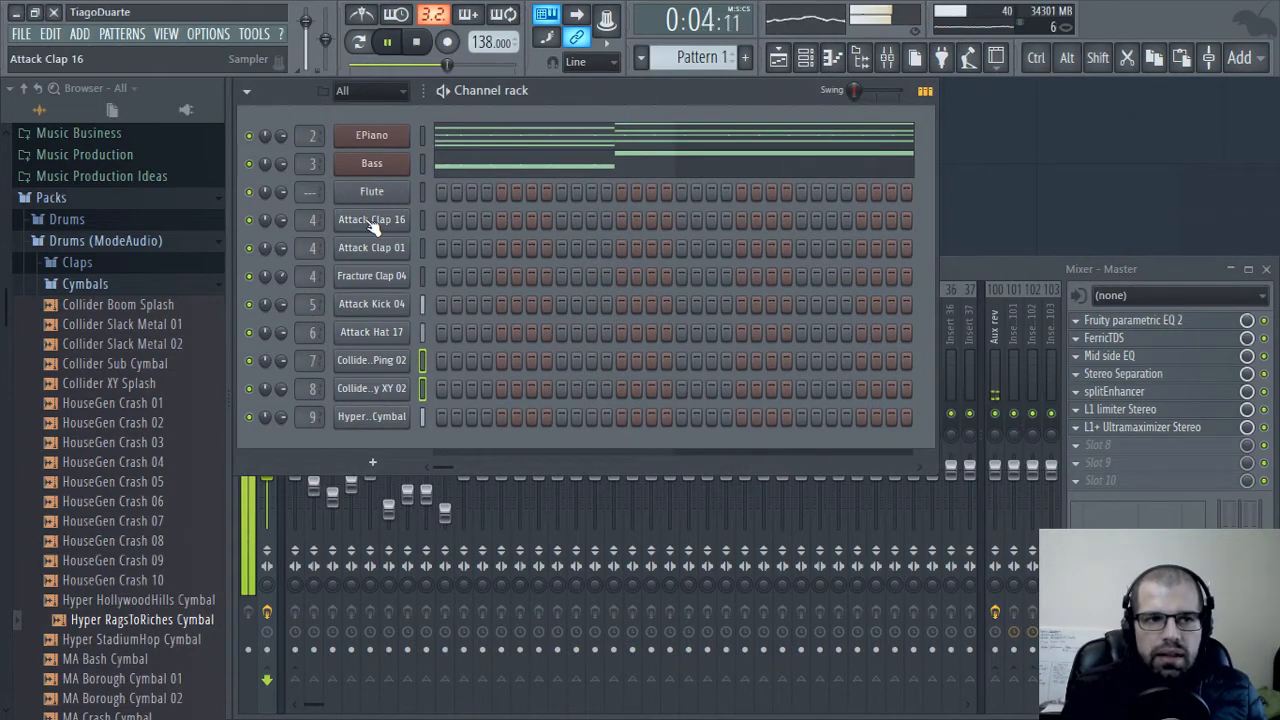
left_click(693, 56)
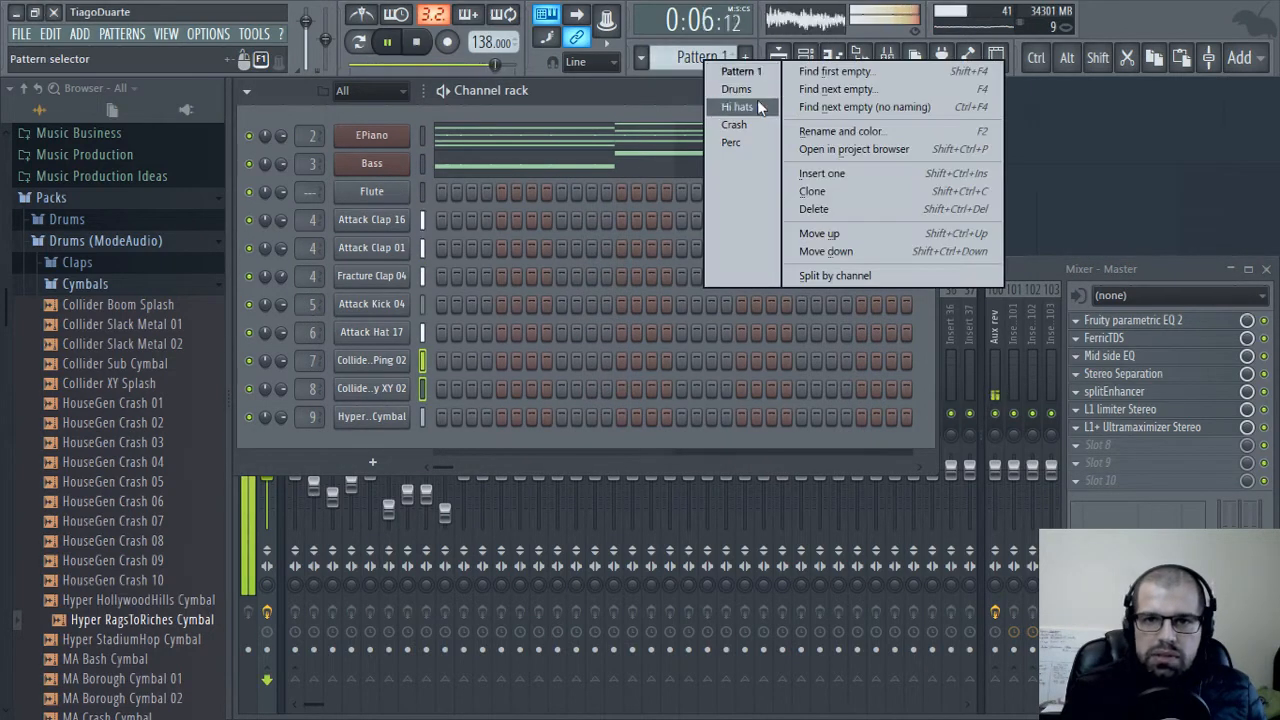
left_click(677, 84)
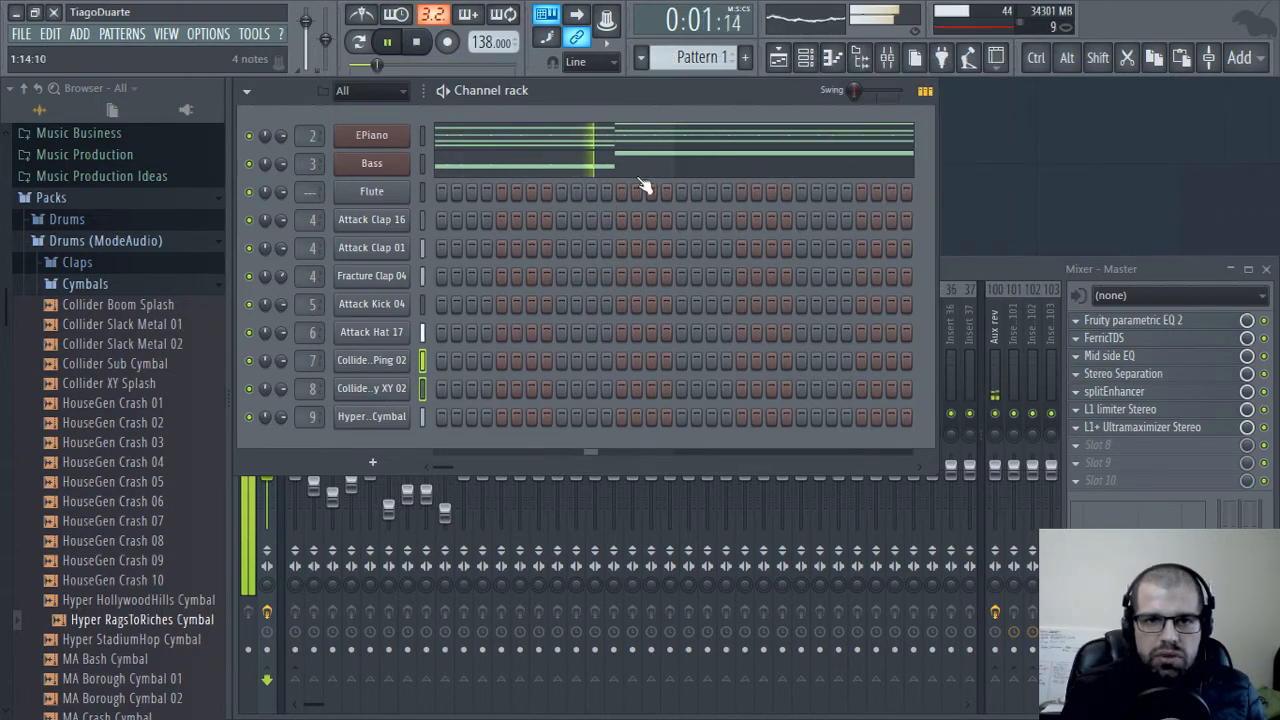
left_click(724, 58)
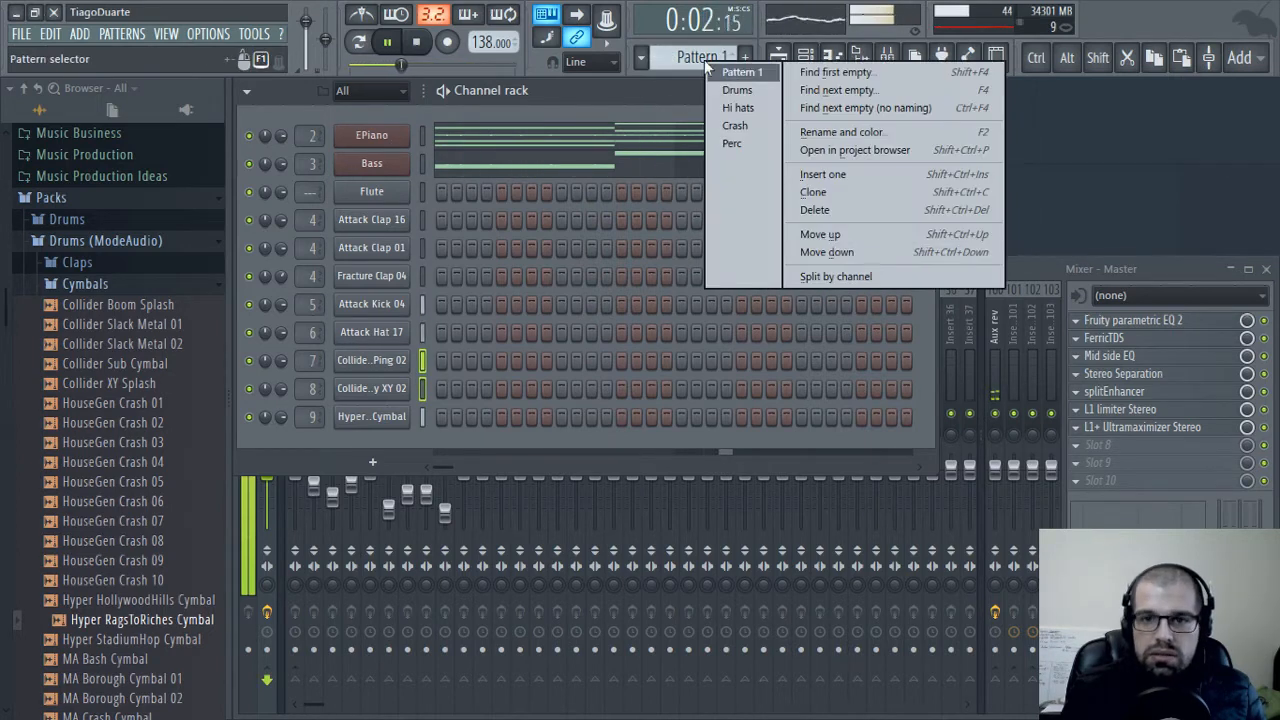
left_click(849, 278)
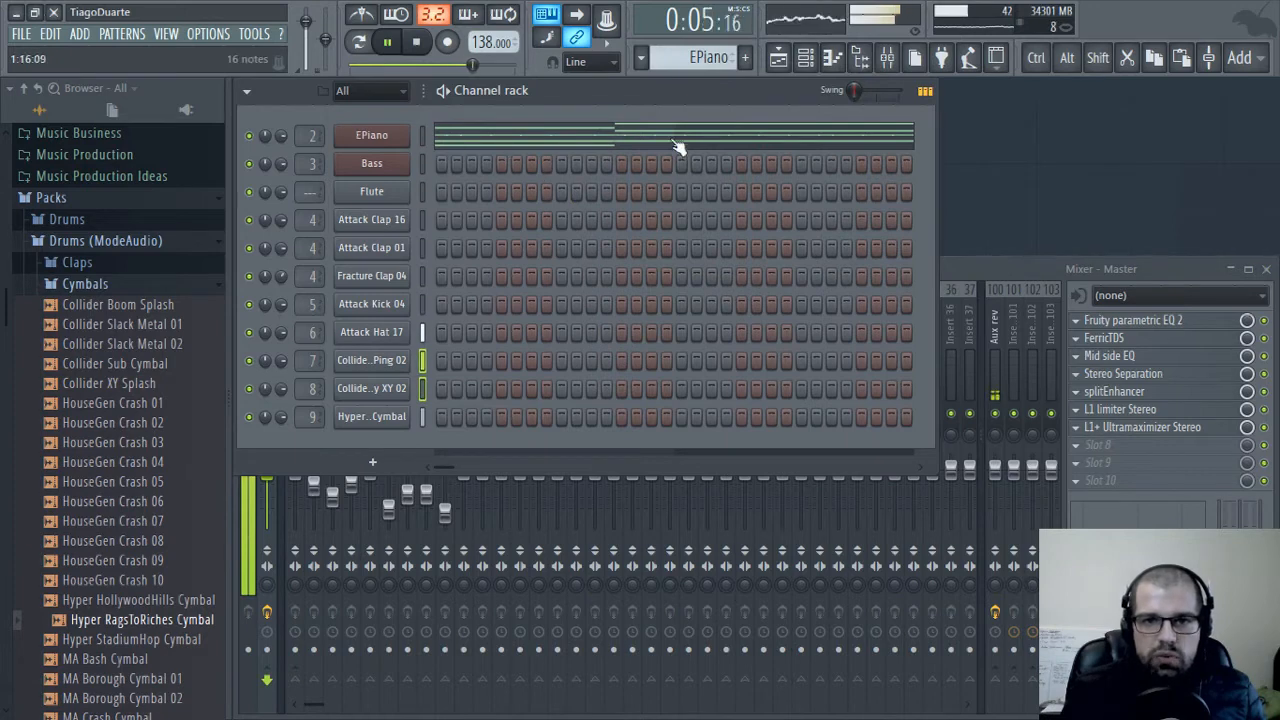
Reorder the playlist so Drums, Hi hats, Crash, Perc, Bass and EPiano occupy tracks 1 to 6, then close the playlist
left_click(778, 57)
left_click_drag(407, 160, 406, 478)
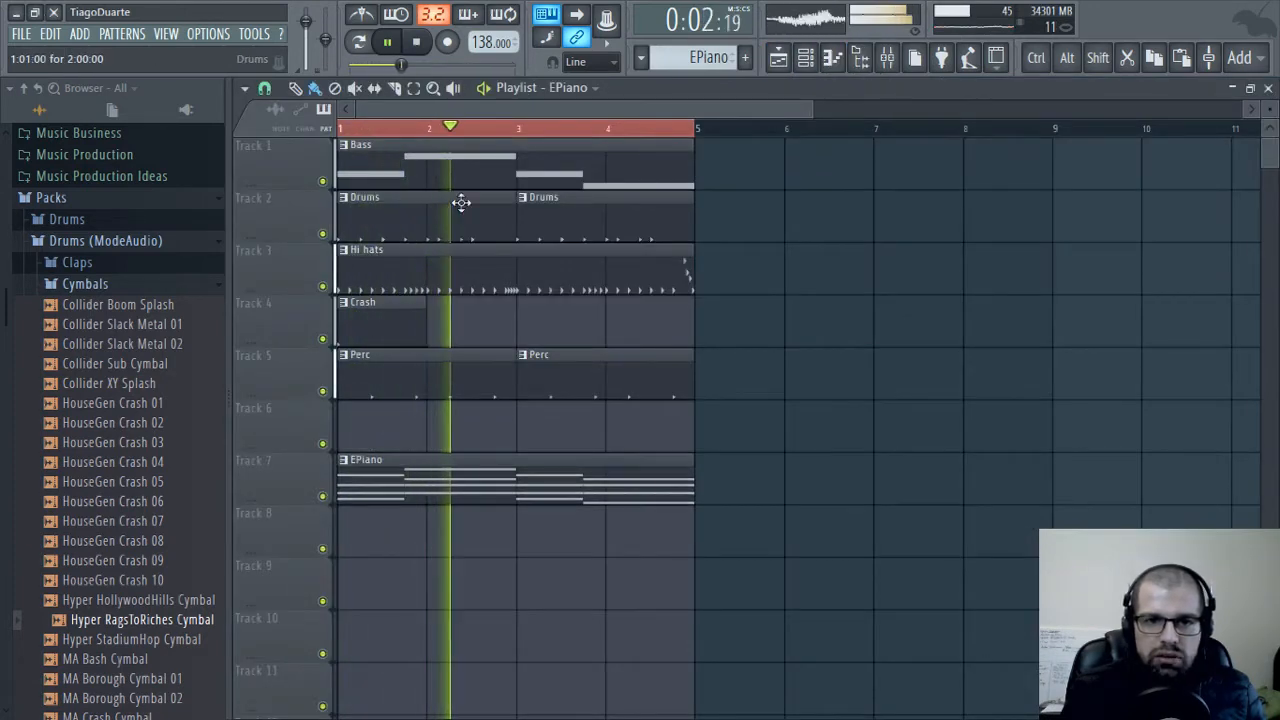
left_click_drag(447, 168, 430, 451)
left_click_drag(277, 155, 277, 483)
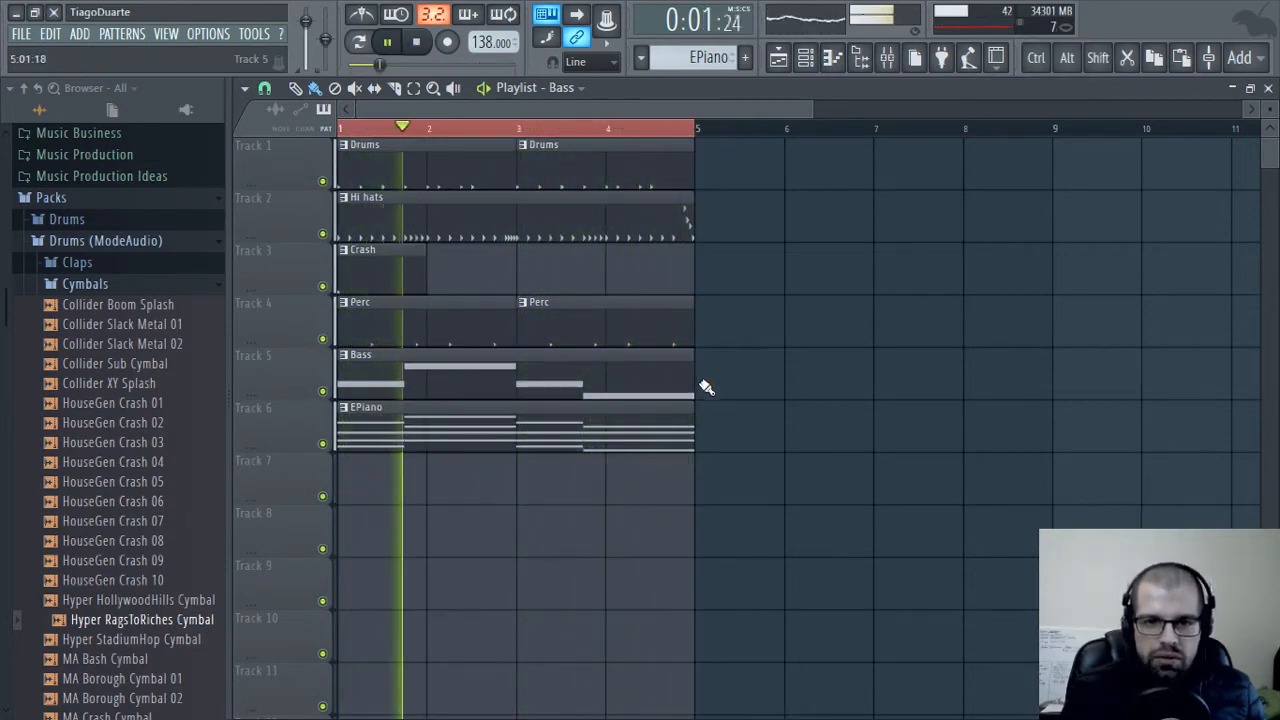
left_click_drag(760, 464, 374, 172)
left_click(910, 404, "ctrl")
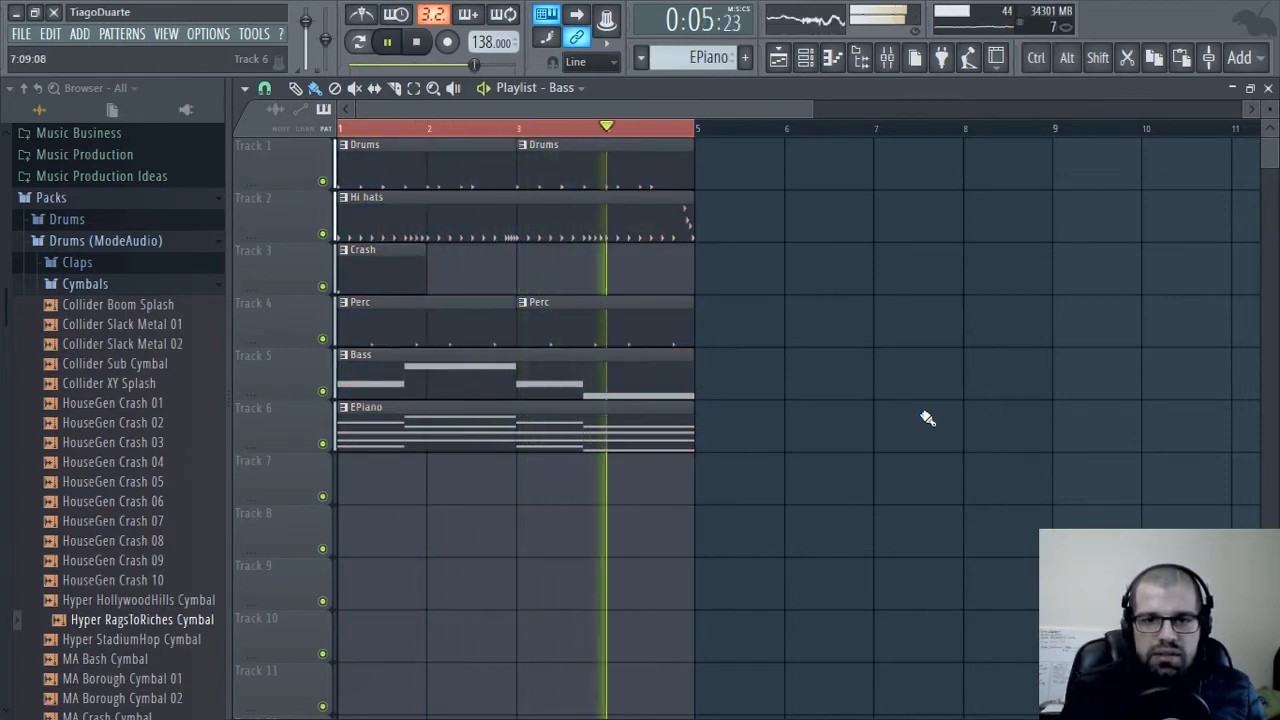
key("F5")
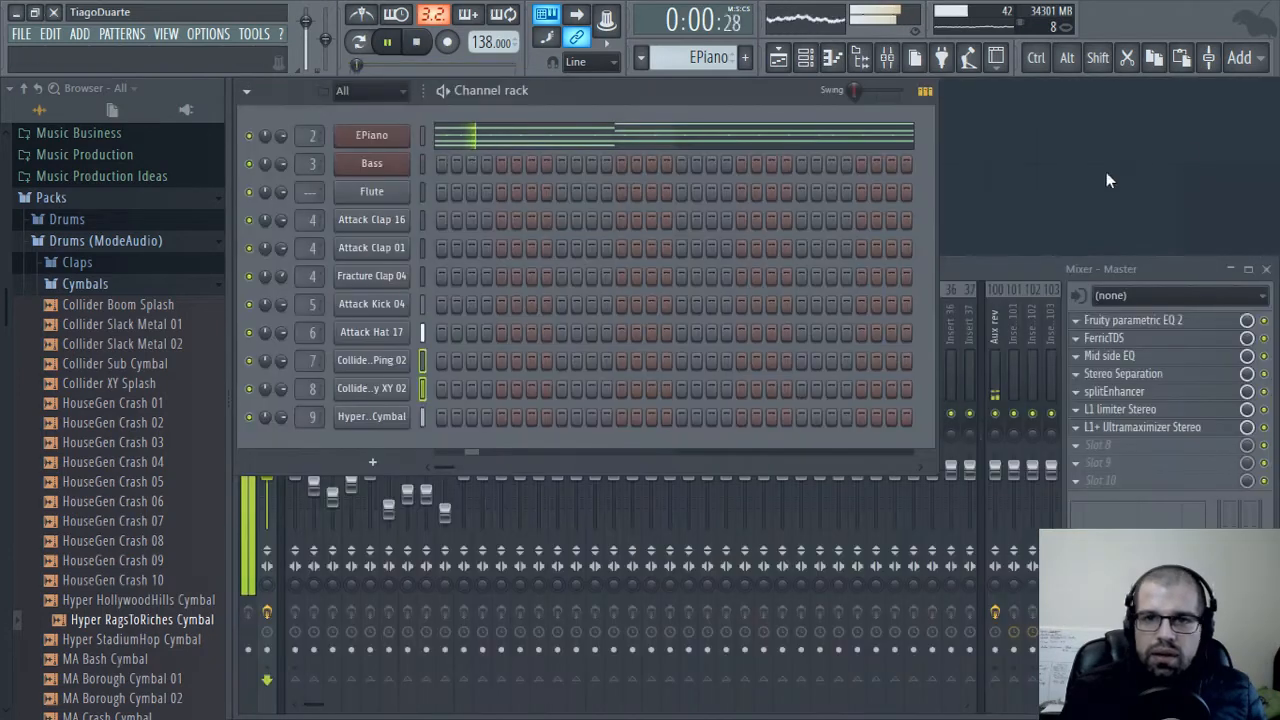
Lower the Keys mixer track level to about -10 dB and select the Mix track
left_click(981, 262)
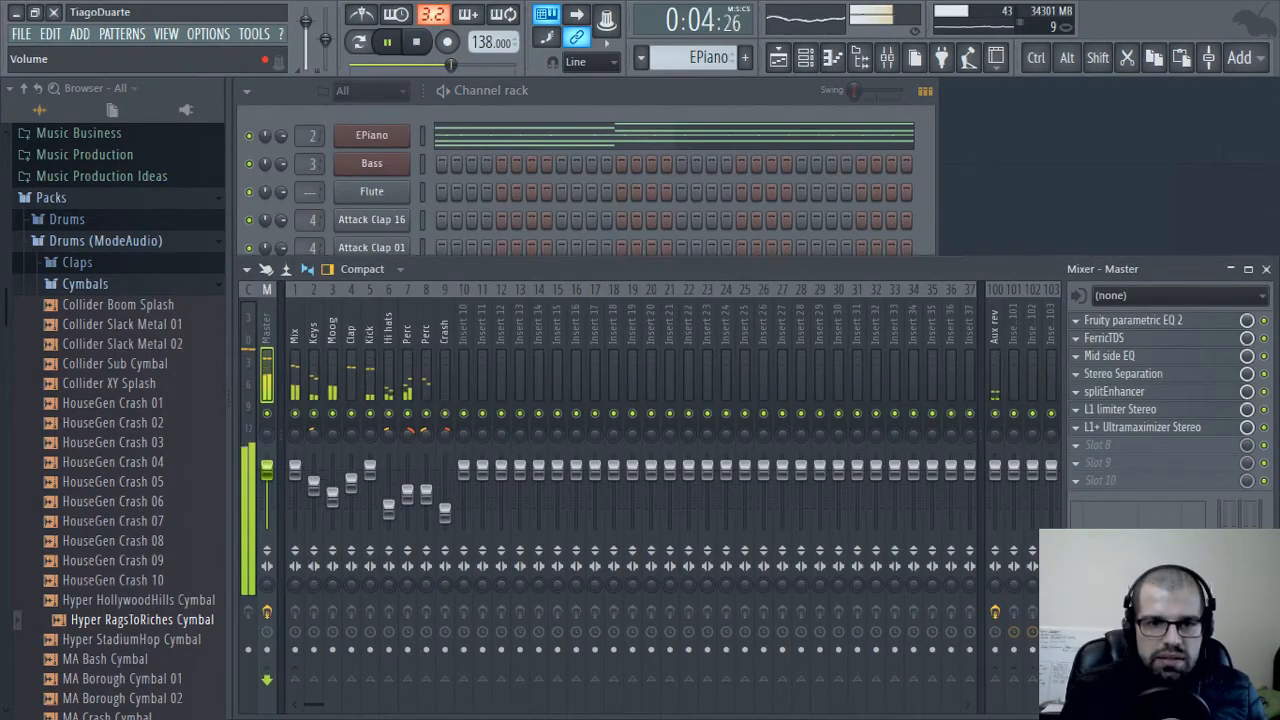
left_click_drag(314, 485, 314, 494)
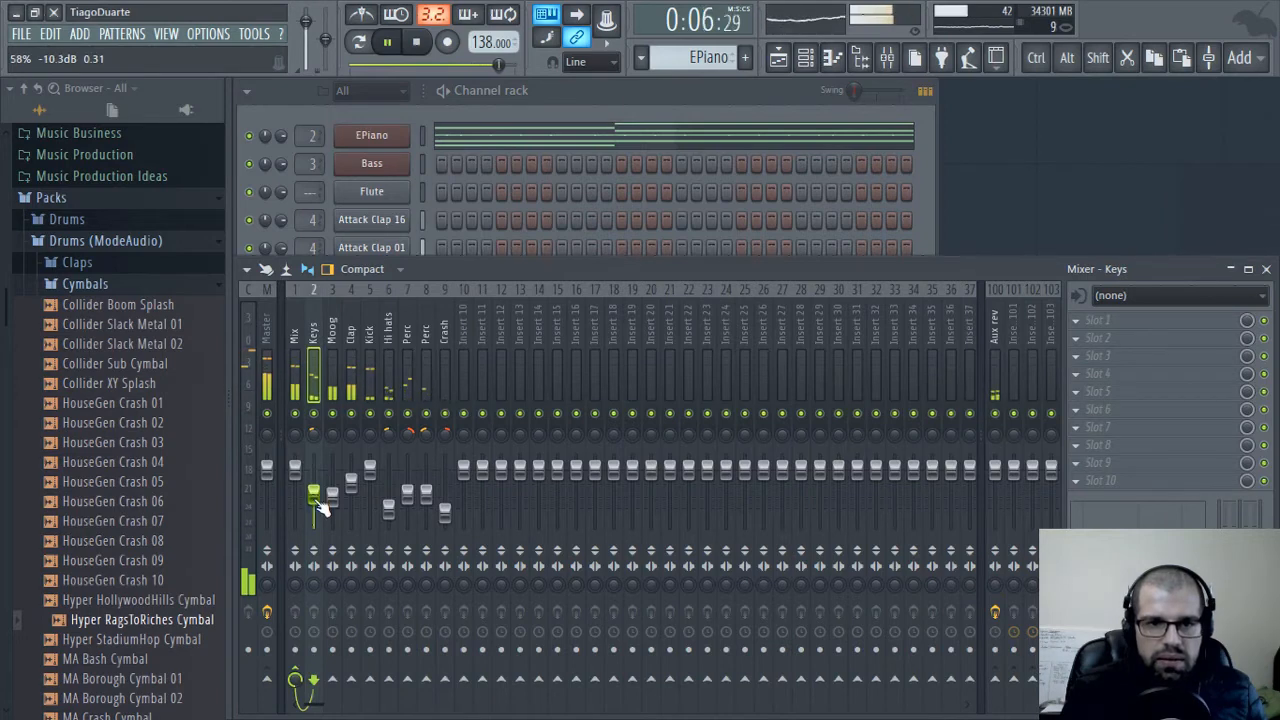
left_click_drag(322, 506, 322, 502)
left_click(297, 332)
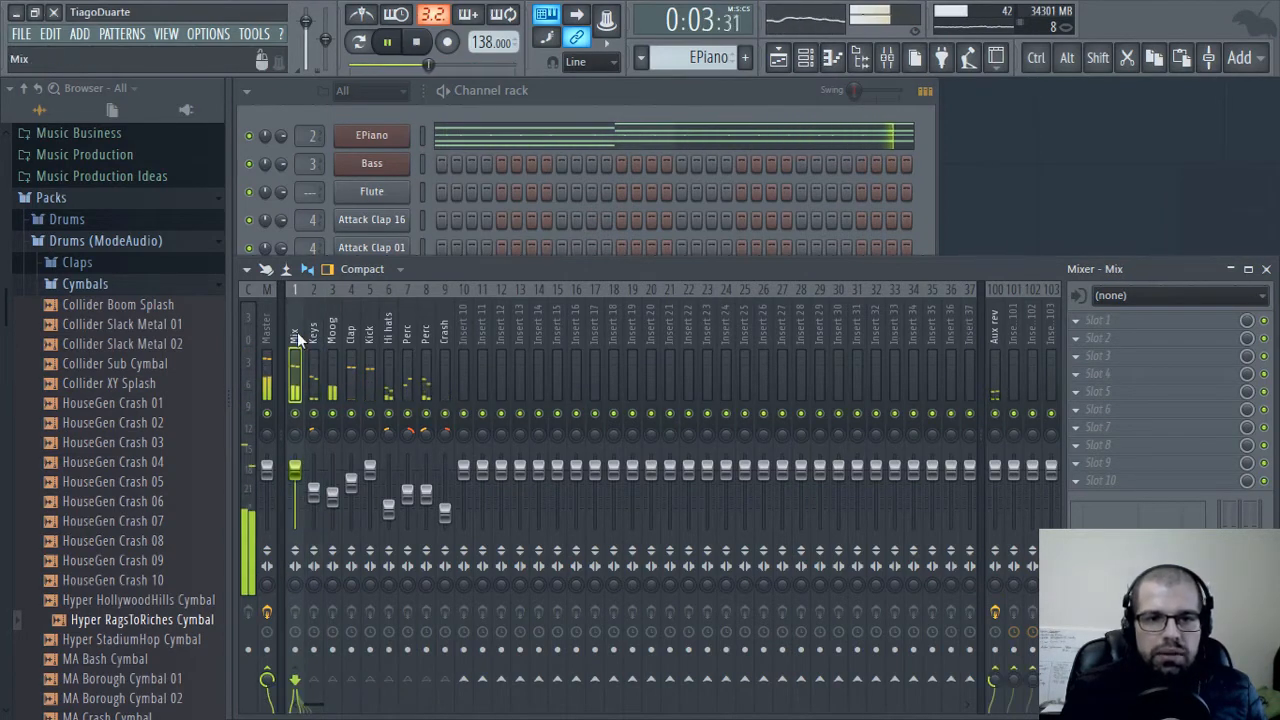
Replace the Flute channel with the third-party plugin Xpand!2
left_click(517, 90)
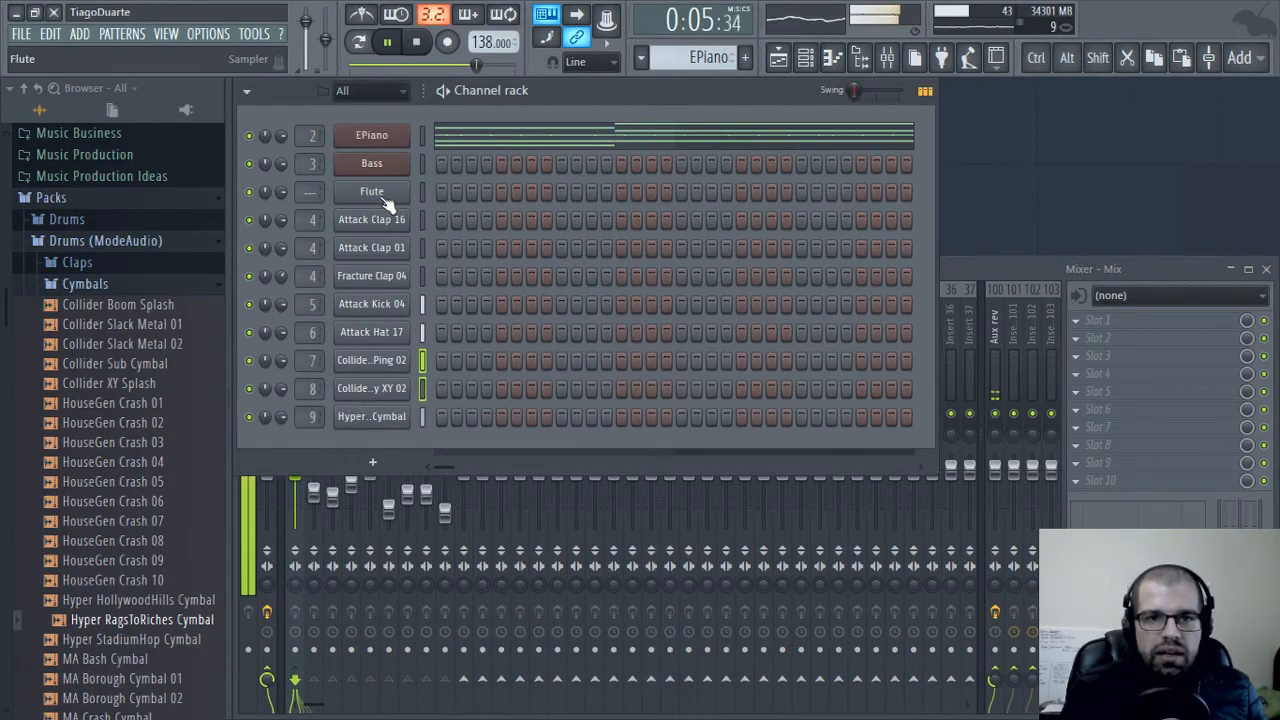
right_click(391, 196)
mouse_move(500, 342)
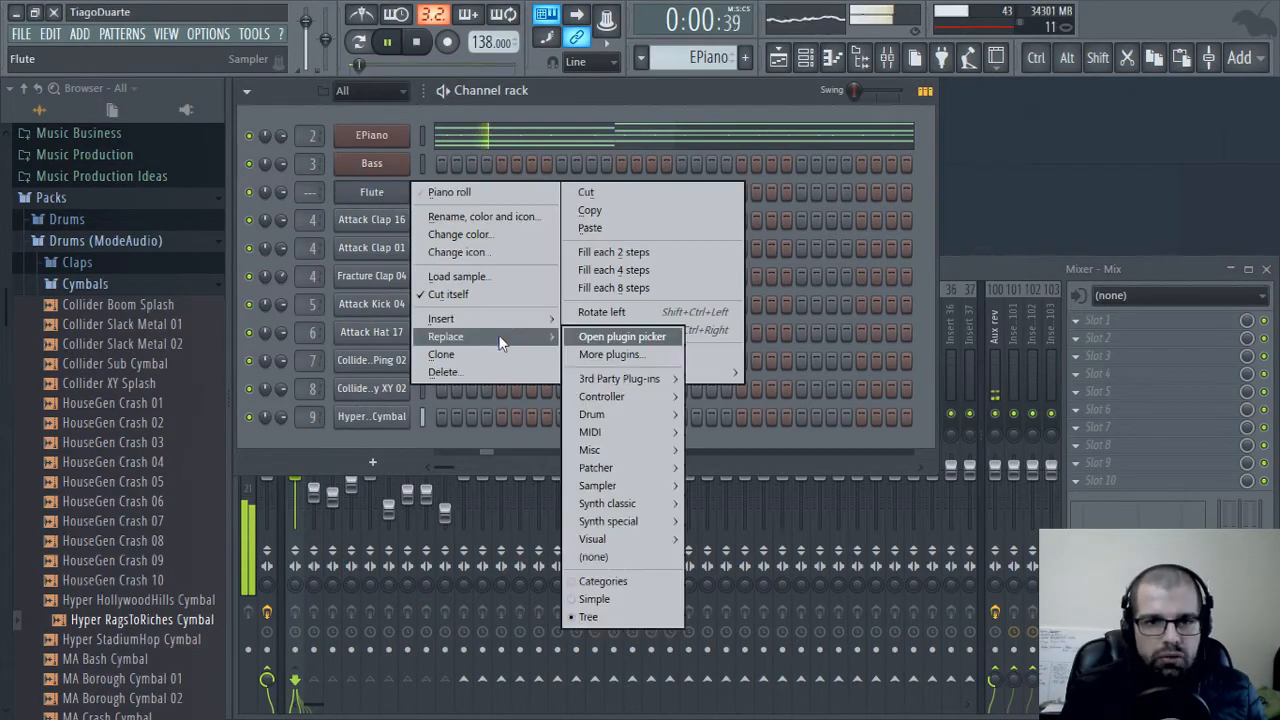
mouse_move(622, 379)
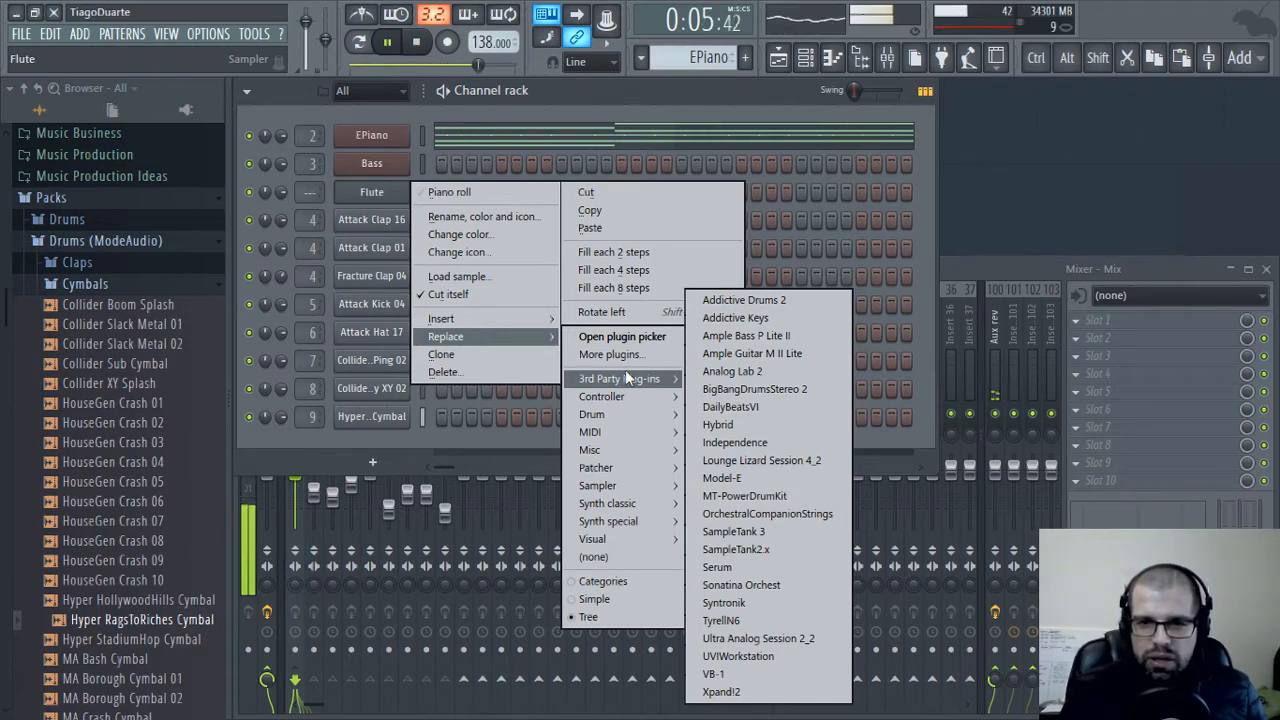
left_click(722, 692)
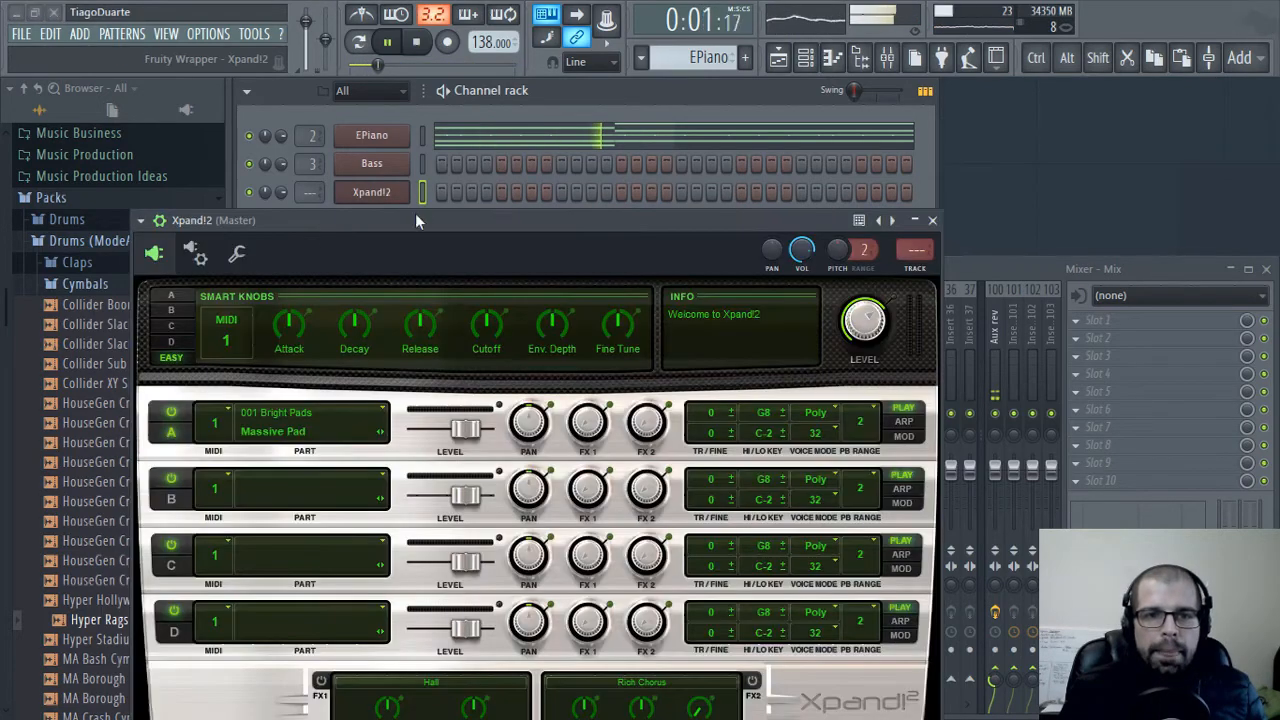
Assign the Xpand!2 channel to mixer track 10 and close the plugin window
left_click_drag(421, 128, 740, 72)
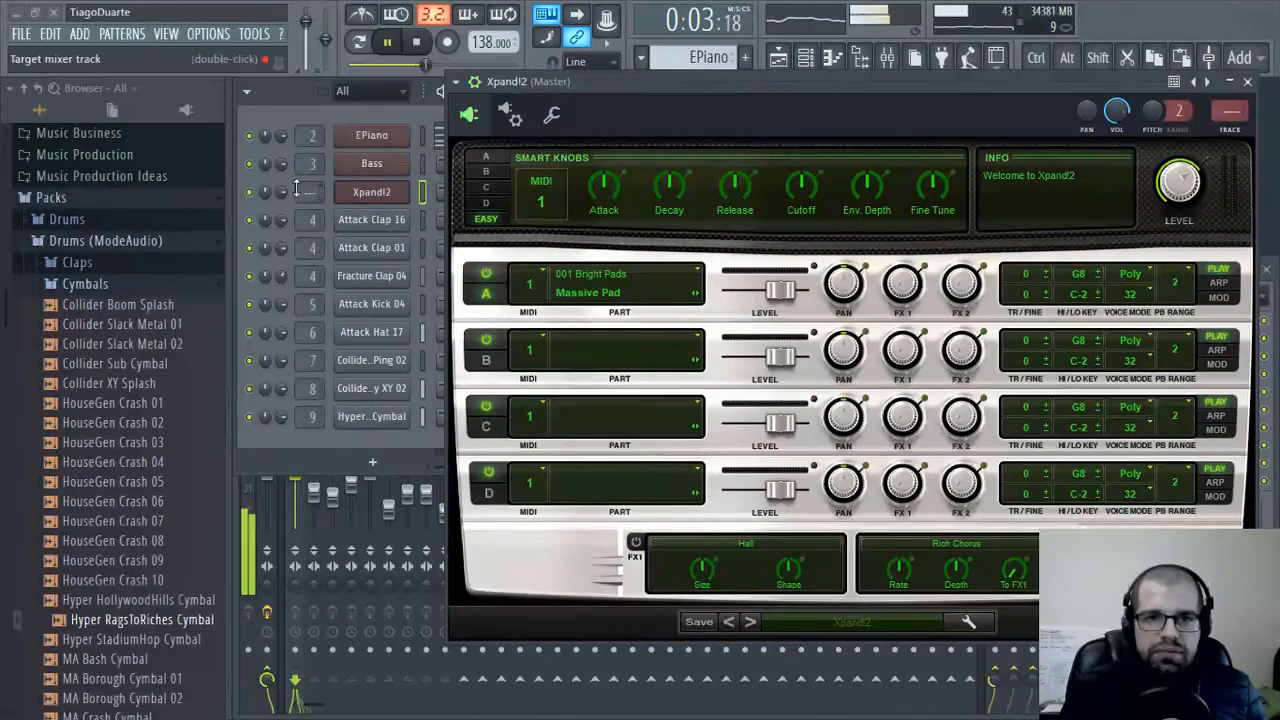
scroll(313, 188, "up", 4)
scroll(313, 188, "up", 6)
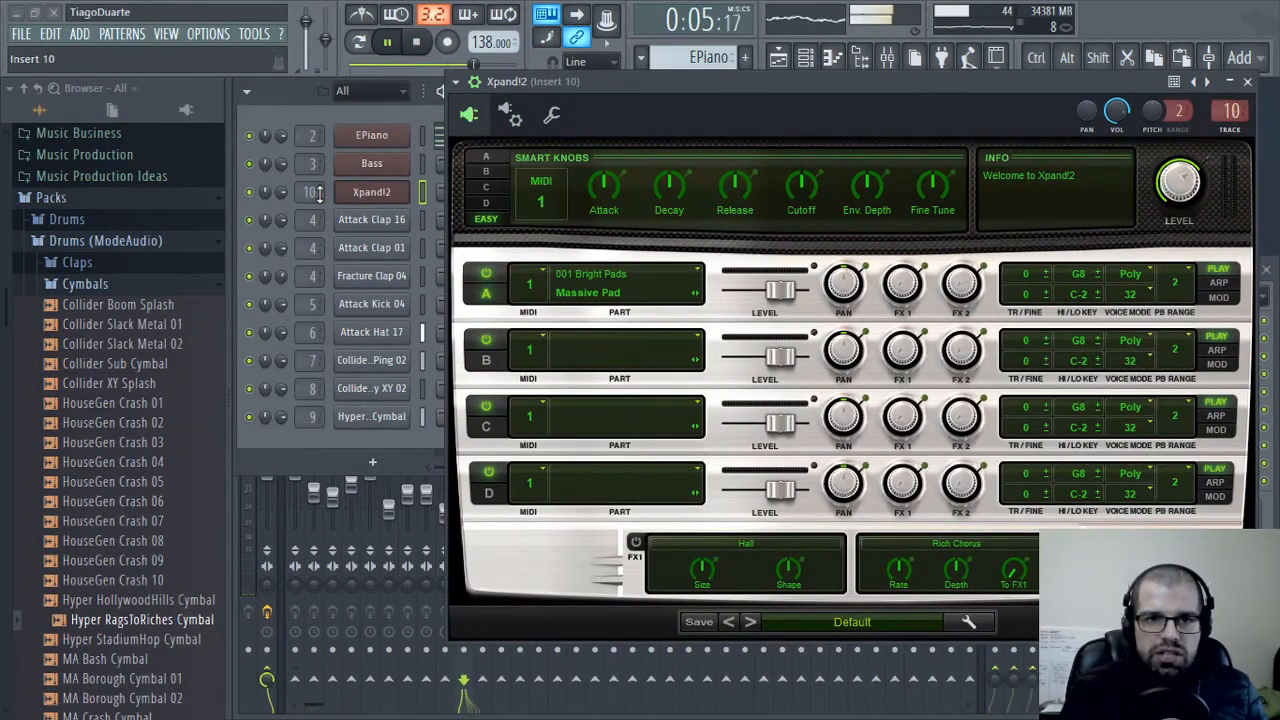
left_click(1251, 82)
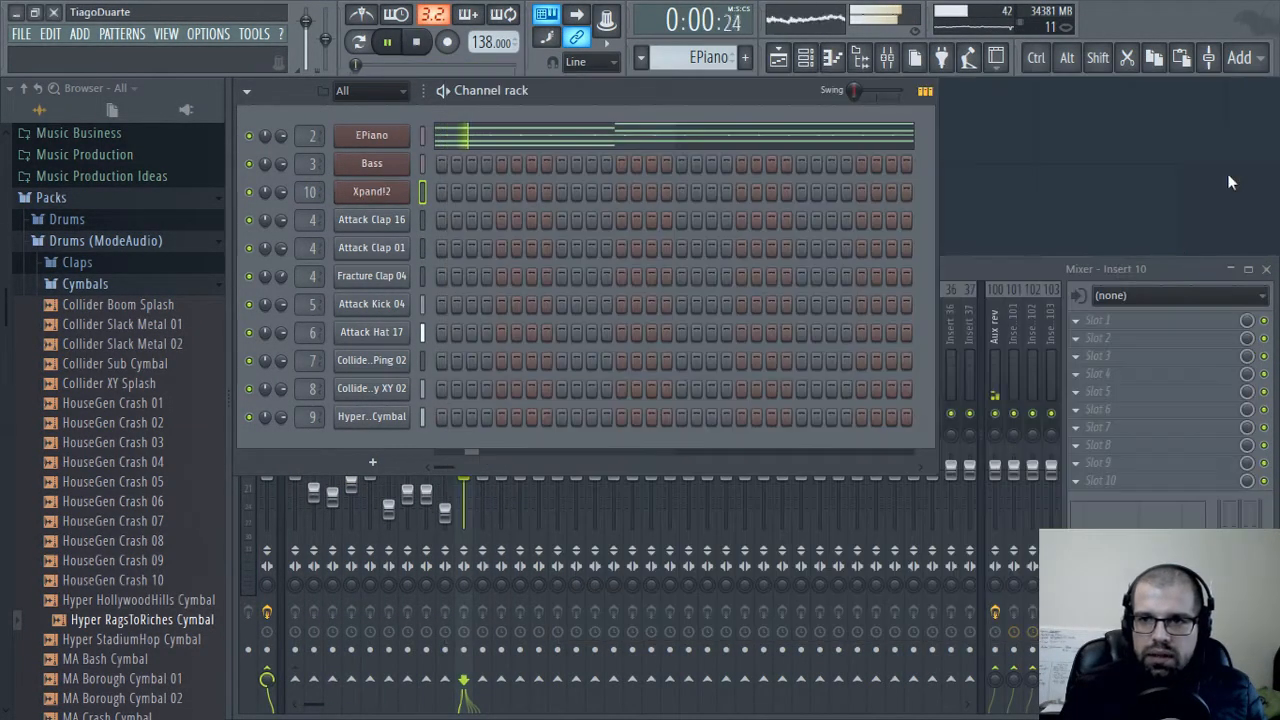
Route mixer Insert 10 to the Mix track only and lower its level to about that of the Keys track
left_click(1102, 265)
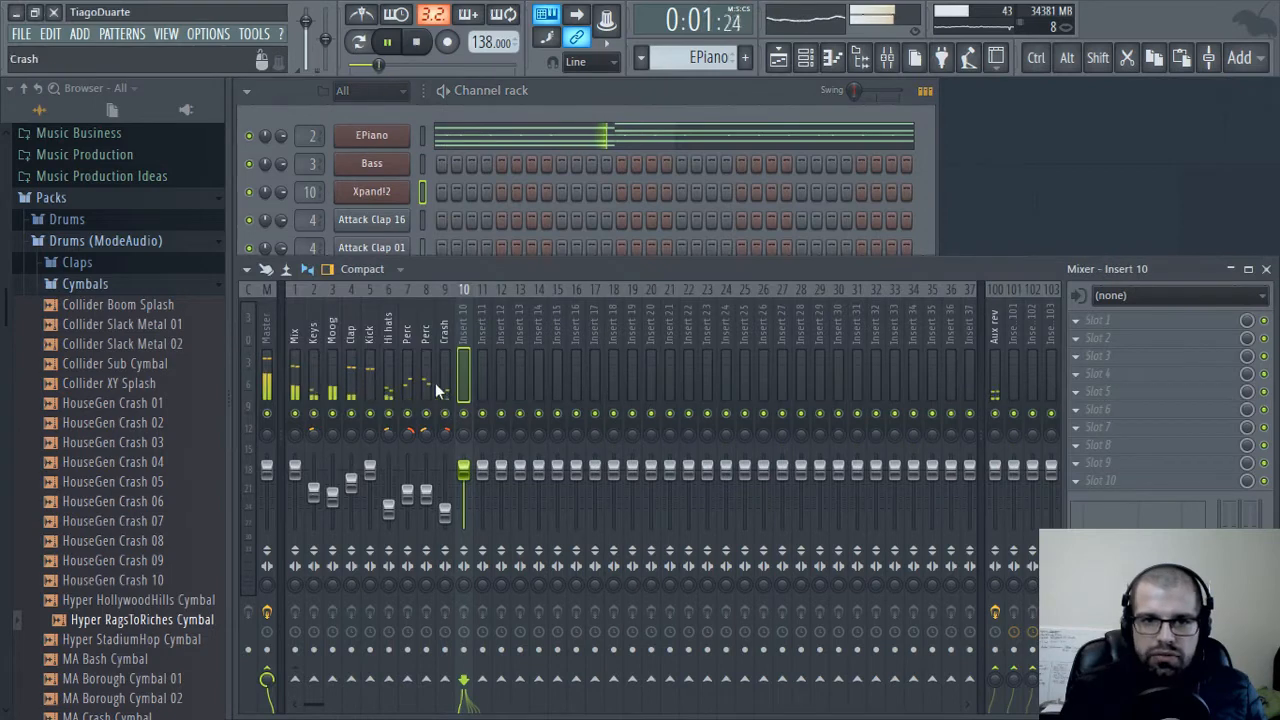
right_click(294, 680)
left_click(352, 649)
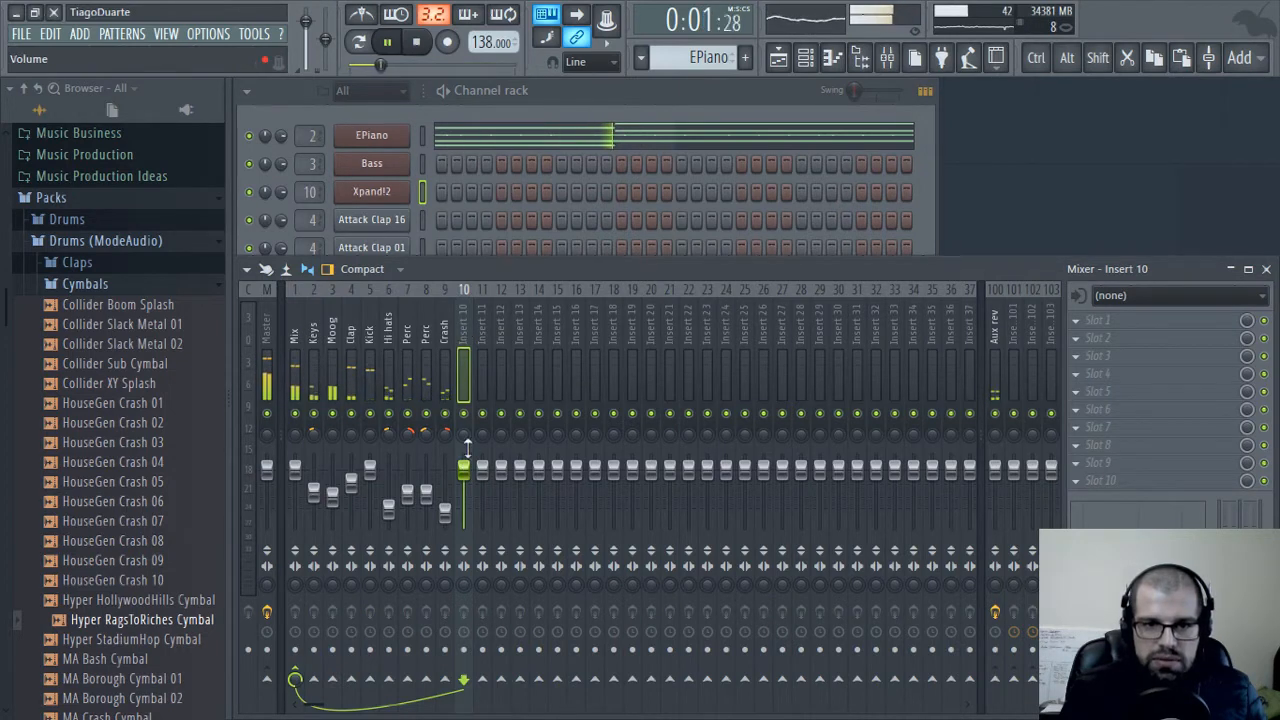
left_click_drag(463, 467, 465, 493)
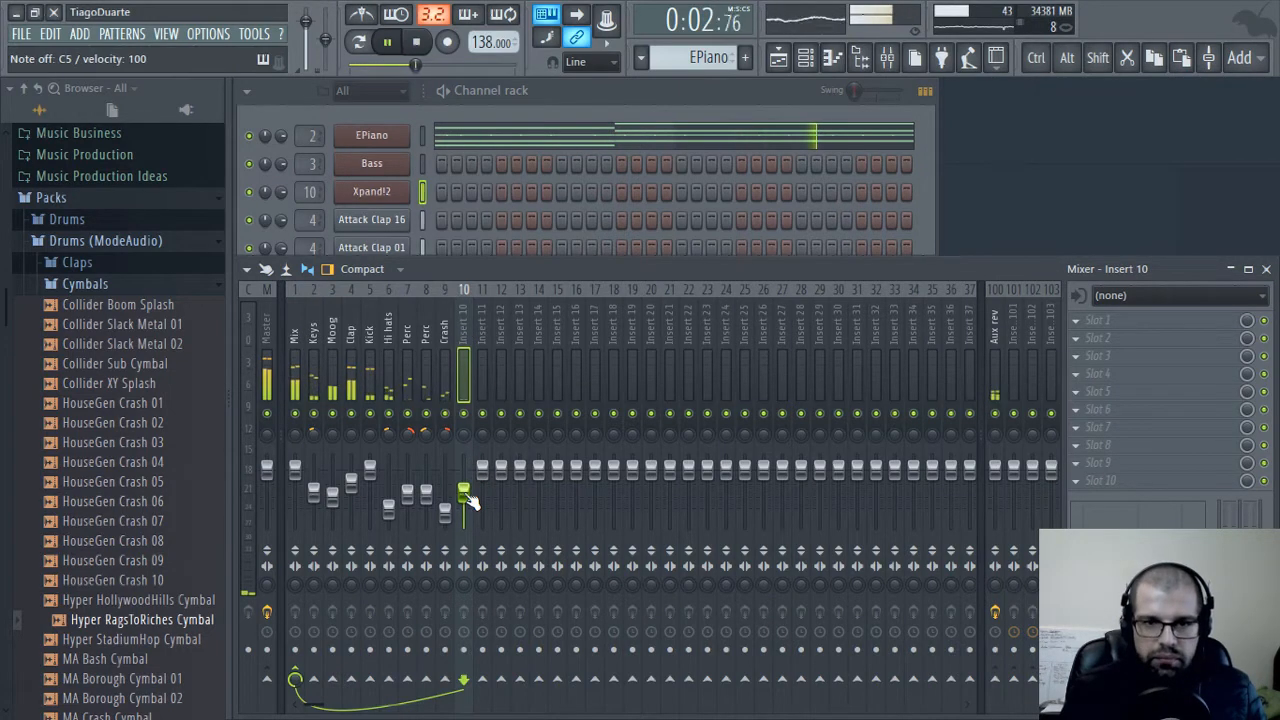
Open the Xpand!2 plugin and load the +36 Flute preset from the 18 Brass + Woodwind category
left_click(395, 191)
left_click_drag(696, 81, 552, 94)
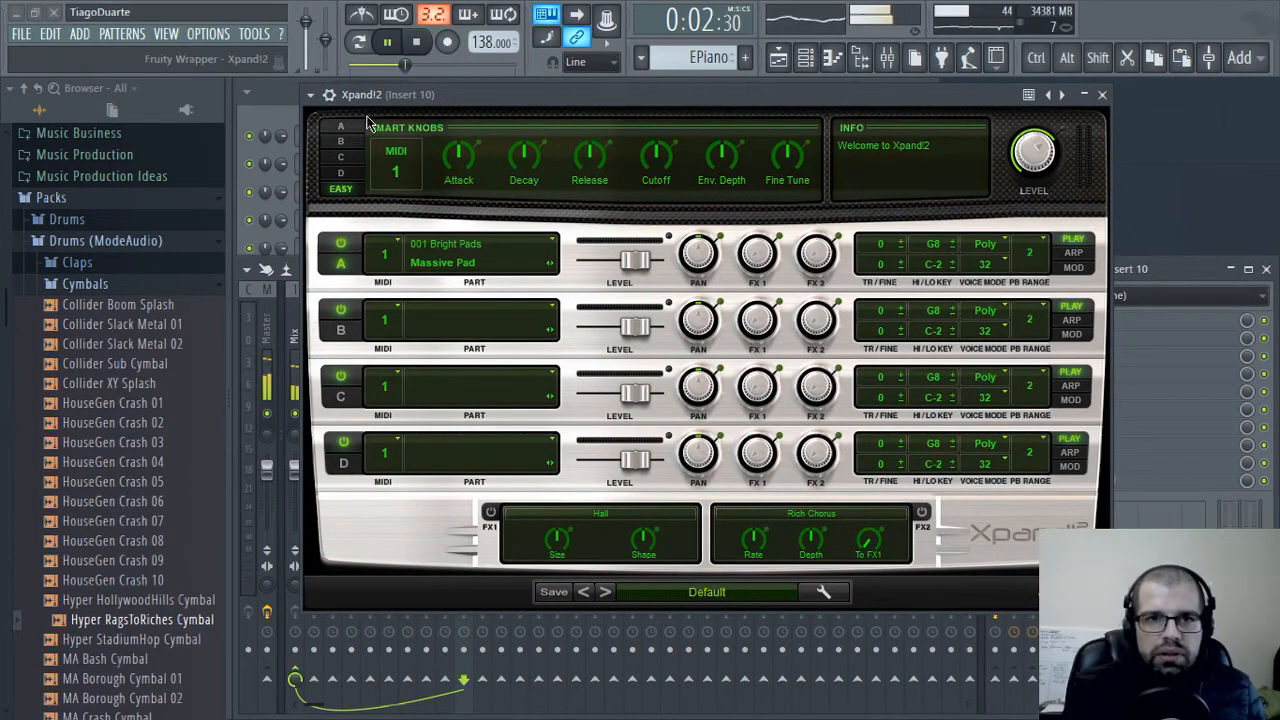
left_click(690, 591)
mouse_move(728, 565)
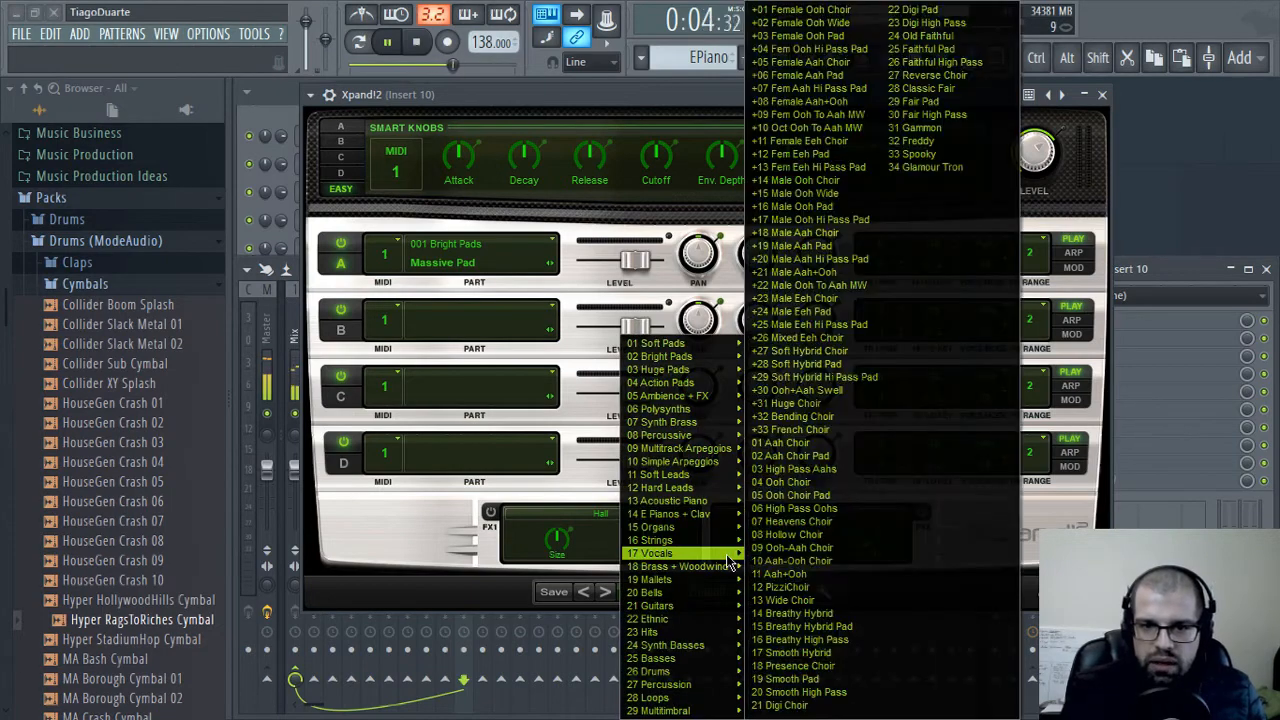
mouse_move(692, 385)
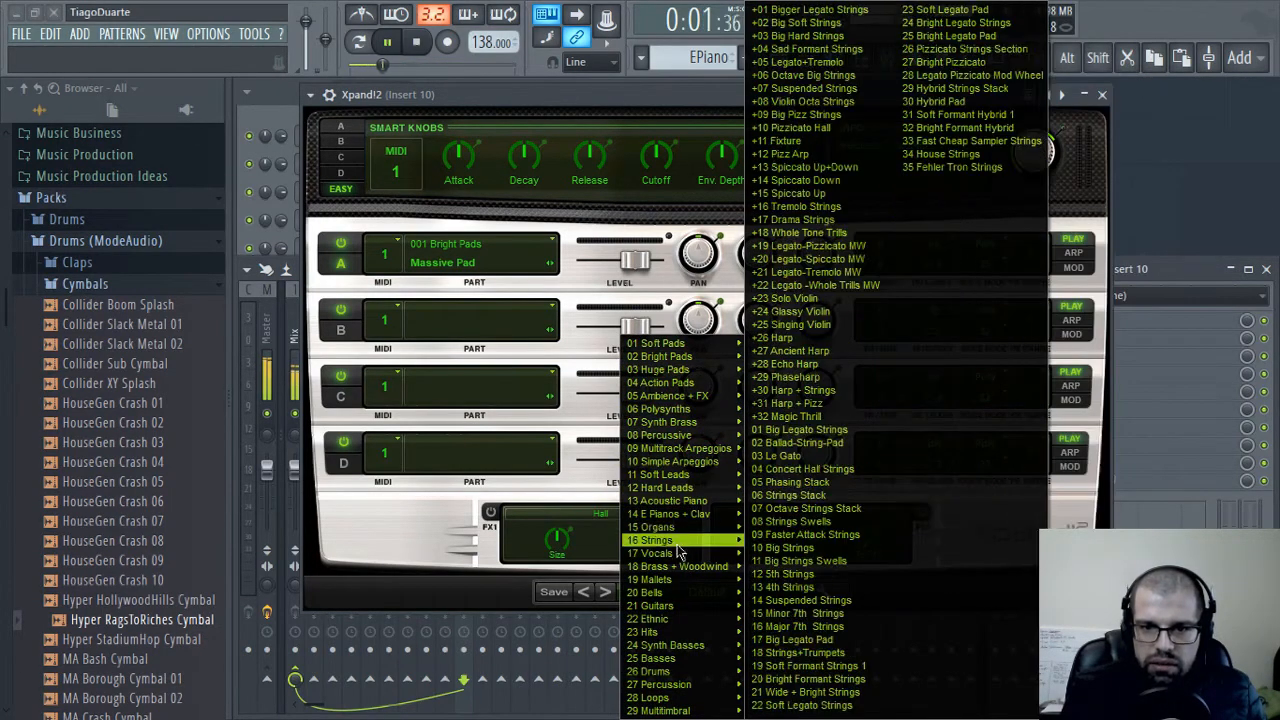
mouse_move(681, 503)
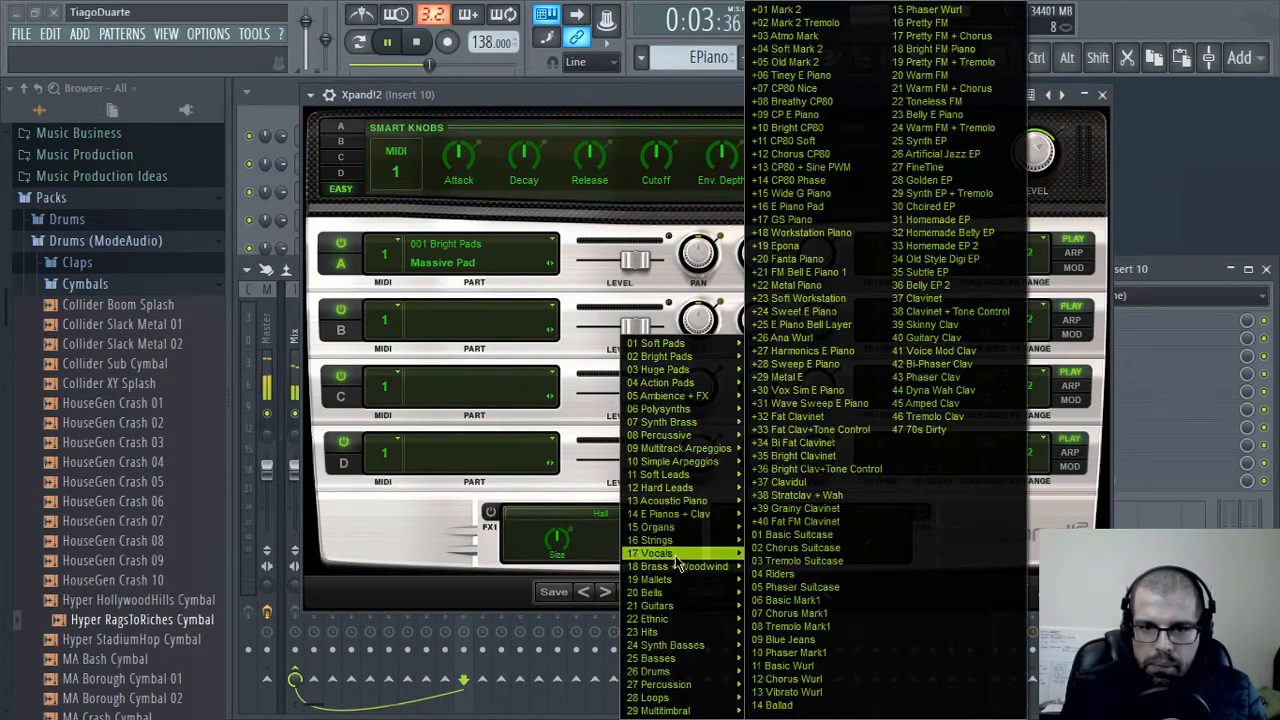
mouse_move(673, 703)
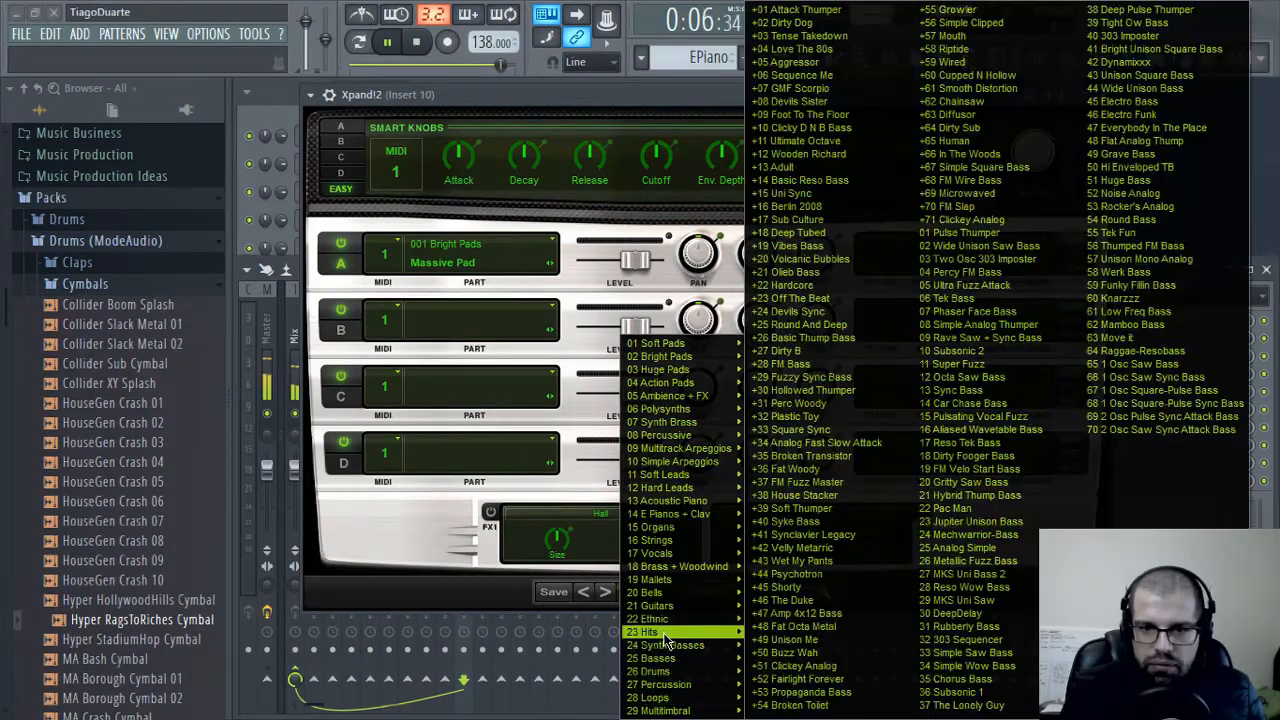
mouse_move(665, 633)
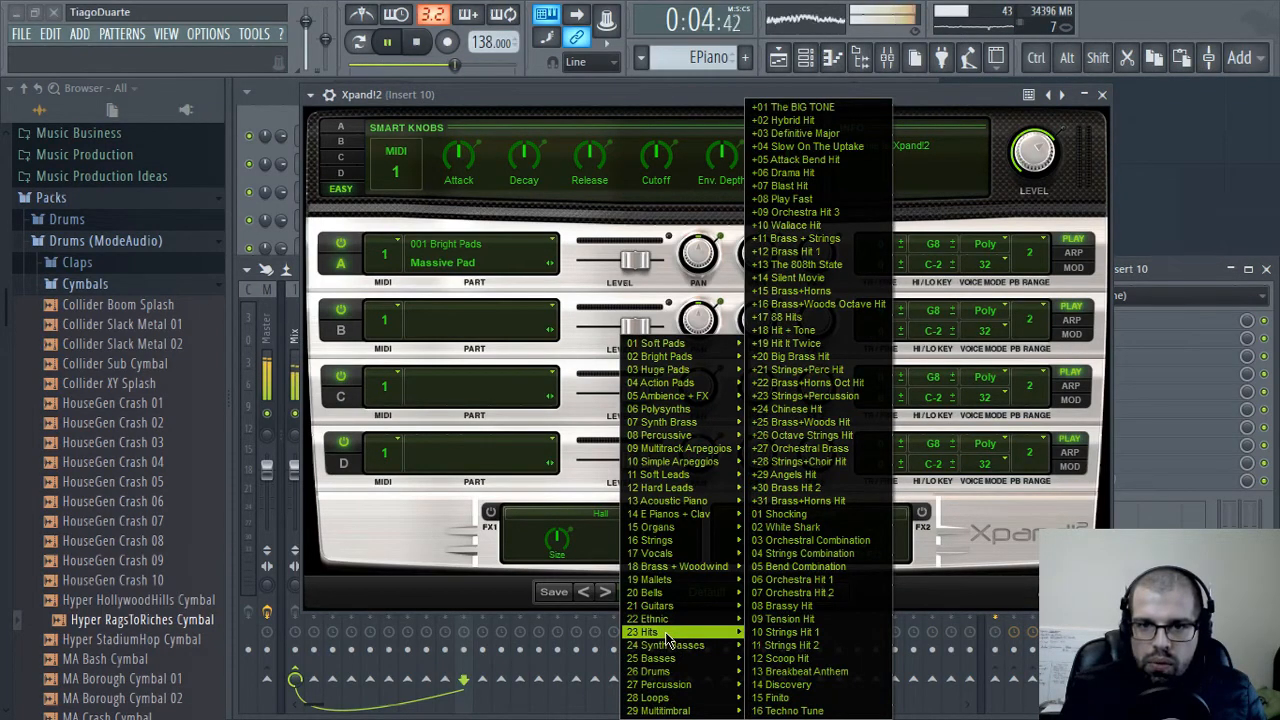
mouse_move(685, 570)
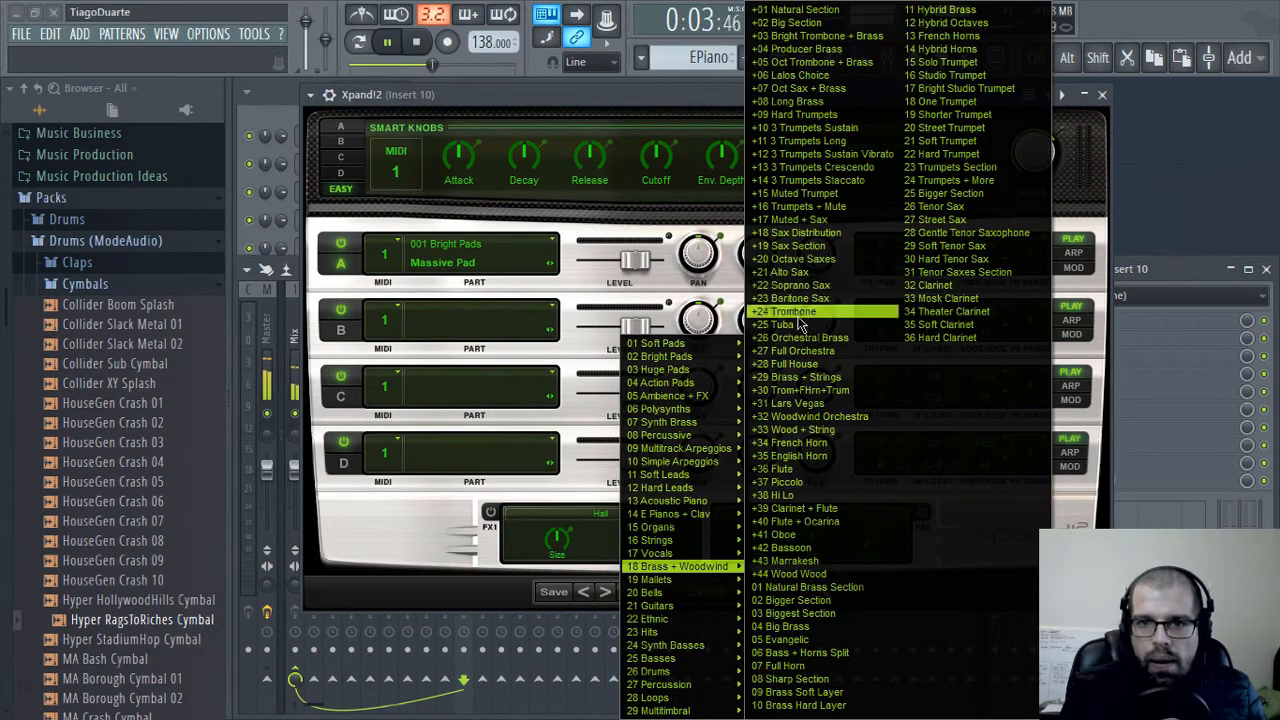
left_click(799, 471)
left_click_drag(706, 95, 708, 101)
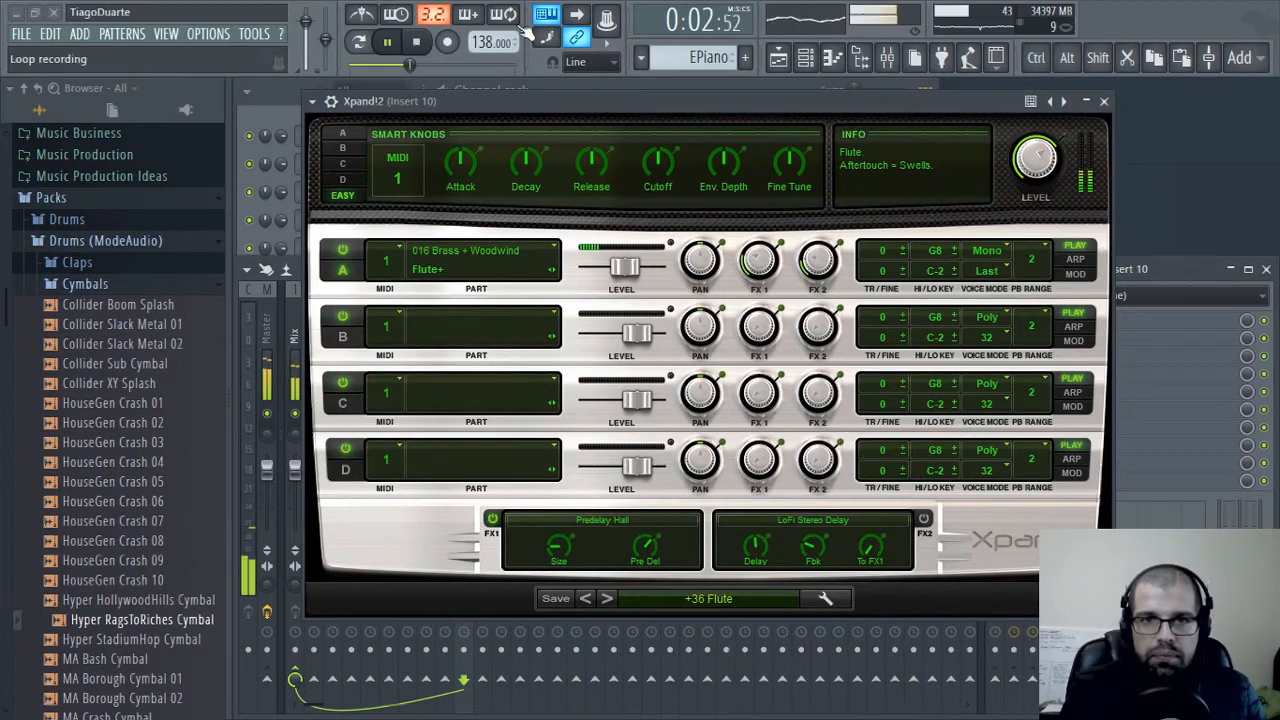
Set the typing keyboard's base note to C5 and close the Xpand!2 window
right_click(558, 14)
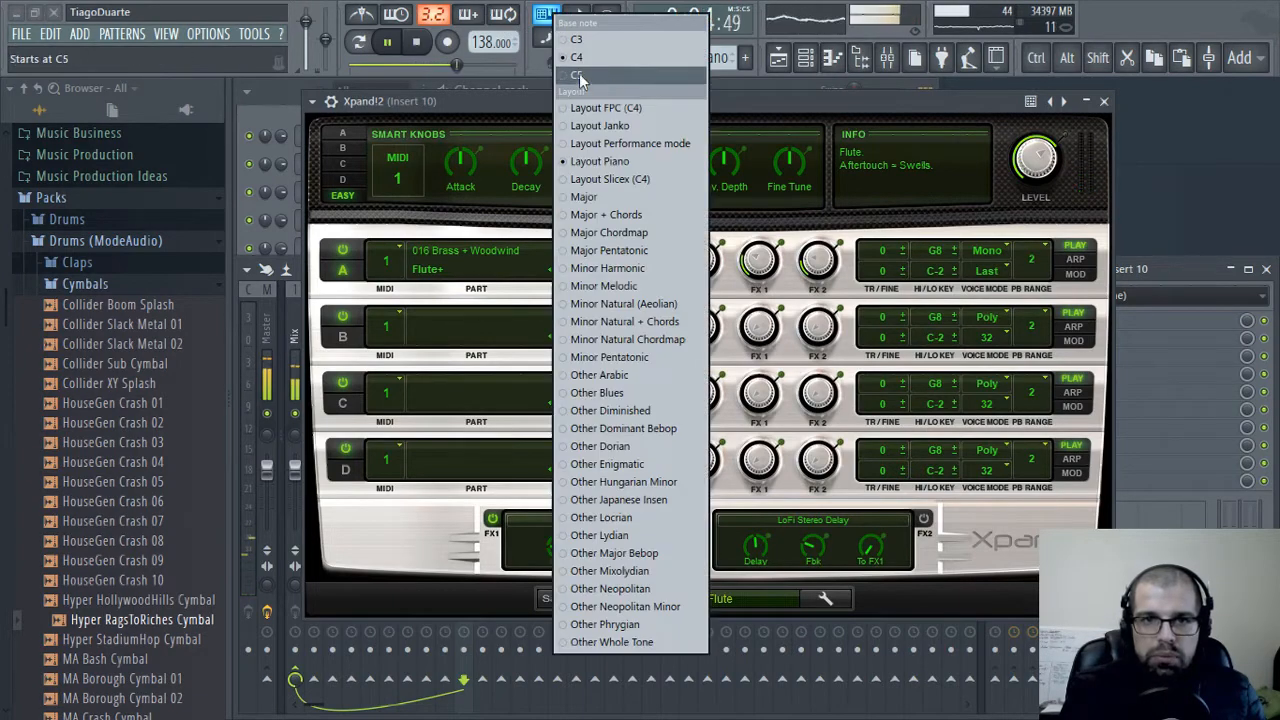
left_click(606, 76)
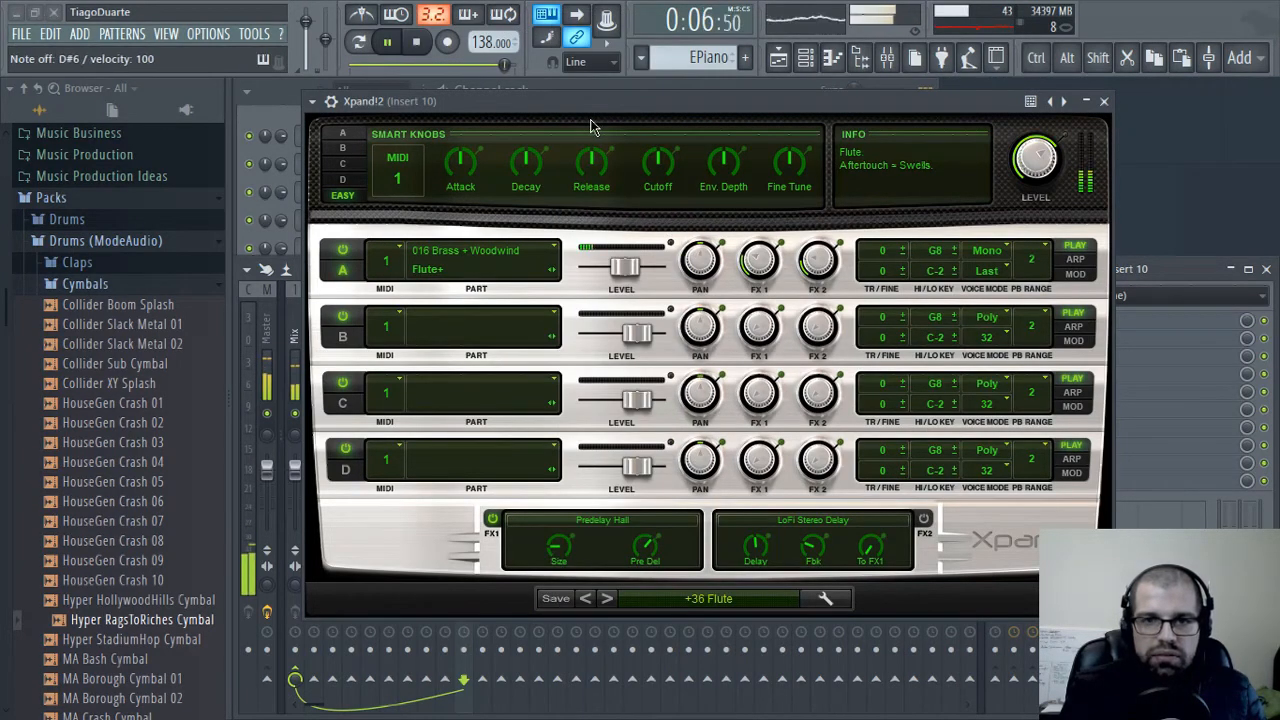
left_click(1103, 102)
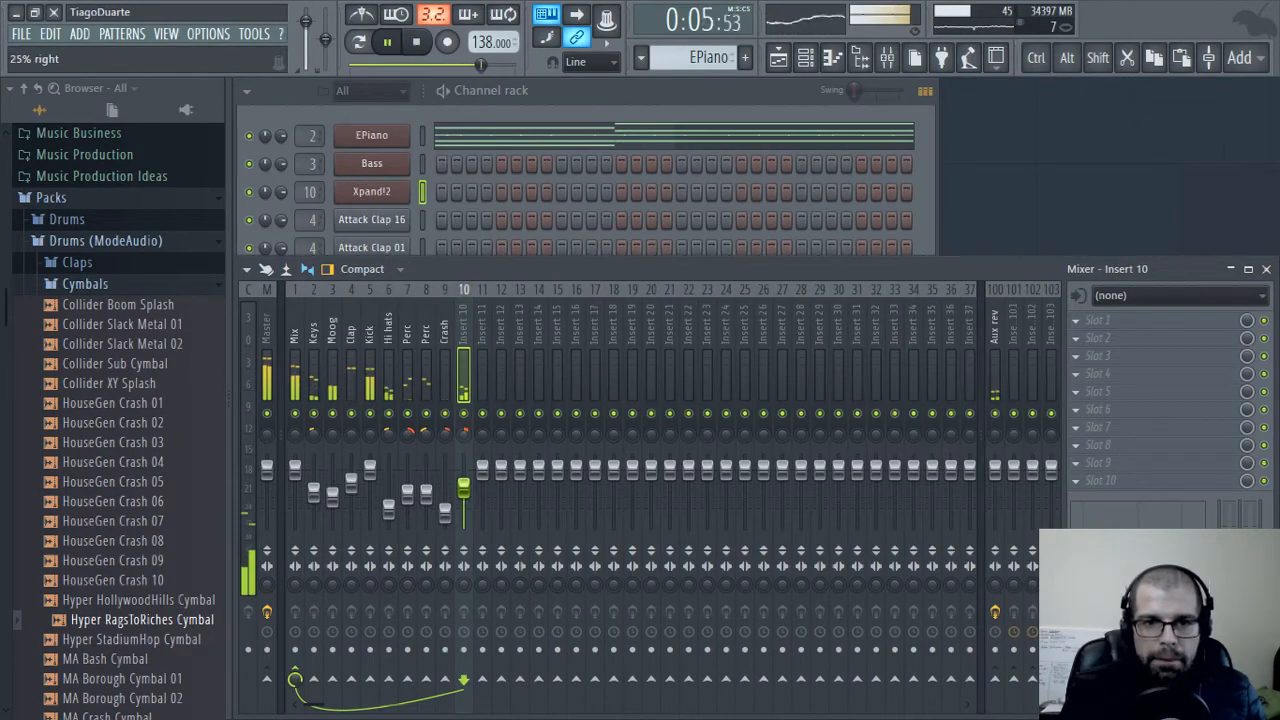
Rename mixer Insert 10 as Flute
double_click(462, 328)
type("Flut")
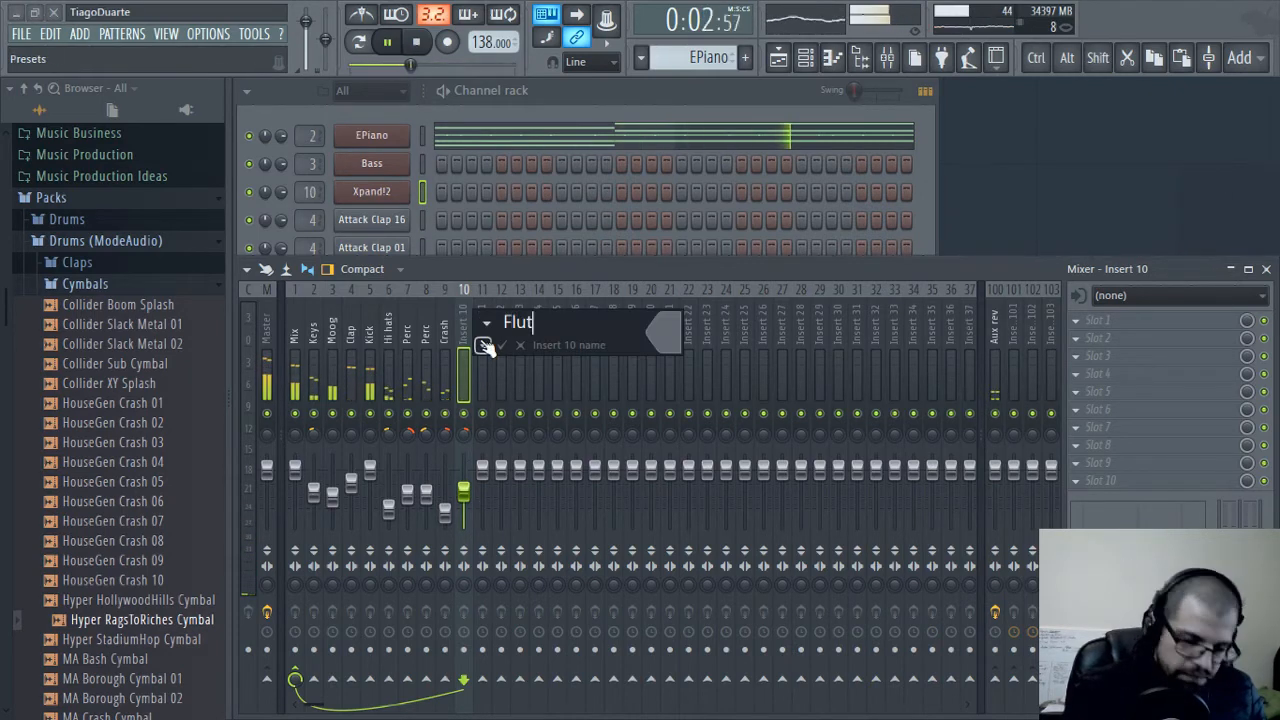
type("e")
key("Return")
Open the Xpand!2 channel's piano roll and audition the D#6 and G6 keys
left_click(544, 96)
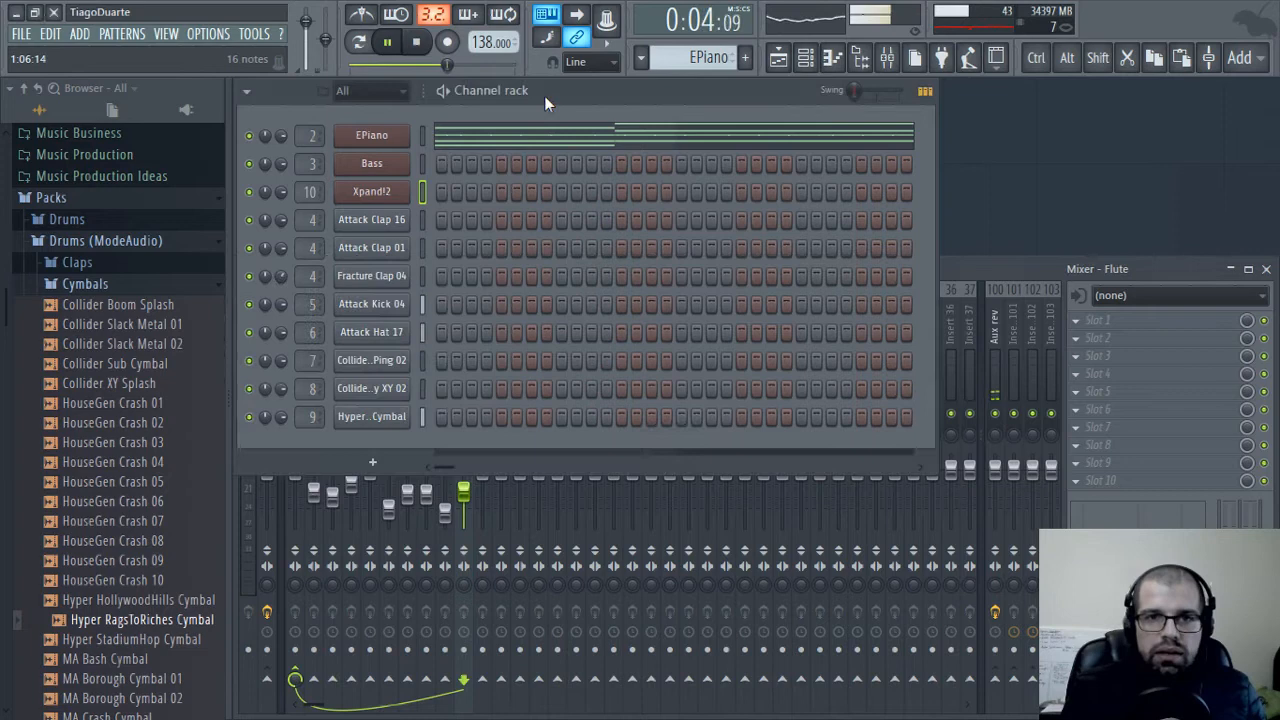
right_click(382, 193)
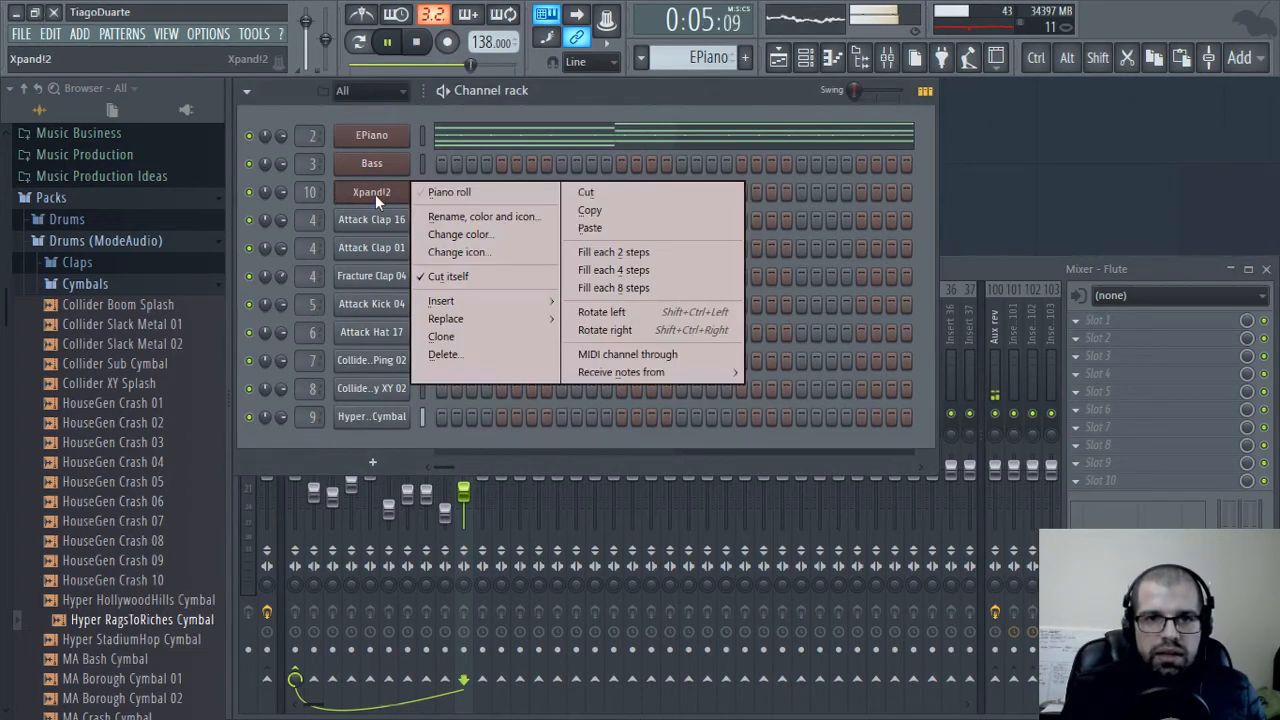
left_click(456, 193)
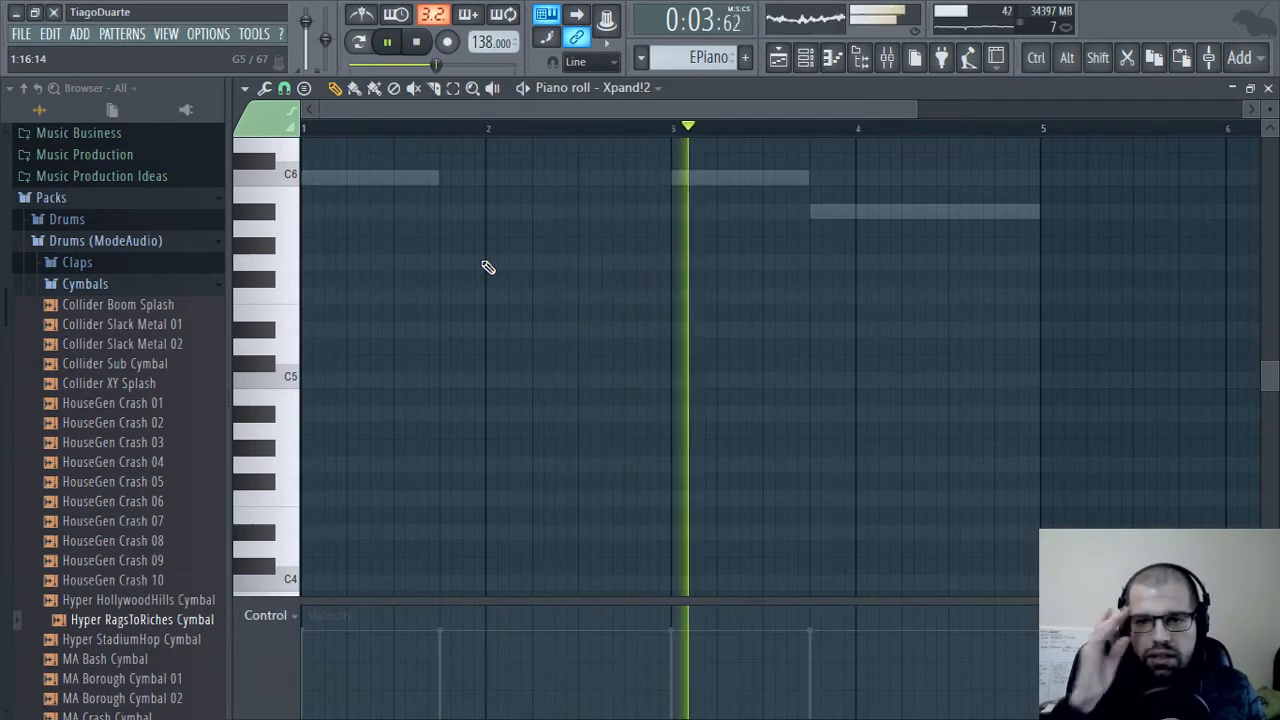
scroll(531, 306, "up", 6)
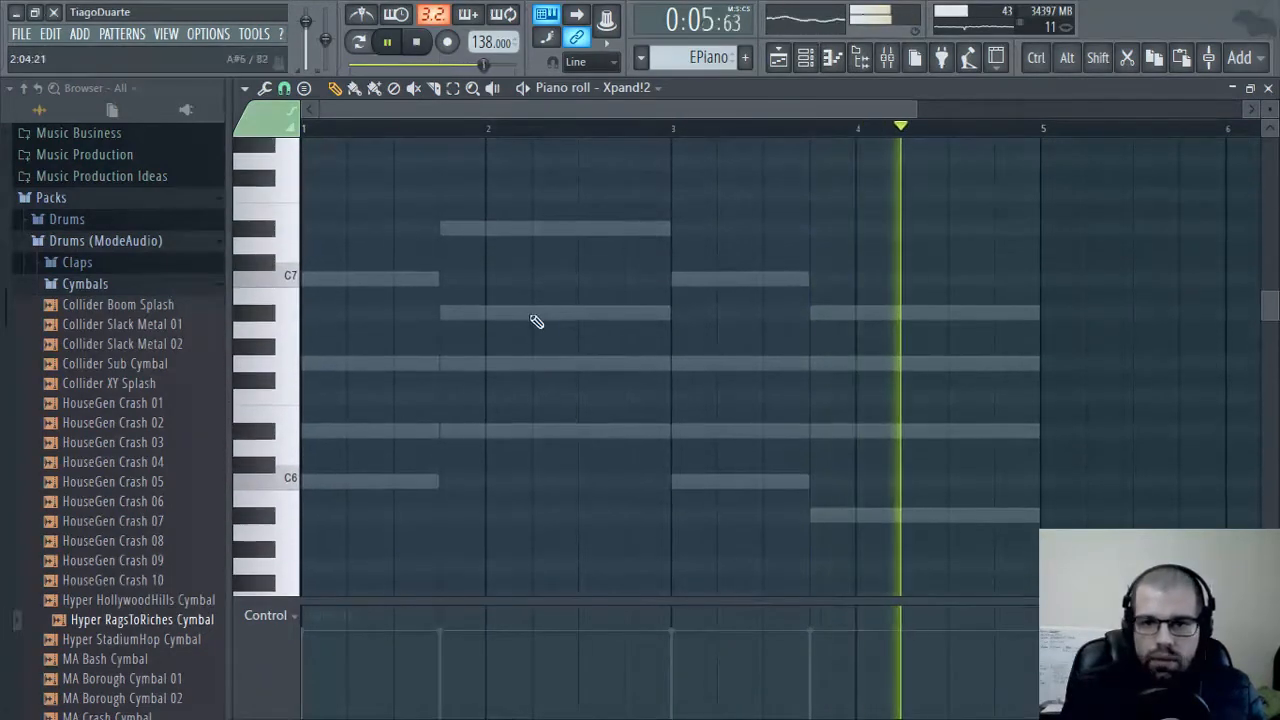
left_click(273, 431)
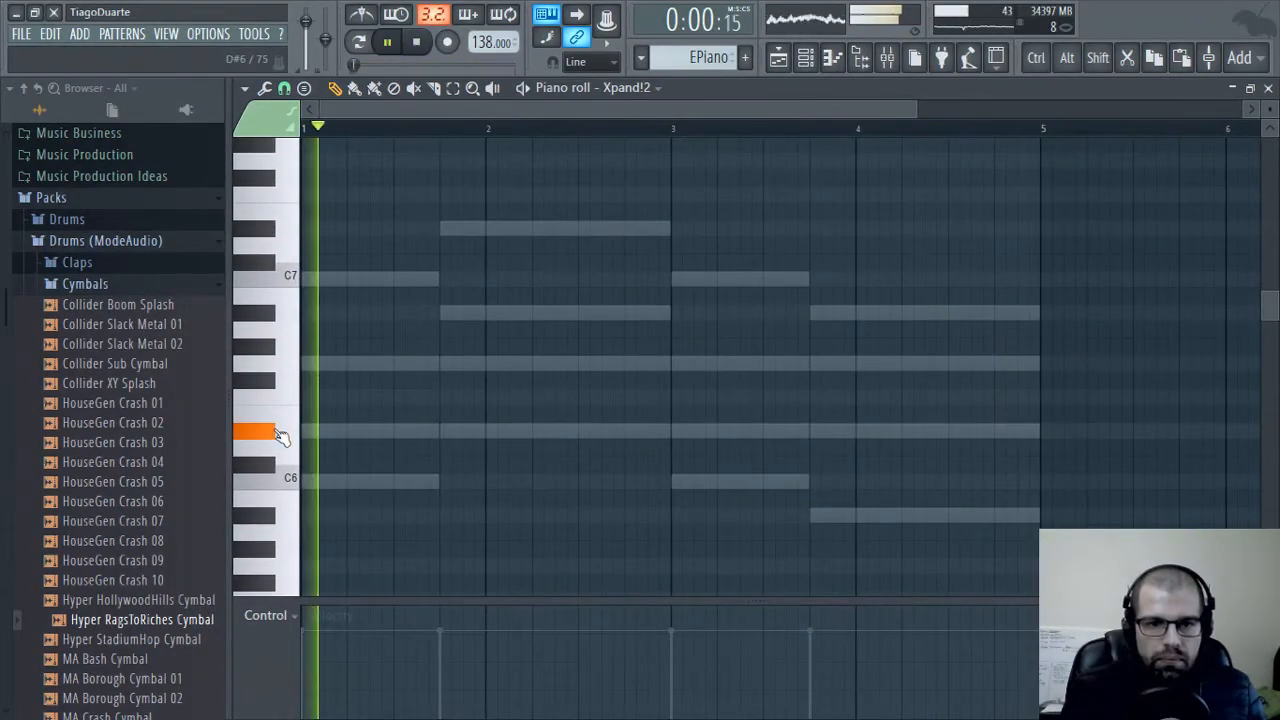
left_click(279, 367)
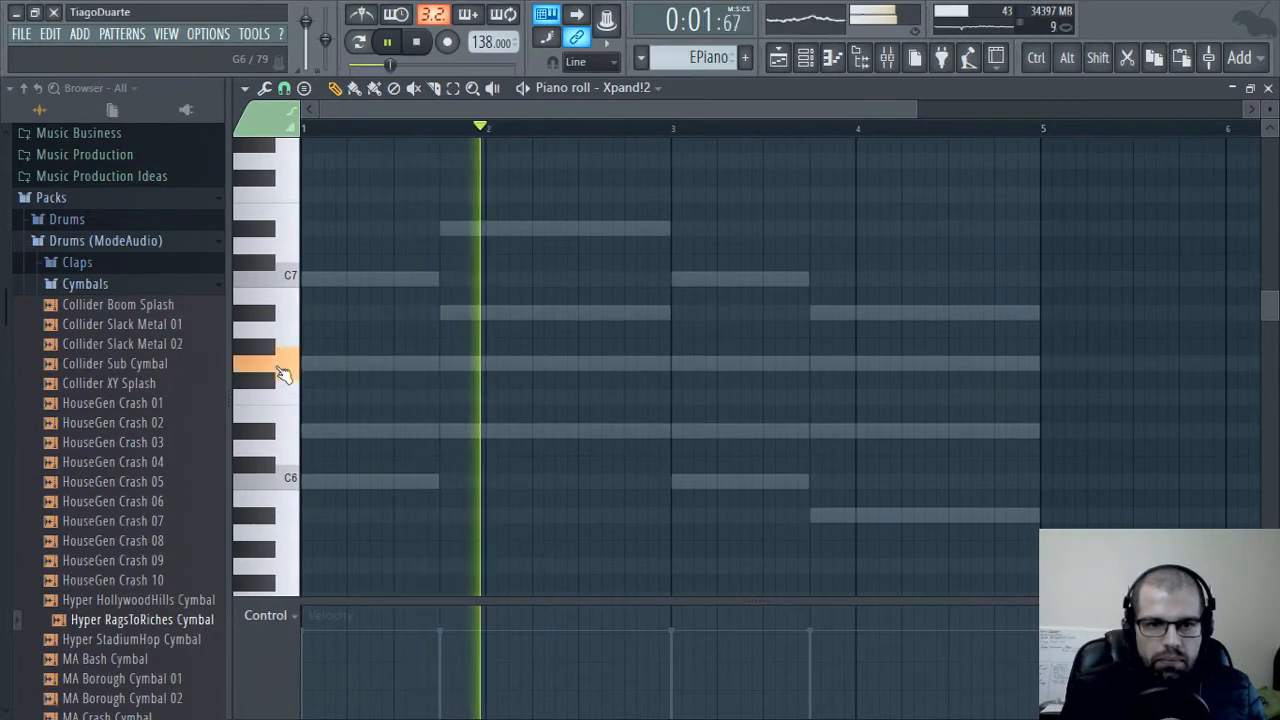
Enter a D#6 note two steps long at the start of bar 1, followed by a G6 ten steps long
left_click(304, 429)
left_click_drag(370, 368, 450, 368)
left_click_drag(341, 432, 321, 432)
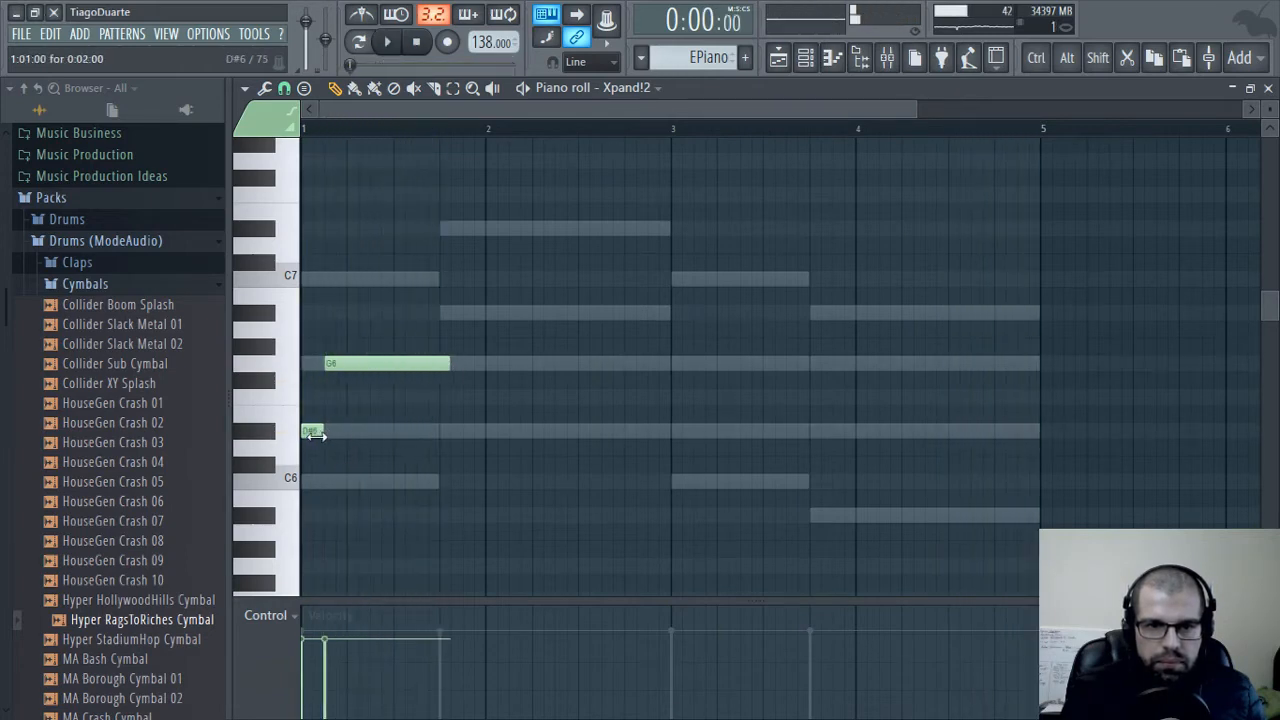
left_click_drag(449, 365, 440, 365)
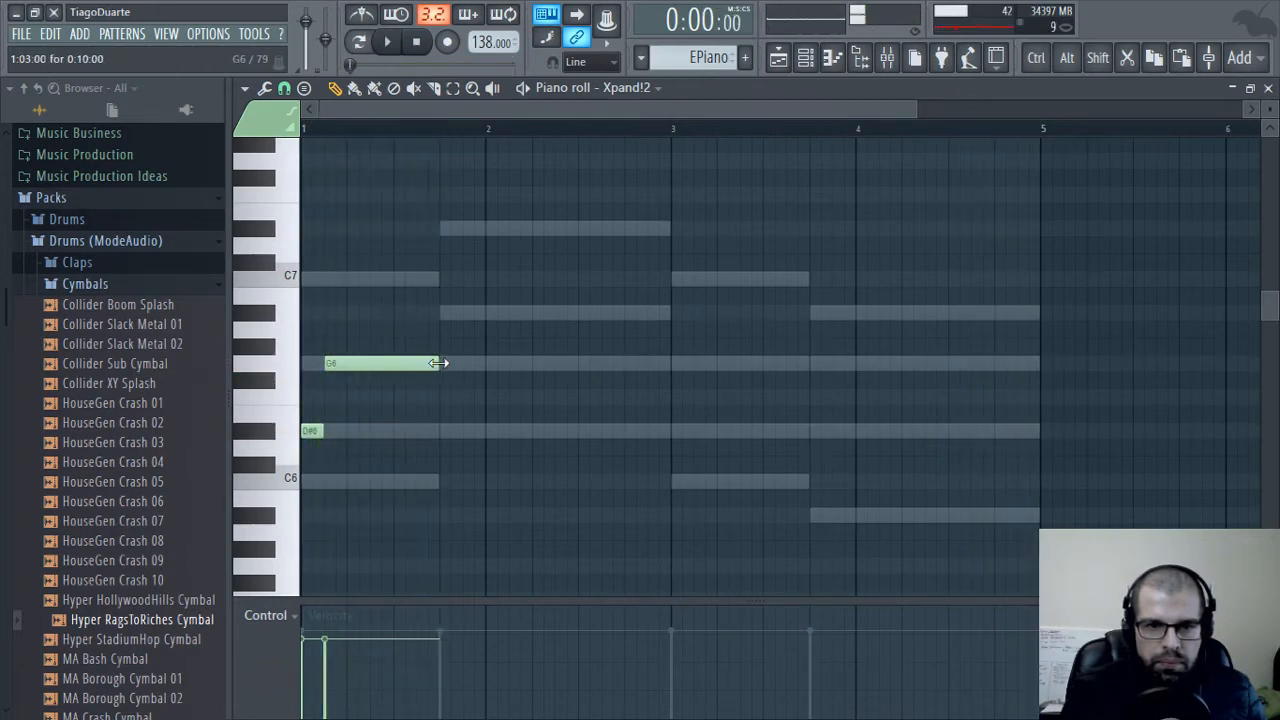
Add ten-step notes on A#6 at the second chord and on G6 at the start of bar 3
left_click(446, 314)
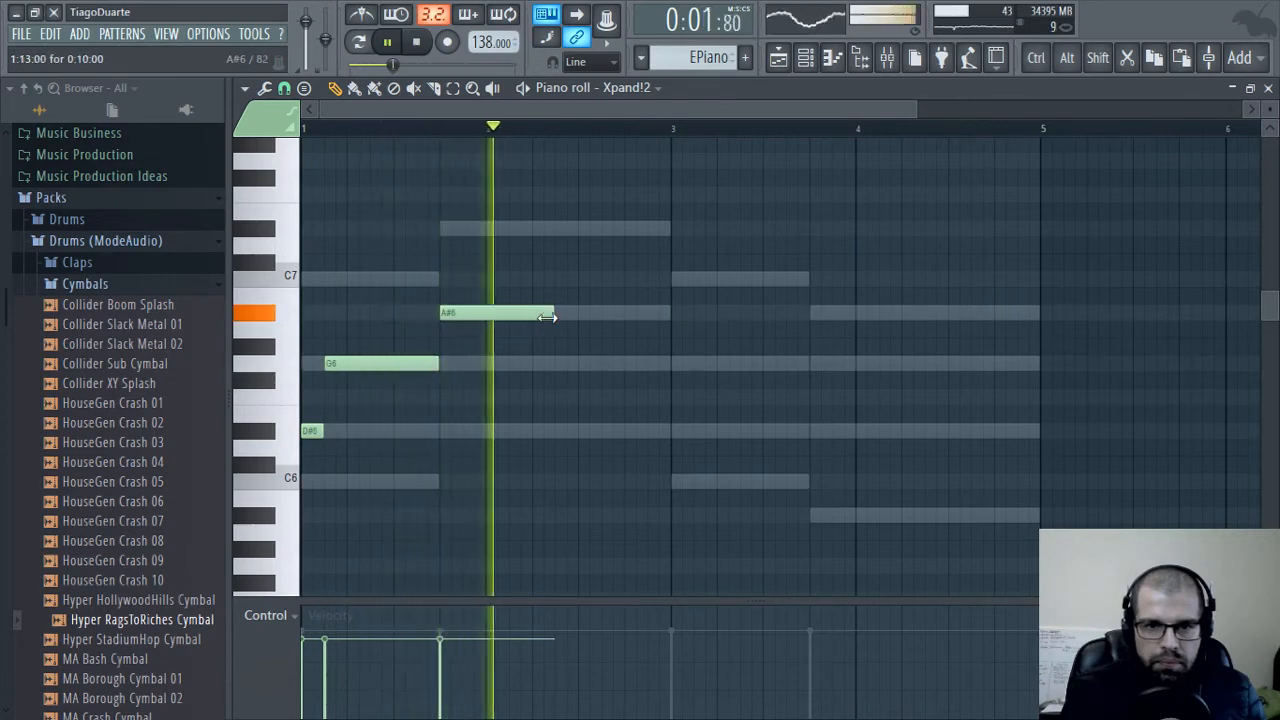
left_click(683, 364)
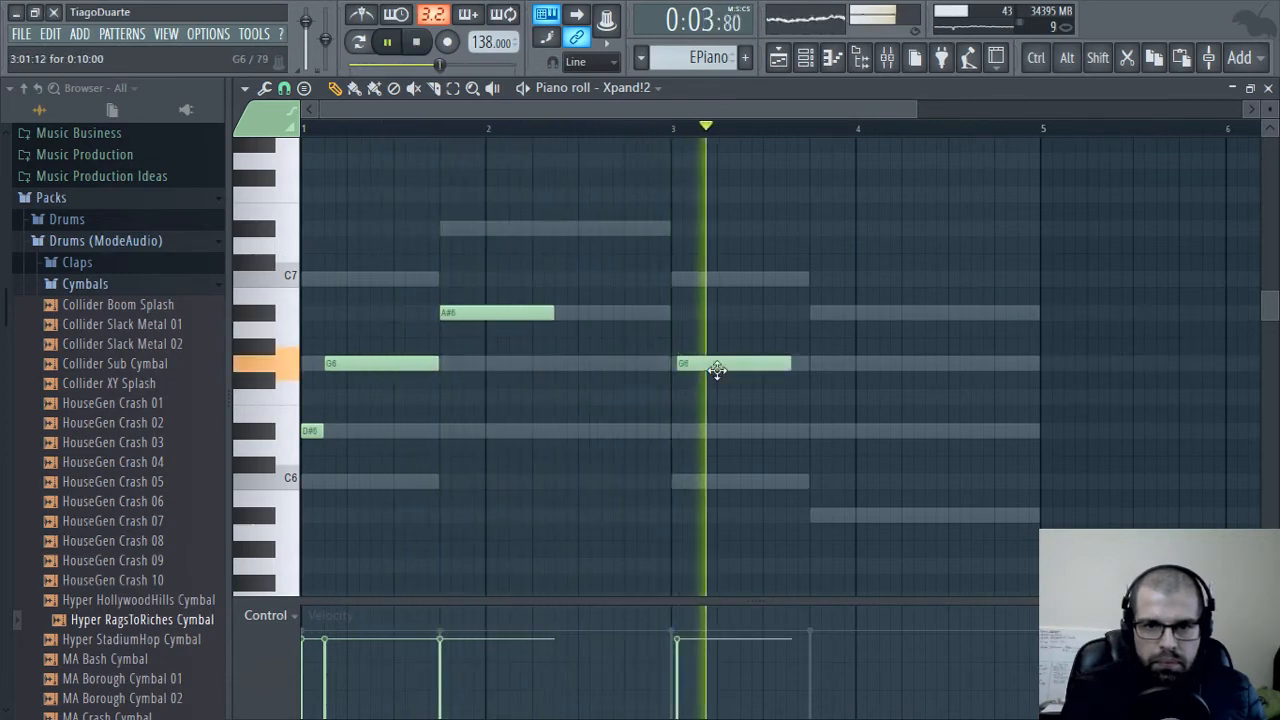
key("space")
left_click_drag(714, 367, 698, 365)
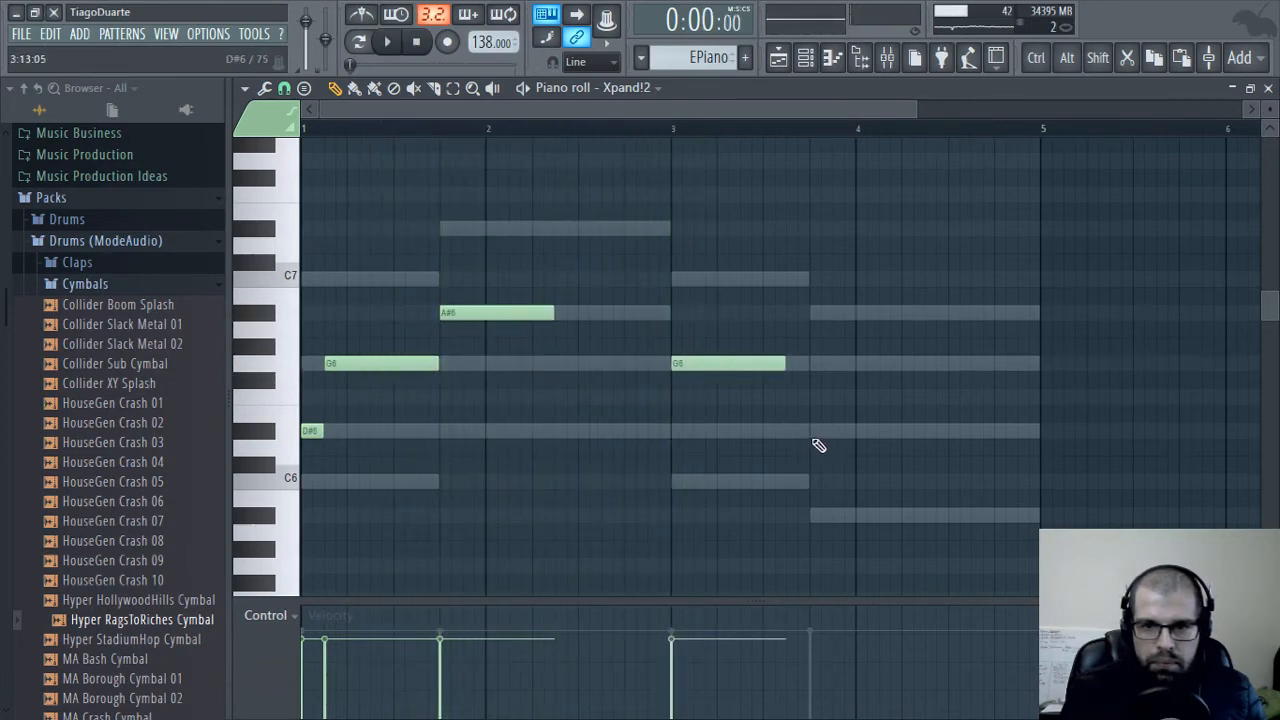
Add a ten-step A#5 note at the last chord and a two-step D#6 just before it
left_click(812, 432)
left_click_drag(852, 431, 849, 506)
left_click(789, 430)
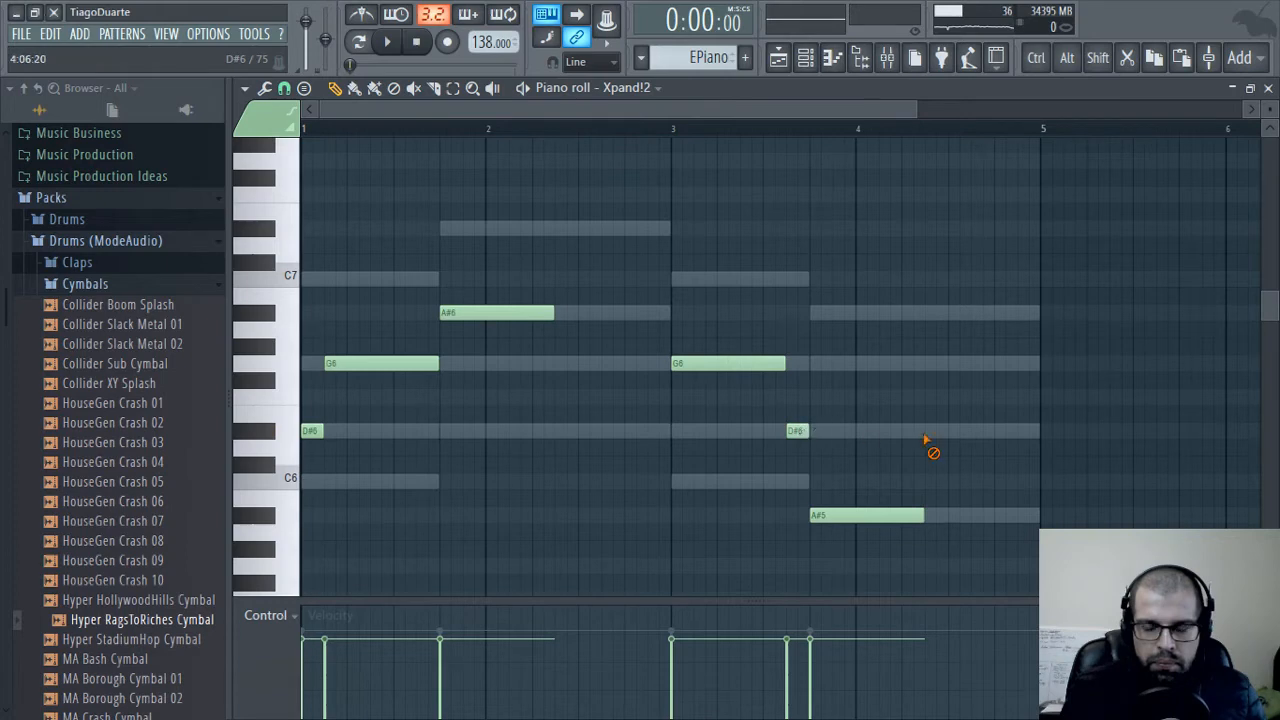
Play the melody, delete the short D#6 in bar 3 and raise the final A#5 note to D#6
key("space")
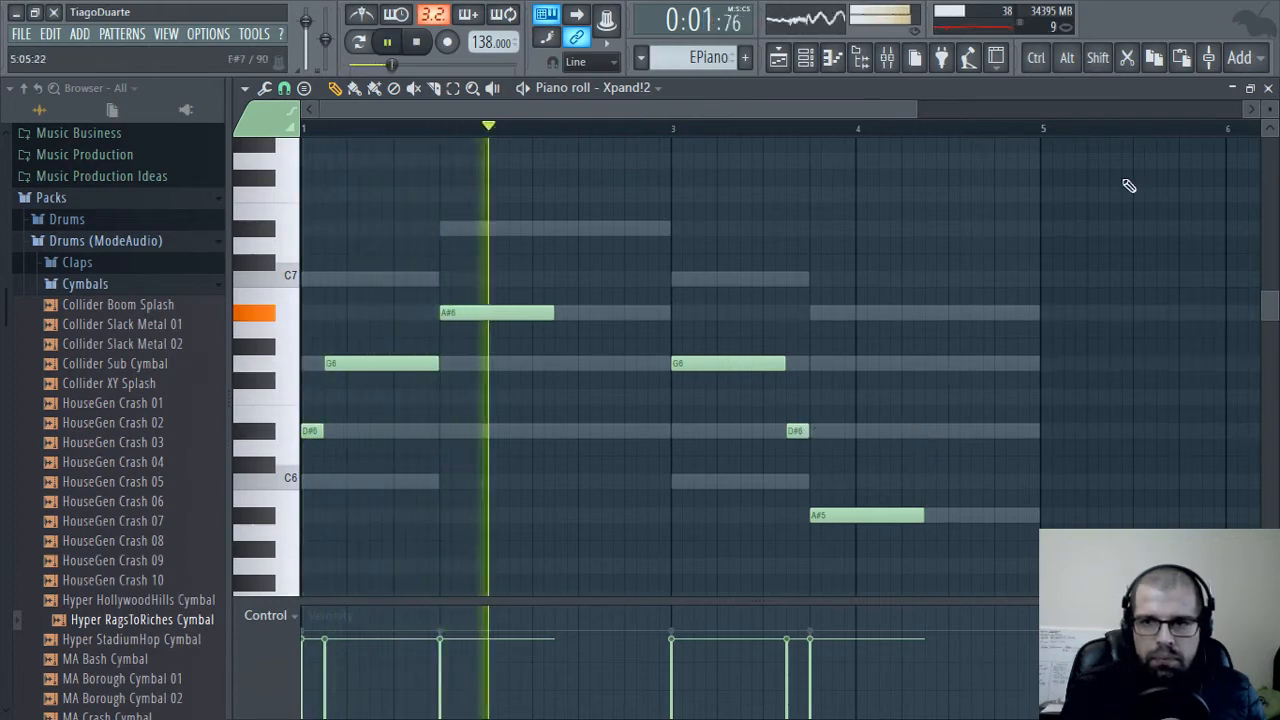
right_click(797, 431)
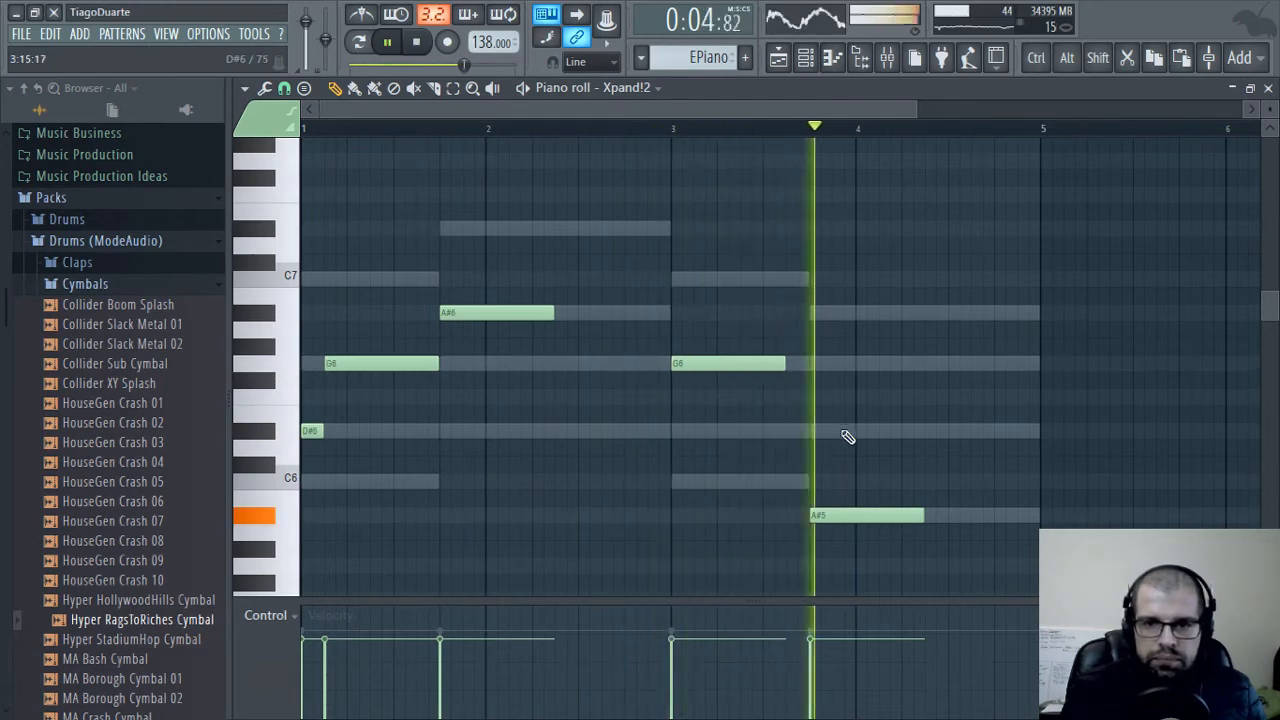
key("space")
left_click_drag(829, 514, 845, 422)
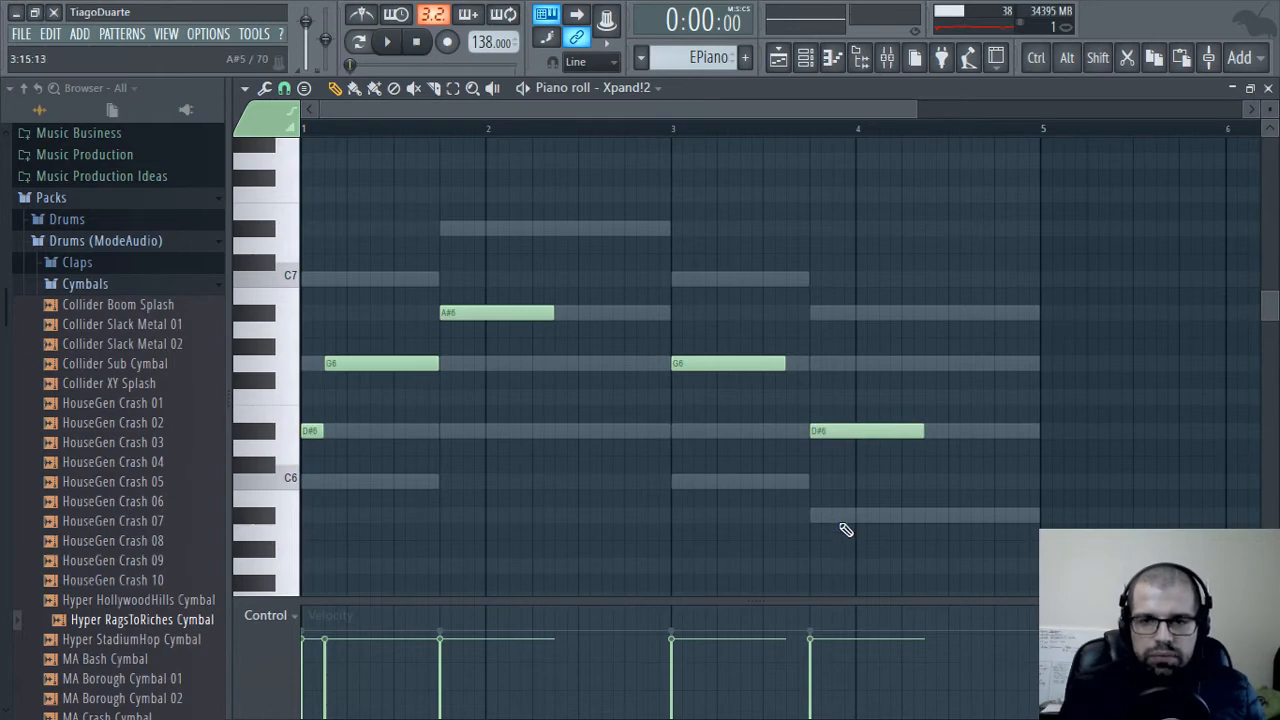
During playback, shift the bar 3 G6 two steps later and place a two-step C7 at the start of bar 3
key("space")
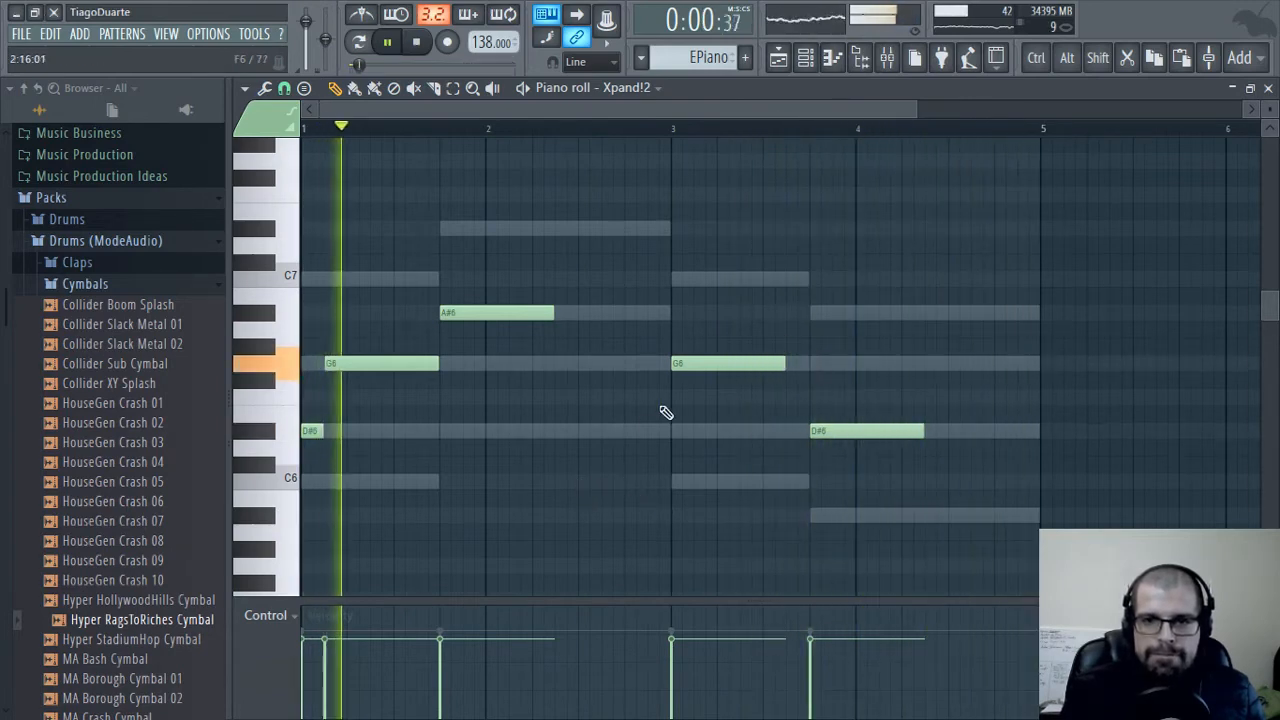
left_click_drag(698, 368, 721, 368)
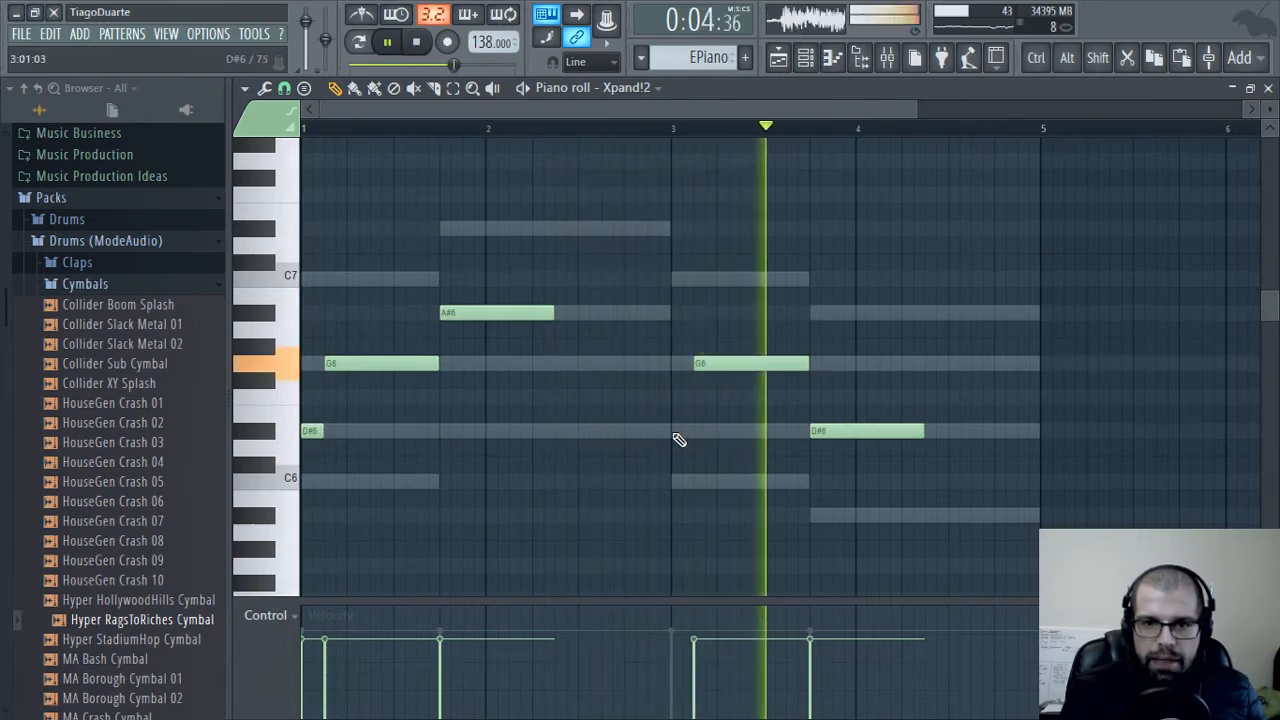
left_click(686, 280)
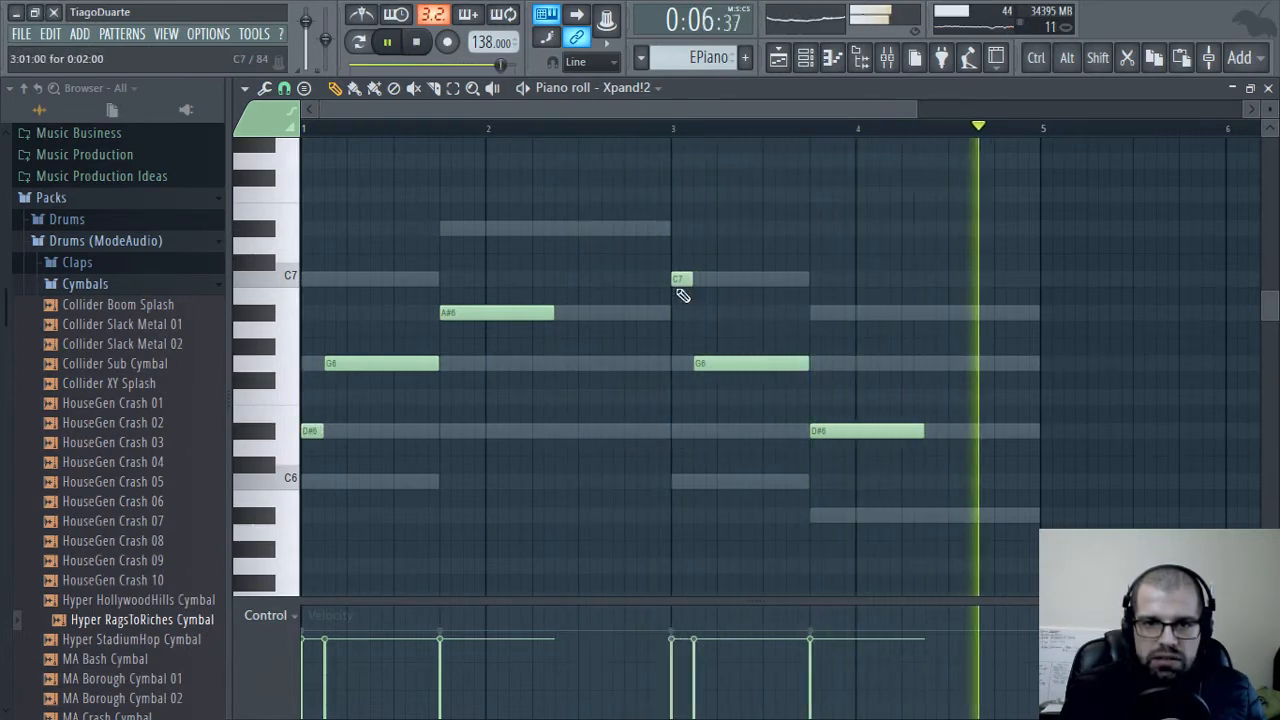
Compare the two-note figures opening bars 1 and 3 by selecting each in turn, and close the piano roll
left_click_drag(321, 472, 403, 324)
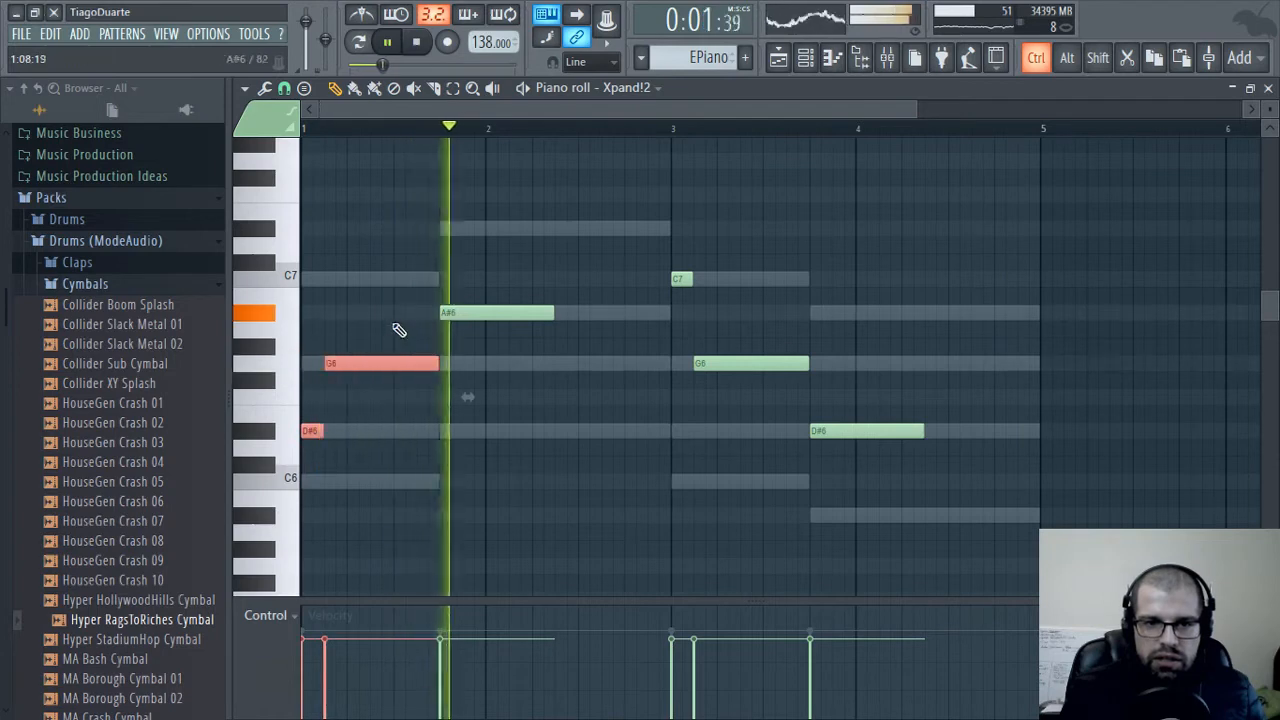
left_click(350, 480, "ctrl")
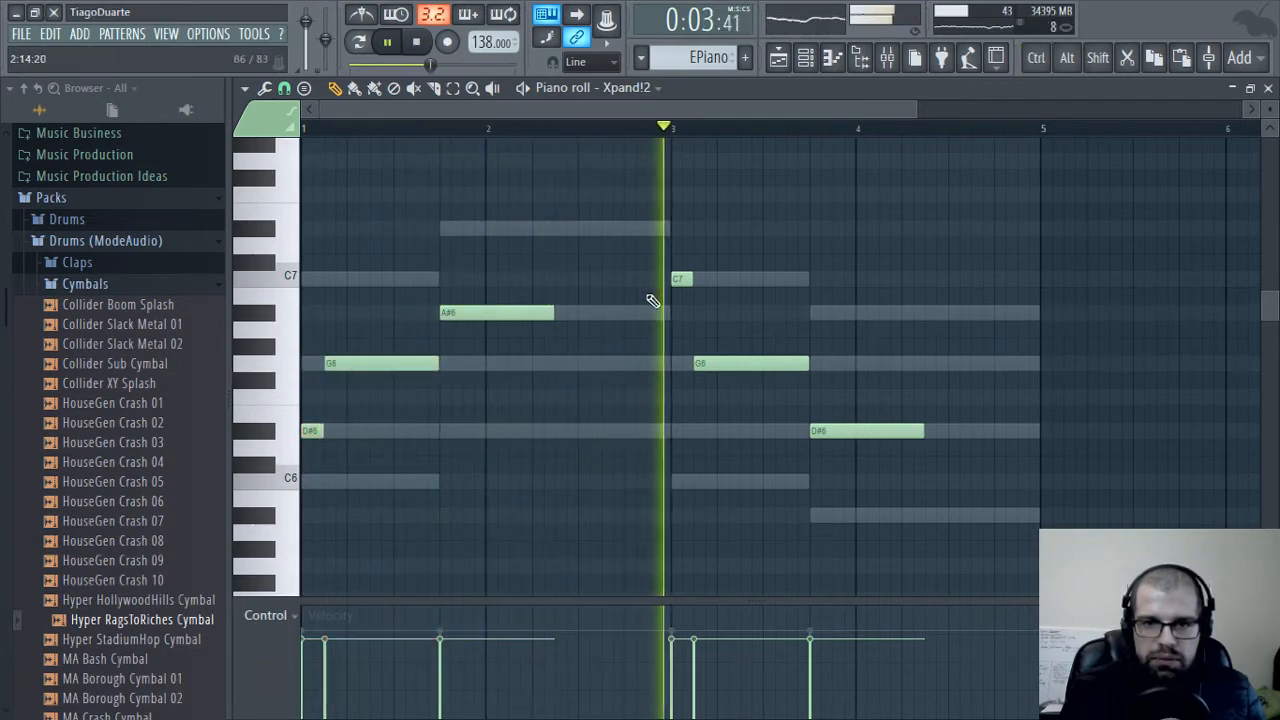
left_click_drag(662, 204, 709, 408)
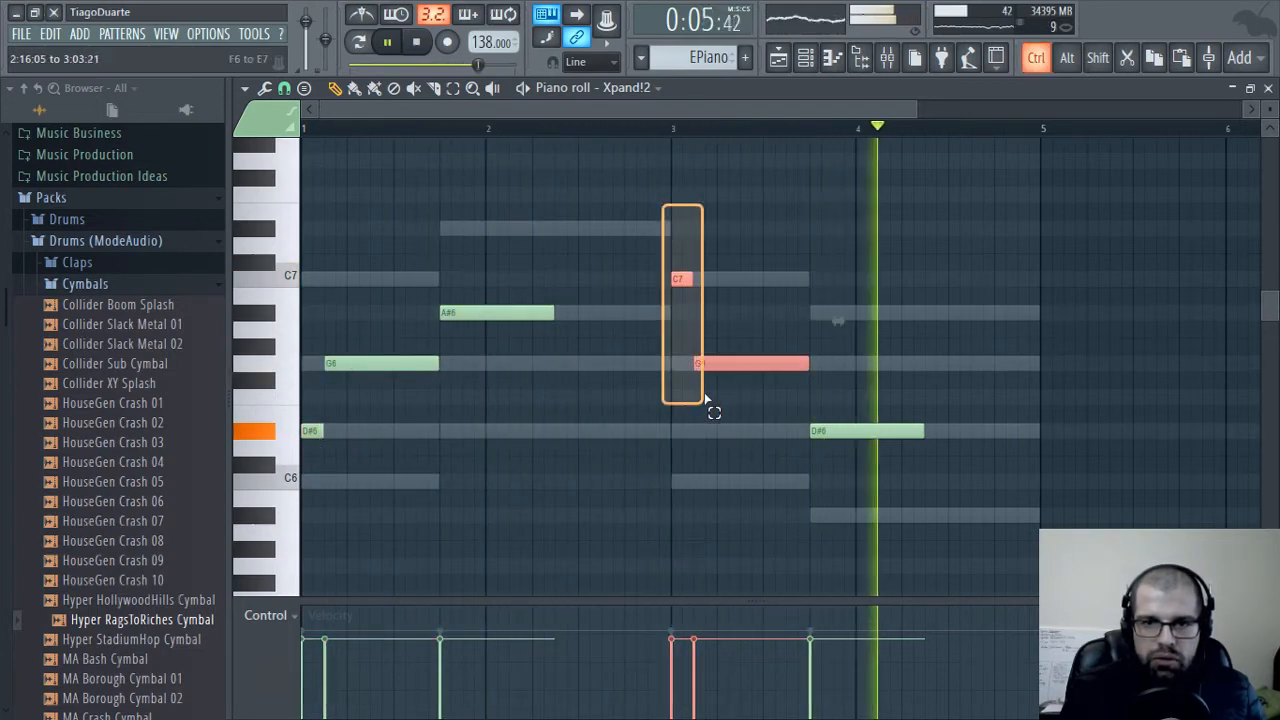
left_click(798, 233, "ctrl")
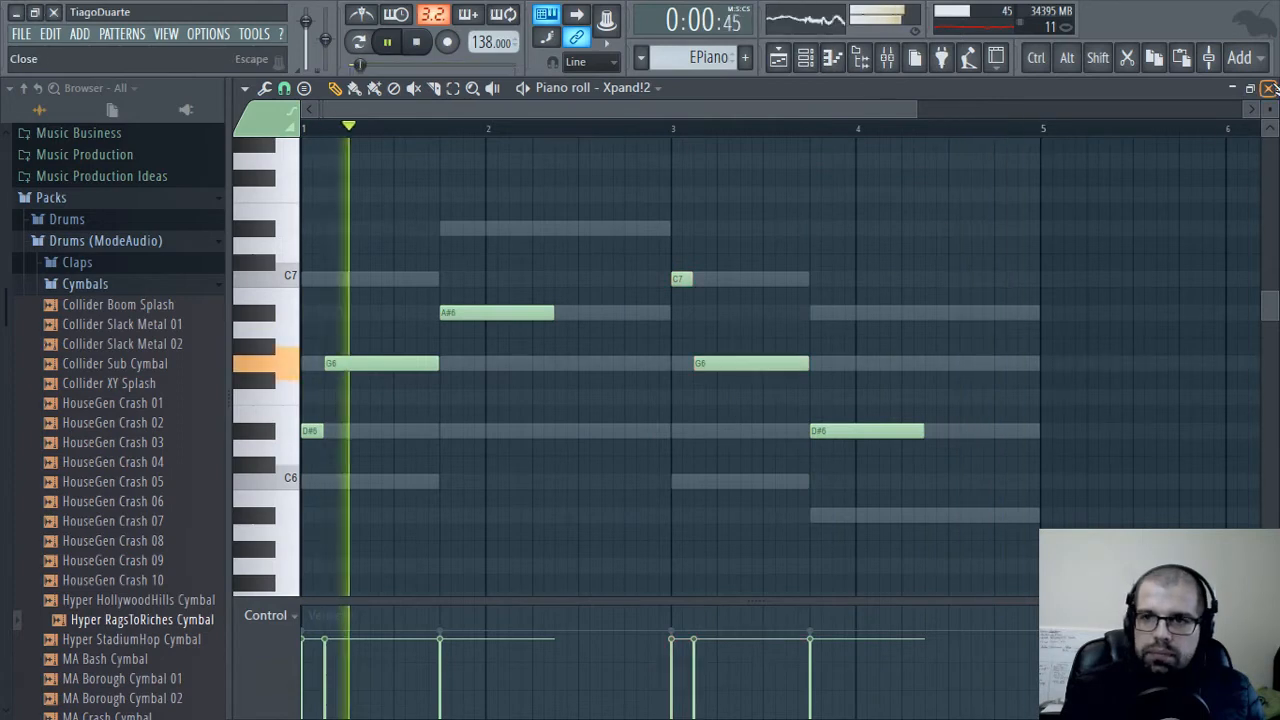
left_click(1268, 88)
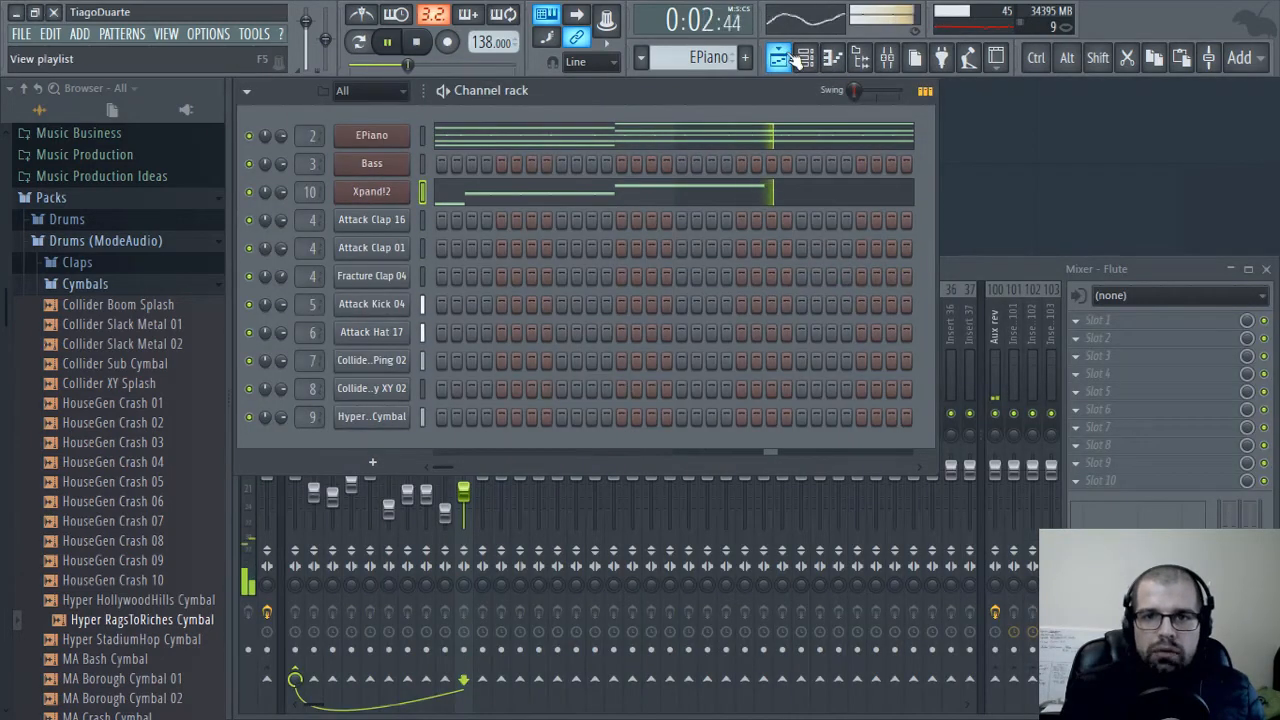
Rename the Xpand!2 channel as Flute
right_click(395, 199)
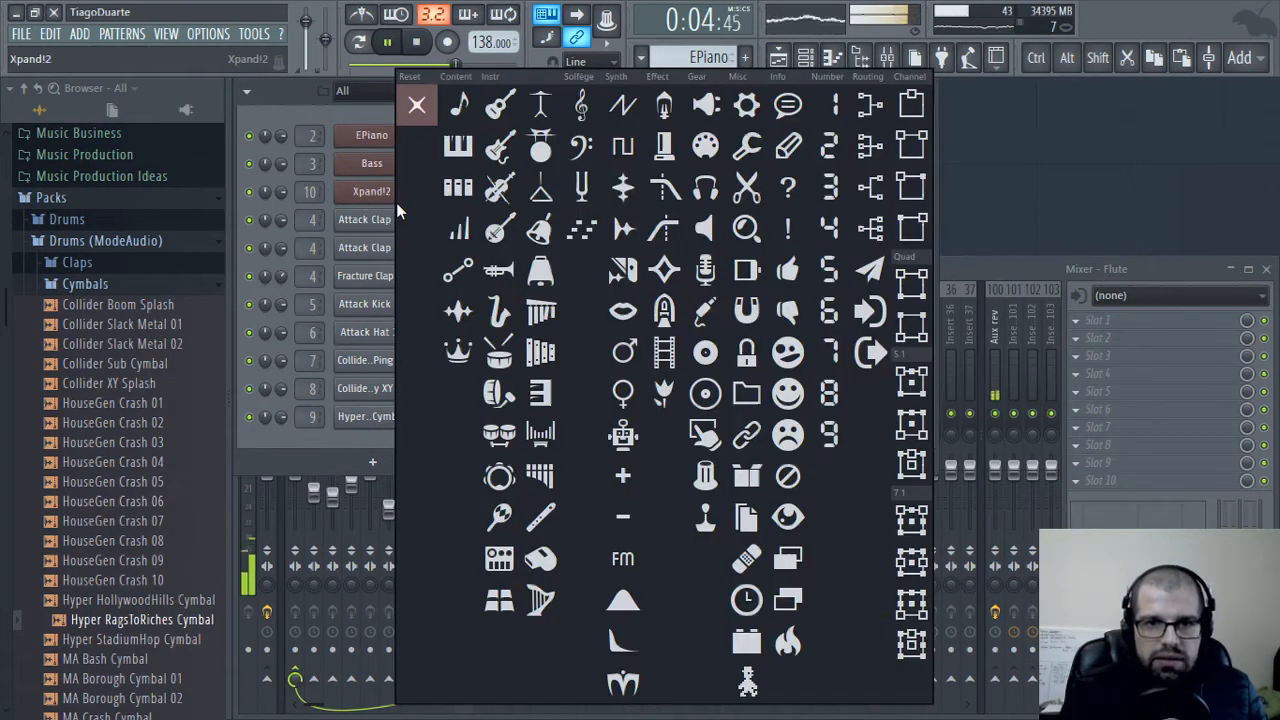
left_click(397, 203)
middle_click(371, 192)
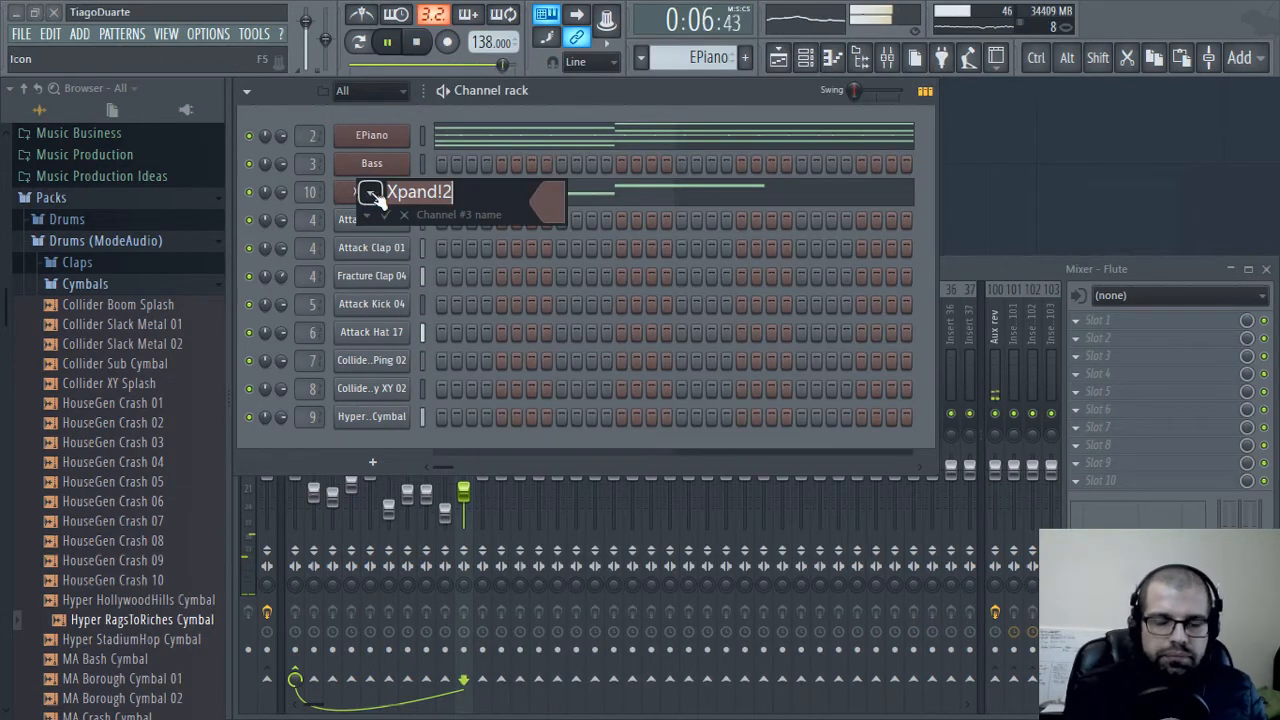
type("Fky")
key("BackSpace")
key("BackSpace")
key("BackSpace")
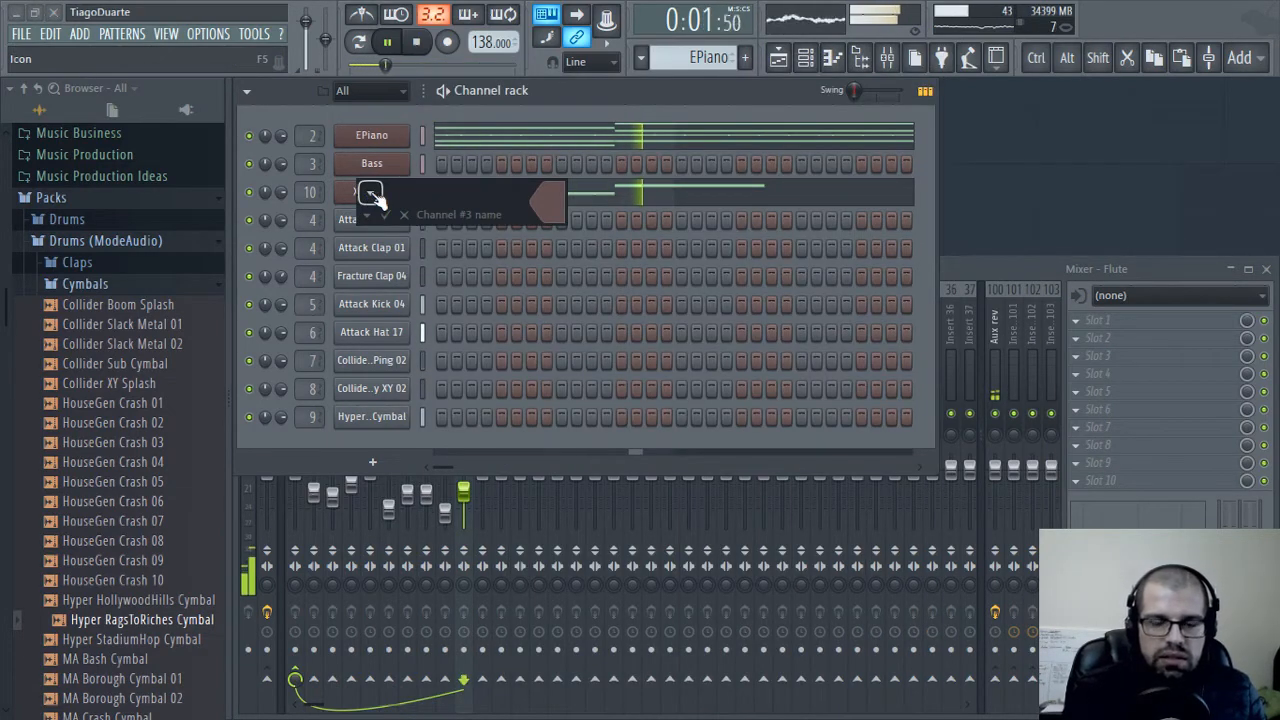
type("Flute")
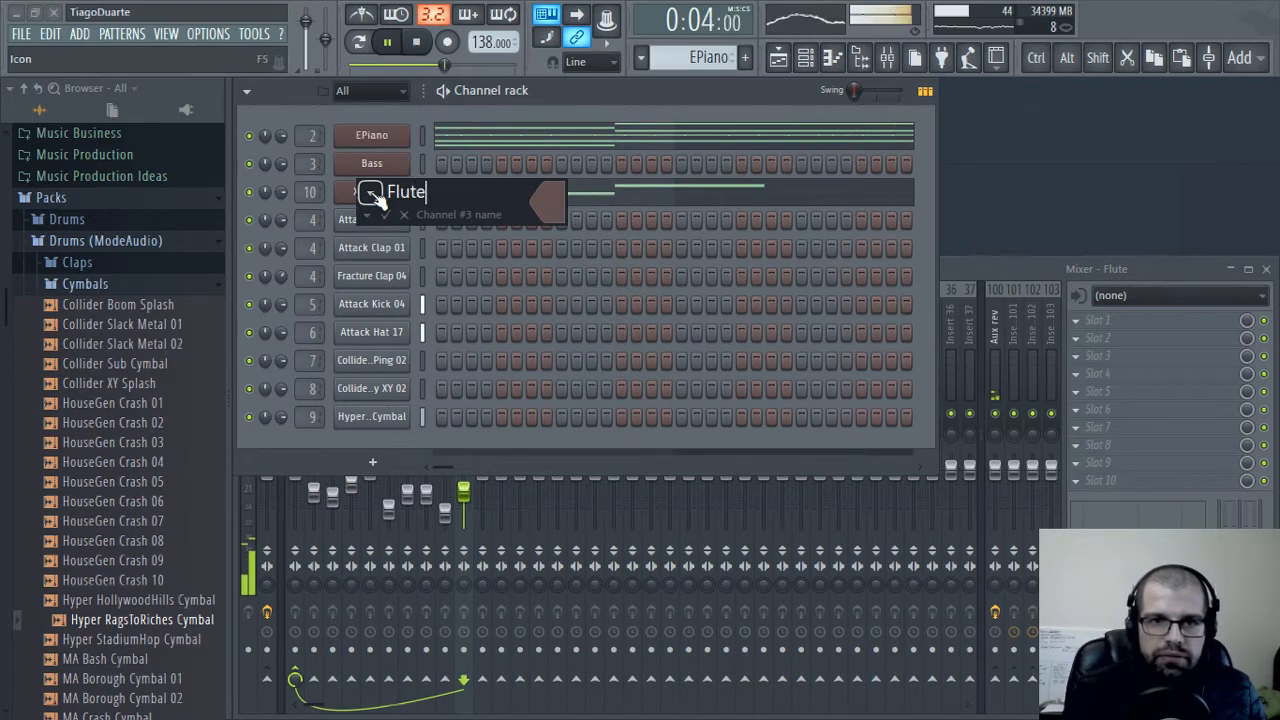
key("Return")
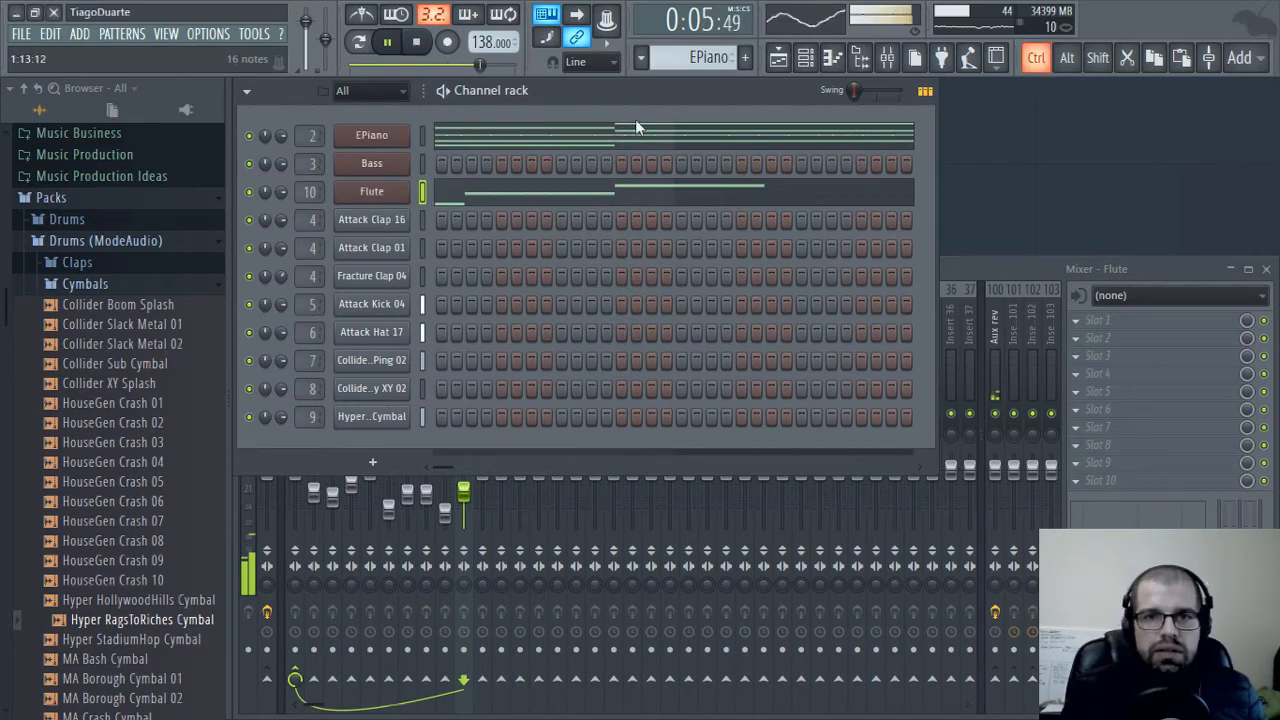
Cut the flute melody from the EPiano pattern and paste it into a new pattern named Flute
key("ctrl+x")
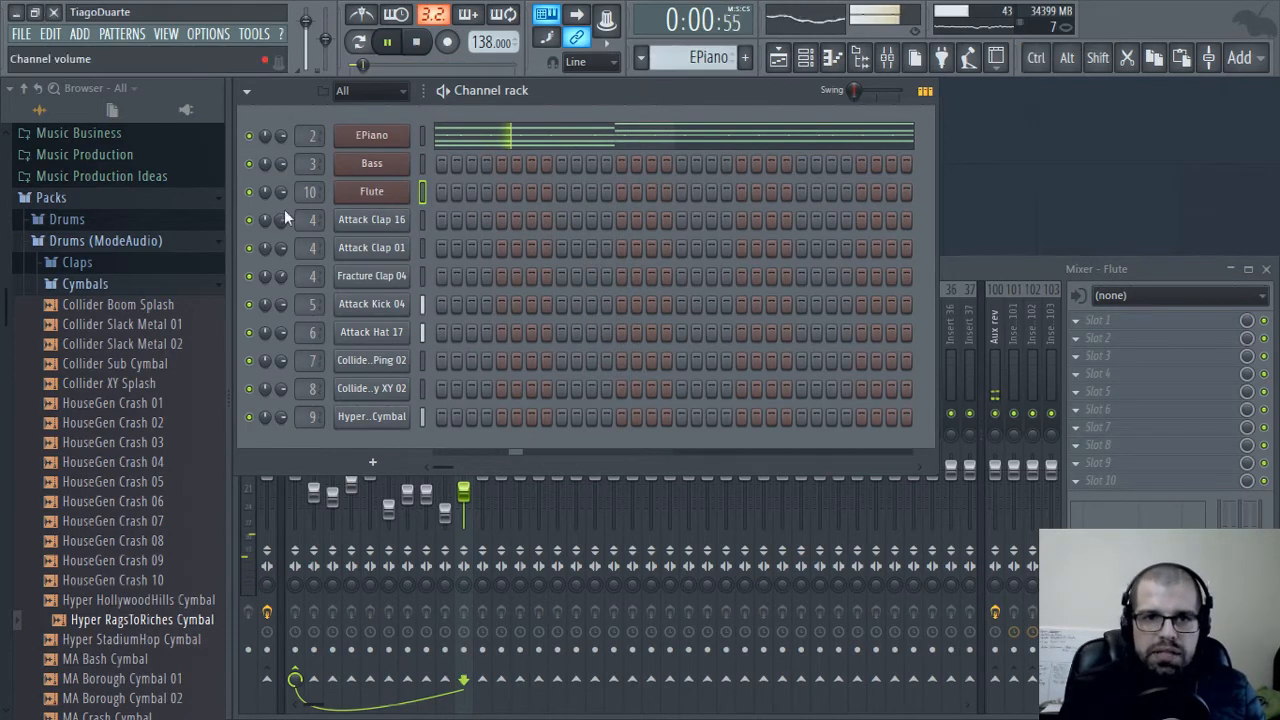
key("space")
key("F4")
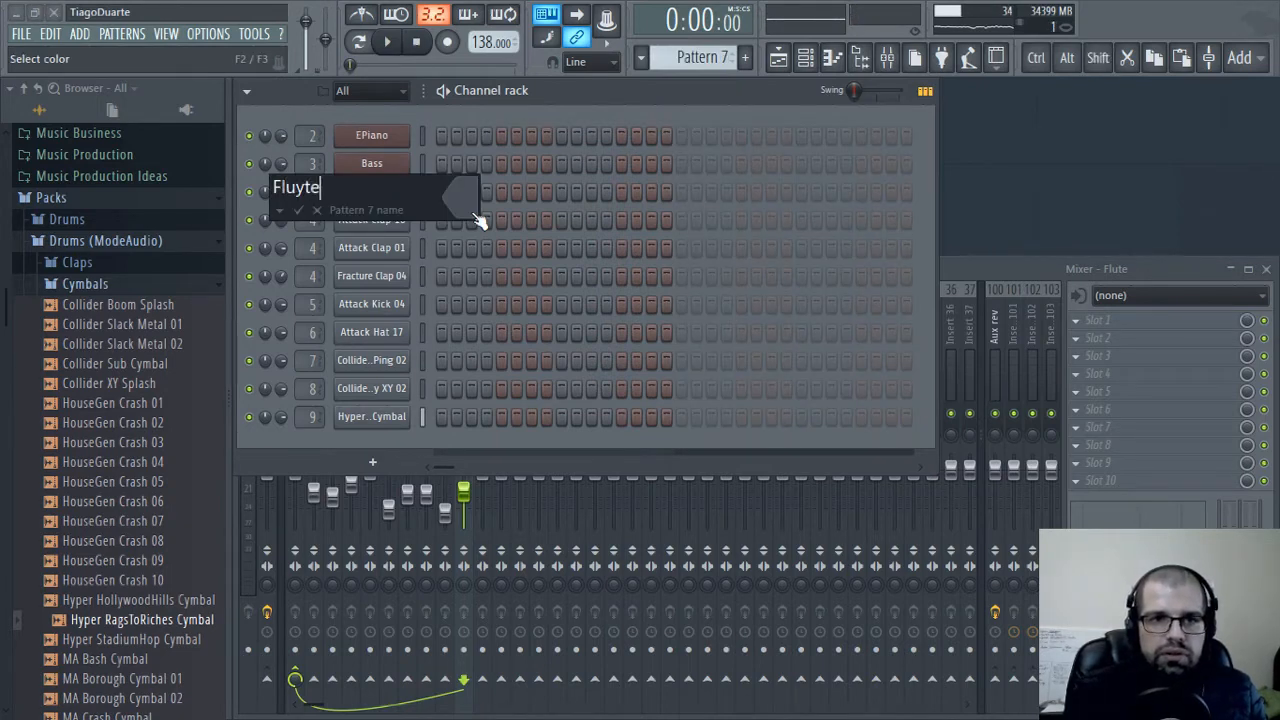
type("Flute")
key("Return")
key("ctrl+v")
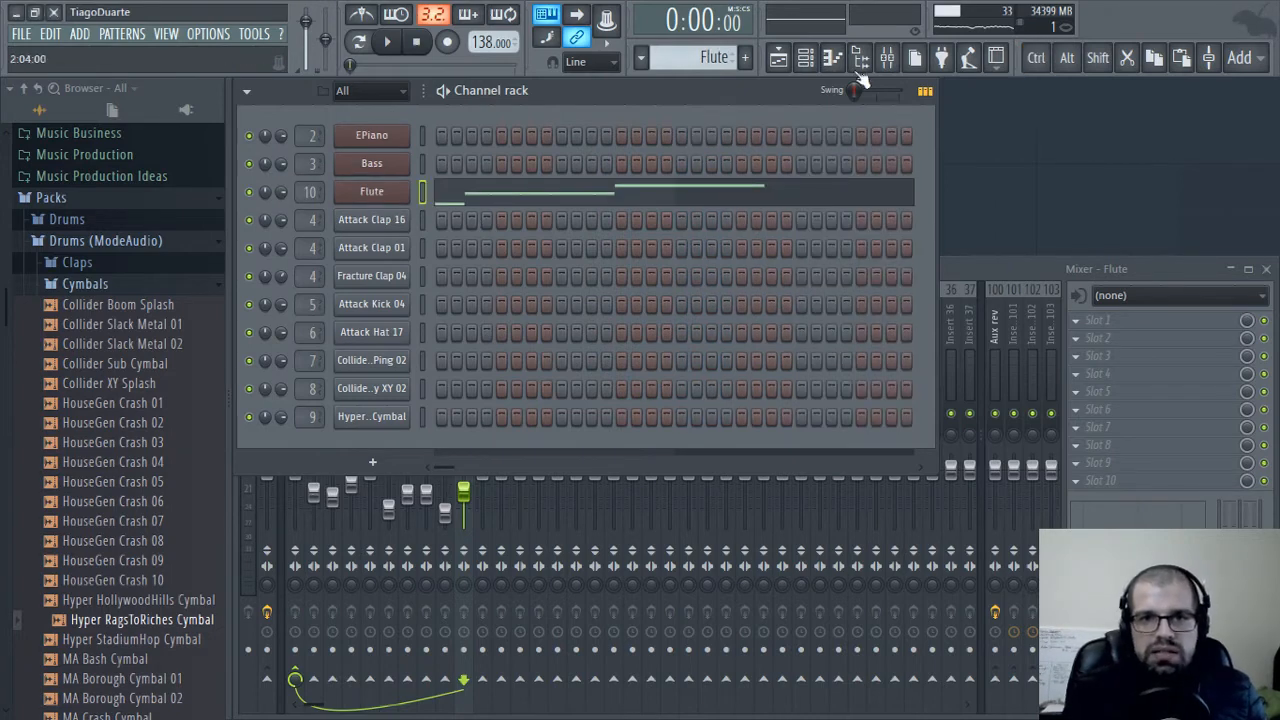
Place the Flute pattern on playlist Track 7 at bar 1 and extend the clip to the start of bar 9
left_click(786, 56)
left_click(356, 477)
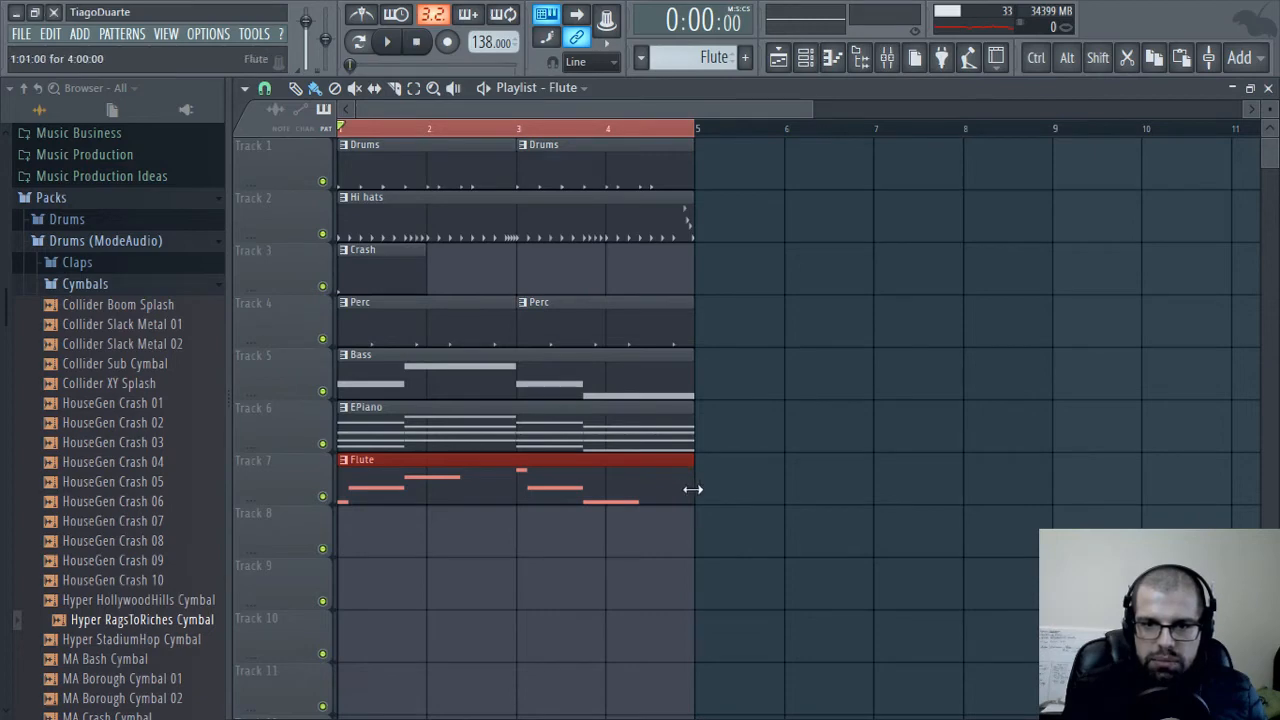
left_click_drag(693, 489, 1040, 488)
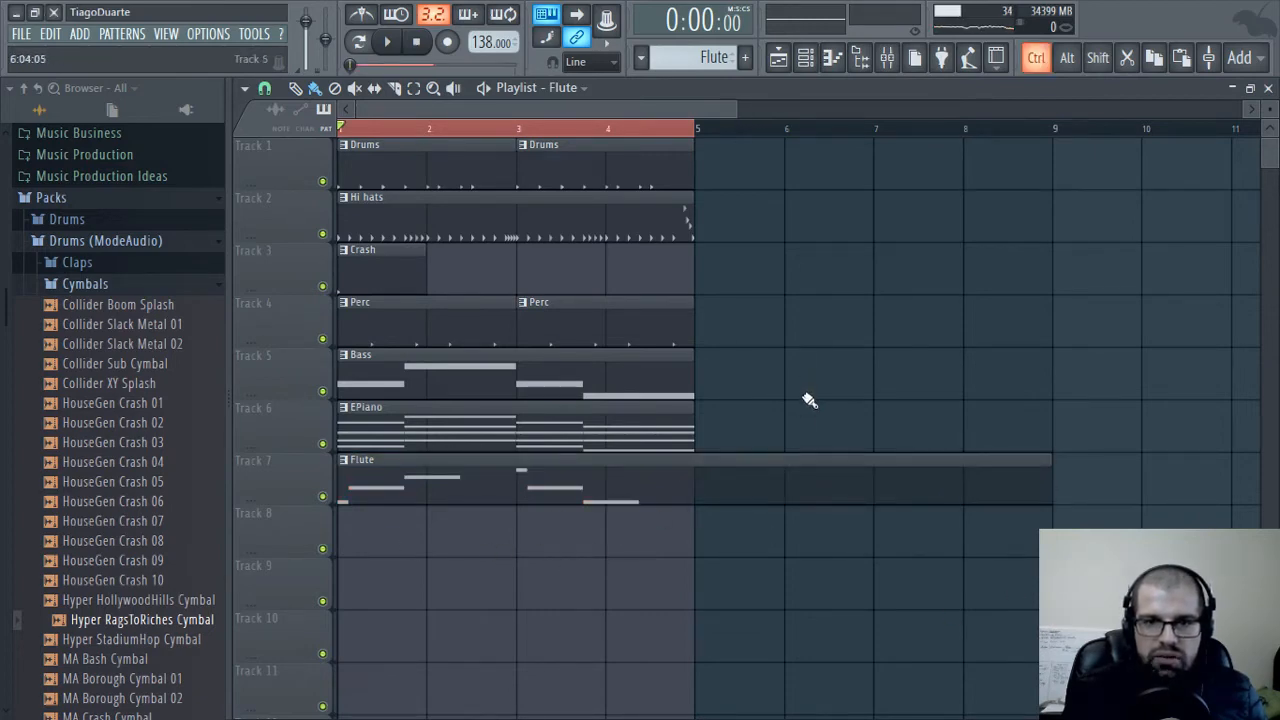
Duplicate the clips on Tracks 1 to 6 to bar 5, select bars 1 through 8 for looping and play the arrangement
left_click_drag(792, 450, 340, 138)
left_click_drag(414, 180, 764, 172)
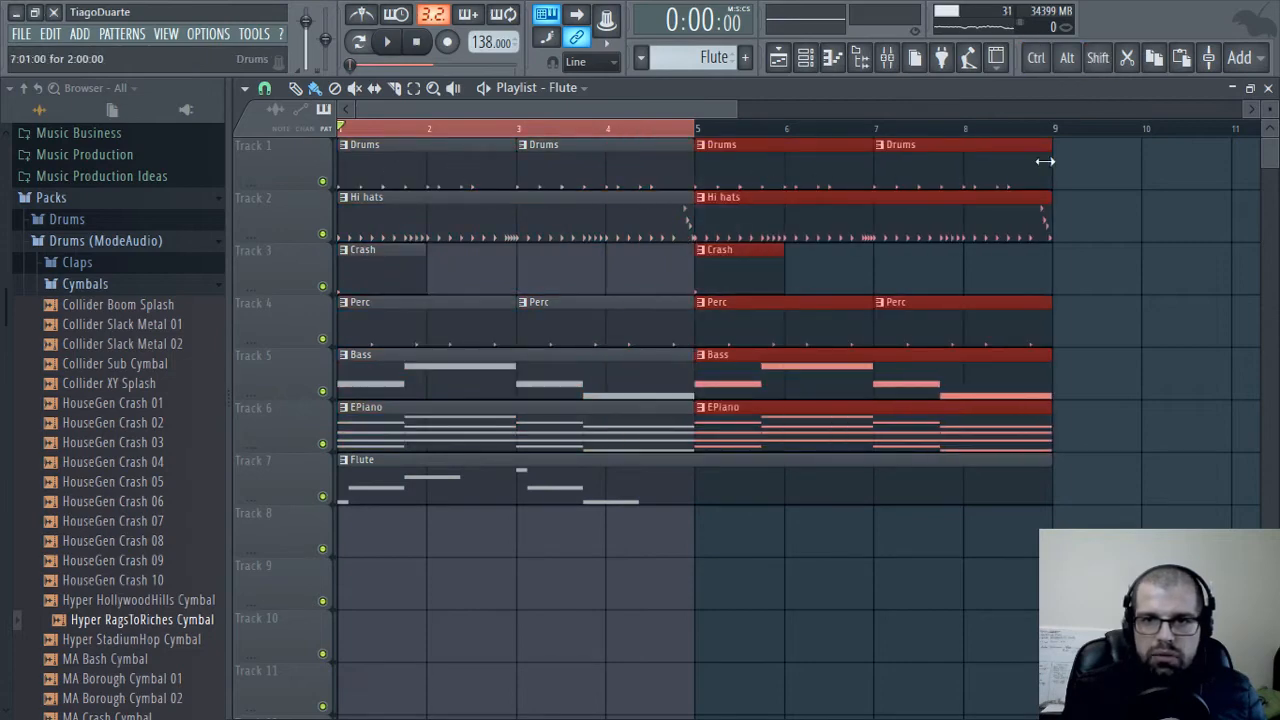
left_click_drag(1048, 131, 345, 150)
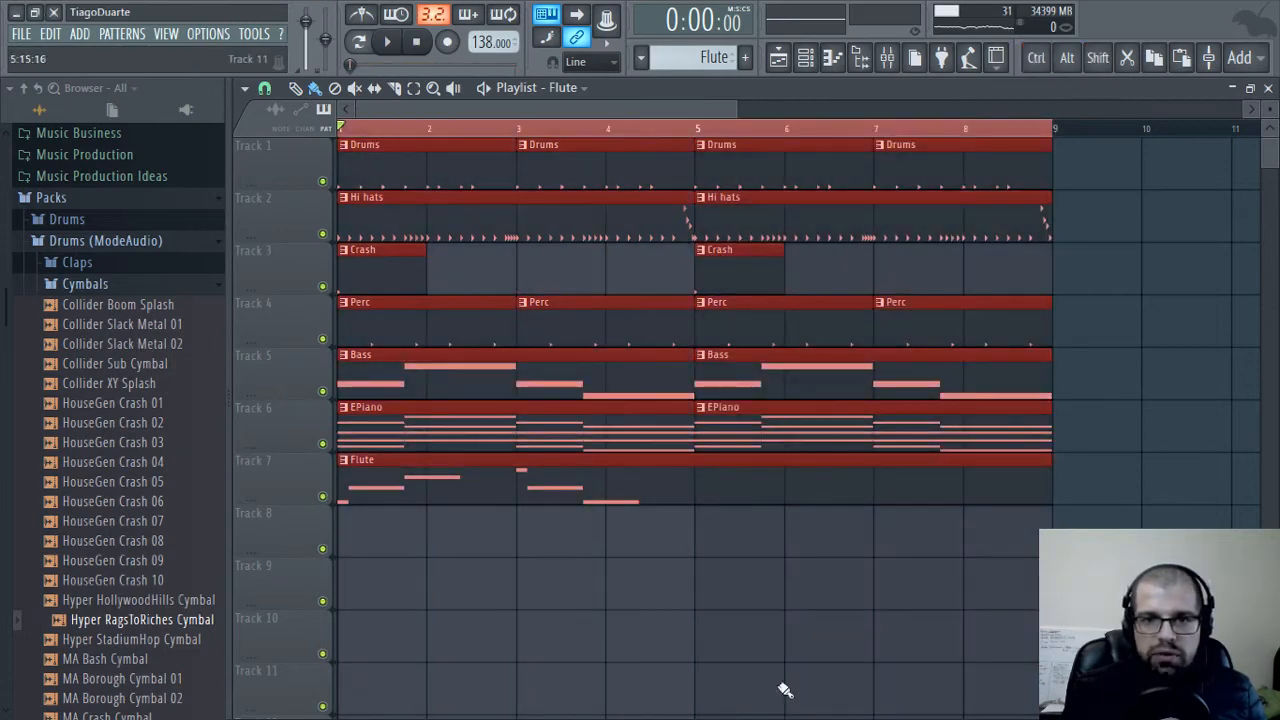
right_click(784, 679)
key("space")
left_click(1268, 89)
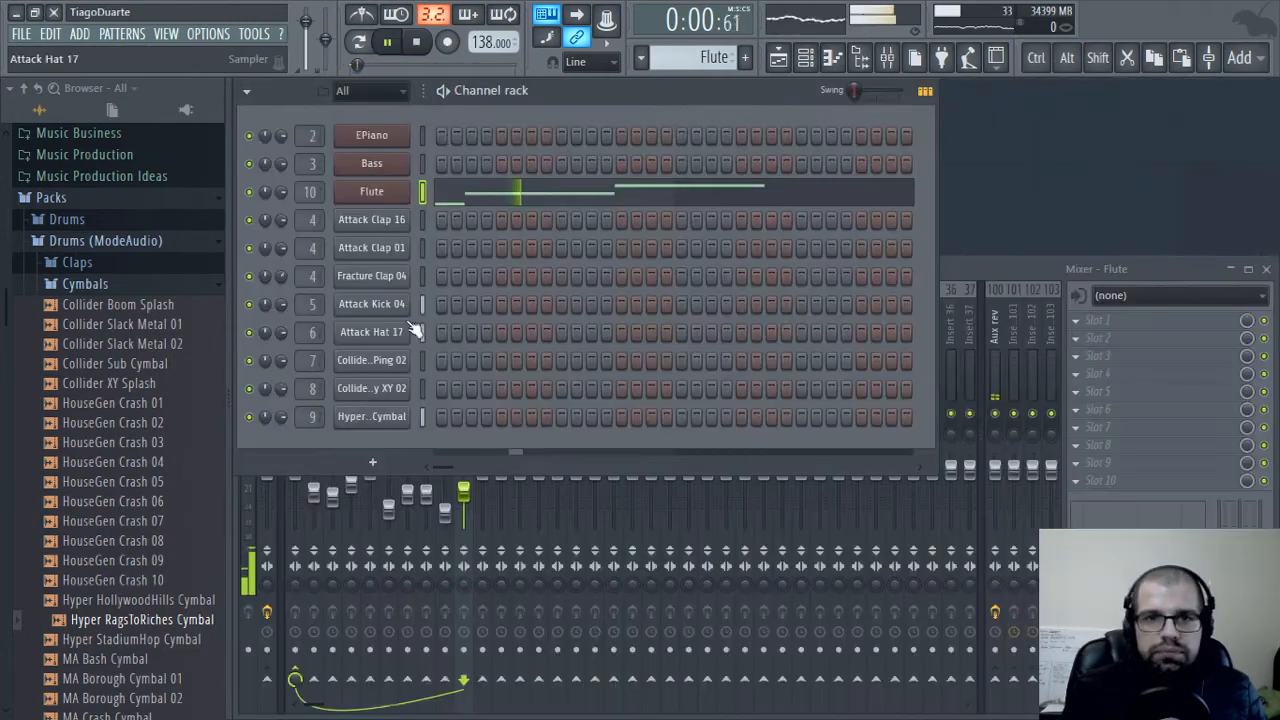
Copy the four-bar flute melody to bar 5 in the piano roll and listen to it with the beat
left_click(588, 199)
scroll(855, 400, "down", 3)
left_click_drag(784, 172, 228, 515)
left_click_drag(308, 430, 780, 434)
left_click(834, 480)
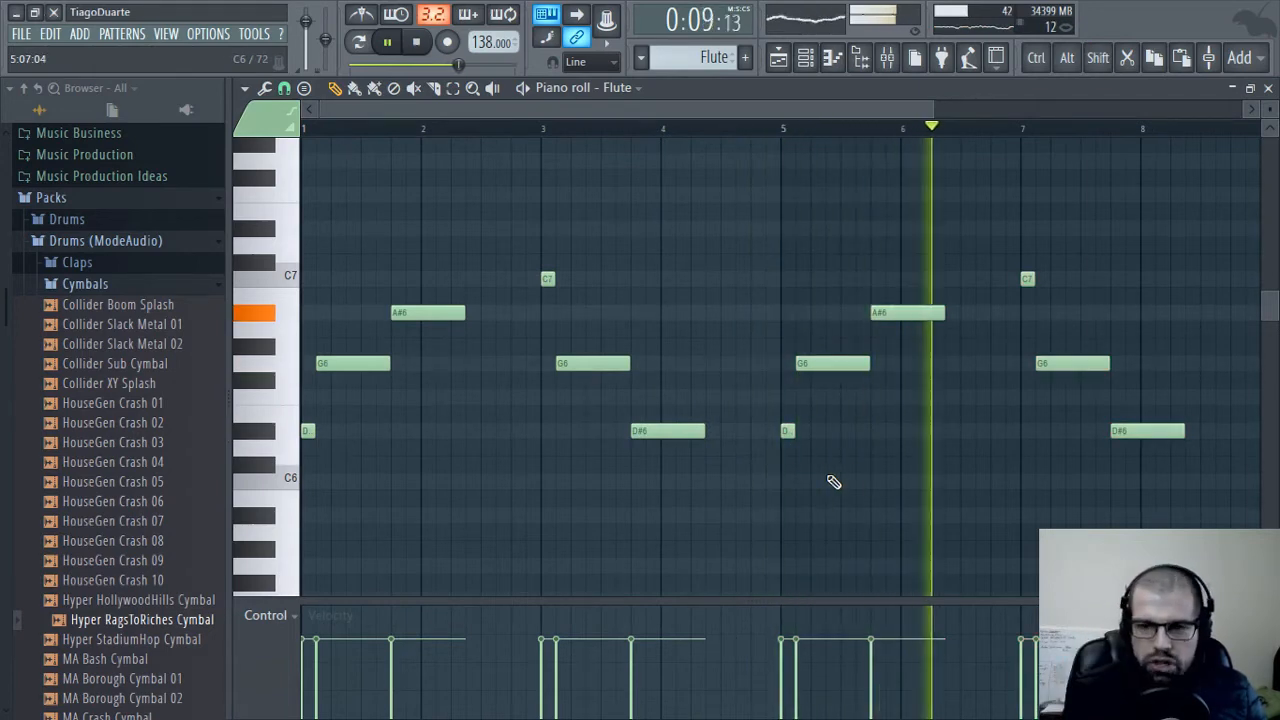
key("space")
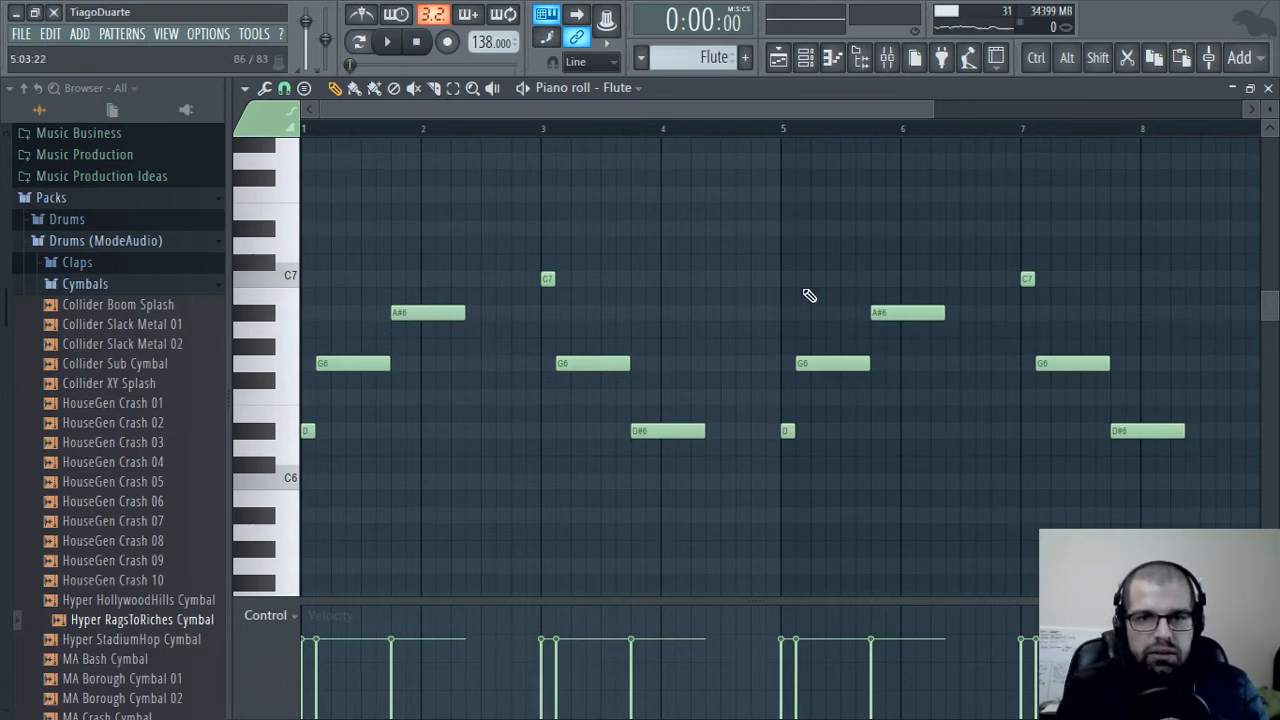
left_click(1268, 90)
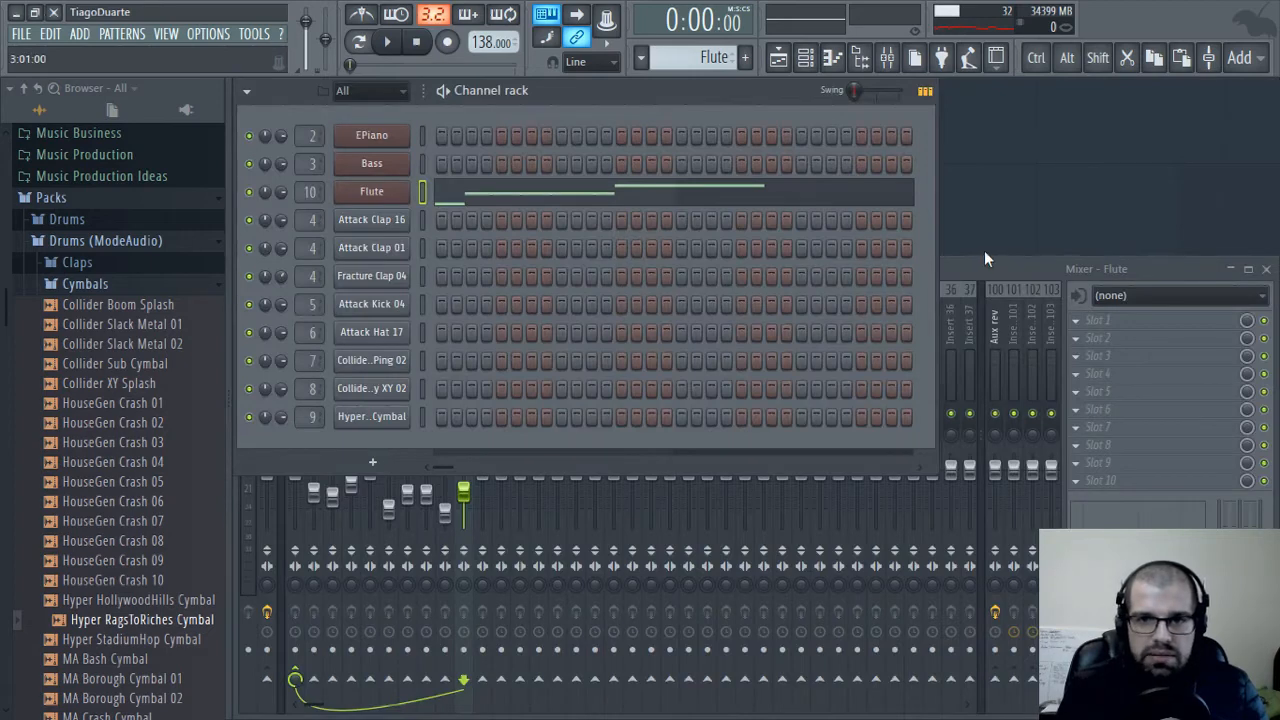
Raise the flute's final D#6 in bar 7 to A#6 and add a ten-step C7 right after it, ending at bar 9
left_click(948, 276)
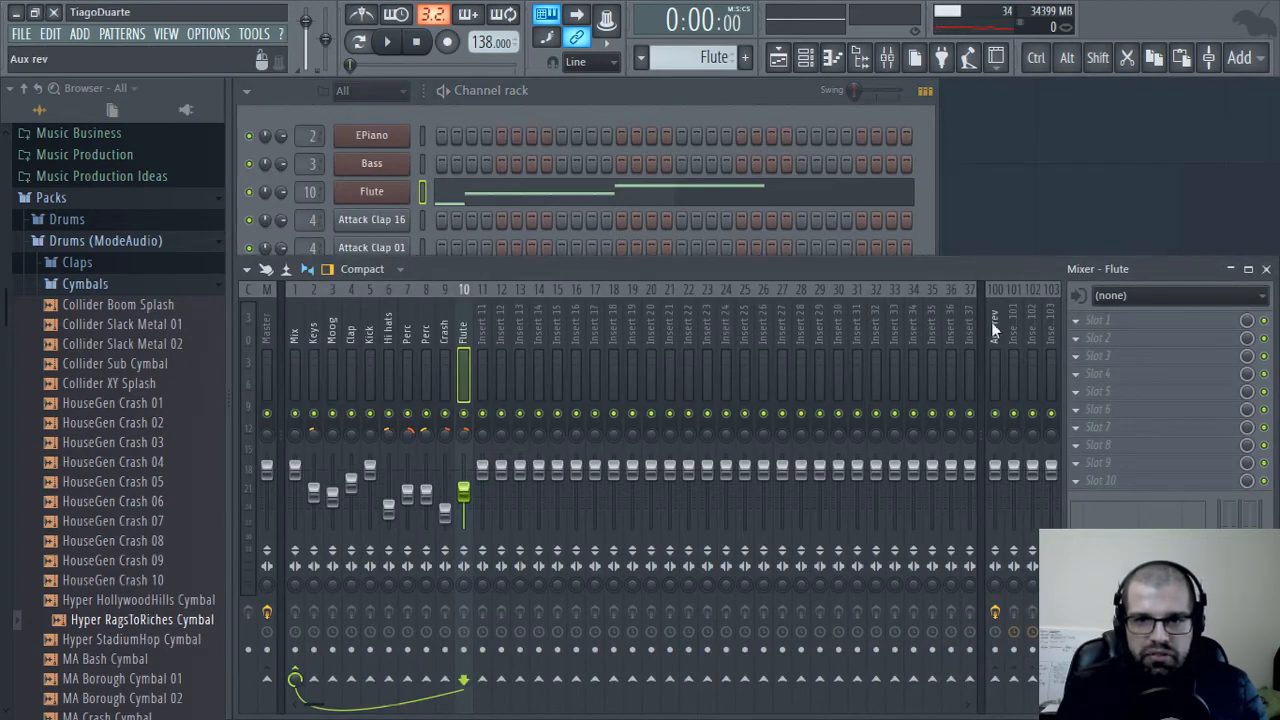
left_click(617, 80)
left_click(640, 192)
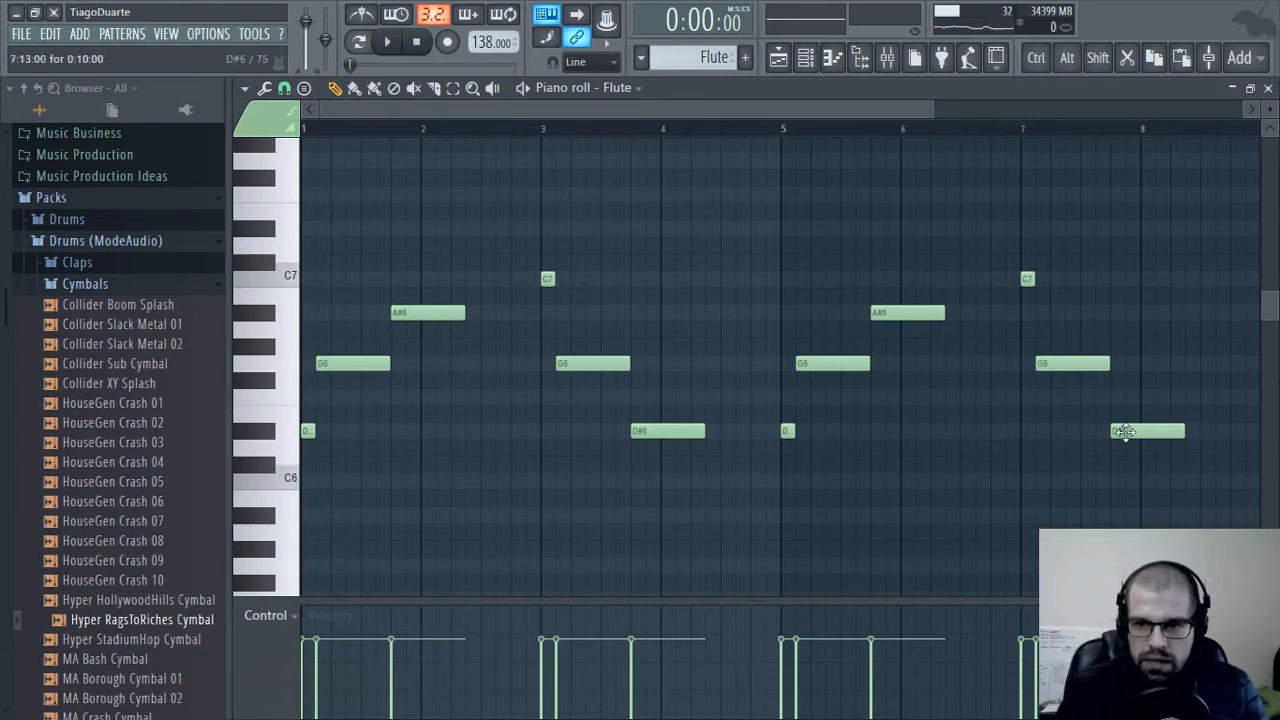
left_click_drag(1154, 424, 846, 309)
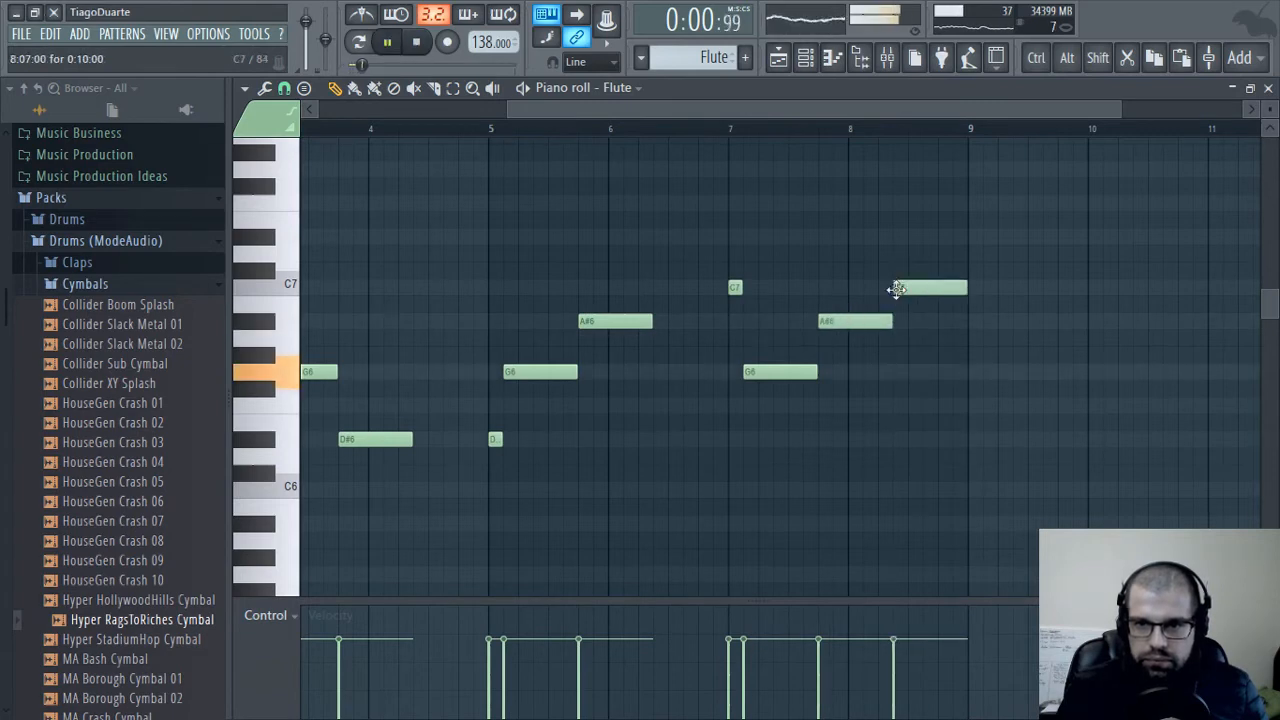
left_click(896, 288)
scroll(820, 431, "up", 2)
scroll(705, 395, "down", 4)
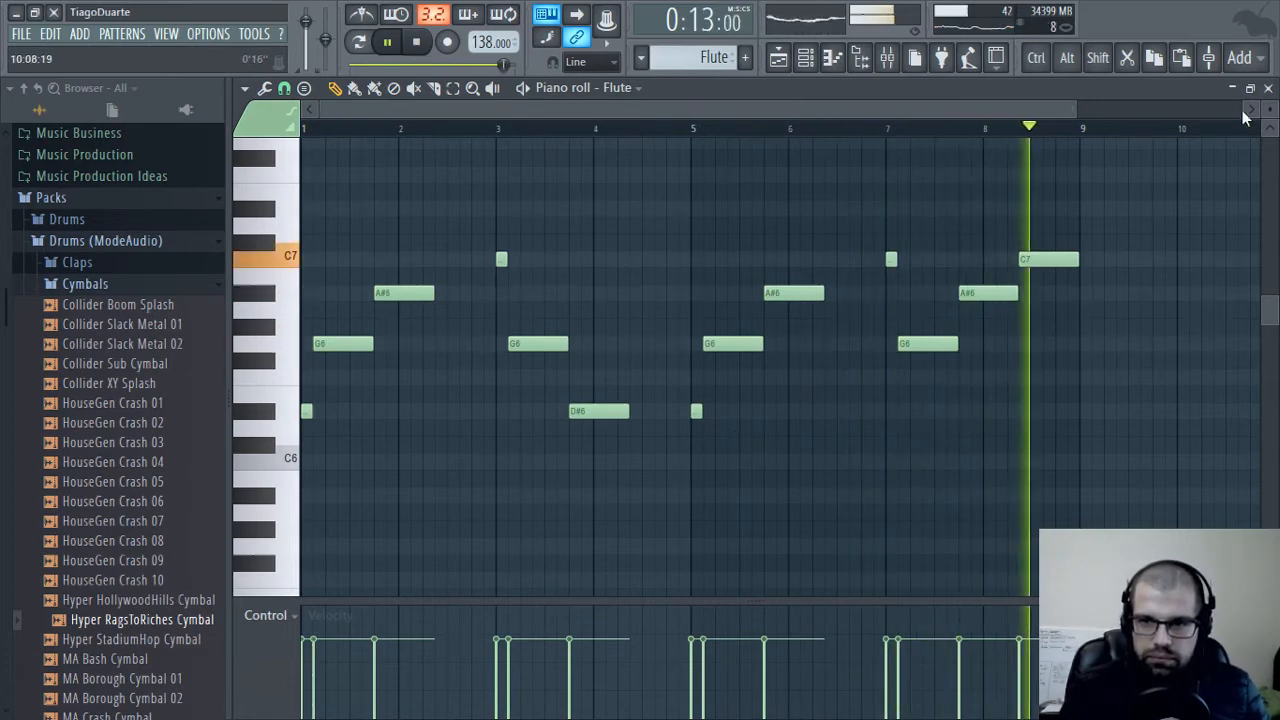
Start the final C7 two steps later as an eight-step note and lengthen the preceding A#6 to meet it
scroll(1060, 305, "up", 4)
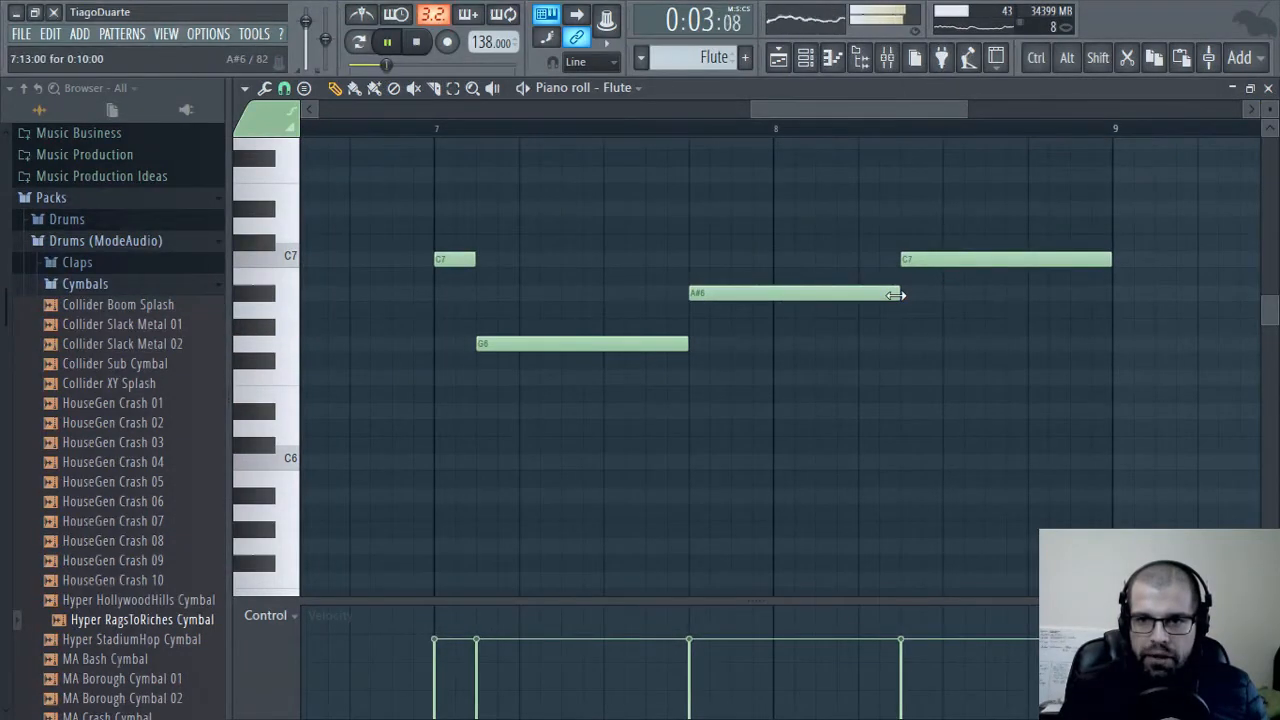
left_click_drag(967, 263, 1009, 265)
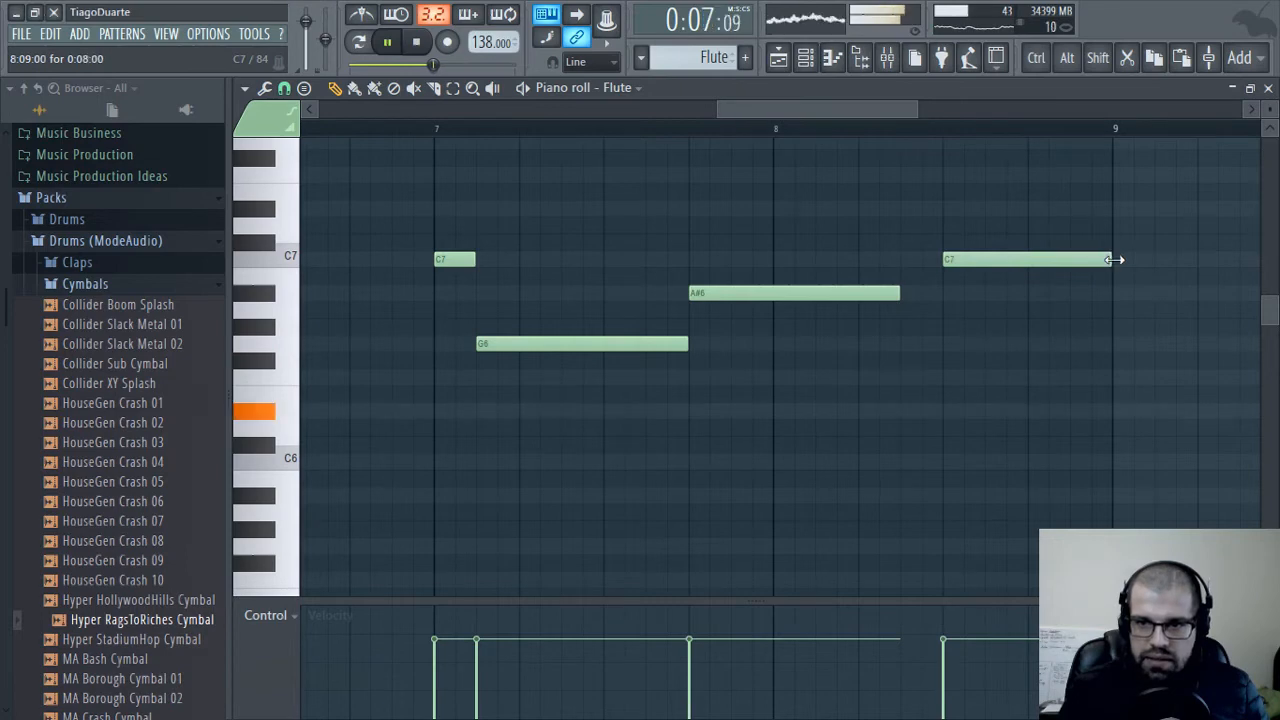
left_click_drag(901, 293, 940, 295)
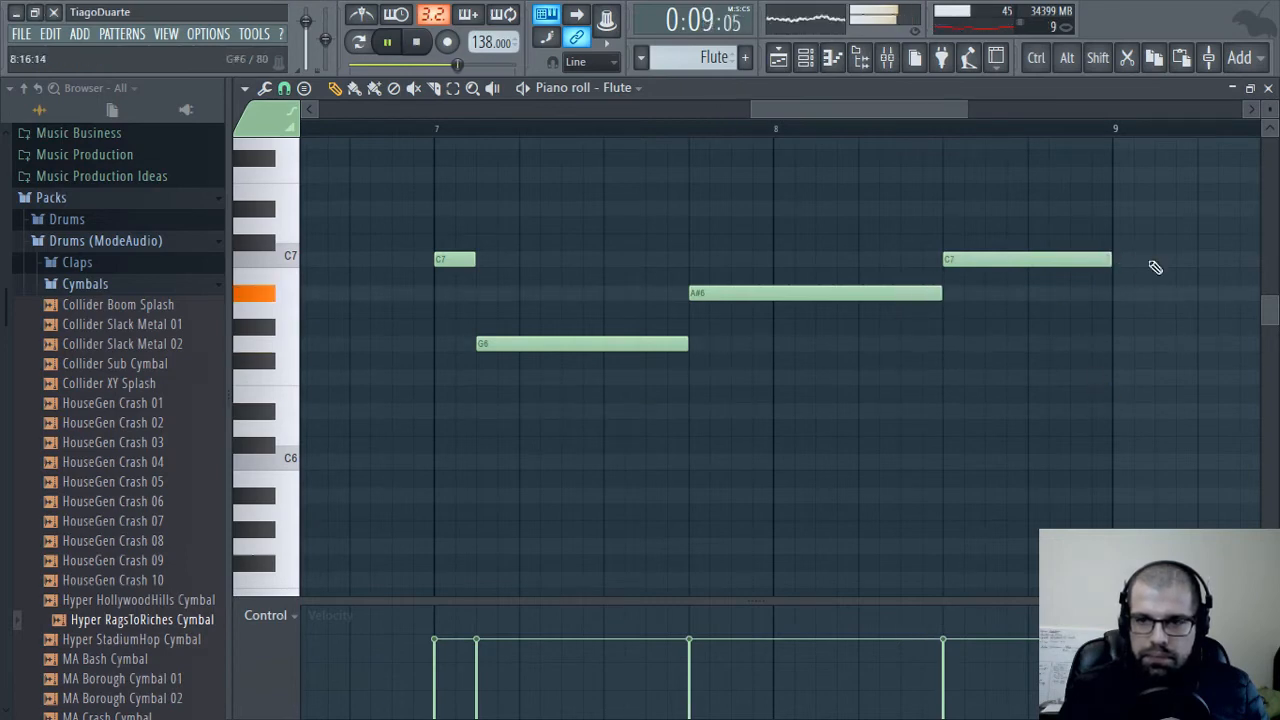
left_click(1268, 88)
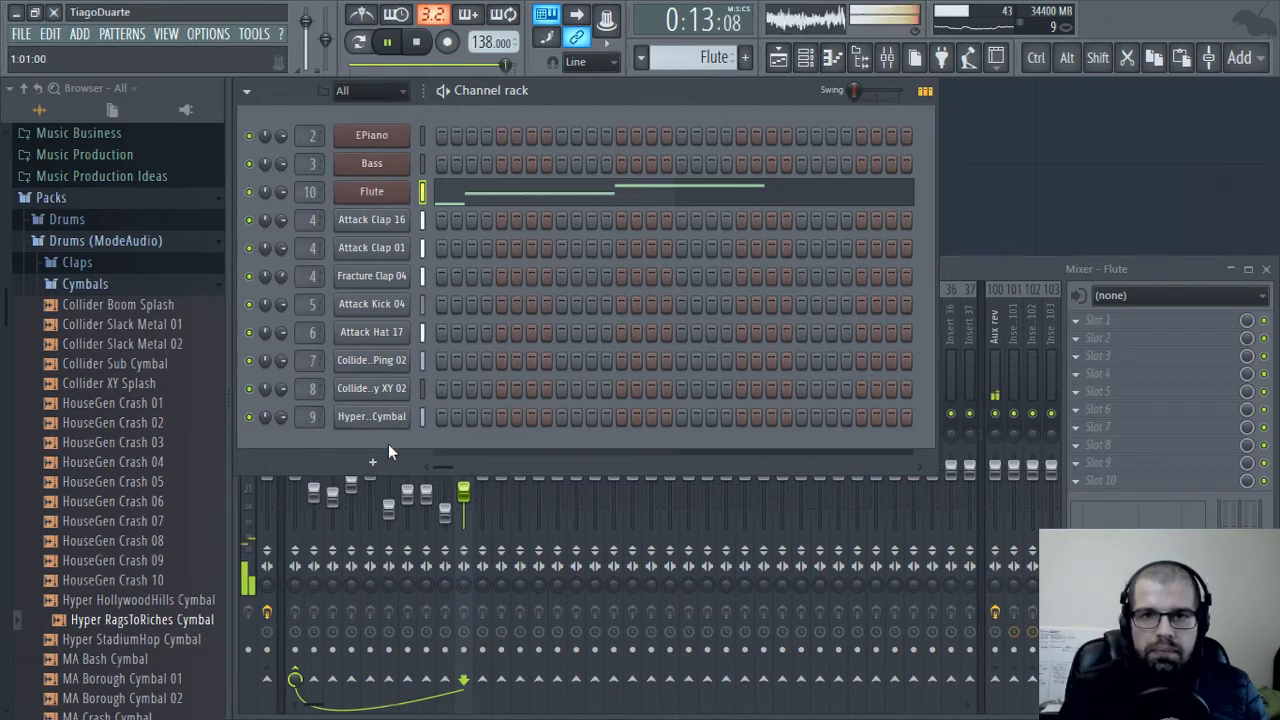
Try panning the Flute mixer track 37% left and reset its panning
left_click(953, 268)
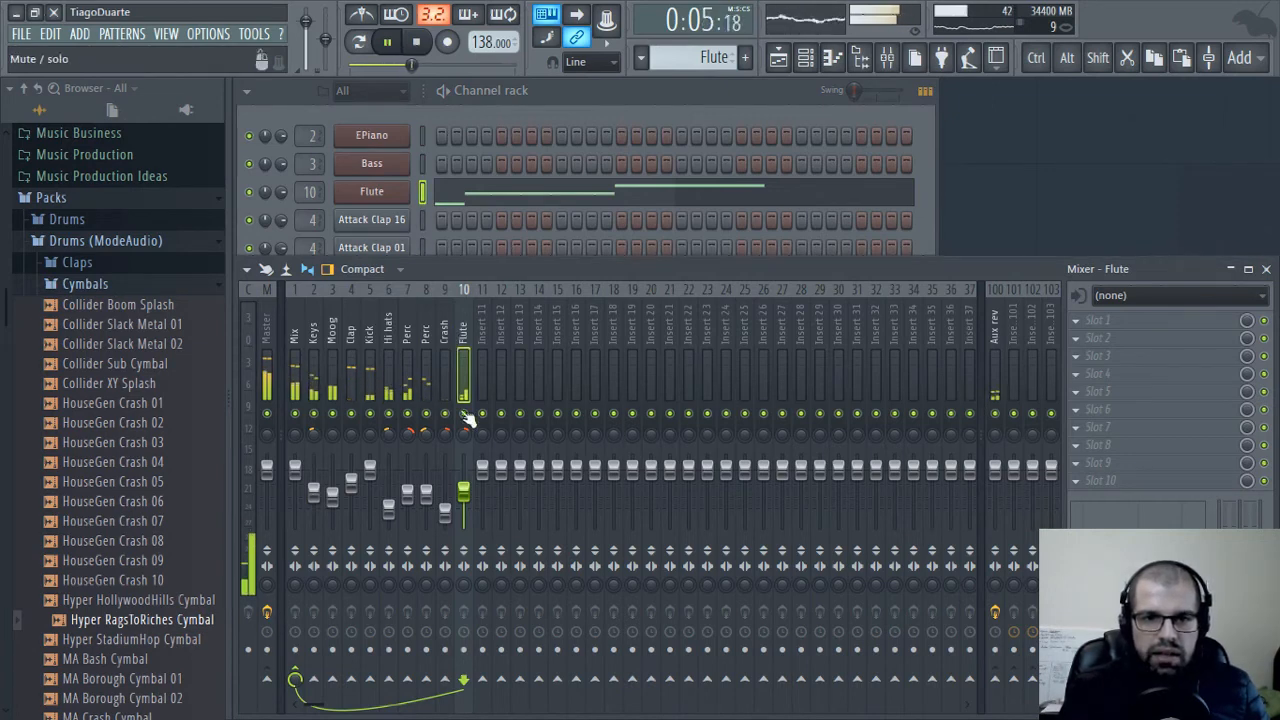
left_click_drag(472, 433, 472, 427)
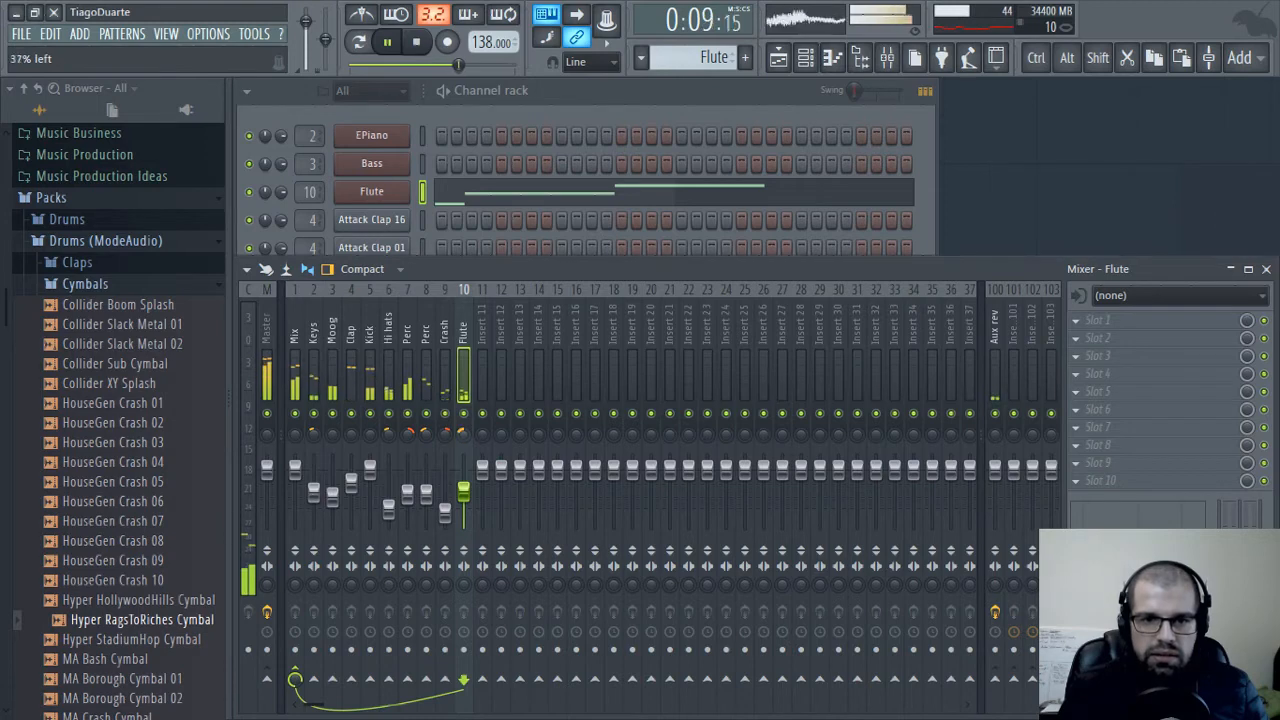
right_click(467, 434)
left_click(500, 690)
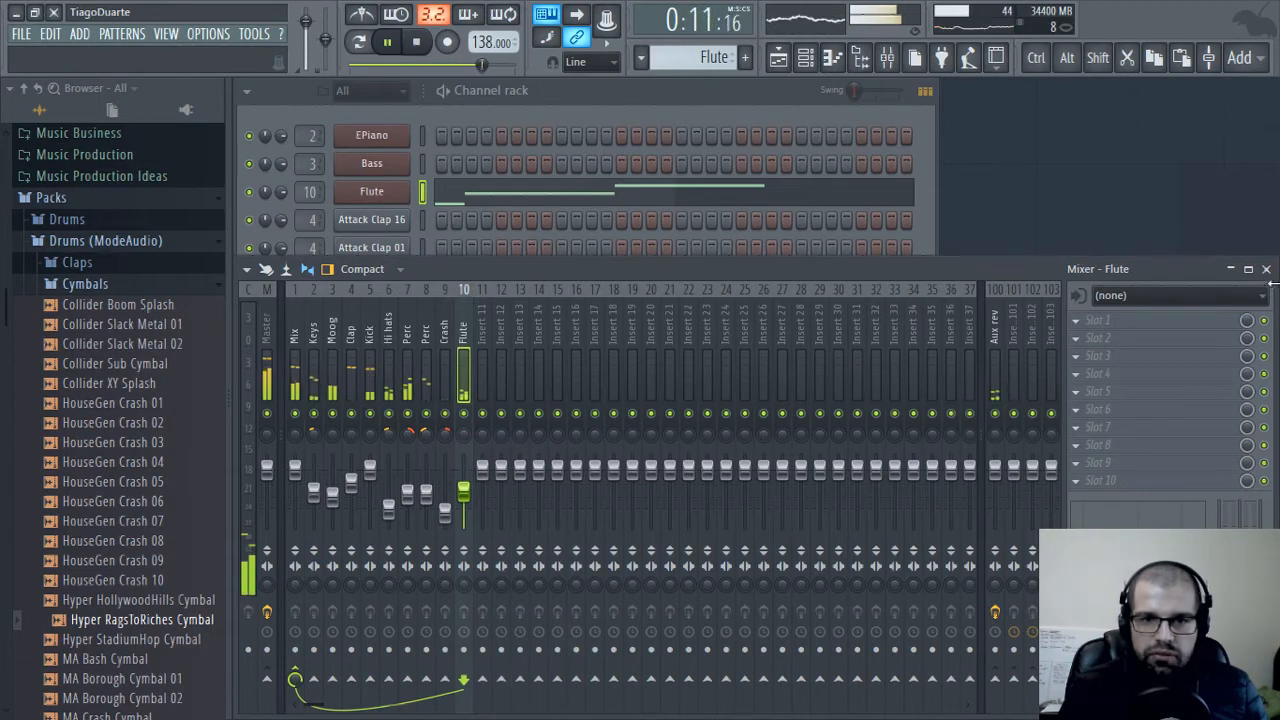
Load Fruity Formula Controller in slot 1 of the Flute mixer track with the Basic sine LFO preset
left_click(1117, 321)
mouse_move(1013, 366)
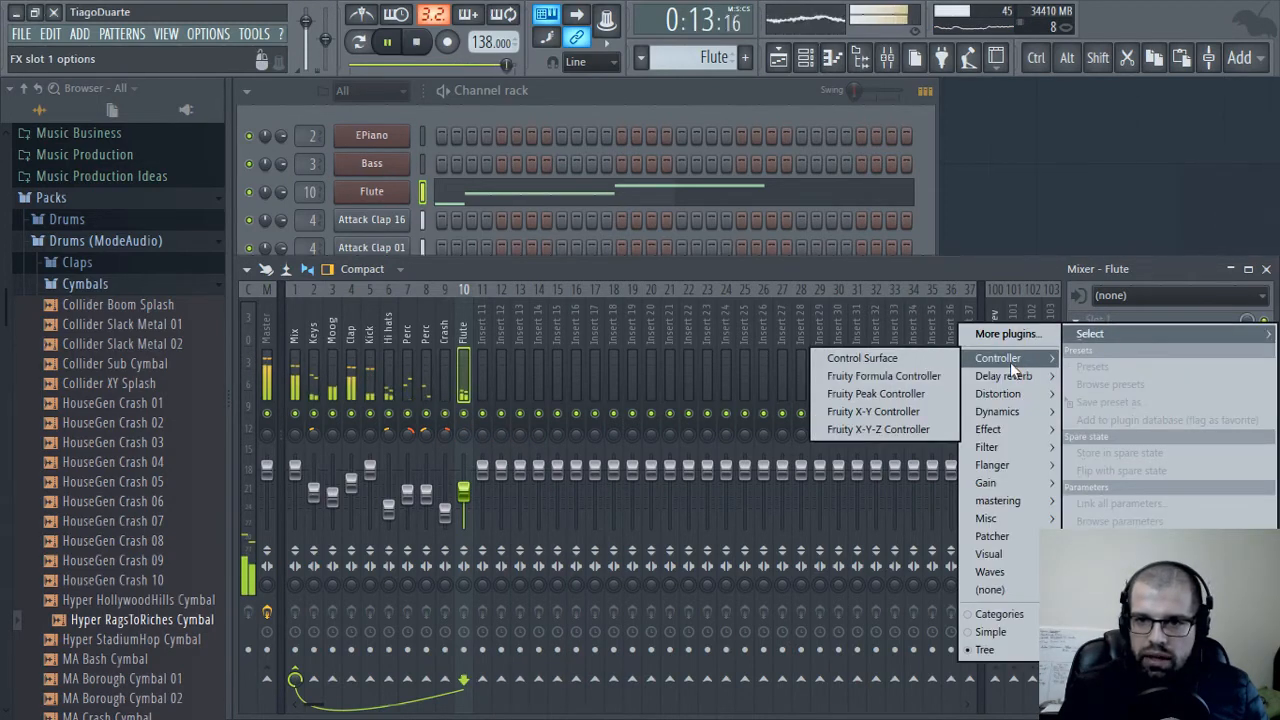
left_click(894, 380)
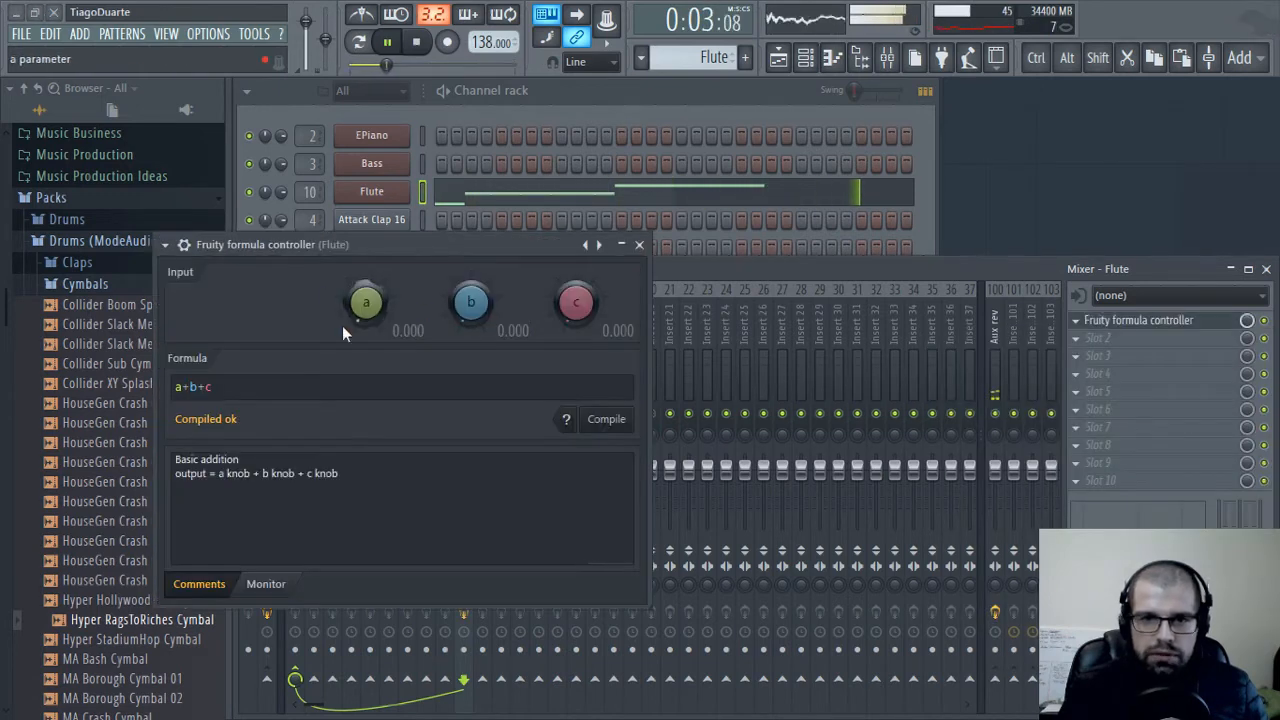
left_click_drag(478, 231, 714, 181)
right_click(872, 190)
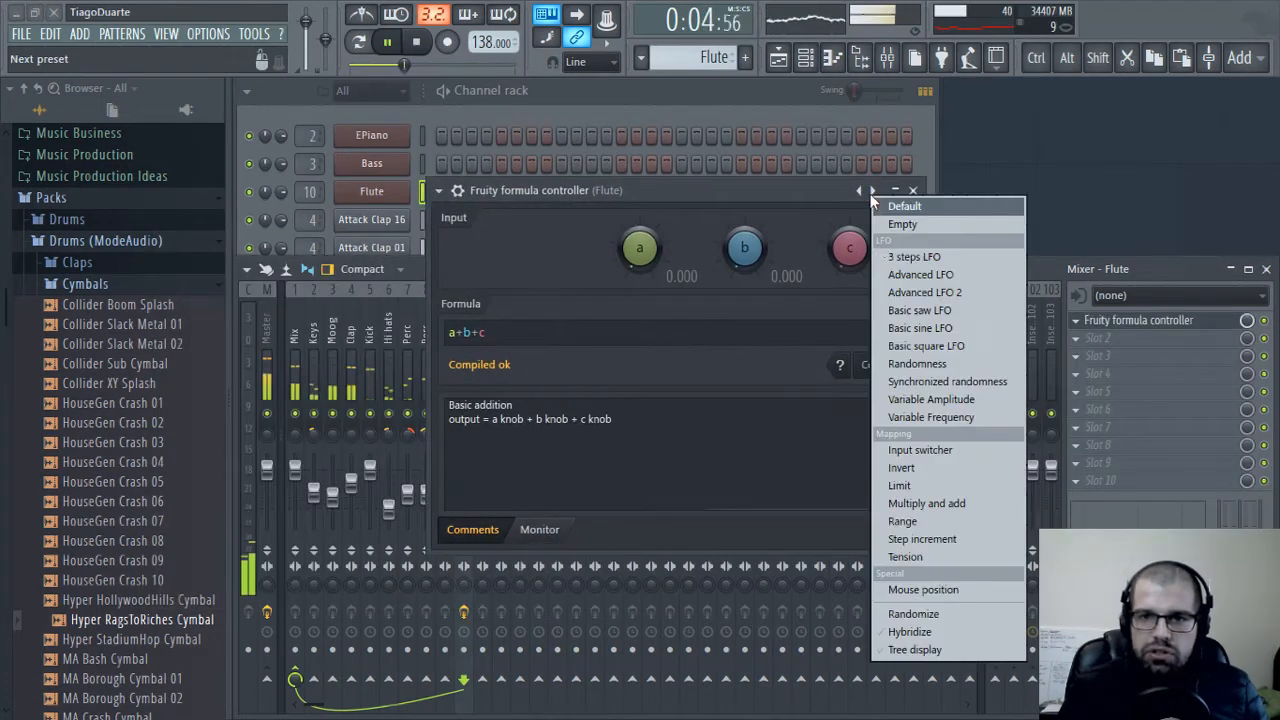
left_click(933, 328)
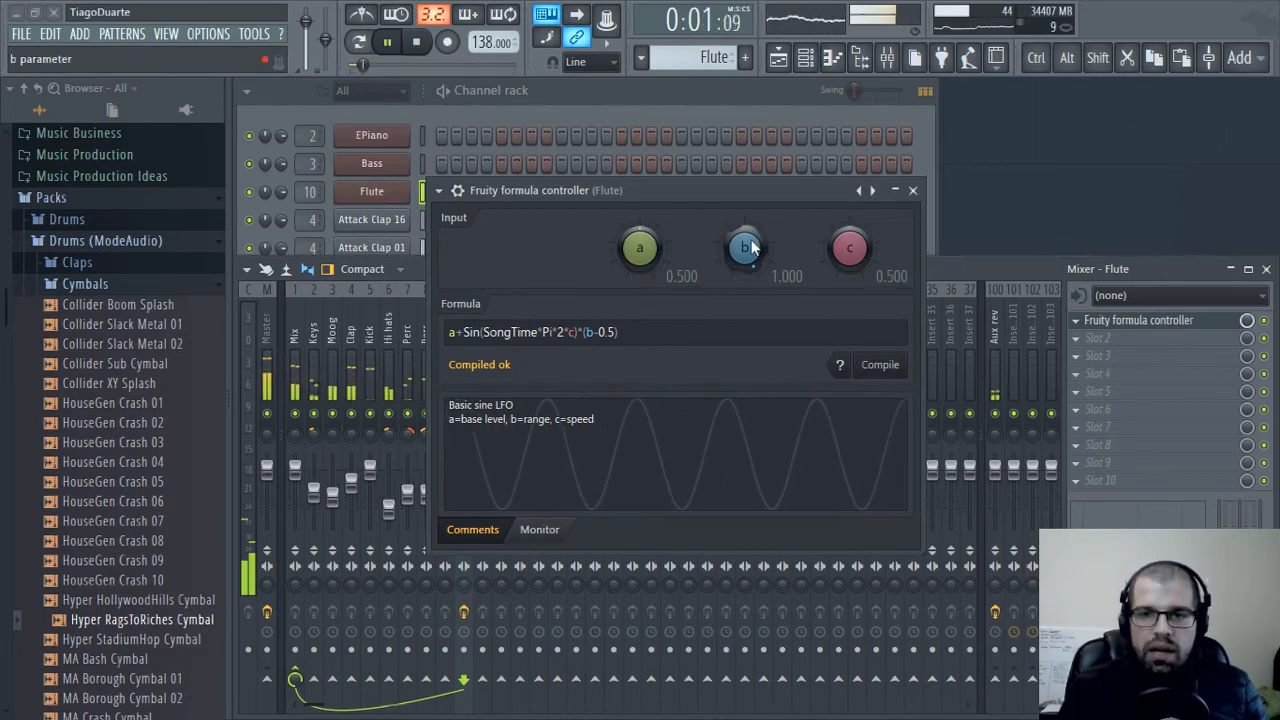
Lower the LFO's b range parameter to 0.670 and change the formula's speed multiplier to 20
left_click_drag(744, 248, 744, 283)
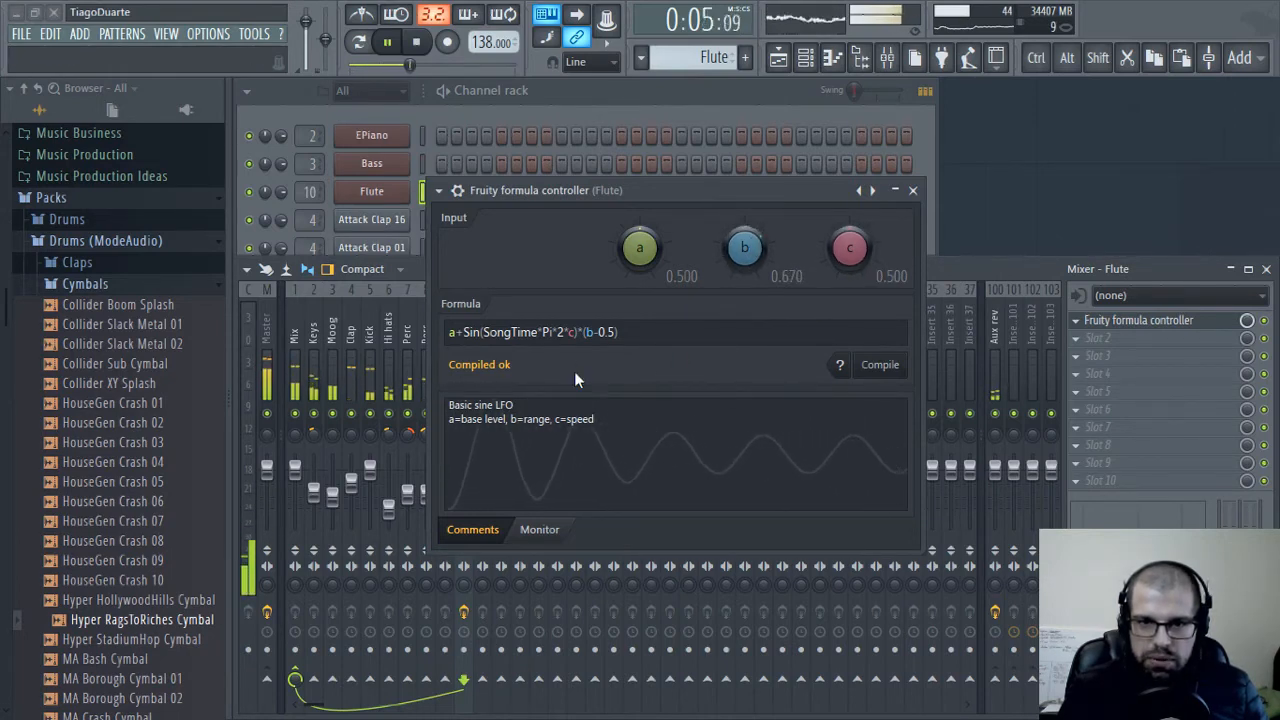
left_click(563, 334)
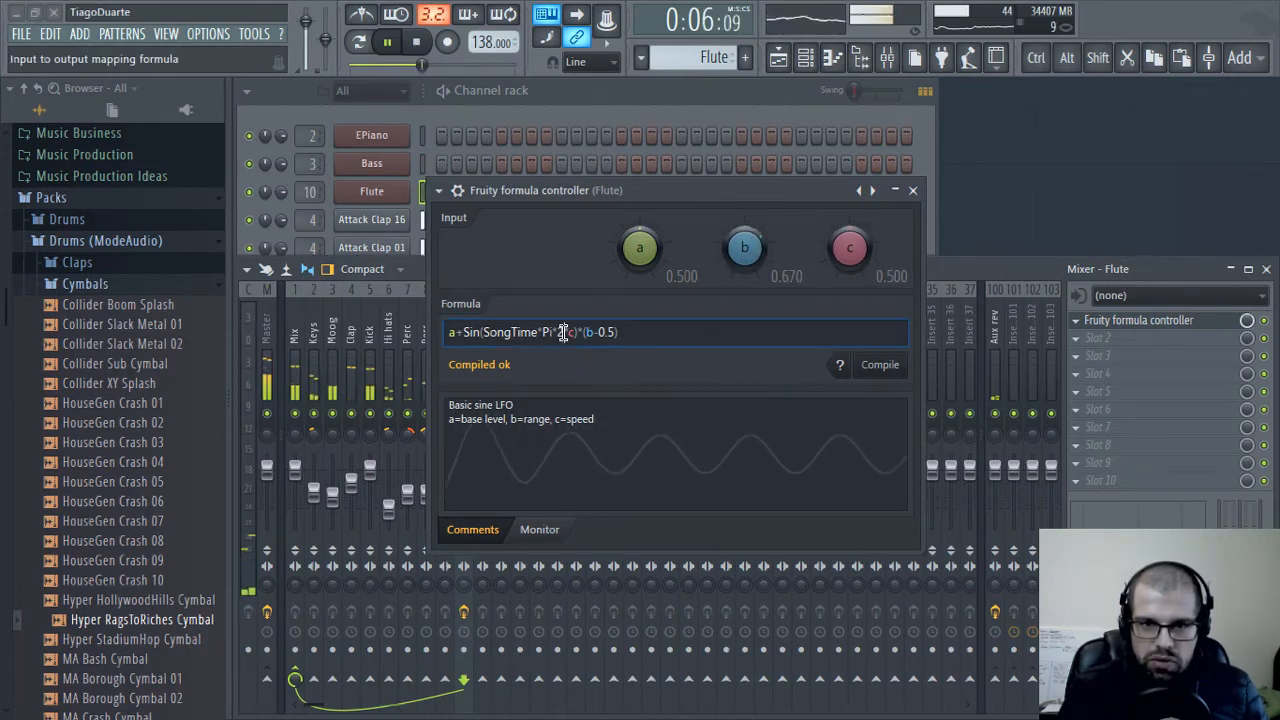
left_click_drag(634, 336, 447, 338)
left_click(630, 336)
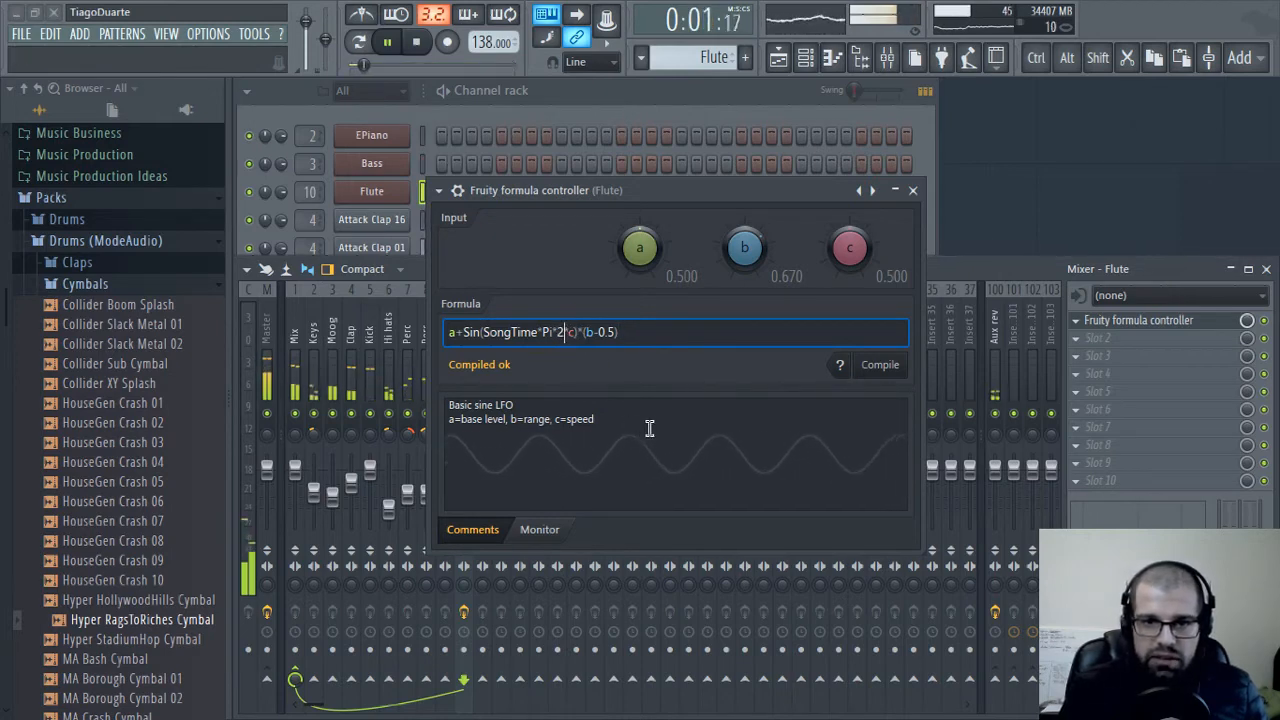
type("0")
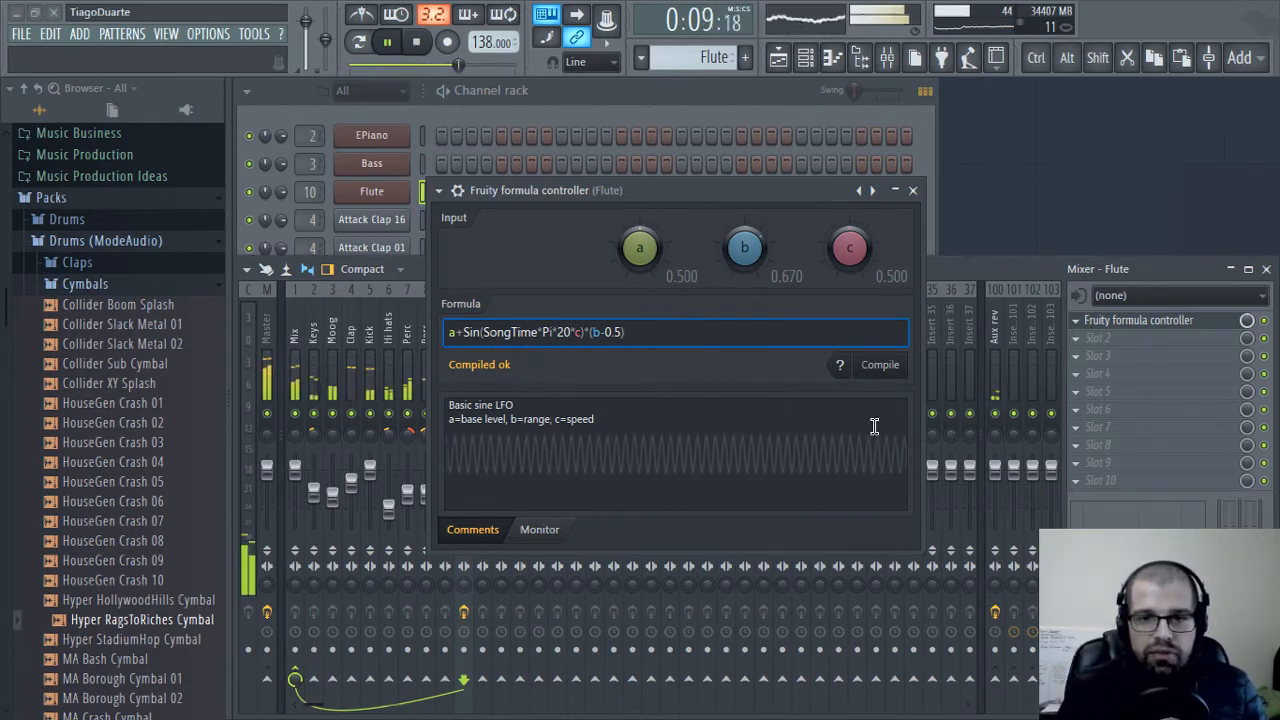
Link the Flute mixer track's panning to the internal controller Formula ctrl - Out
left_click(913, 190)
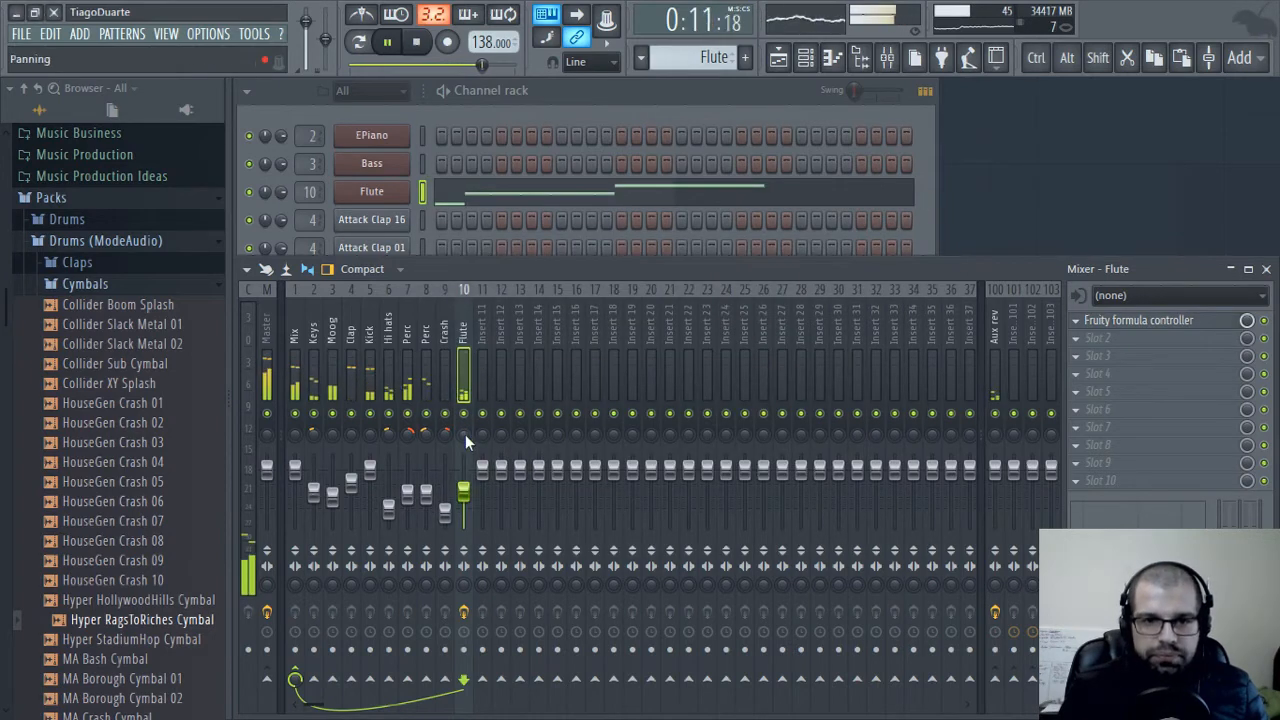
right_click(463, 432)
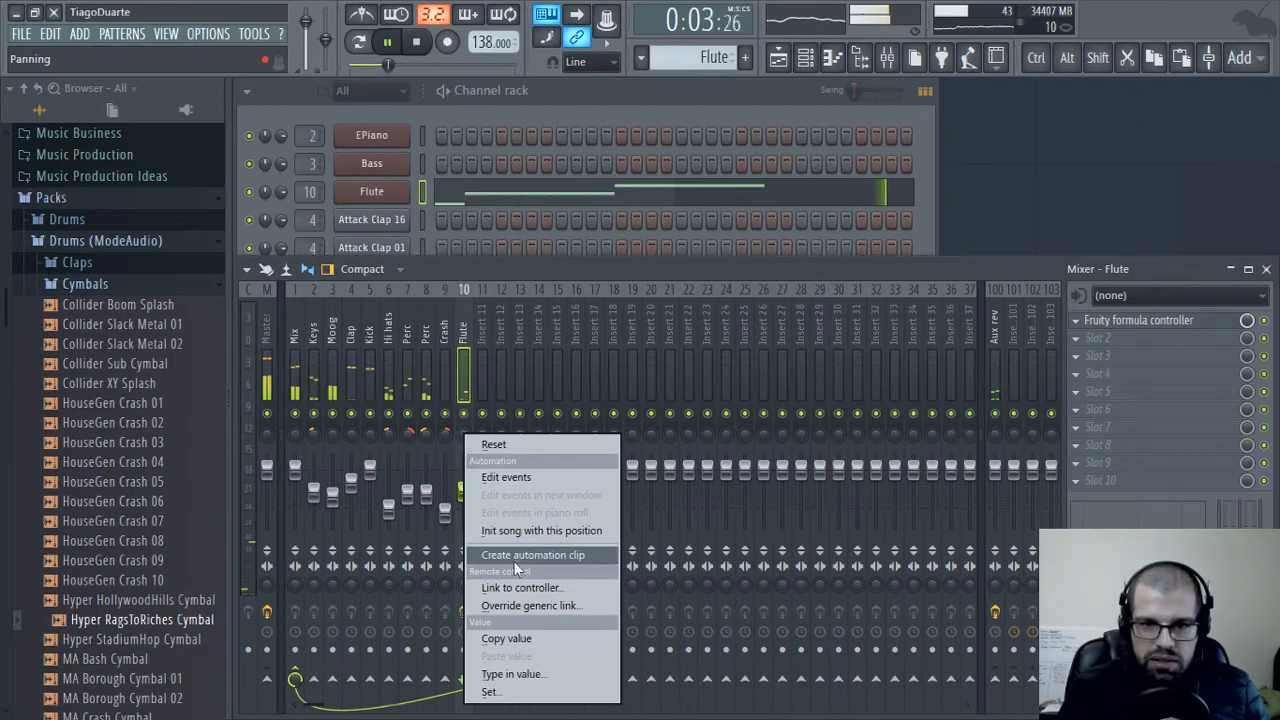
left_click(547, 589)
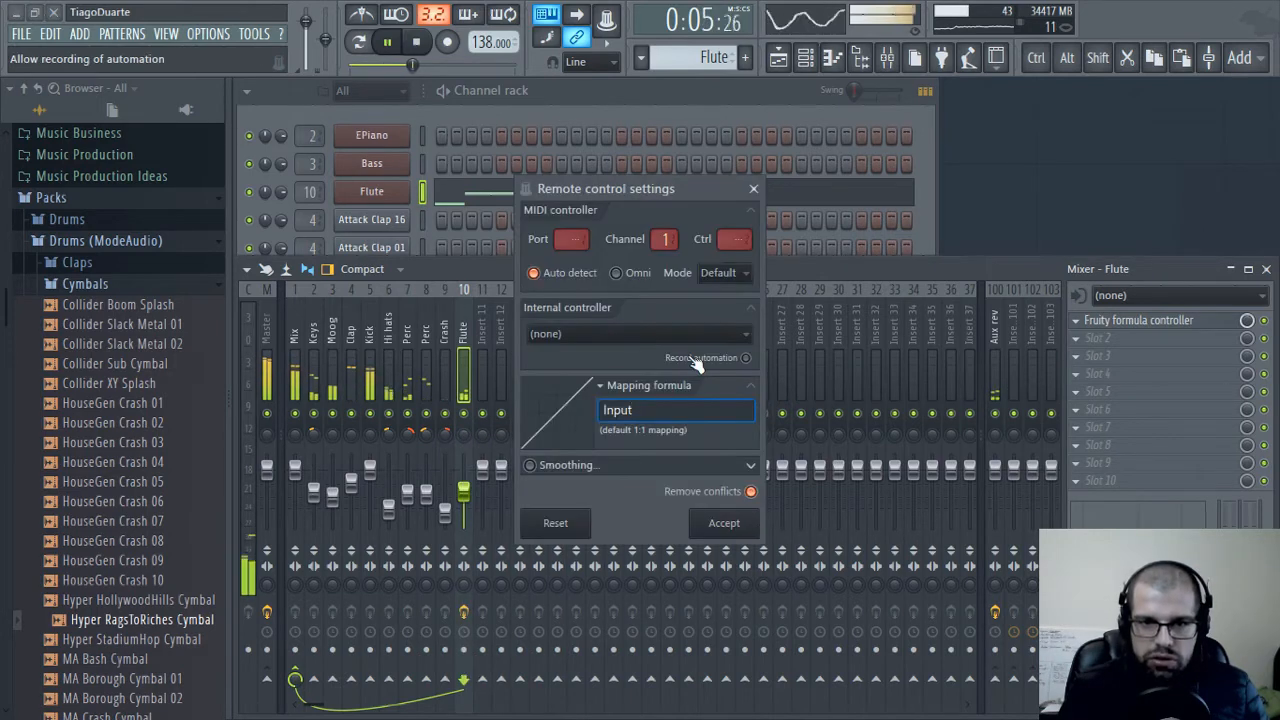
left_click(632, 337)
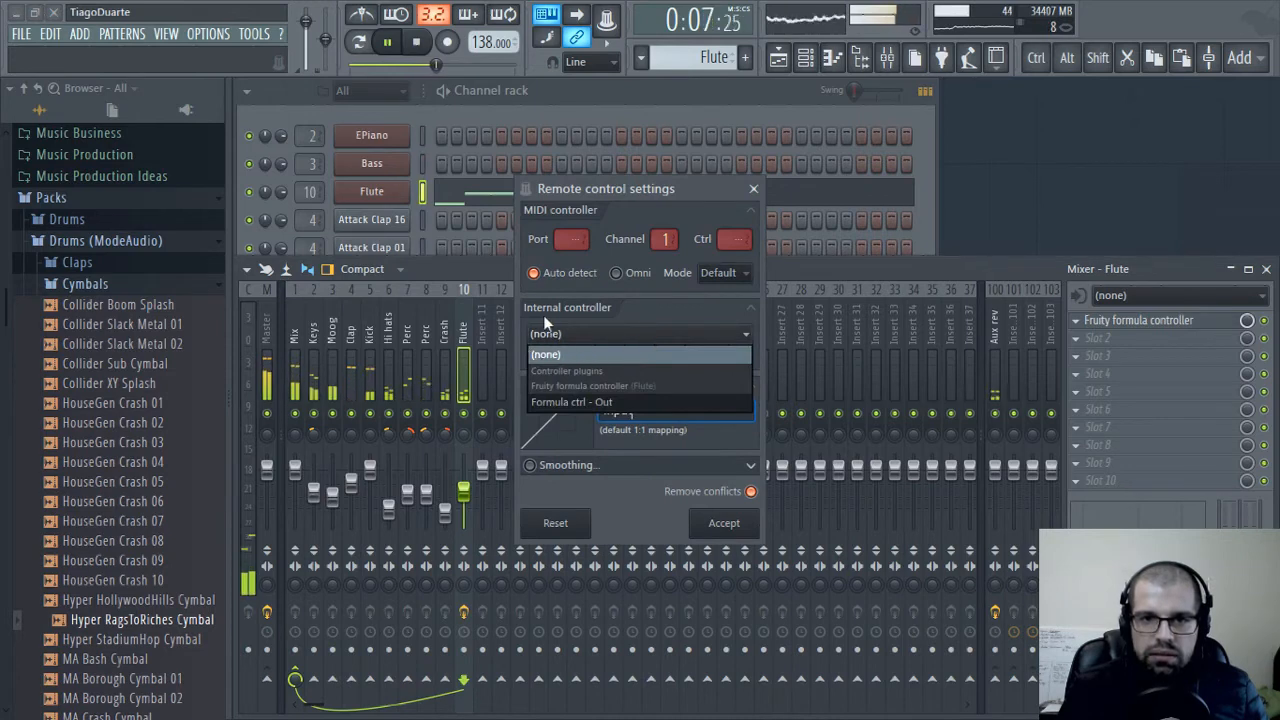
left_click(601, 404)
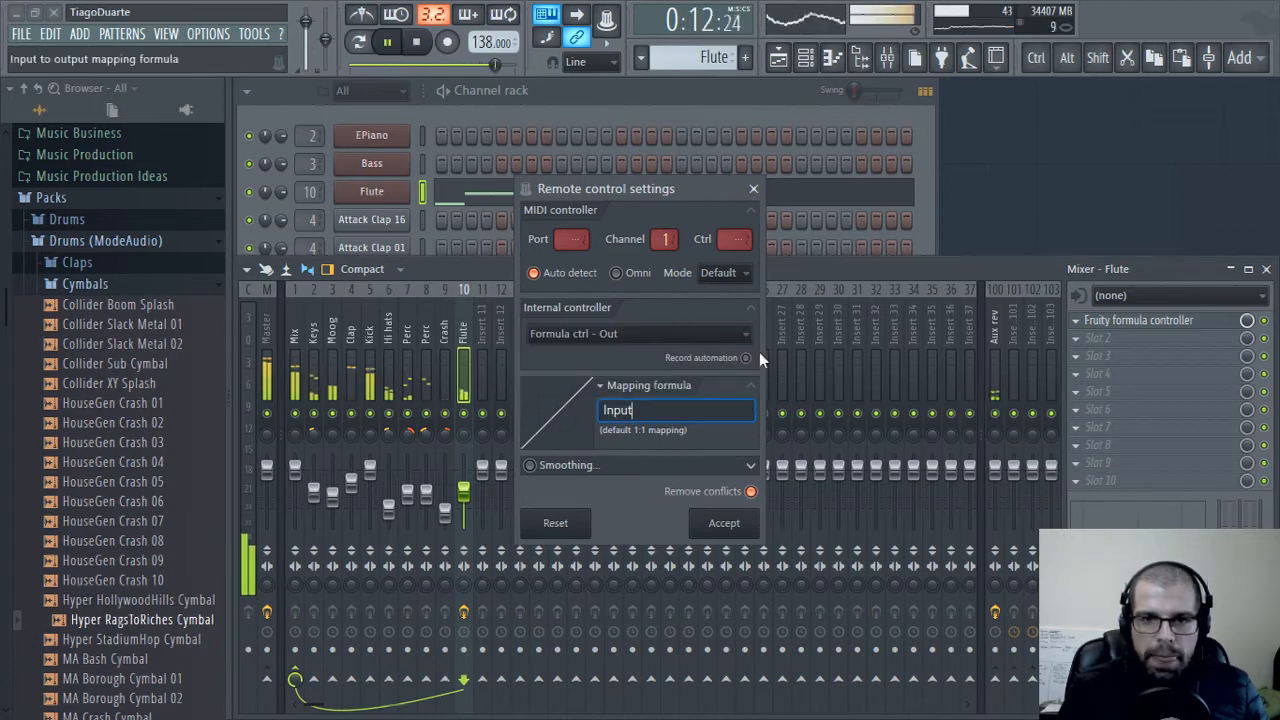
left_click(726, 524)
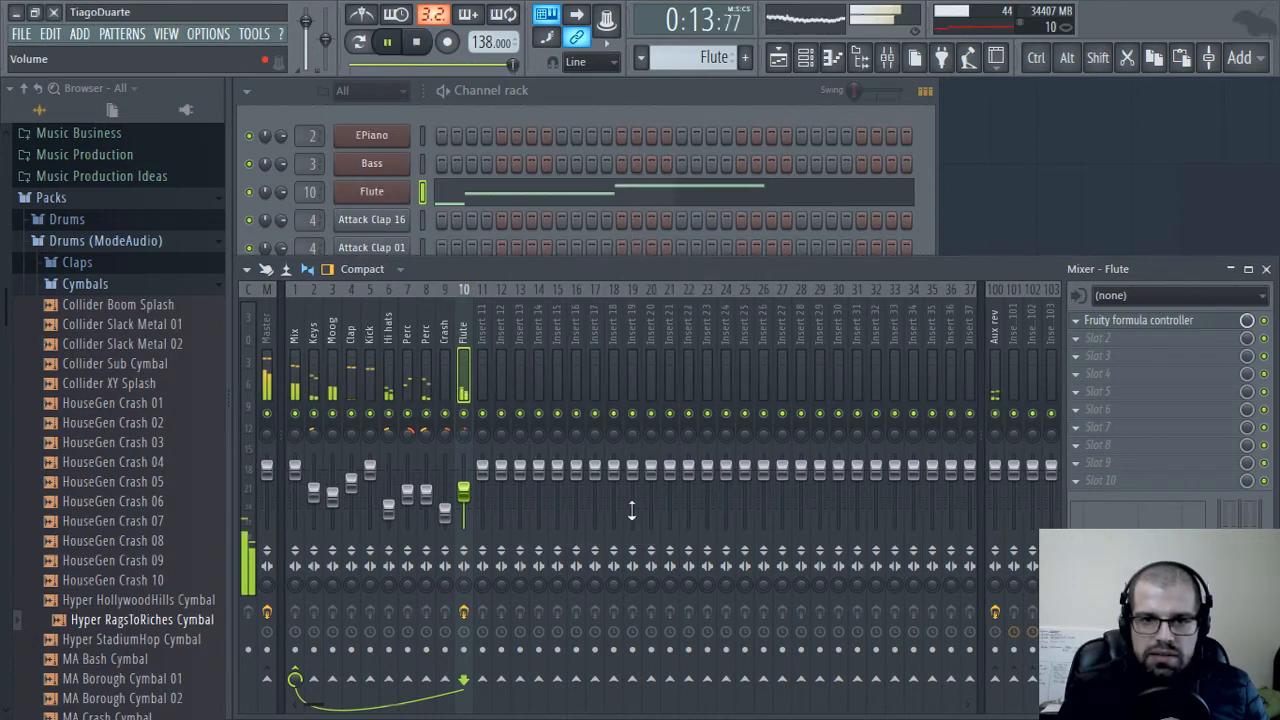
Raise the Flute LFO's b range parameter to 0.809 and change the formula's speed multiplier to 10
left_click(1130, 320)
left_click_drag(725, 160, 953, 176)
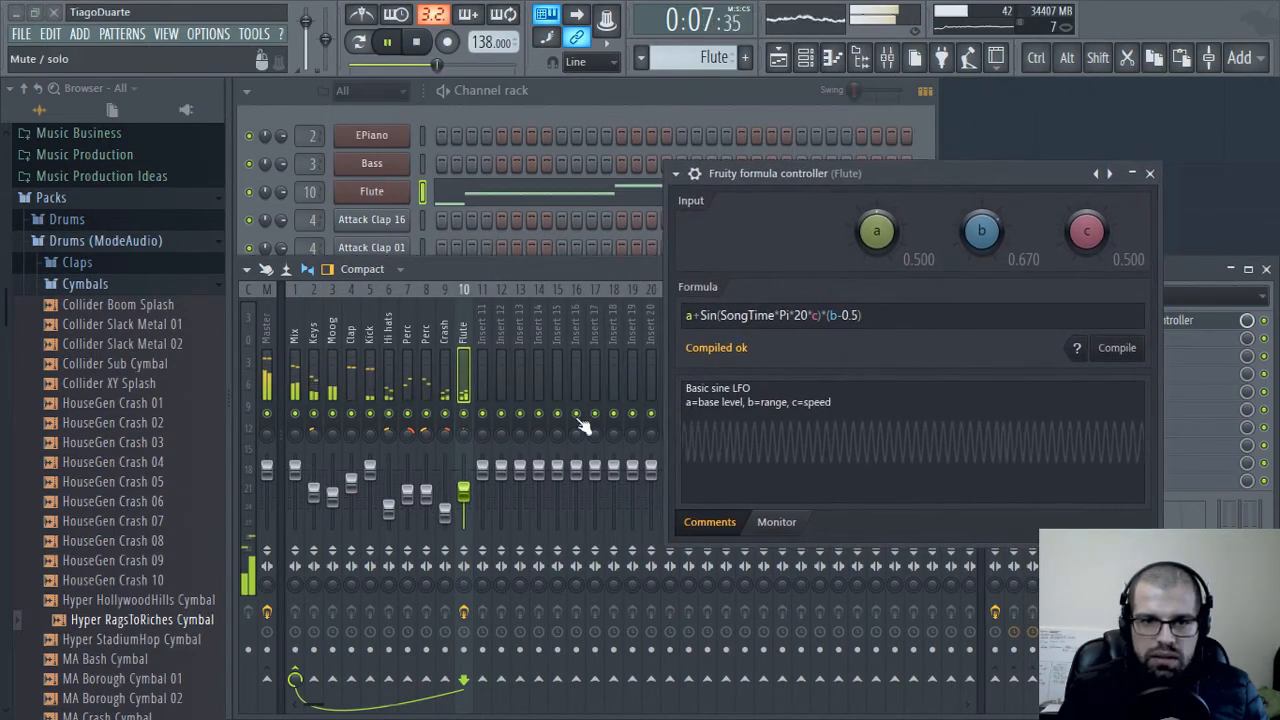
left_click_drag(980, 247, 980, 225)
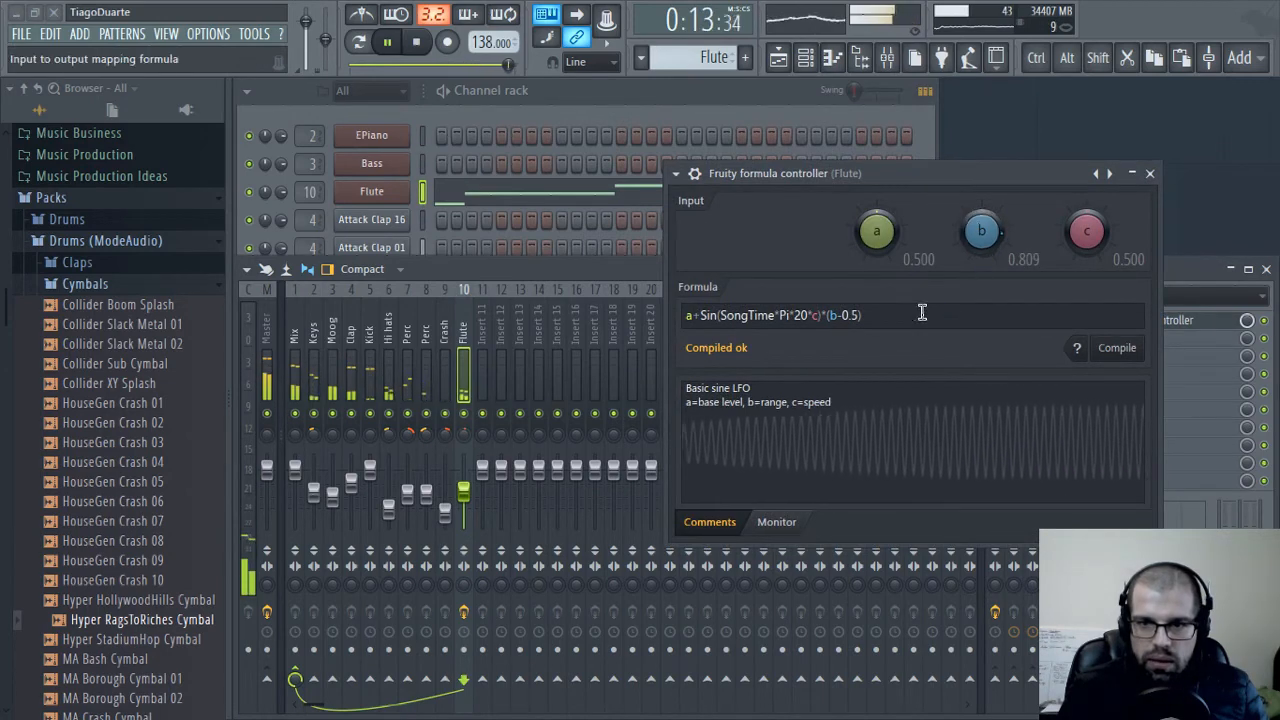
left_click(801, 315)
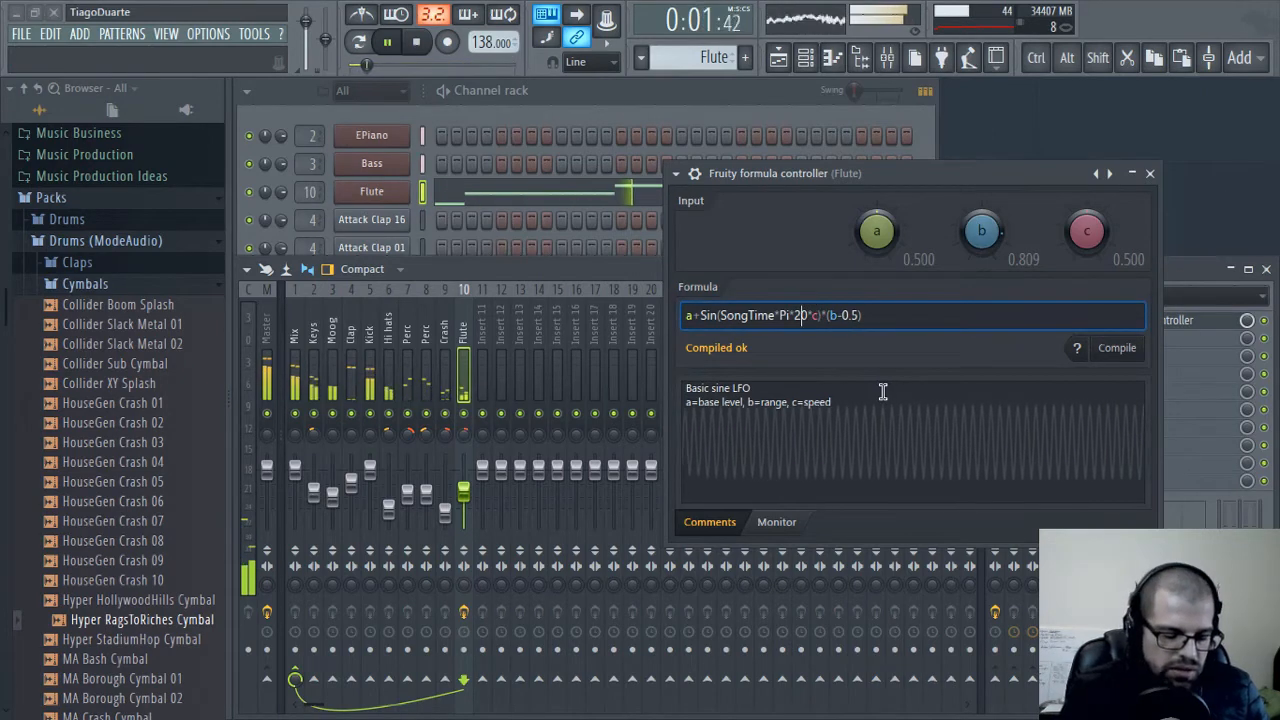
key("BackSpace")
type("1")
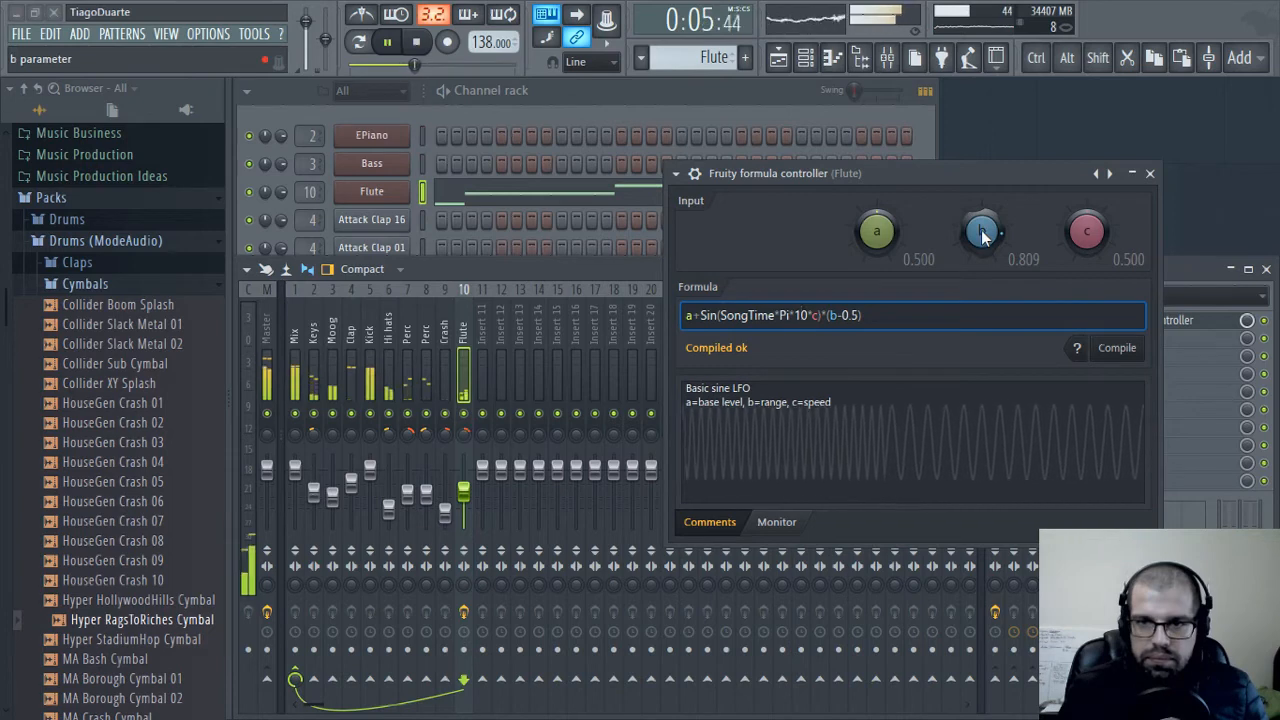
Set the LFO's b range parameter to 0.749 and its a base level to 0.568, keeping the multiplier as 10 without a space
left_click_drag(981, 229, 981, 242)
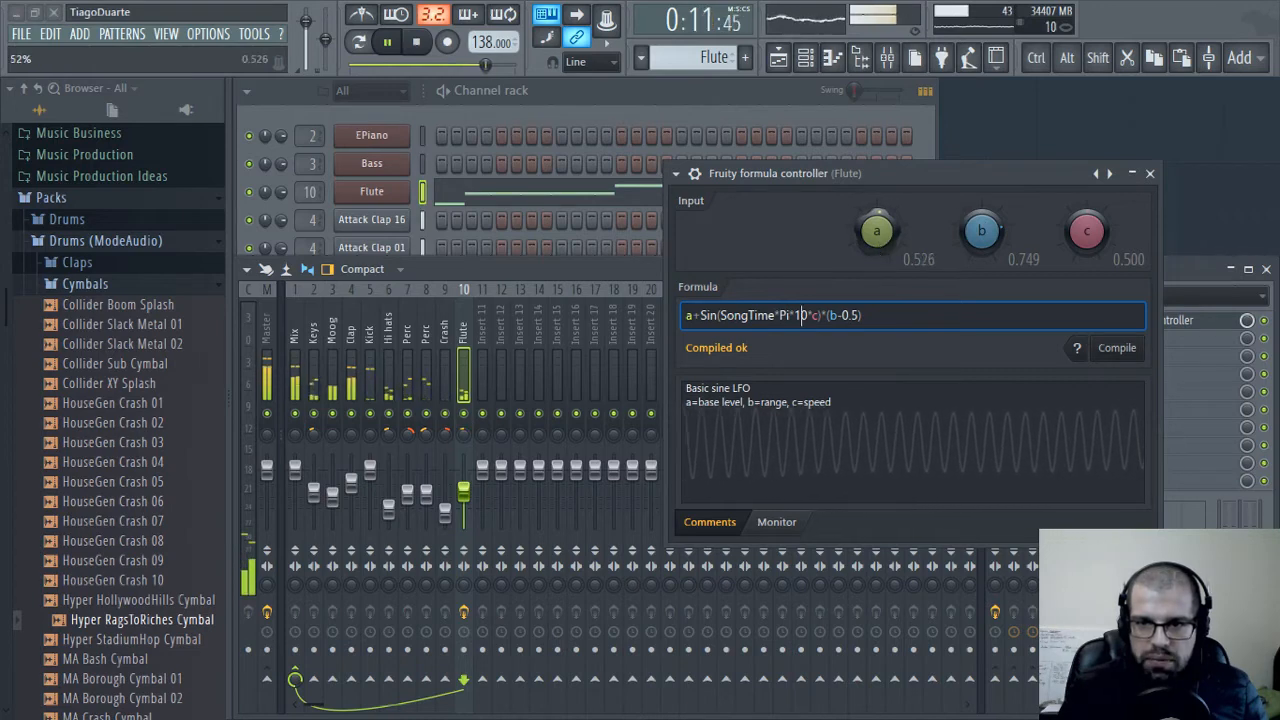
left_click_drag(876, 231, 878, 240)
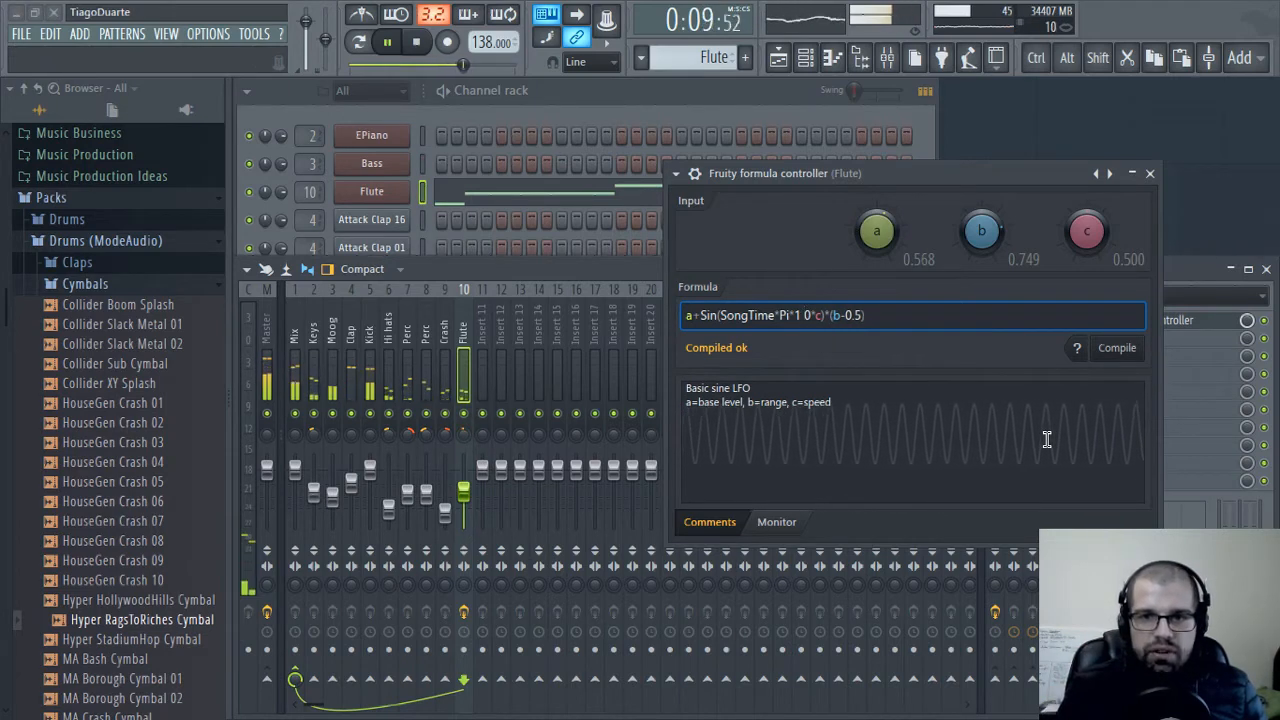
key("BackSpace")
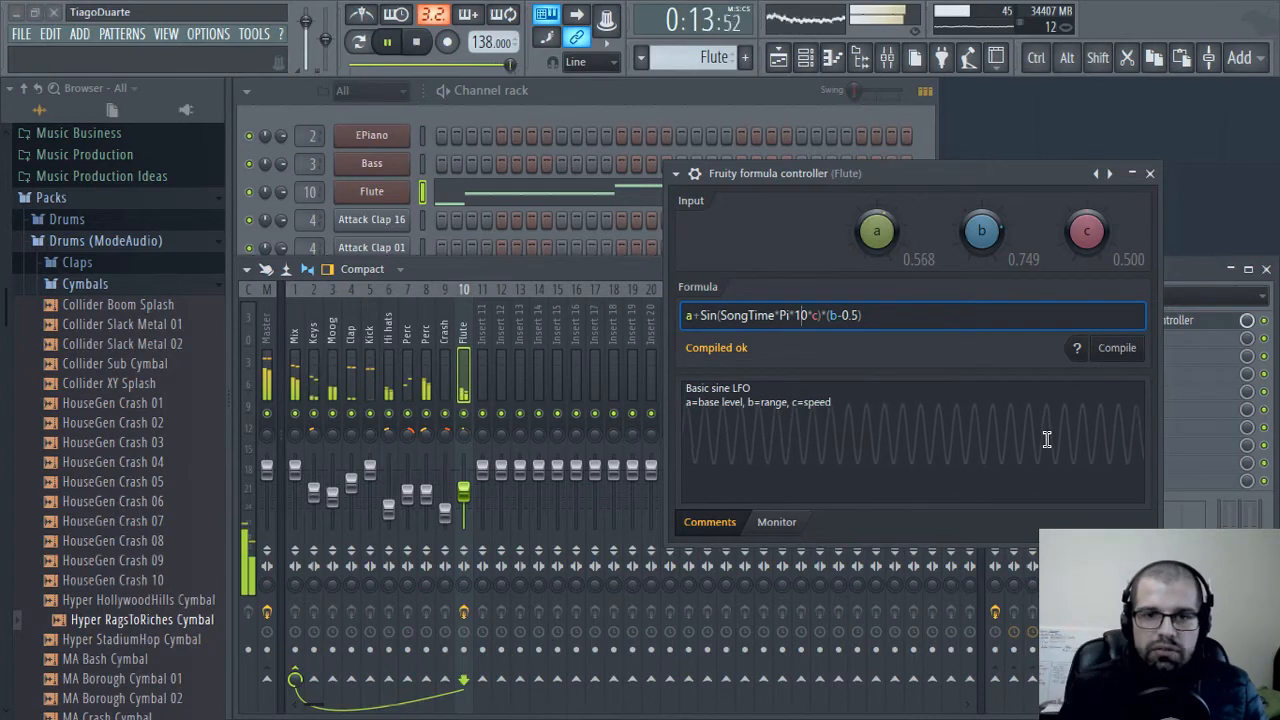
Stop playback and remove the stray space from the Flute formula so its multiplier reads 10
left_click(1150, 173)
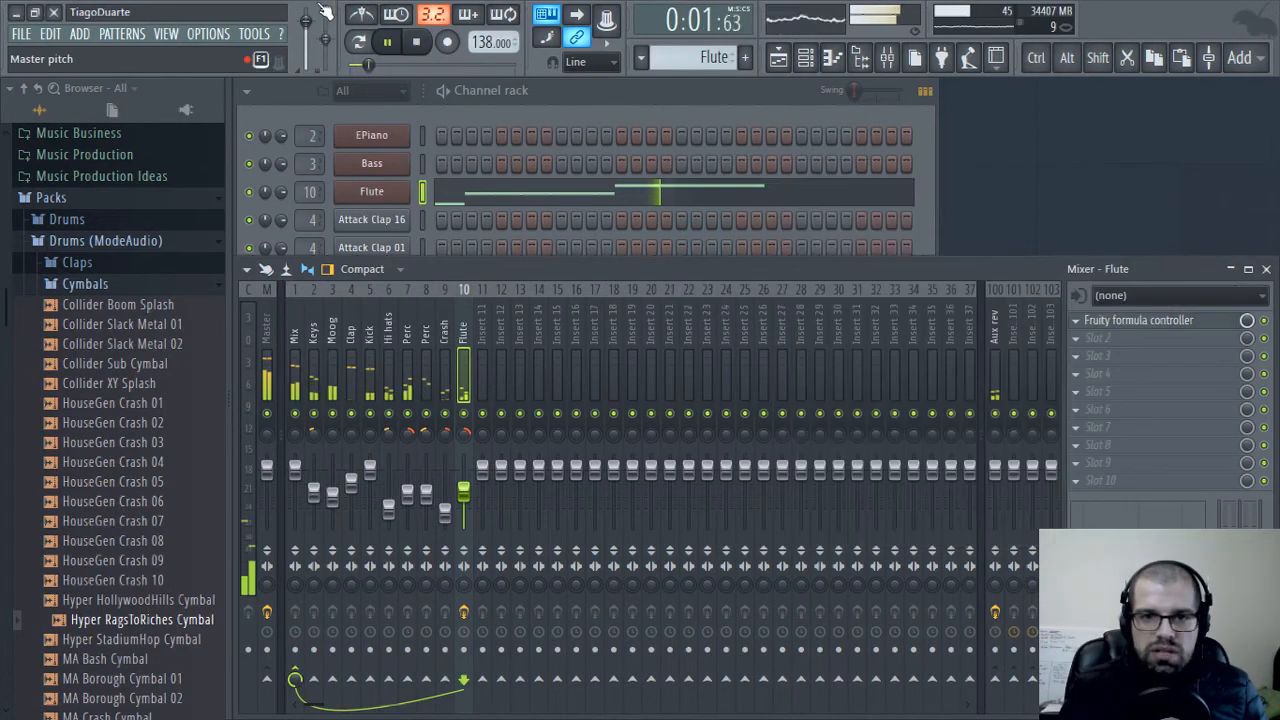
left_click(416, 41)
key("space")
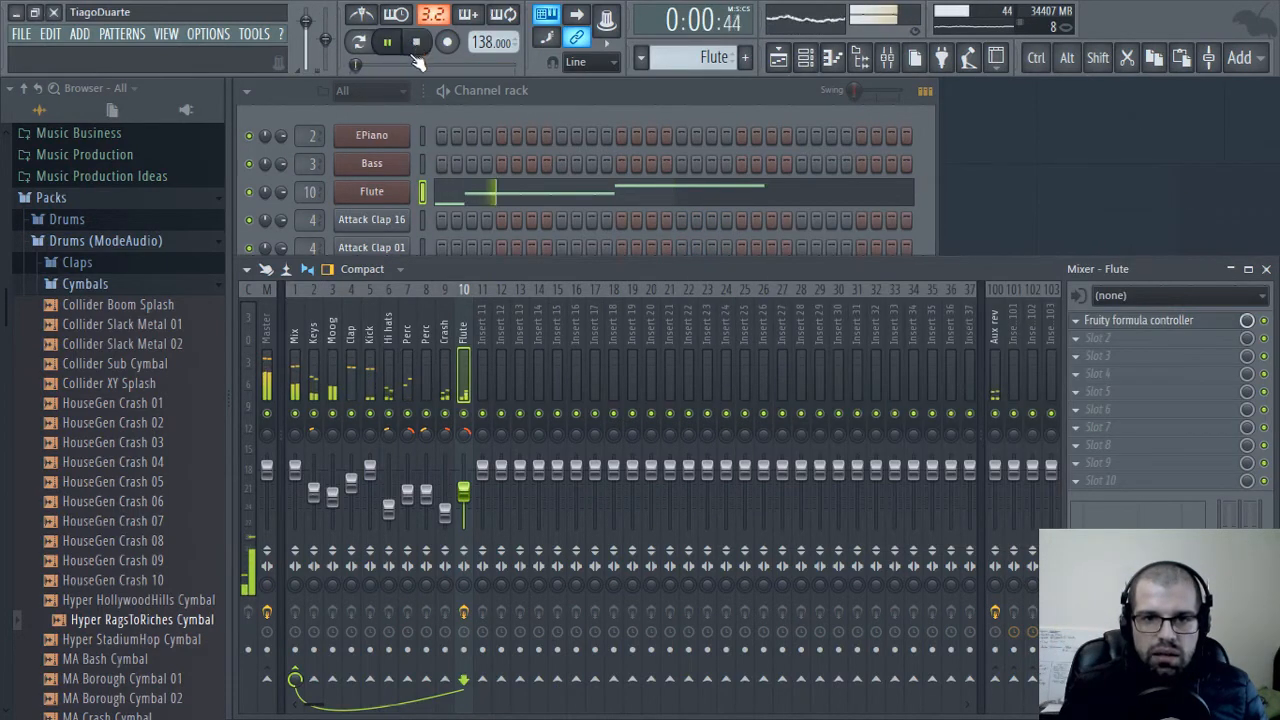
left_click(416, 42)
left_click(1138, 320)
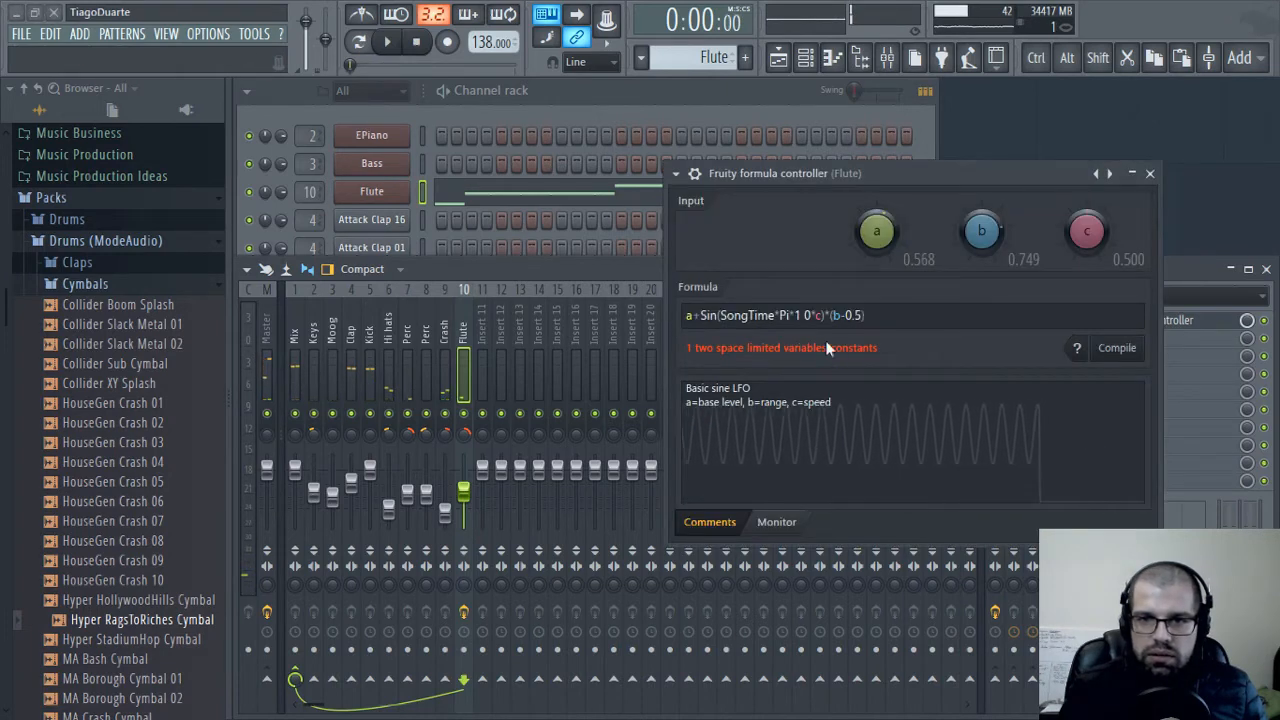
left_click(774, 315)
key("BackSpace")
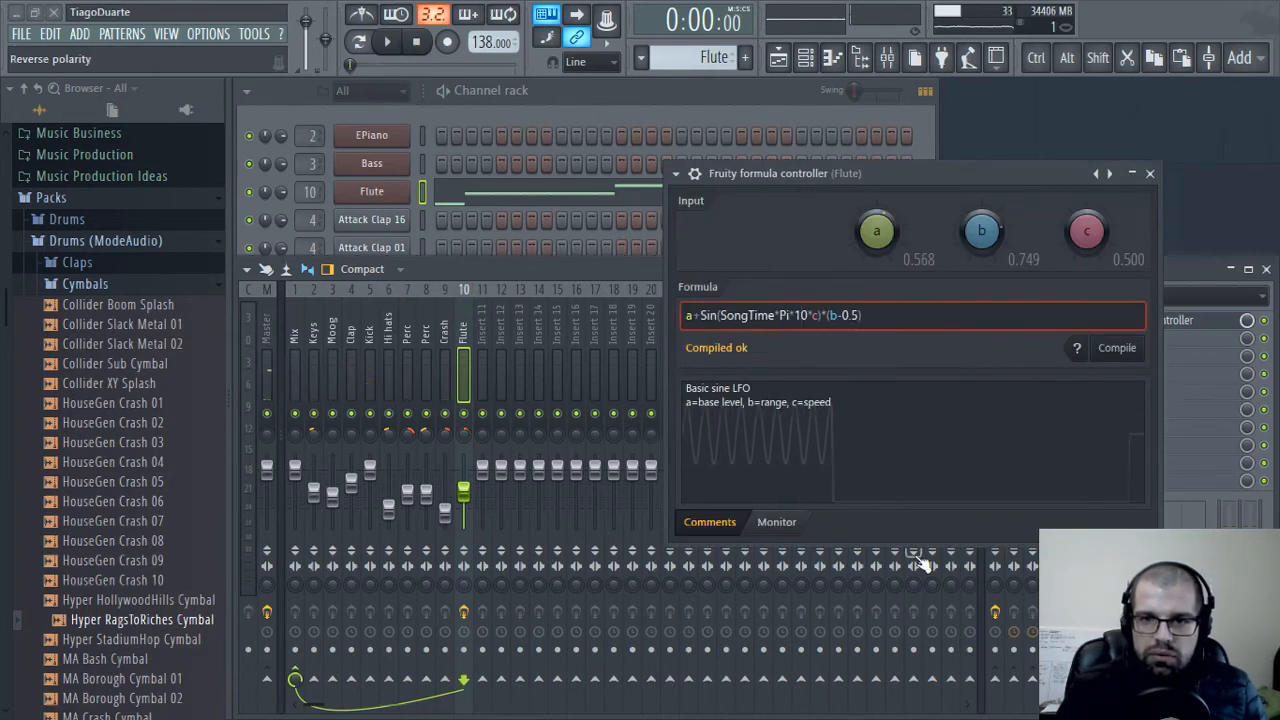
left_click(1149, 173)
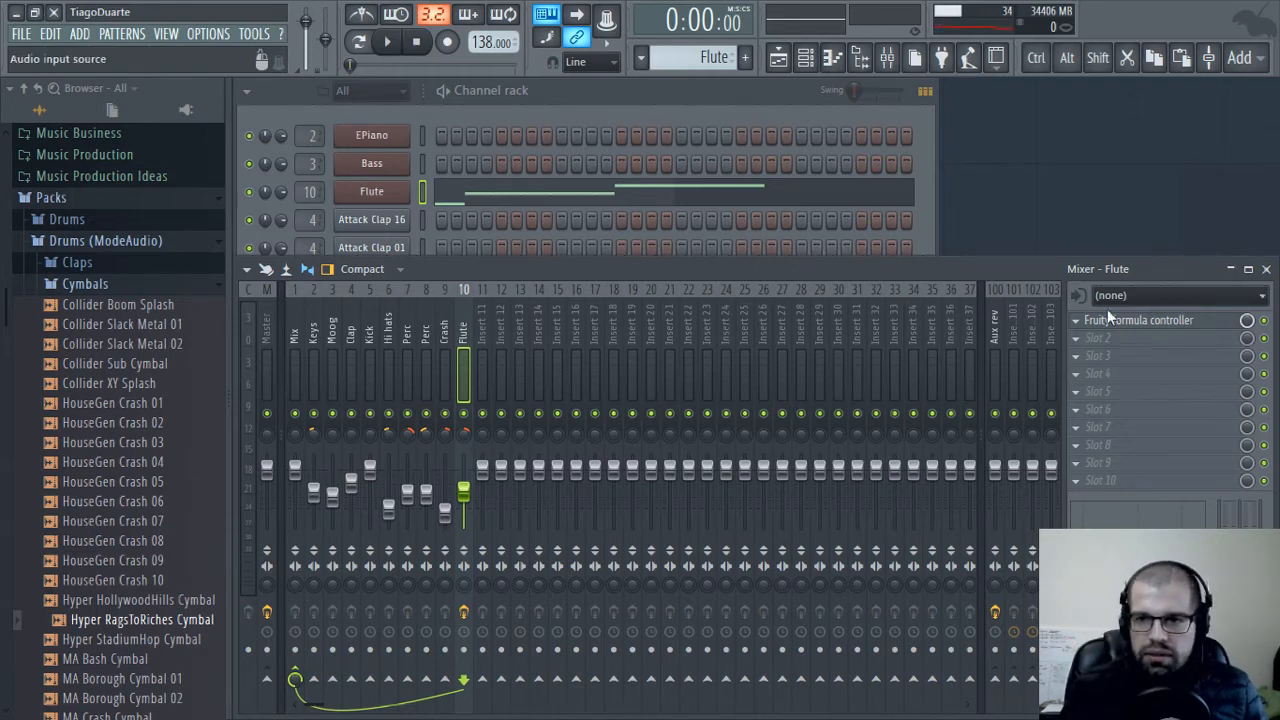
Play the pattern with the formula controller closed and slightly lower the Flute mixer track's volume
left_click(1175, 325)
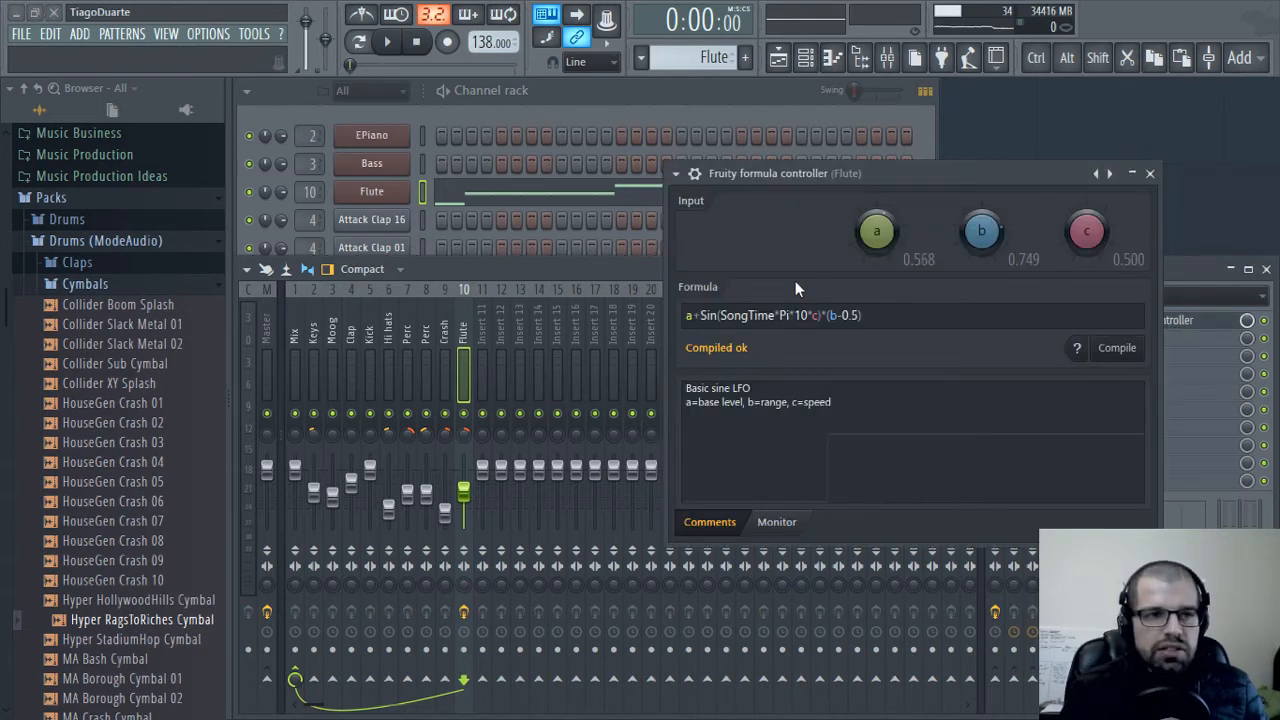
left_click(1150, 174)
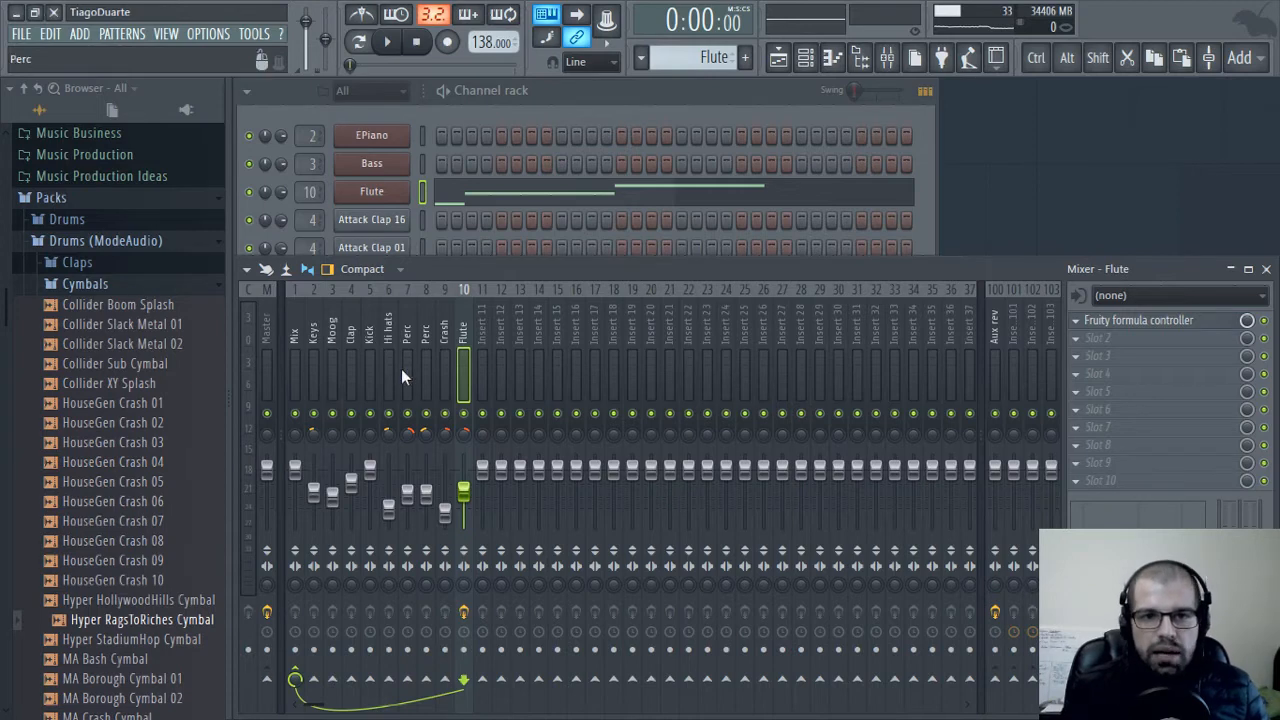
key("space")
left_click_drag(467, 496, 464, 482)
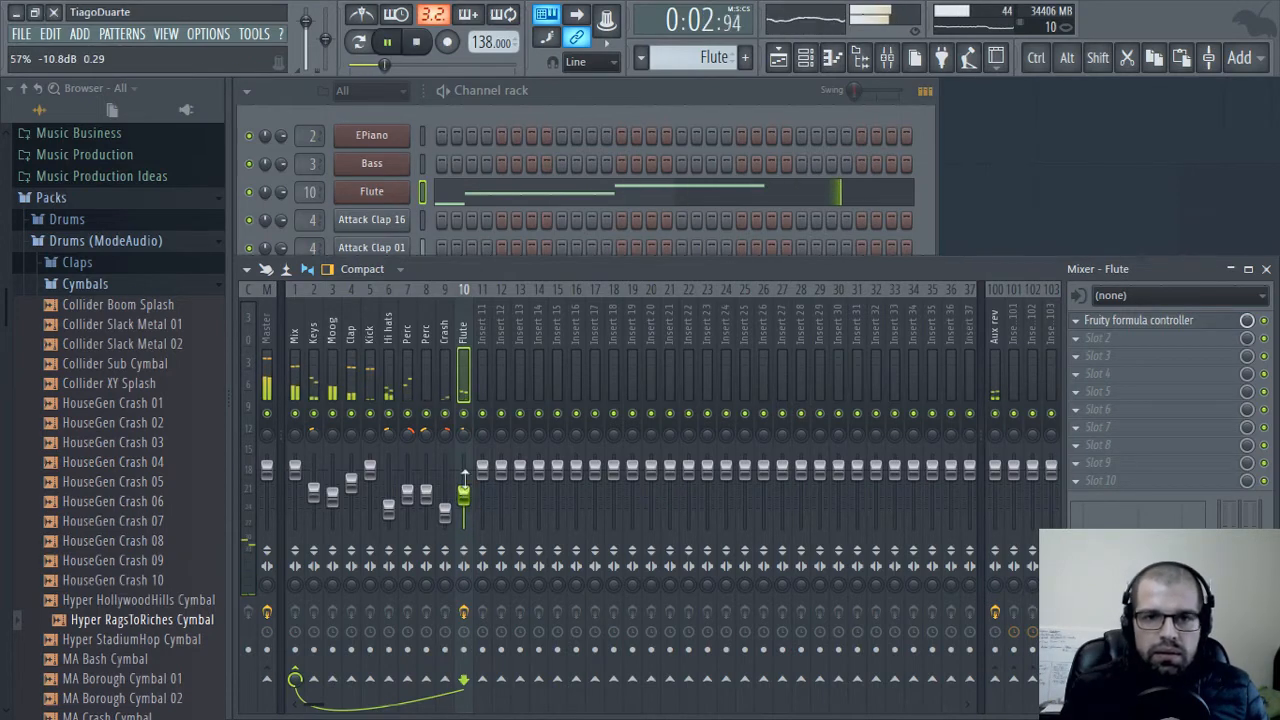
Load Fruity Reeverb 2 in slot 2 of the Flute mixer track and place its window over the mixer
left_click(1089, 340)
mouse_move(1013, 384)
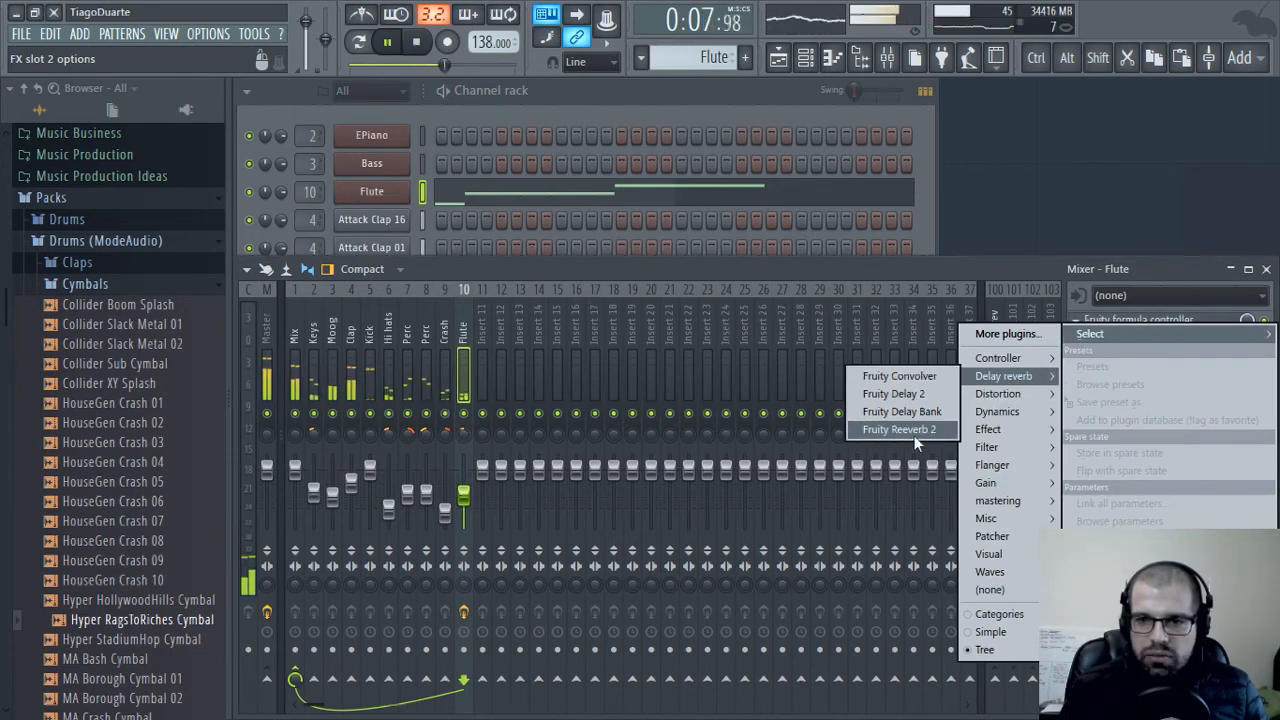
left_click(918, 430)
left_click_drag(428, 275, 581, 255)
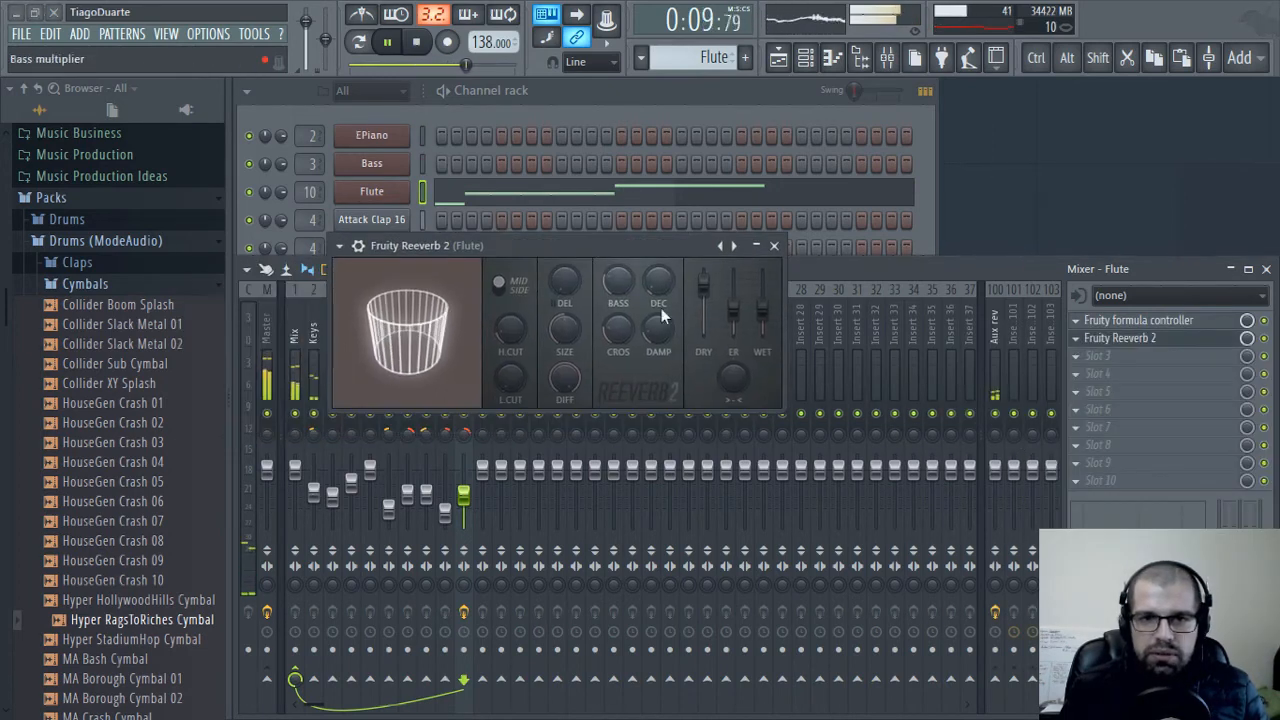
Shape the Flute reverb with a higher wet level, a larger room size and a low cut of about 1044 Hz
left_click_drag(762, 309, 762, 287)
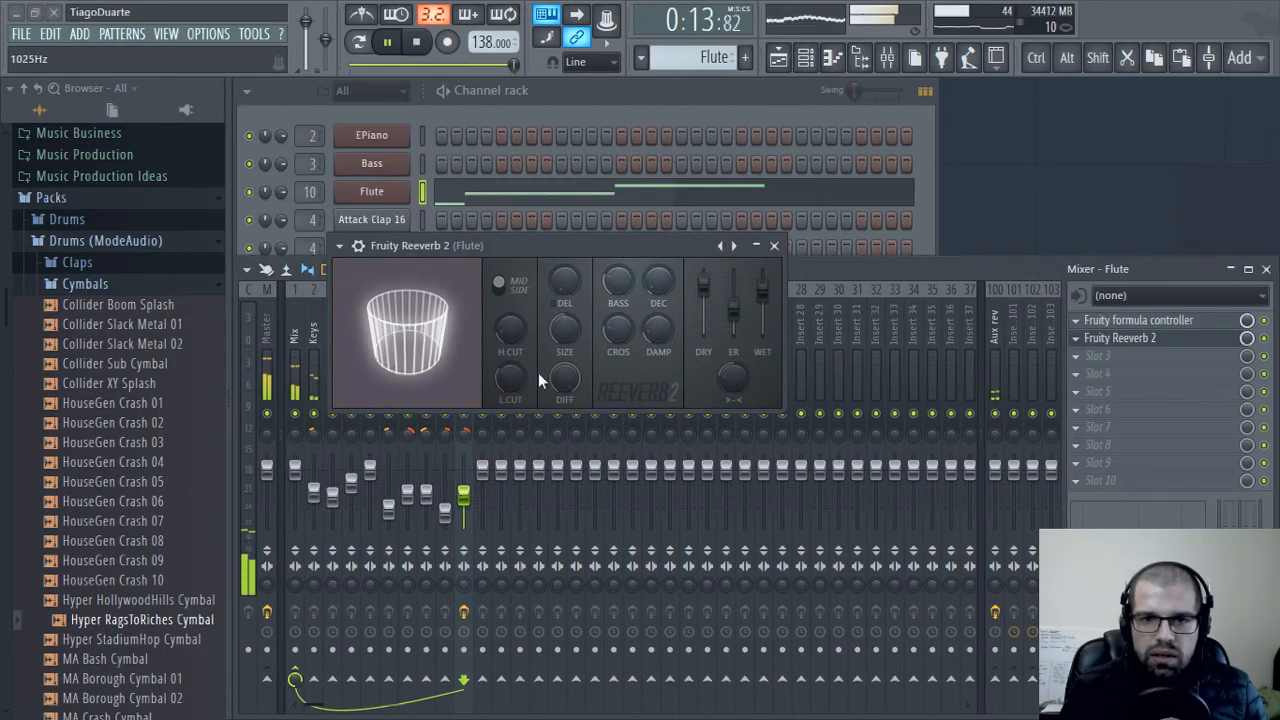
left_click_drag(565, 330, 565, 318)
left_click_drag(503, 381, 503, 360)
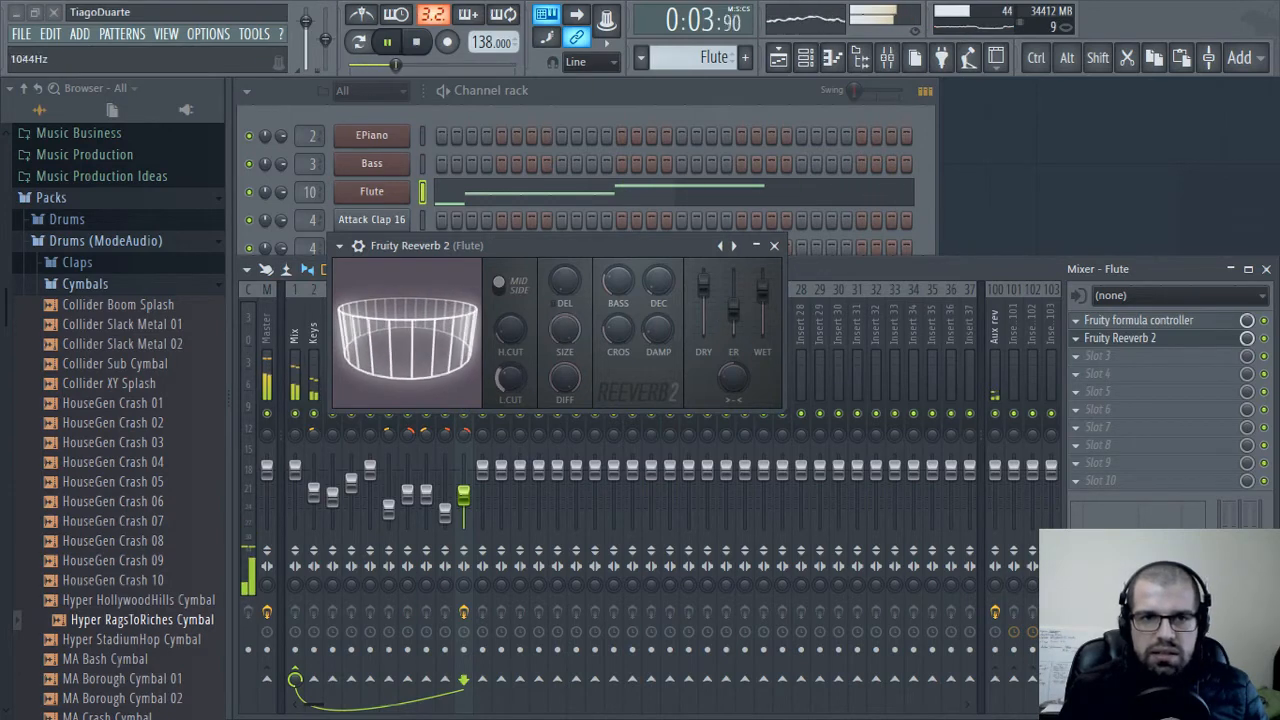
Raise the Flute reverb's wet level further and set its stereo separation to 100%
left_click_drag(762, 290, 762, 278)
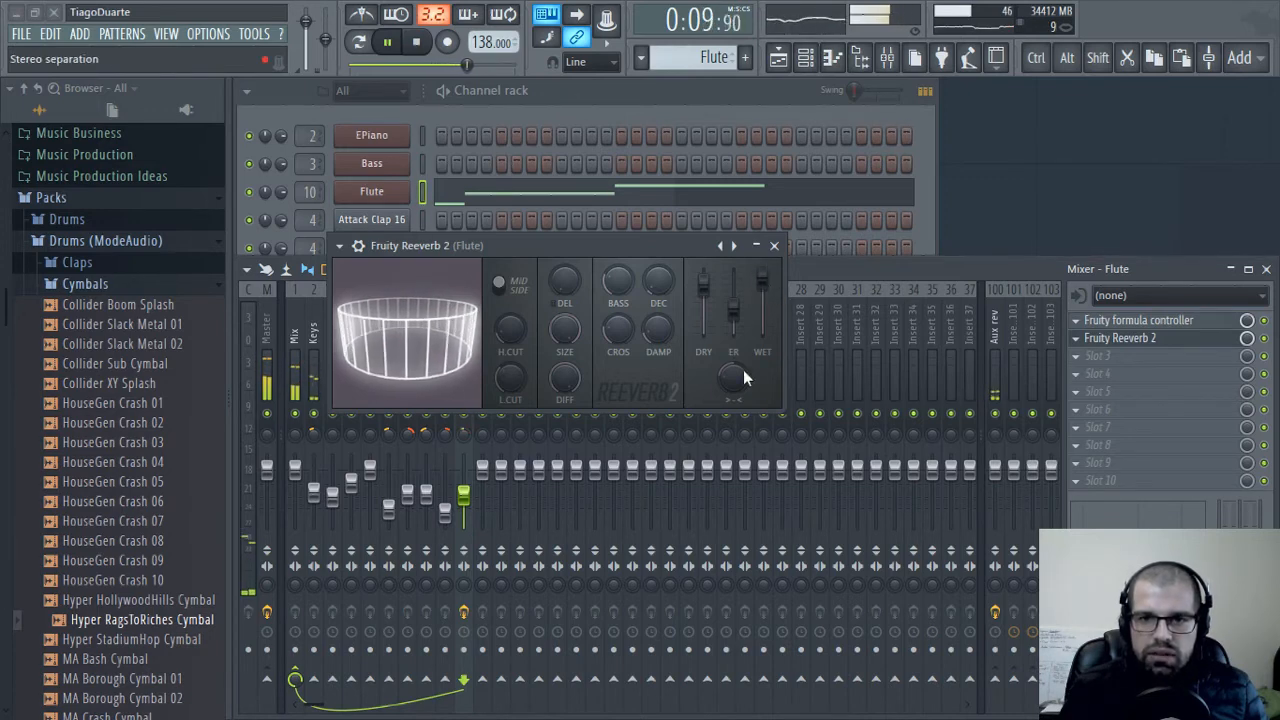
mouse_move(740, 375)
left_mouse_down()
mouse_move(730, 414)
mouse_move(729, 384)
left_mouse_up()
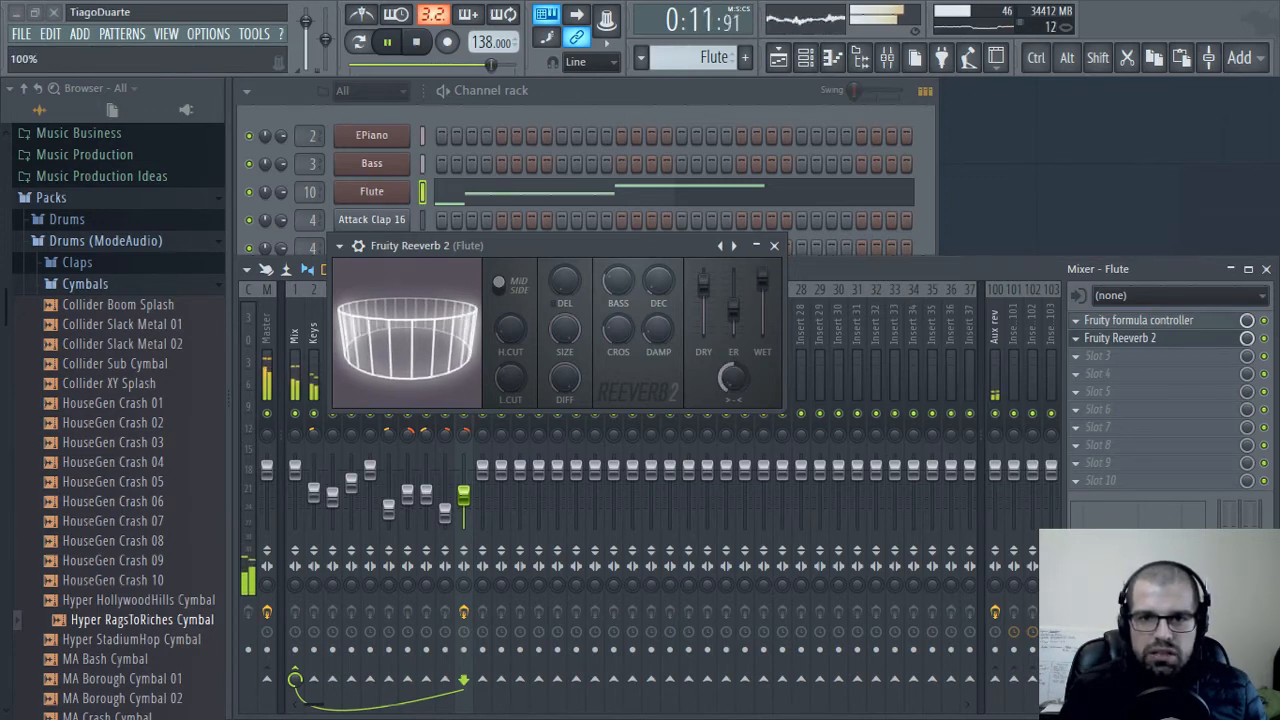
left_click_drag(762, 280, 762, 276)
left_click(774, 245)
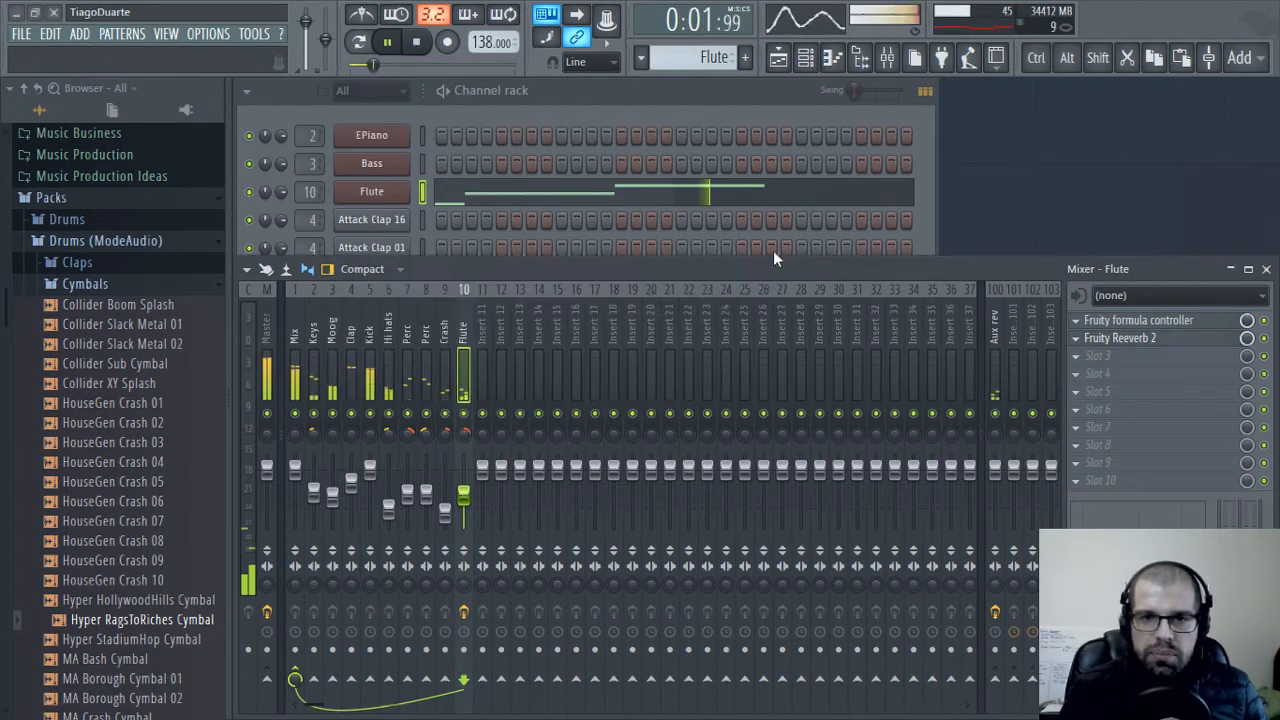
Sidechain the Kick mixer track to the Moog track
left_click(330, 372)
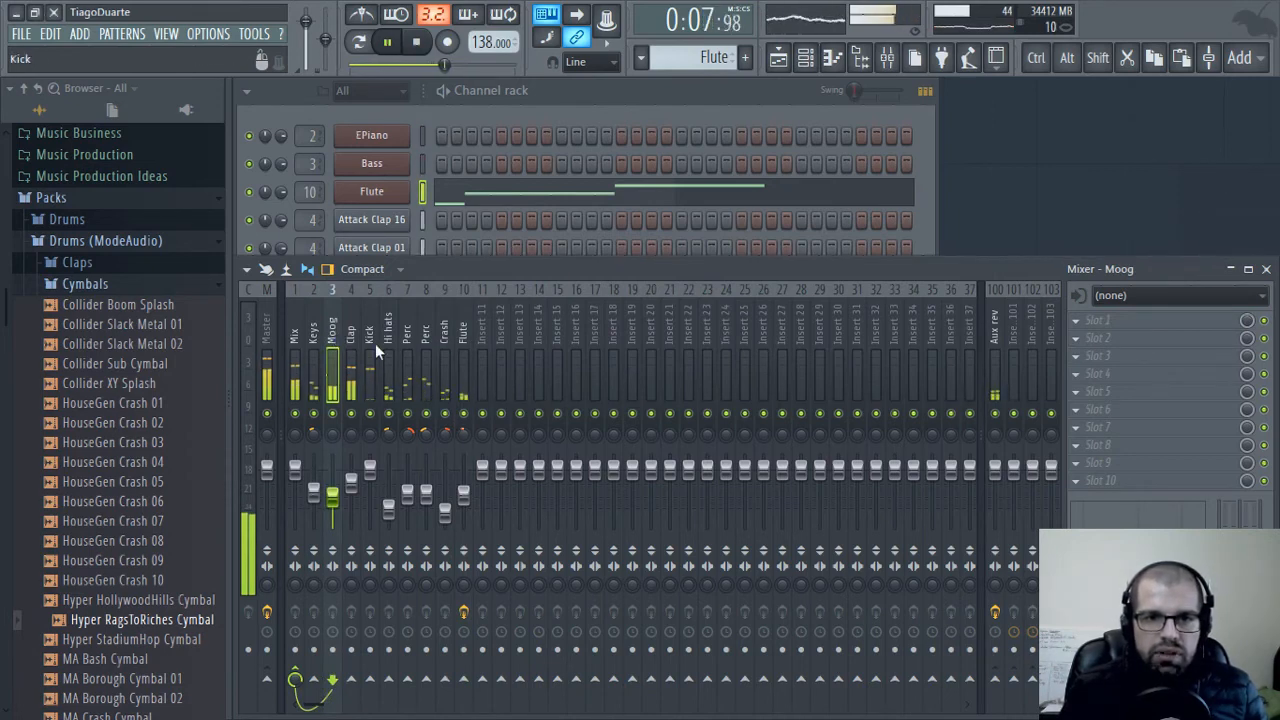
left_click(369, 336)
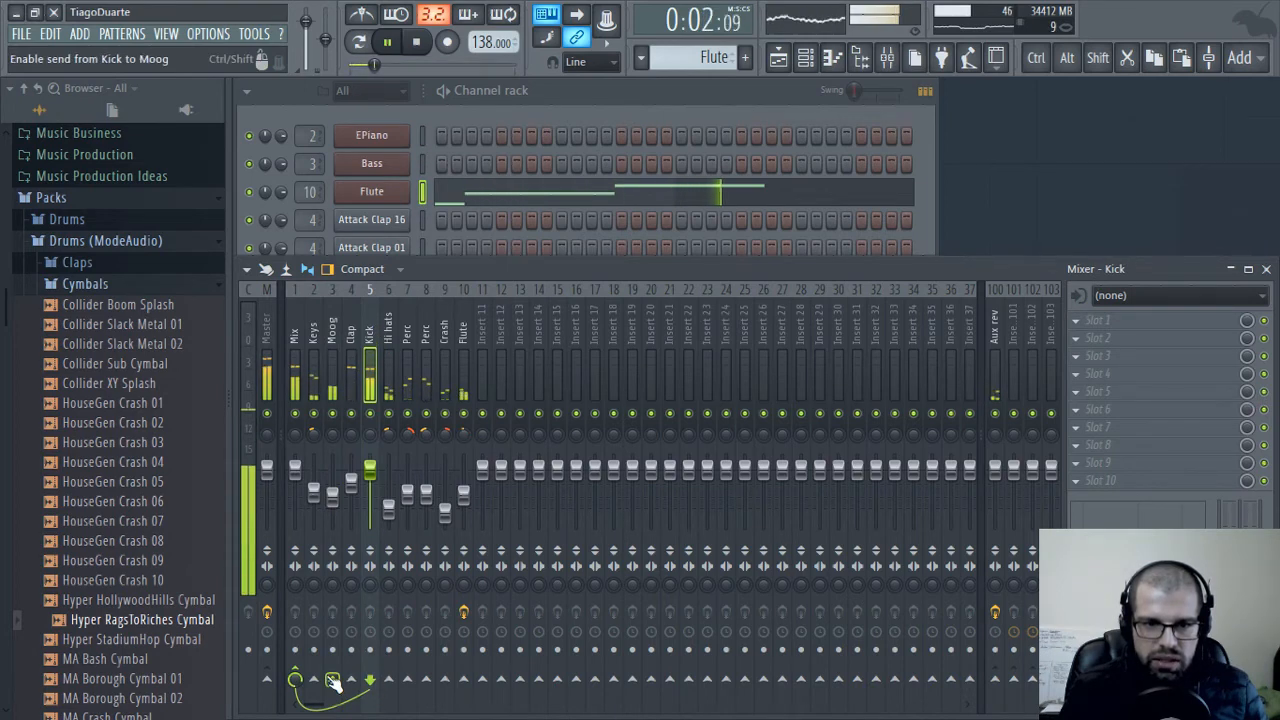
right_click(333, 681)
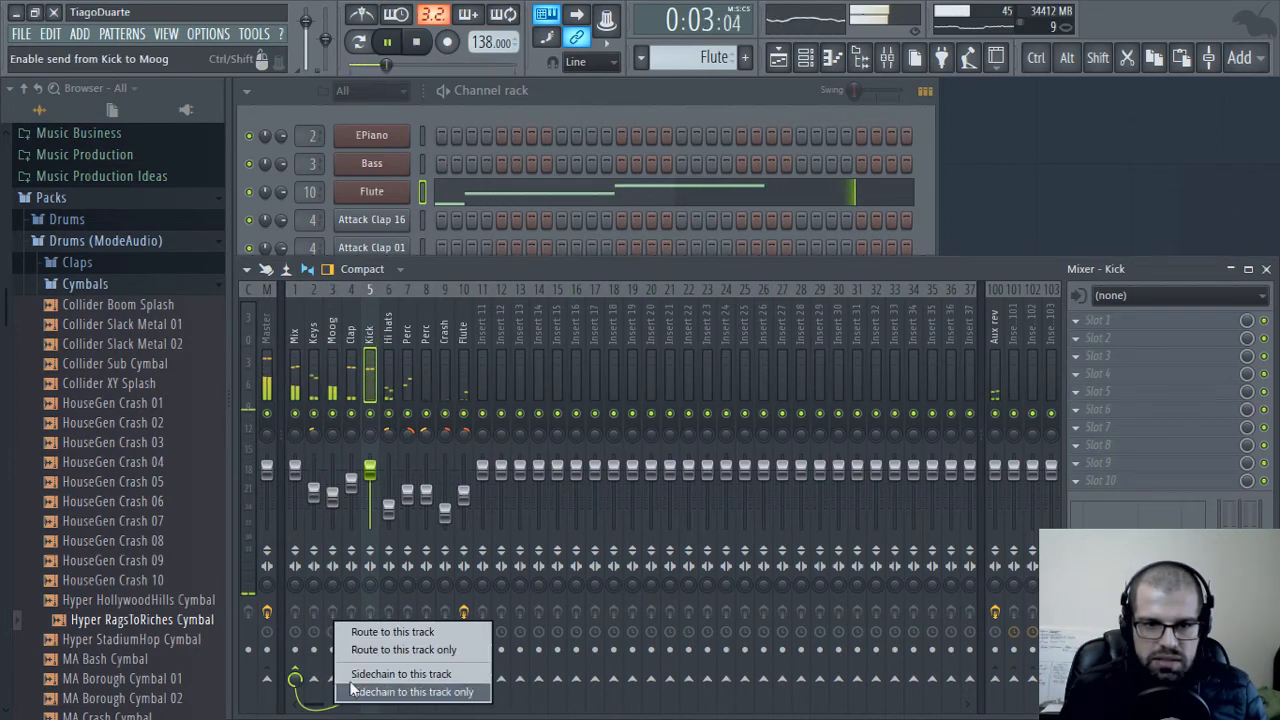
left_click(460, 674)
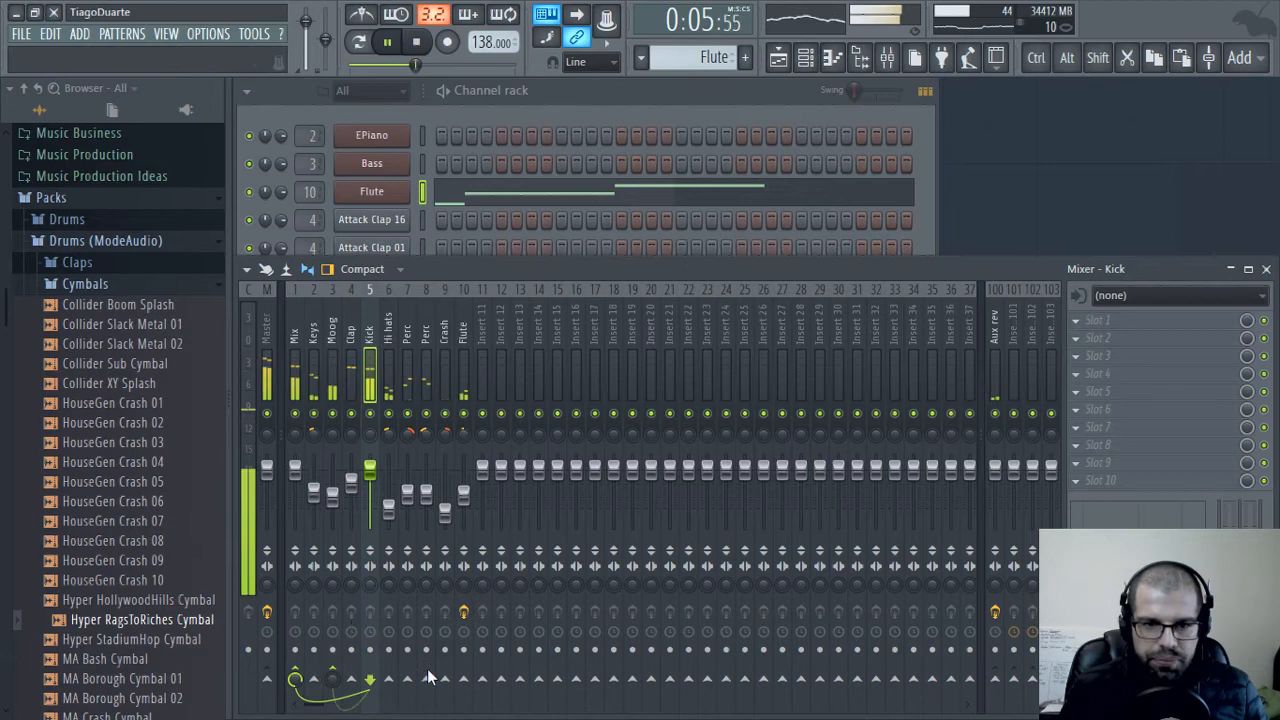
Load Fruity Limiter in slot 1 of the Moog mixer track
left_click(333, 328)
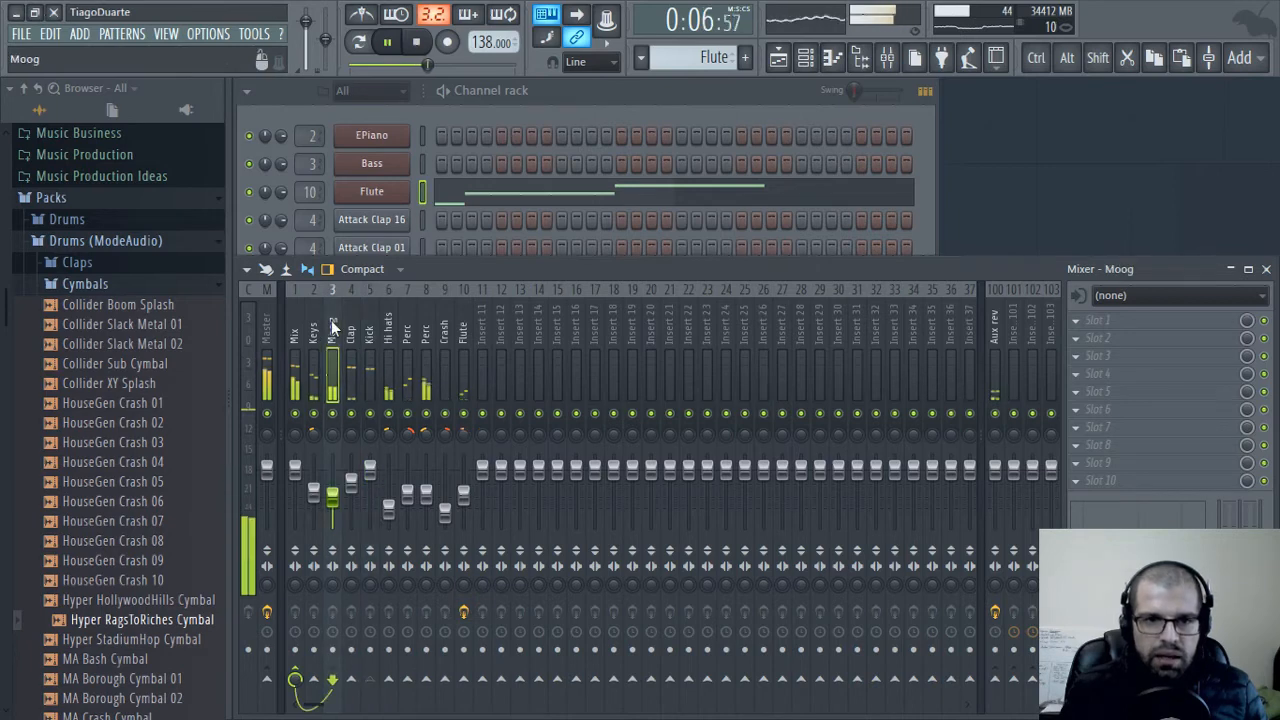
left_click(1110, 320)
mouse_move(1024, 410)
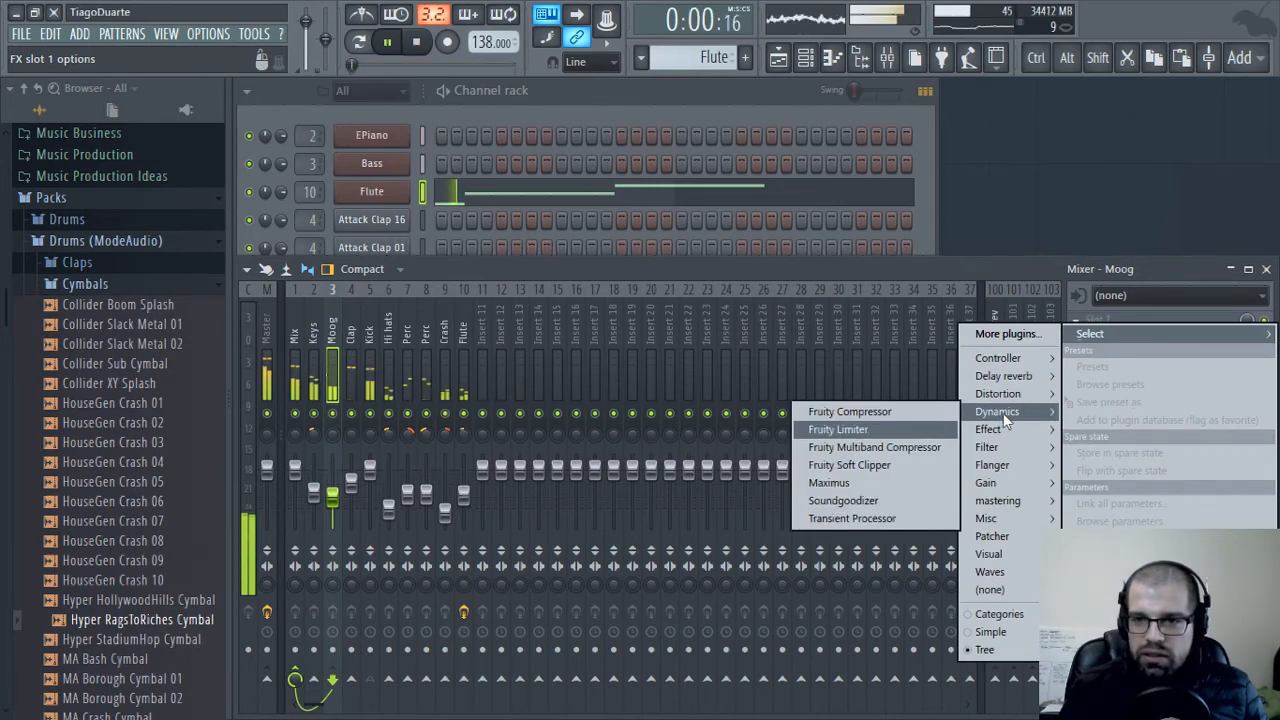
left_click(820, 430)
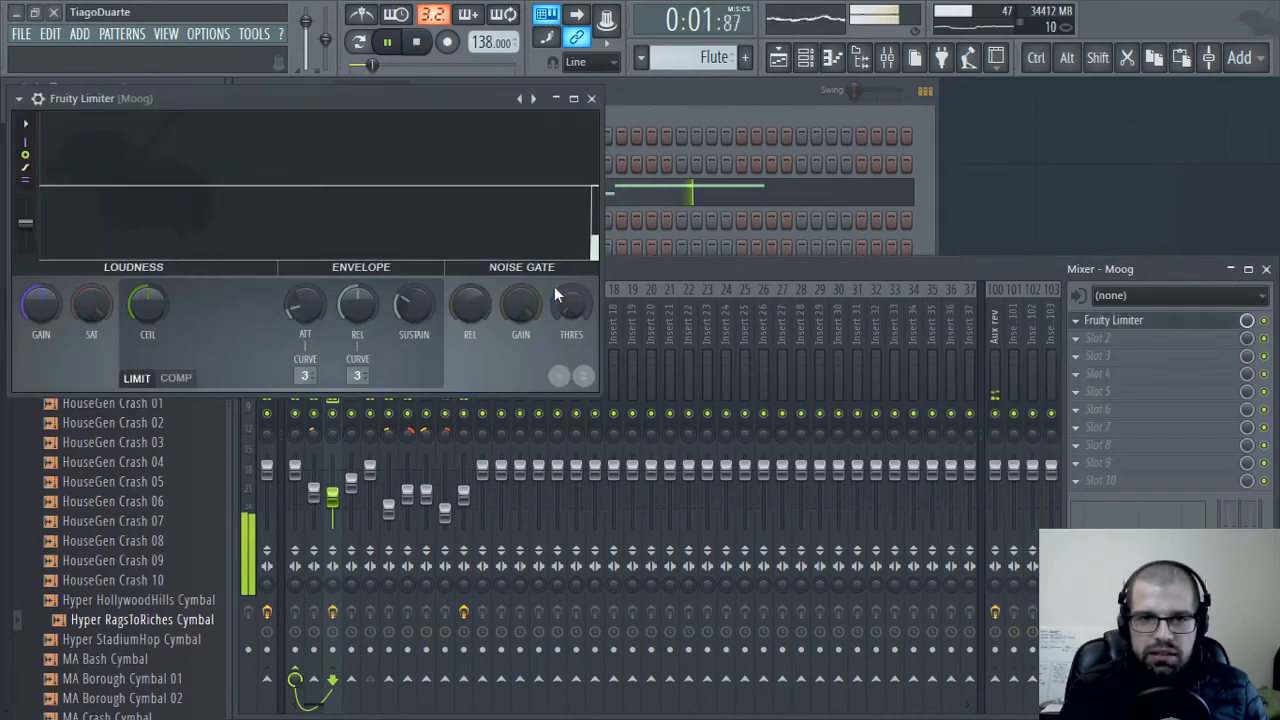
Switch the Moog track's Fruity Limiter to compressor mode and set its sidechain input to 1
left_click_drag(361, 102, 685, 144)
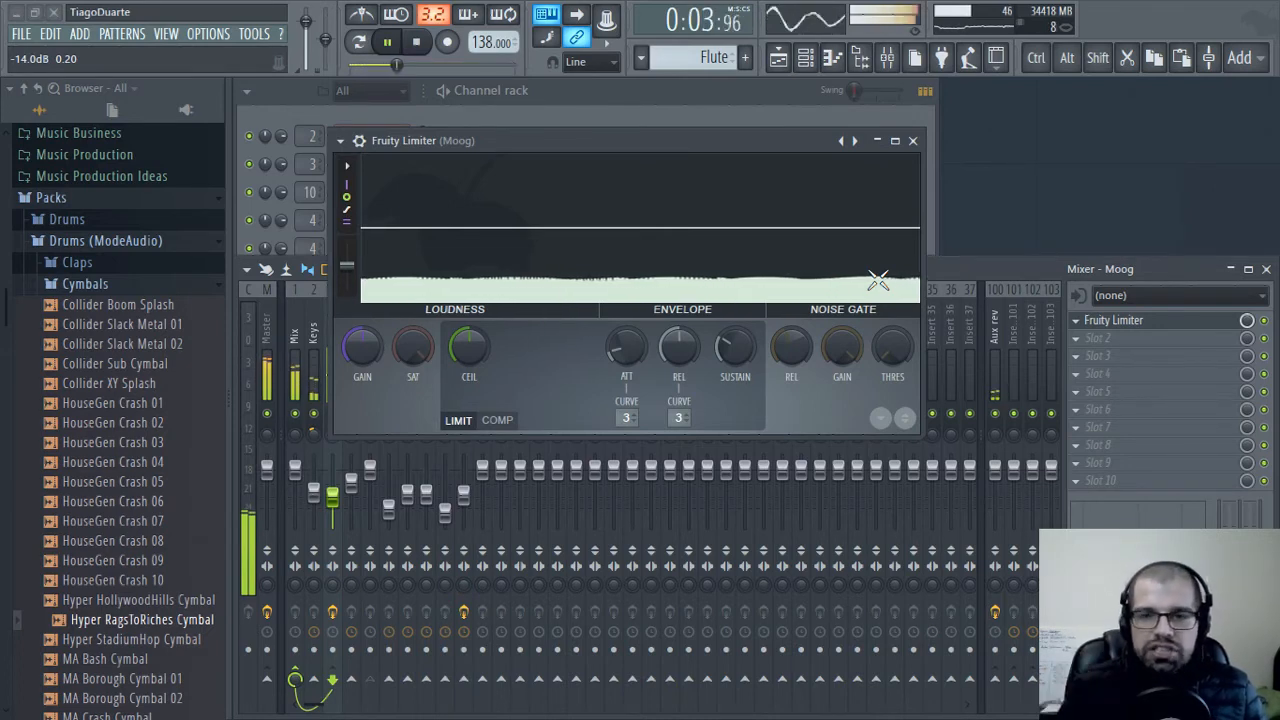
left_click(498, 421)
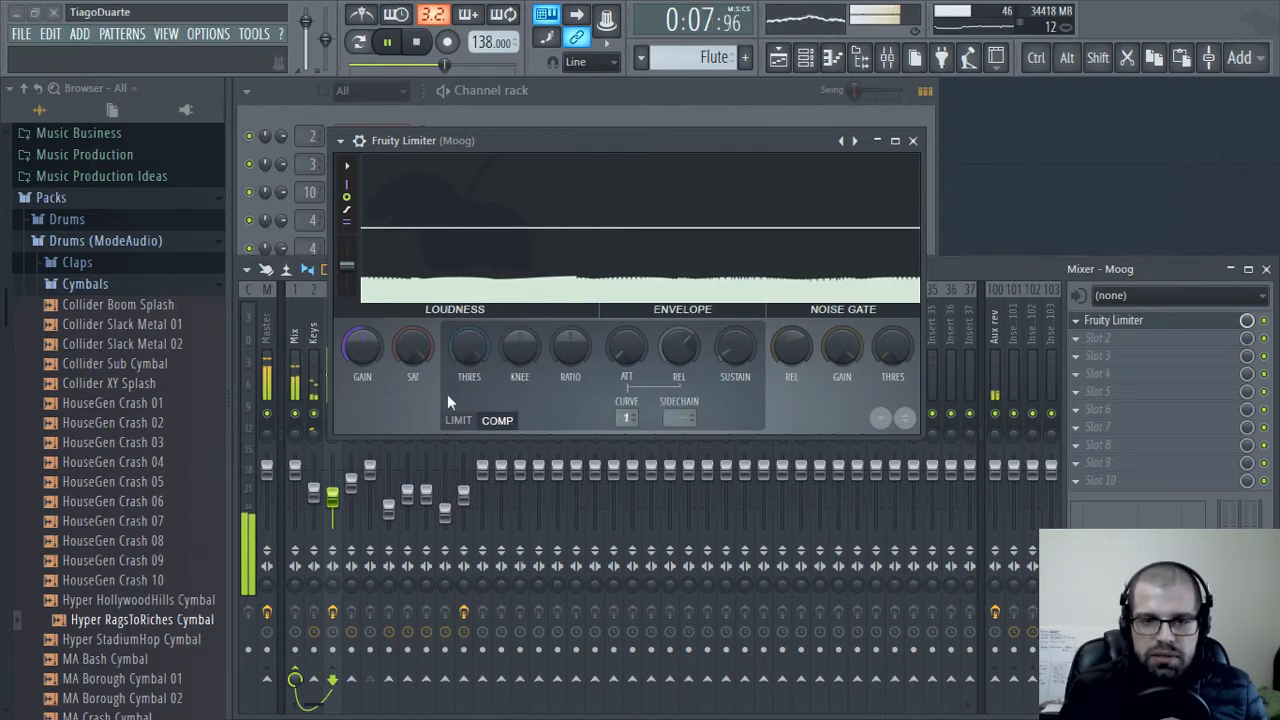
left_click(459, 421)
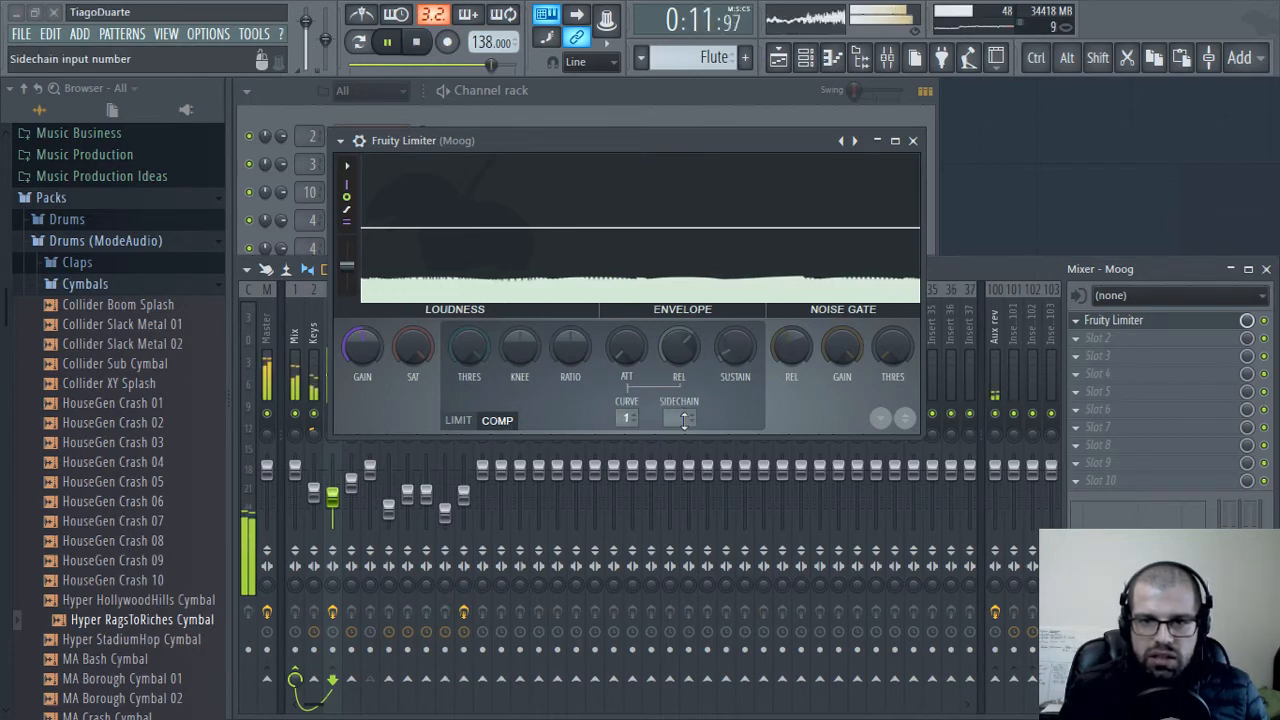
left_click(684, 419)
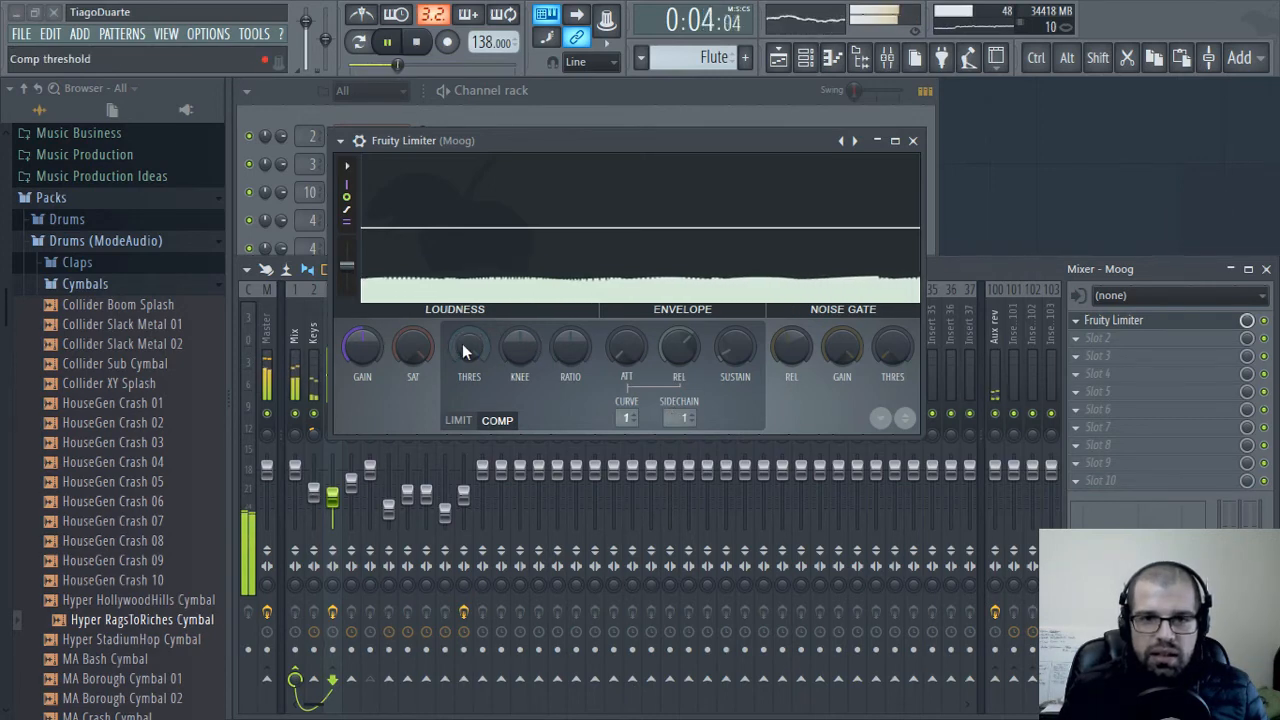
Shape the Moog sidechain compression with a lower threshold, a ratio of about 3.5:1 and curve 2
left_click_drag(463, 350, 470, 390)
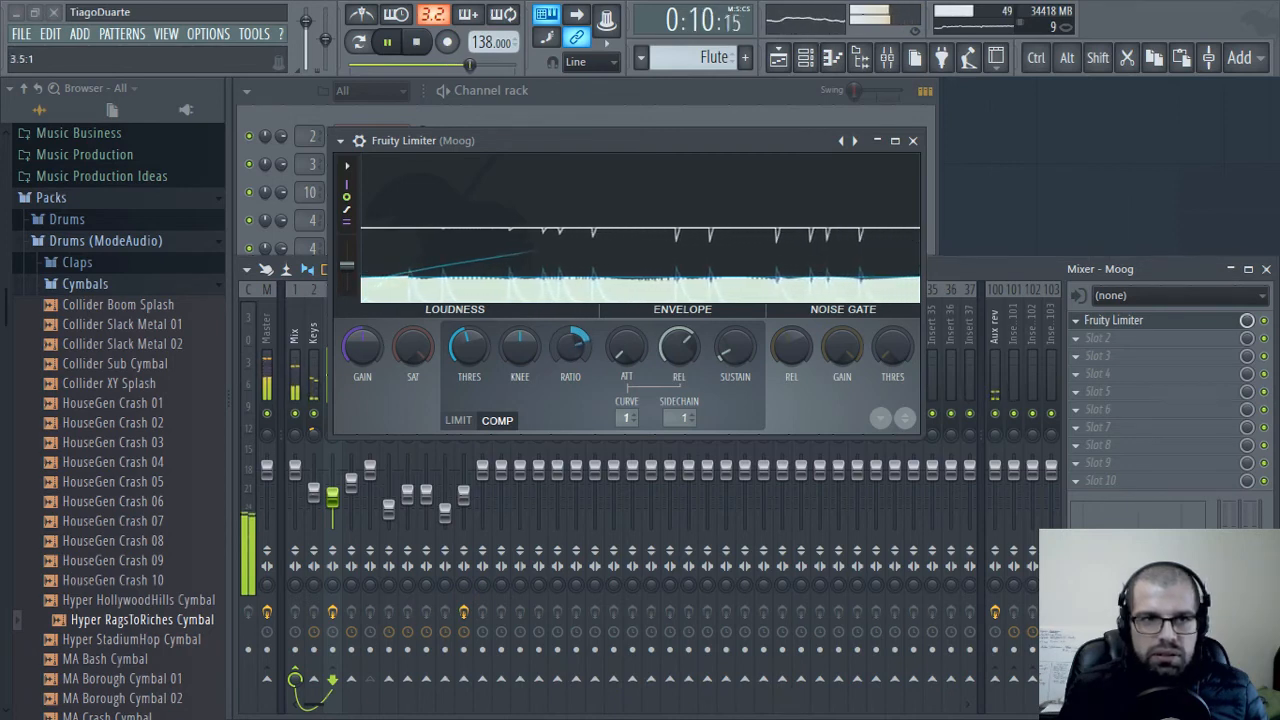
left_click_drag(576, 358, 576, 360)
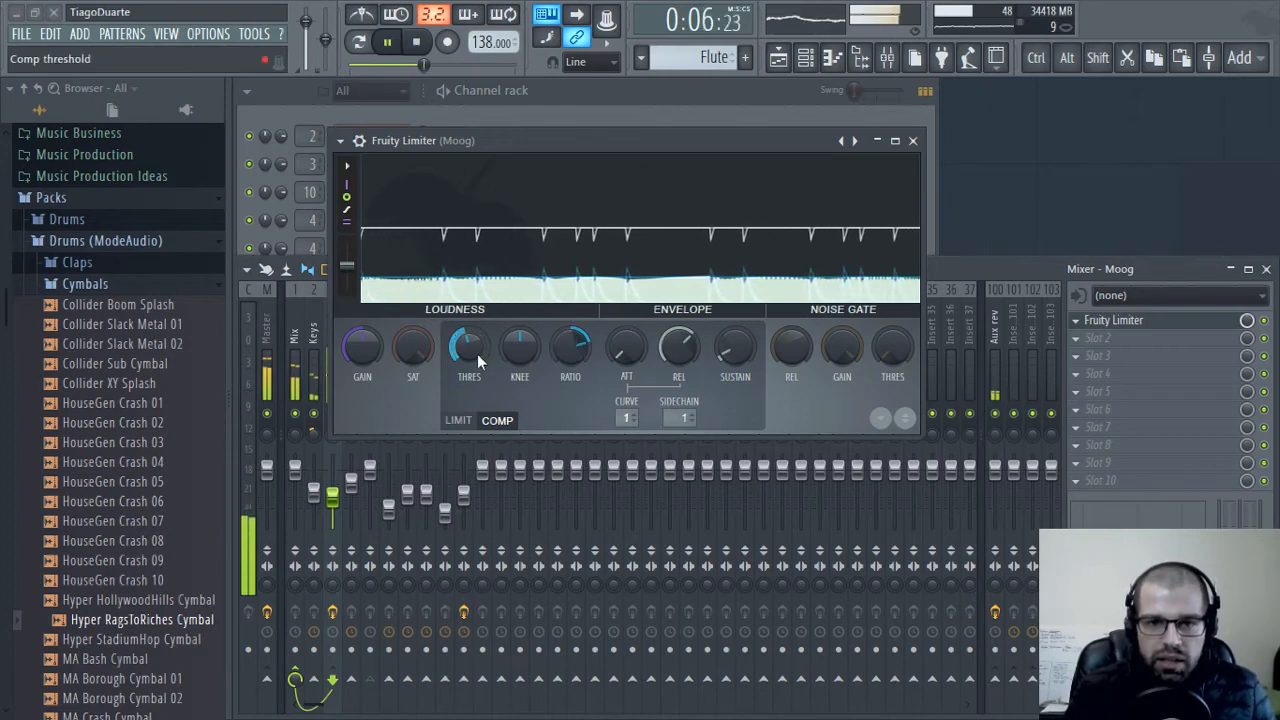
mouse_move(477, 355)
left_mouse_down()
mouse_move(477, 388)
mouse_move(470, 350)
left_mouse_up()
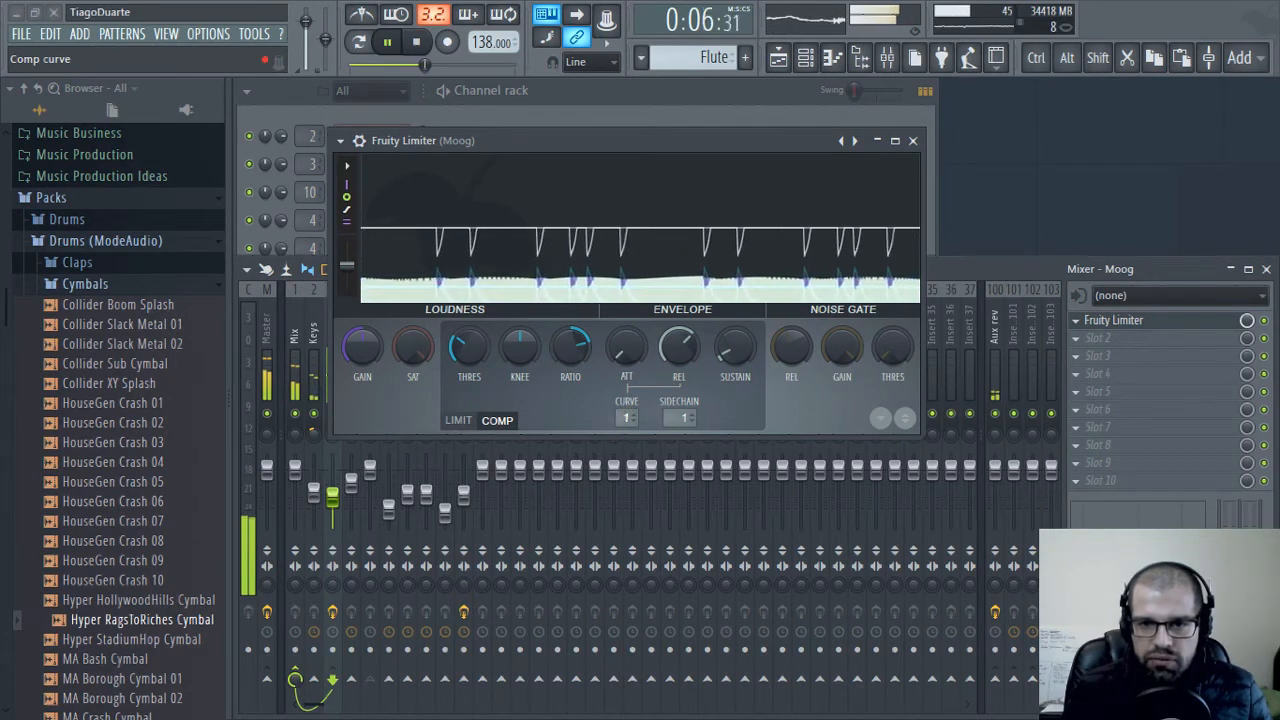
left_click_drag(624, 419, 624, 411)
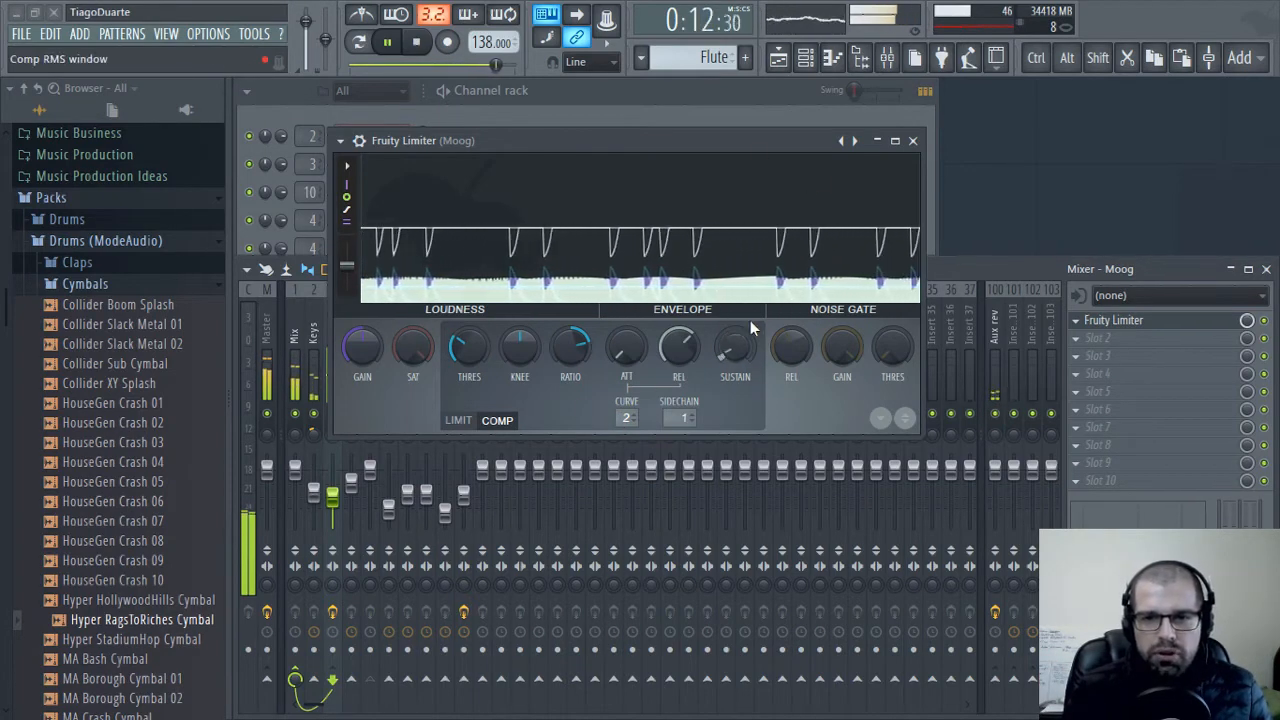
Open the manual page for Fruity Limiter and examine the compressor's CURVE setting
left_click(340, 143)
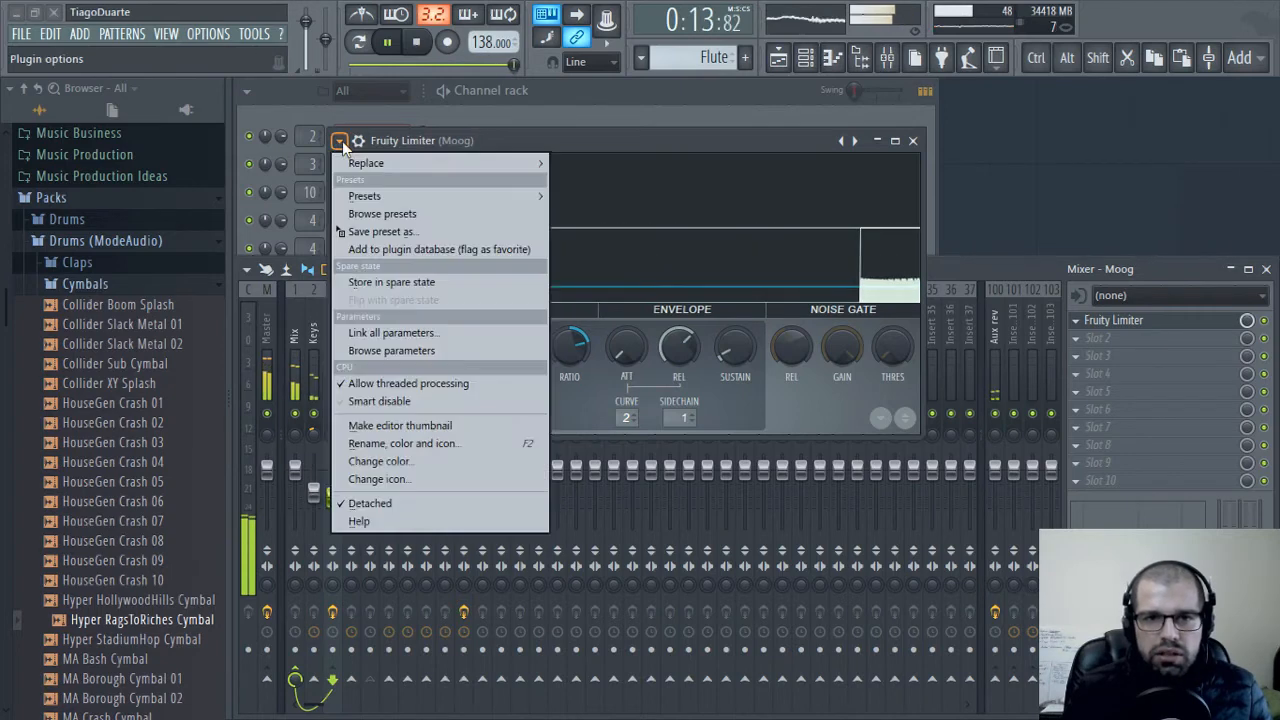
left_click(397, 507)
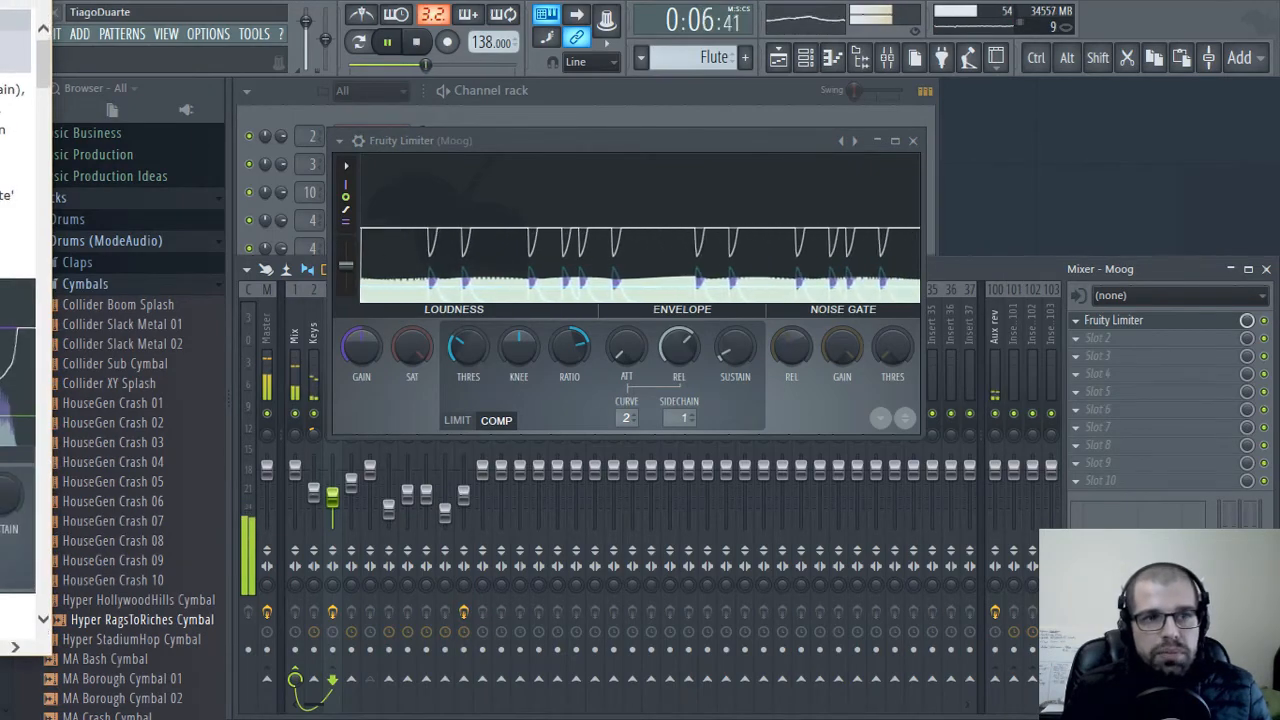
left_click_drag(0, 22, 683, 49)
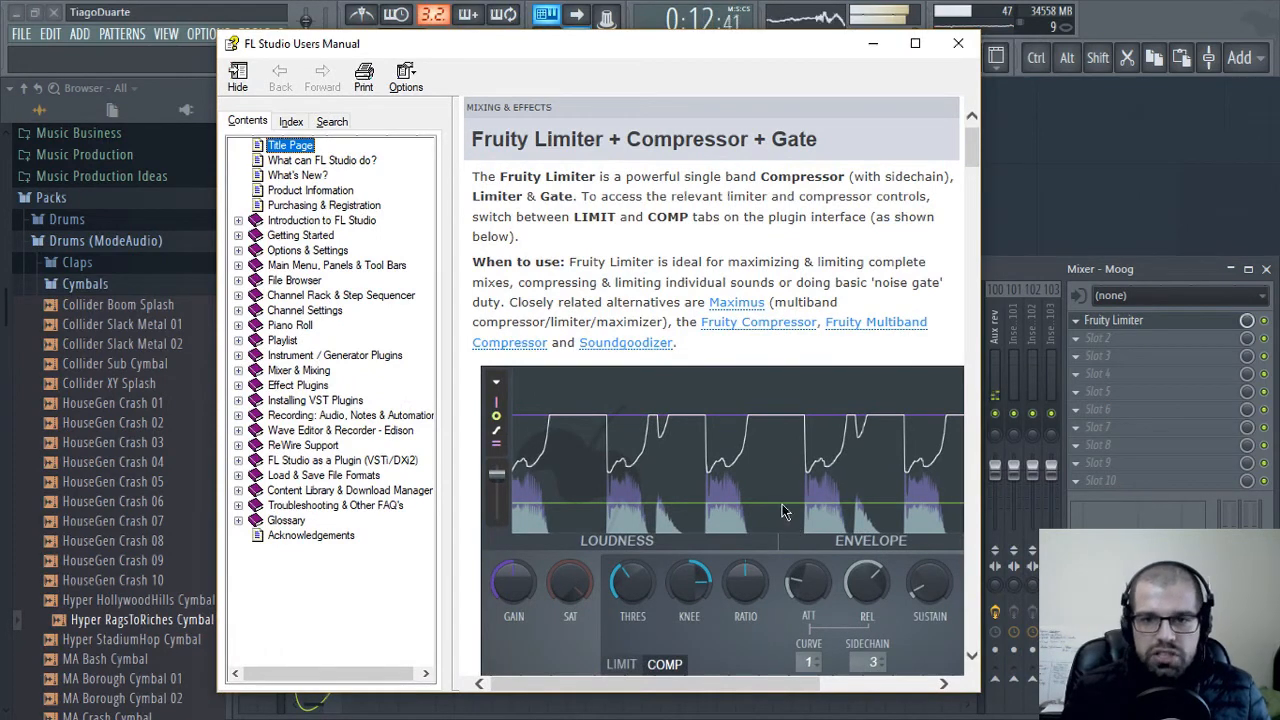
left_click_drag(986, 511, 1265, 527)
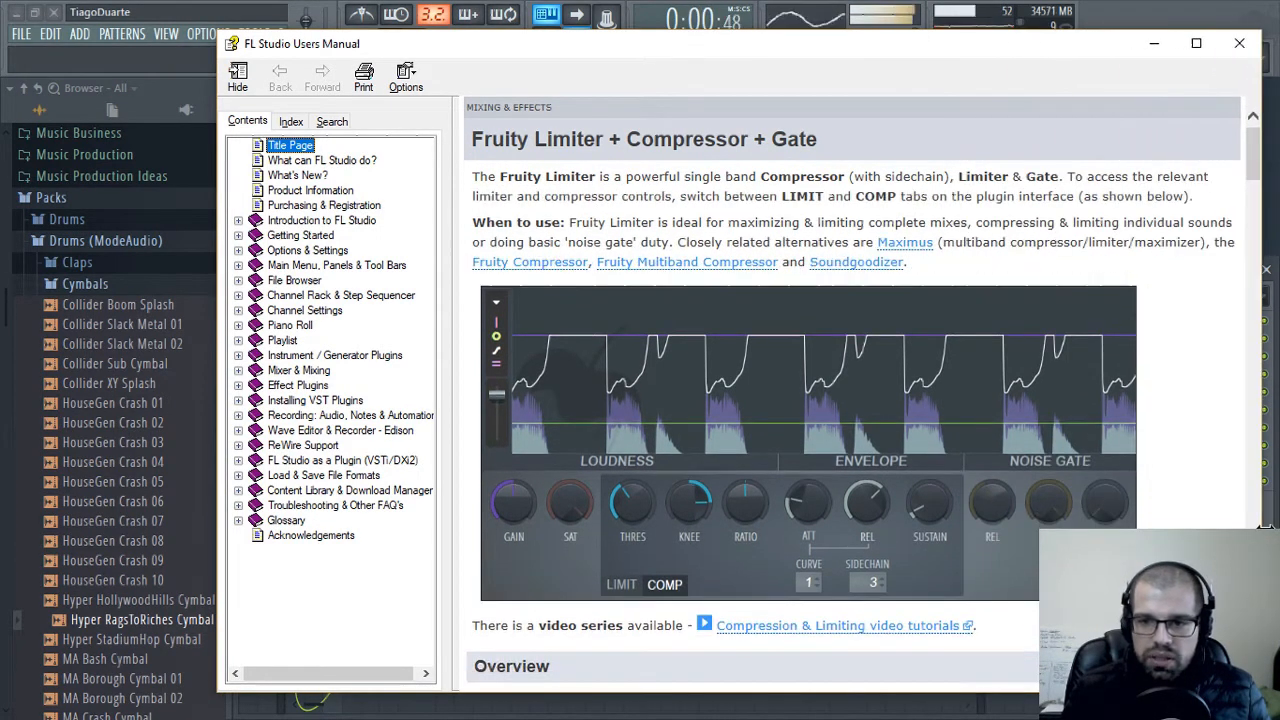
scroll(838, 428, "down", 10)
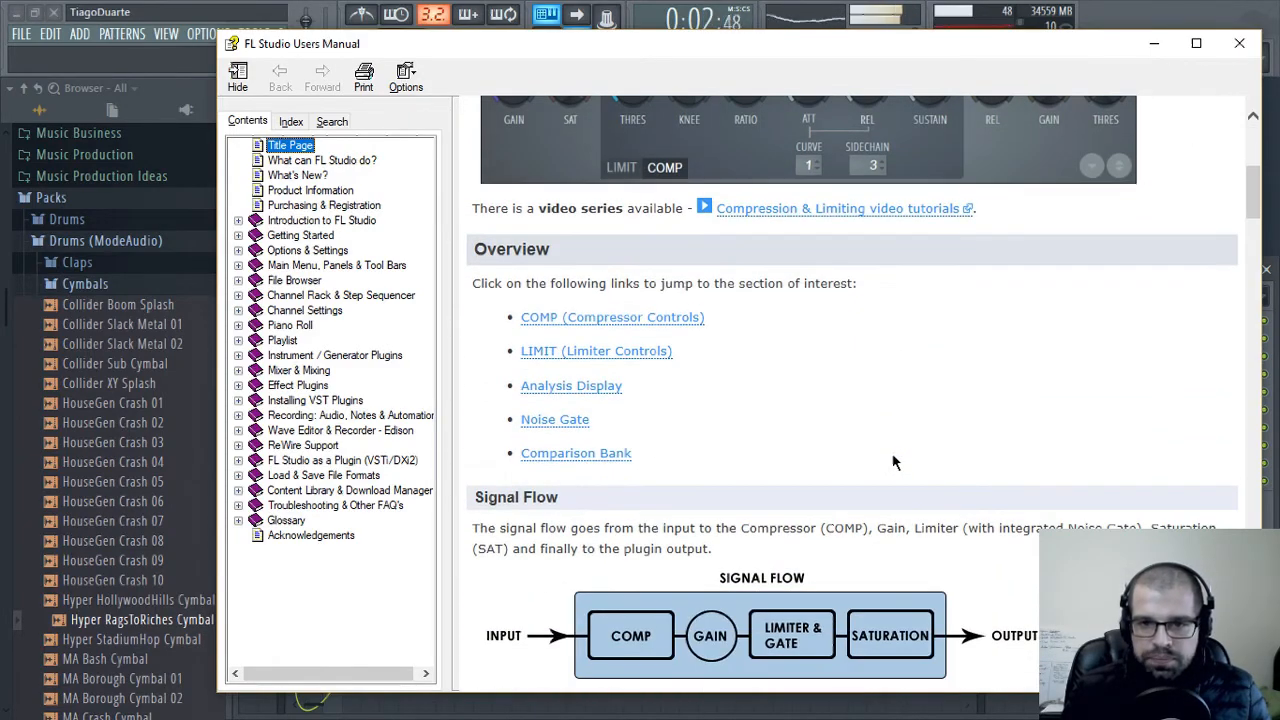
scroll(955, 453, "down", 10)
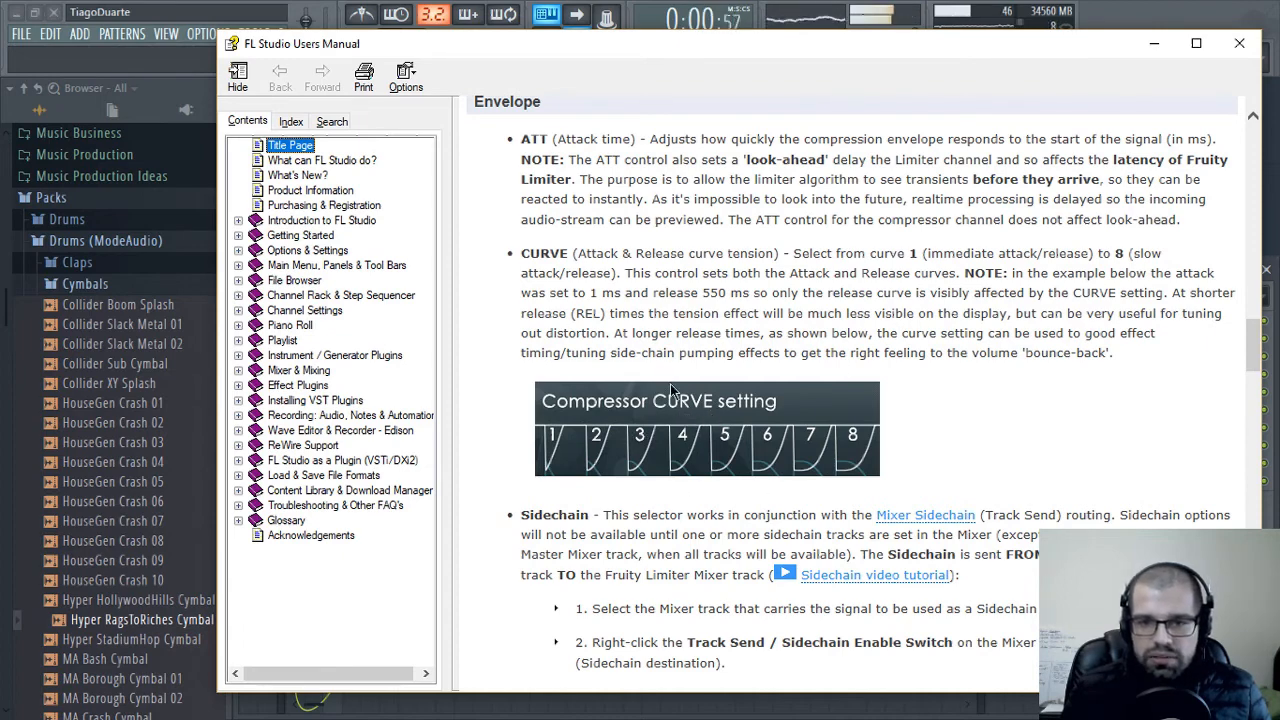
scroll(670, 383, "down", 5)
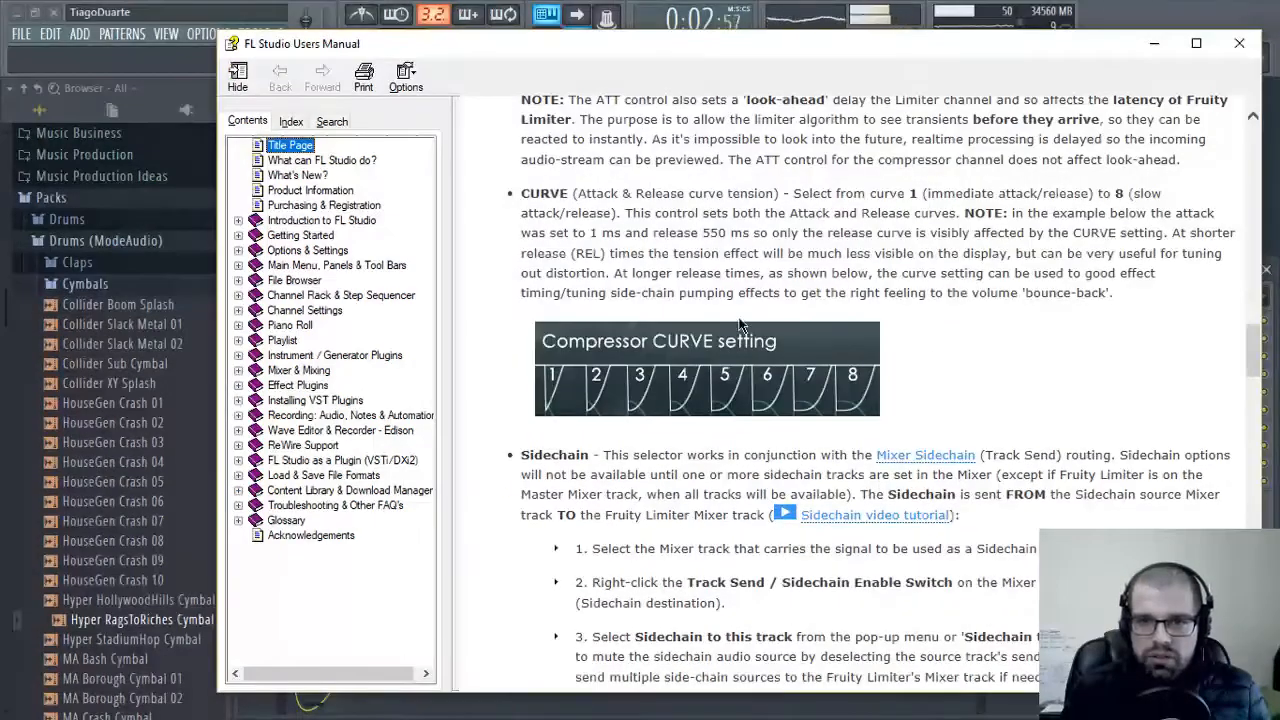
left_click(1253, 57)
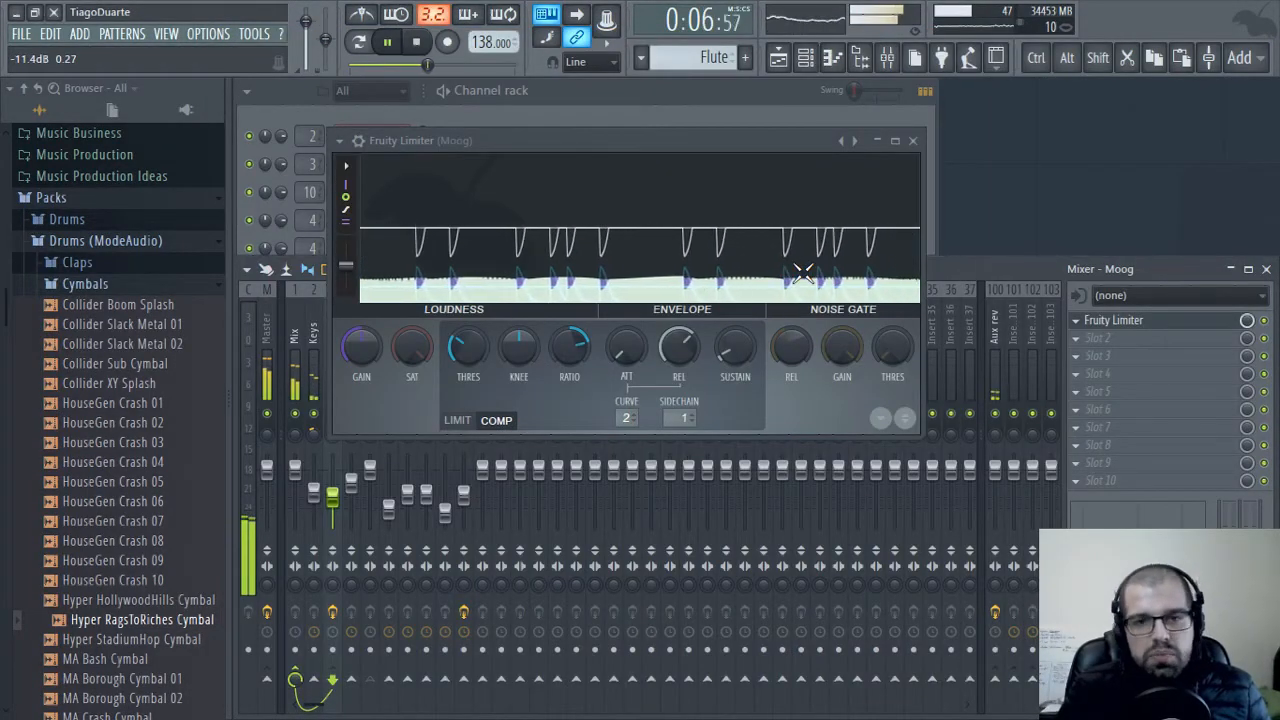
Close the limiter and load FidelityEQ in slot 2 of the Moog mixer track
left_click(911, 141)
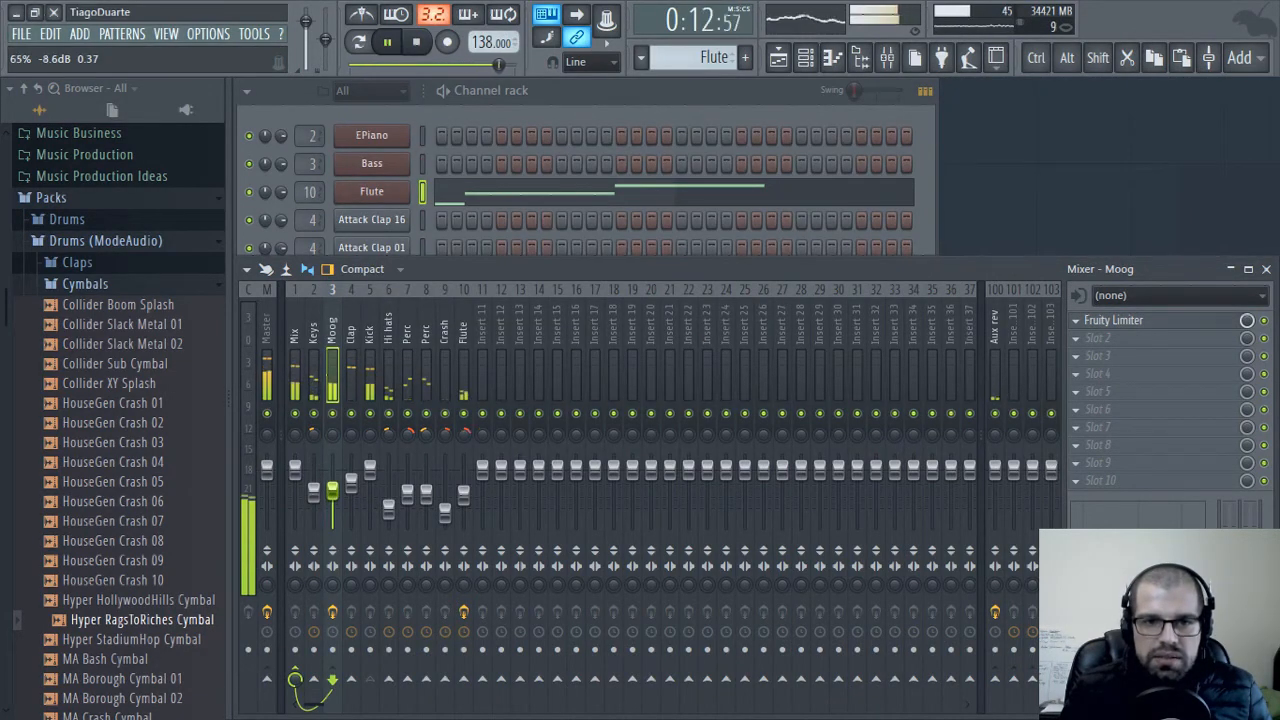
left_click(1137, 343)
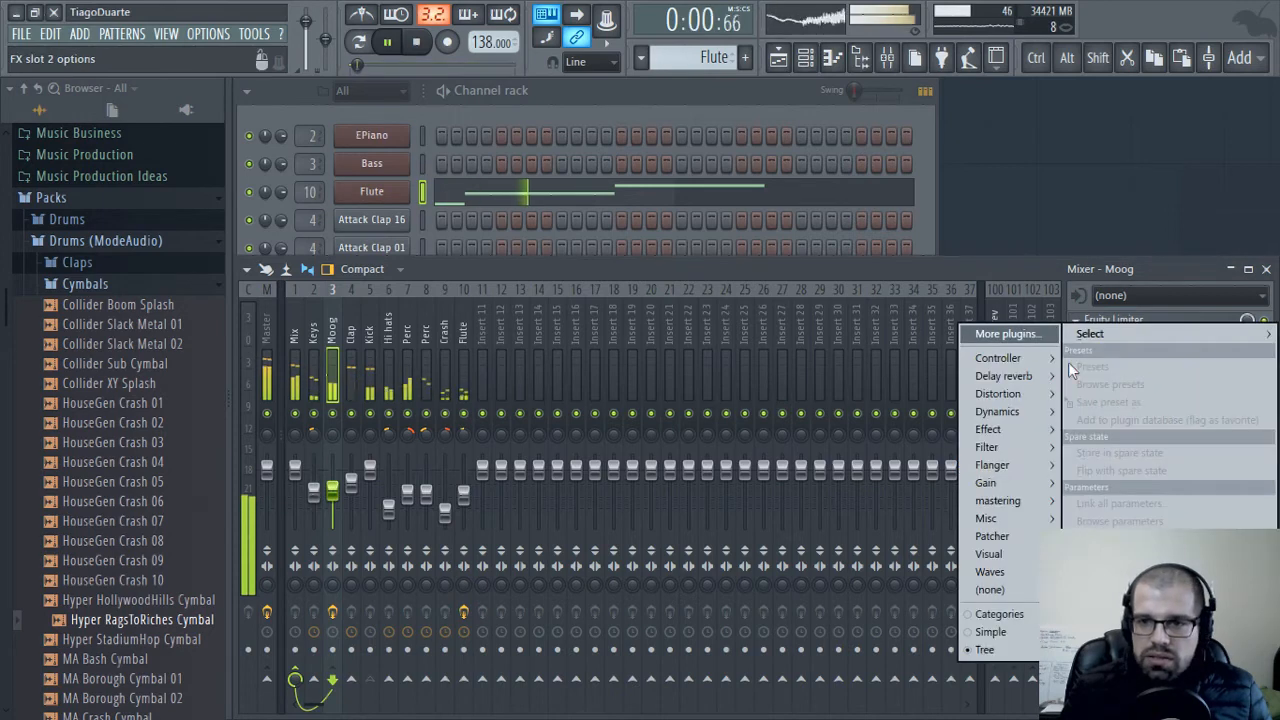
mouse_move(1005, 432)
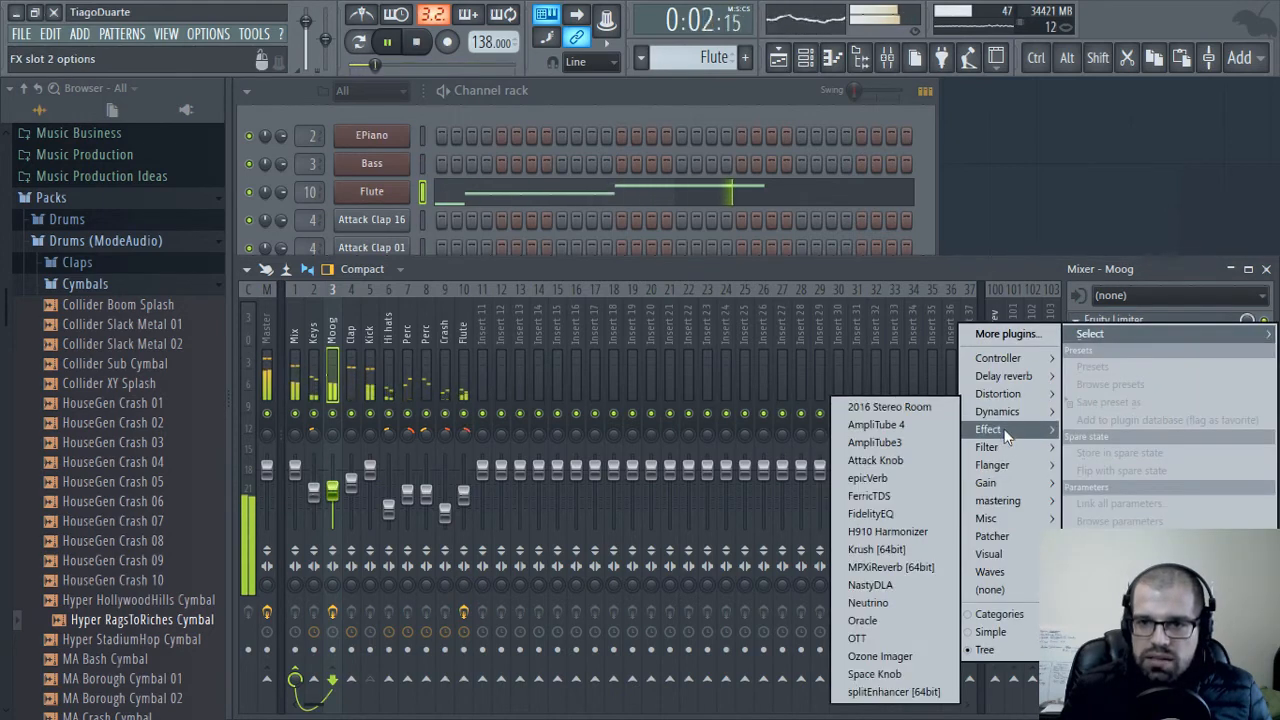
left_click(887, 515)
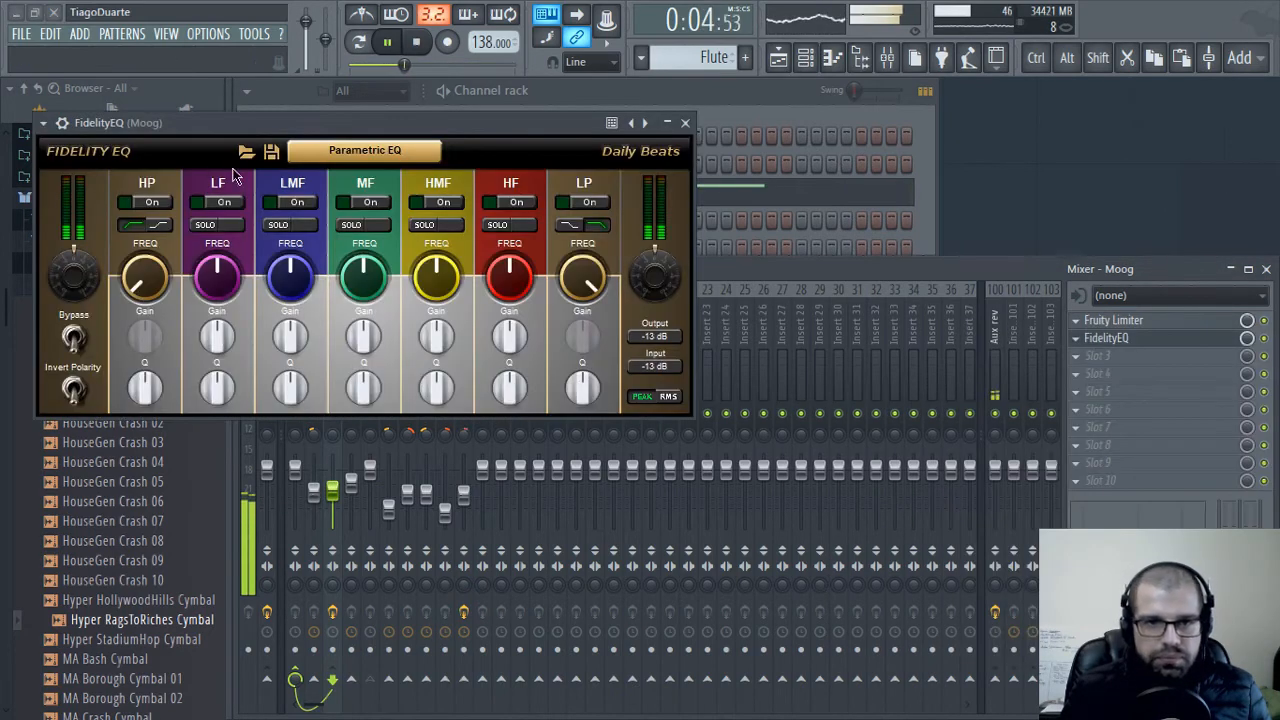
Low-pass the Moog in FidelityEQ at about 179 Hz and close the equalizer
left_click_drag(285, 130, 650, 153)
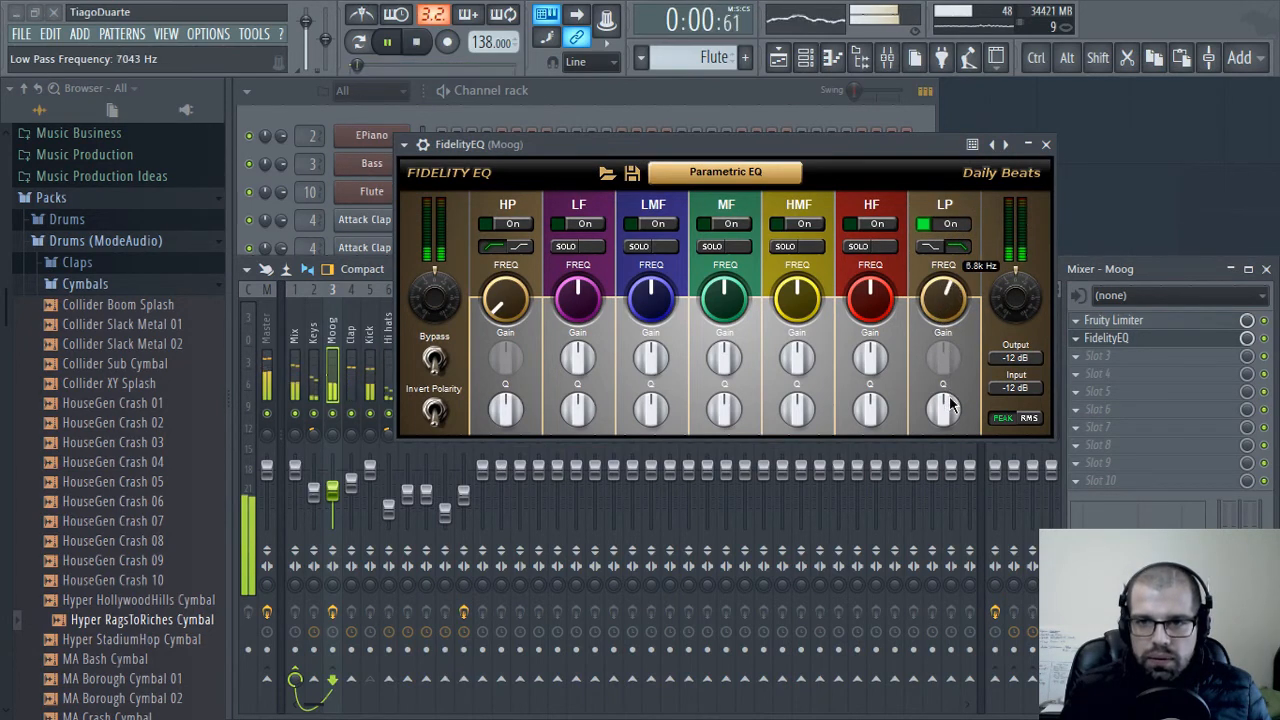
left_click_drag(967, 470, 962, 533)
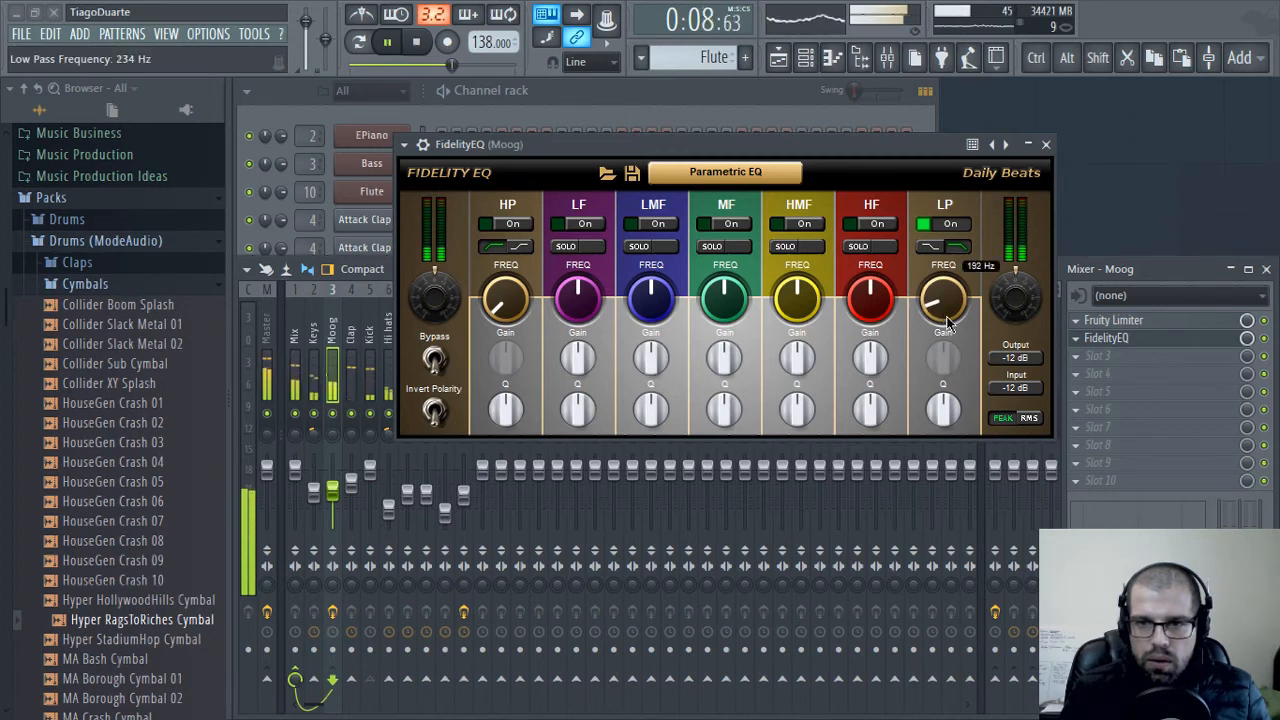
left_click(1046, 144)
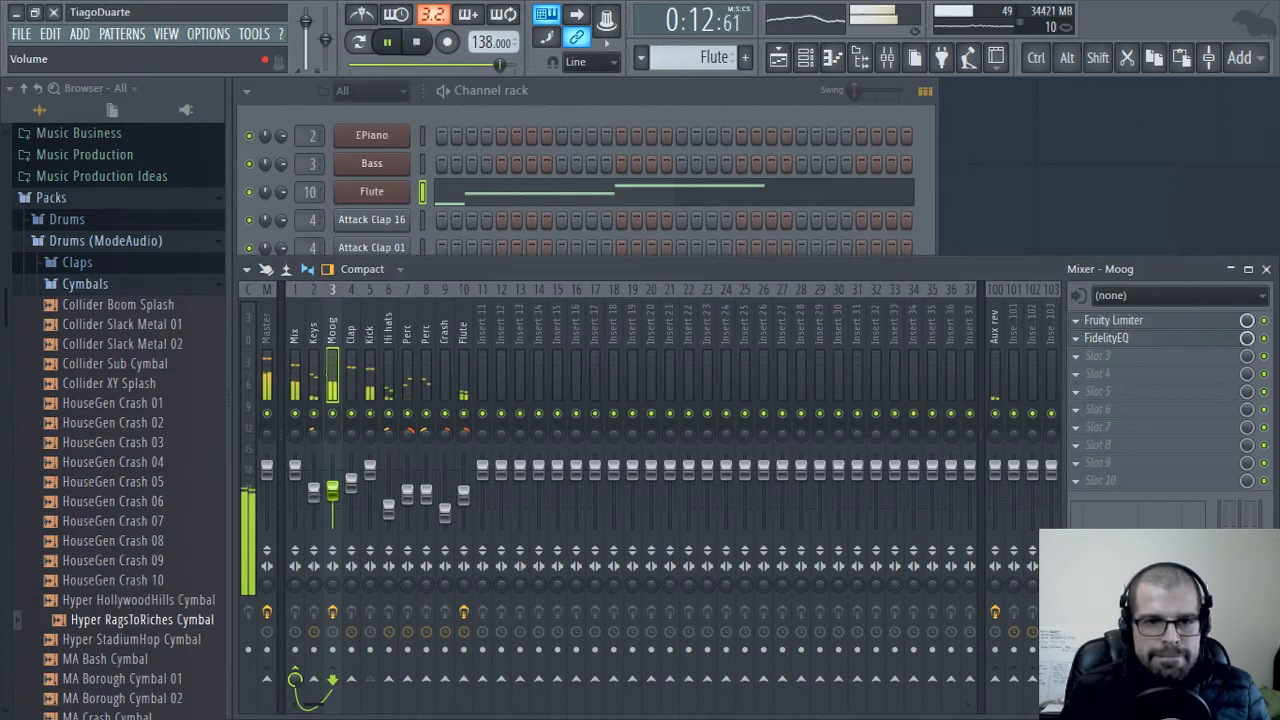
Load Fruity Limiter in slot 1 of the Keys mixer track
left_click(314, 493)
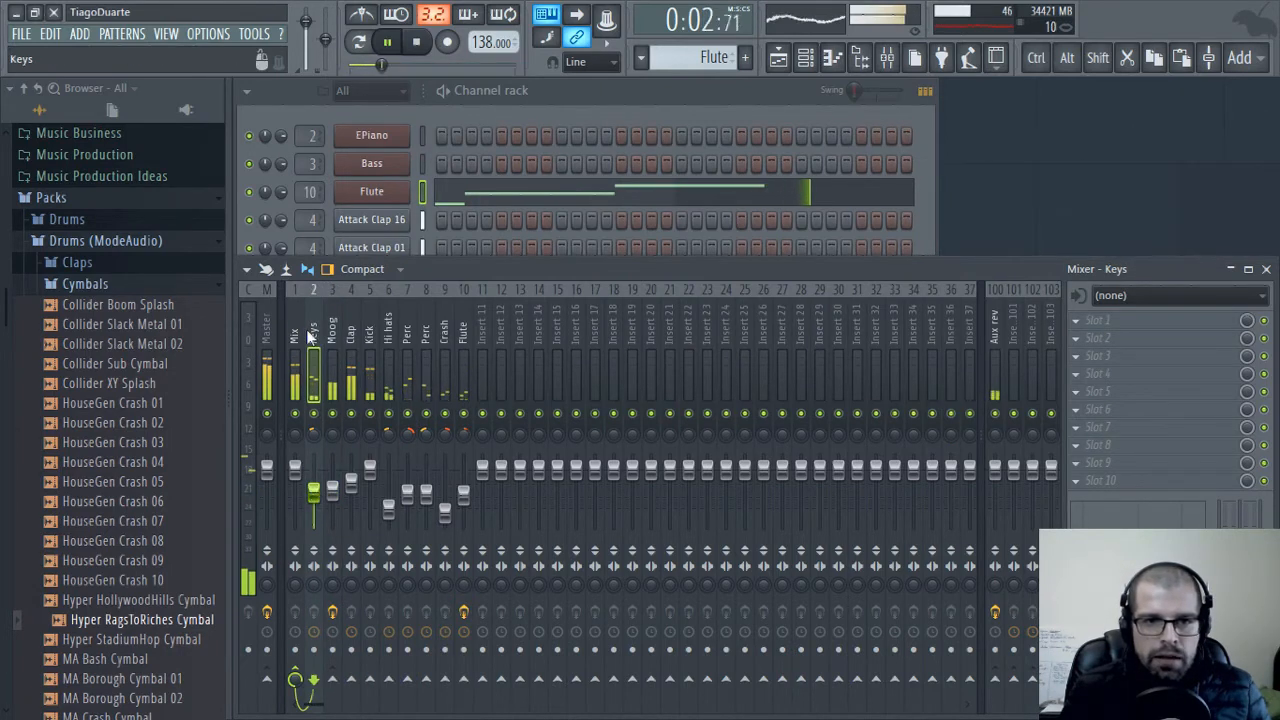
left_click(1102, 322)
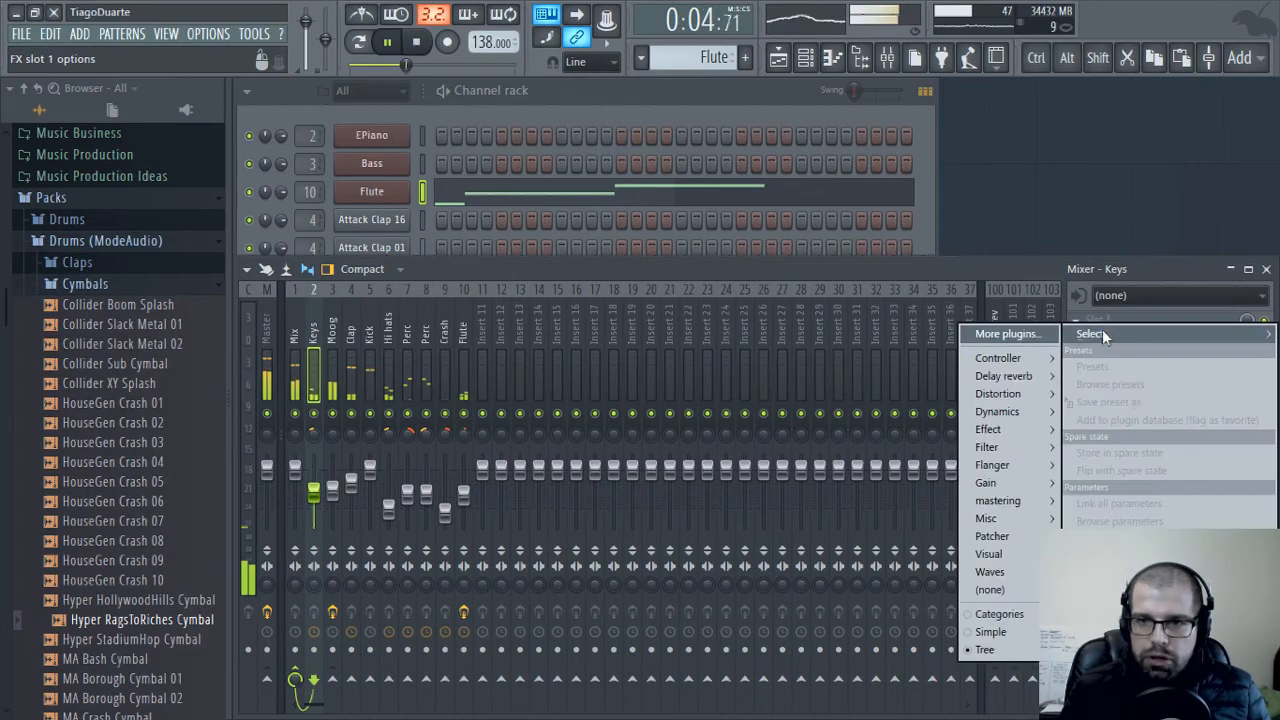
mouse_move(1010, 408)
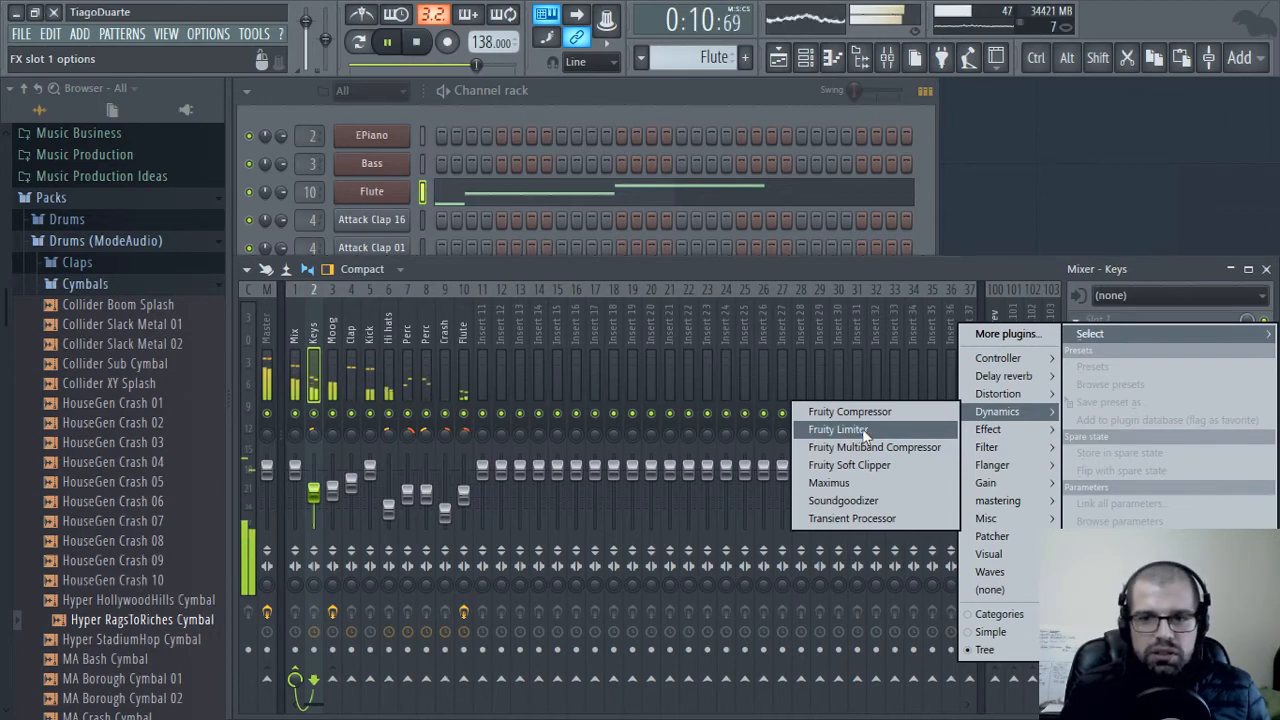
mouse_move(990, 572)
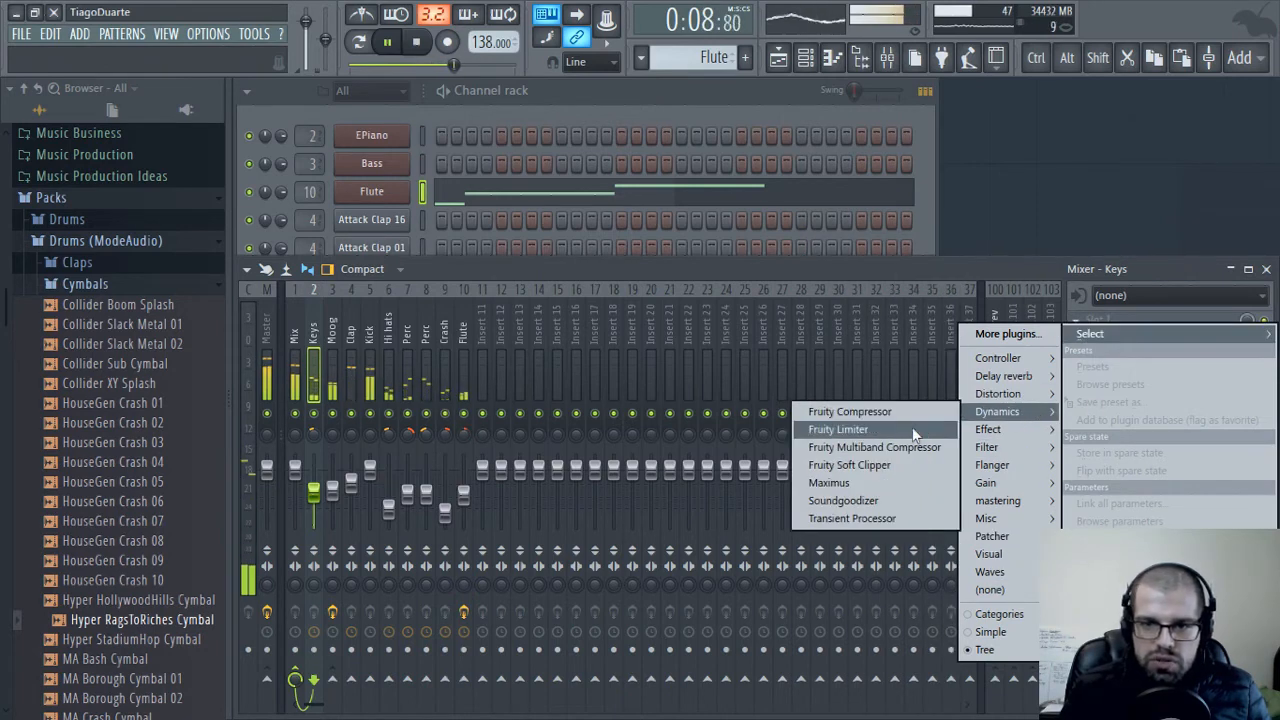
left_click(846, 428)
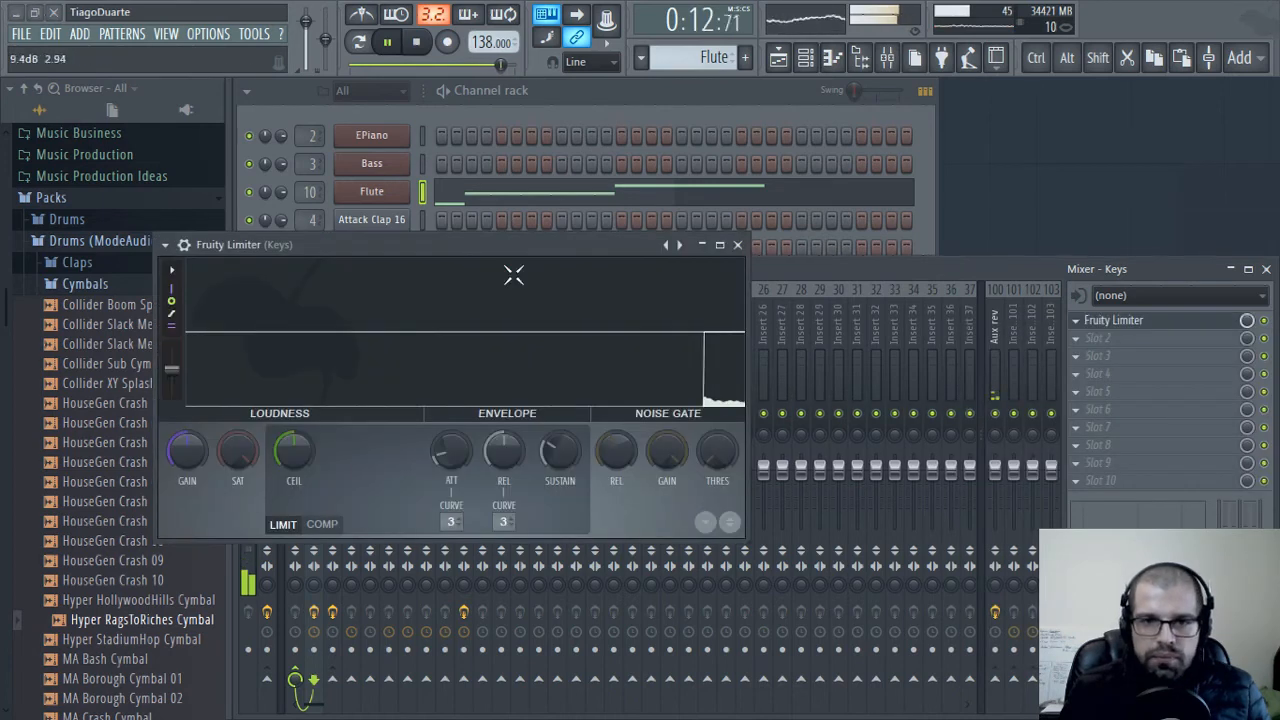
Compress the Keys track with a lowered threshold and a ratio of about 3.3:1, and raise the gain to about 2.6 dB
left_click_drag(546, 242, 693, 218)
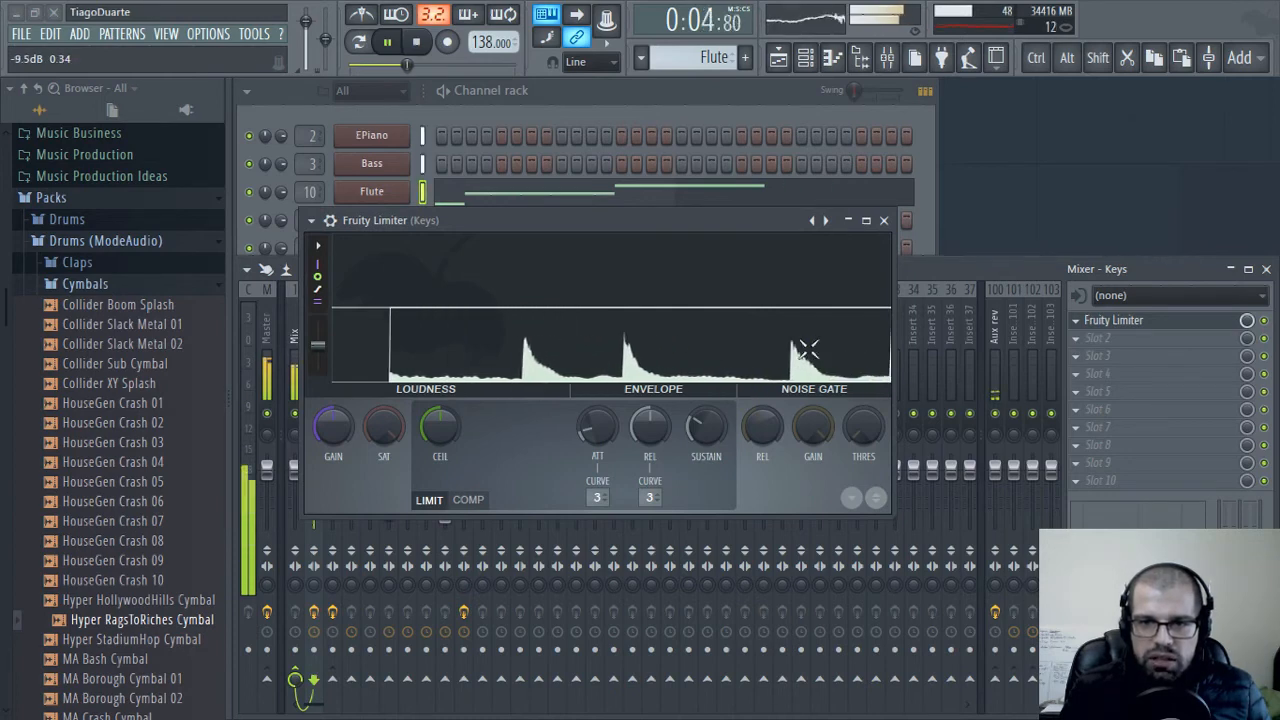
left_click_drag(673, 228, 723, 187)
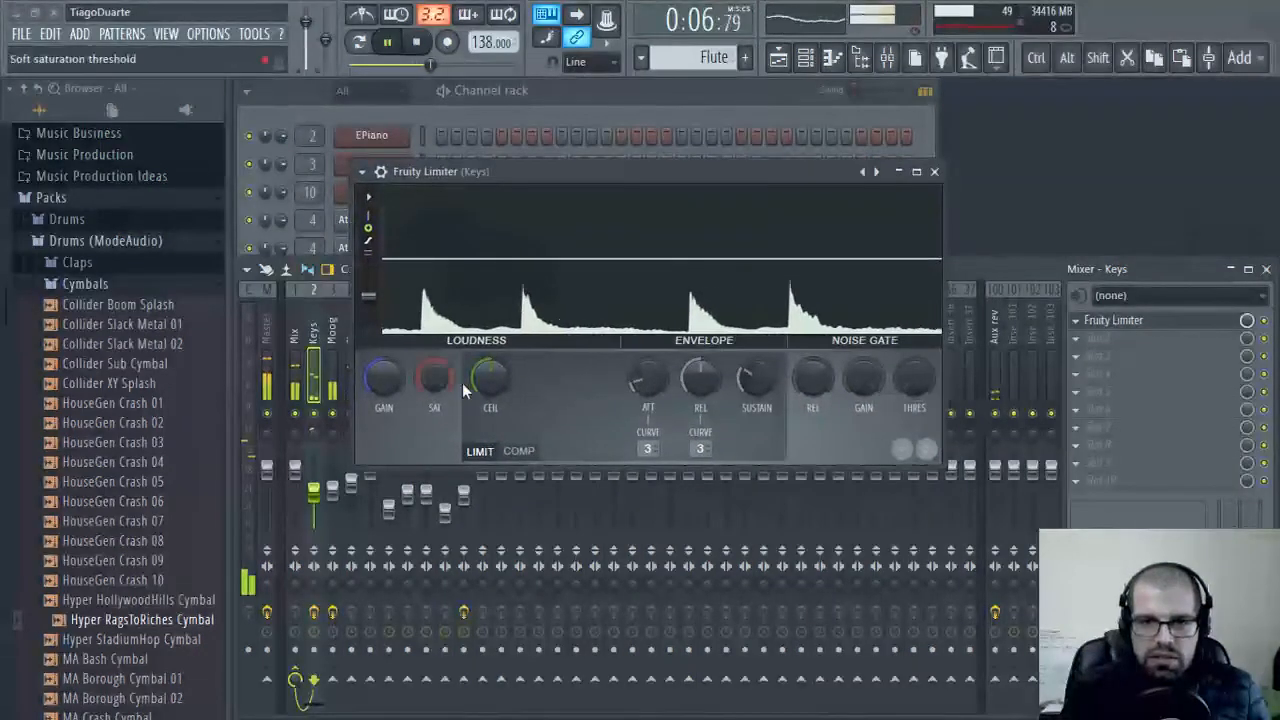
left_click(519, 451)
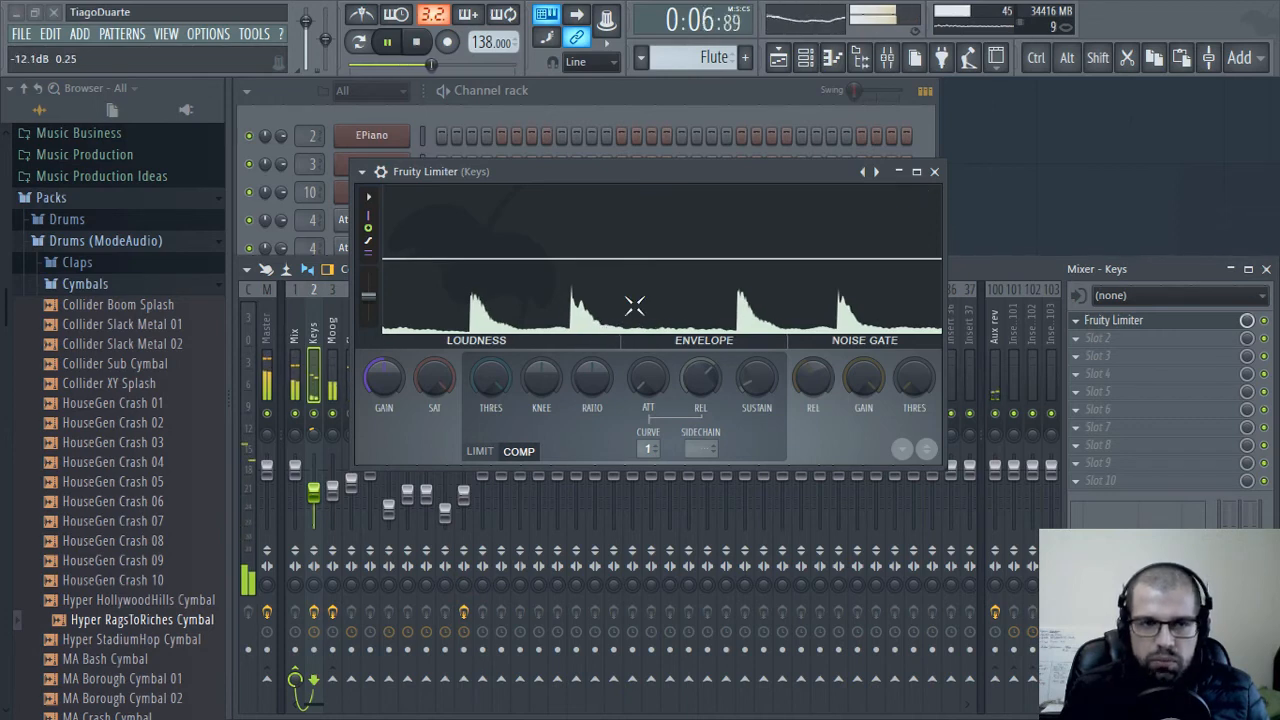
left_click_drag(488, 386, 488, 422)
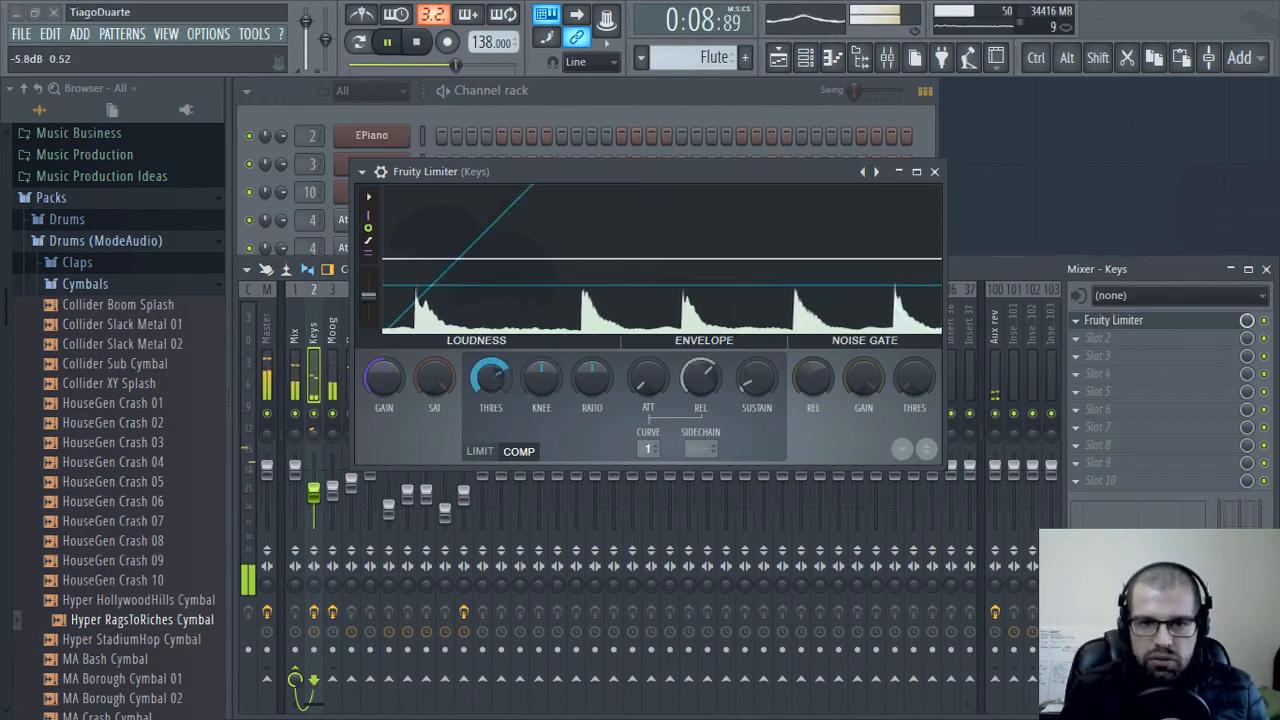
mouse_move(595, 387)
left_mouse_down()
mouse_move(595, 340)
mouse_move(580, 389)
left_mouse_up()
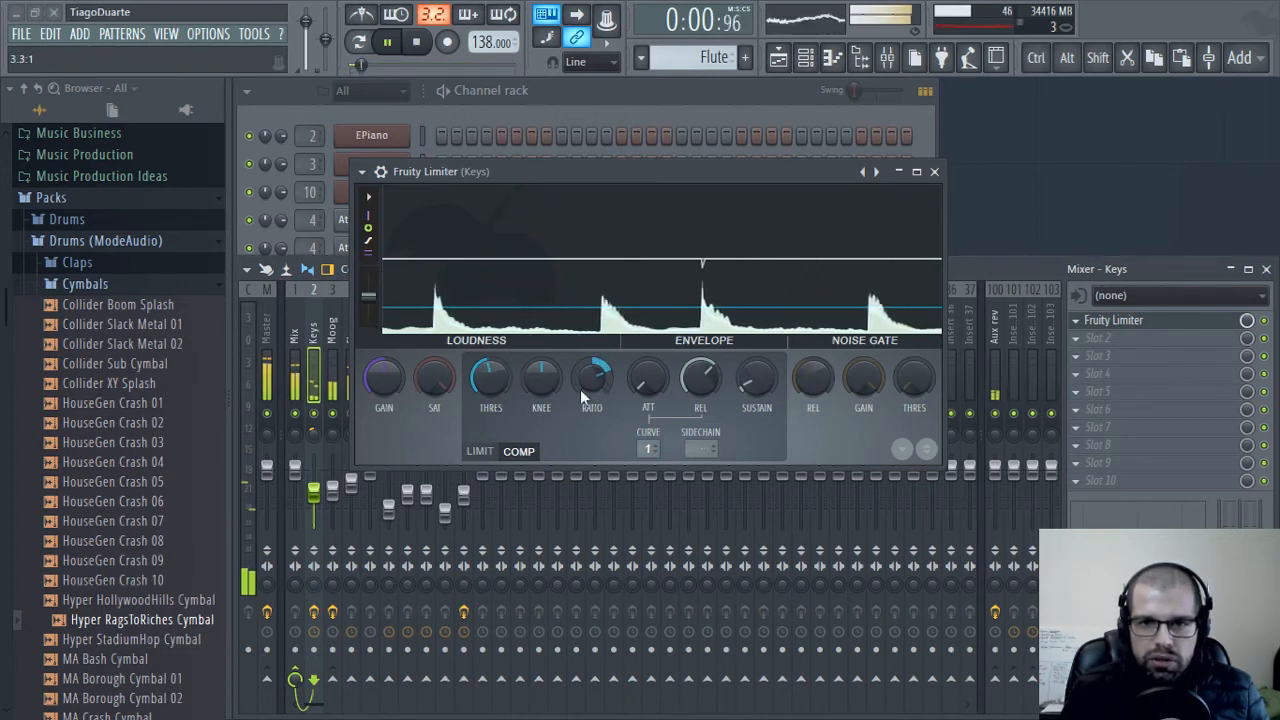
left_click_drag(490, 377, 490, 426)
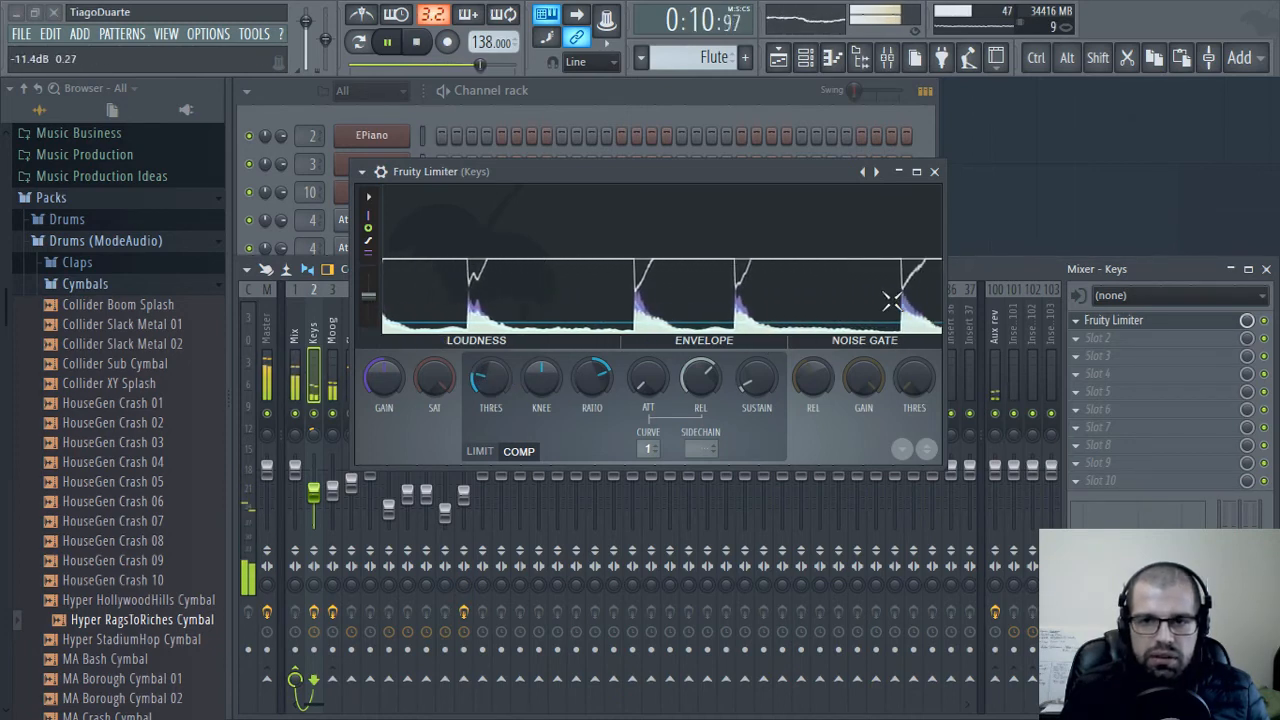
left_click_drag(384, 385, 384, 355)
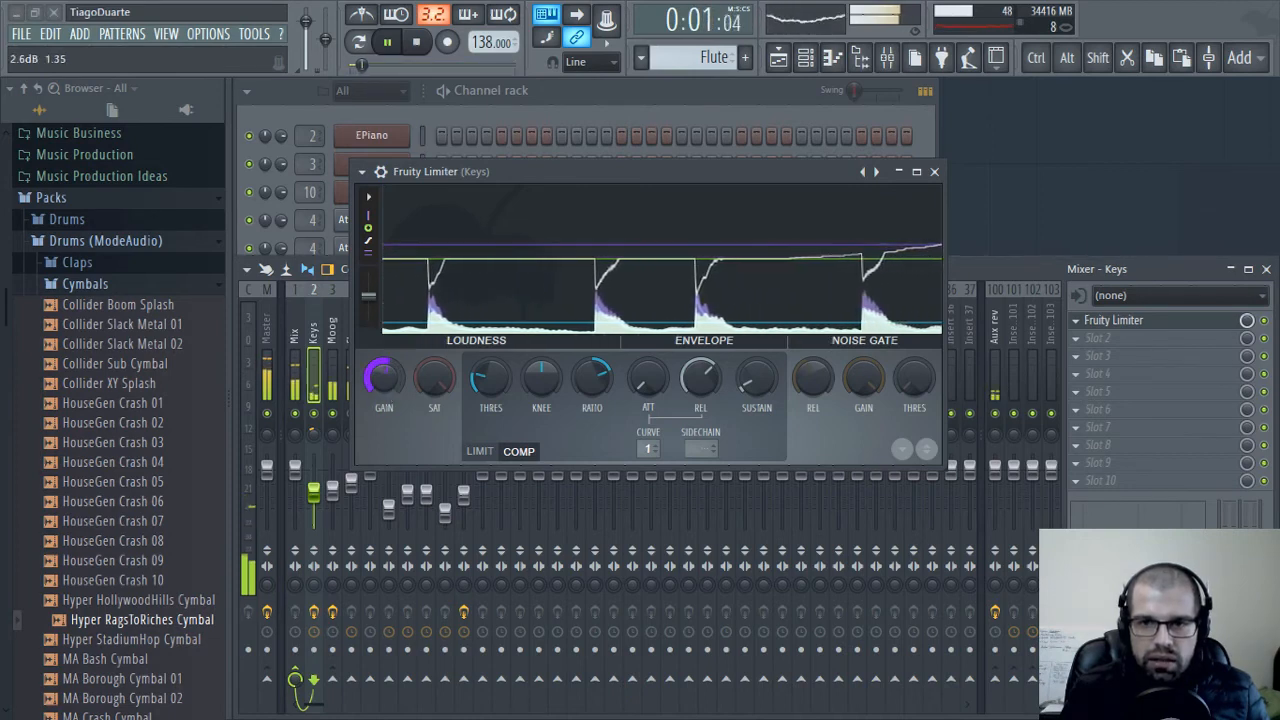
Raise the gain of the Keys track's Fruity Limiter further, recheck the compression curve and close the limiter
left_click_drag(387, 393, 387, 383)
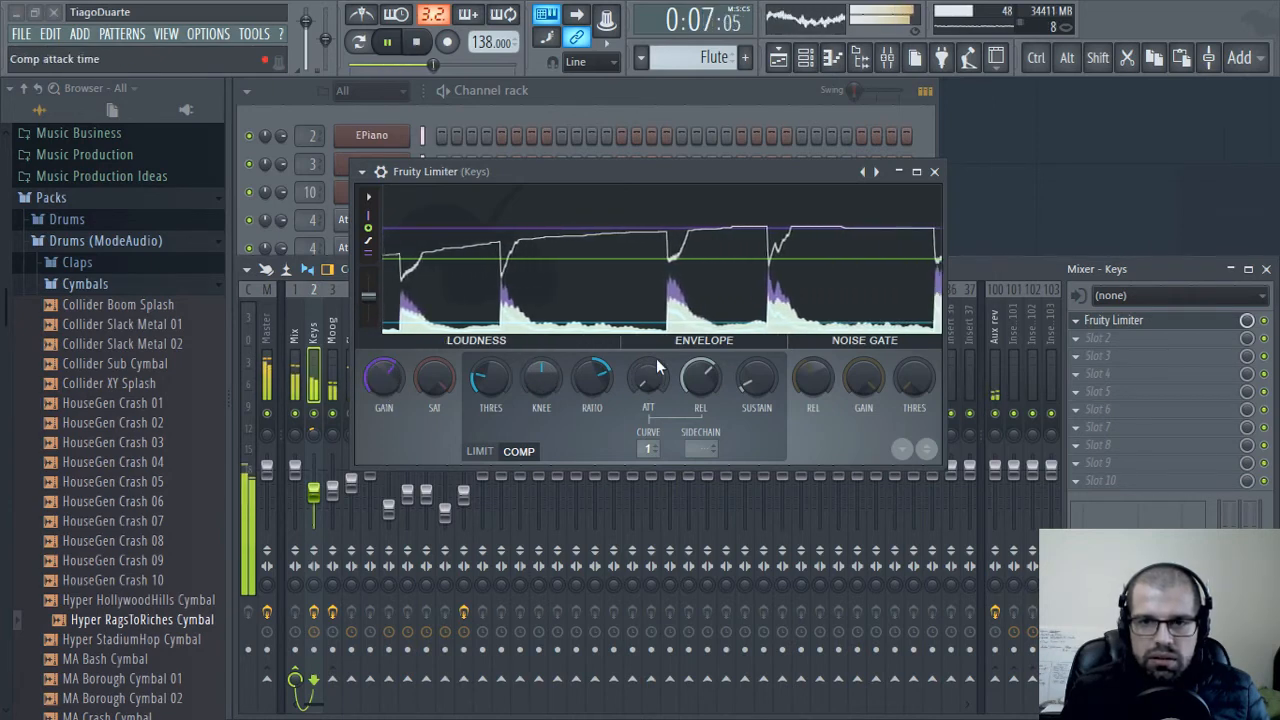
left_click(934, 172)
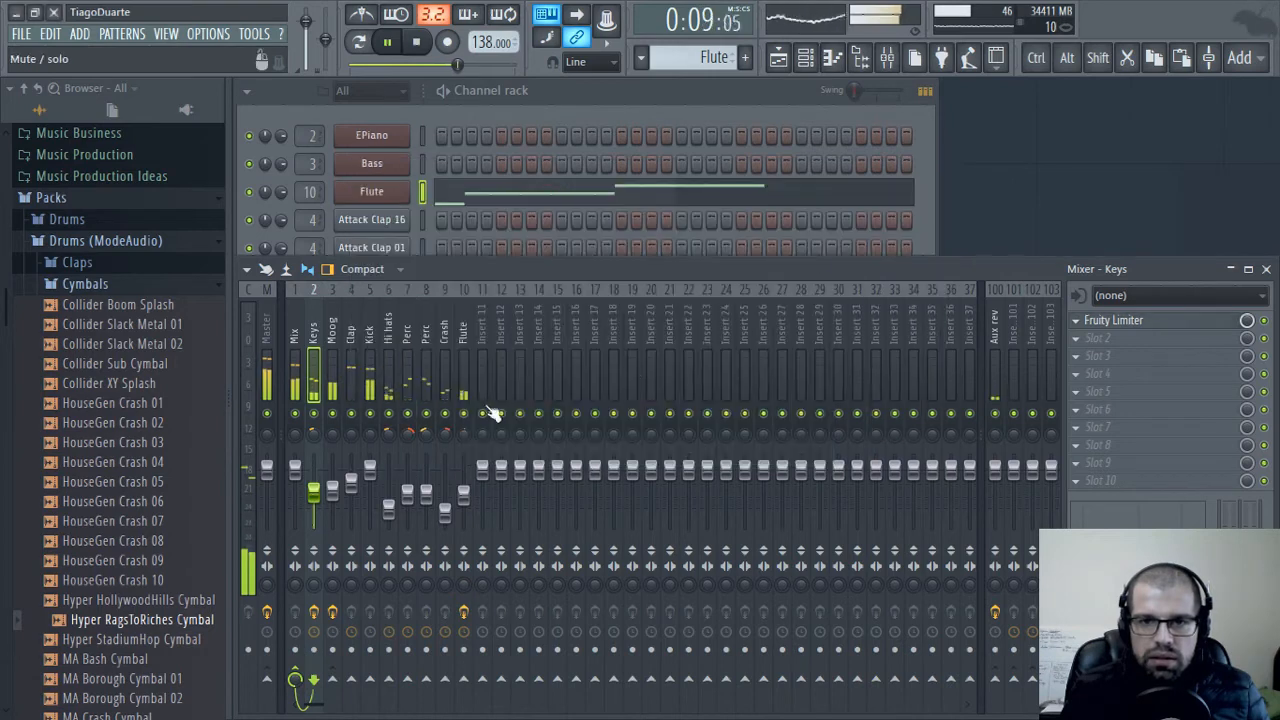
left_click(1140, 326)
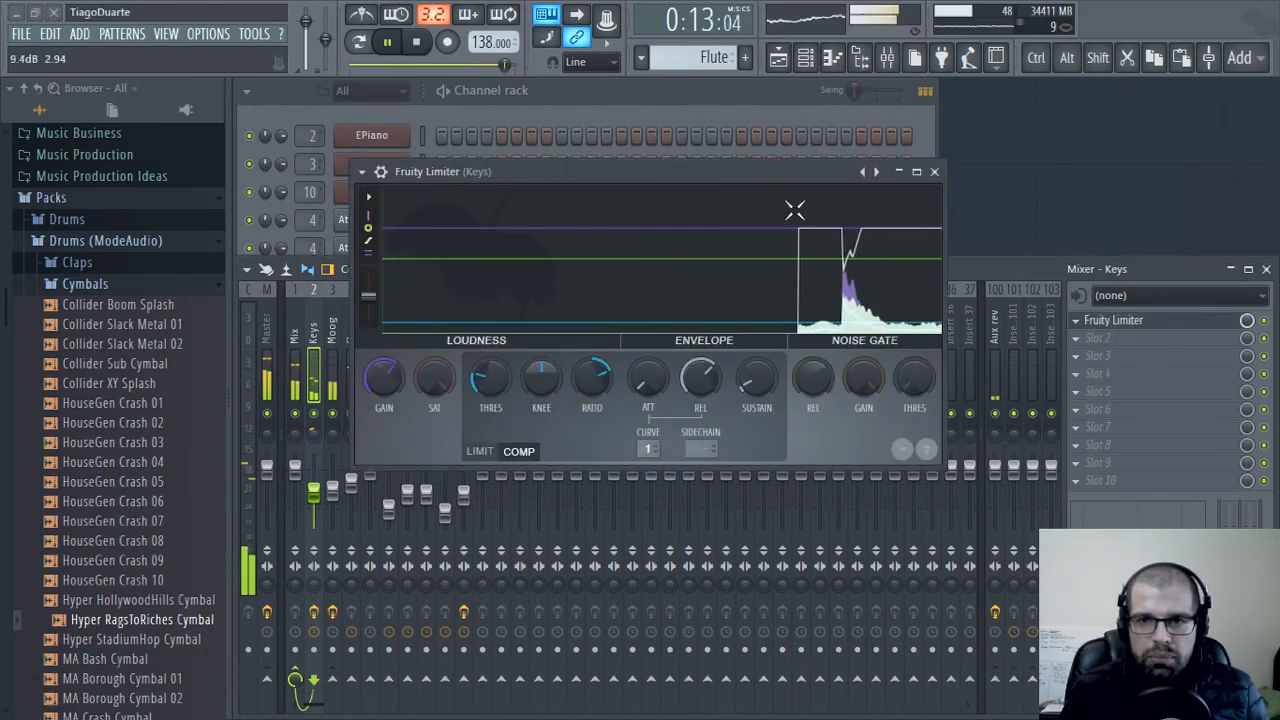
left_click(934, 172)
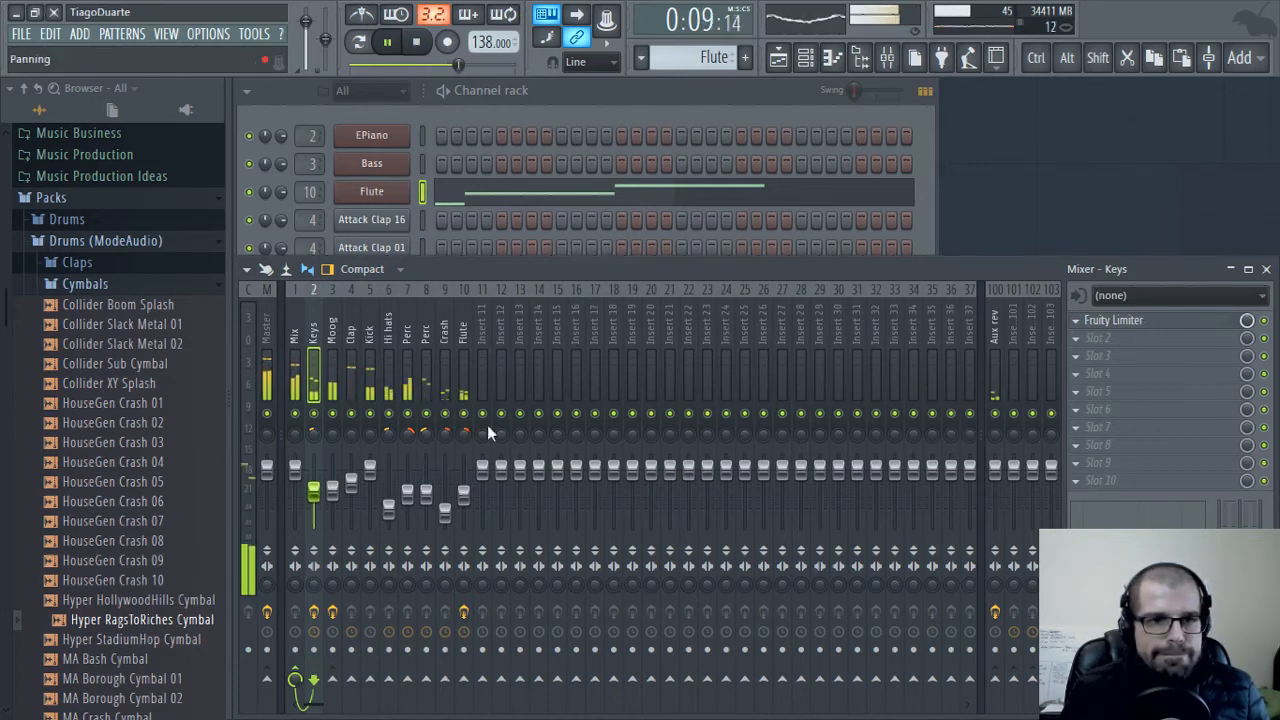
Select the Mix mixer track and hide the browser to widen the workspace
left_click(294, 335)
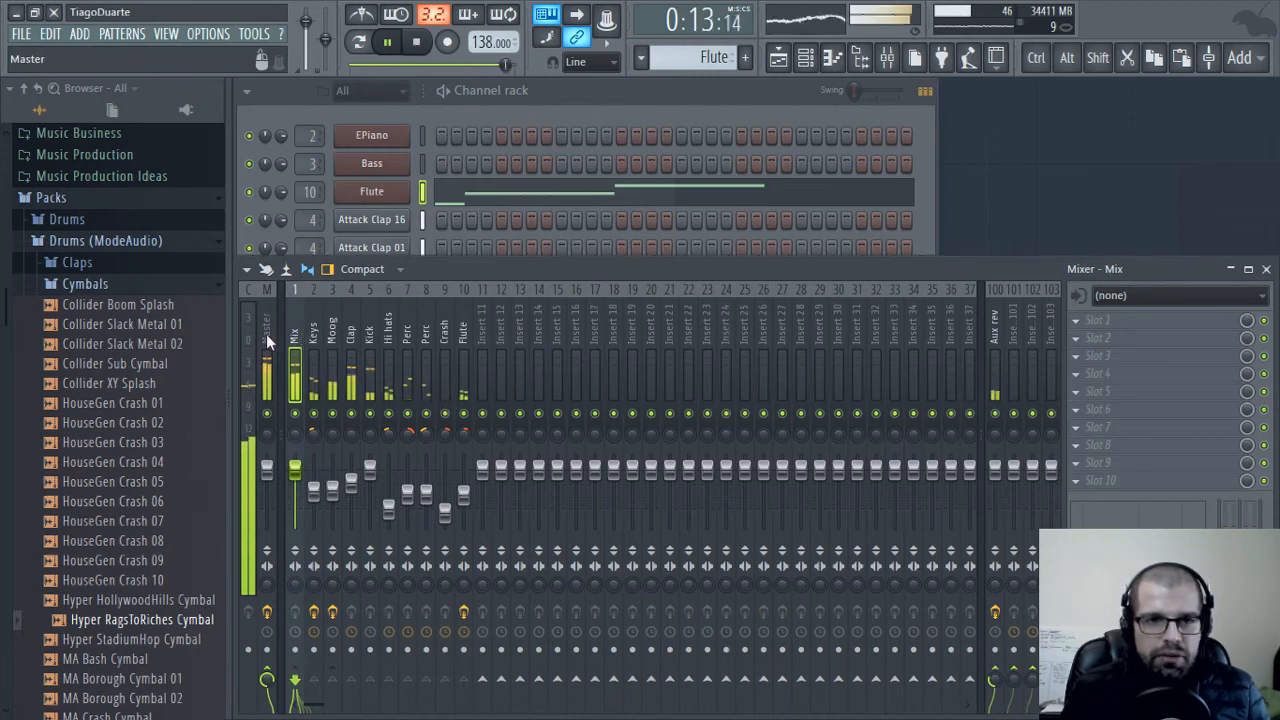
left_click(862, 60)
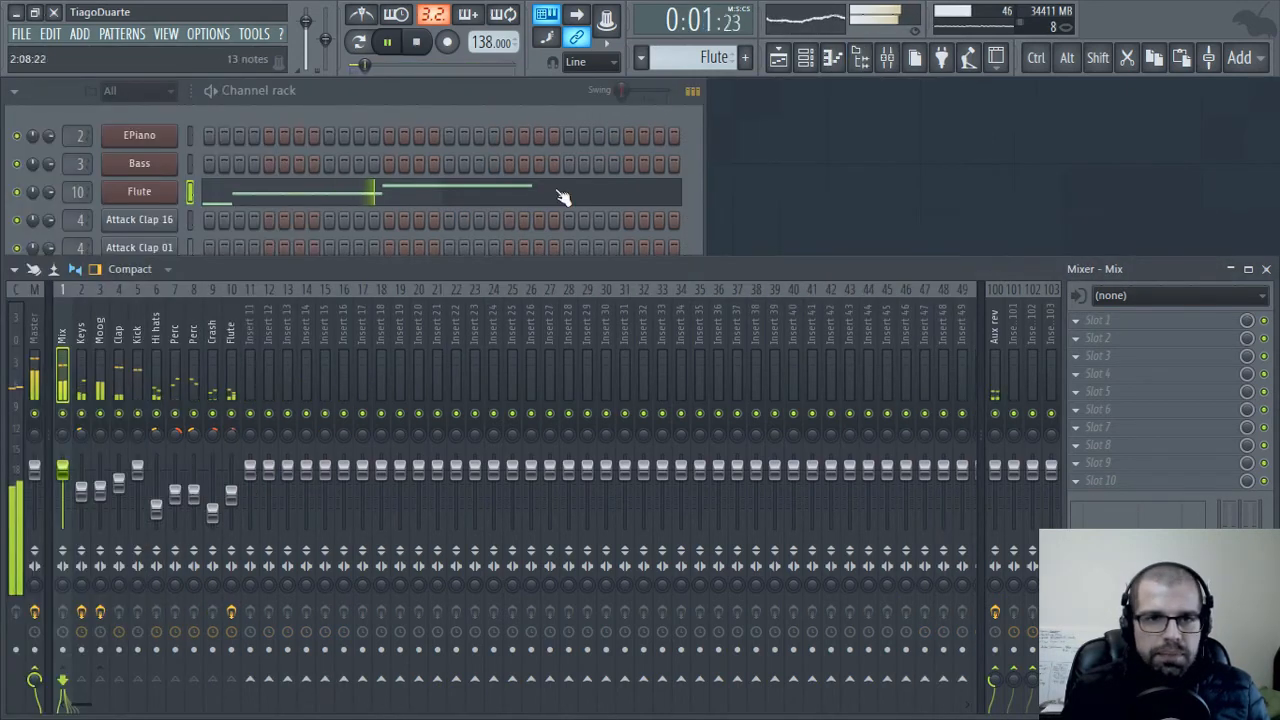
left_click(417, 120)
left_click(752, 272)
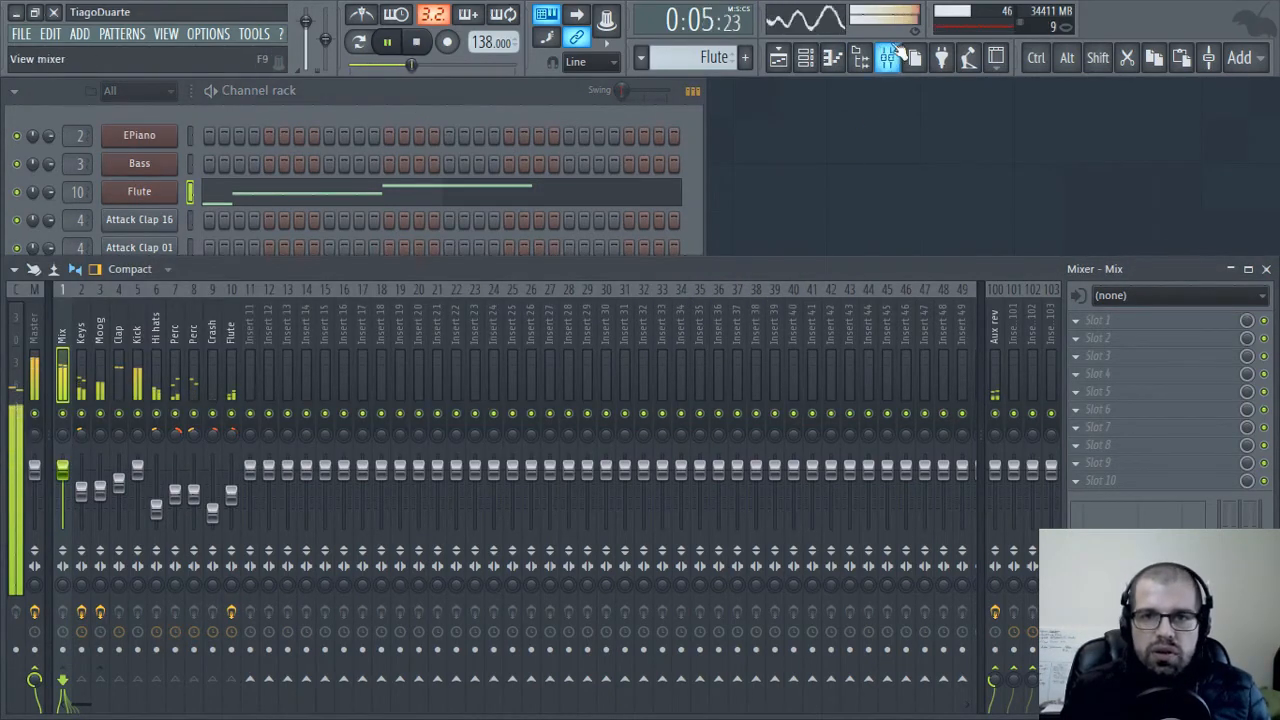
Duplicate the full 8-bar block of playlist clips until the arrangement runs from bar 1 through bar 32
left_click(778, 57)
scroll(702, 396, "down", 4)
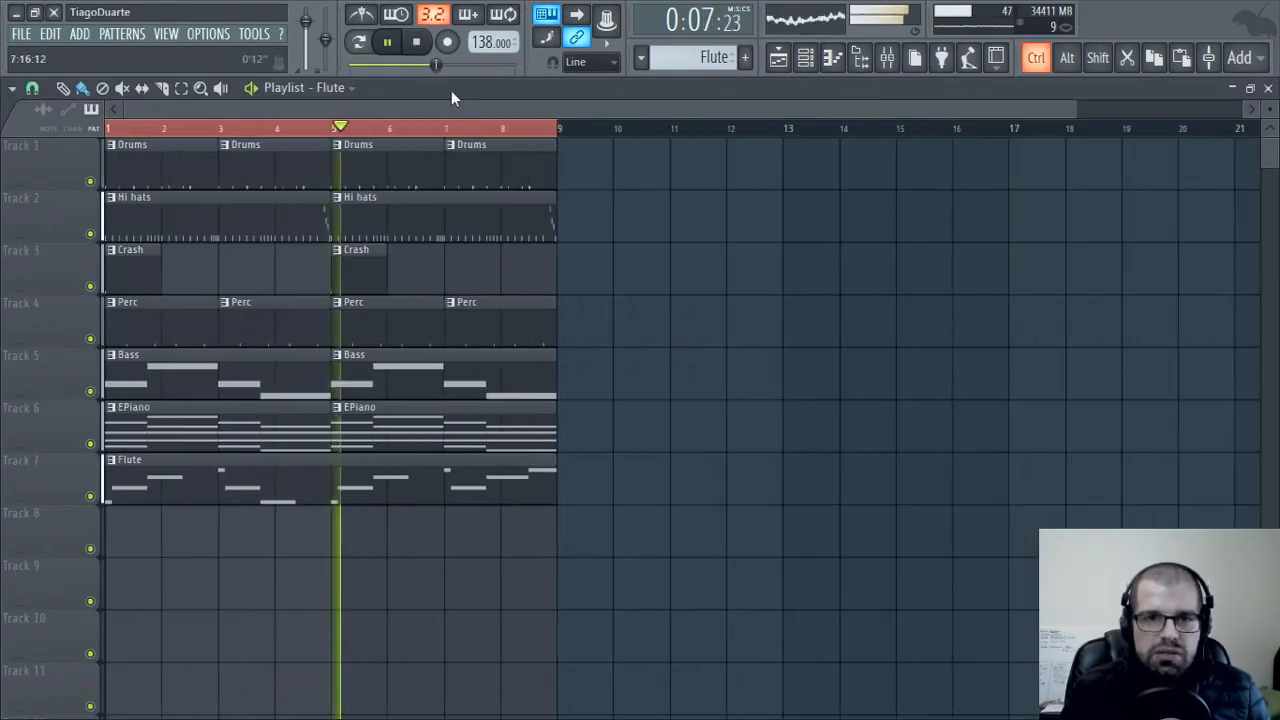
key("ctrl+a")
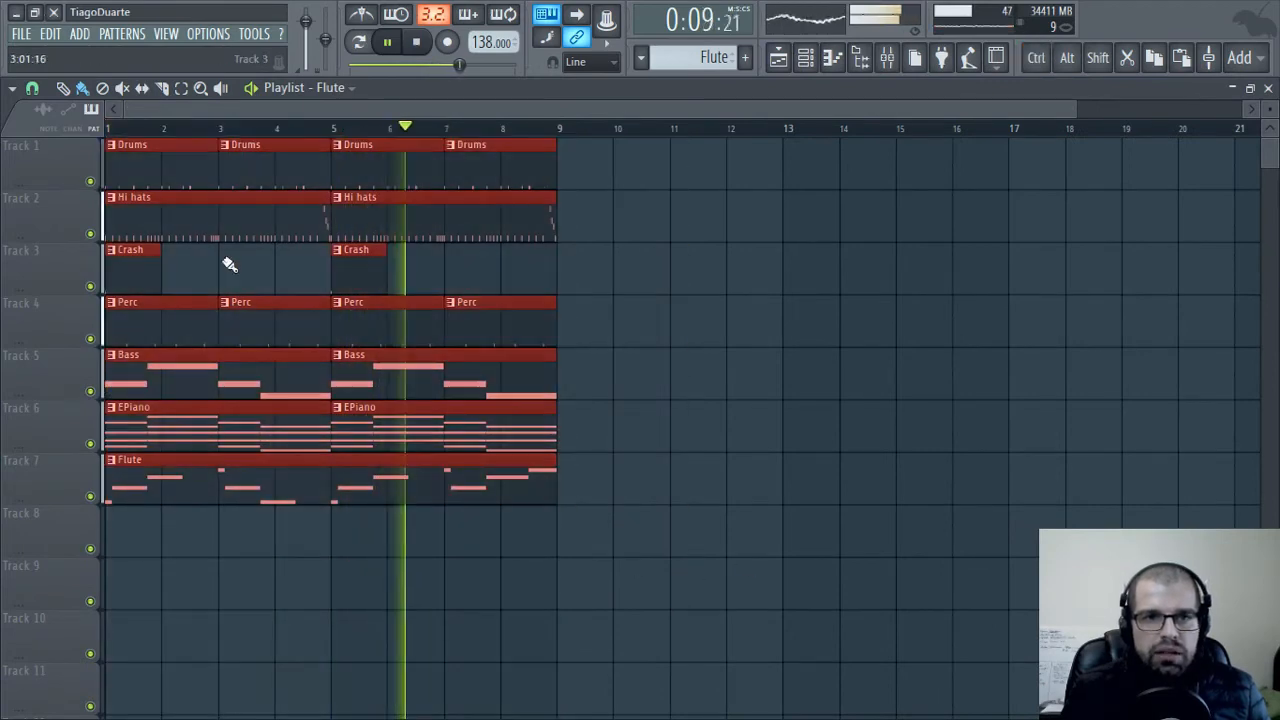
left_click_drag(129, 204, 1070, 217)
scroll(1070, 217, "down", 3)
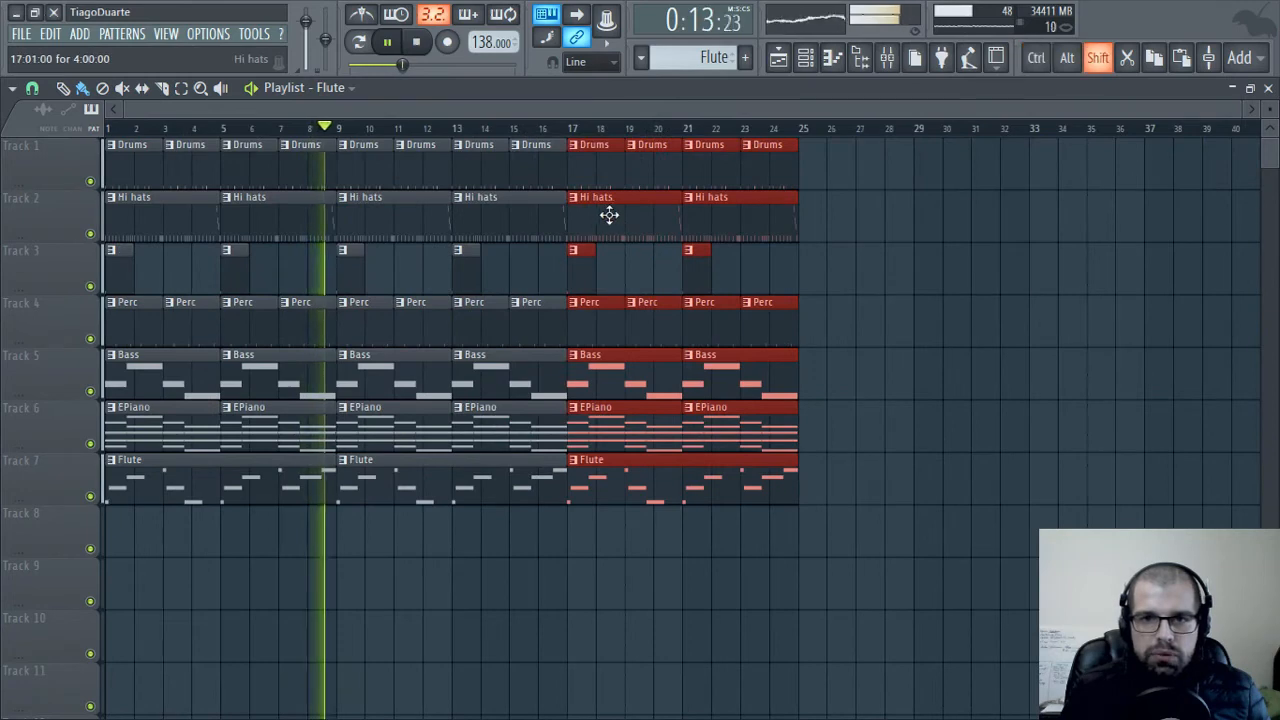
left_click_drag(608, 214, 851, 240)
left_click(786, 614)
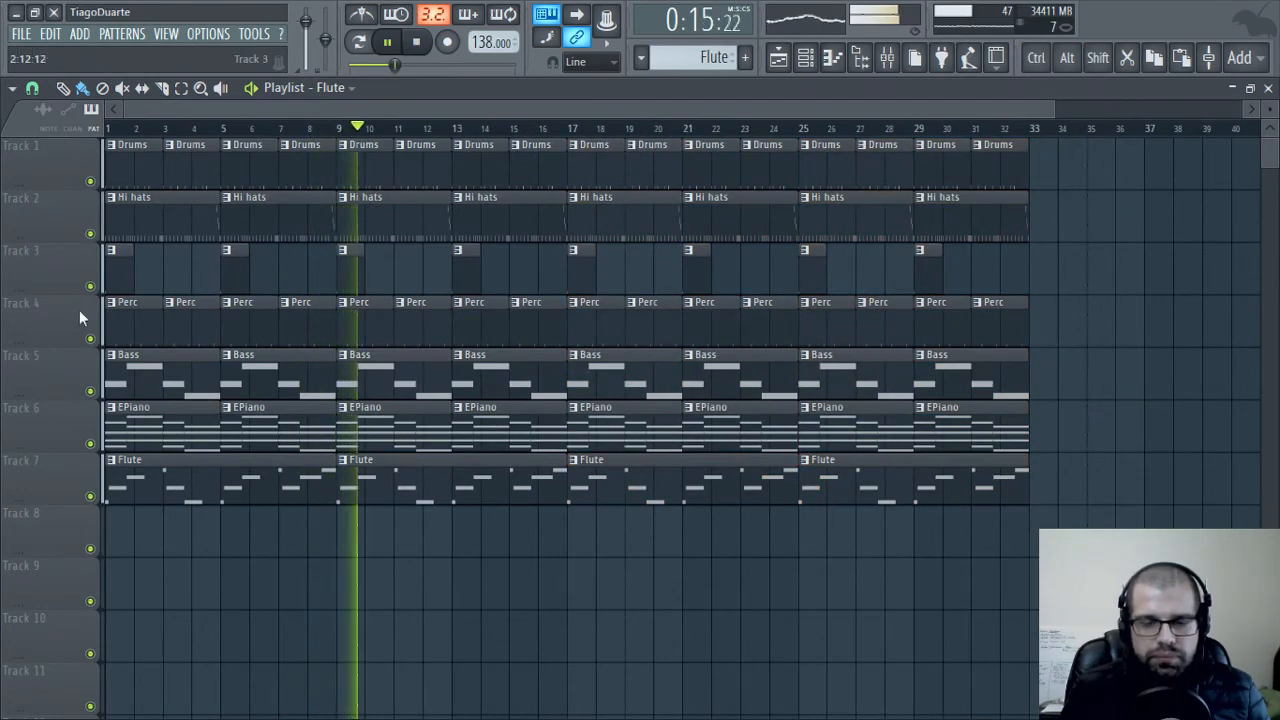
Delete the Flute clips starting at bars 9, 17 and 25 from the playlist
scroll(420, 451, "up", 1)
scroll(423, 454, "down", 3)
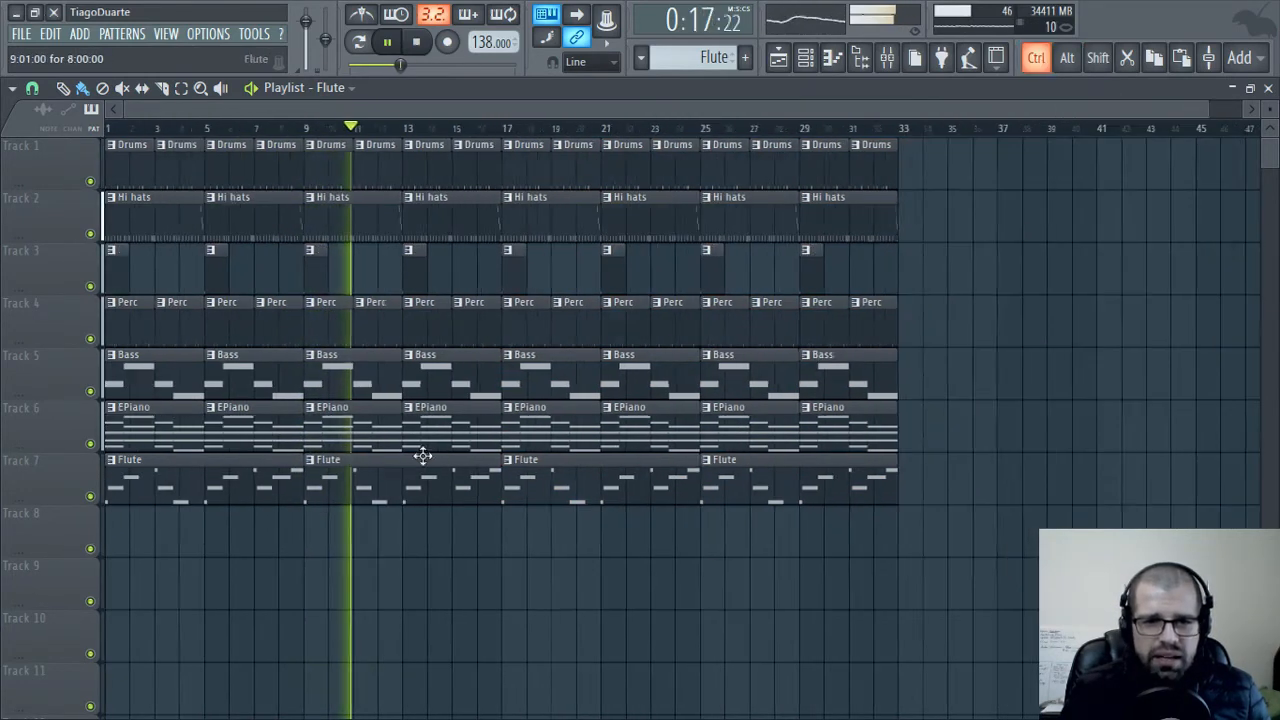
right_click(391, 489)
right_click(570, 495)
right_click(777, 486)
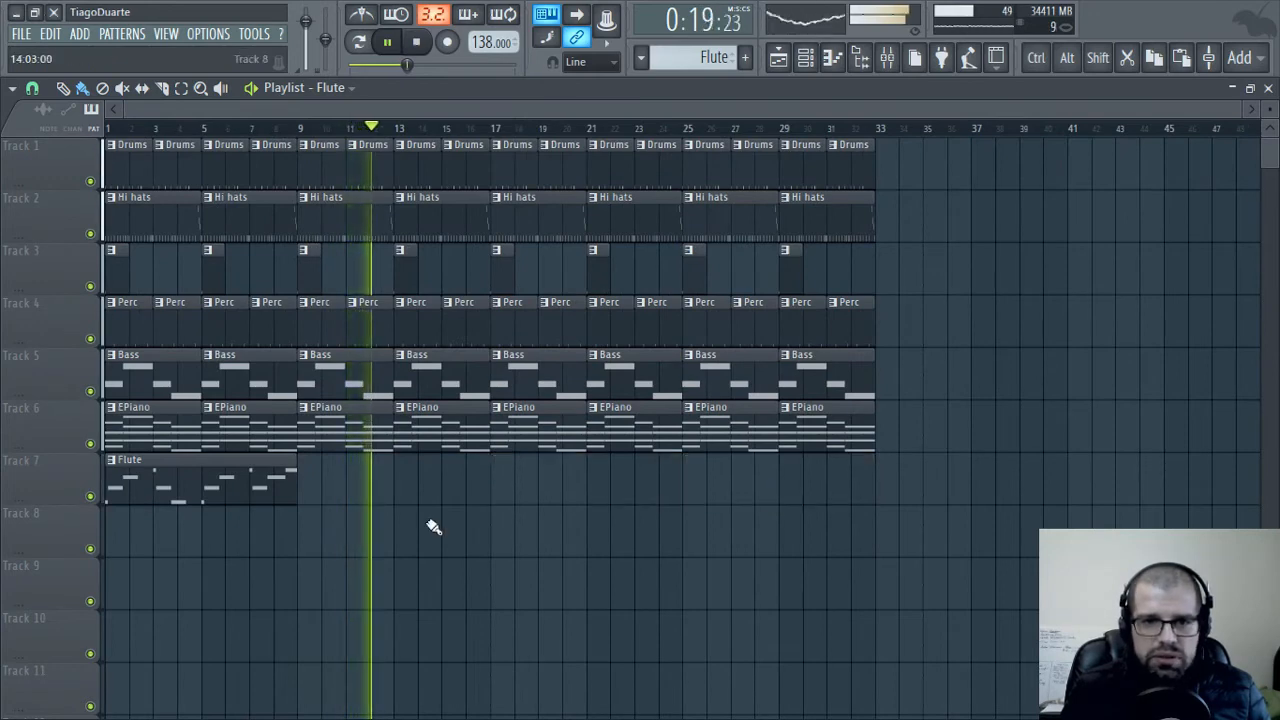
Delete the Perc, Crash and Hi hats clips in bars 17 to 20 of the playlist
scroll(363, 374, "up", 2)
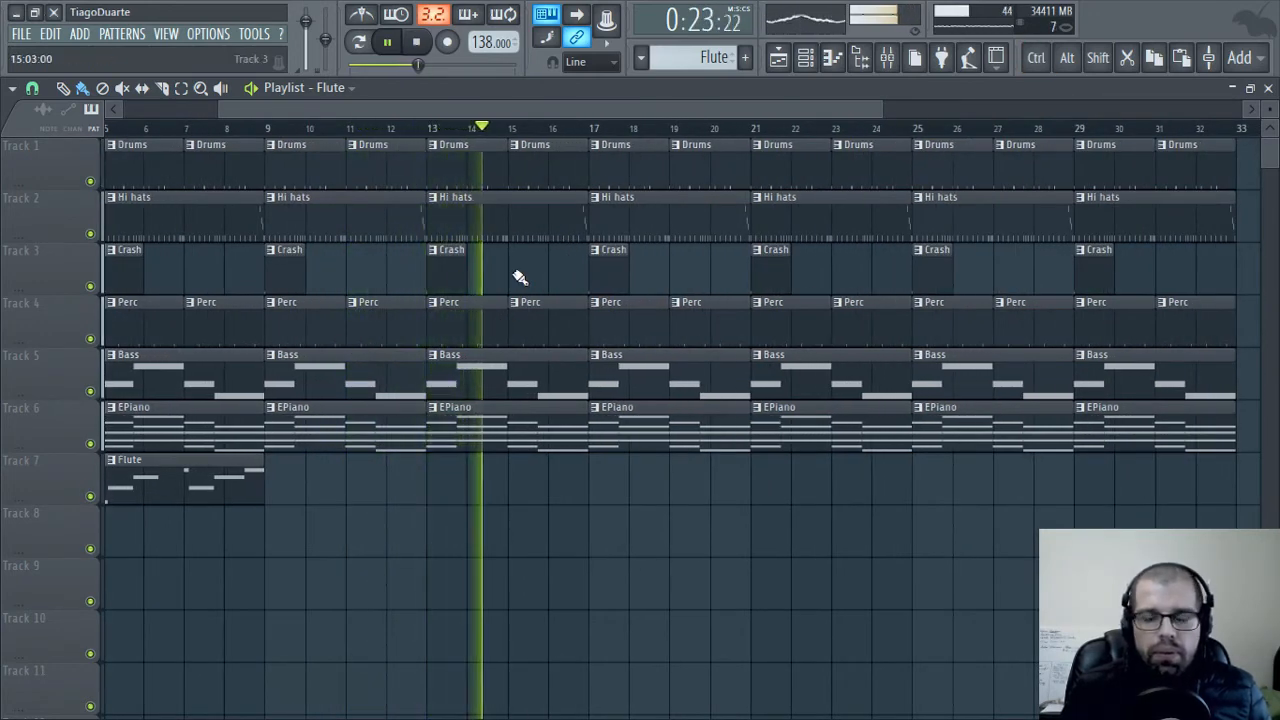
right_click(634, 332)
right_click(706, 330)
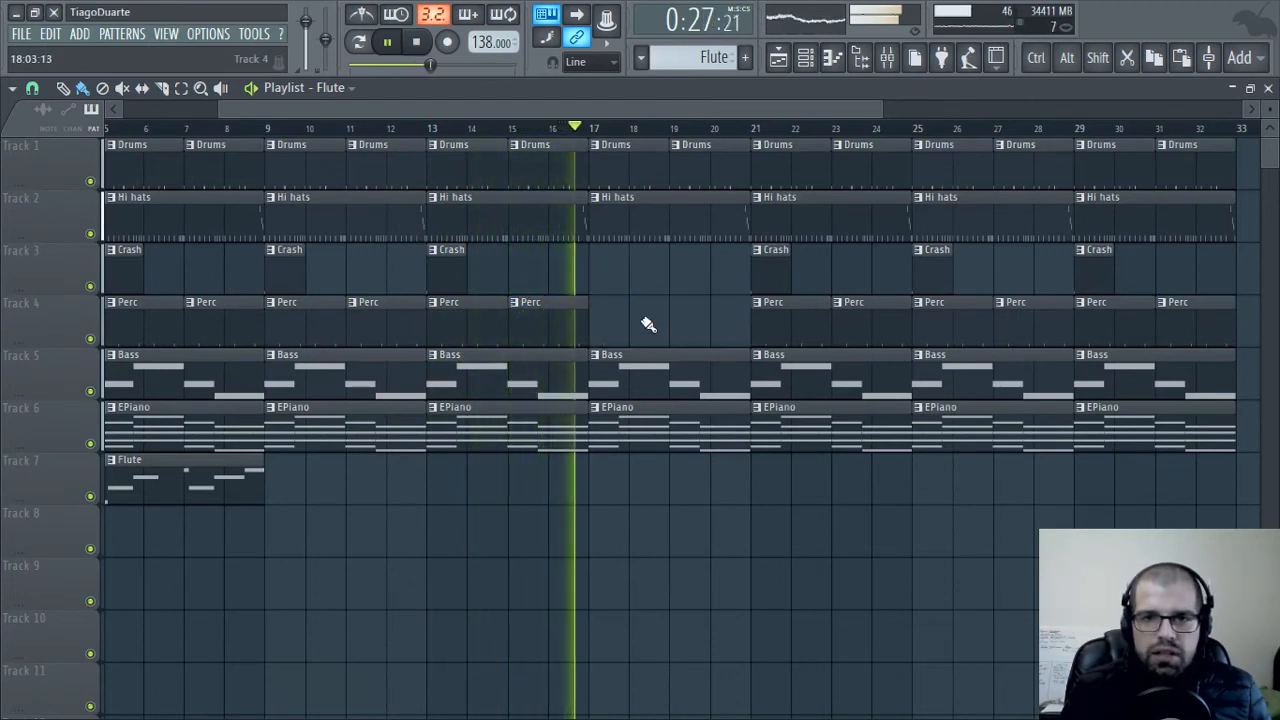
right_click(651, 237)
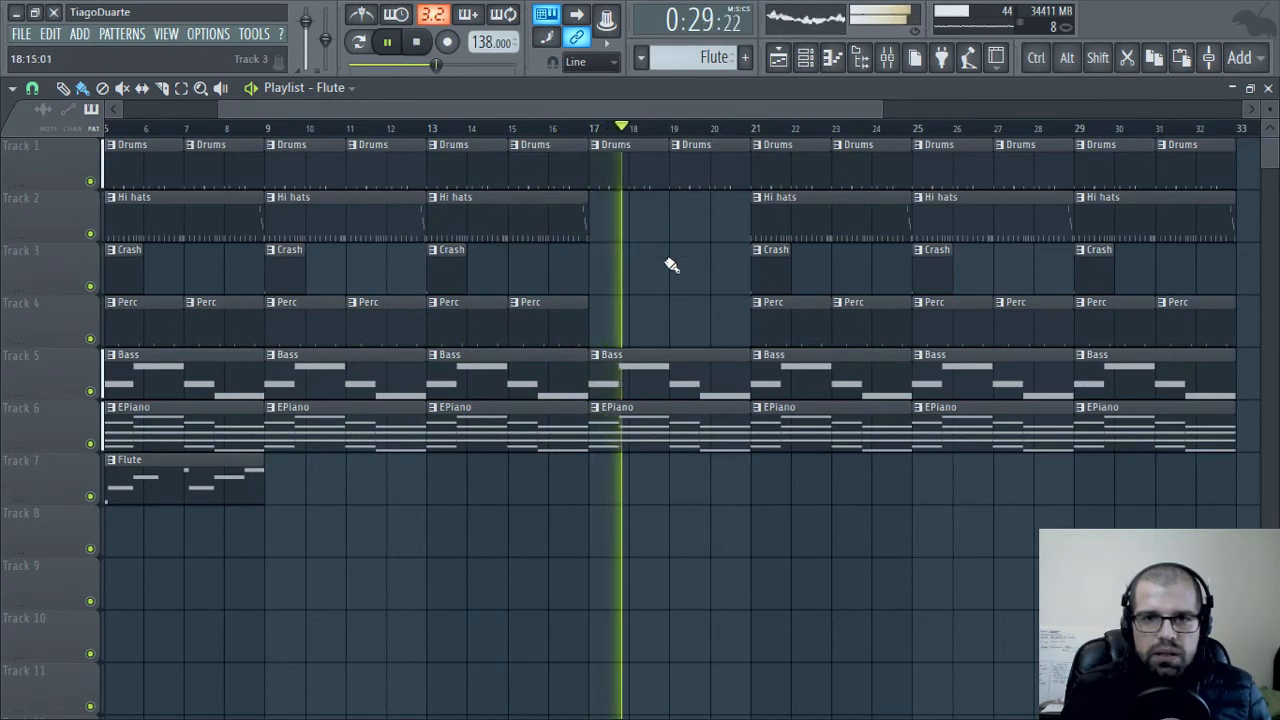
Delete the two Hi hats clips covering bars 25 to 32 of the playlist
scroll(780, 292, "right", 3)
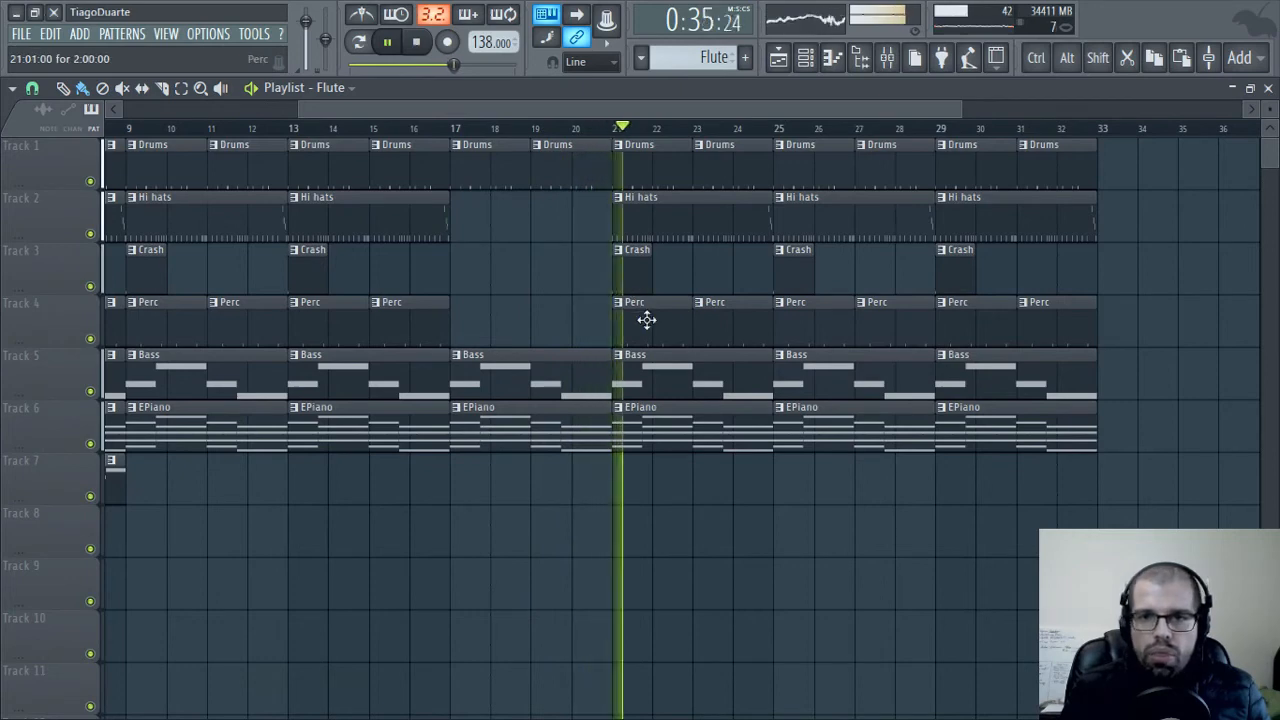
scroll(549, 330, "down", 4)
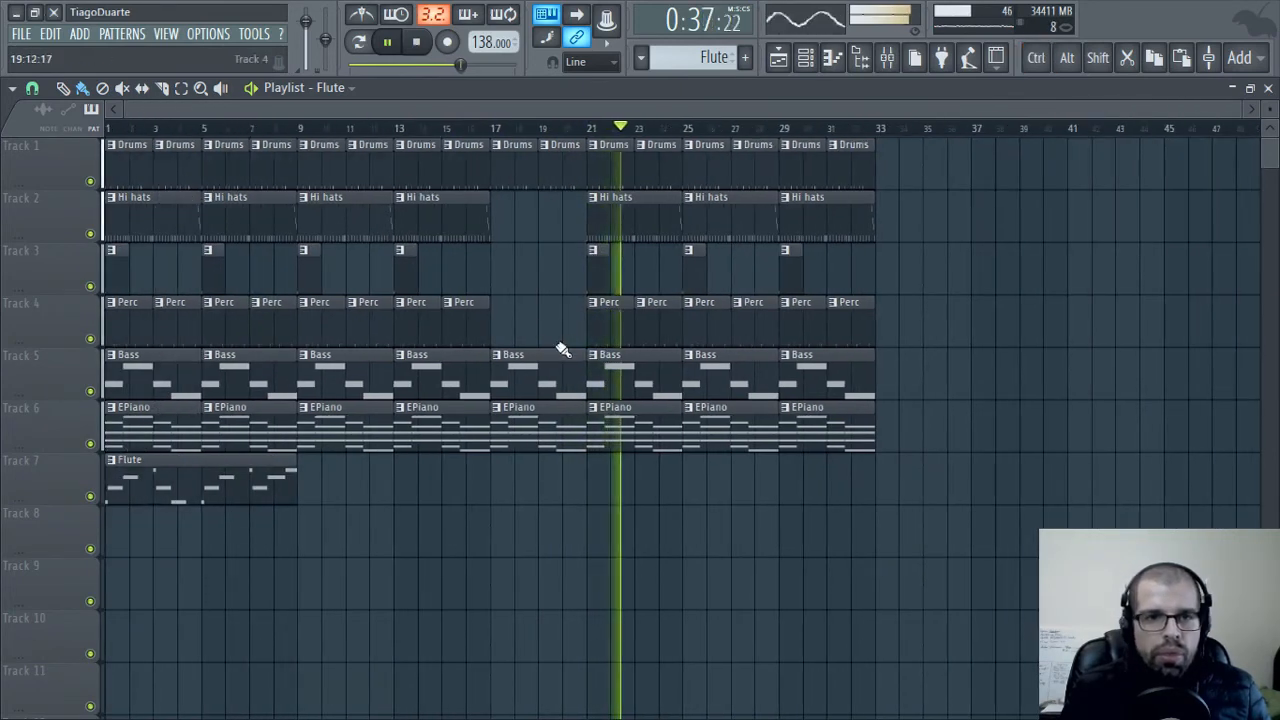
scroll(720, 360, "up", 3)
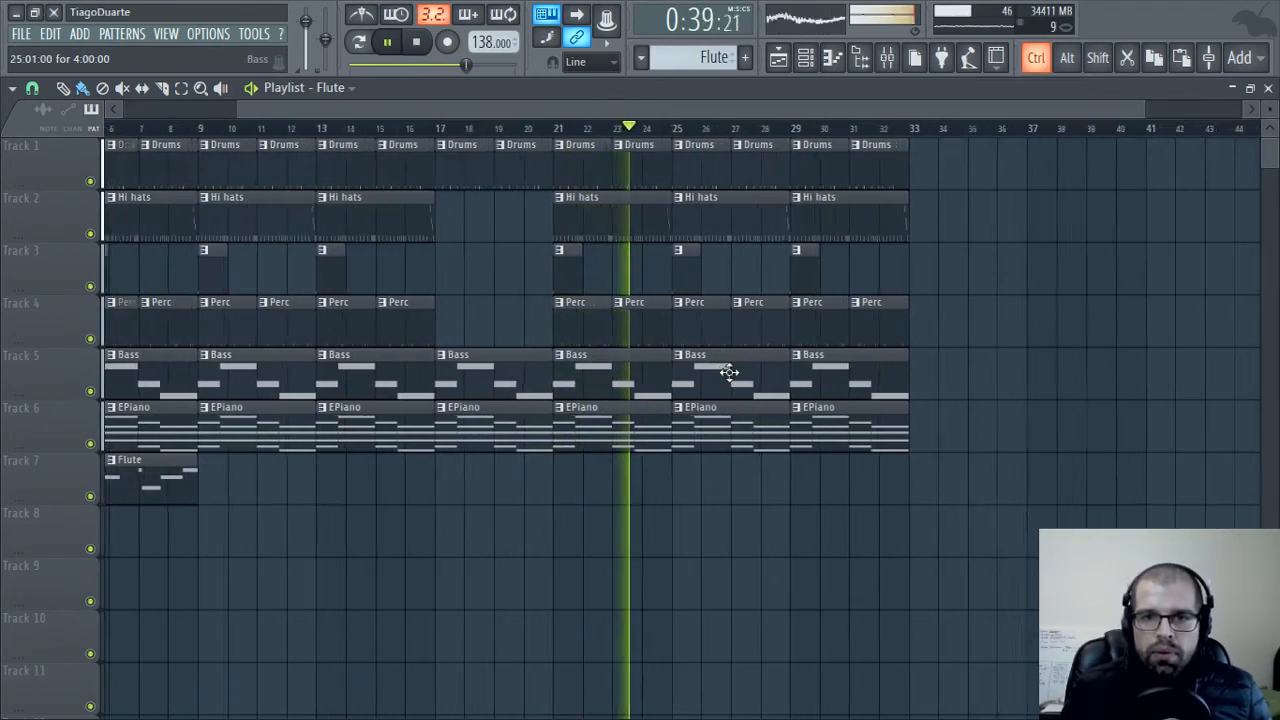
right_click(757, 212)
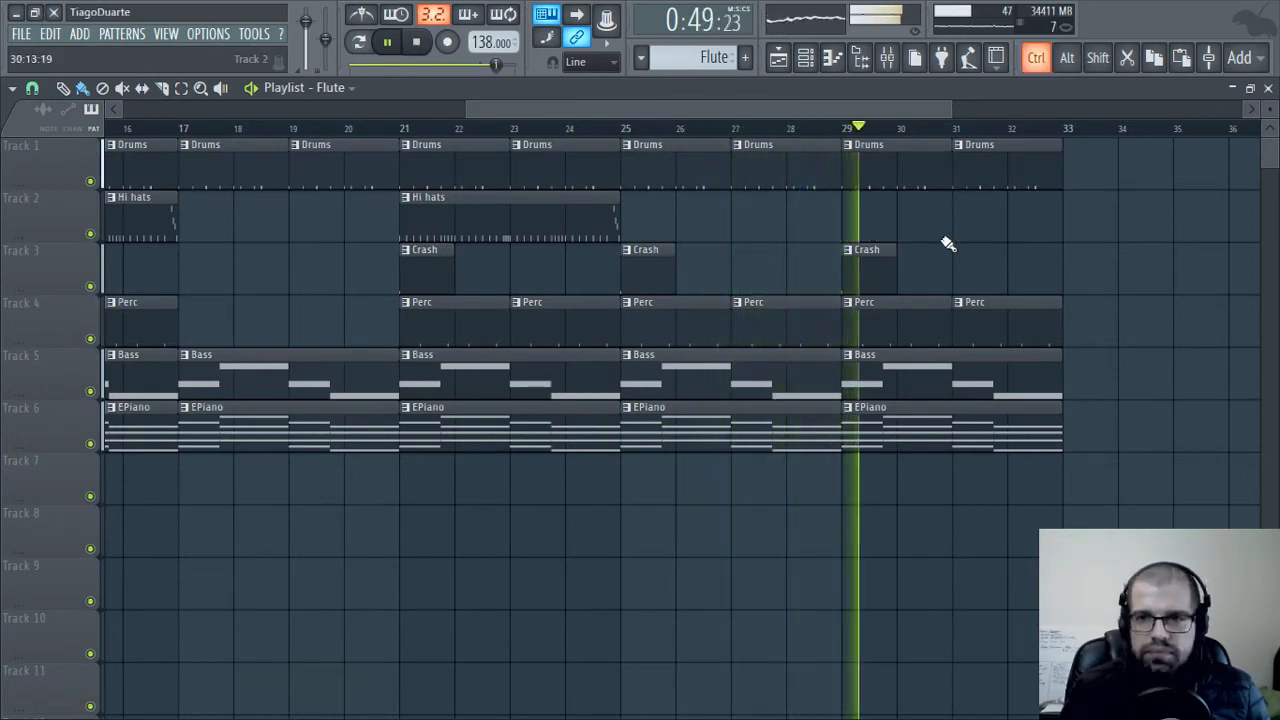
scroll(949, 244, "down", 2, "ctrl")
scroll(930, 242, "down", 1, "ctrl")
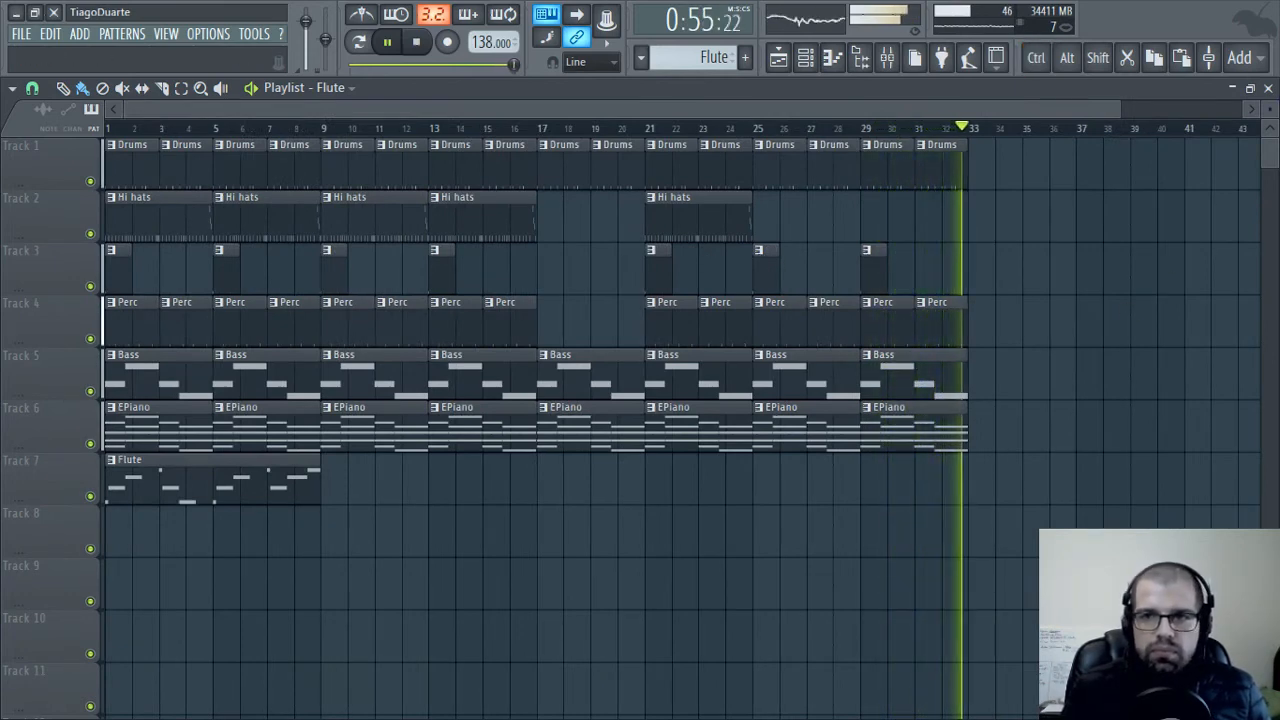
Close the playlist and load Fruity Reeverb 2 in slot 2 of the Keys mixer track
left_click(1268, 88)
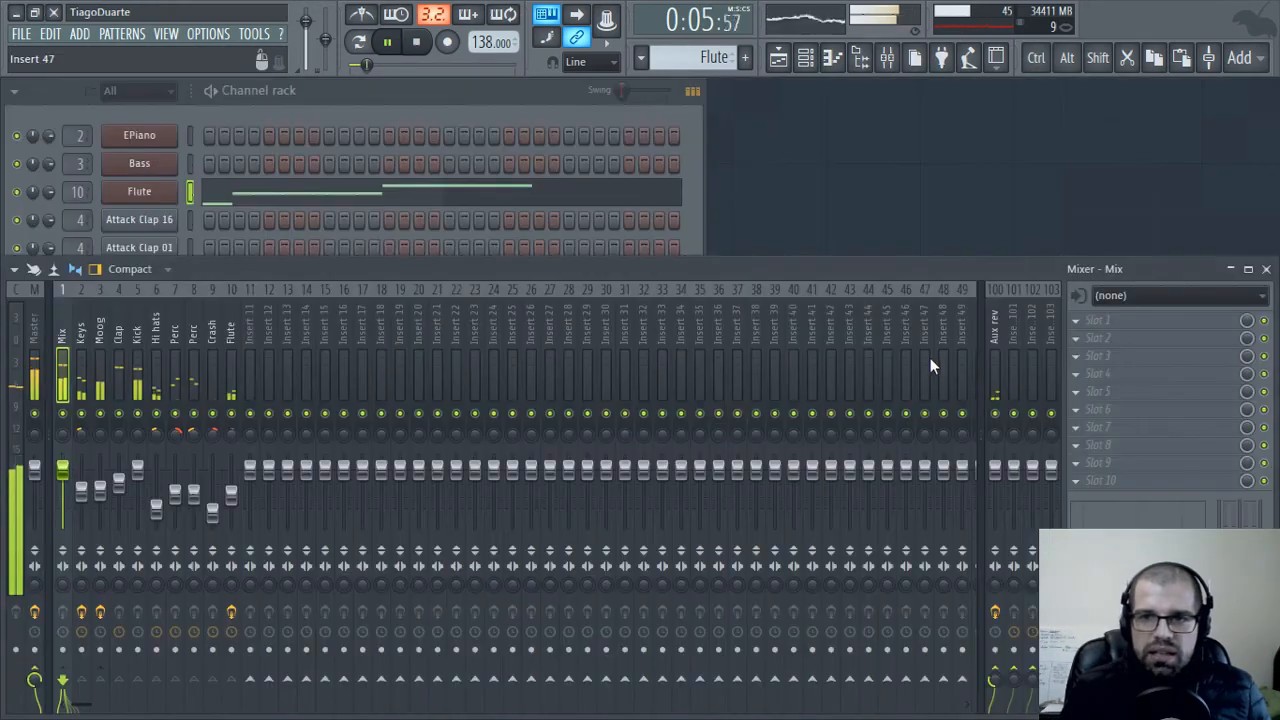
left_click(79, 335)
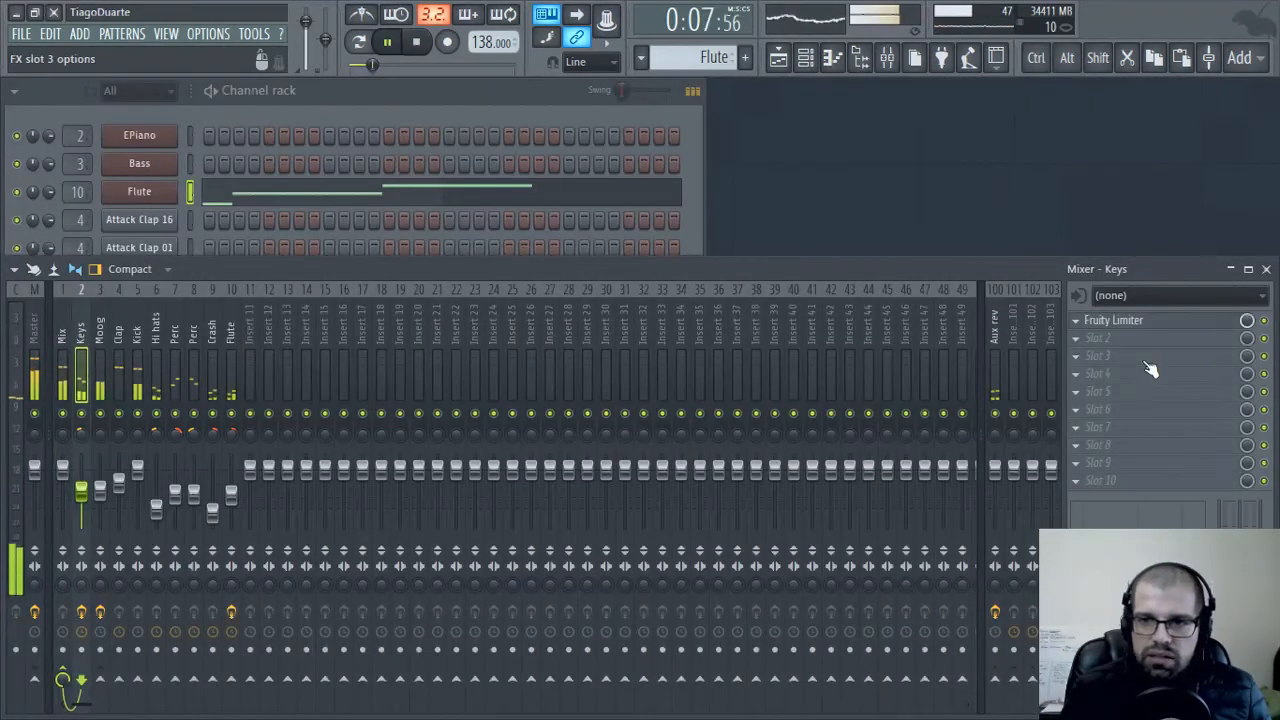
left_click(1115, 339)
mouse_move(1035, 380)
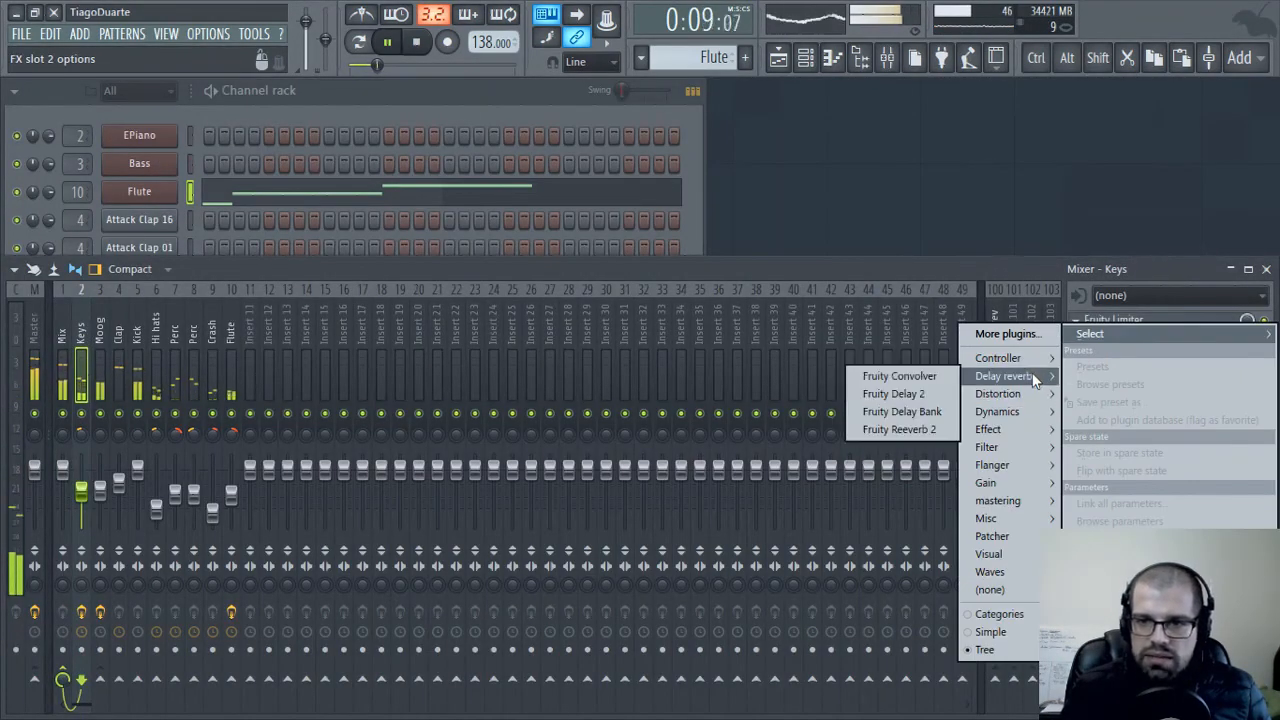
left_click(907, 429)
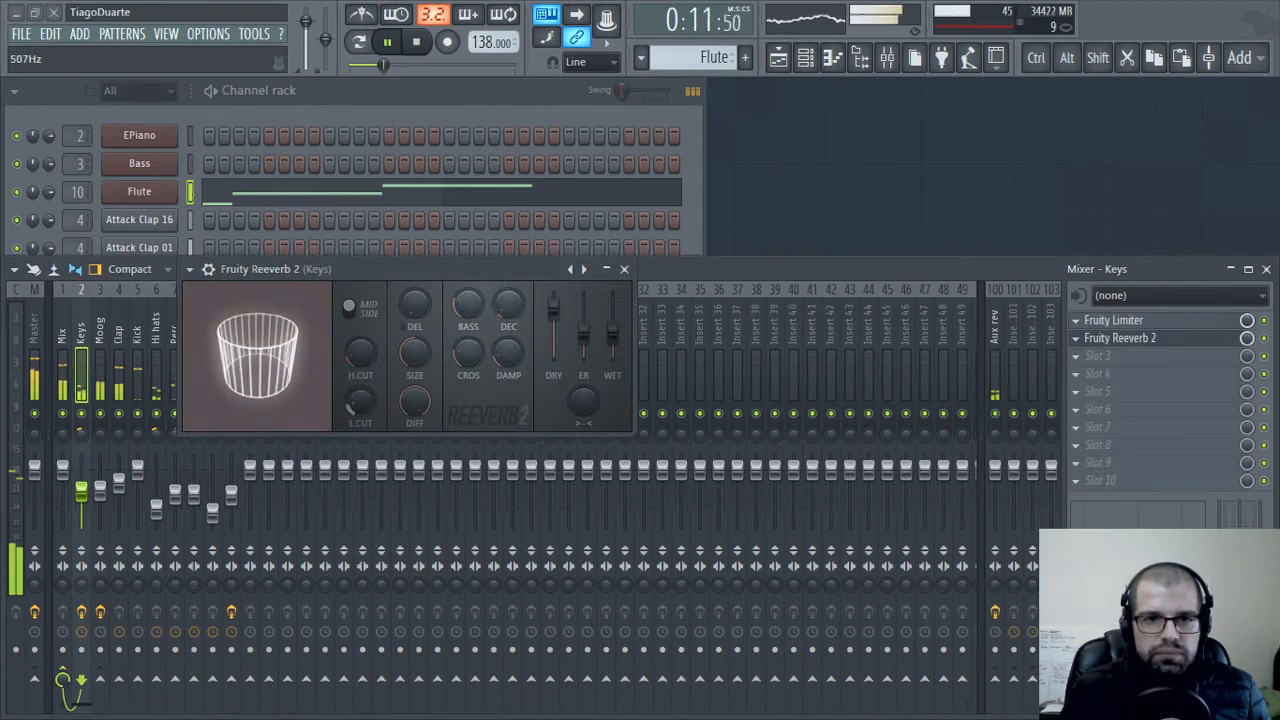
Adjust the Keys reverb's low cut and stereo separation, set its wet level to about 59%, and close the reverb
left_click_drag(360, 402, 425, 350)
left_click_drag(612, 332, 612, 322)
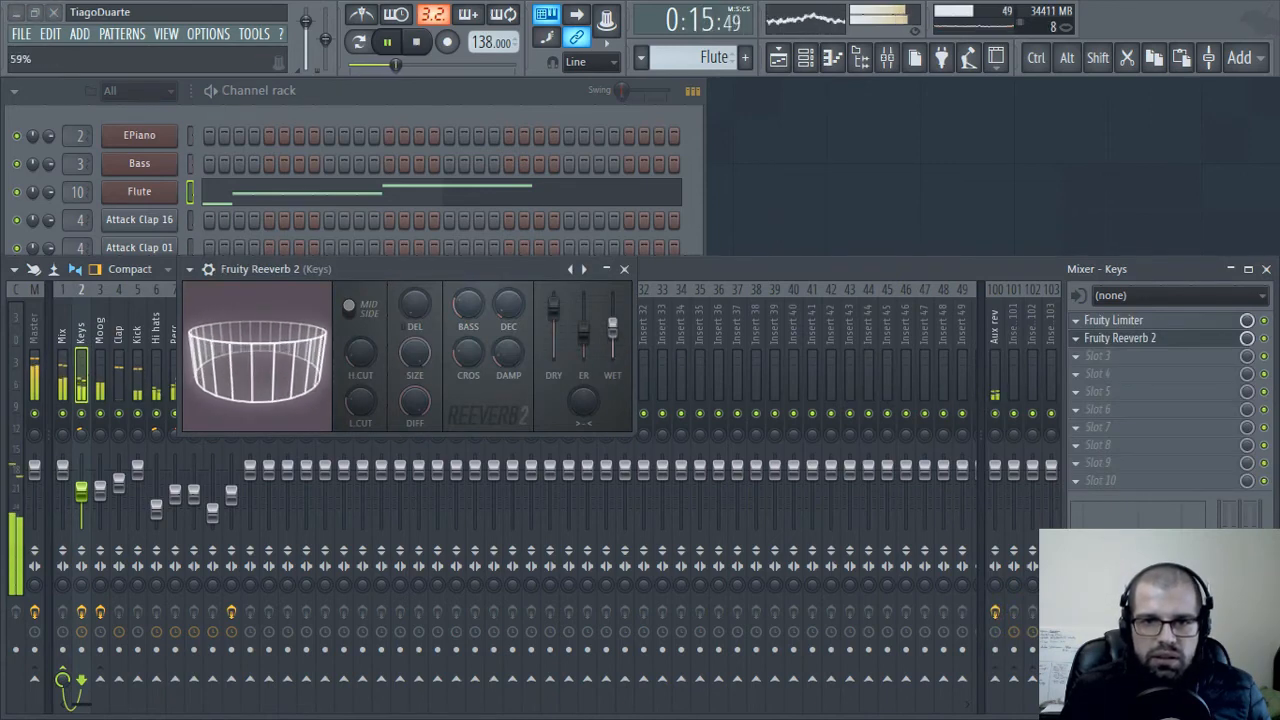
left_click_drag(583, 402, 583, 399)
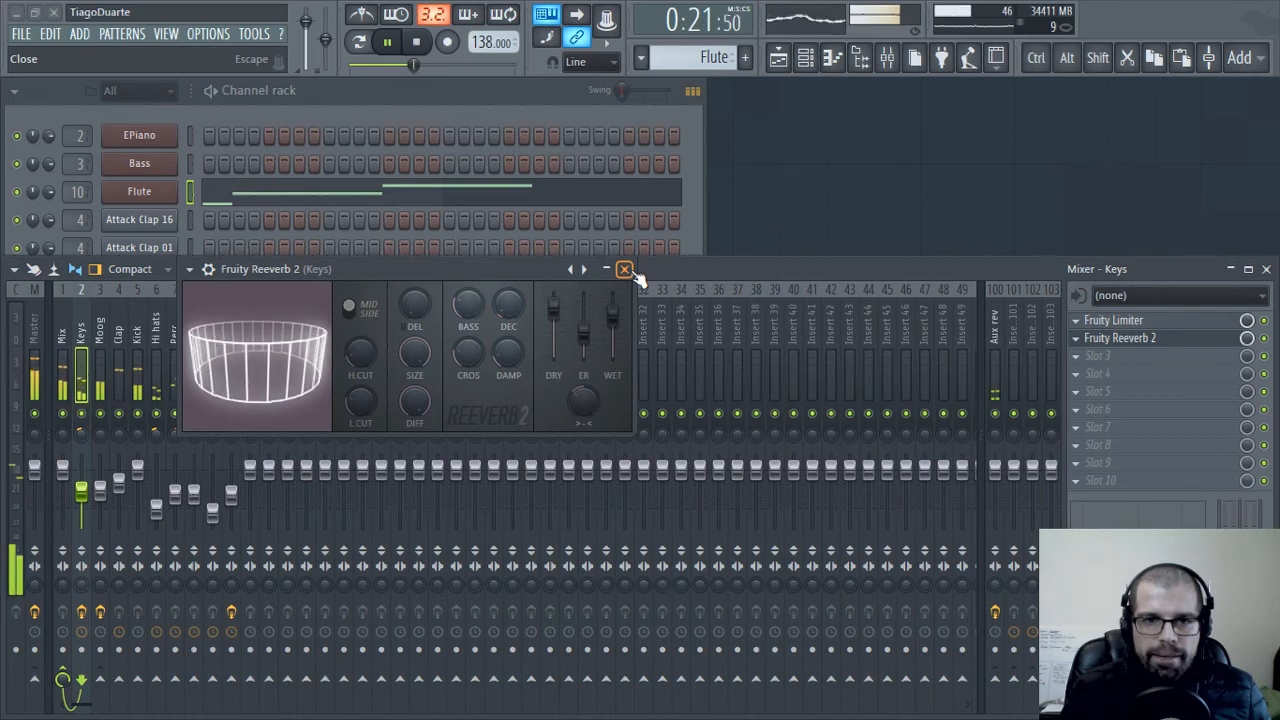
left_click(624, 270)
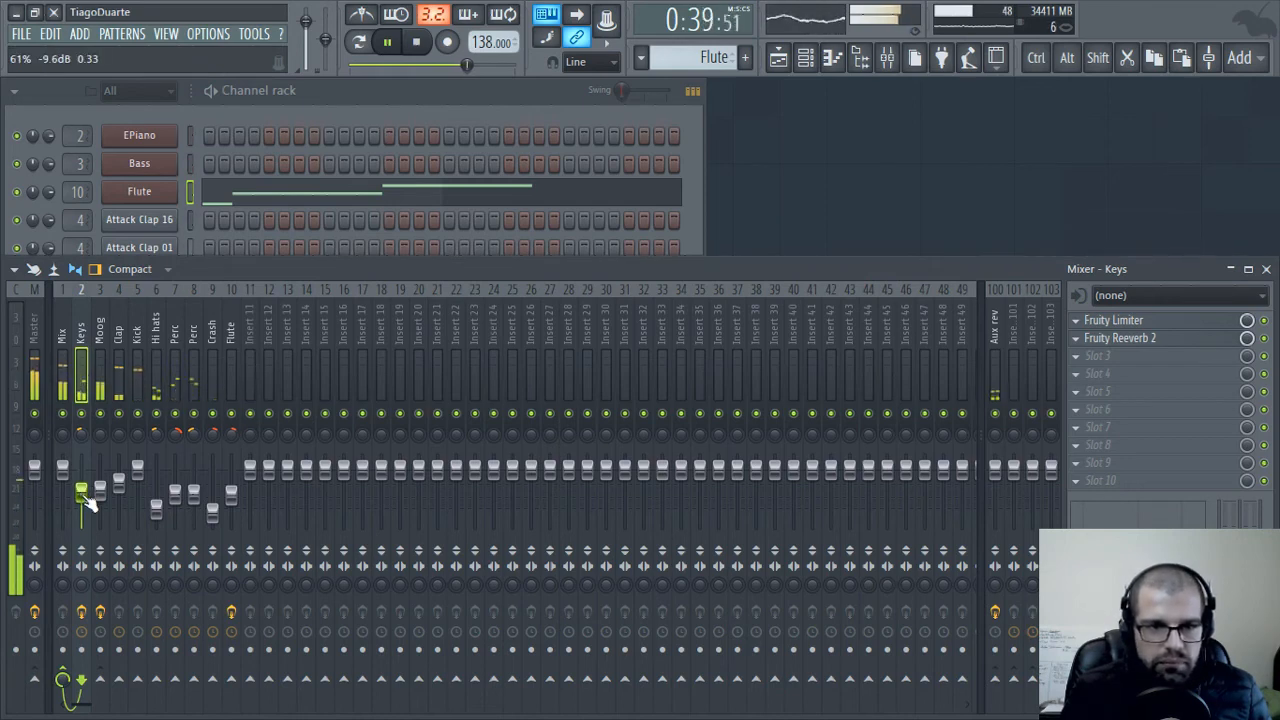
Select the Flute mixer track, review the full 32-bar arrangement in the playlist during playback, and close the playlist
left_click(231, 370)
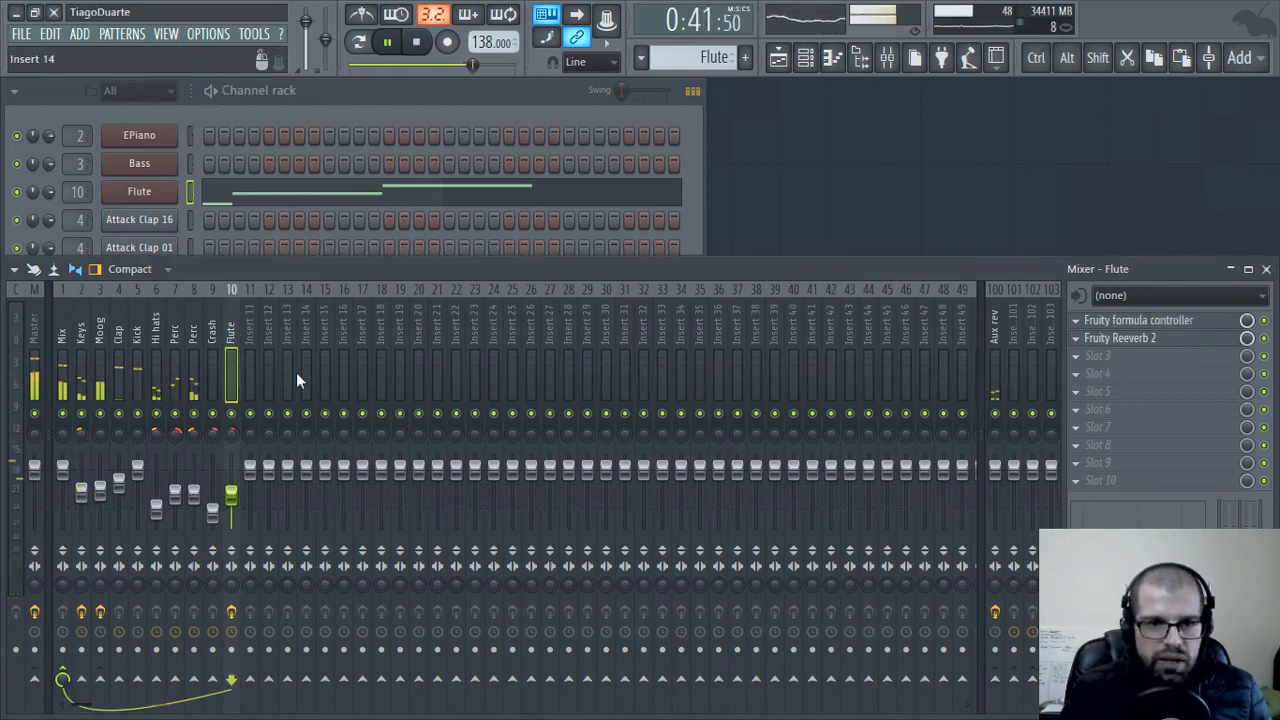
left_click(778, 57)
scroll(714, 603, "up", 2)
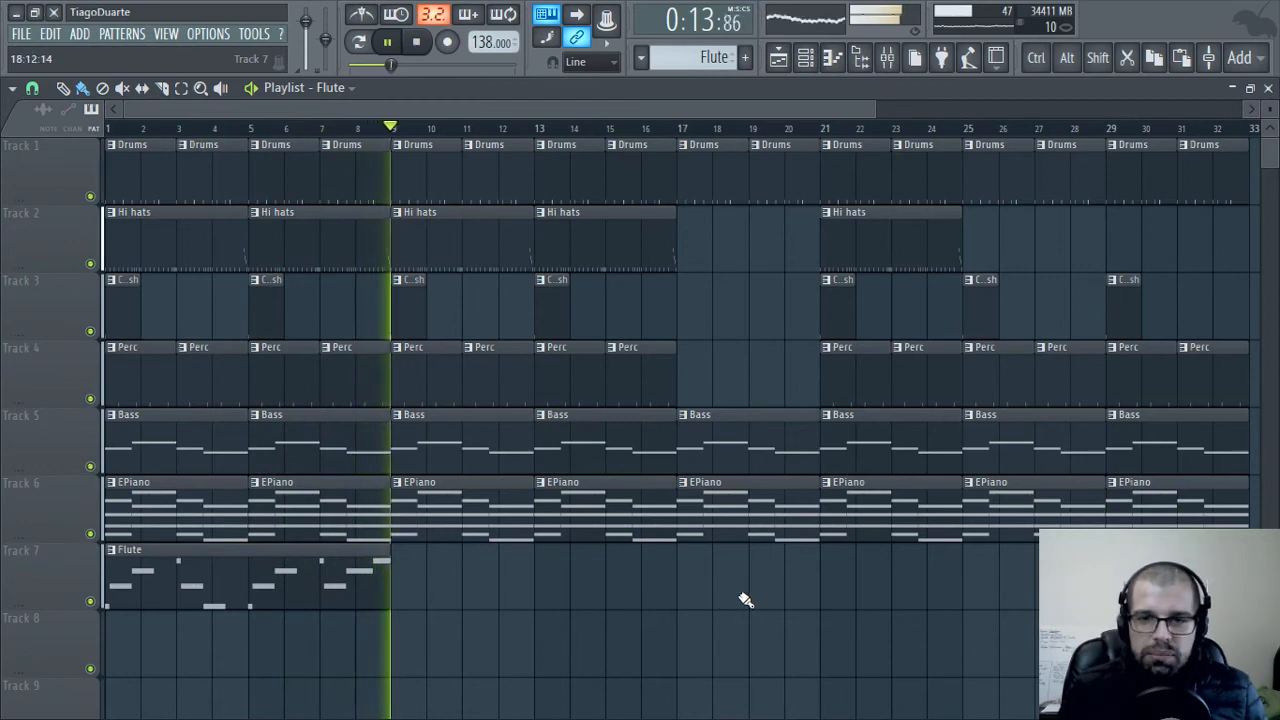
scroll(743, 600, "down", 3)
left_click_drag(926, 656, 108, 150)
right_click(1079, 318)
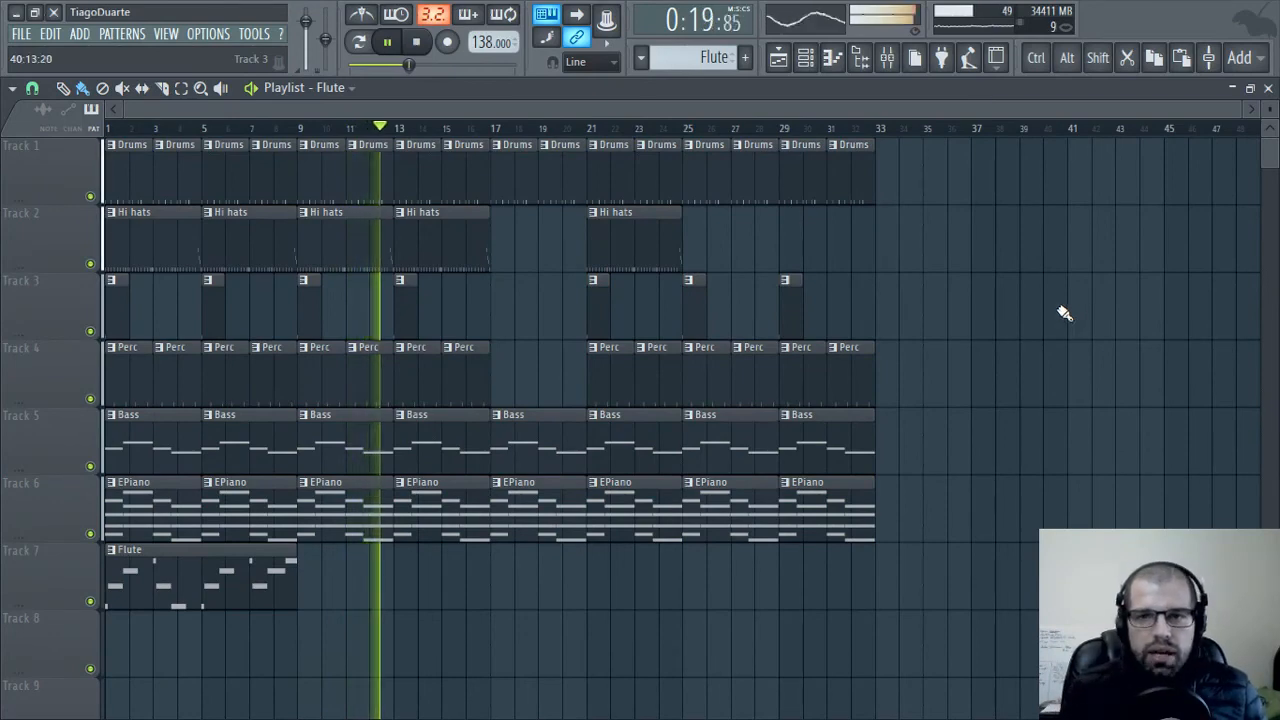
left_click(1268, 88)
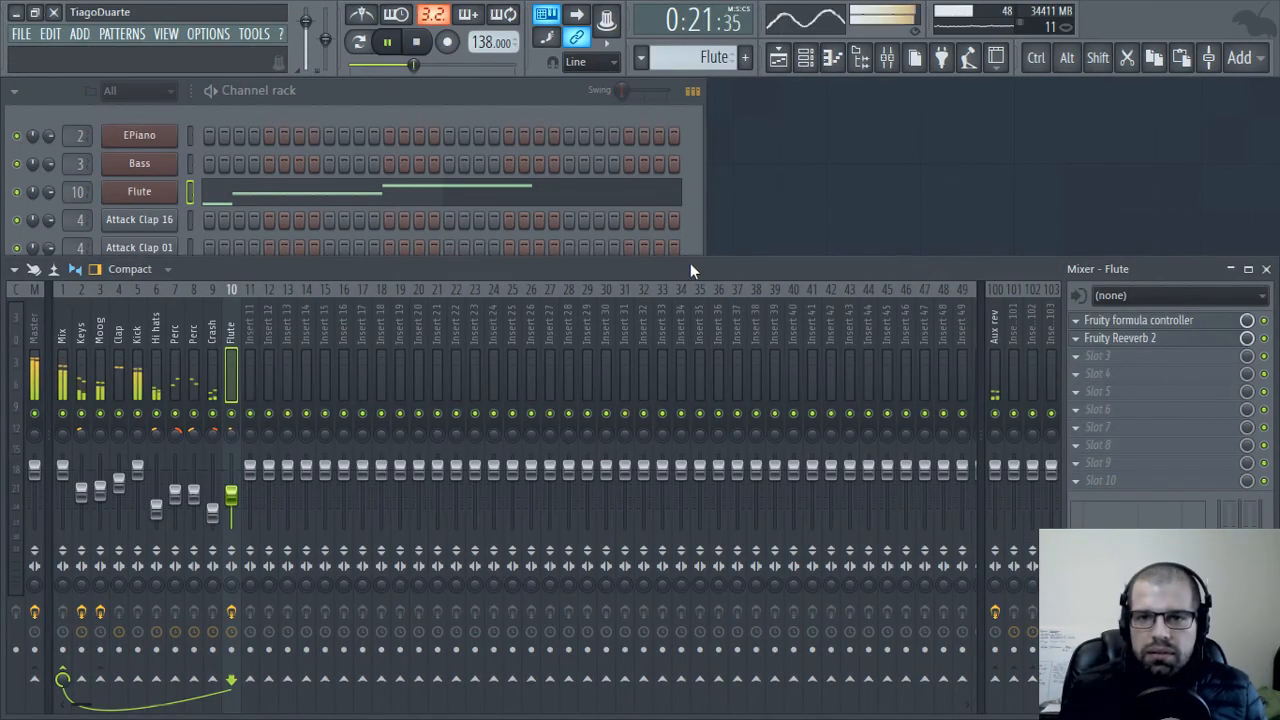
Review the channel rack and the effect chains of the Keys, Mix, Master and Aux rev mixer tracks
left_click(518, 104)
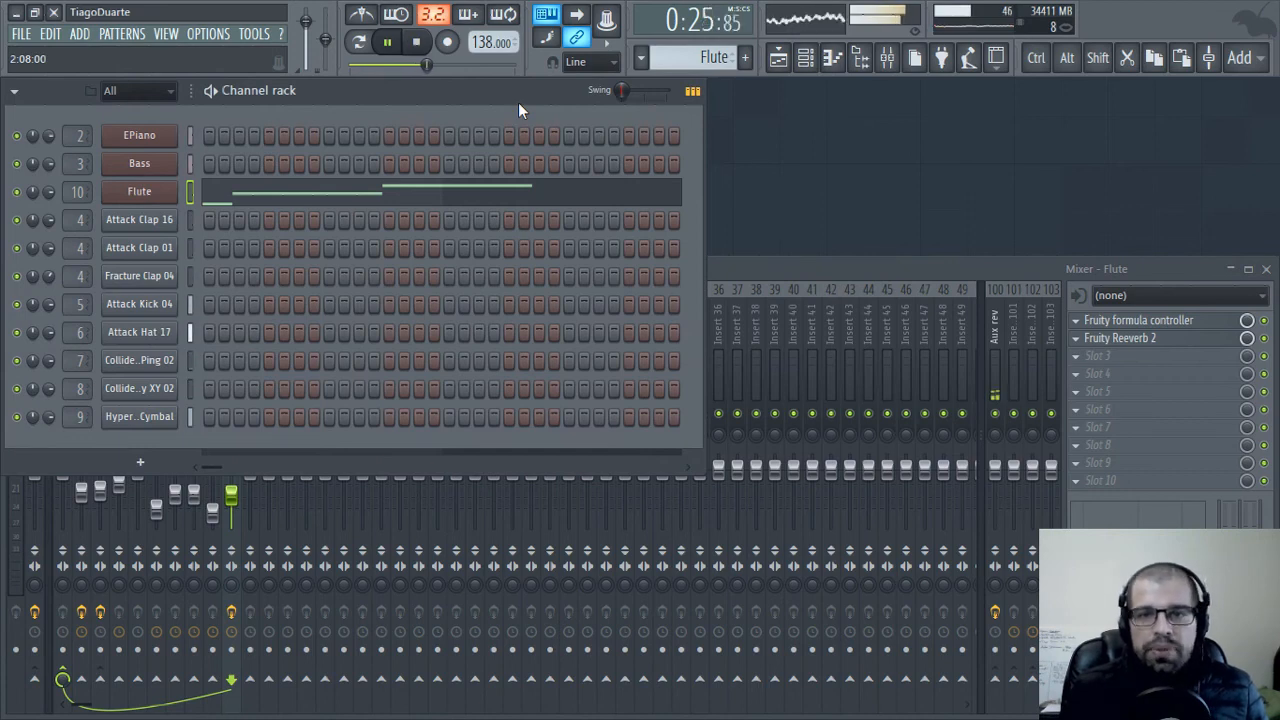
left_click(899, 272)
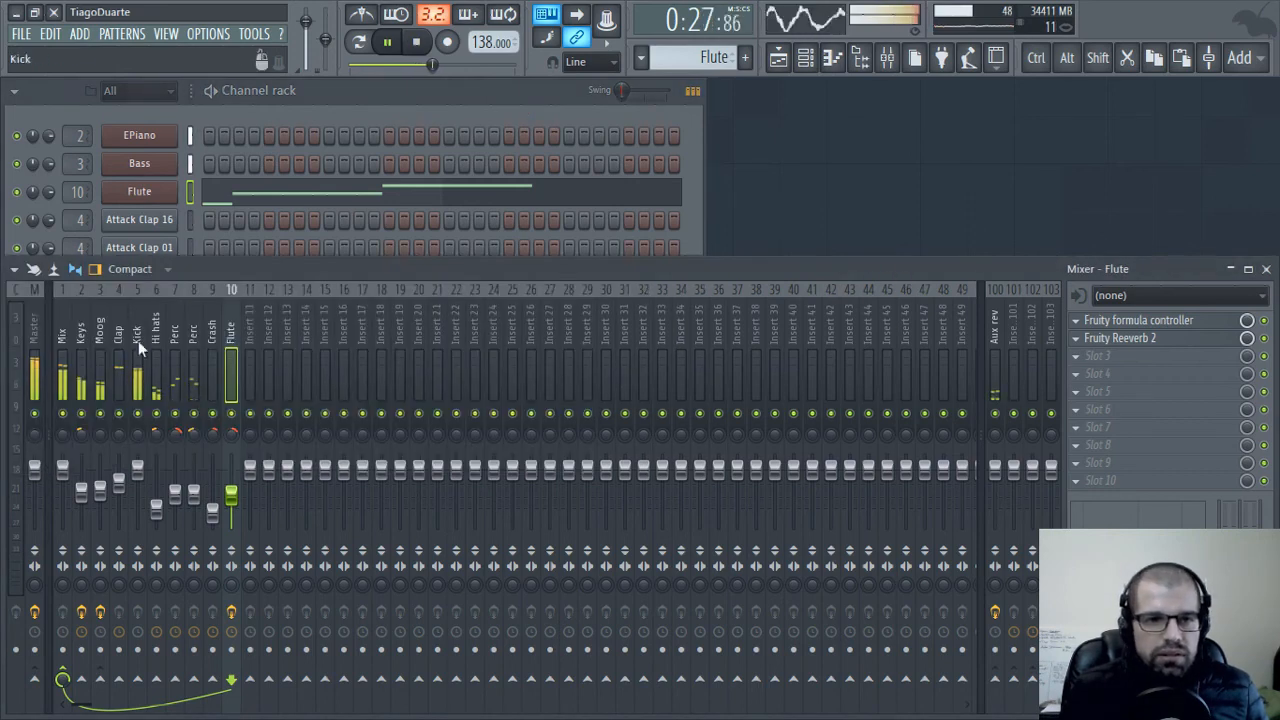
left_click(175, 340)
left_click(80, 337)
left_click(61, 333)
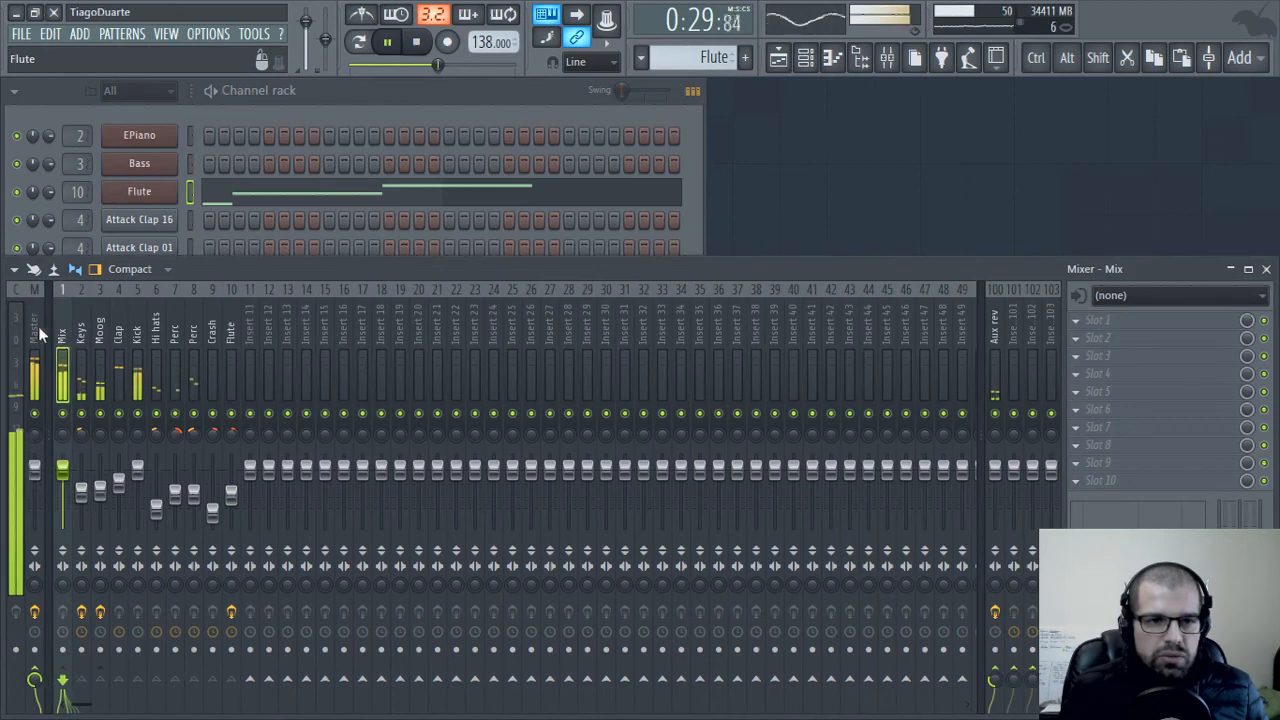
left_click(28, 337)
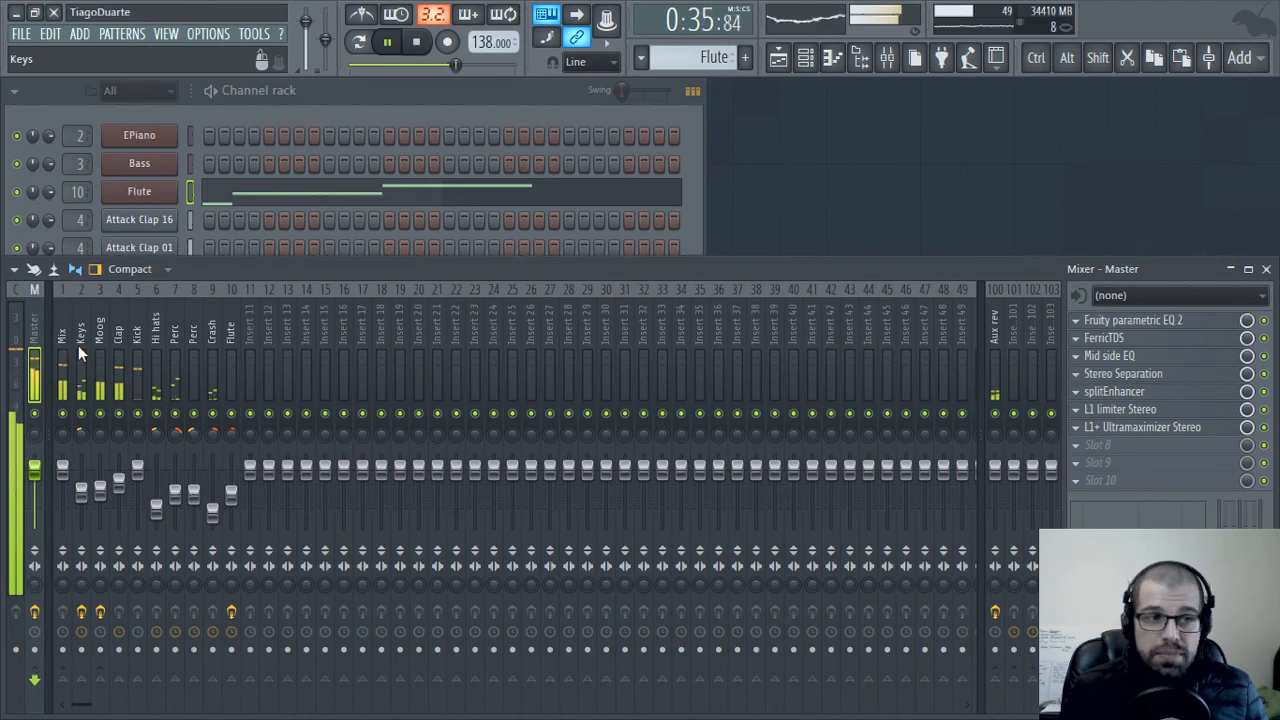
left_click(995, 333)
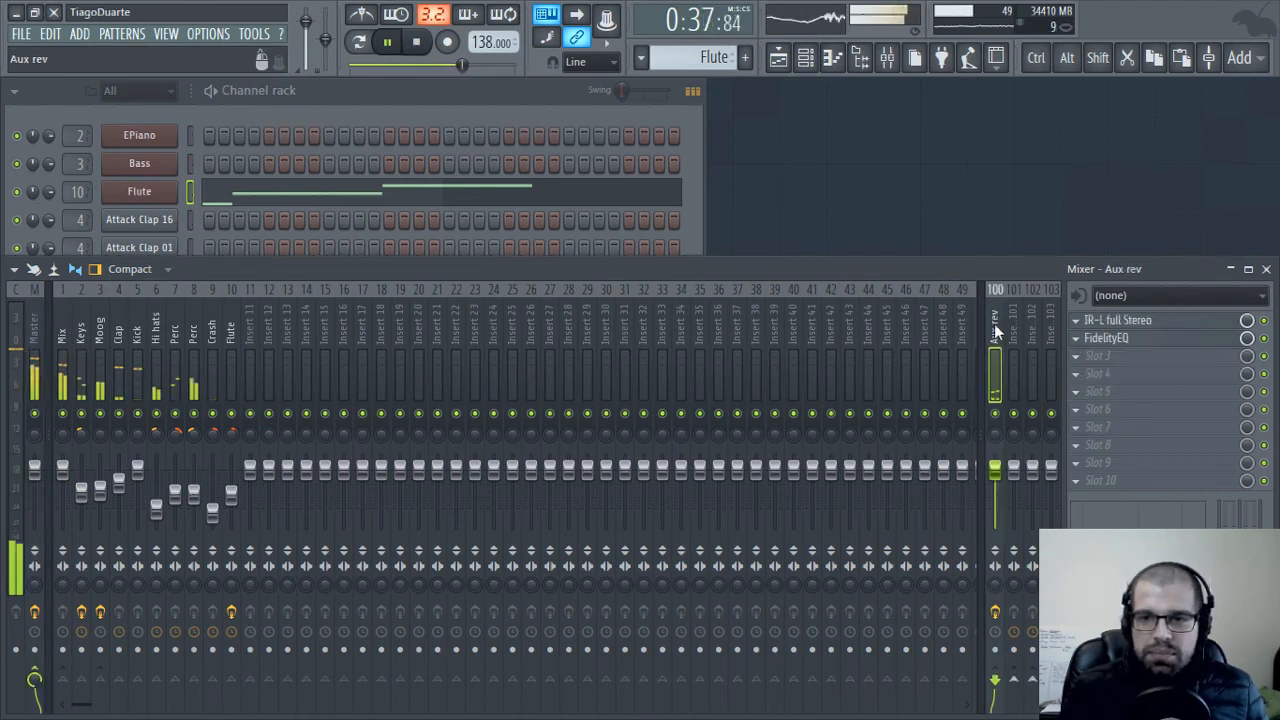
Bring up the channel rack, reopen the playlist and stop playback of the arrangement
left_click(517, 121)
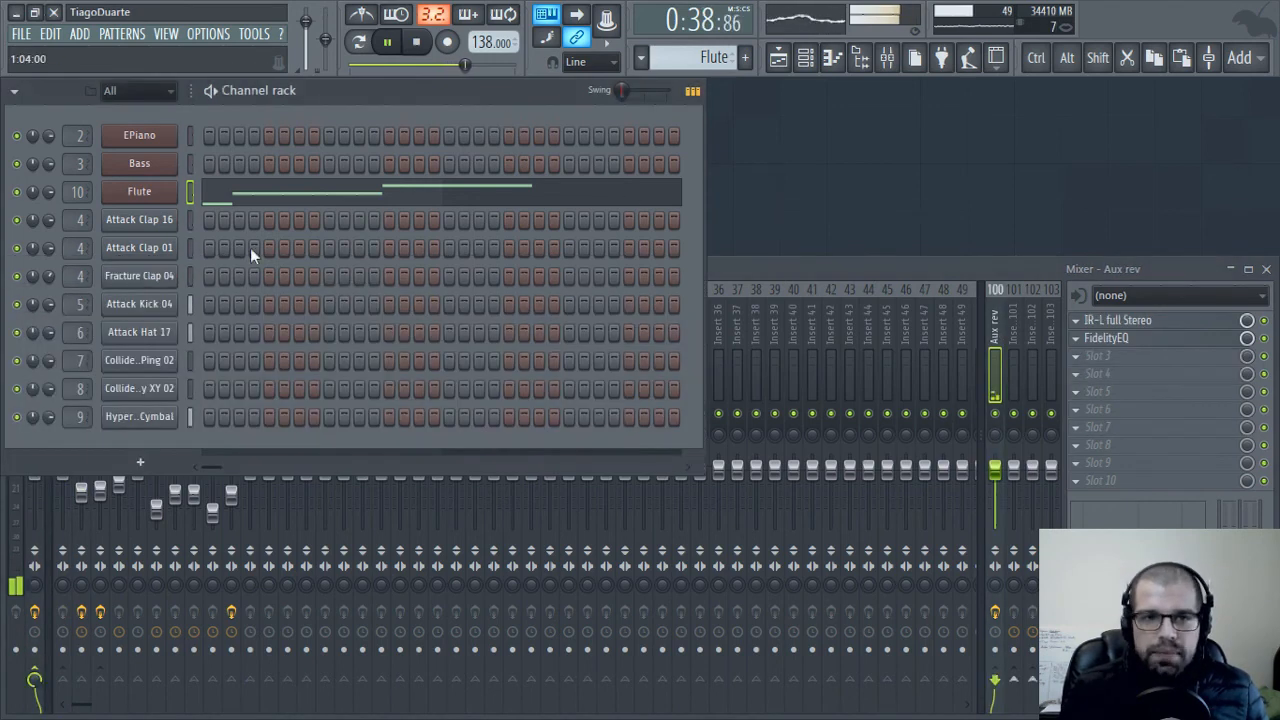
left_click(779, 59)
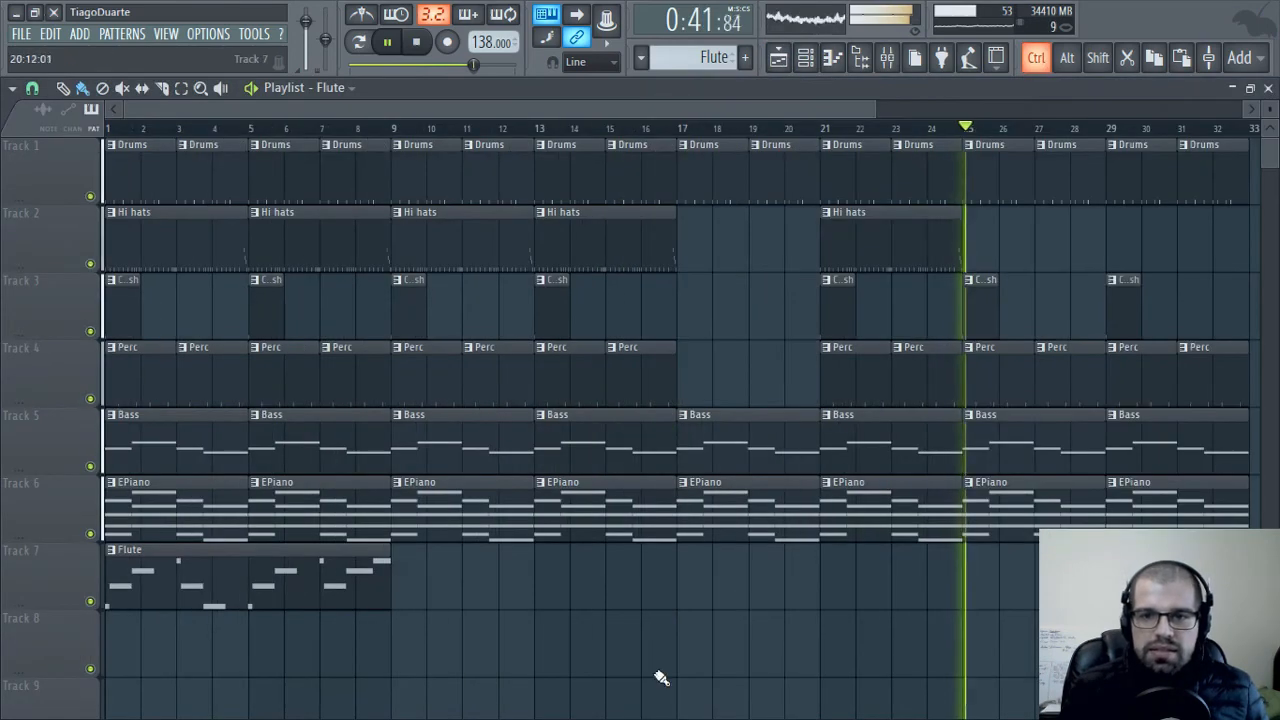
left_click(416, 45)
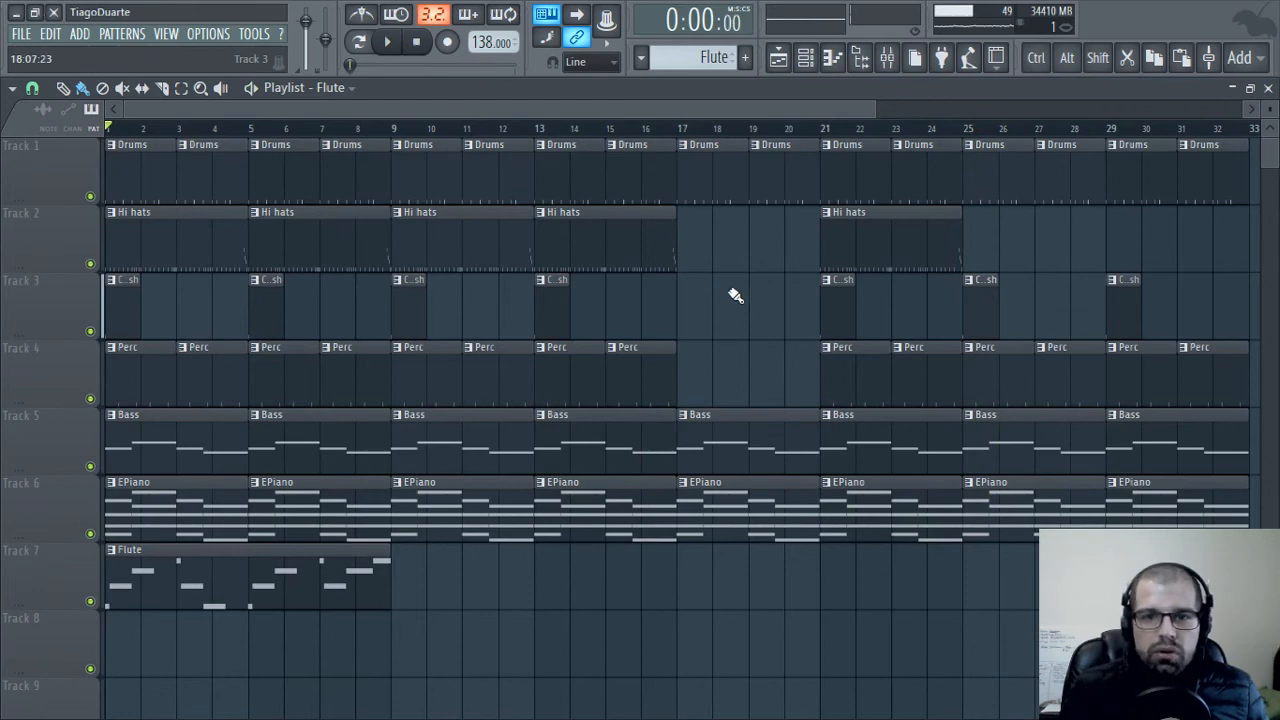